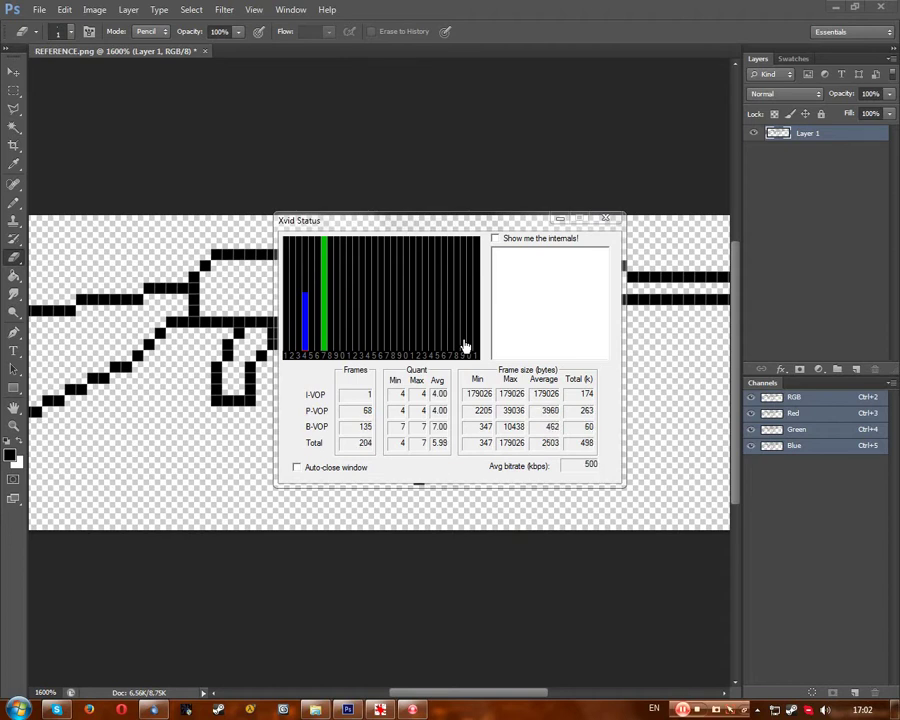
# Turn on auto-close for the Xvid Status window and close it.
pyautogui.click(298, 468)
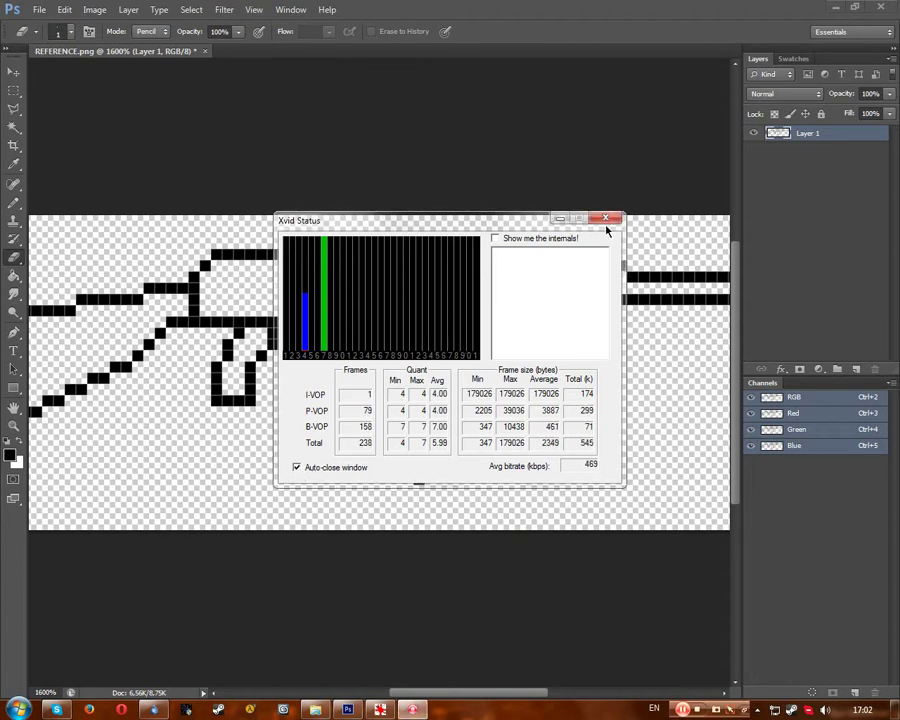
pyautogui.click(605, 218)
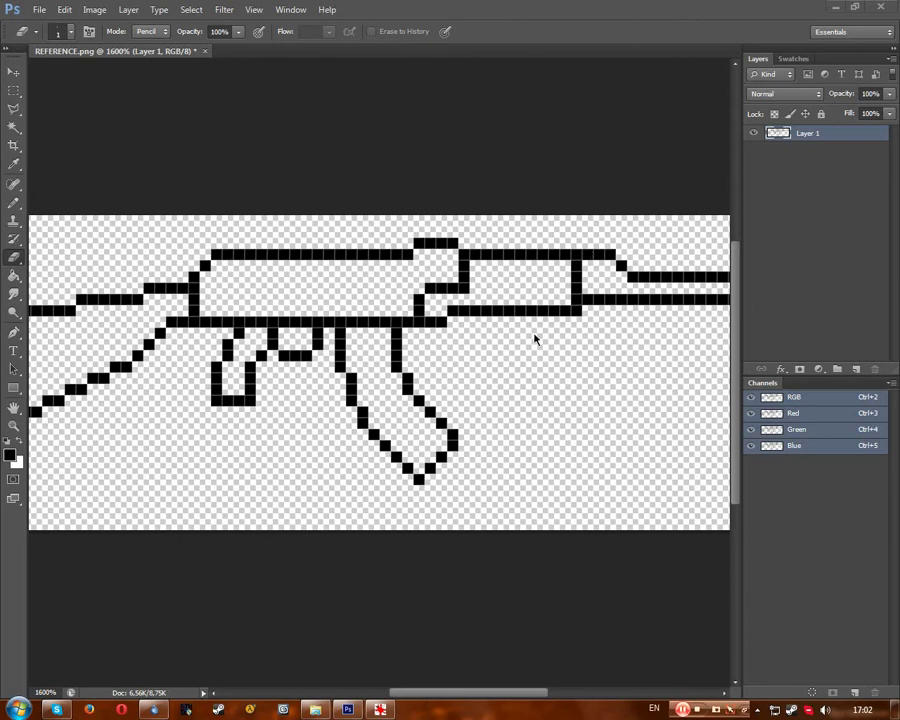
# Redraw the outline step between the receiver and handguard one pixel higher in REFERENCE.png and erase the old pixels.
pyautogui.hotkey('ctrl', '-')
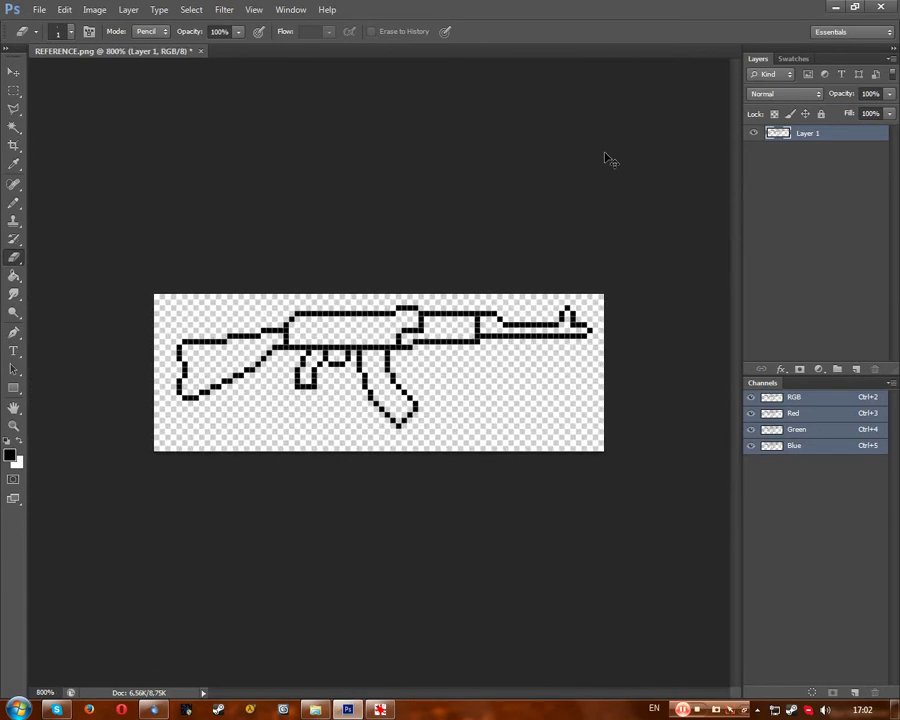
pyautogui.press('b')
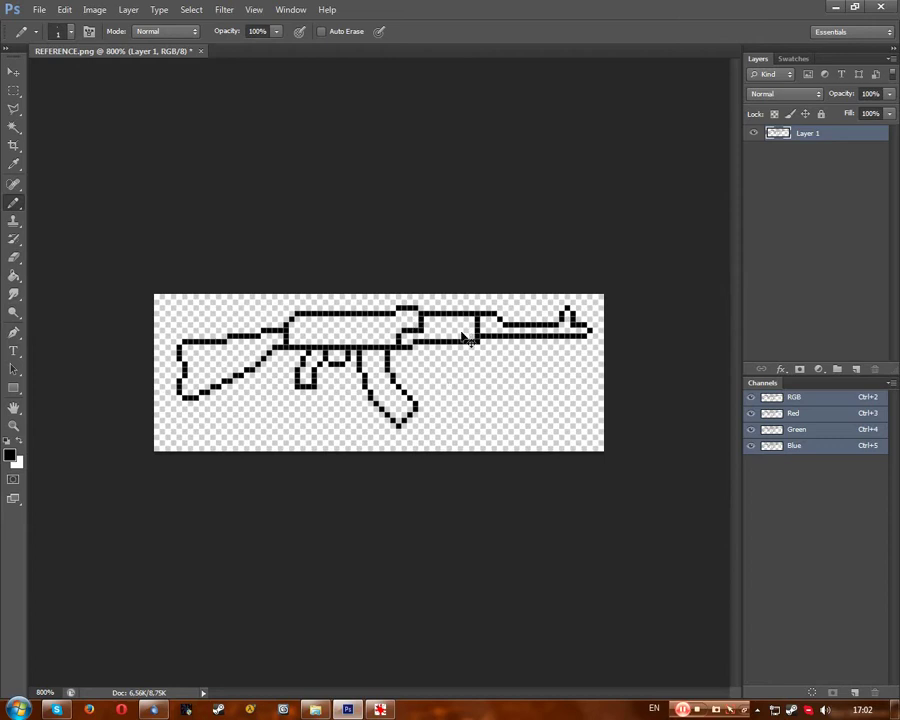
pyautogui.hotkey('ctrl', '+')
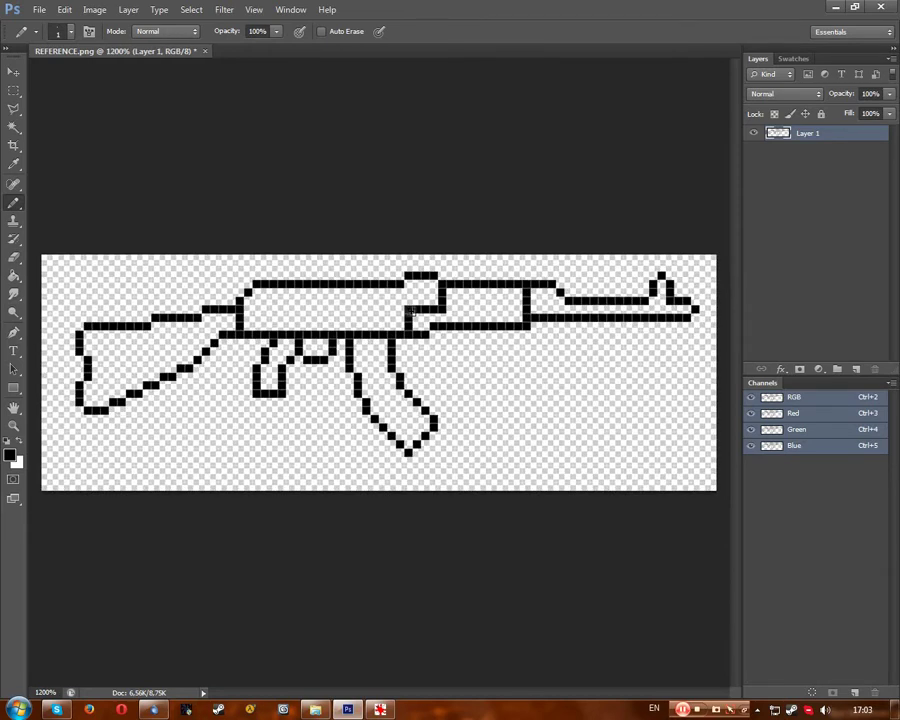
pyautogui.moveTo(421, 302)
pyautogui.mouseDown()
pyautogui.moveTo(438, 298)
pyautogui.moveTo(443, 313)
pyautogui.mouseUp()
pyautogui.click(15, 258)
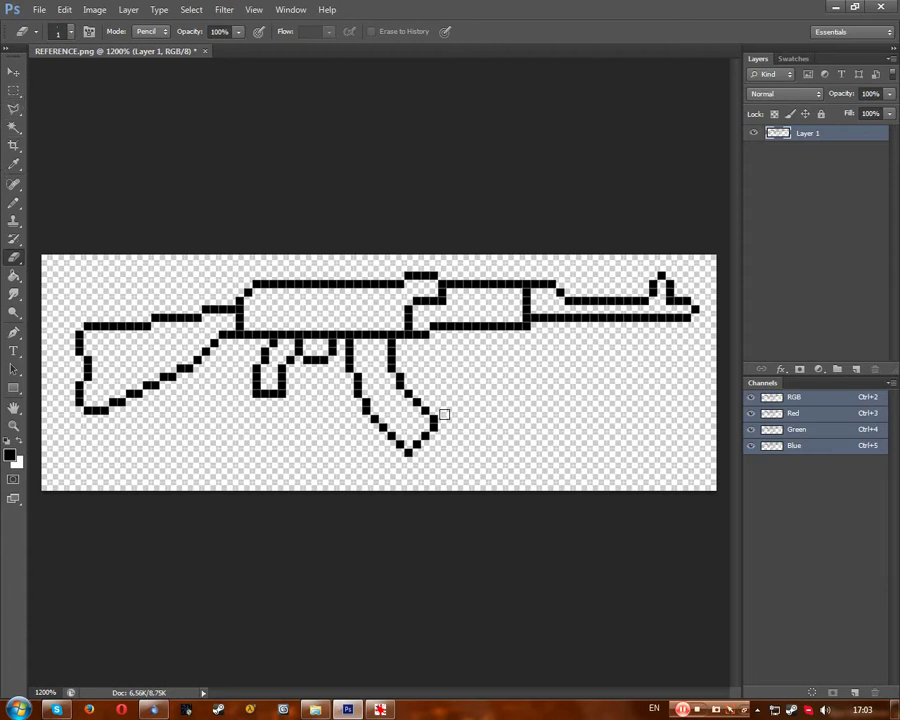
# Check the rifle photo in the image viewer, close it, and locate REFERENCE 2.jpg in the vz. 58 (Tutorial) folder.
pyautogui.hotkey('alt', 'Tab')
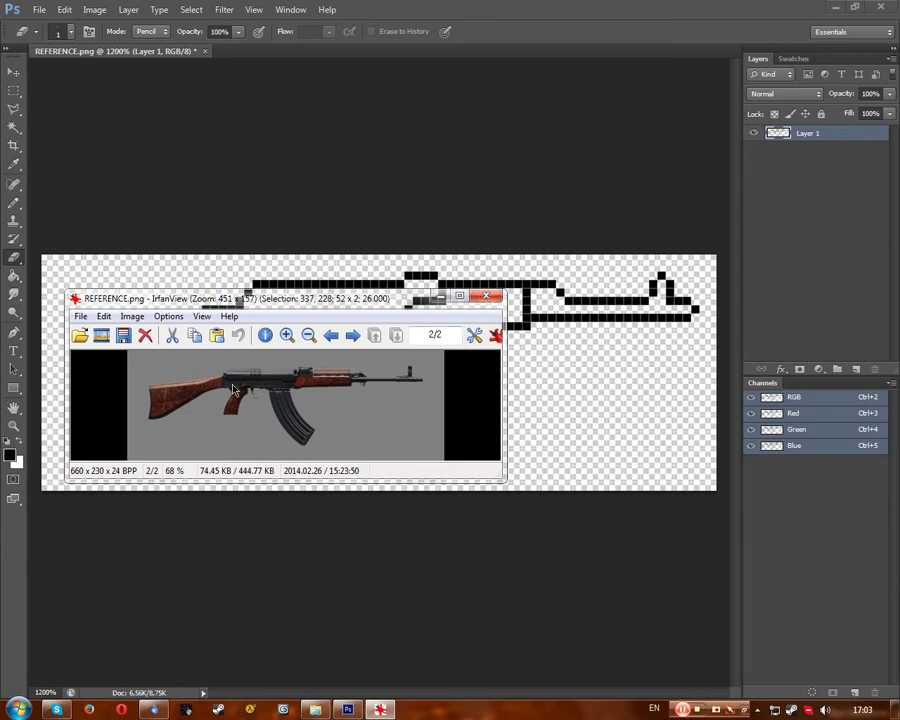
pyautogui.click(485, 298)
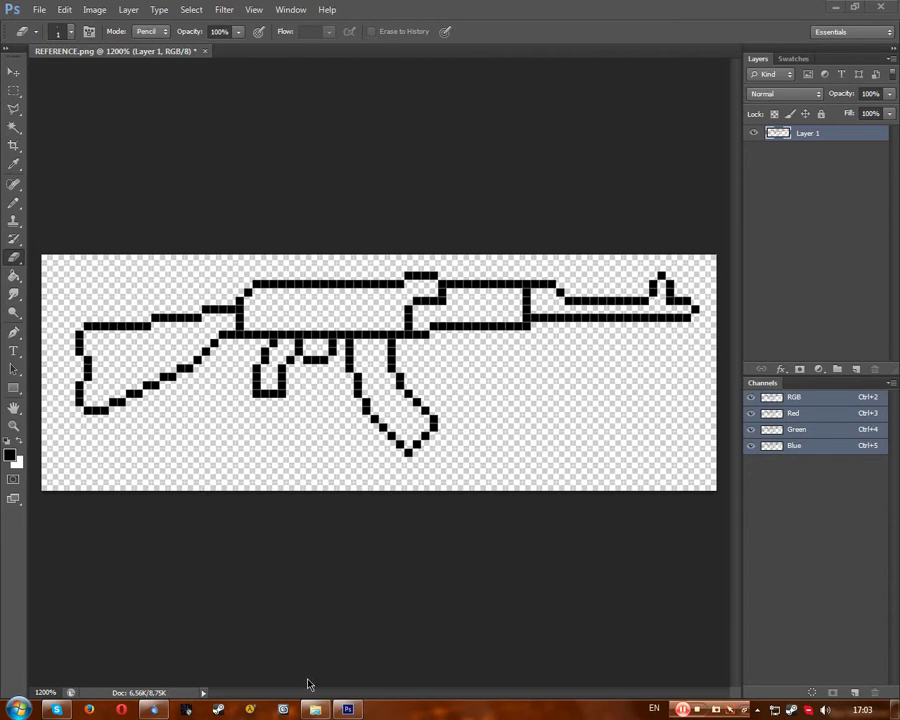
pyautogui.click(315, 709)
pyautogui.click(322, 281)
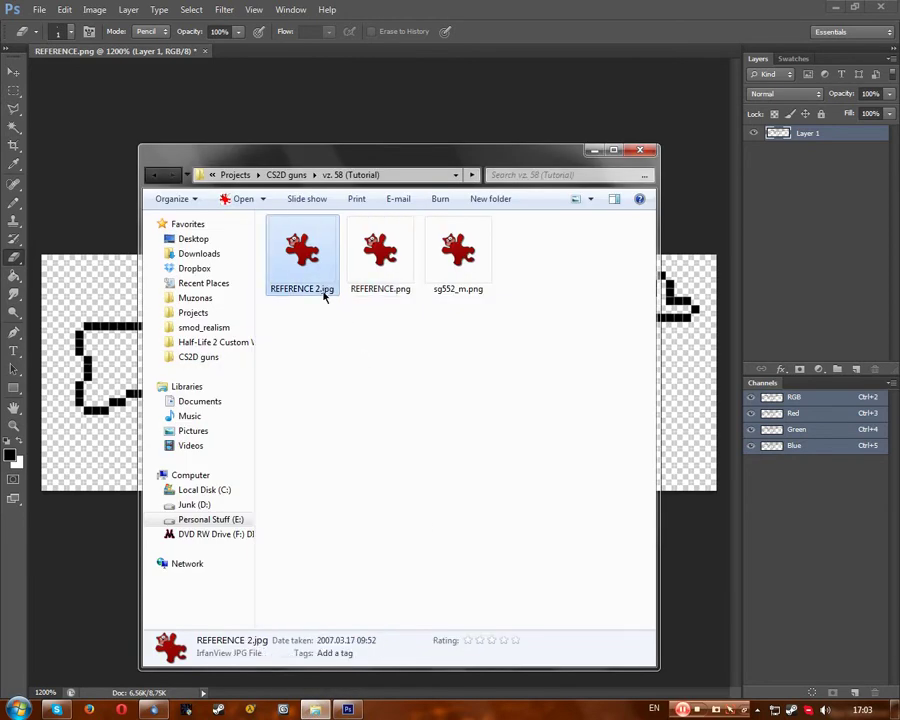
# Open sg552_m.png and close REFERENCE.png without saving its changes.
pyautogui.click(38, 10)
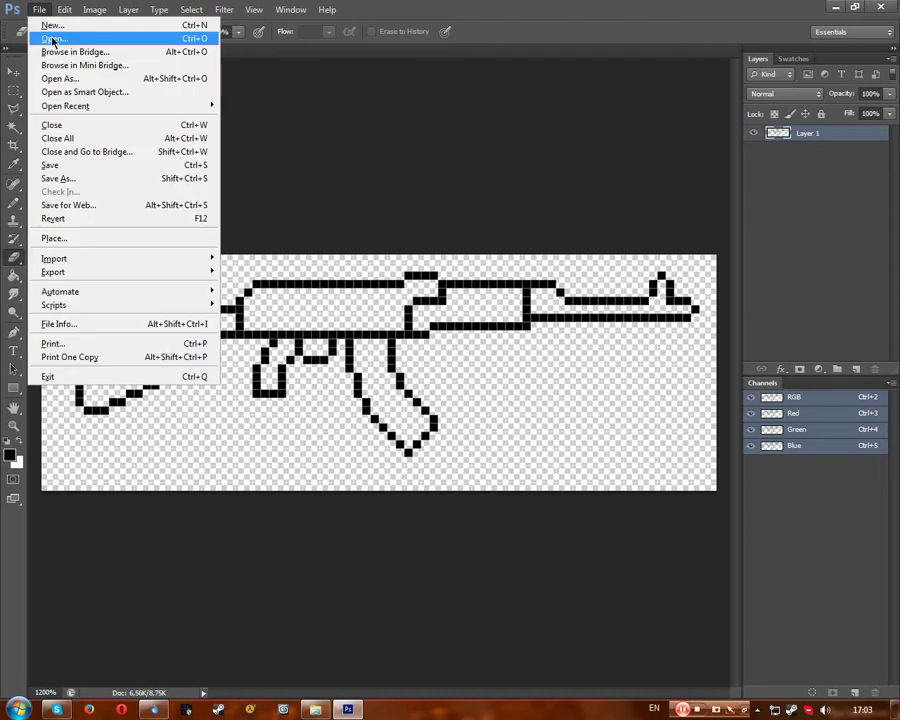
pyautogui.click(52, 35)
pyautogui.doubleClick(518, 174)
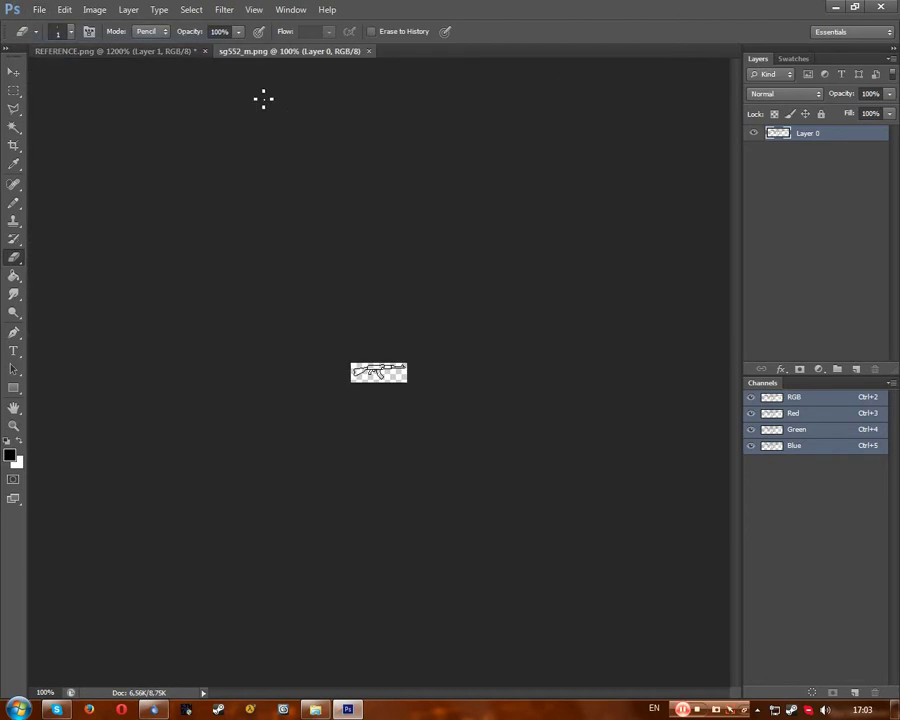
pyautogui.click(205, 52)
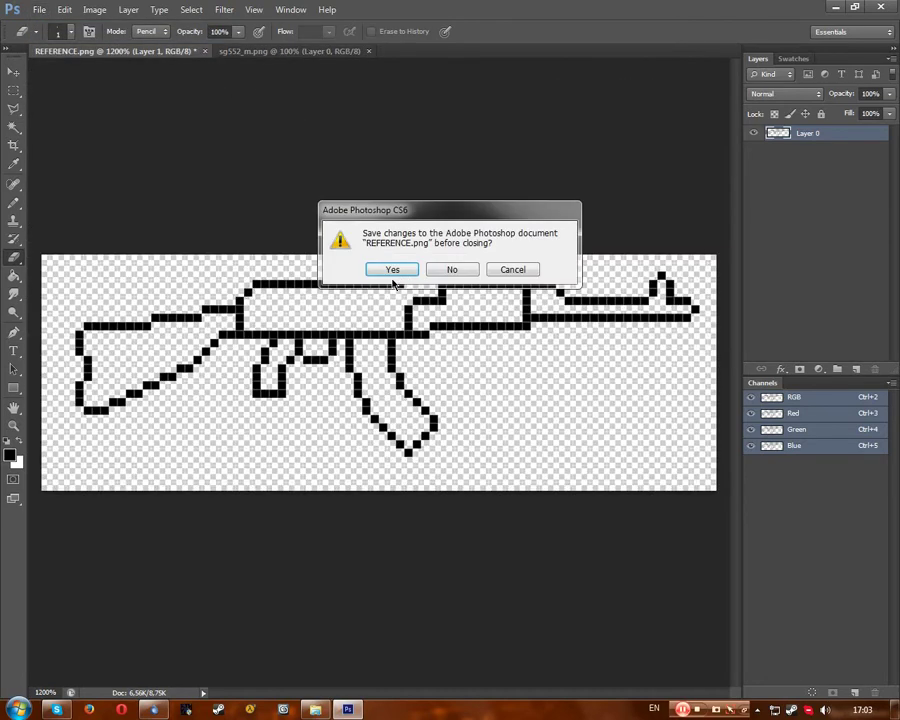
pyautogui.click(453, 270)
# Raise the outline step between the receiver and handguard by one pixel with the Pencil and erase the old pixels.
pyautogui.hotkey('ctrl', '+')
pyautogui.hotkey('ctrl', '+')
pyautogui.hotkey('ctrl', '+')
pyautogui.hotkey('ctrl', '+')
pyautogui.hotkey('ctrl', '+')
pyautogui.hotkey('ctrl', '+')
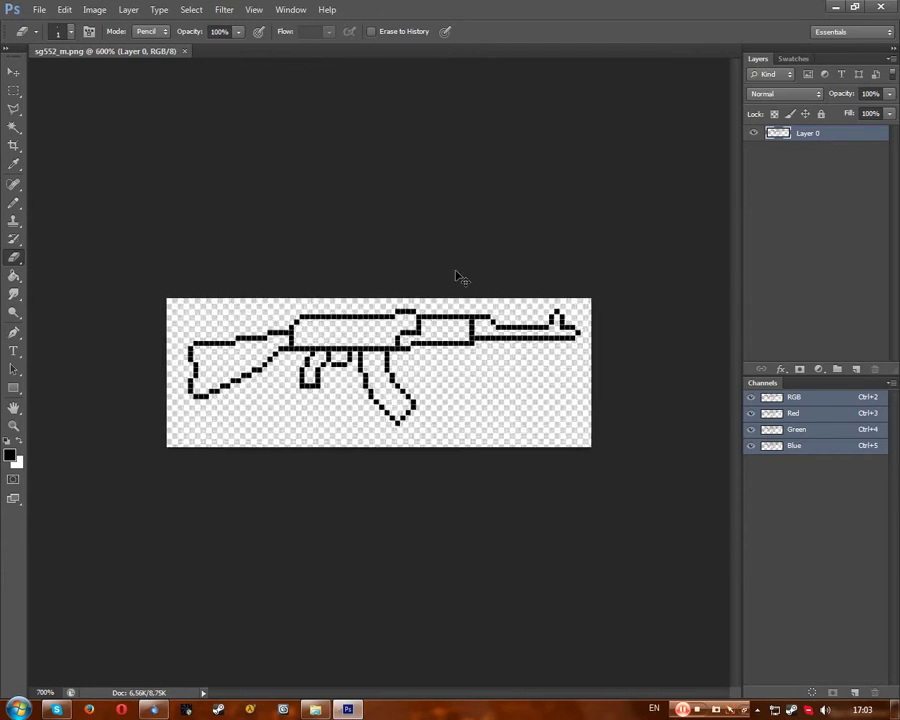
pyautogui.hotkey('ctrl', '+')
pyautogui.hotkey('ctrl', '+')
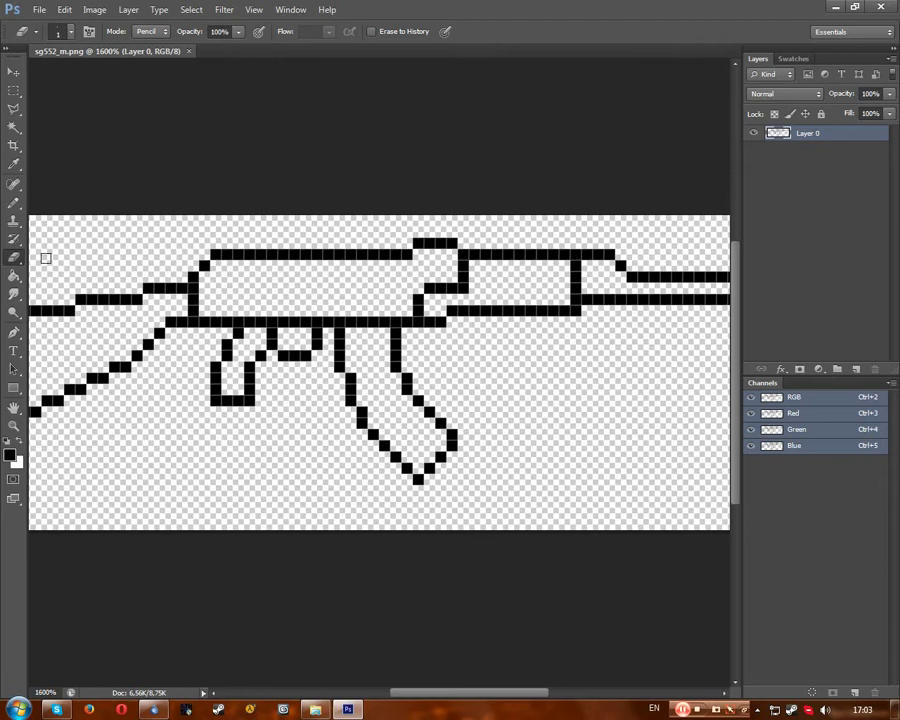
pyautogui.click(14, 201)
pyautogui.click(416, 286)
pyautogui.moveTo(432, 274); pyautogui.dragTo(462, 286)
pyautogui.click(14, 259)
# Open the REFERENCE 2.jpg rifle photo from the tutorial folder in Photoshop.
pyautogui.click(315, 709)
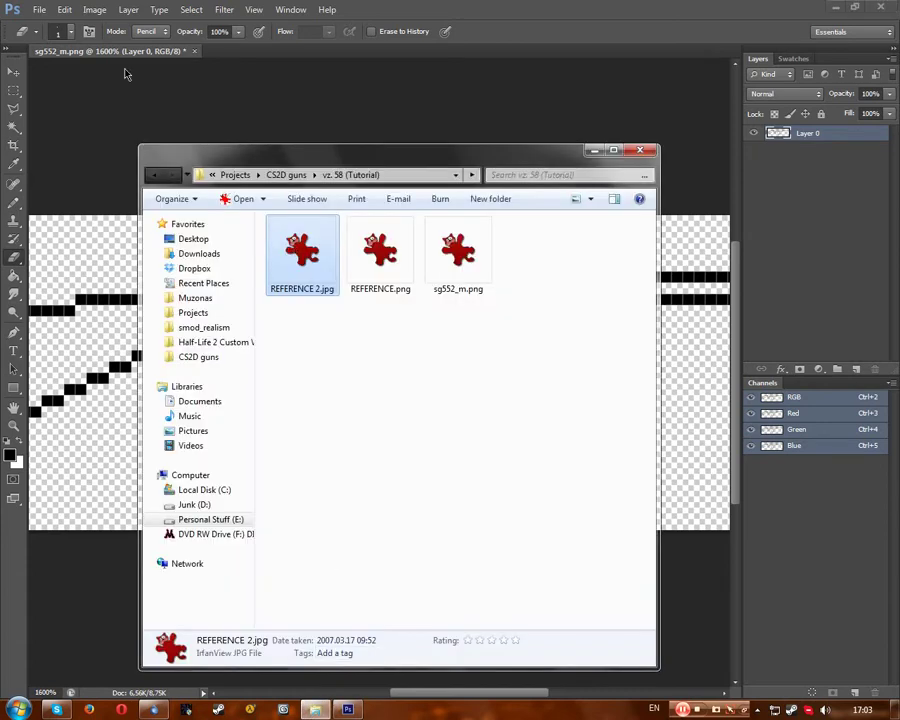
pyautogui.click(40, 10)
pyautogui.click(52, 38)
pyautogui.doubleClick(372, 167)
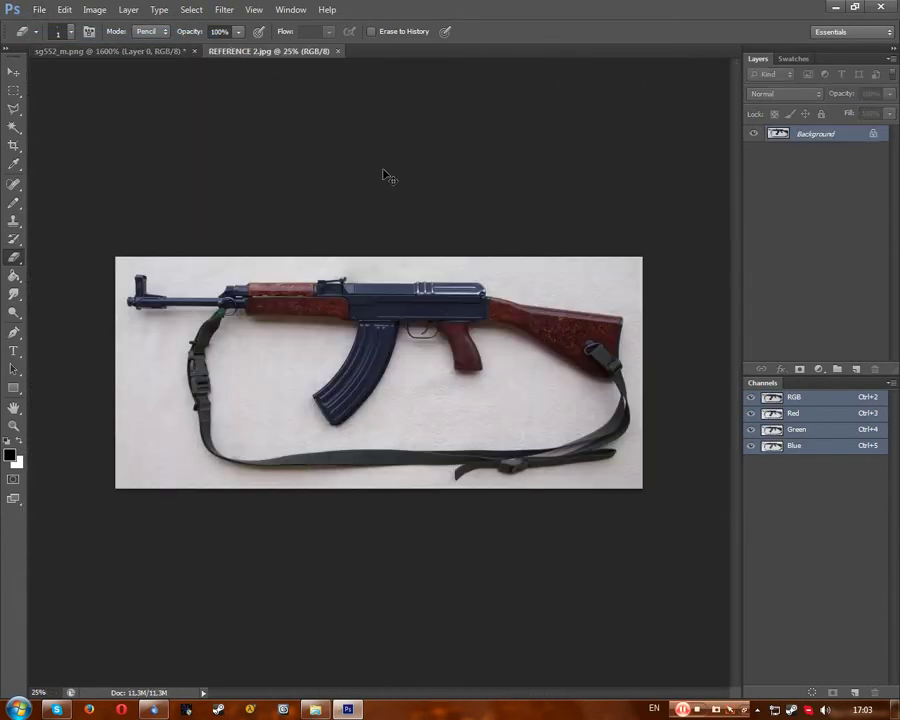
# Sample the dark blue metal of the photographed receiver as the foreground colour with the Eyedropper.
pyautogui.hotkey('ctrl', '+')
pyautogui.hotkey('ctrl', '+')
pyautogui.hotkey('ctrl', '+')
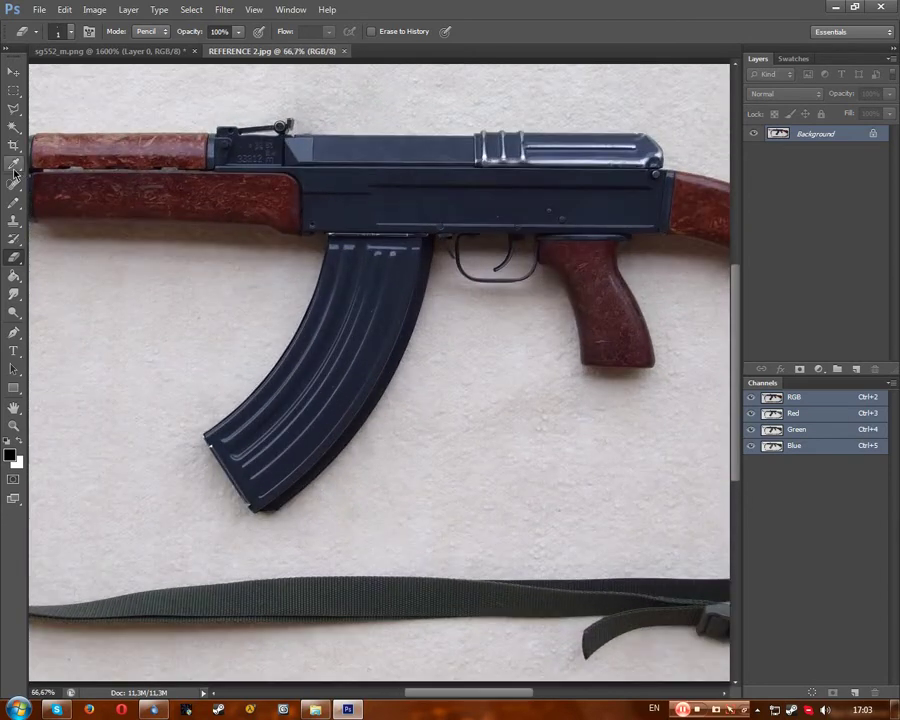
pyautogui.click(14, 167)
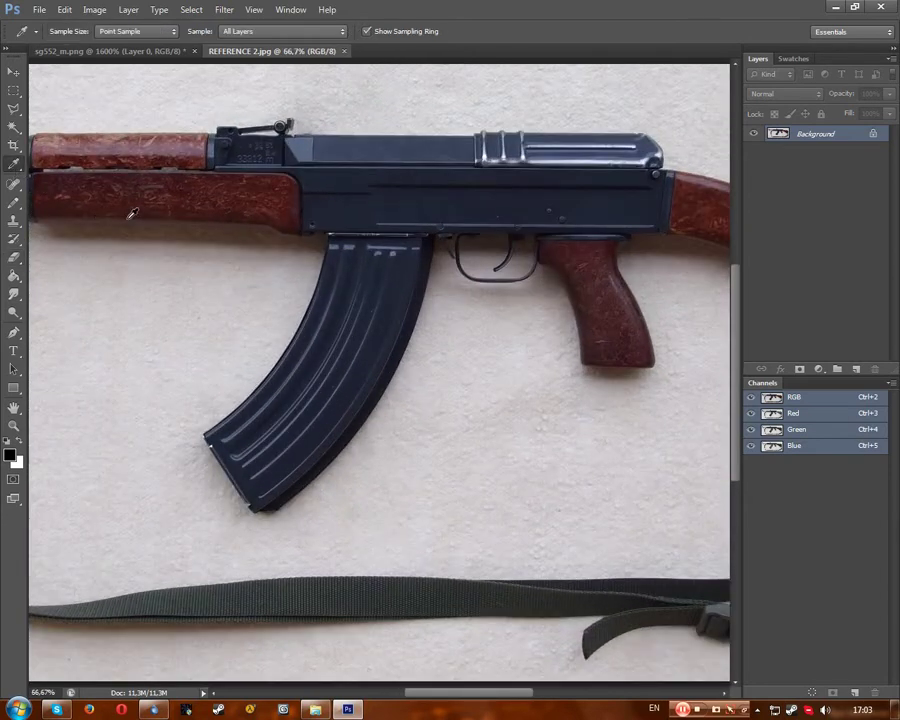
pyautogui.click(335, 172)
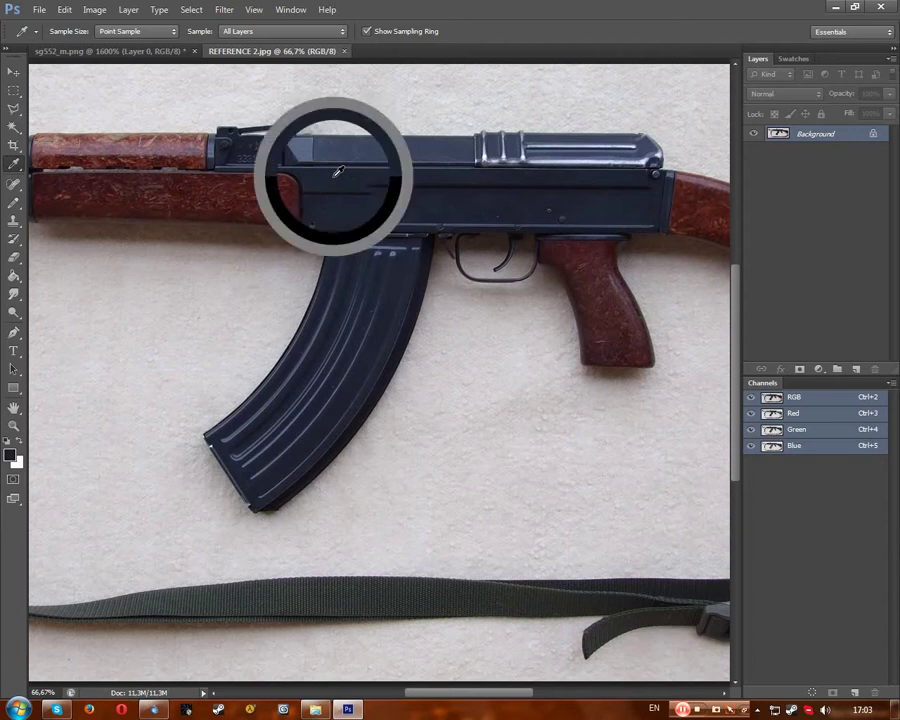
# Add a new layer above the outline in sg552_m.png and try a Paint Bucket fill on it, undoing the fill.
pyautogui.click(110, 50)
pyautogui.click(14, 275)
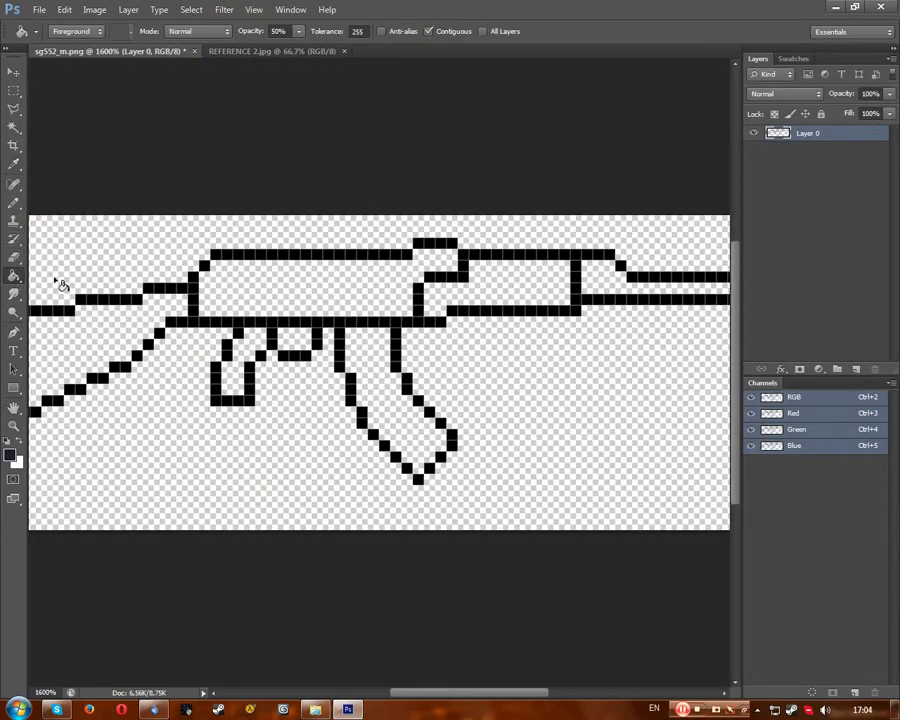
pyautogui.click(856, 369)
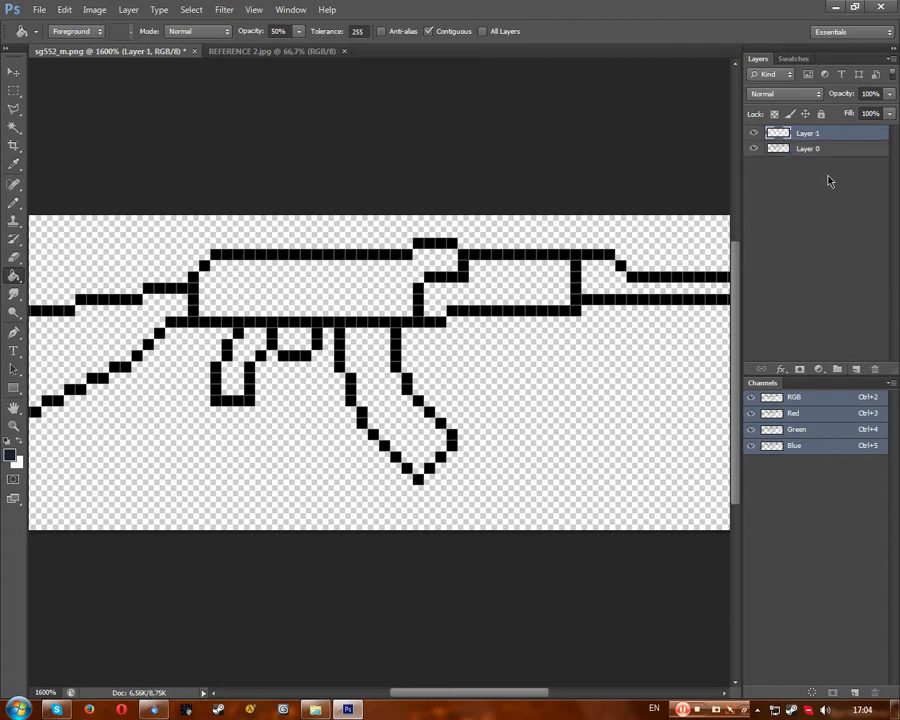
pyautogui.click(350, 287)
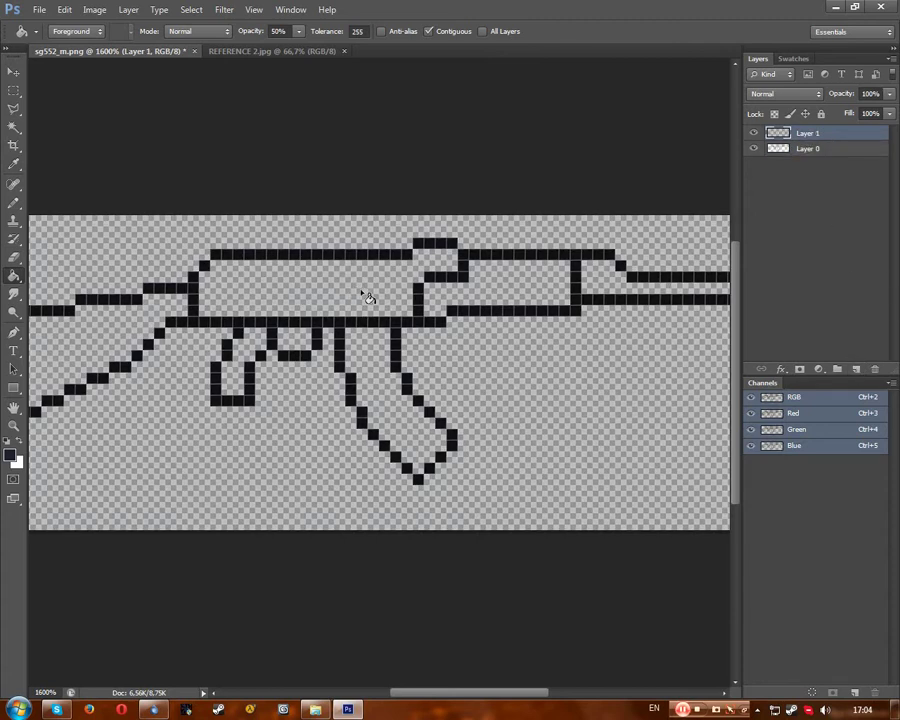
pyautogui.hotkey('ctrl', 'z')
# Select the interiors of the receiver, barrel section and magazine on Layer 0 with the Magic Wand.
pyautogui.click(14, 127)
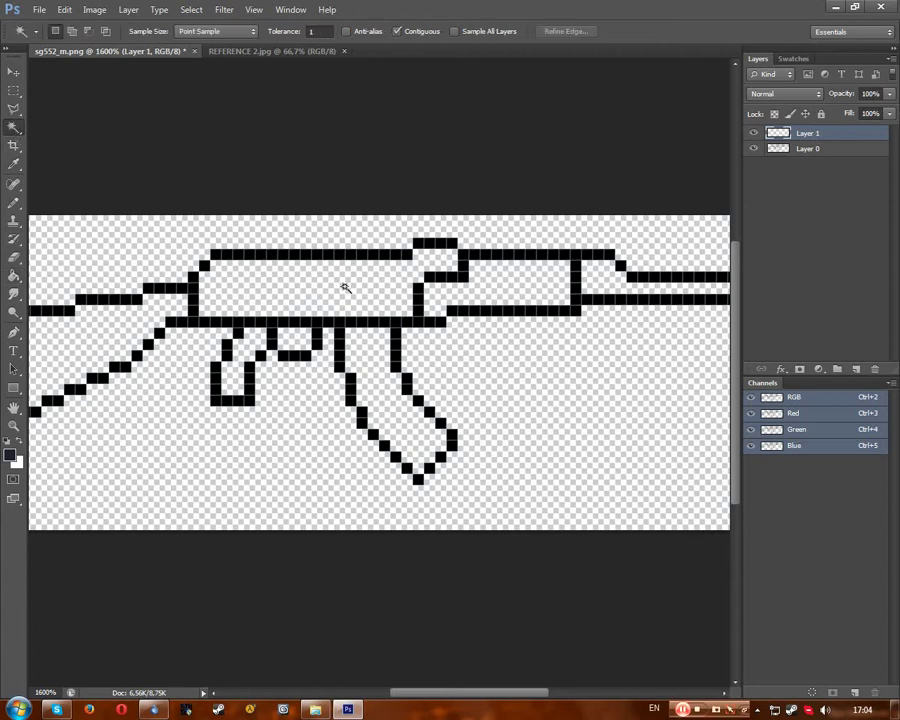
pyautogui.click(834, 151)
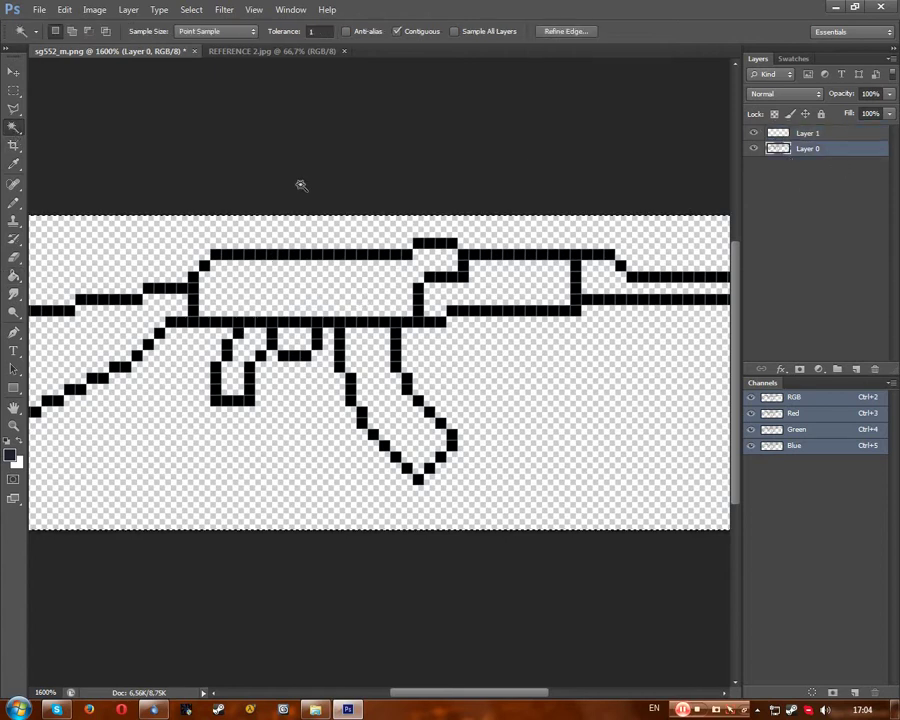
pyautogui.click(273, 288)
pyautogui.keyDown('shift'); pyautogui.click(563, 285); pyautogui.keyUp('shift')
pyautogui.keyDown('shift'); pyautogui.click(606, 283); pyautogui.keyUp('shift')
pyautogui.moveTo(442, 694); pyautogui.dragTo(403, 697)
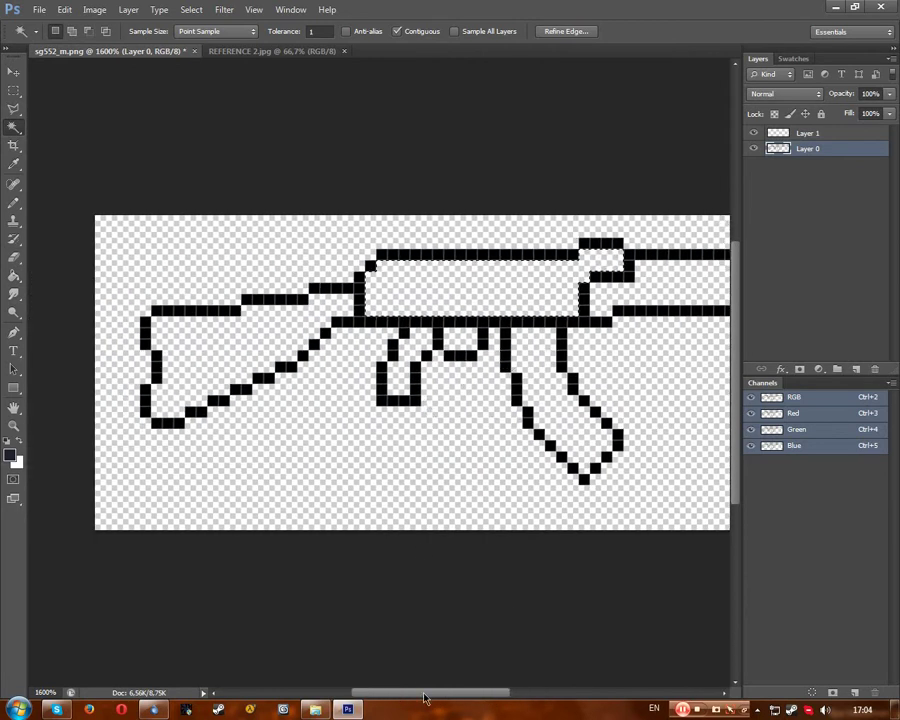
pyautogui.moveTo(476, 692); pyautogui.dragTo(502, 695)
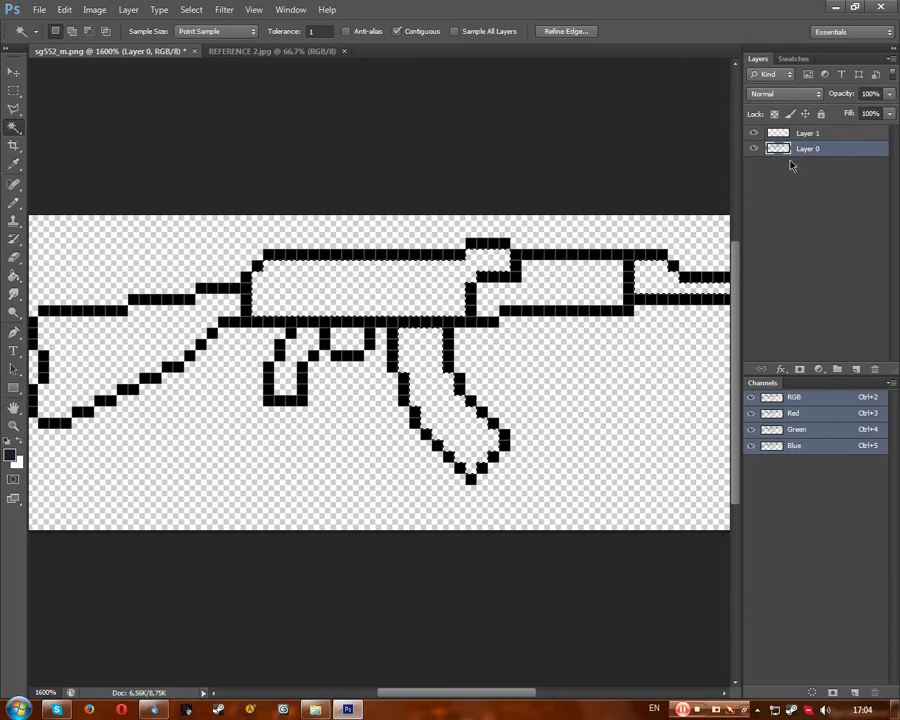
# Rename the new upper layer to Filler.
pyautogui.click(808, 133)
pyautogui.doubleClick(808, 133)
pyautogui.write('F')
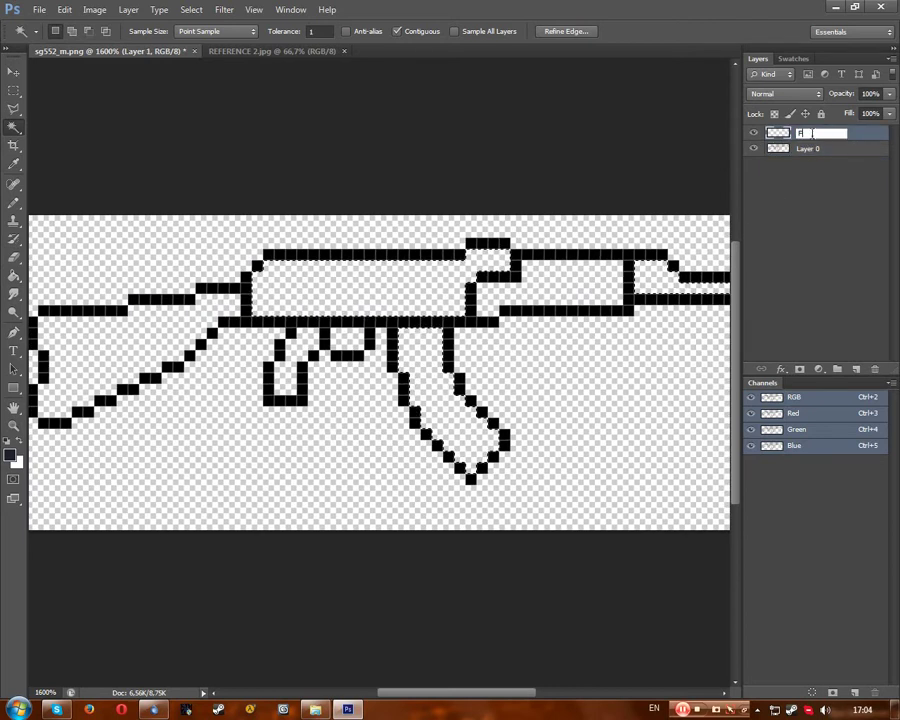
pyautogui.write('ileler')
pyautogui.press('Return')
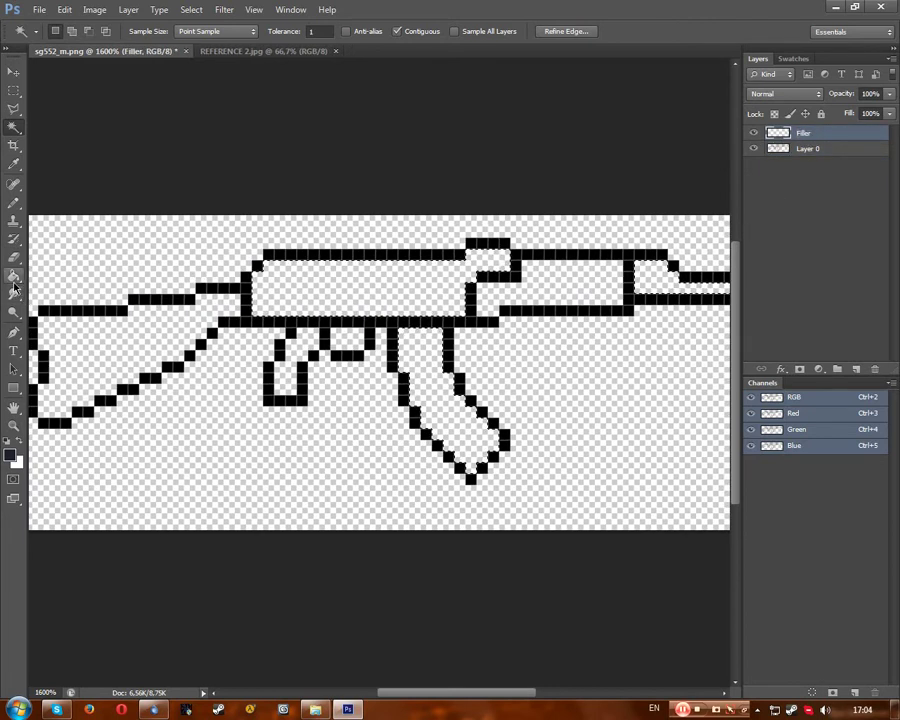
# Fill the selected metal parts on the Filler layer with the sampled dark blue at 100% Paint Bucket opacity and deselect.
pyautogui.press('g')
pyautogui.click(383, 291)
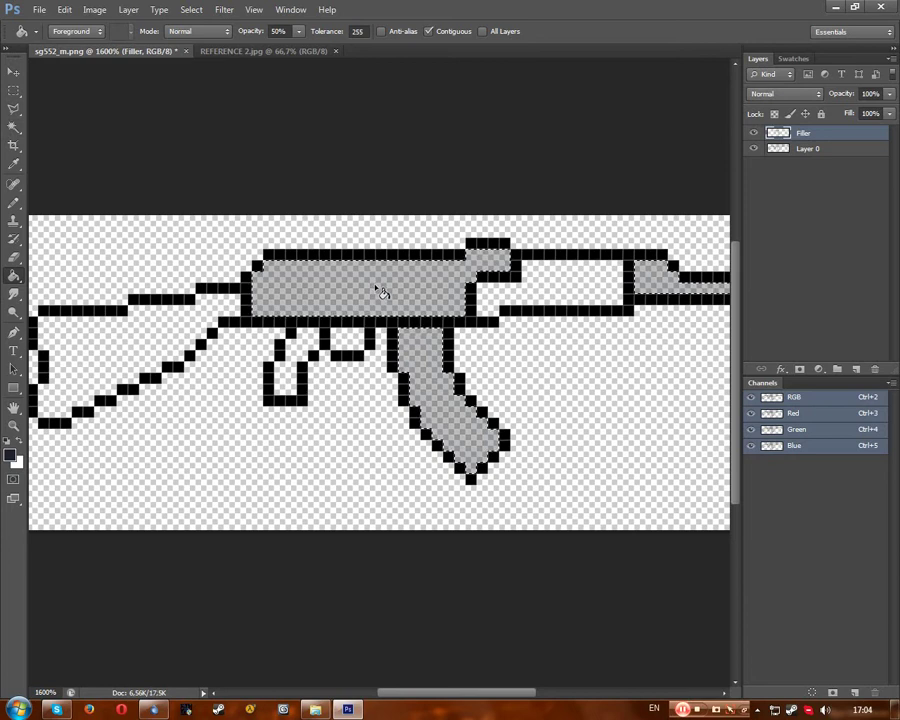
pyautogui.hotkey('ctrl', 'z')
pyautogui.click(280, 31)
pyautogui.doubleClick(278, 31)
pyautogui.write('100')
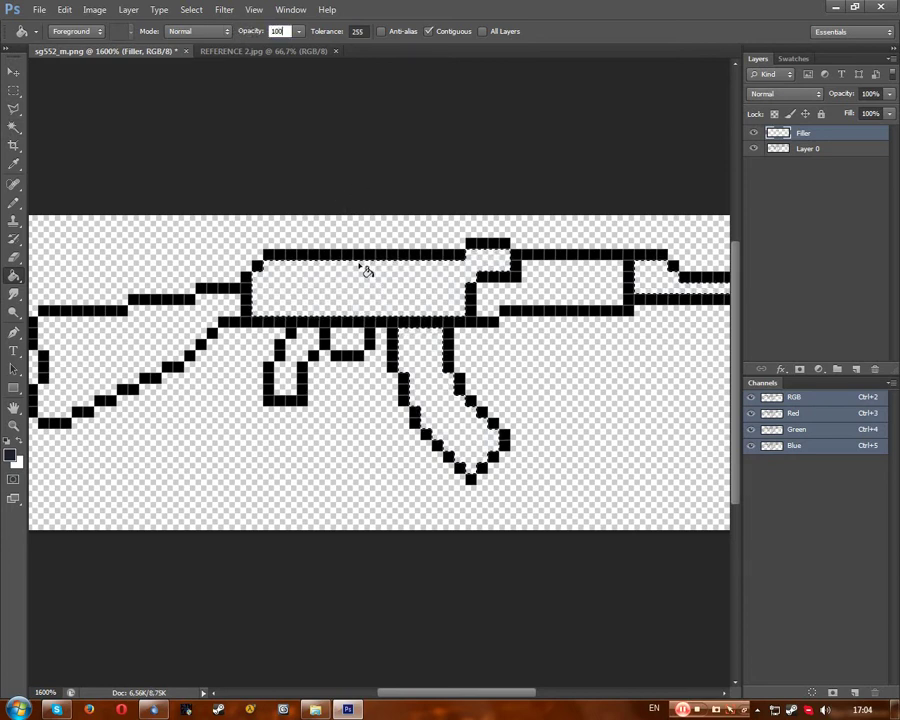
pyautogui.click(367, 290)
pyautogui.hotkey('ctrl', 'd')
pyautogui.click(14, 90)
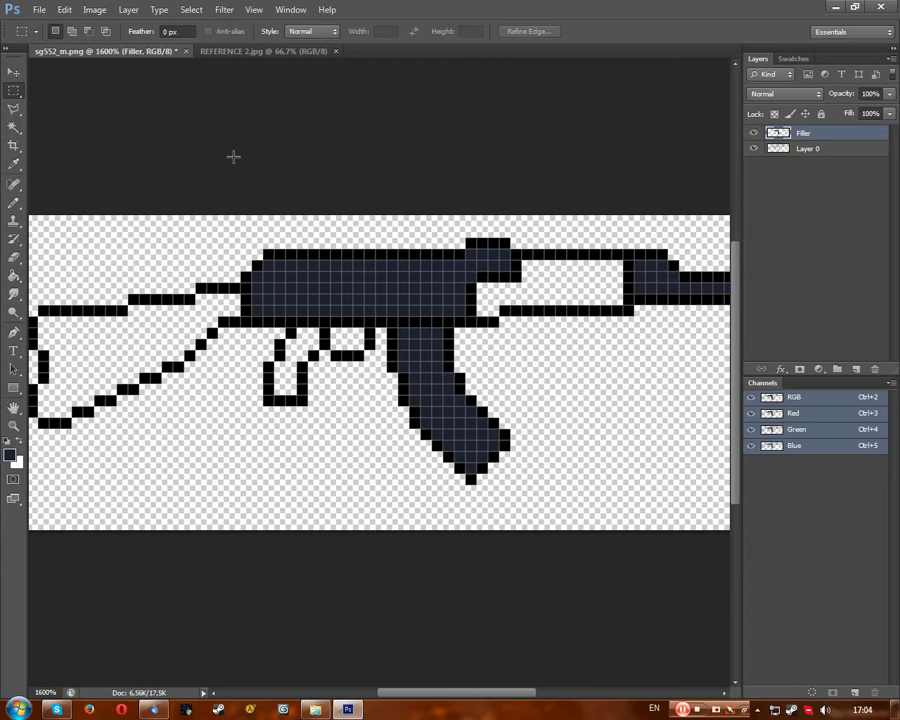
# Compare the filled rifle sprite in sg552_m.png with the REFERENCE 2.jpg photo.
pyautogui.hotkey('ctrl', '-')
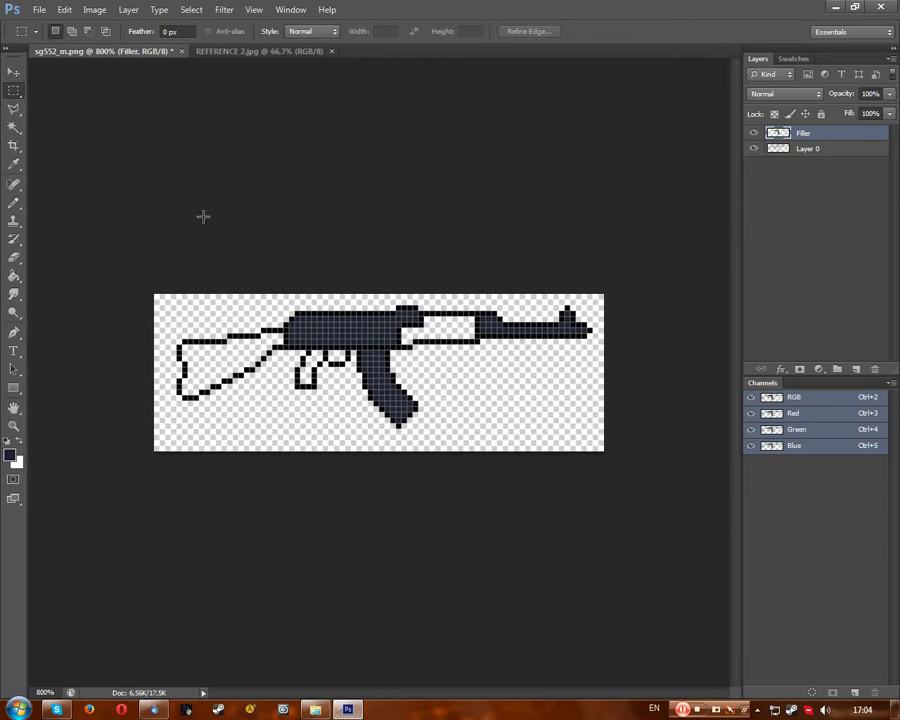
pyautogui.click(237, 51)
pyautogui.click(110, 51)
pyautogui.hotkey('ctrl', '+')
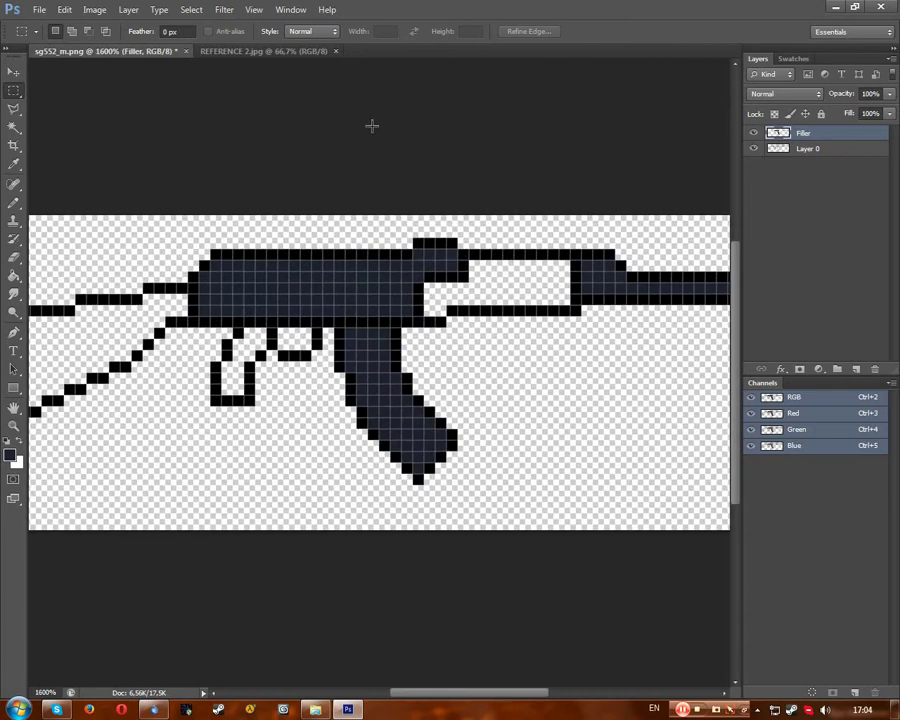
pyautogui.click(280, 51)
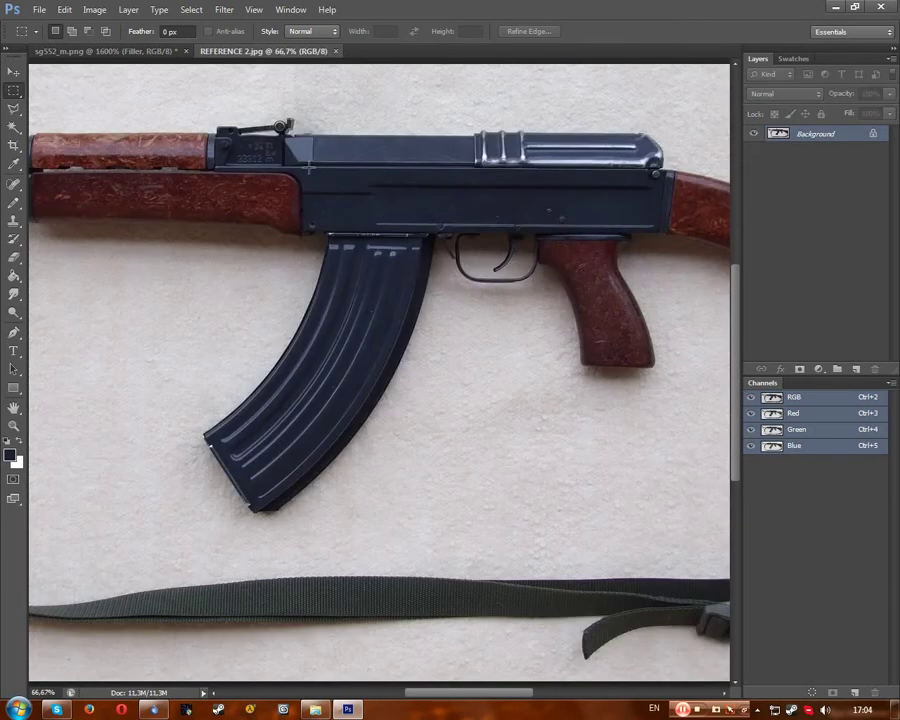
pyautogui.click(128, 51)
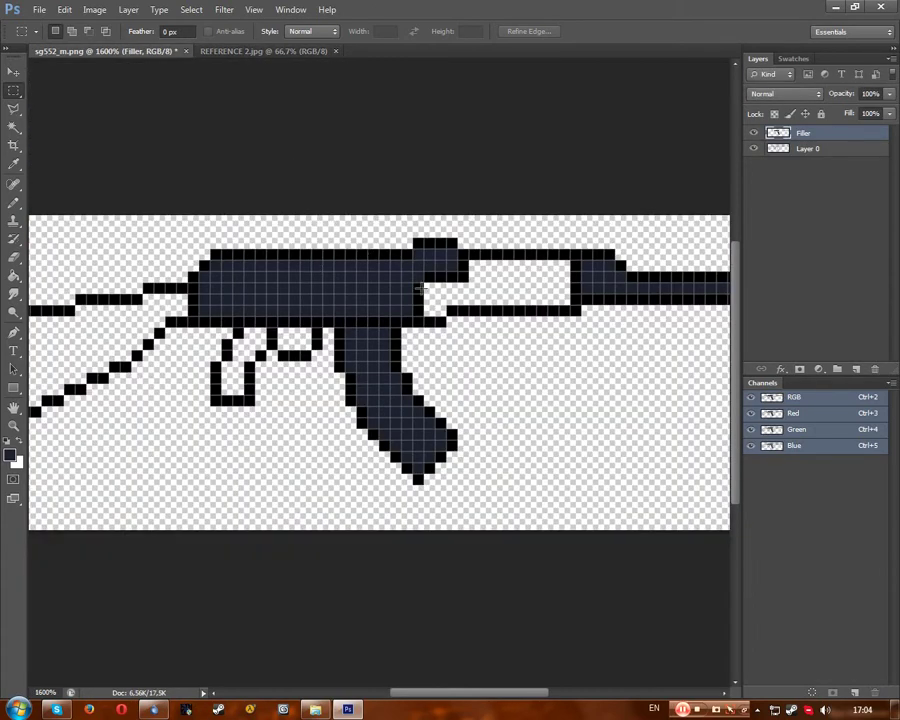
# Sample the red-brown wood colour from the lower handguard in REFERENCE 2.jpg with the Eyedropper and return to sg552_m.png.
pyautogui.click(249, 52)
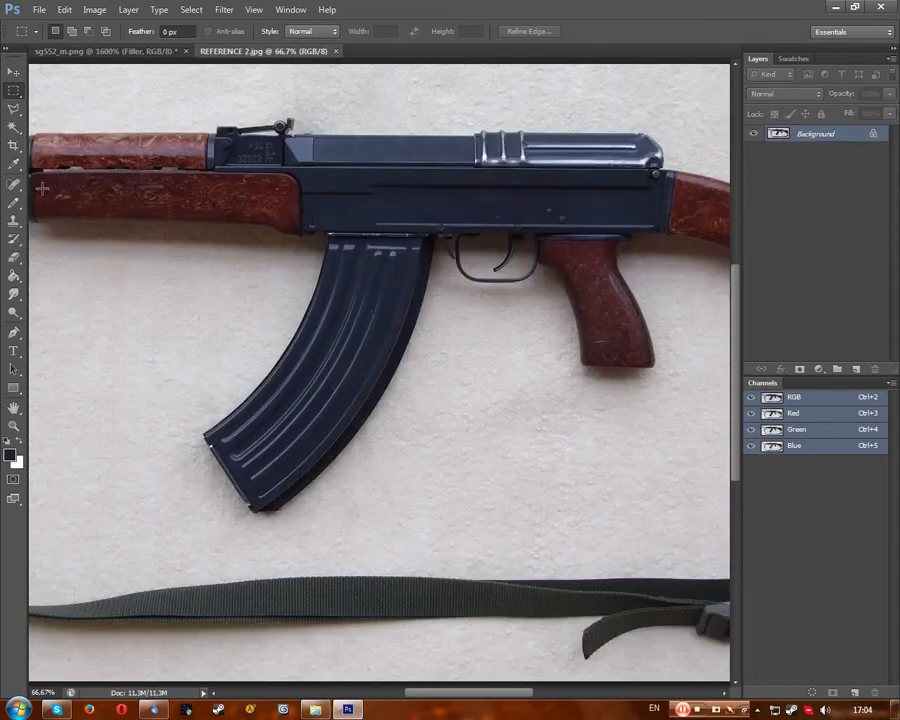
pyautogui.press('i')
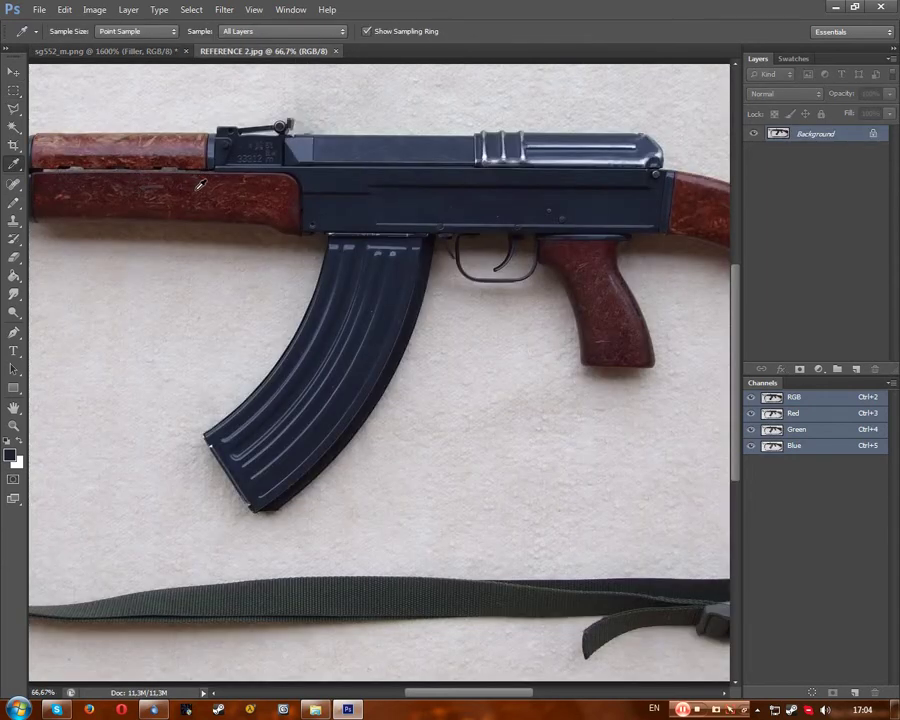
pyautogui.moveTo(202, 183)
pyautogui.mouseDown()
pyautogui.moveTo(150, 45)
pyautogui.moveTo(92, 30)
pyautogui.moveTo(221, 131)
pyautogui.moveTo(647, 249)
pyautogui.moveTo(466, 273)
pyautogui.moveTo(186, 188)
pyautogui.moveTo(203, 181)
pyautogui.moveTo(200, 195)
pyautogui.moveTo(140, 169)
pyautogui.moveTo(203, 143)
pyautogui.moveTo(190, 140)
pyautogui.moveTo(192, 150)
pyautogui.moveTo(345, 150)
pyautogui.moveTo(396, 200)
pyautogui.moveTo(358, 238)
pyautogui.moveTo(333, 215)
pyautogui.moveTo(468, 182)
pyautogui.moveTo(191, 196)
pyautogui.moveTo(208, 194)
pyautogui.mouseUp()
pyautogui.click(105, 50)
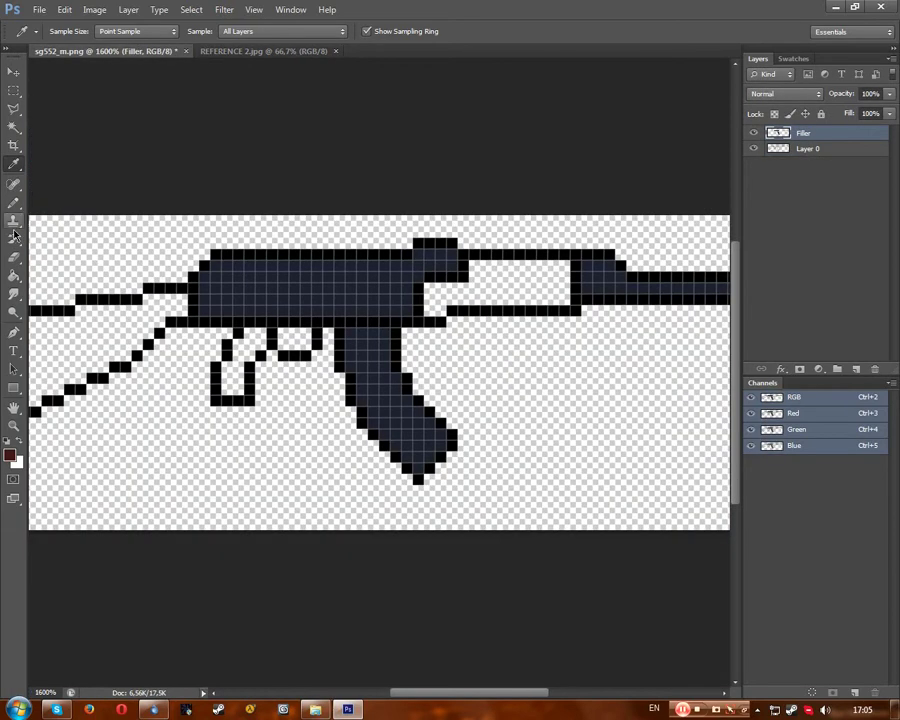
# Select the stock, pistol grip and handguard interiors on Layer 0 with the Magic Wand, fill them with the sampled red-brown and deselect.
pyautogui.click(810, 150)
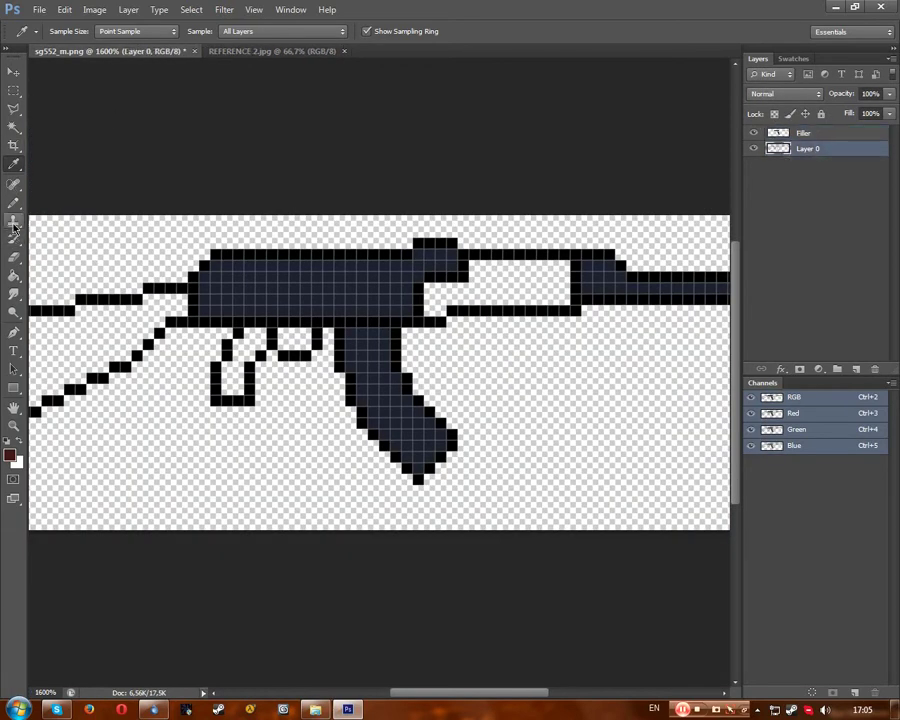
pyautogui.click(20, 126)
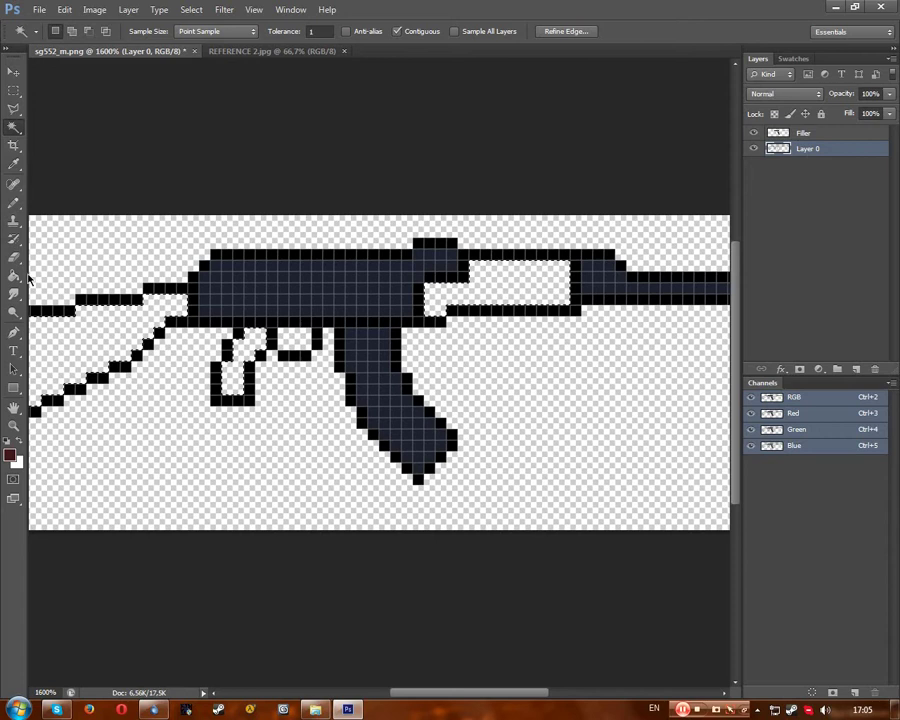
pyautogui.press('g')
pyautogui.click(104, 314)
pyautogui.click(252, 342)
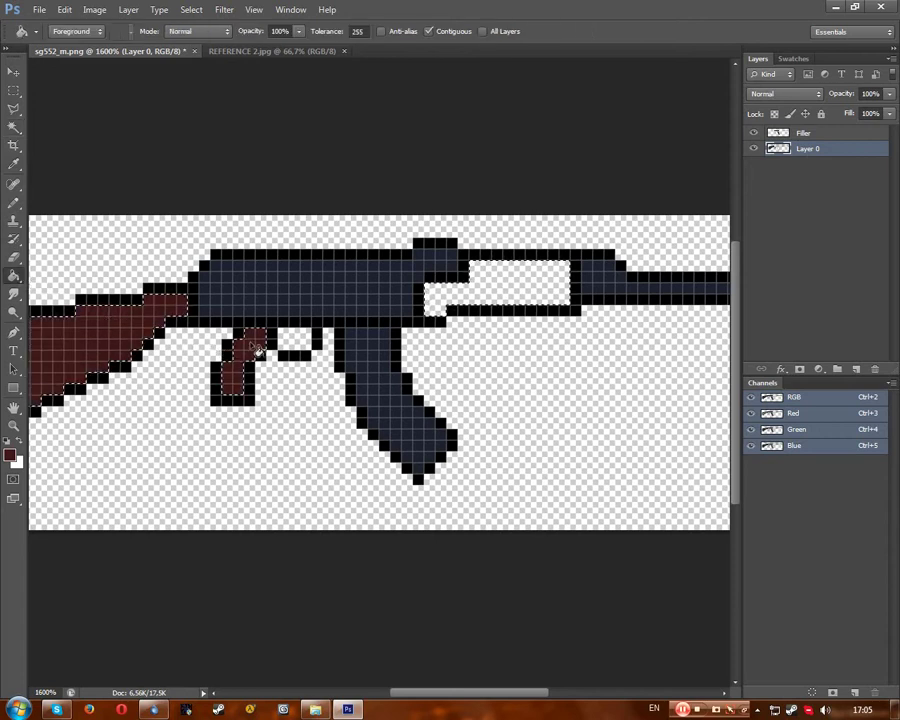
pyautogui.click(527, 302)
pyautogui.click(14, 90)
pyautogui.click(297, 158)
pyautogui.scroll(-7, 297, 158)
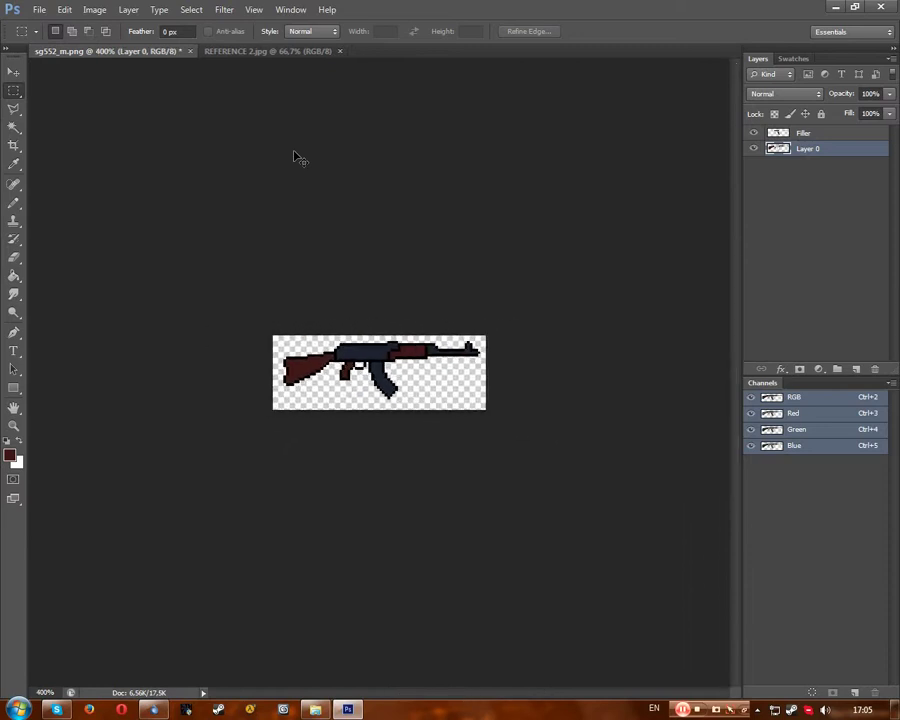
# Erase a short horizontal row of dark blue pixels just in front of the handguard on the Filler layer.
pyautogui.scroll(8, 297, 158)
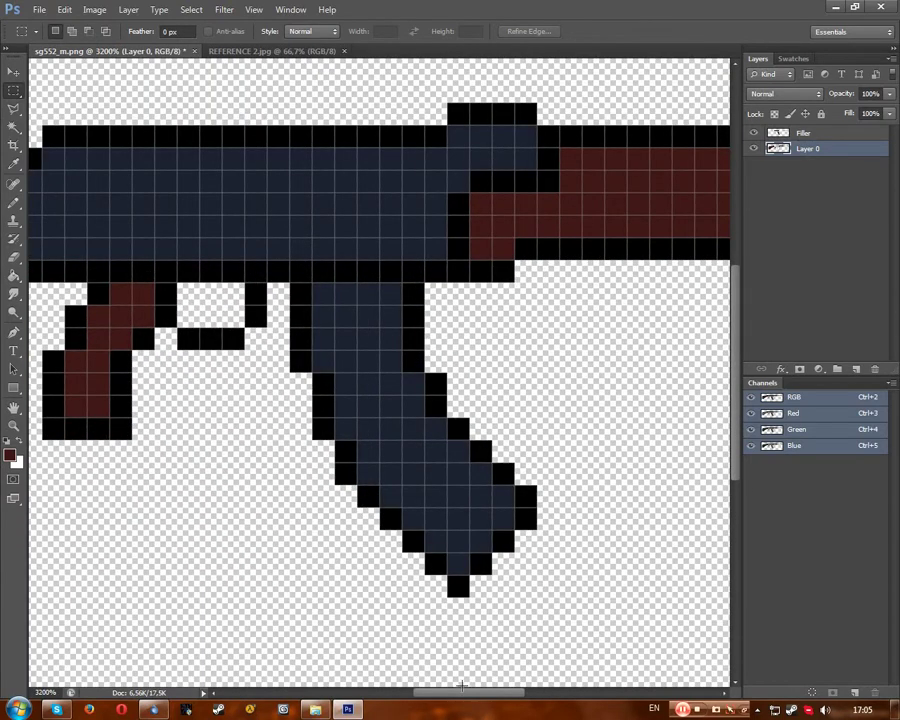
pyautogui.moveTo(462, 686); pyautogui.dragTo(504, 702)
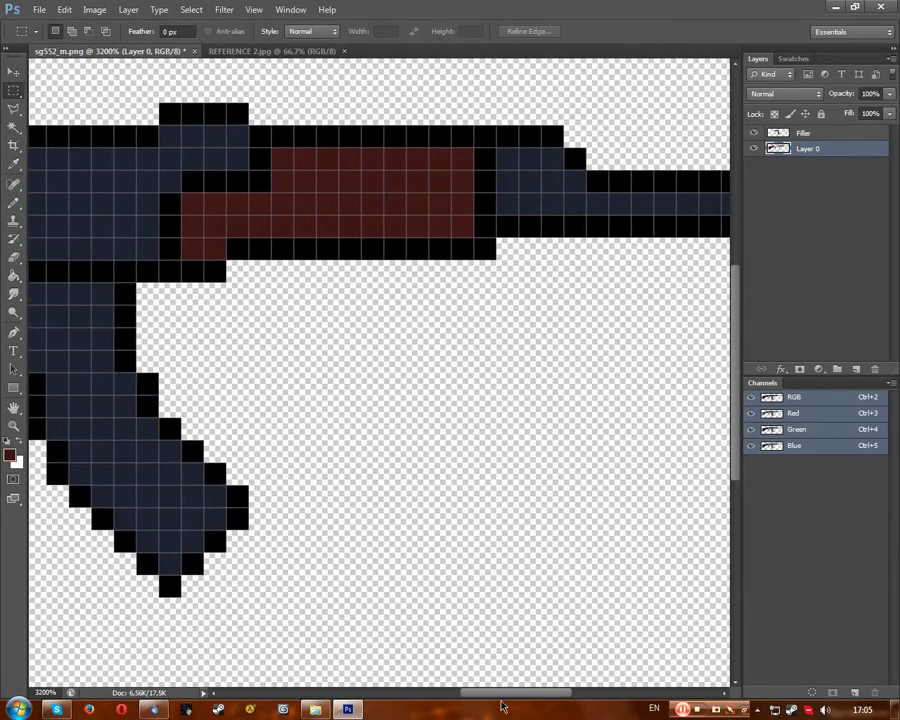
pyautogui.click(13, 257)
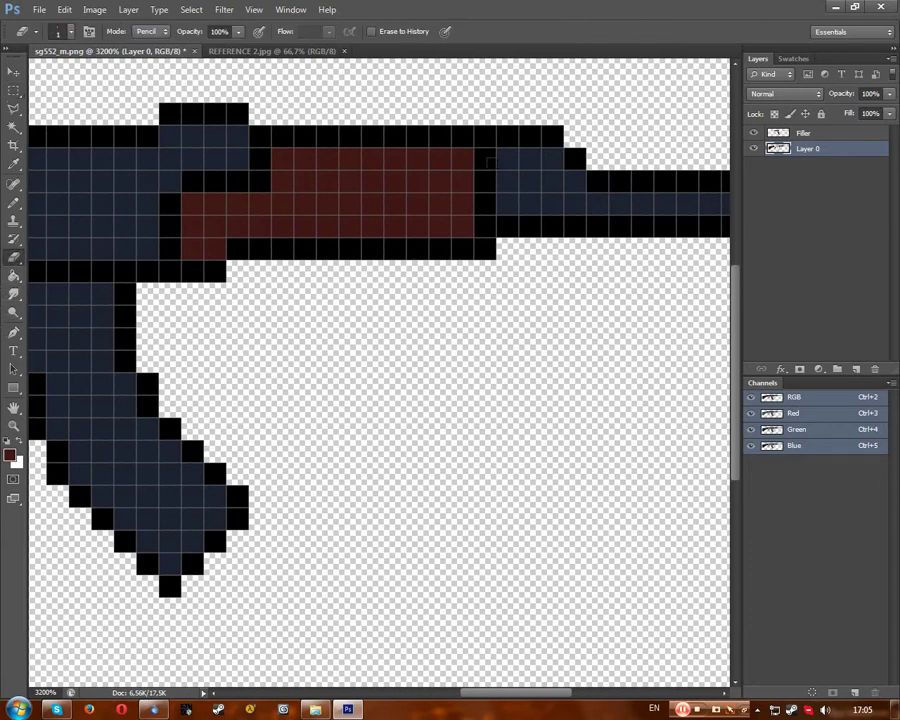
pyautogui.click(829, 134)
pyautogui.moveTo(485, 158); pyautogui.dragTo(528, 160)
pyautogui.hotkey('ctrl', '-')
pyautogui.hotkey('ctrl', '-')
pyautogui.hotkey('ctrl', '-')
pyautogui.hotkey('ctrl', '-')
pyautogui.hotkey('ctrl', '-')
pyautogui.hotkey('ctrl', '-')
pyautogui.hotkey('ctrl', '-')
pyautogui.hotkey('ctrl', '-')
pyautogui.hotkey('ctrl', '-')
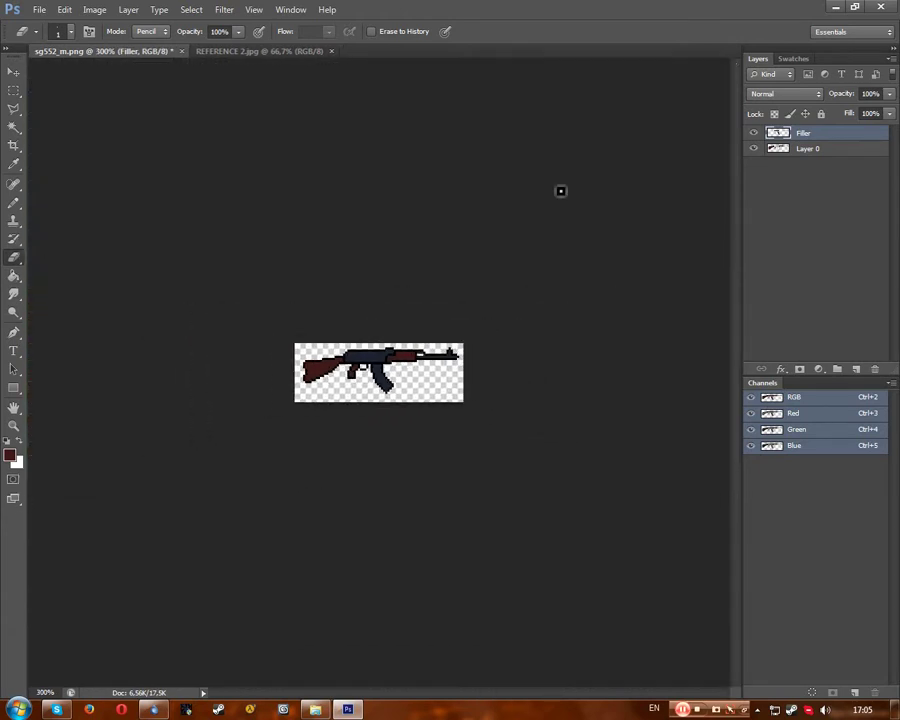
# Merge the Filler layer and Layer 0 into one layer.
pyautogui.keyDown('shift'); pyautogui.click(810, 149); pyautogui.keyUp('shift')
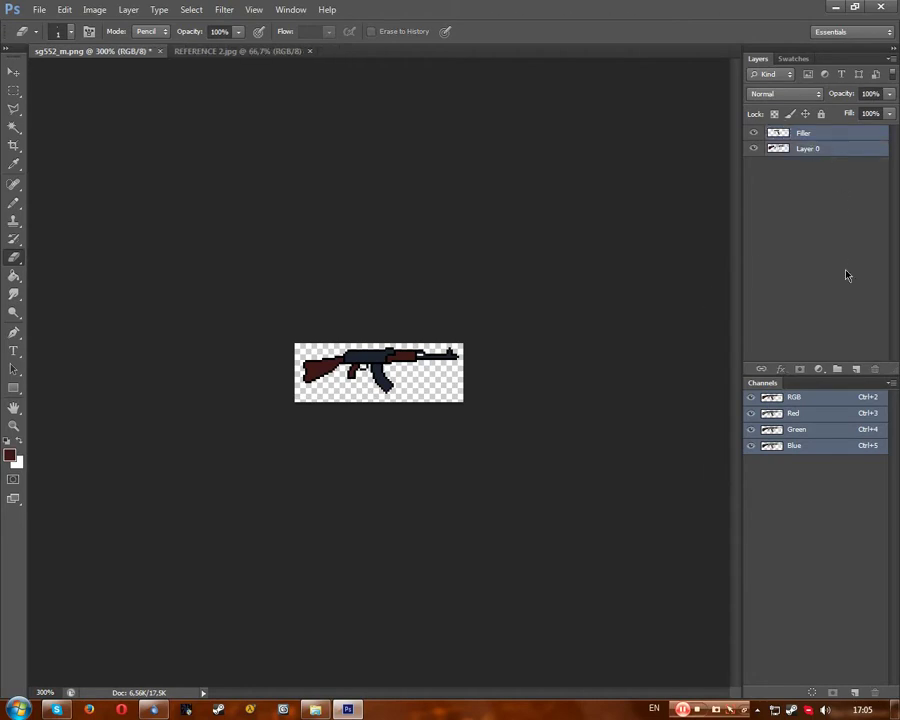
pyautogui.rightClick(810, 149)
pyautogui.click(766, 465)
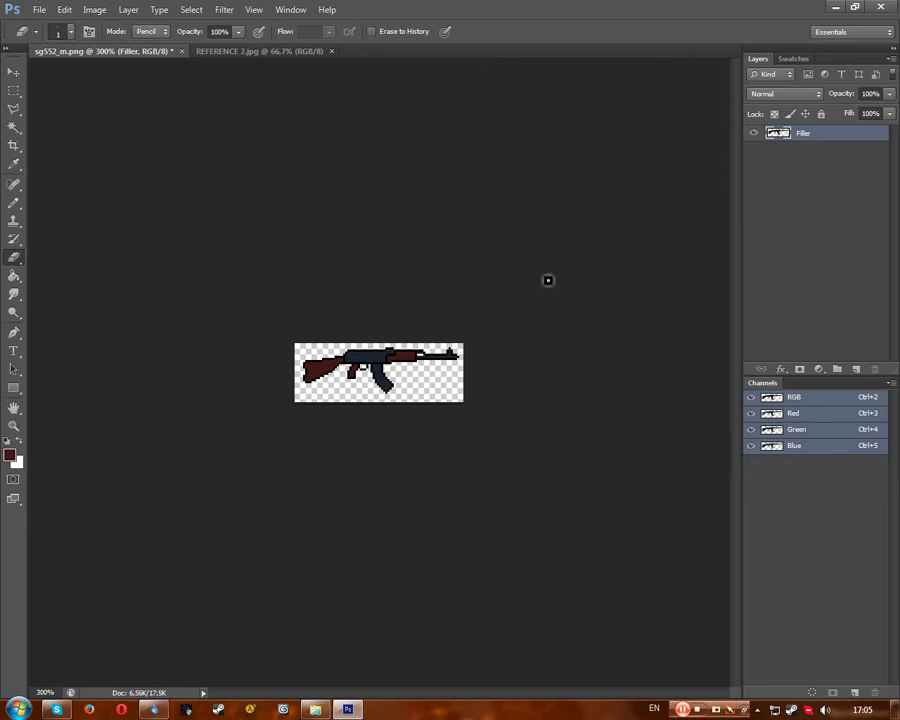
# Sample the outline's black and fill the erased row in front of the handguard with it using the Pencil tool.
pyautogui.scroll(7, 548, 280)
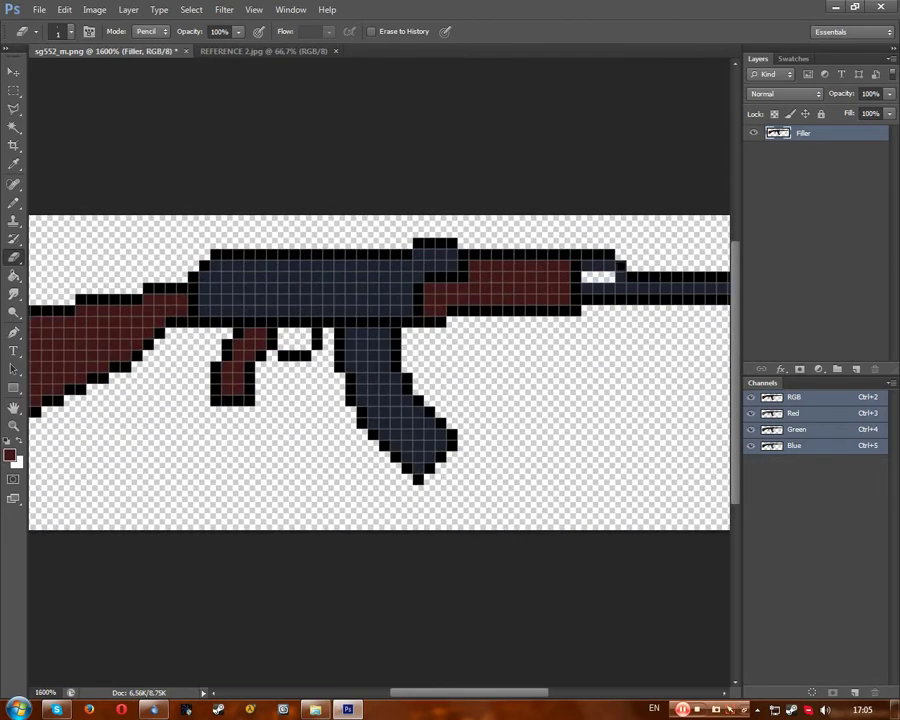
pyautogui.click(13, 164)
pyautogui.click(616, 246)
pyautogui.press('b')
pyautogui.moveTo(588, 273); pyautogui.dragTo(604, 276)
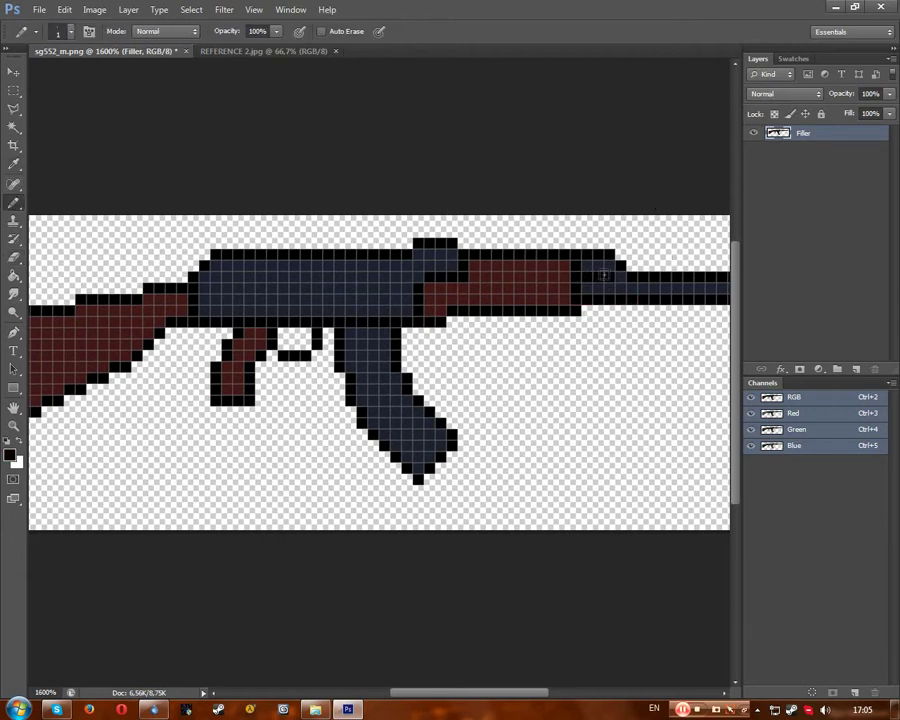
pyautogui.hotkey('ctrl', '-')
pyautogui.hotkey('ctrl', '-')
pyautogui.hotkey('ctrl', '-')
pyautogui.hotkey('ctrl', '-')
pyautogui.hotkey('ctrl', '-')
pyautogui.hotkey('ctrl', '-')
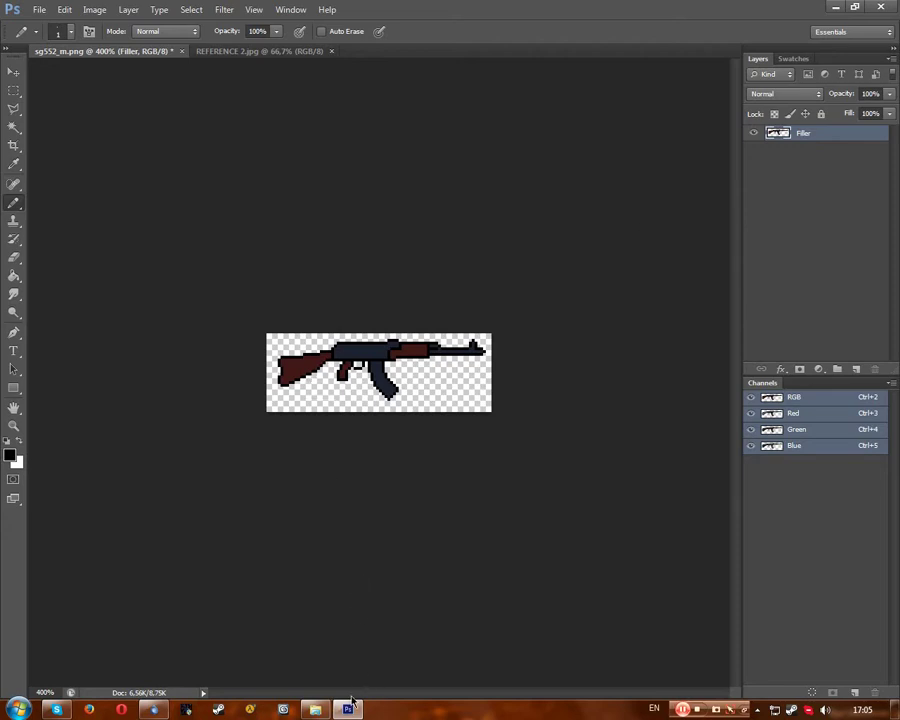
pyautogui.hotkey('ctrl', '+')
pyautogui.hotkey('ctrl', '+')
pyautogui.hotkey('ctrl', '+')
pyautogui.hotkey('ctrl', '-')
pyautogui.hotkey('ctrl', '-')
pyautogui.hotkey('ctrl', '-')
pyautogui.press('super')
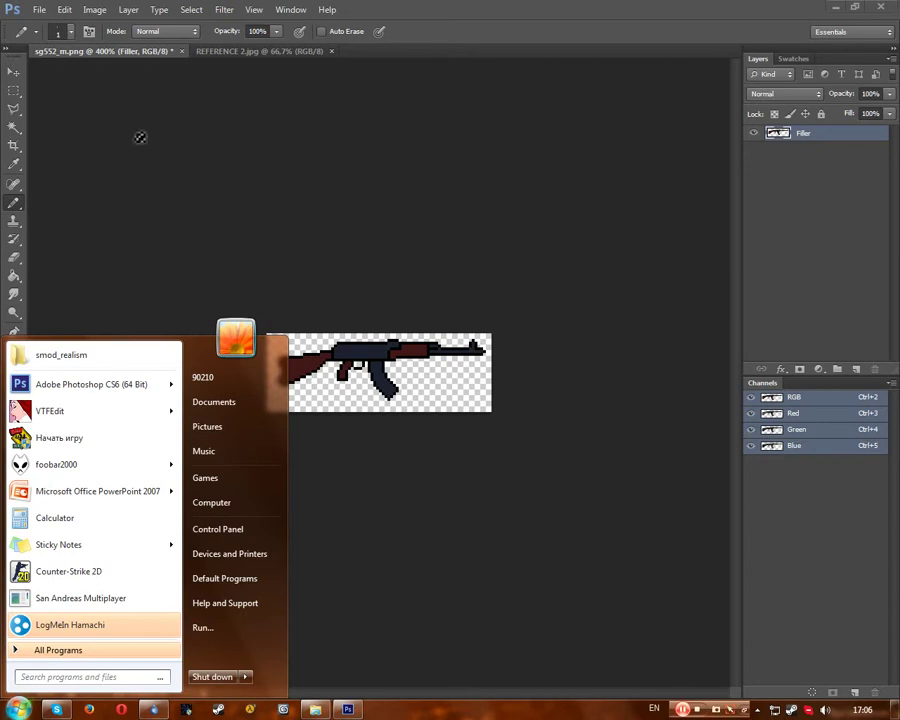
pyautogui.press('super')
# Sample the receiver's dark blue and pencil it along the stock's rear edge and where the stock joins the receiver.
pyautogui.hotkey('ctrl', '+')
pyautogui.hotkey('ctrl', '+')
pyautogui.hotkey('ctrl', '+')
pyautogui.hotkey('ctrl', '+')
pyautogui.hotkey('ctrl', '+')
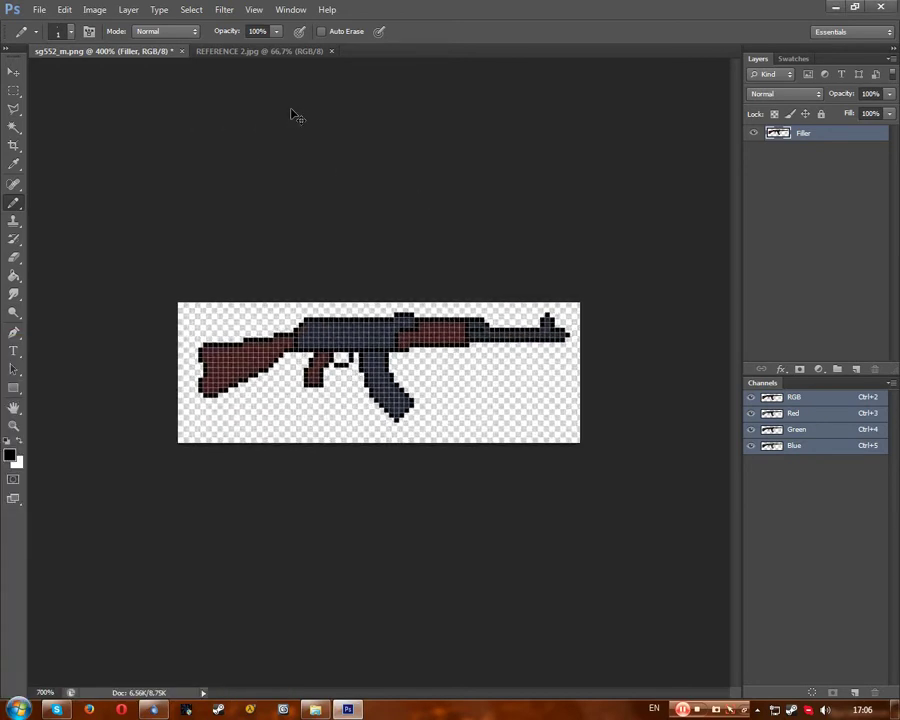
pyautogui.click(14, 164)
pyautogui.click(302, 306)
pyautogui.click(14, 205)
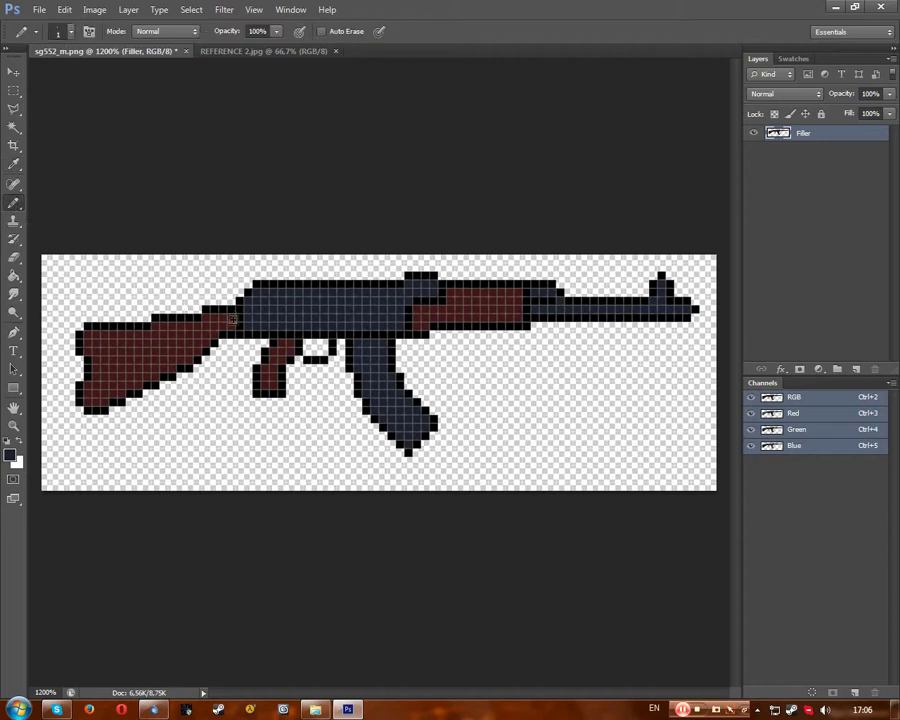
pyautogui.moveTo(97, 334); pyautogui.dragTo(89, 387)
pyautogui.click(14, 90)
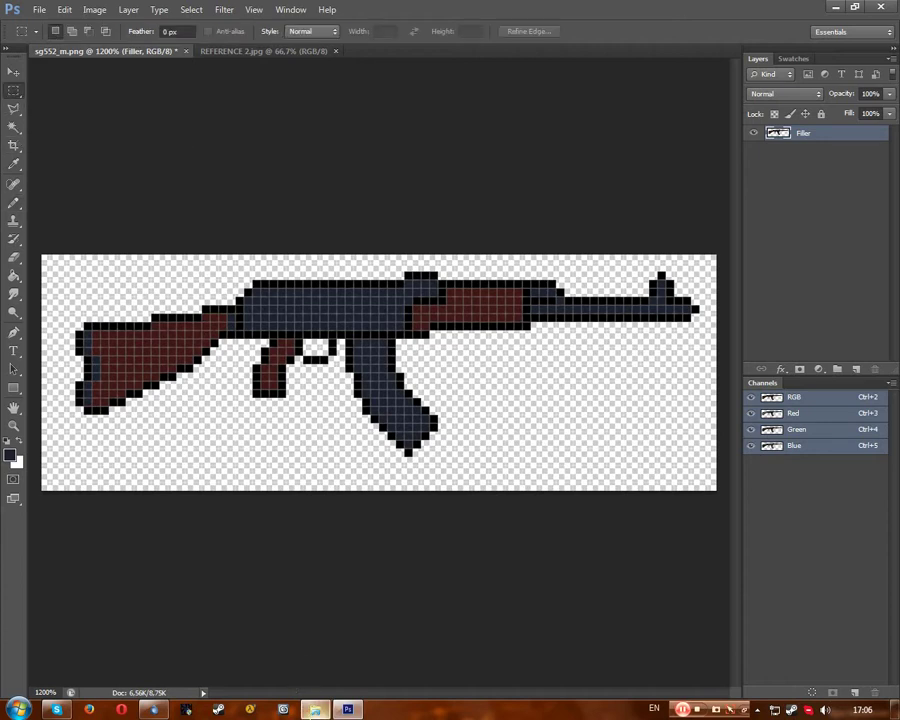
# Compare the coloured rifle sprite with the whole rifle in REFERENCE 2.jpg, checking the stock, grip and handguard.
pyautogui.click(315, 709)
pyautogui.click(285, 52)
pyautogui.click(285, 52)
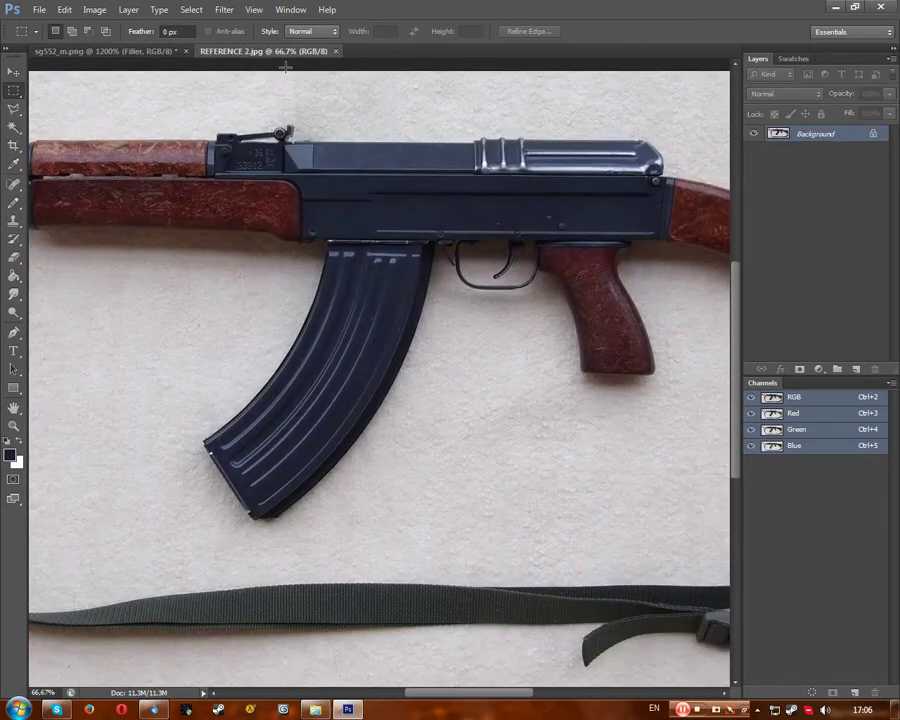
pyautogui.scroll(-2, 332, 208)
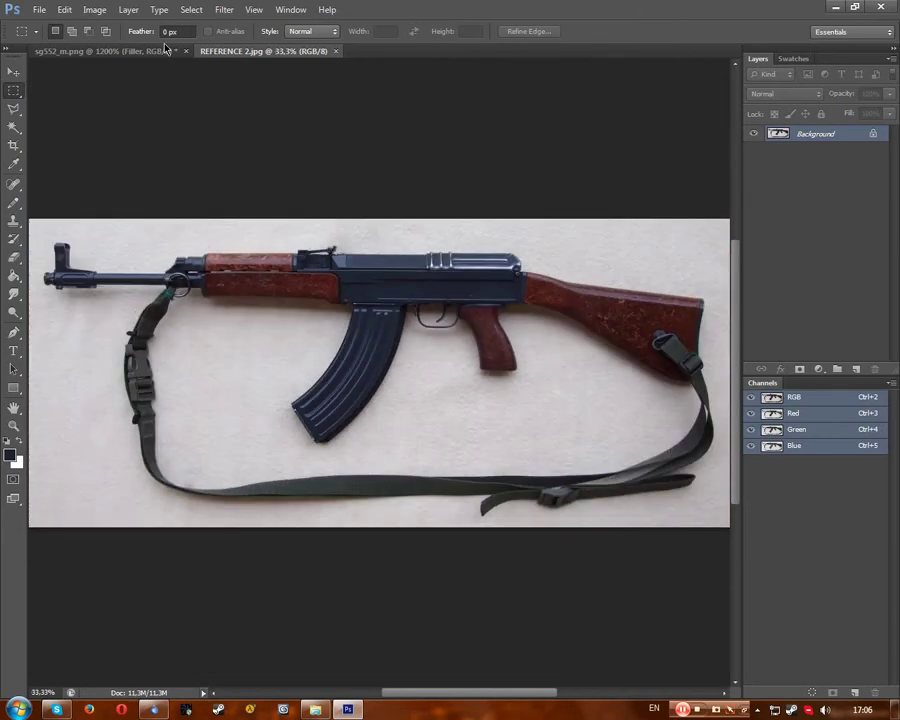
pyautogui.click(108, 50)
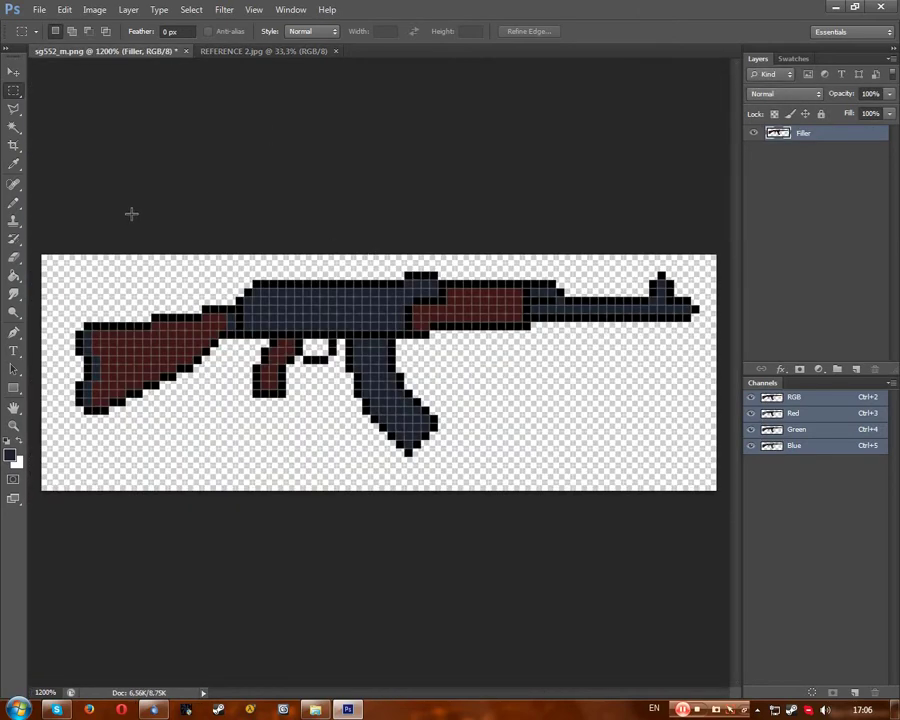
pyautogui.hotkey('ctrl', '+')
pyautogui.hotkey('ctrl', '+')
pyautogui.hotkey('ctrl', '+')
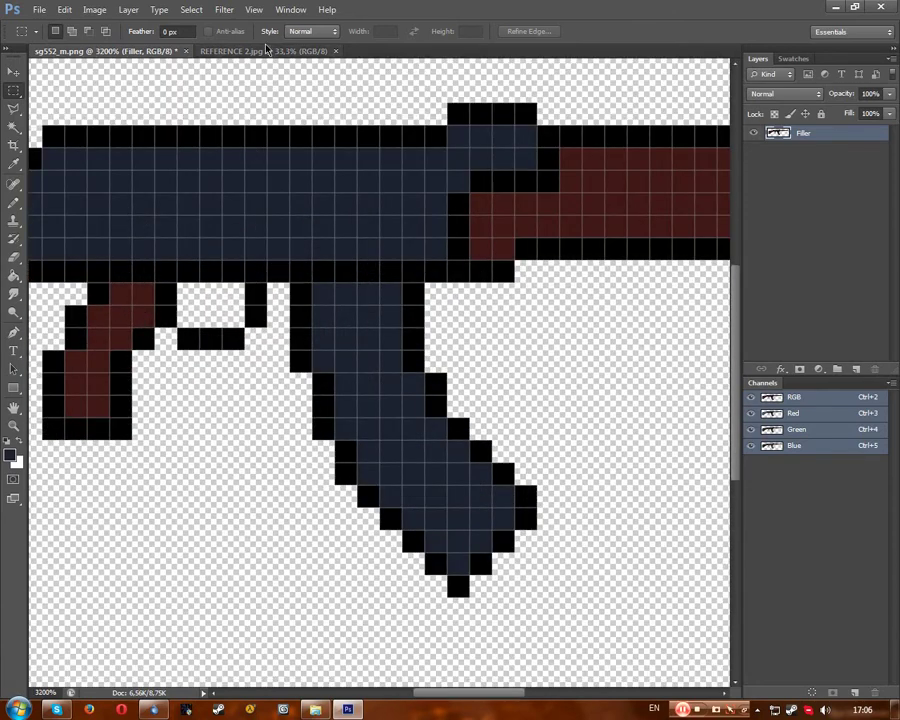
pyautogui.click(265, 50)
pyautogui.click(110, 50)
pyautogui.hotkey('ctrl', '-')
pyautogui.hotkey('ctrl', '-')
pyautogui.hotkey('ctrl', '-')
pyautogui.hotkey('ctrl', '-')
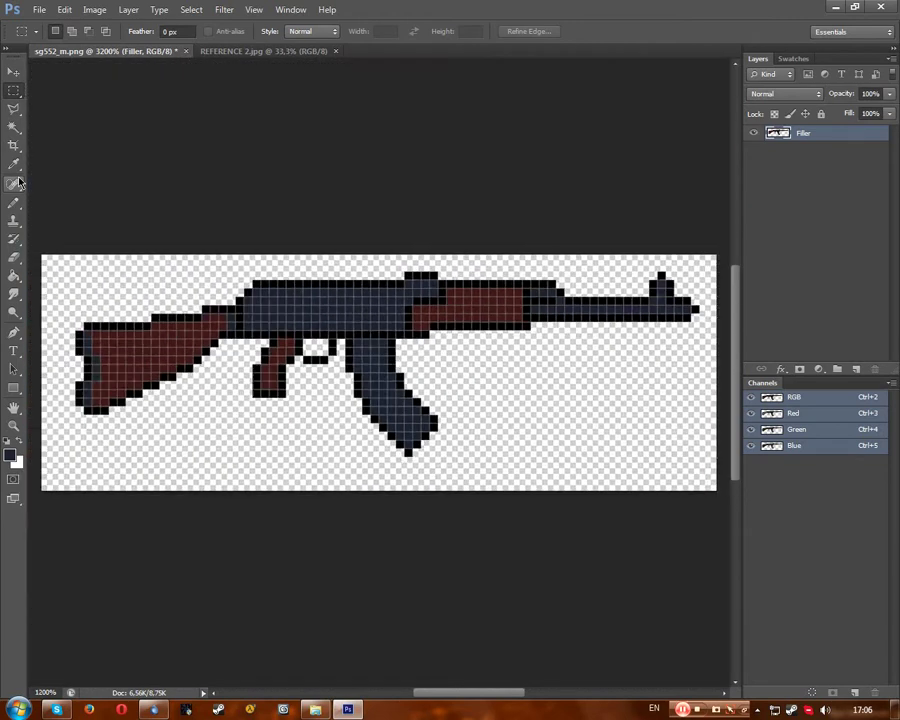
pyautogui.click(255, 51)
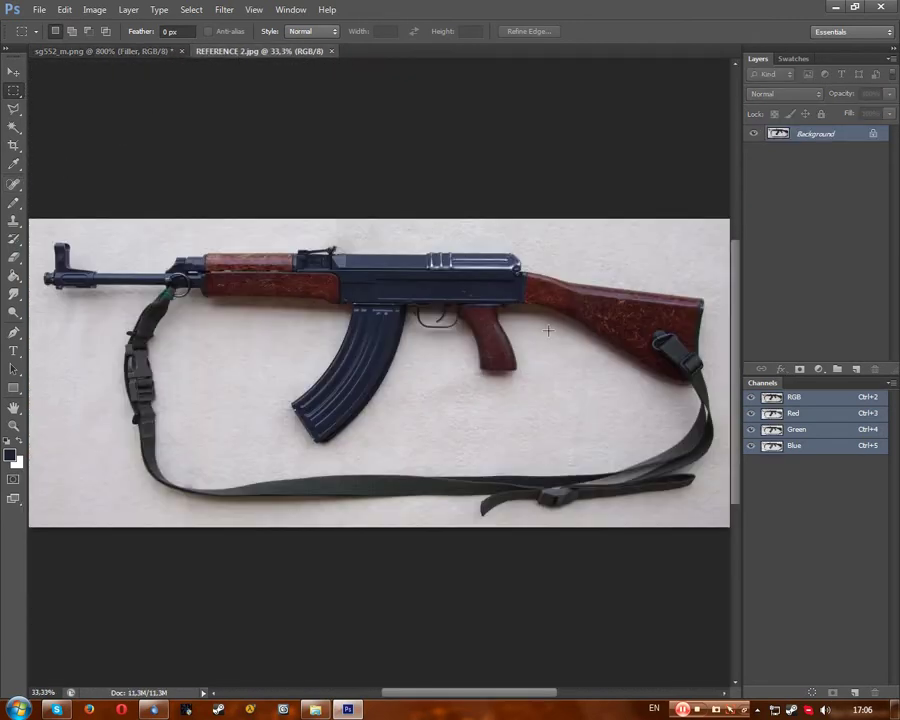
pyautogui.click(122, 51)
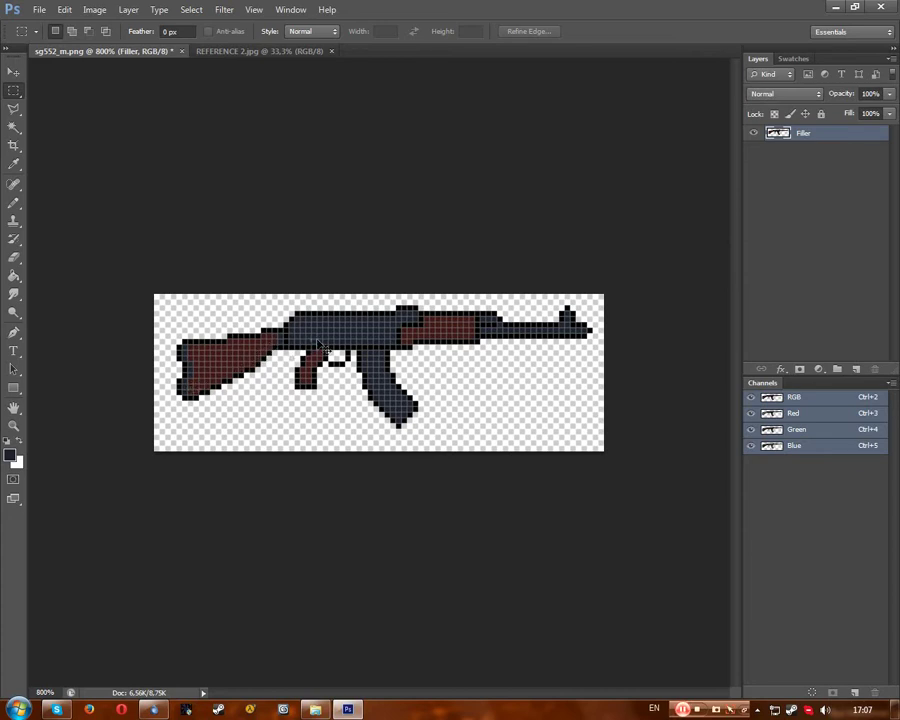
# Sample the stock's red-brown and lighten the foreground colour to #5a201d for the Pencil tool.
pyautogui.hotkey('ctrl', '+')
pyautogui.hotkey('ctrl', '+')
pyautogui.hotkey('ctrl', '+')
pyautogui.hotkey('ctrl', '+')
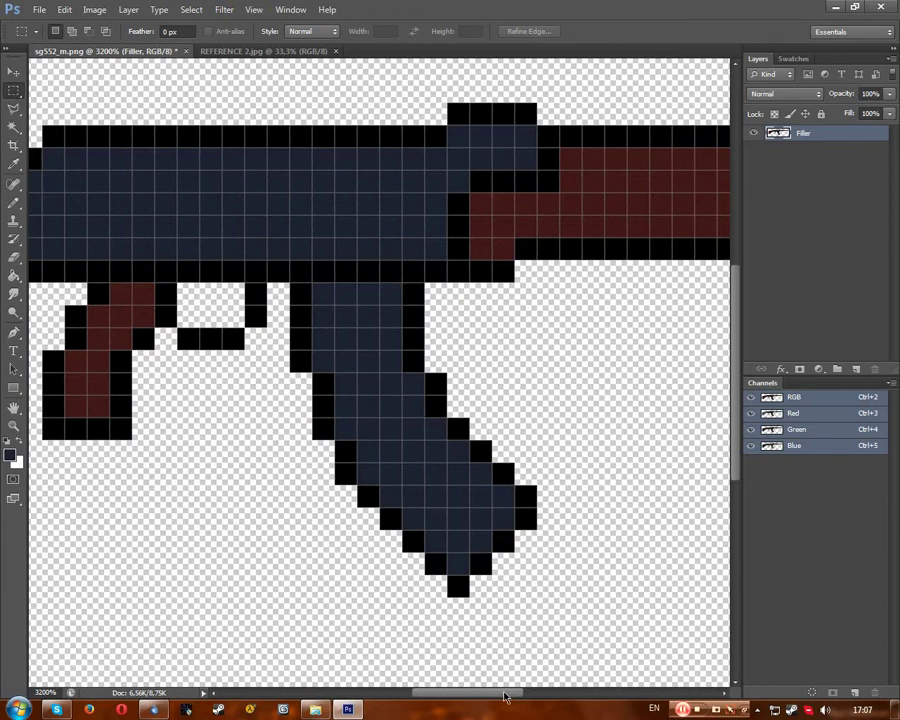
pyautogui.hscroll(-4, 355, 490)
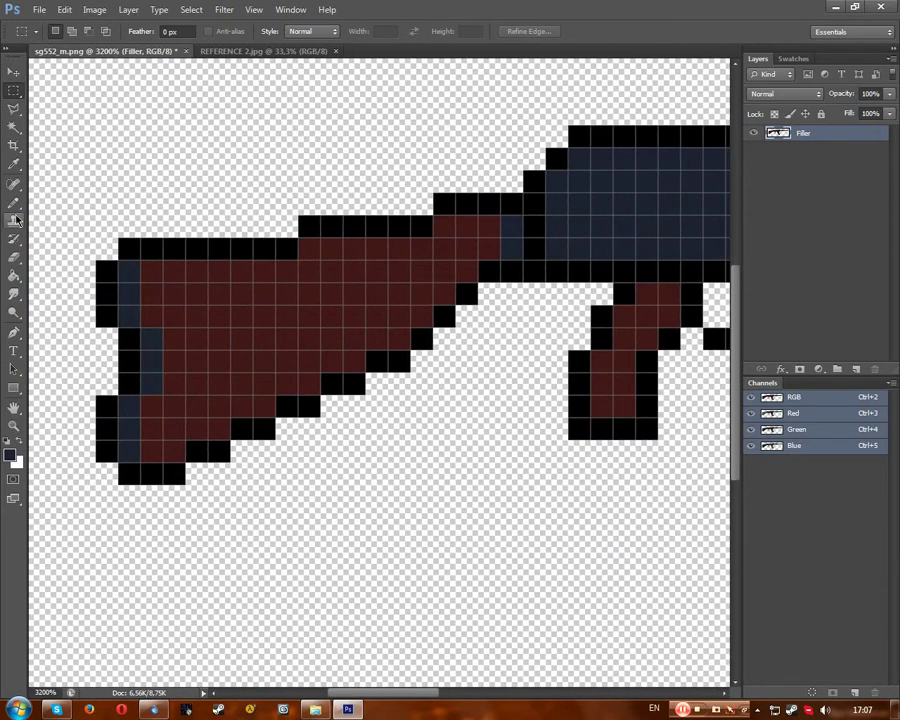
pyautogui.press('b')
pyautogui.keyDown('alt'); pyautogui.click(295, 340); pyautogui.keyUp('alt')
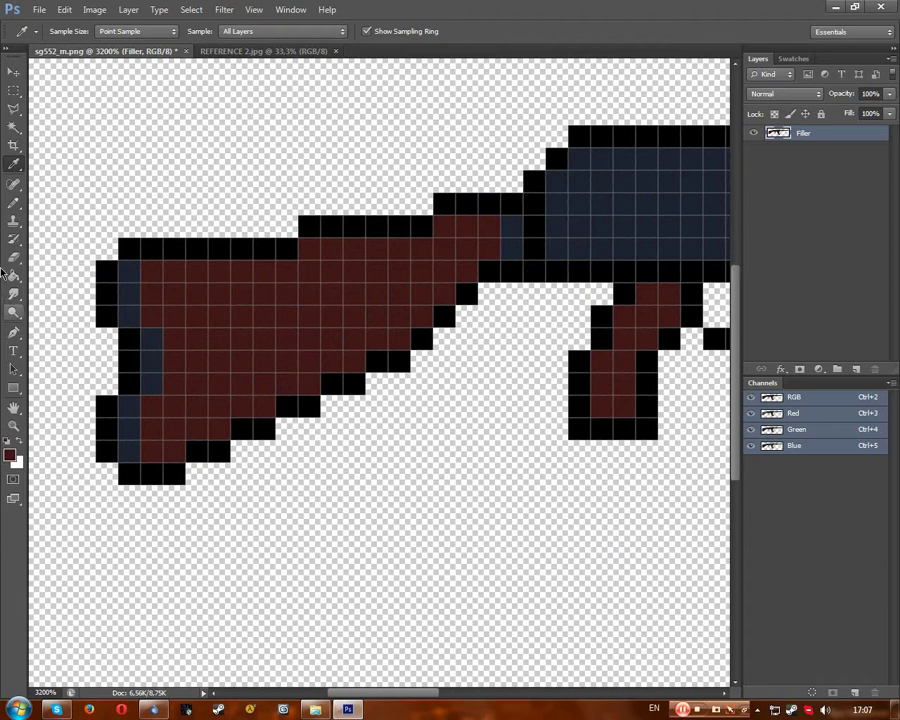
pyautogui.click(14, 205)
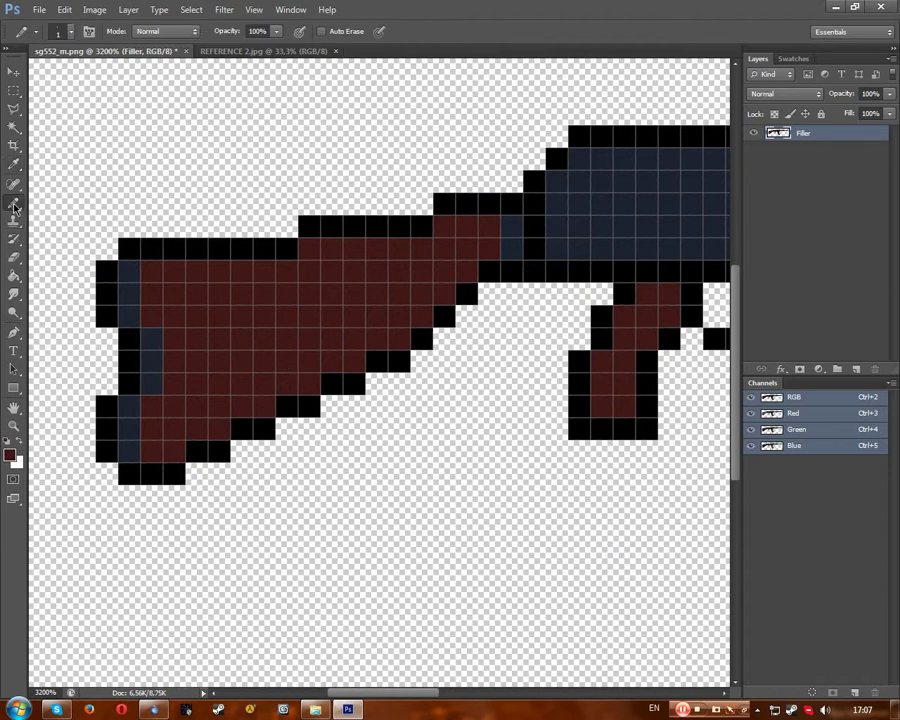
pyautogui.click(10, 456)
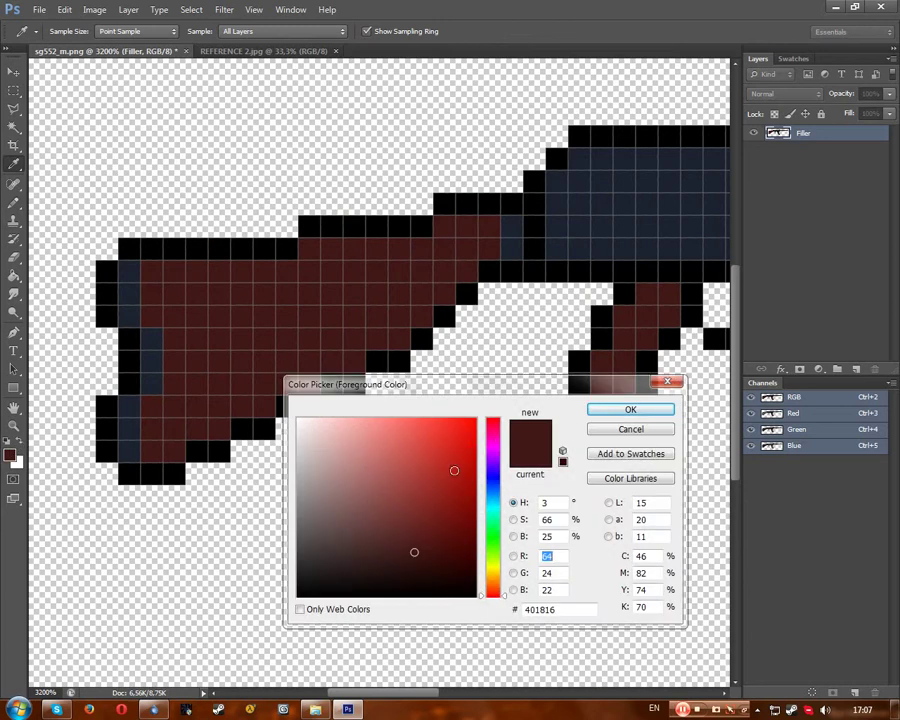
pyautogui.click(415, 544)
pyautogui.moveTo(415, 544); pyautogui.dragTo(415, 537)
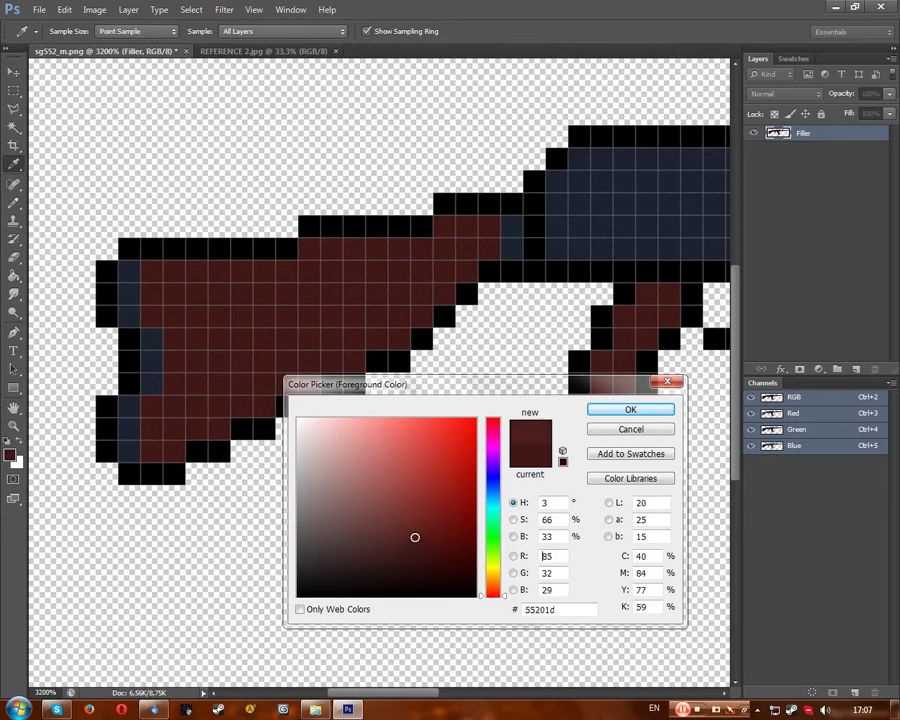
pyautogui.moveTo(415, 536); pyautogui.dragTo(418, 533)
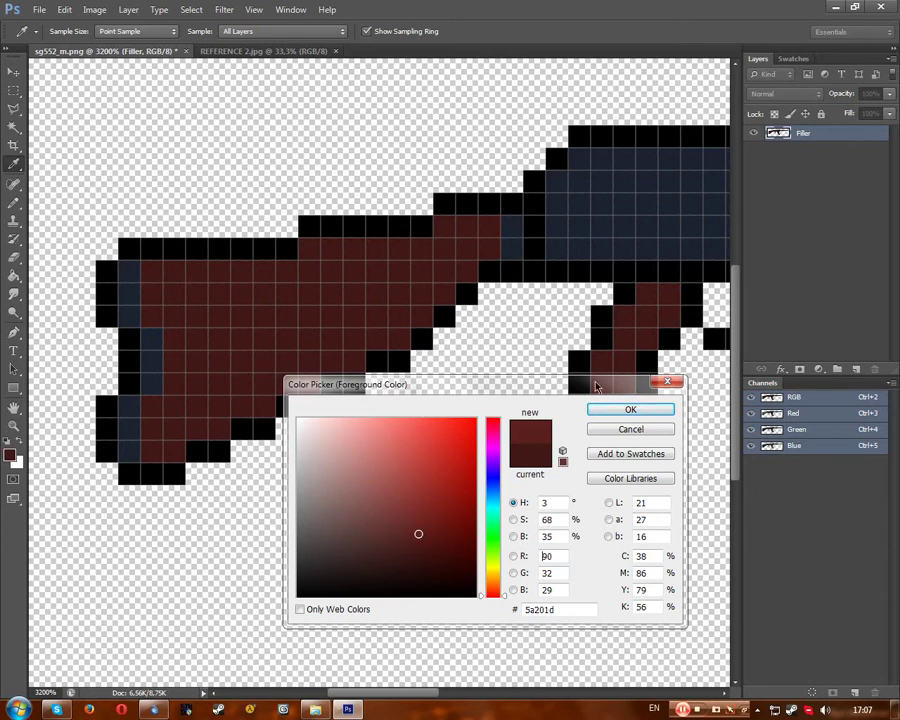
pyautogui.click(608, 410)
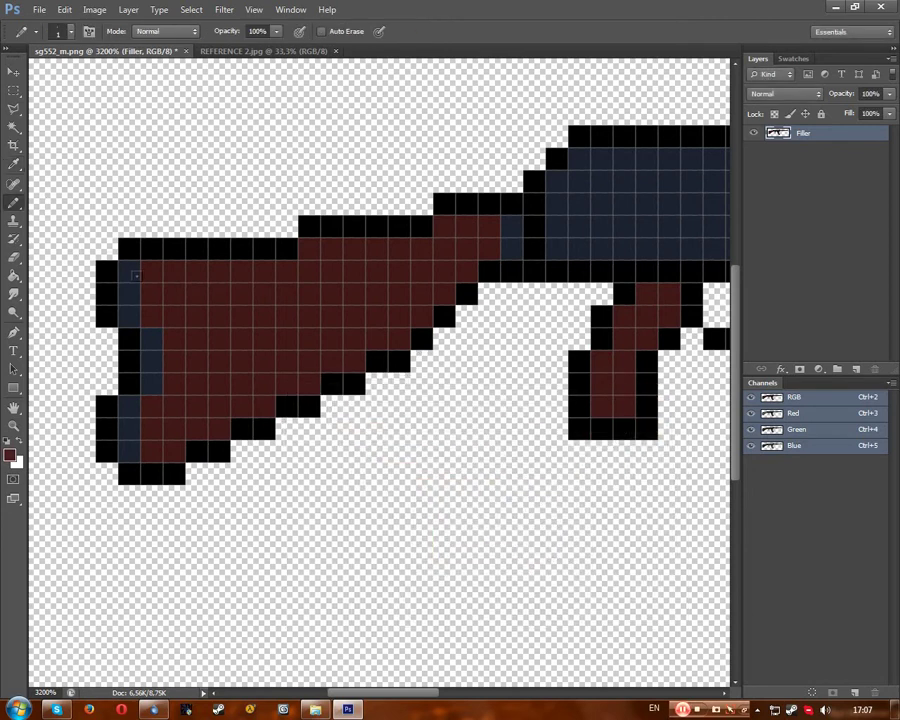
# Try shading the stock's upper part with a #5a201d pencil row and a brighter #7a2a26 row directly above it.
pyautogui.click(153, 277)
pyautogui.moveTo(167, 276)
pyautogui.mouseDown()
pyautogui.moveTo(268, 275)
pyautogui.moveTo(298, 256)
pyautogui.moveTo(389, 250)
pyautogui.moveTo(445, 227)
pyautogui.mouseUp()
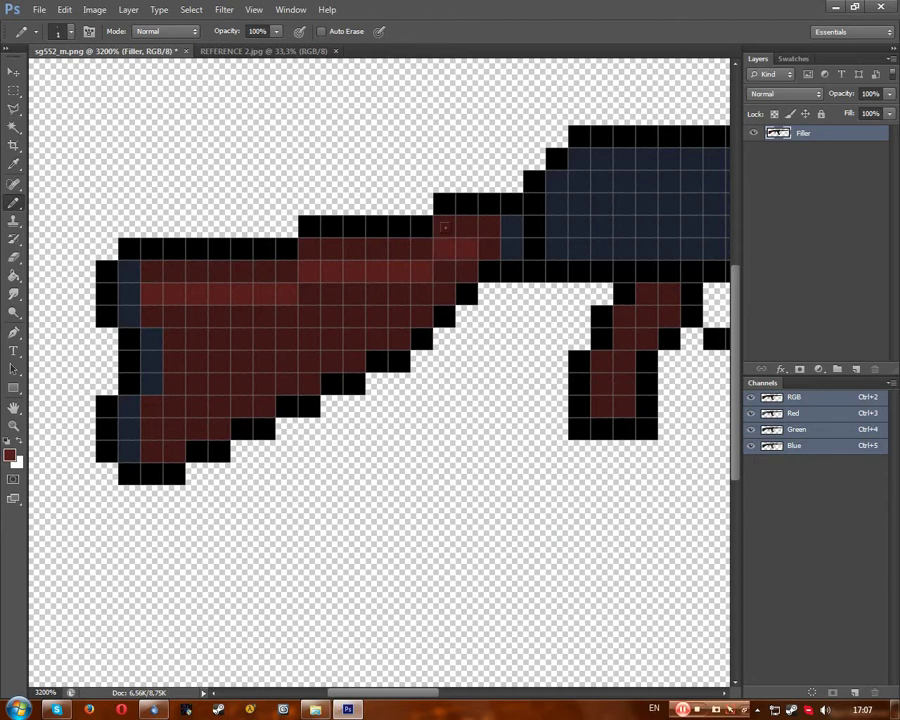
pyautogui.click(12, 455)
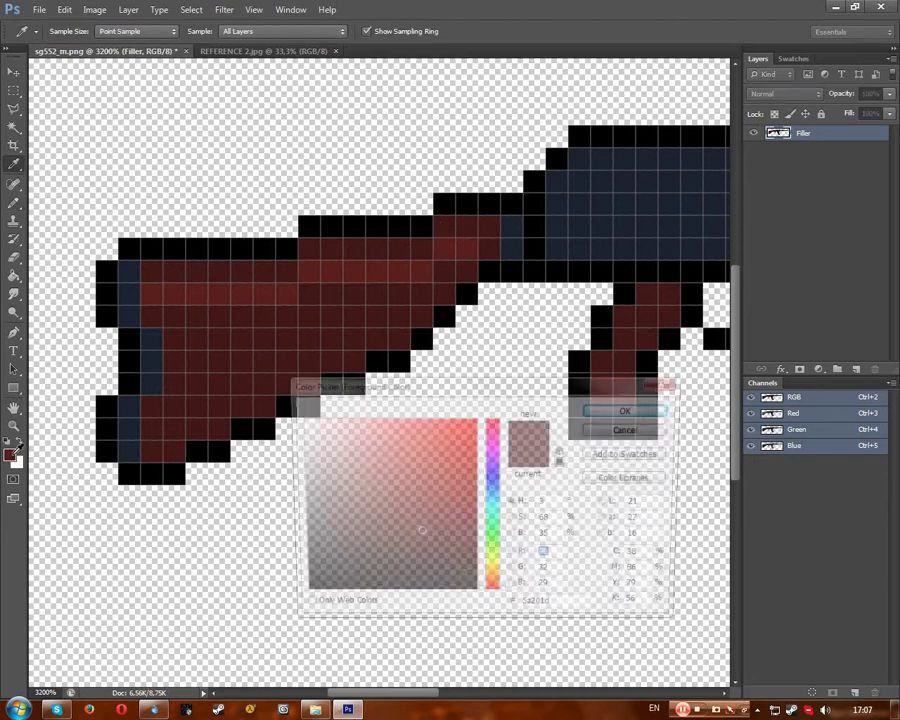
pyautogui.moveTo(419, 530); pyautogui.dragTo(420, 510)
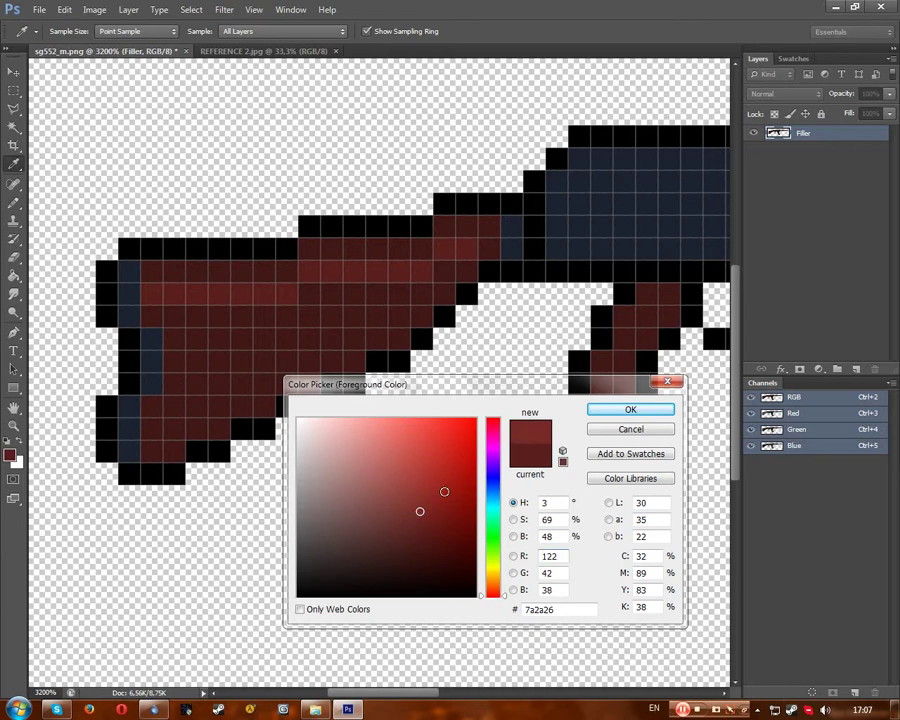
pyautogui.click(637, 409)
pyautogui.moveTo(130, 245)
pyautogui.mouseDown()
pyautogui.moveTo(252, 248)
pyautogui.moveTo(296, 232)
pyautogui.moveTo(270, 248)
pyautogui.moveTo(291, 234)
pyautogui.moveTo(390, 230)
pyautogui.moveTo(430, 212)
pyautogui.moveTo(410, 232)
pyautogui.moveTo(420, 219)
pyautogui.moveTo(472, 208)
pyautogui.mouseUp()
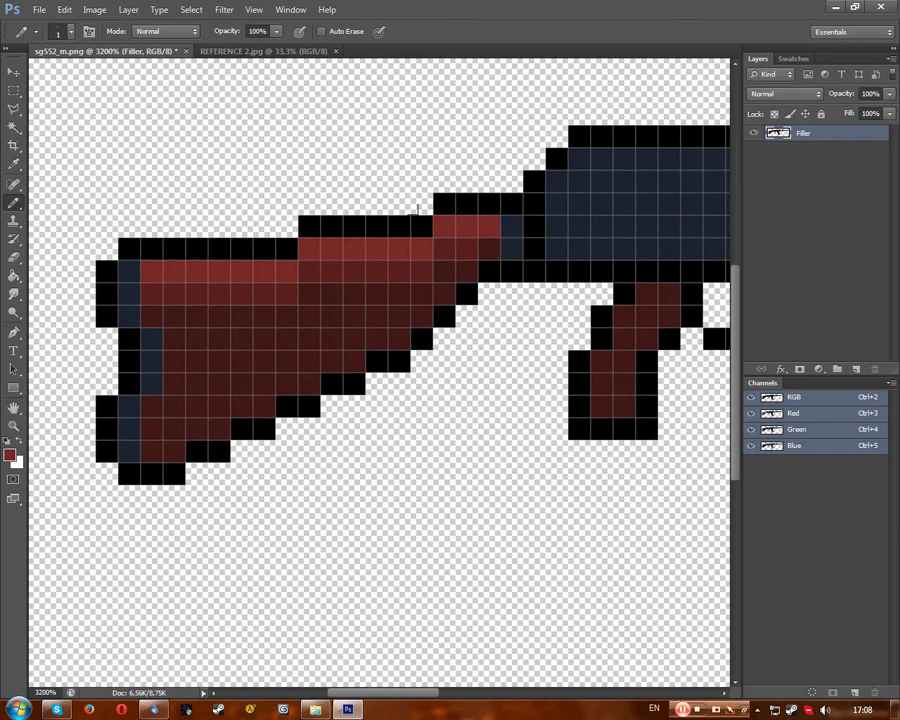
# Examine the whole rifle sprite at a smaller scale to judge the red highlights on the stock.
pyautogui.hotkey('ctrl', '-')
pyautogui.hotkey('ctrl', '-')
pyautogui.hotkey('ctrl', '-')
pyautogui.hotkey('ctrl', '-')
pyautogui.hotkey('ctrl', '-')
pyautogui.hotkey('ctrl', '-')
pyautogui.hotkey('ctrl', '-')
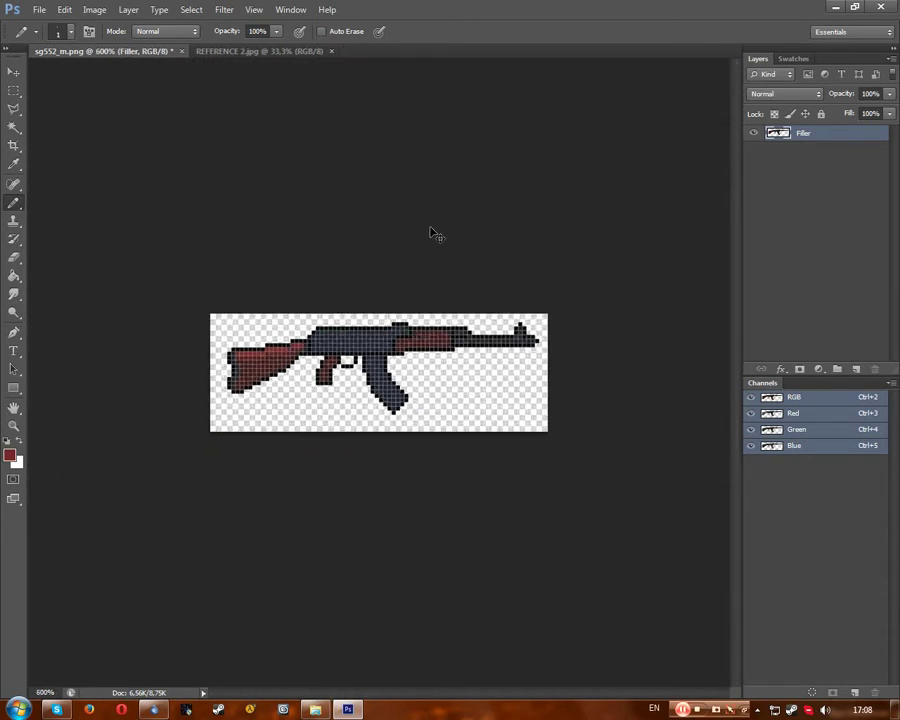
pyautogui.hotkey('ctrl', '+')
pyautogui.hotkey('ctrl', '+')
pyautogui.hotkey('ctrl', '+')
pyautogui.hotkey('ctrl', '+')
pyautogui.hotkey('ctrl', '+')
pyautogui.hotkey('ctrl', '+')
pyautogui.hotkey('ctrl', '+')
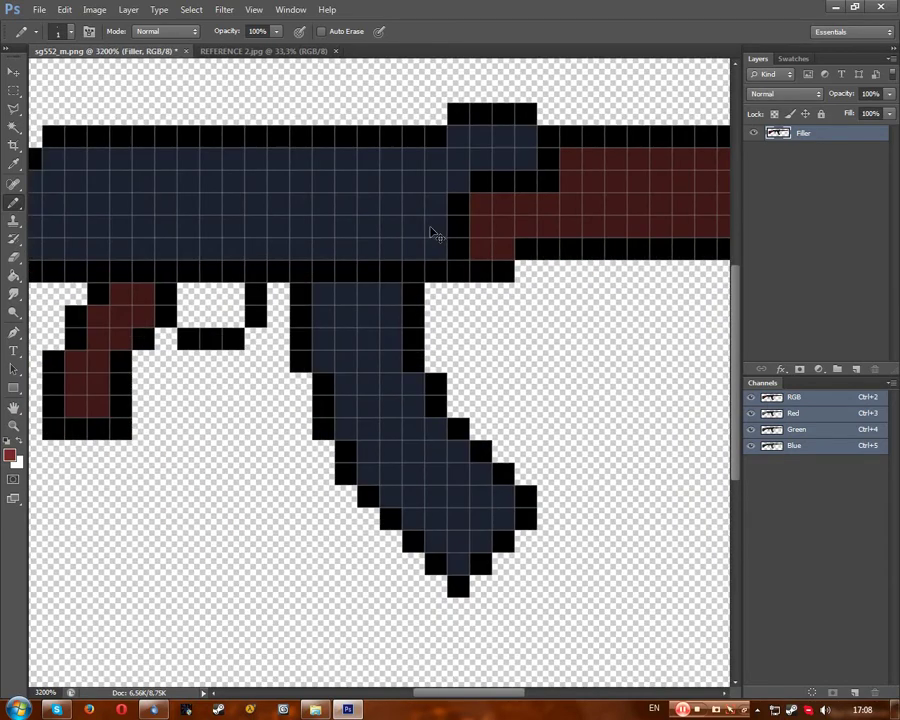
# Replace the stock's red highlights with a muted #522523 pencil row just beneath its top row, mixed from the base red-brown.
pyautogui.moveTo(492, 700); pyautogui.dragTo(424, 700)
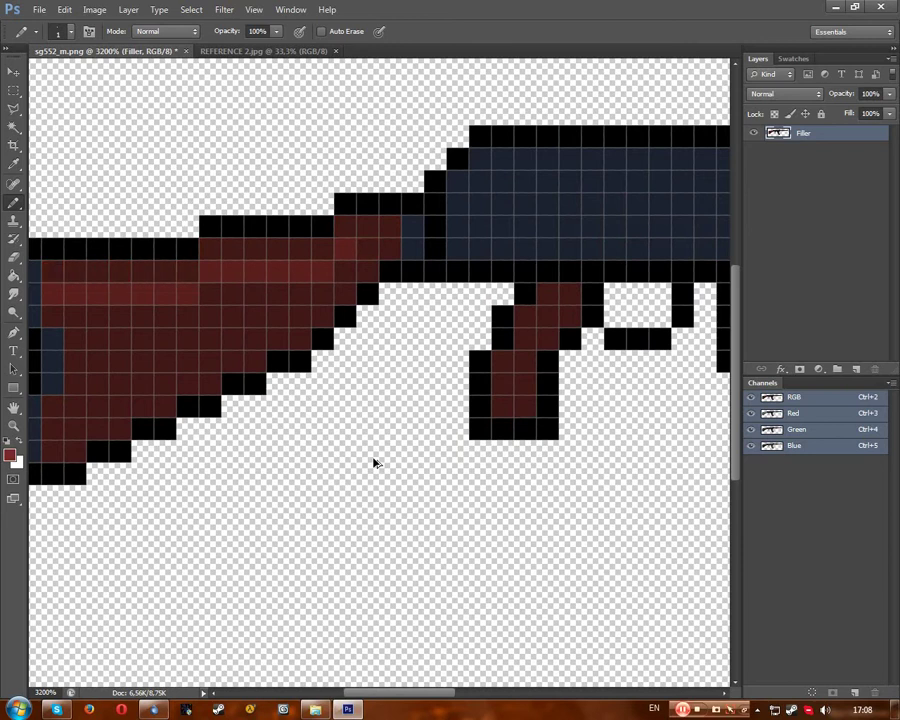
pyautogui.keyDown('alt'); pyautogui.click(291, 265); pyautogui.keyUp('alt')
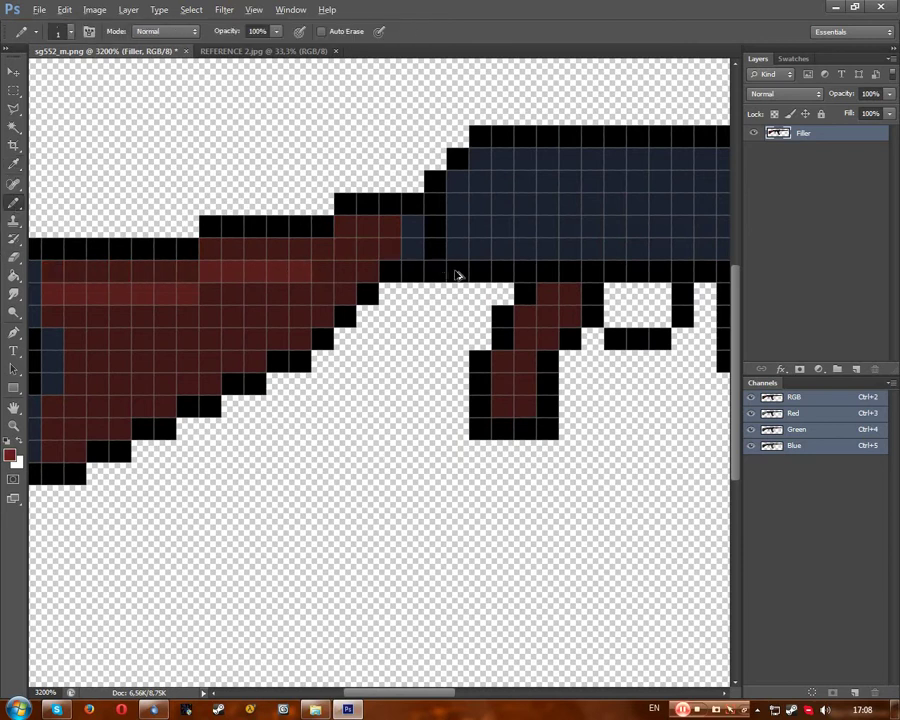
pyautogui.click(14, 163)
pyautogui.click(10, 455)
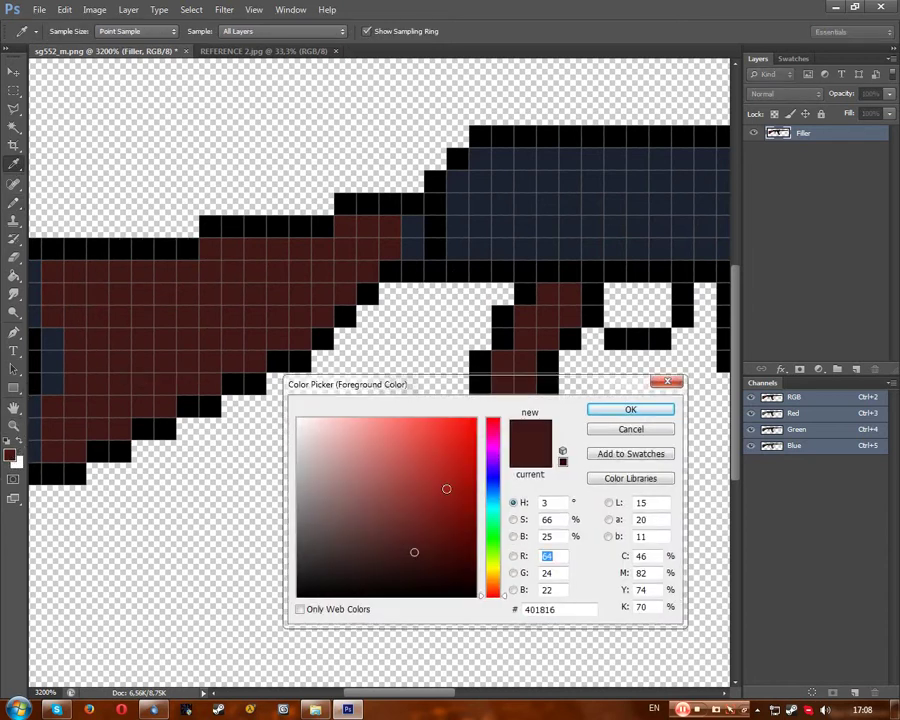
pyautogui.moveTo(413, 552); pyautogui.dragTo(400, 539)
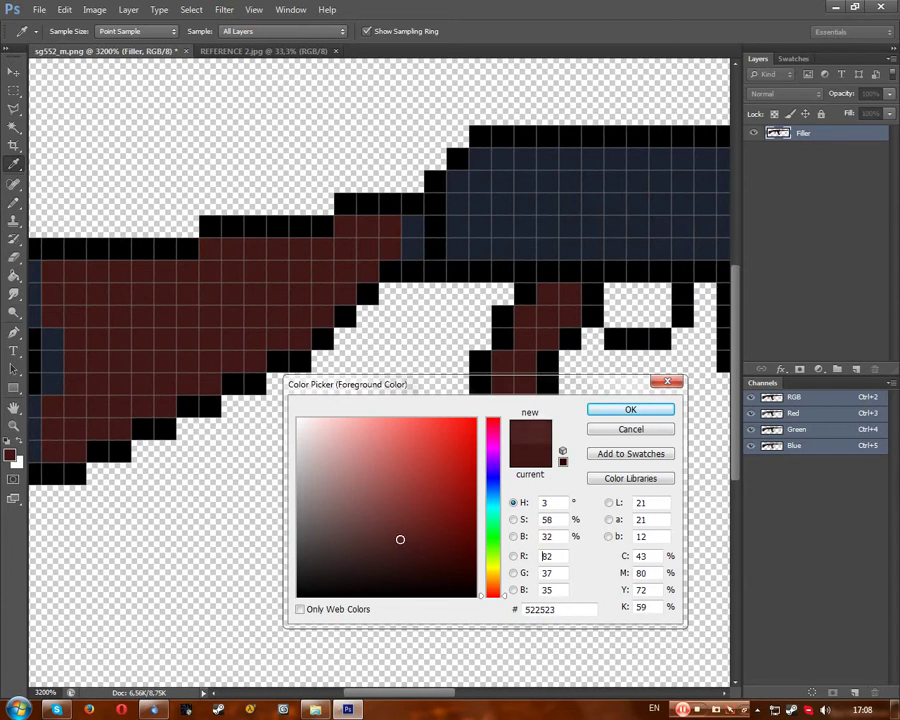
pyautogui.click(632, 409)
pyautogui.press('b')
pyautogui.moveTo(33, 246)
pyautogui.mouseDown()
pyautogui.moveTo(34, 276)
pyautogui.moveTo(100, 275)
pyautogui.moveTo(165, 270)
pyautogui.moveTo(195, 250)
pyautogui.moveTo(300, 249)
pyautogui.moveTo(338, 248)
pyautogui.mouseUp()
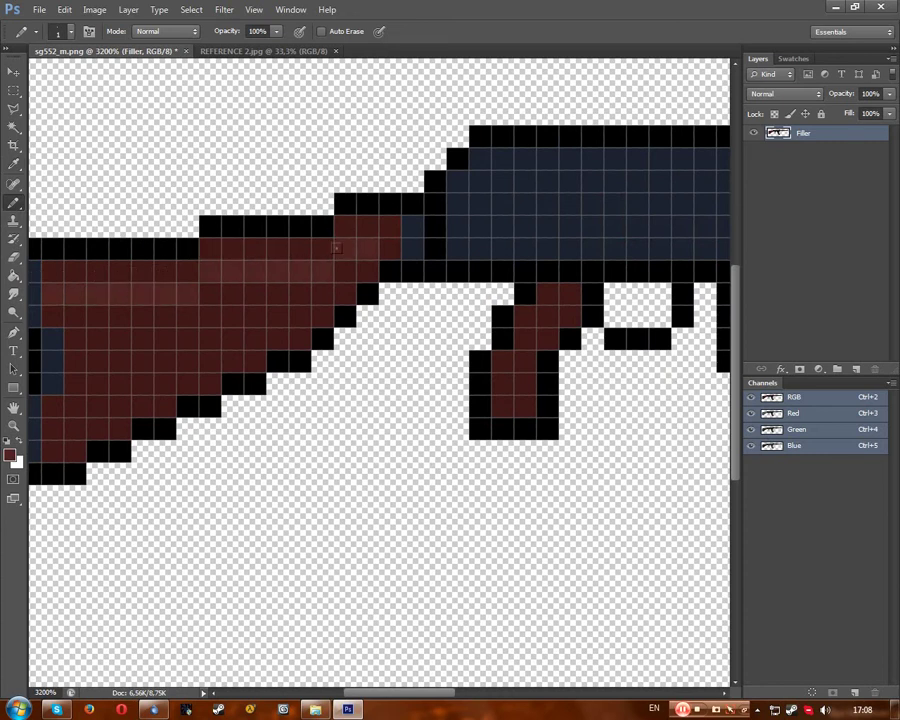
# Lighten the foreground colour to #663633 and pencil it along the stock's top row up to the receiver joint.
pyautogui.press('i')
pyautogui.click(10, 455)
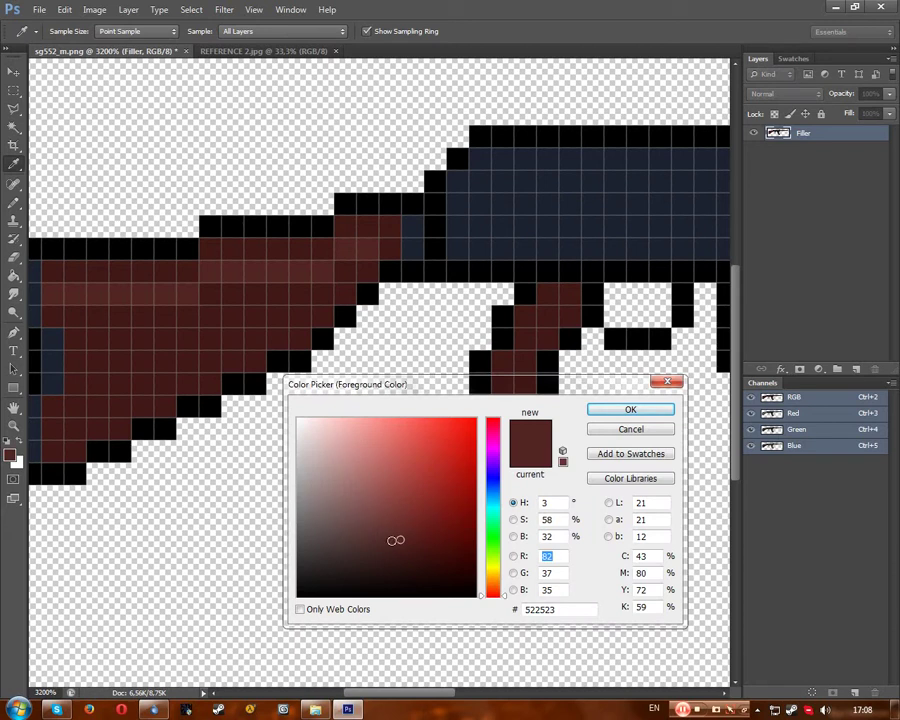
pyautogui.moveTo(400, 539); pyautogui.dragTo(386, 525)
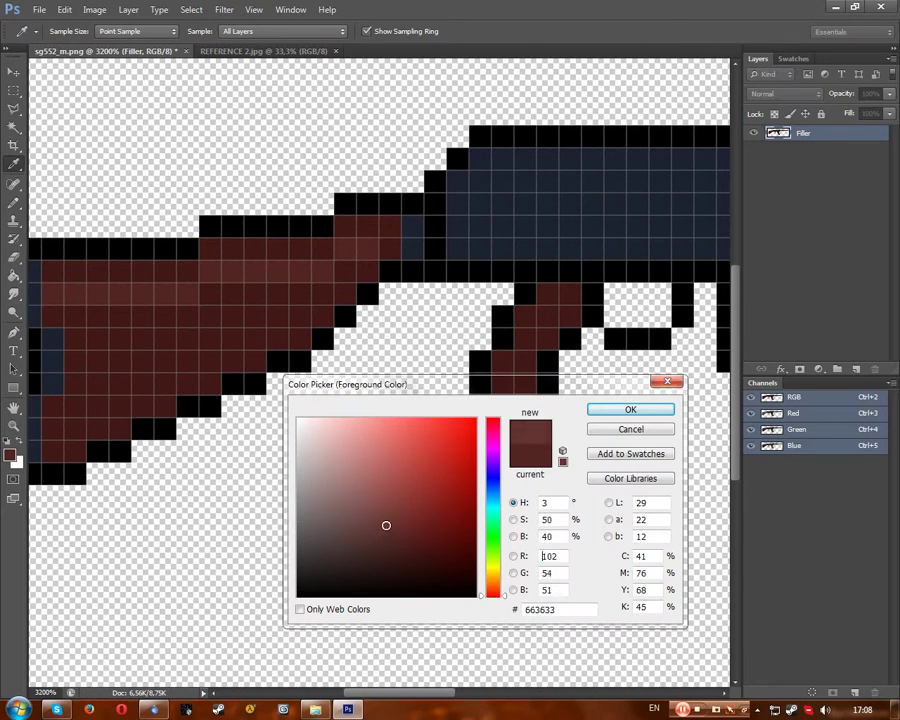
pyautogui.click(598, 413)
pyautogui.press('b')
pyautogui.moveTo(45, 270)
pyautogui.mouseDown()
pyautogui.moveTo(168, 270)
pyautogui.moveTo(215, 247)
pyautogui.moveTo(330, 248)
pyautogui.mouseUp()
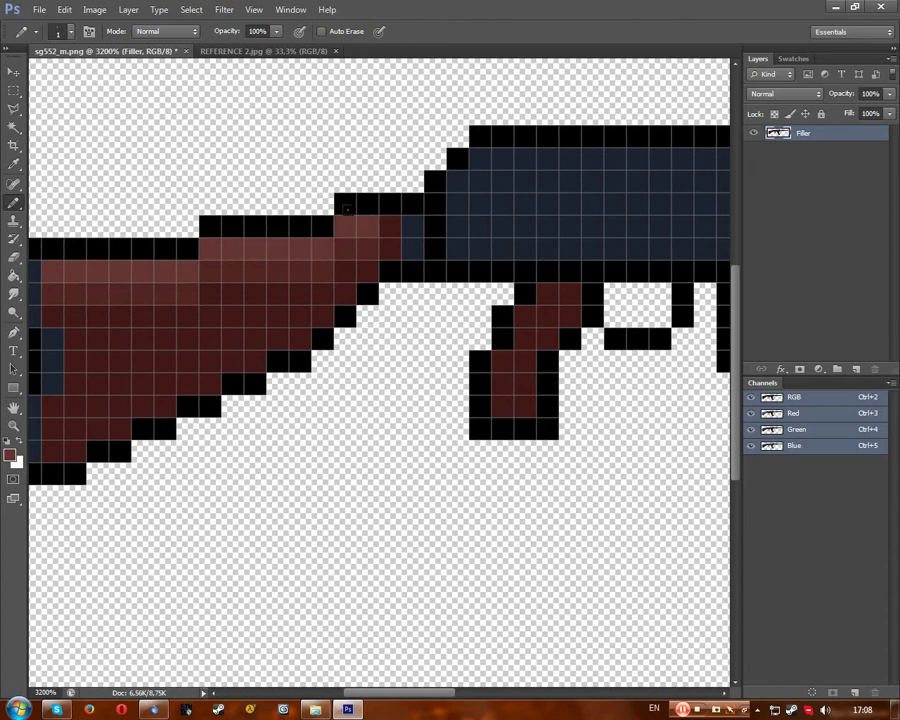
pyautogui.click(390, 226)
# Sample the stock's base red-brown, darken it to #301210 and pencil shadow pixels along the stock's lower edge.
pyautogui.scroll(-6, 388, 231)
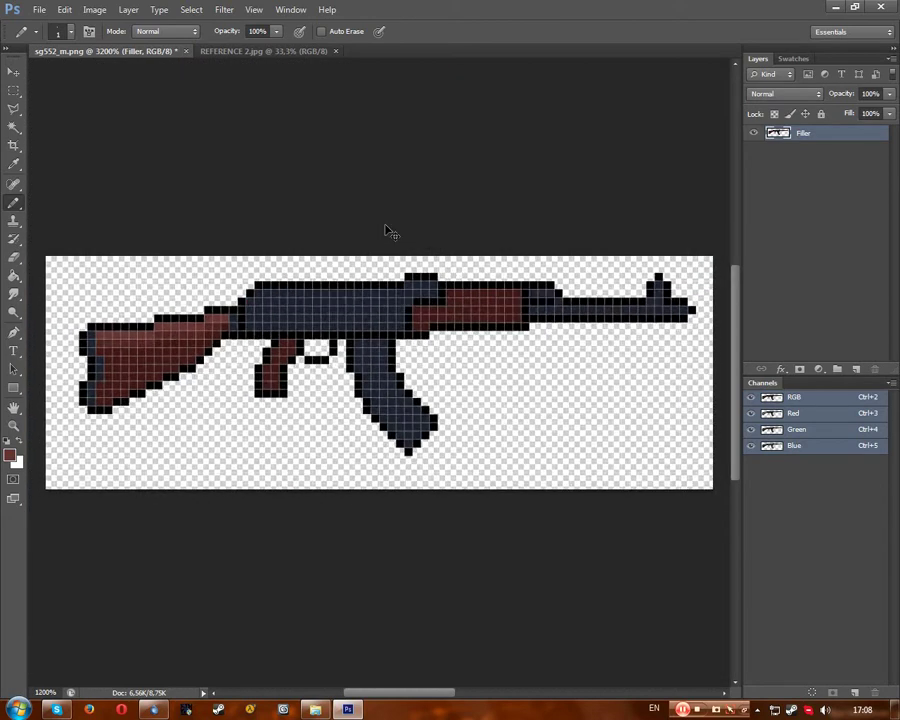
pyautogui.scroll(-1, 388, 231)
pyautogui.scroll(2, 388, 231)
pyautogui.scroll(5, 388, 231)
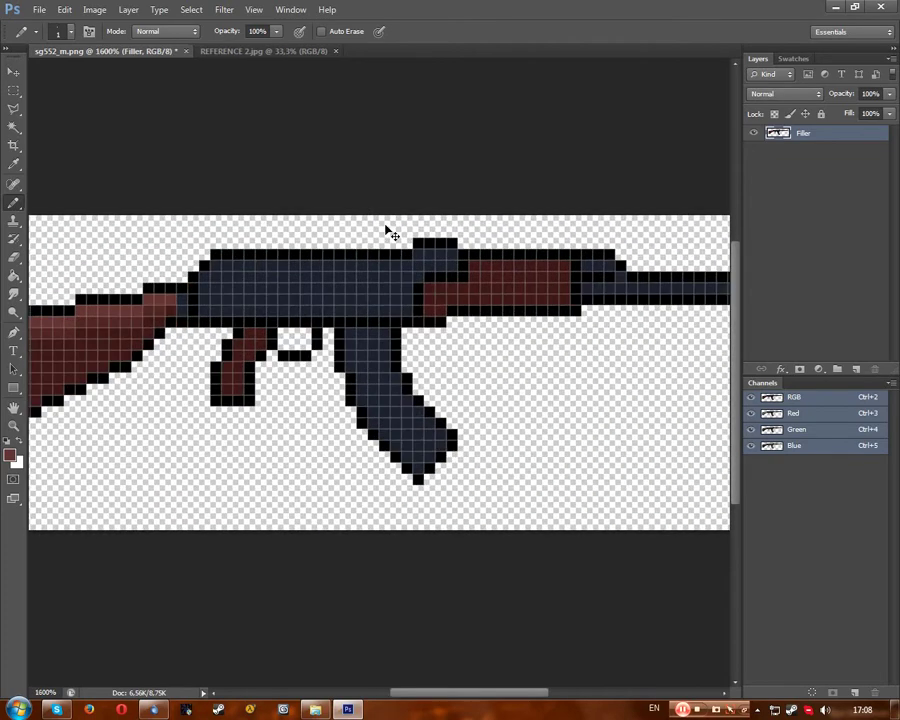
pyautogui.moveTo(410, 692); pyautogui.dragTo(338, 692)
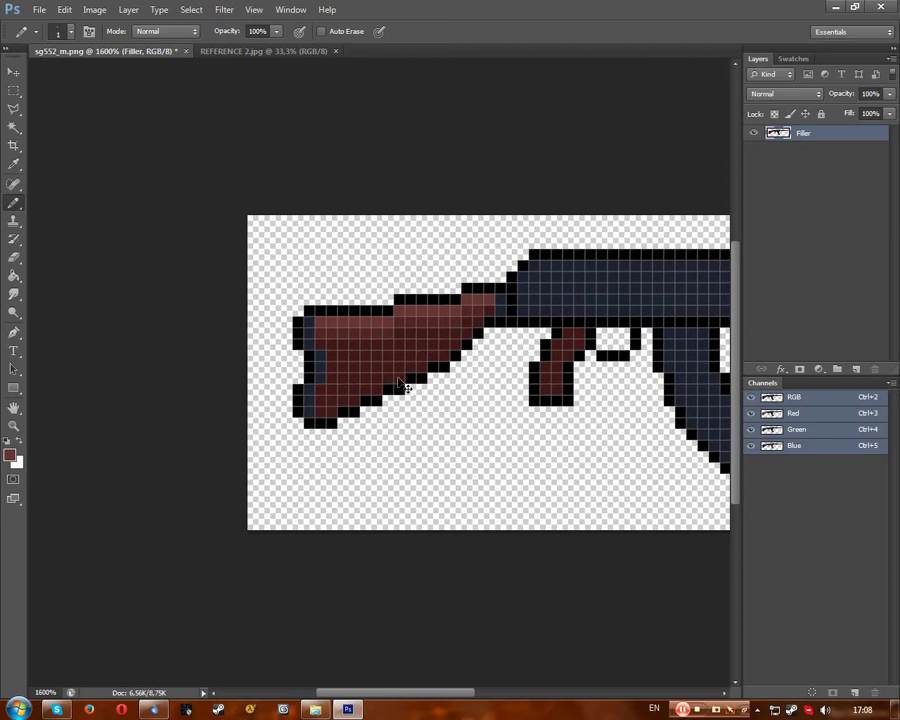
pyautogui.scroll(2, 383, 370)
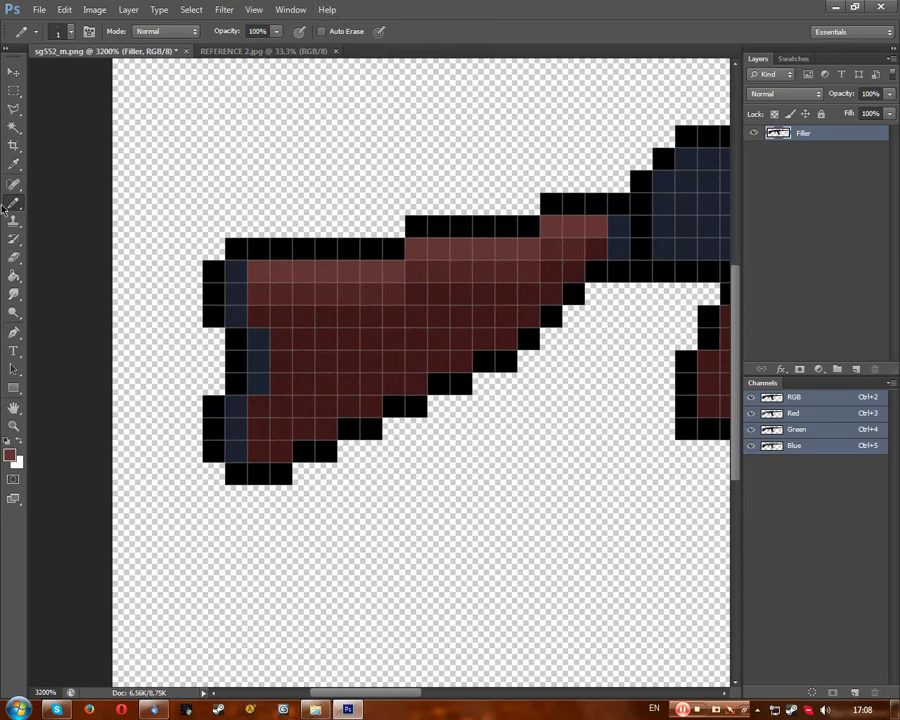
pyautogui.click(13, 163)
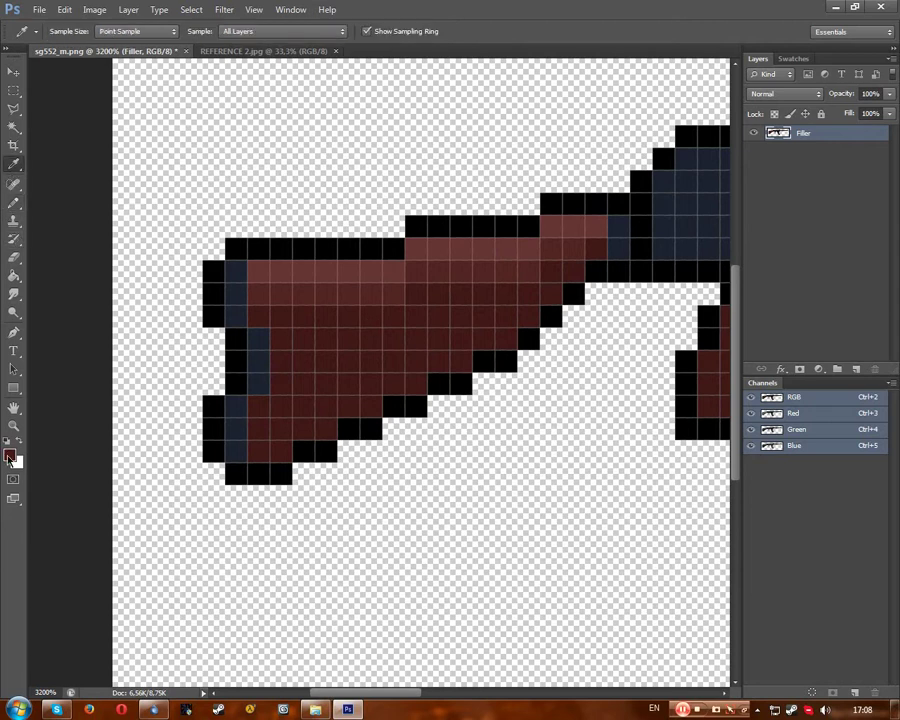
pyautogui.click(10, 456)
pyautogui.moveTo(414, 558); pyautogui.dragTo(416, 563)
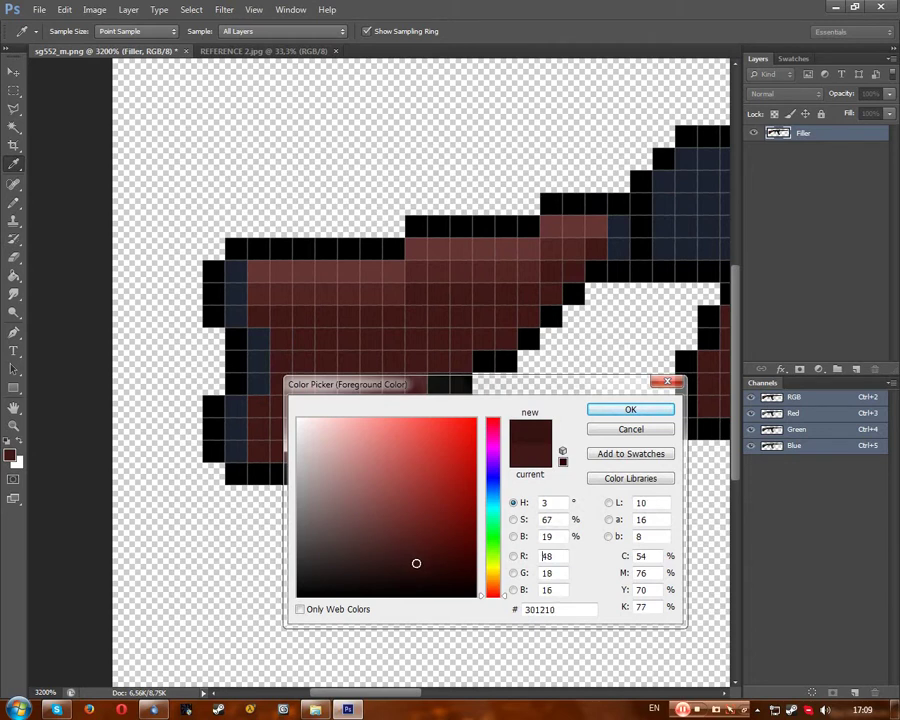
pyautogui.press('Return')
pyautogui.click(14, 204)
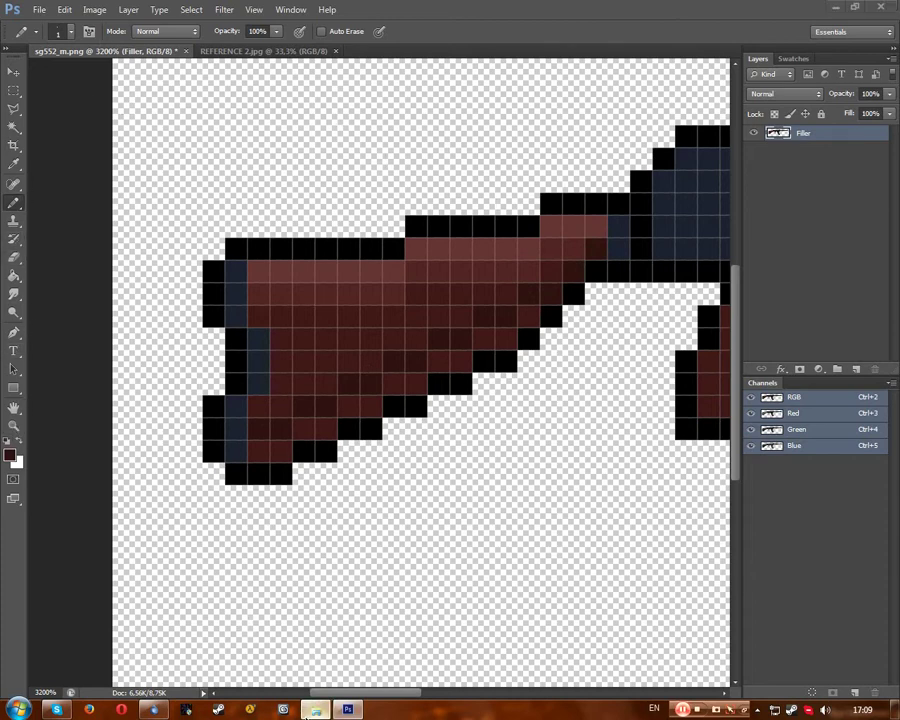
# Open REFERENCE 2.jpg in IrfanView, examine the stock where it joins the receiver, and return to the sprite.
pyautogui.click(315, 709)
pyautogui.doubleClick(313, 268)
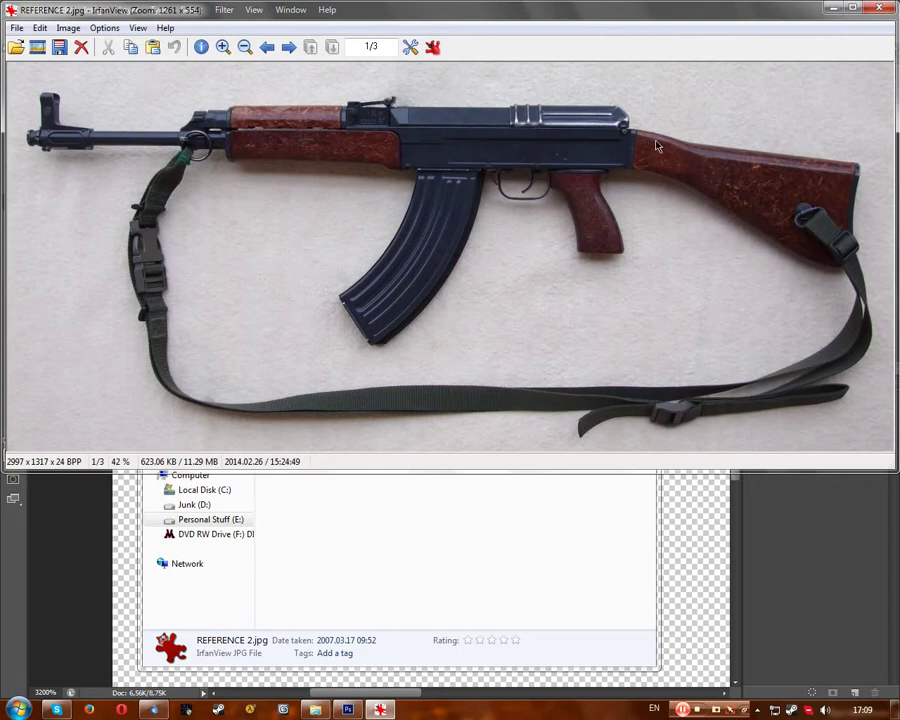
pyautogui.click(879, 9)
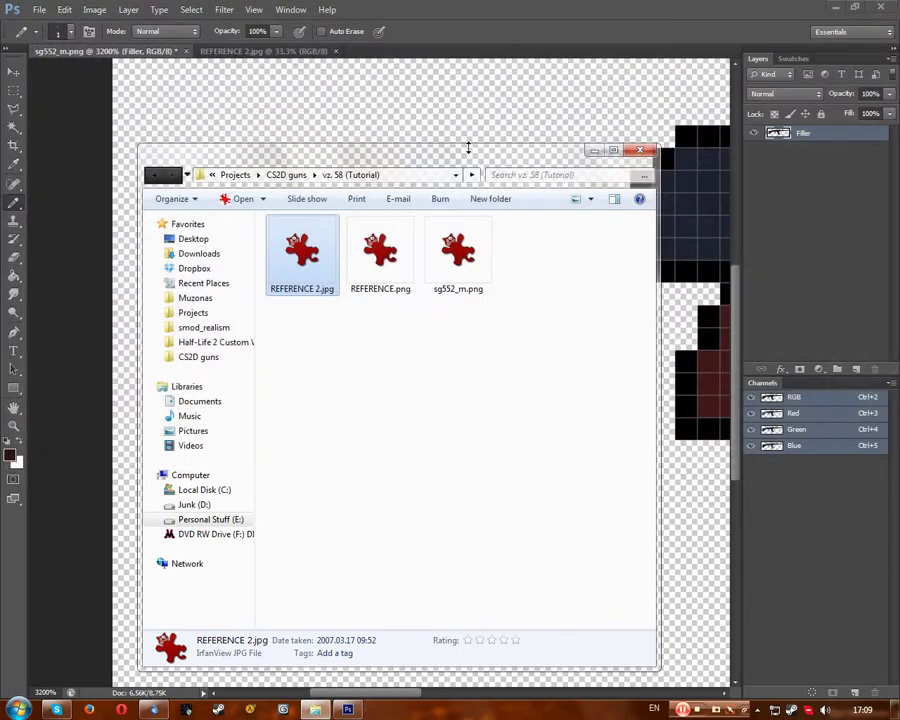
pyautogui.click(502, 73)
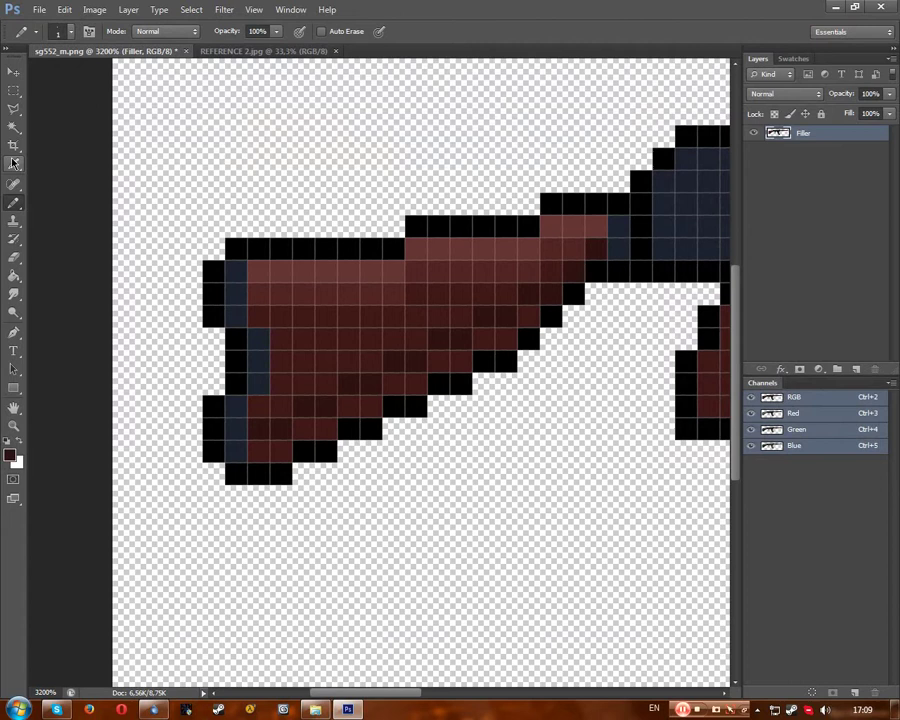
# Sample the stock's darker red-browns and pencil over the last top-row highlight pixels beside the receiver joint.
pyautogui.press('i')
pyautogui.click(560, 222)
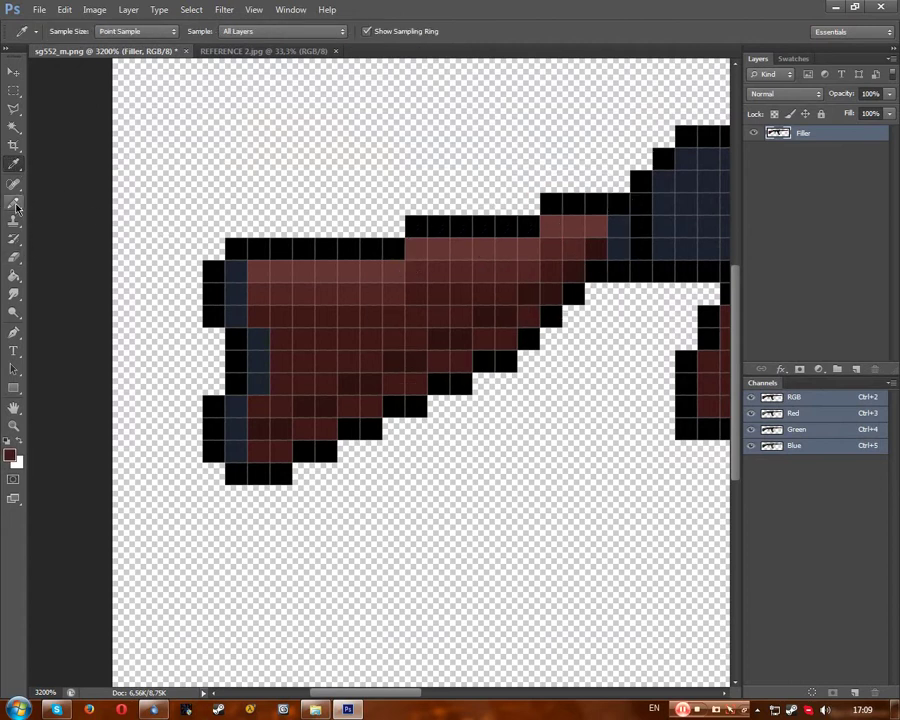
pyautogui.press('b')
pyautogui.click(573, 226)
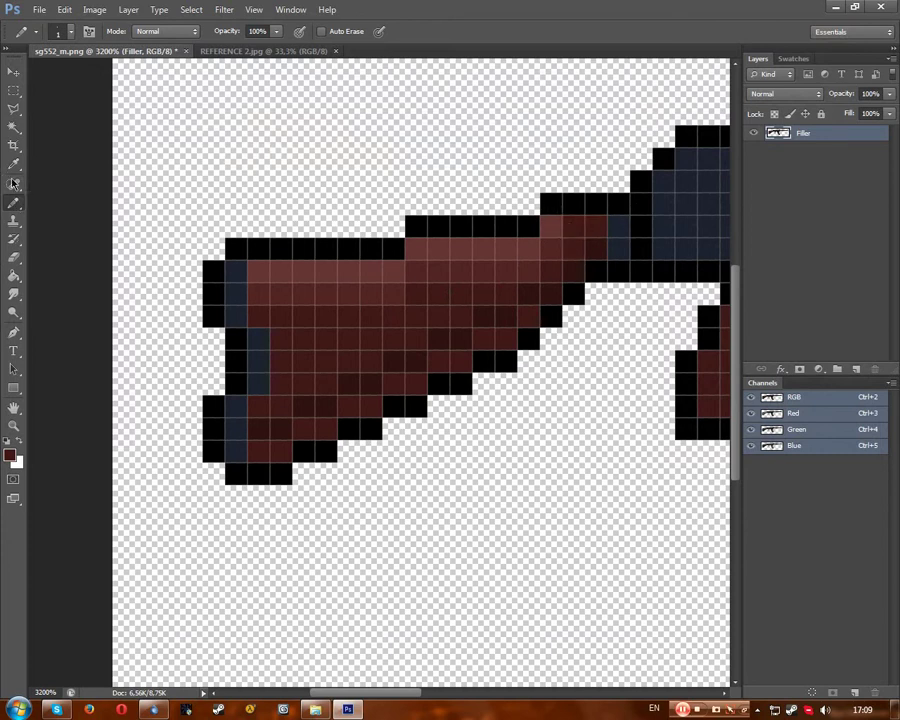
pyautogui.keyDown('alt'); pyautogui.click(556, 242); pyautogui.keyUp('alt')
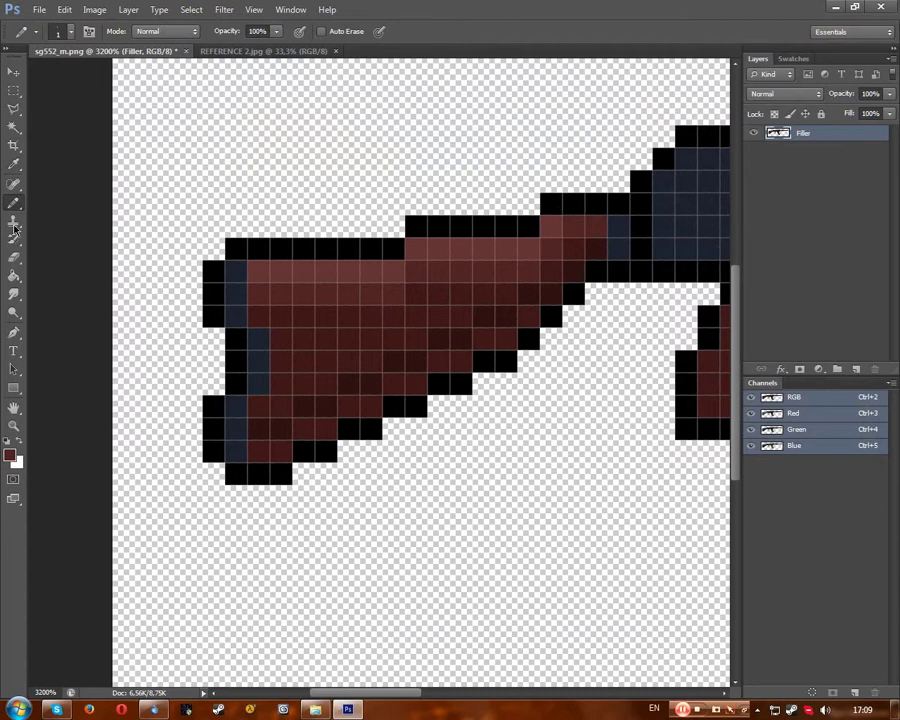
# Sample the stock's shadow colour, darken it to #250c0b and pencil a deeper shadow along the stock's lower edge.
pyautogui.click(10, 163)
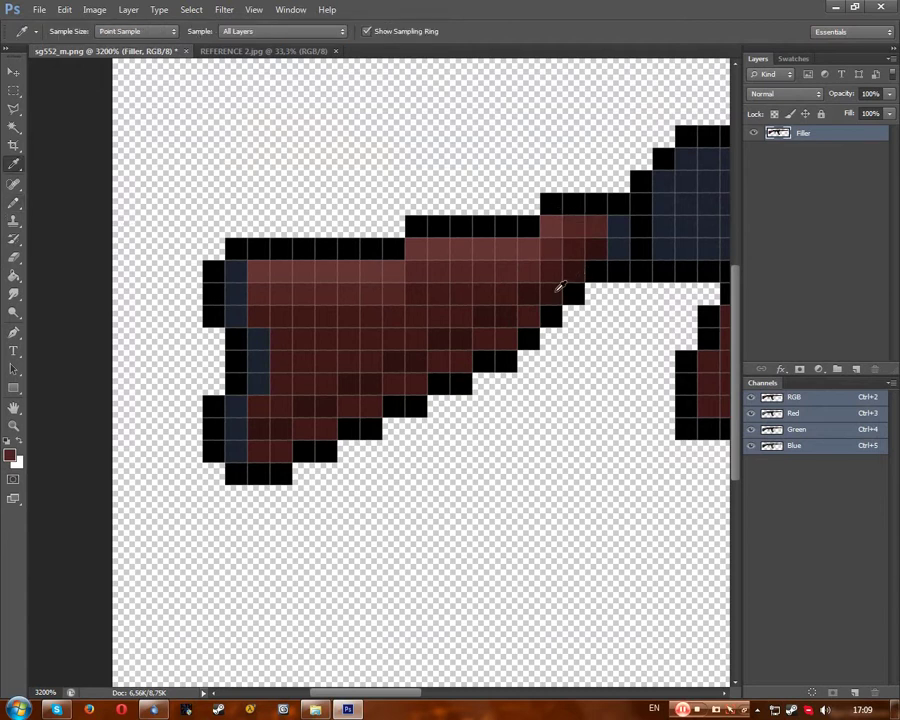
pyautogui.click(11, 456)
pyautogui.click(423, 569)
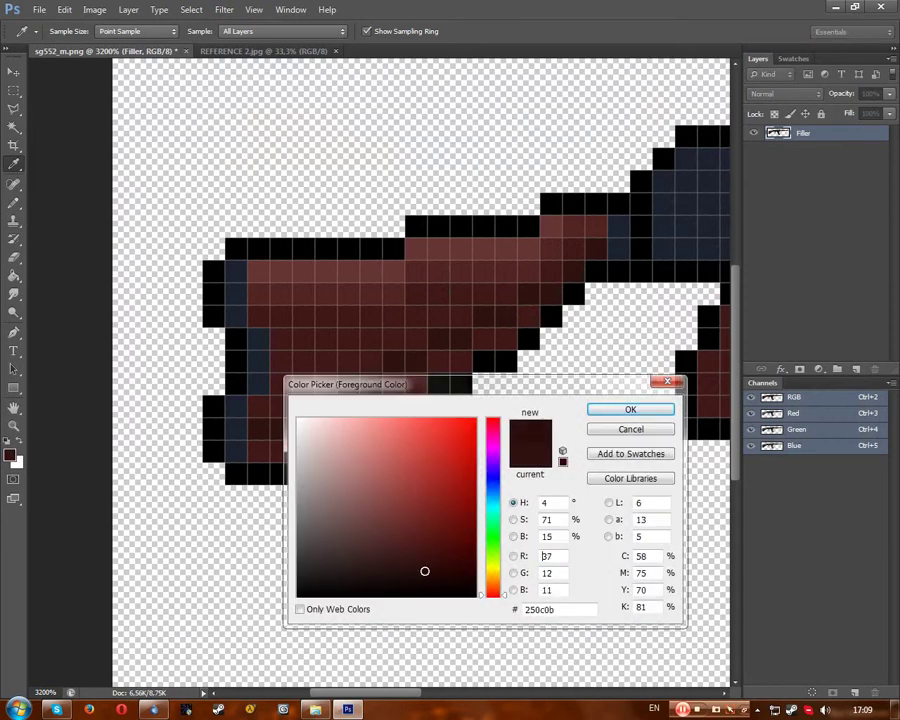
pyautogui.click(665, 410)
pyautogui.press('b')
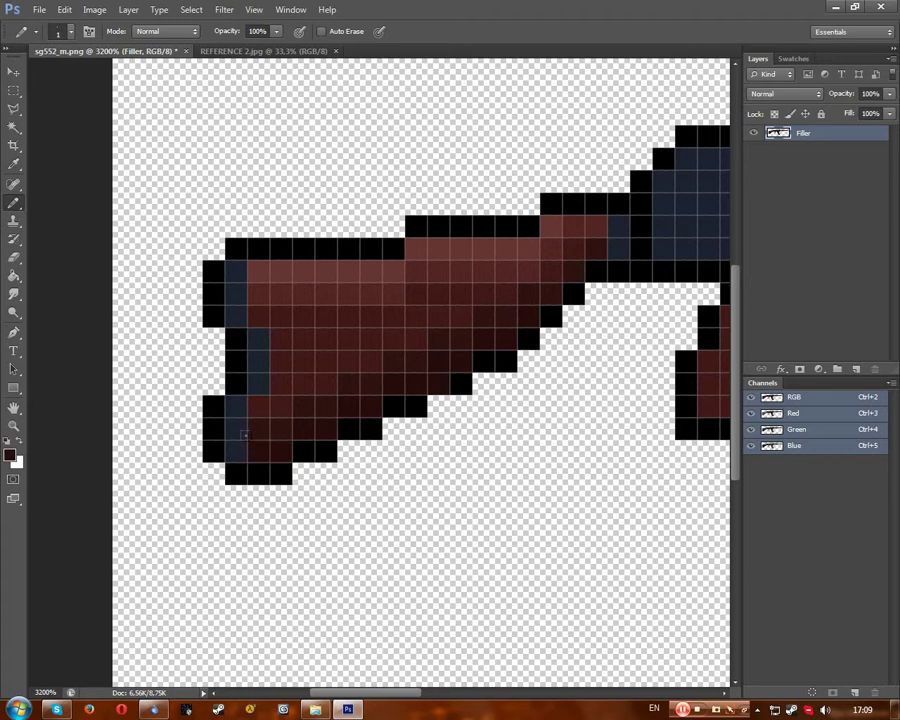
# Examine the whole rifle sprite at a smaller scale to judge the finished stock shading.
pyautogui.click(12, 89)
pyautogui.hotkey('ctrl', '-')
pyautogui.hotkey('ctrl', '-')
pyautogui.hotkey('ctrl', '-')
pyautogui.hotkey('ctrl', '-')
pyautogui.hotkey('ctrl', '-')
pyautogui.hotkey('ctrl', '-')
pyautogui.hotkey('ctrl', '-')
pyautogui.hotkey('ctrl', '-')
pyautogui.hotkey('ctrl', '-')
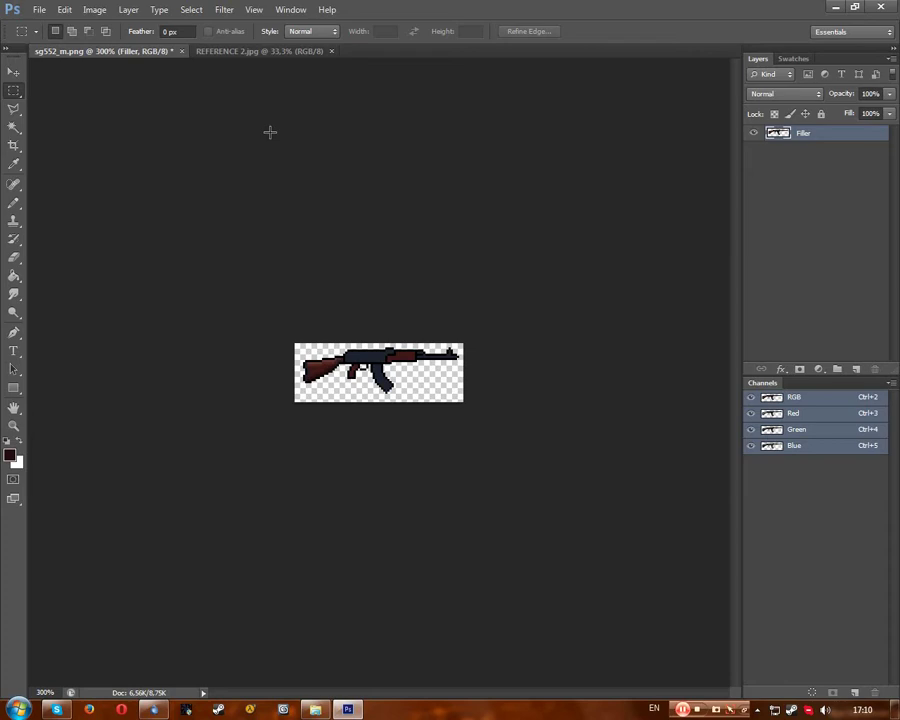
pyautogui.hotkey('ctrl', '+')
pyautogui.hotkey('ctrl', '+')
pyautogui.hotkey('ctrl', '+')
pyautogui.hotkey('ctrl', '+')
pyautogui.hotkey('ctrl', '+')
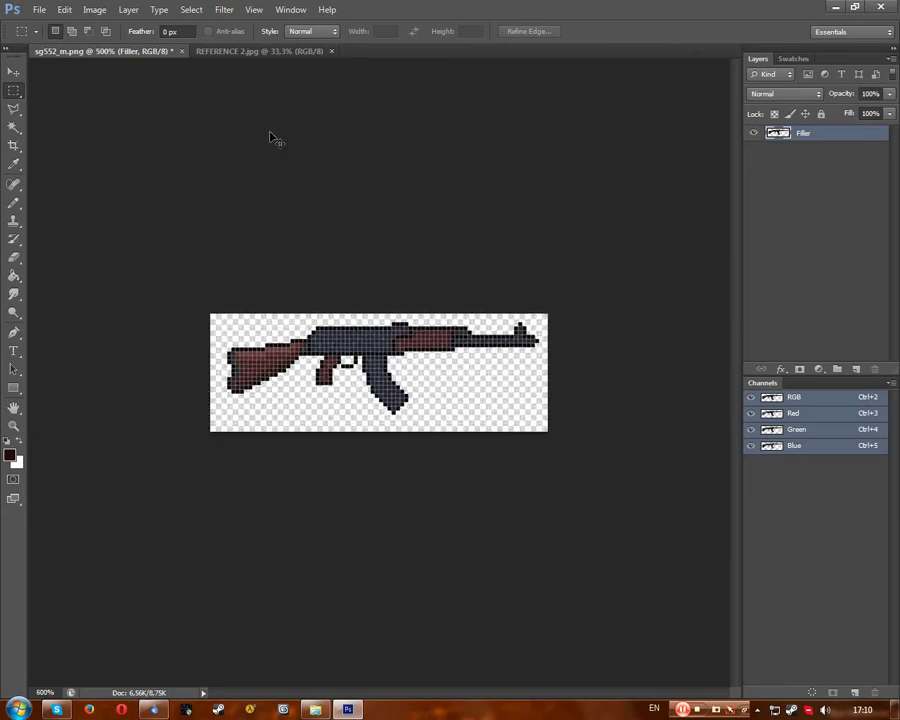
pyautogui.hotkey('ctrl', '+')
pyautogui.hotkey('ctrl', '+')
pyautogui.hotkey('ctrl', '+')
pyautogui.hotkey('ctrl', '+')
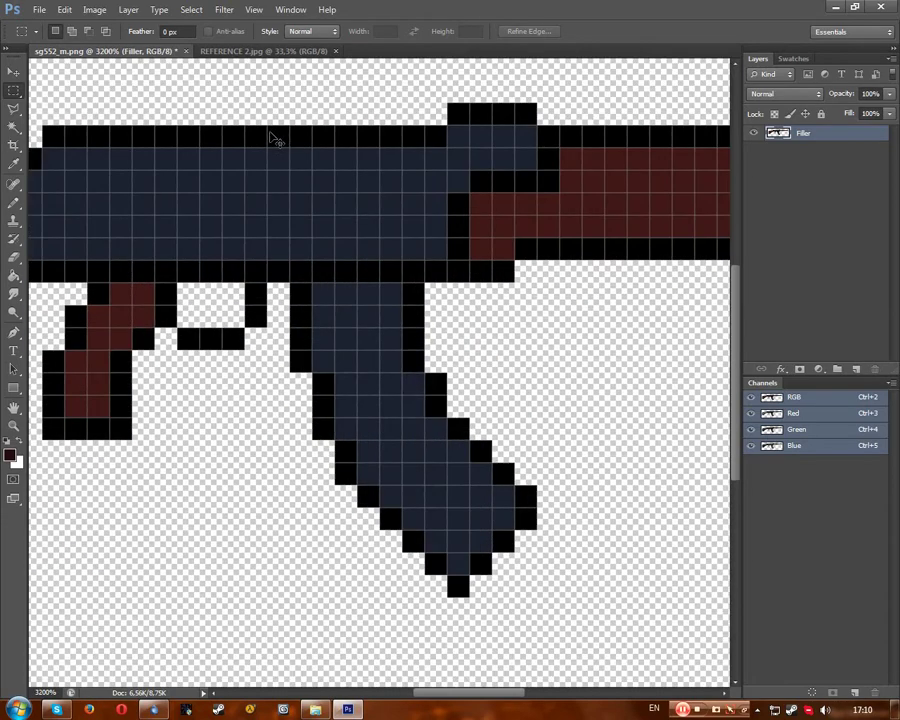
pyautogui.moveTo(434, 697); pyautogui.dragTo(447, 697)
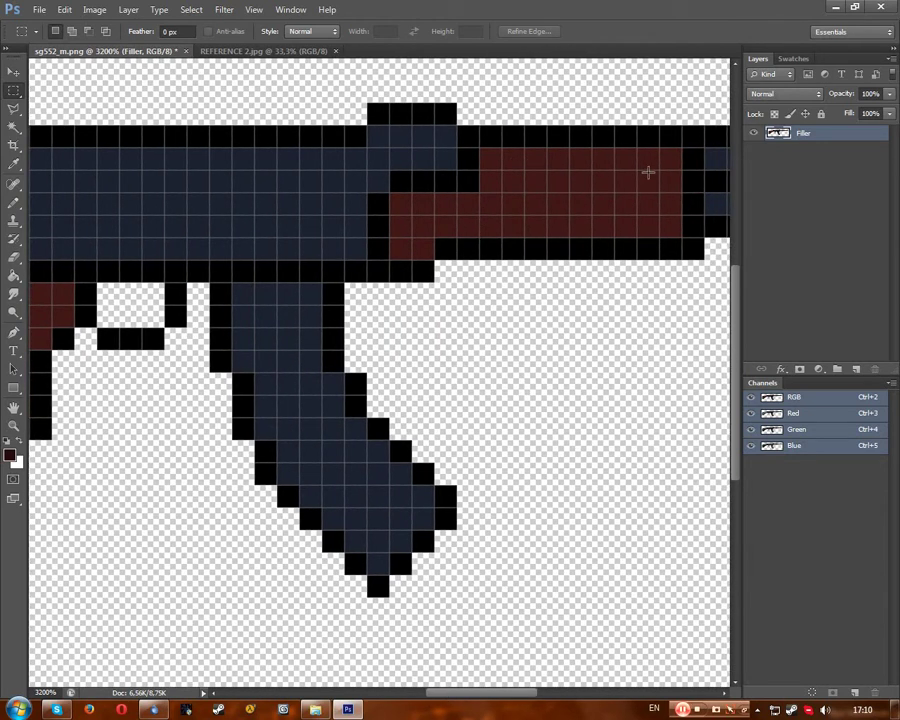
pyautogui.moveTo(671, 160); pyautogui.dragTo(502, 233)
pyautogui.click(534, 360)
# Sample a lighter red-brown from the stock and pencil it as a highlight along the rear edge of the pistol grip.
pyautogui.moveTo(451, 702); pyautogui.dragTo(401, 702)
pyautogui.click(14, 164)
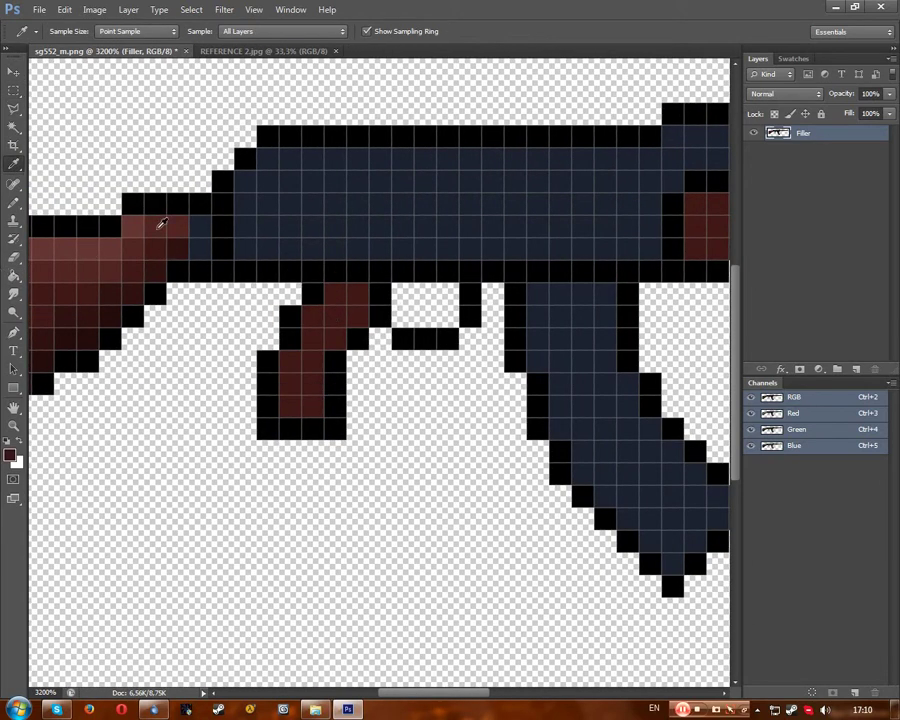
pyautogui.click(14, 201)
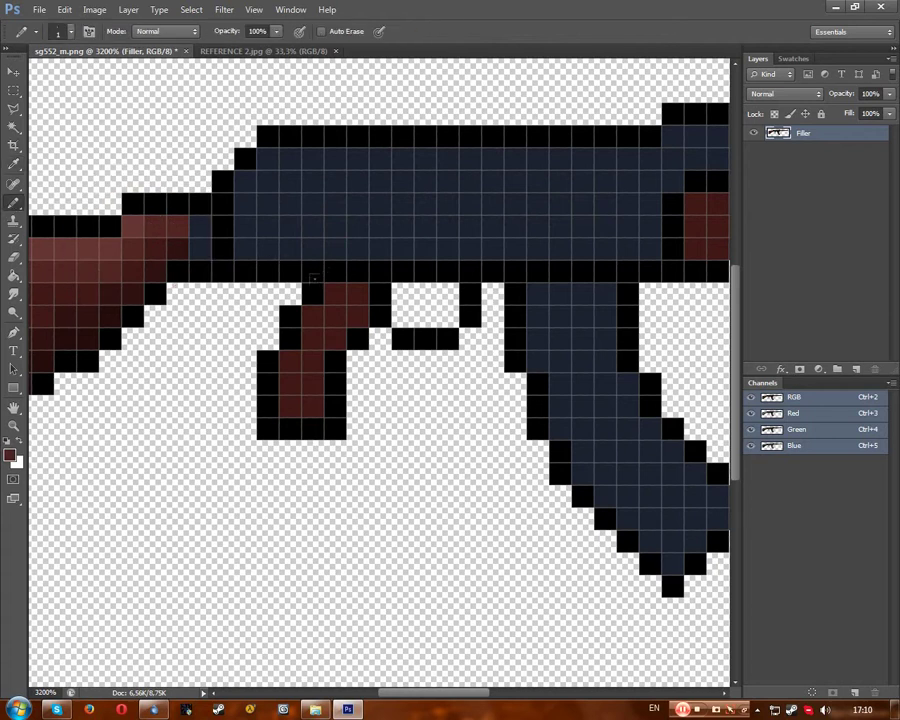
pyautogui.click(312, 316)
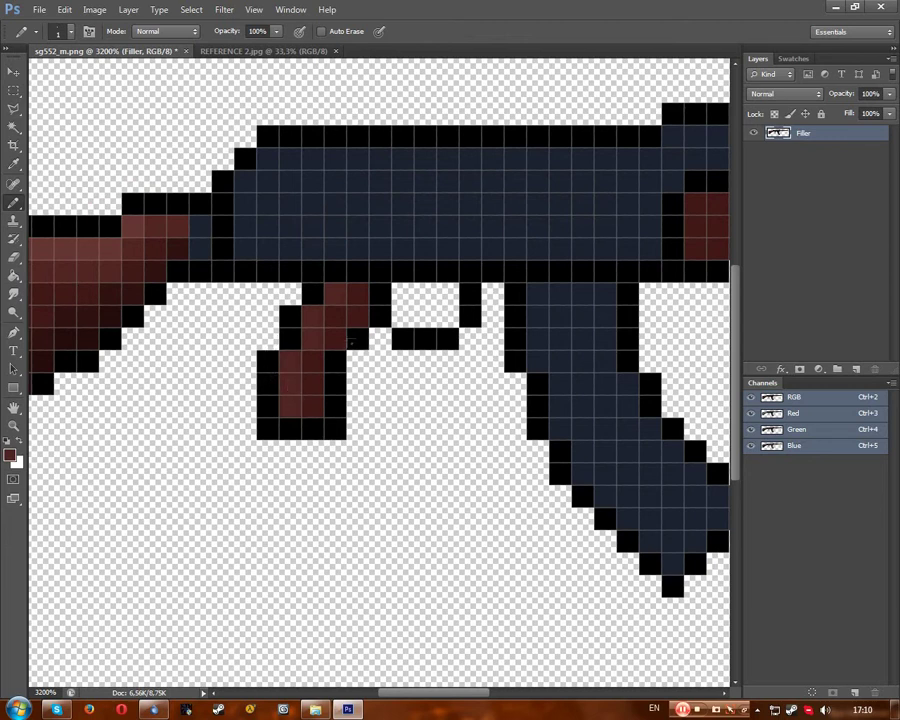
pyautogui.scroll(-6, 376, 370)
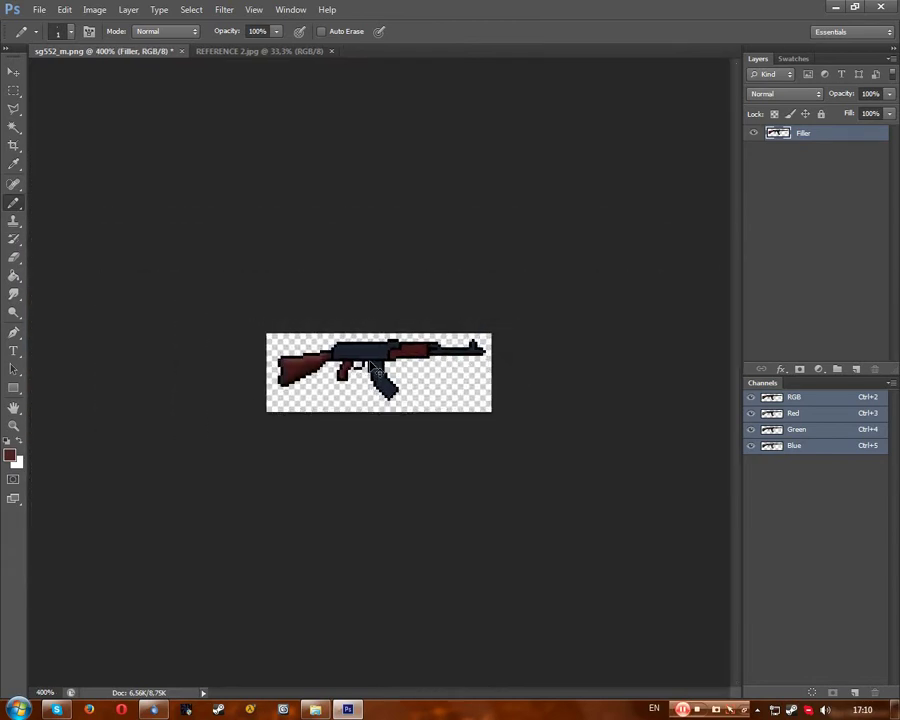
pyautogui.scroll(6, 372, 366)
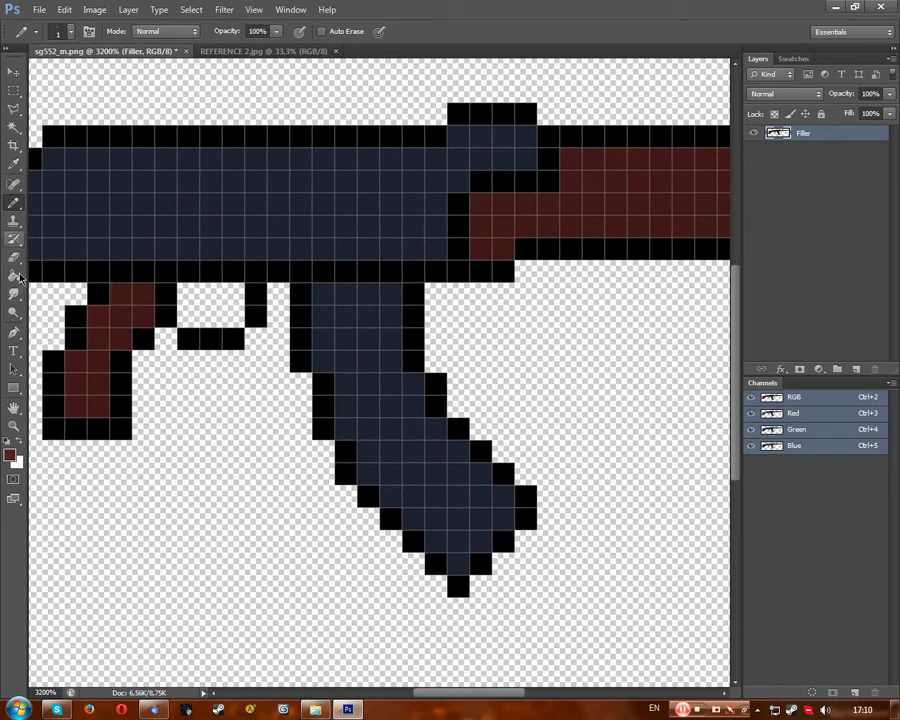
# Sample a lighter red-brown from the wood grain of the stock near the receiver in REFERENCE 2.jpg.
pyautogui.click(212, 51)
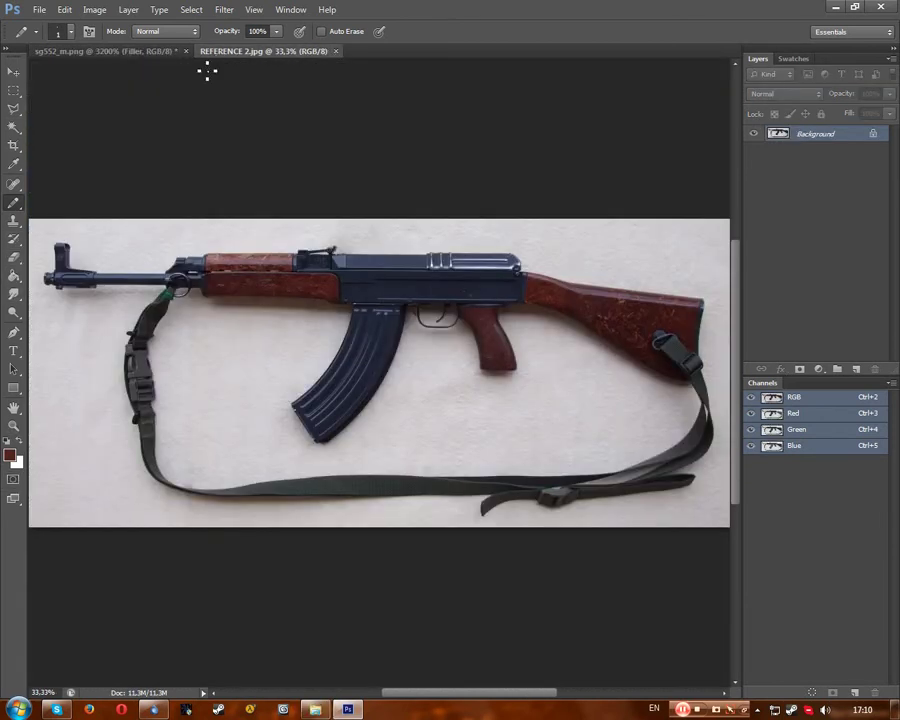
pyautogui.scroll(4, 380, 366)
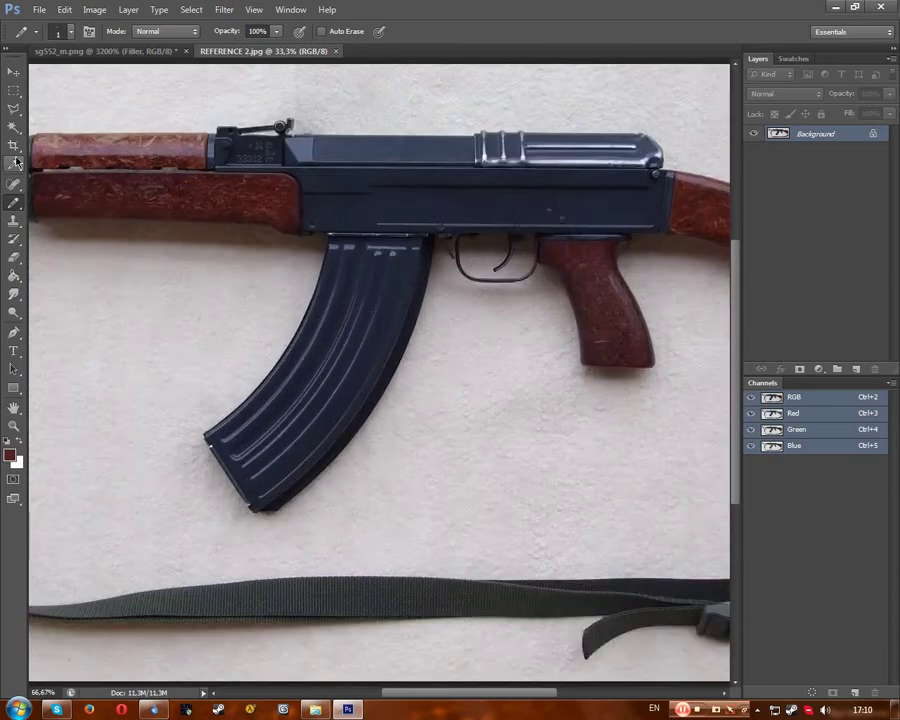
pyautogui.hscroll(10, 310, 480)
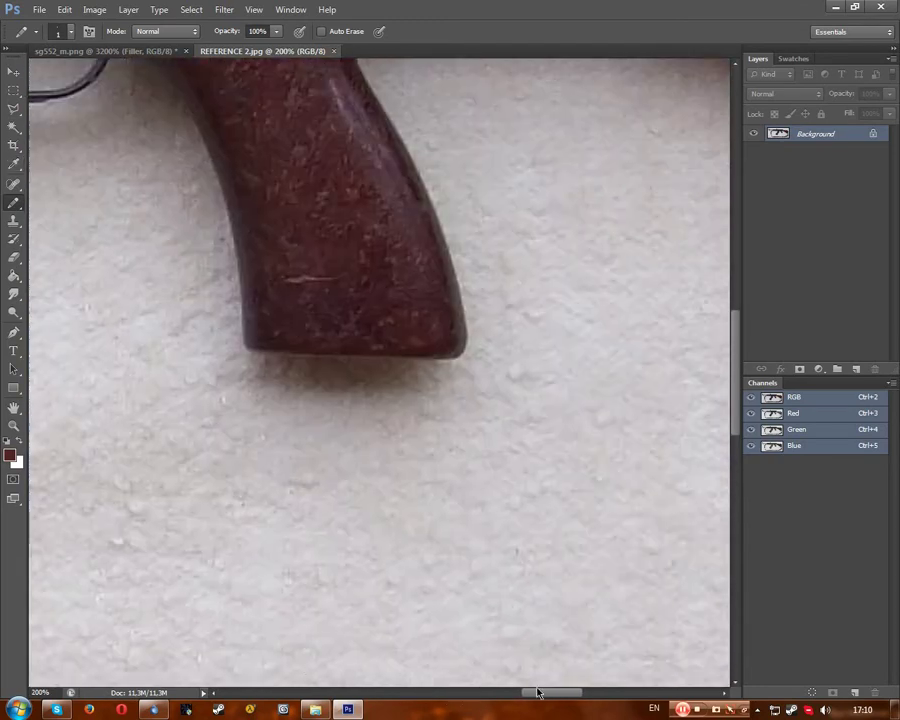
pyautogui.scroll(4, 530, 388)
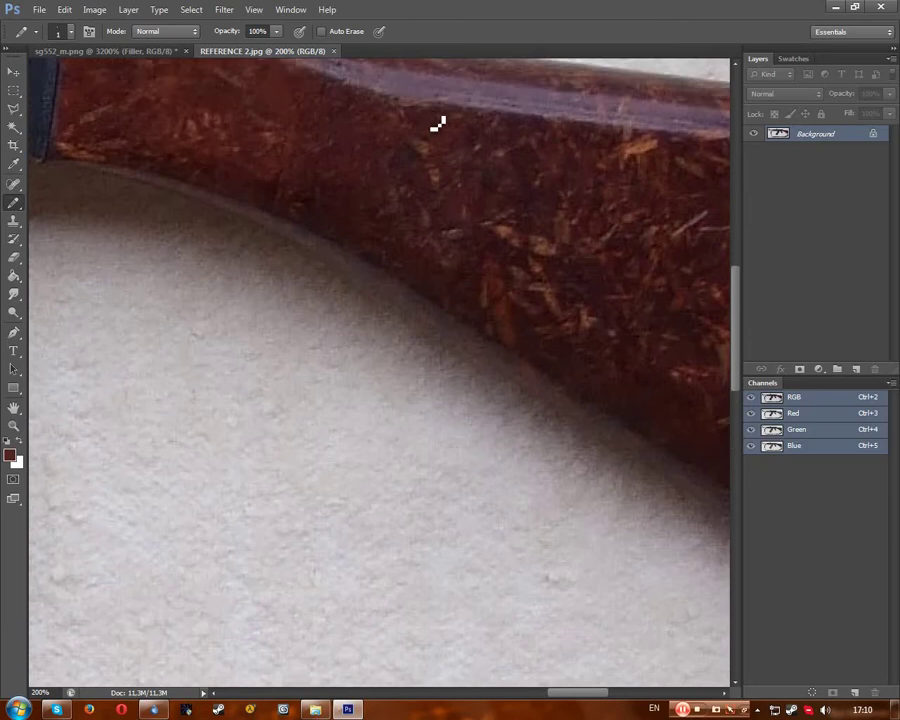
pyautogui.click(15, 168)
pyautogui.click(196, 162)
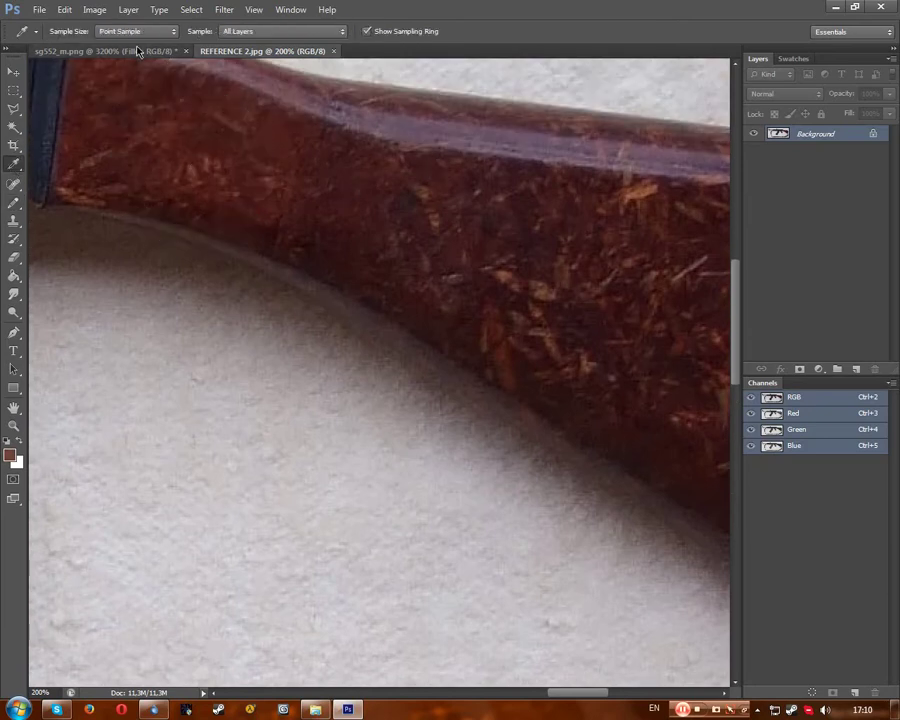
# Return to sg552_m.png and make the sampled foreground colour a more saturated, brighter red-brown.
pyautogui.click(105, 50)
pyautogui.click(10, 455)
pyautogui.moveTo(392, 504); pyautogui.dragTo(414, 497)
pyautogui.click(600, 412)
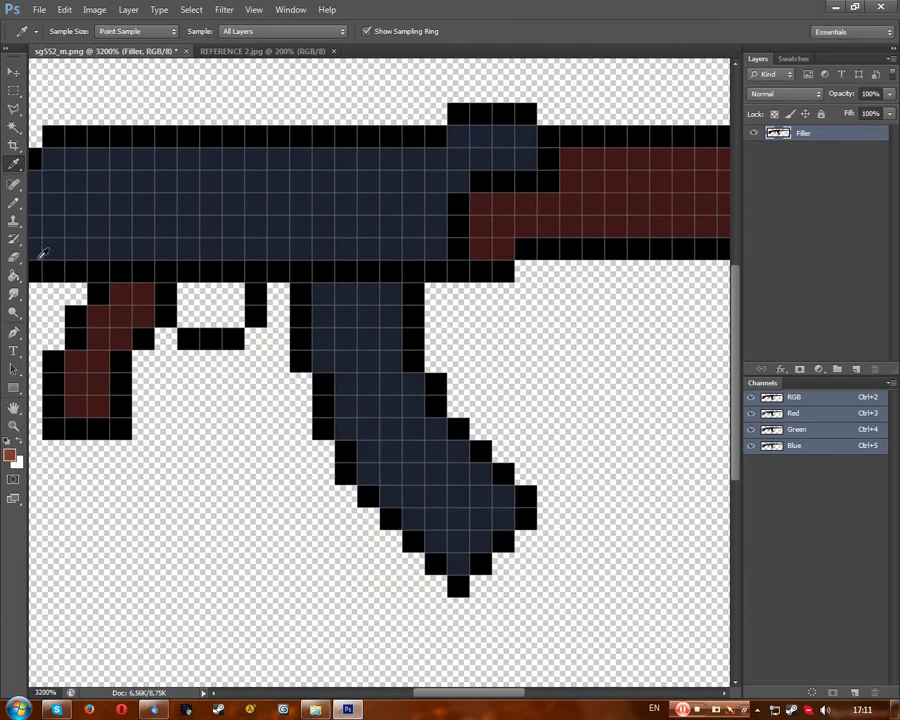
# Switch to the Brush tool and set its size to 1 px.
pyautogui.click(15, 202)
pyautogui.rightClick(15, 202)
pyautogui.click(50, 202)
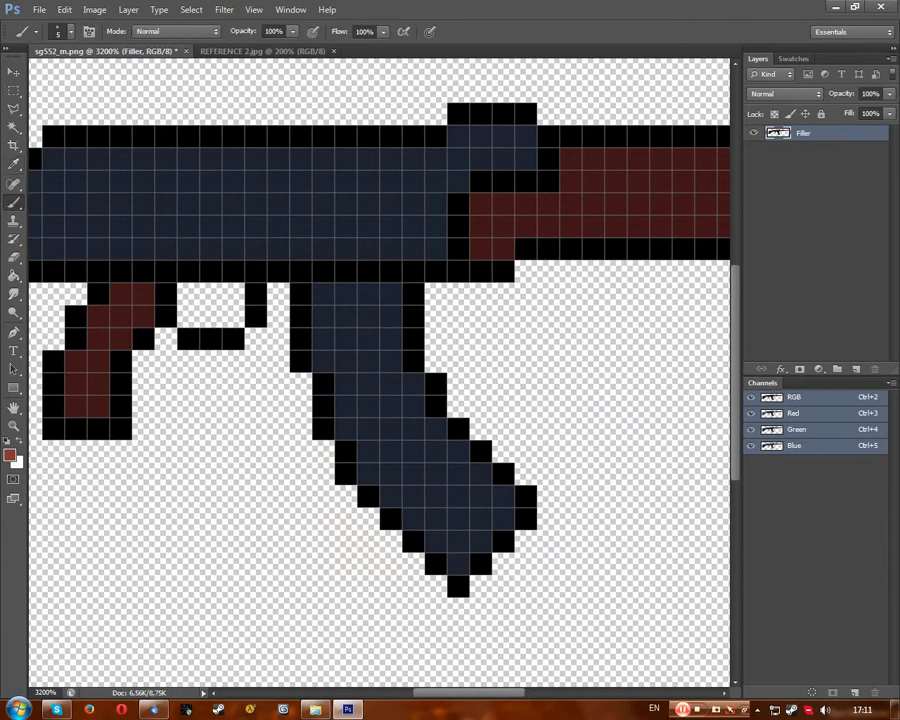
pyautogui.click(62, 31)
pyautogui.write('1')
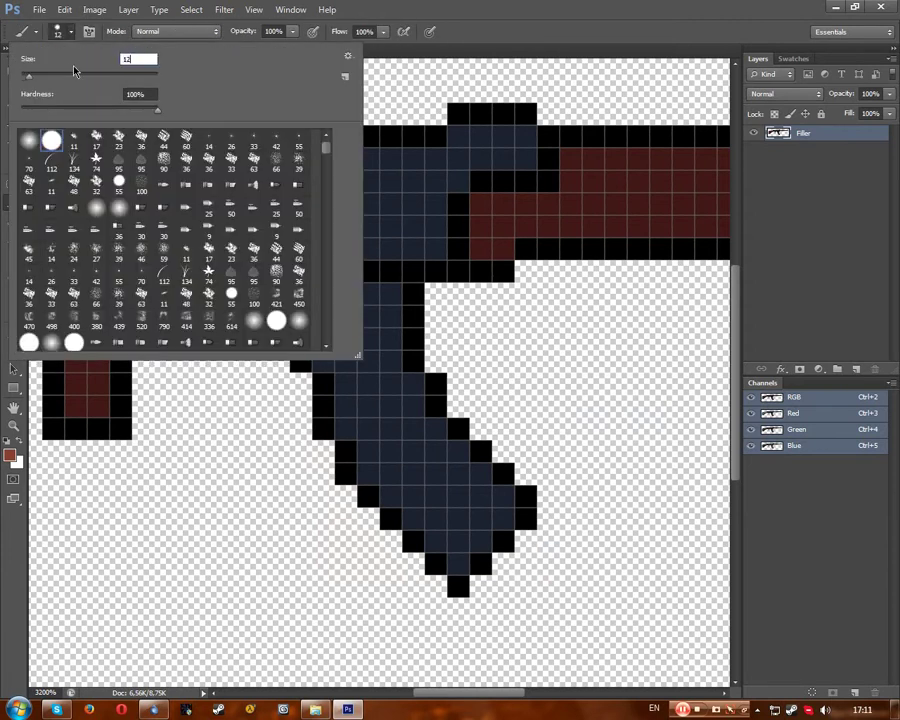
pyautogui.press('Return')
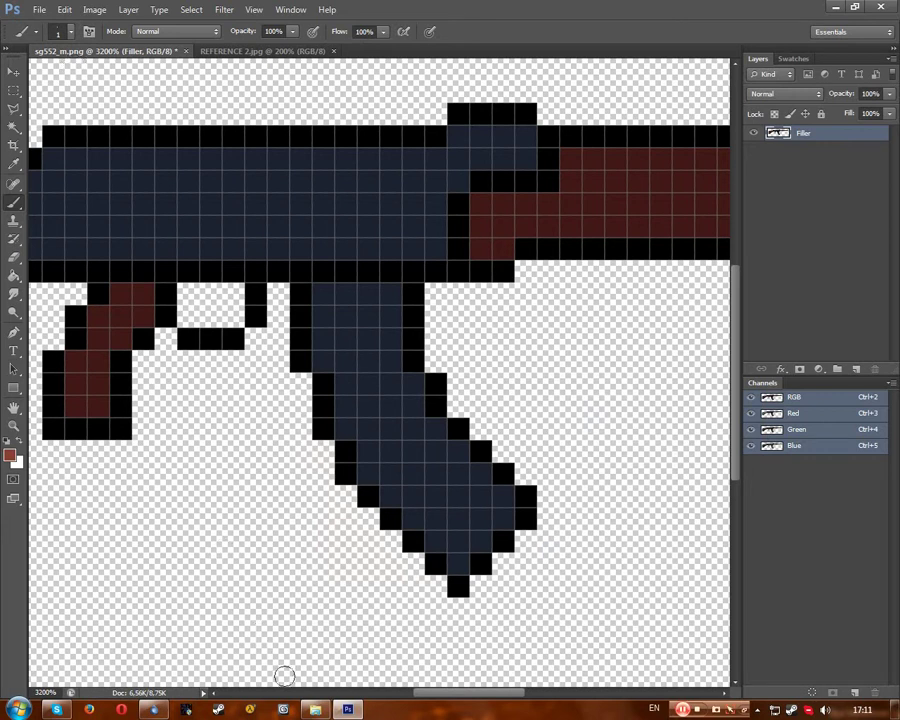
# Try dabbing scattered lighter grain spots across the stock with the brush at 100% opacity.
pyautogui.hscroll(-5, 336, 292)
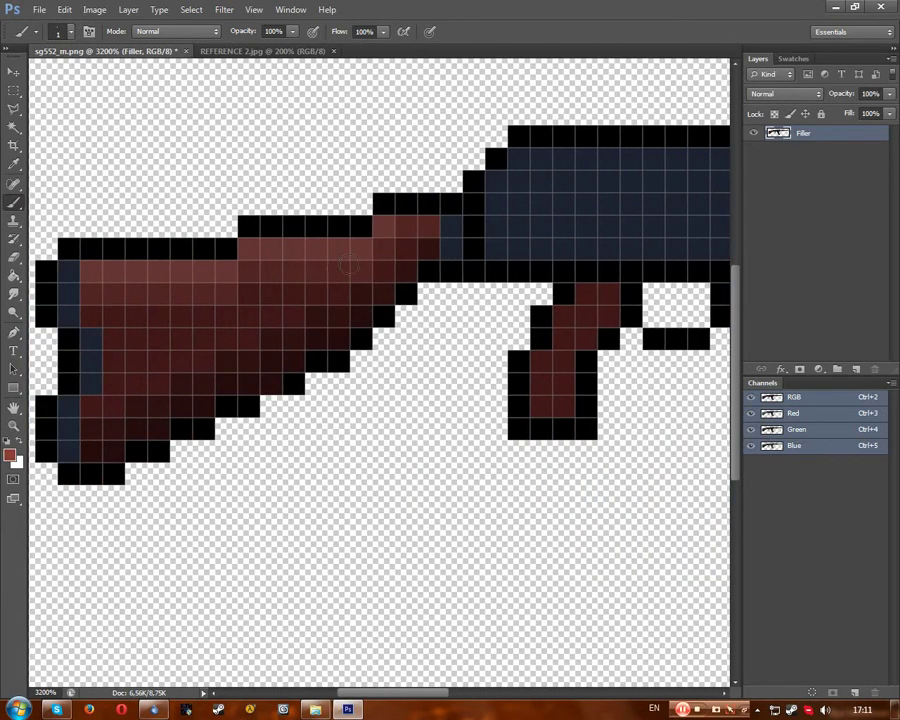
pyautogui.moveTo(135, 385); pyautogui.dragTo(135, 360)
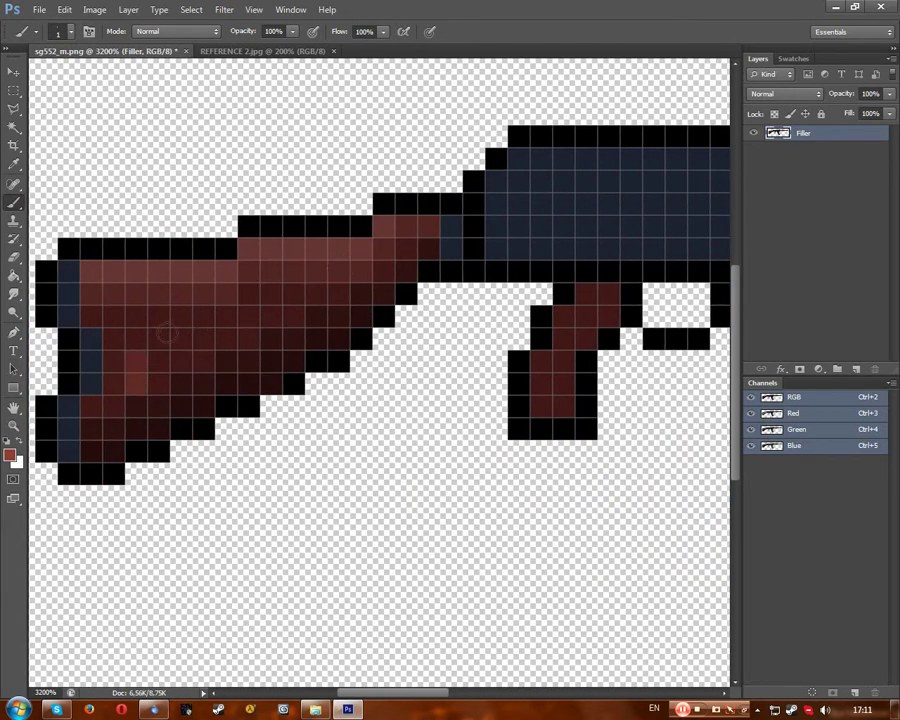
pyautogui.click(184, 335)
pyautogui.click(272, 293)
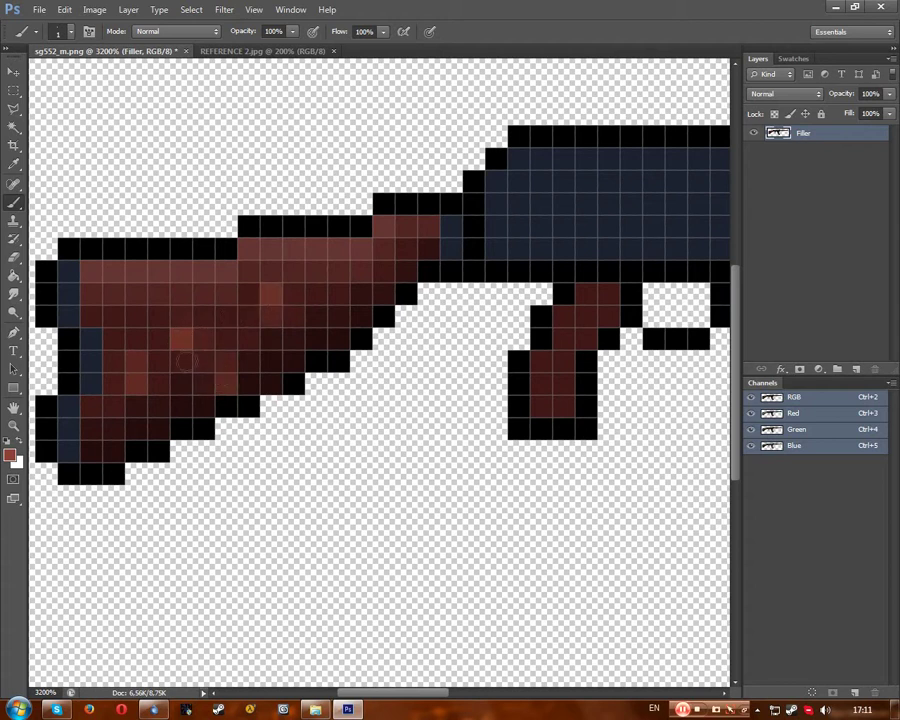
pyautogui.click(338, 270)
pyautogui.click(105, 430)
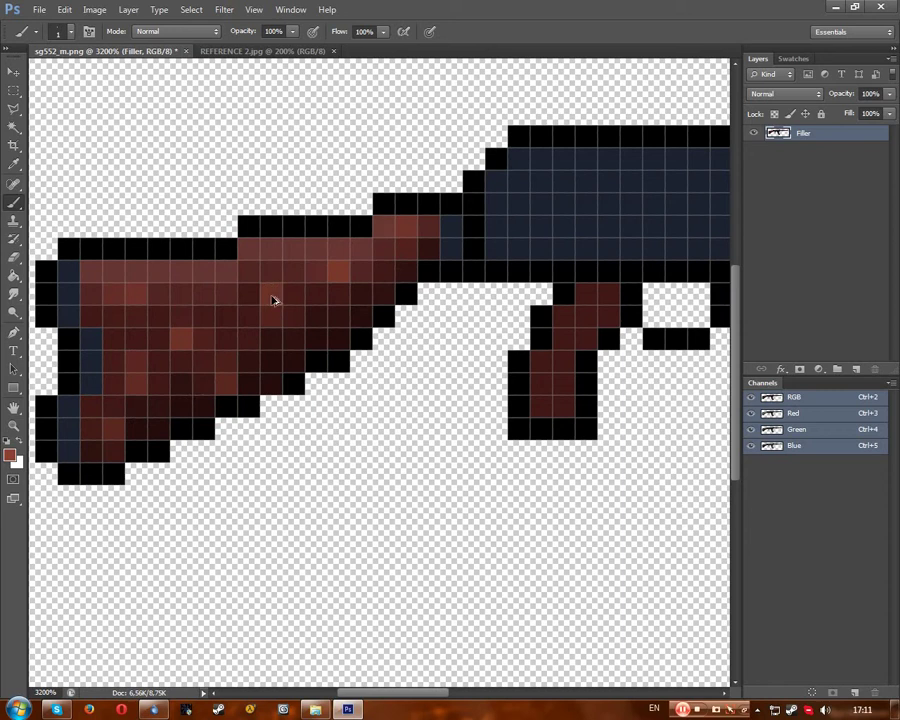
# Undo the grain spots dabbed on the stock.
pyautogui.hotkey('ctrl', 'alt', 'z')
pyautogui.hotkey('ctrl', 'alt', 'z')
pyautogui.hotkey('ctrl', 'alt', 'z')
pyautogui.hotkey('ctrl', 'alt', 'z')
pyautogui.hotkey('ctrl', 'alt', 'z')
pyautogui.hotkey('ctrl', 'alt', 'z')
pyautogui.hotkey('ctrl', 'alt', 'z')
# Set the brush opacity to 40% and dab subtler wood-grain spots across the stock.
pyautogui.press('Return')
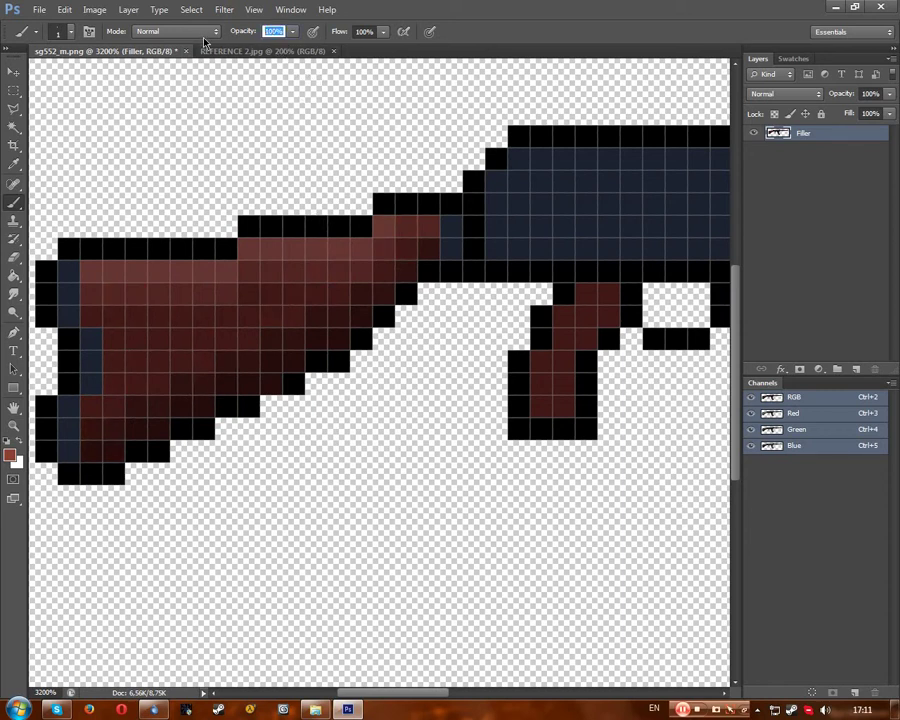
pyautogui.write('60')
pyautogui.press('Return')
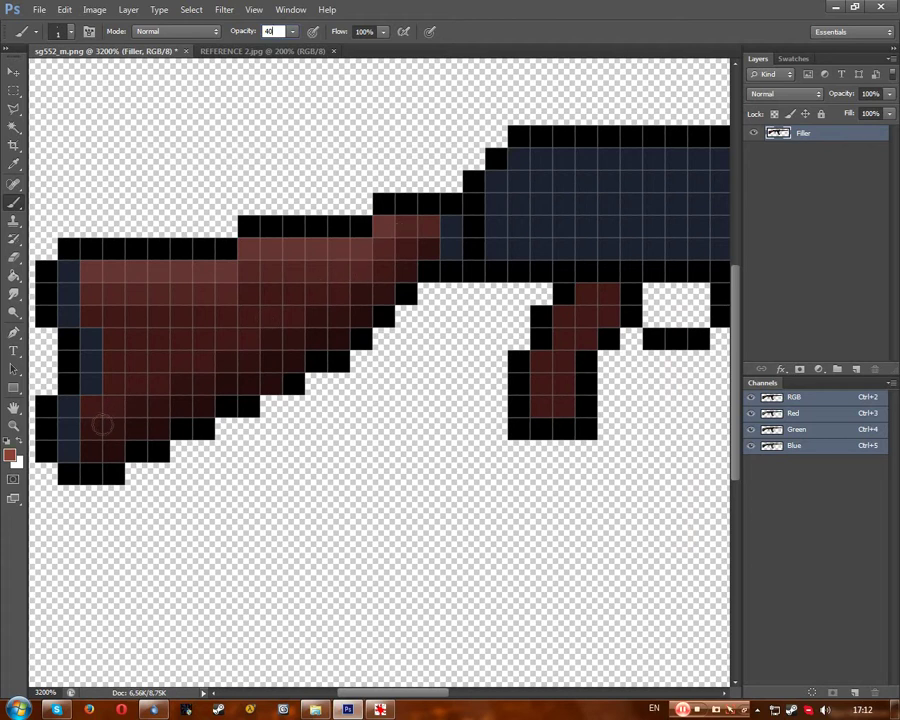
pyautogui.press('Return')
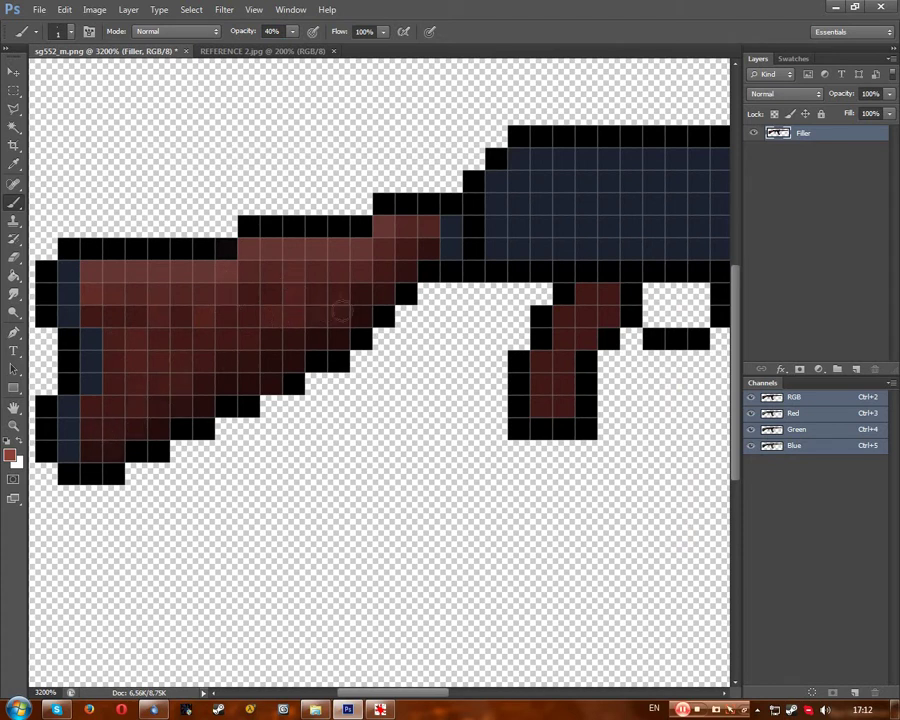
pyautogui.moveTo(313, 290); pyautogui.dragTo(228, 333)
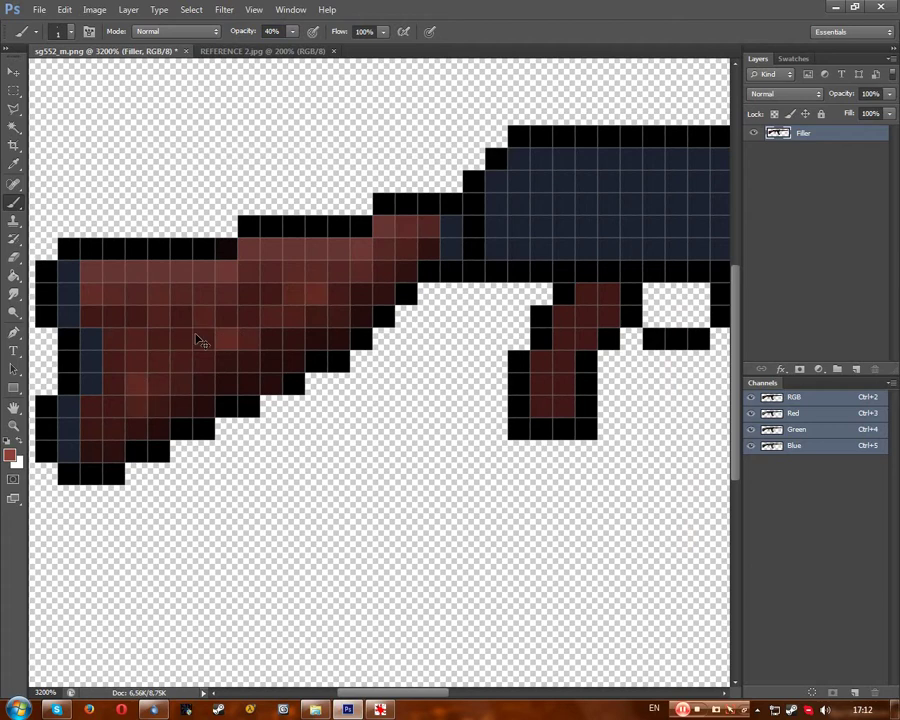
# Examine the whole rifle sprite at smaller scales to judge the wood-grain texture on the stock.
pyautogui.hotkey('ctrl', '-')
pyautogui.hotkey('ctrl', '-')
pyautogui.hotkey('ctrl', '-')
pyautogui.hotkey('ctrl', '-')
pyautogui.hotkey('ctrl', '-')
pyautogui.hotkey('ctrl', '-')
pyautogui.hotkey('ctrl', '-')
pyautogui.hotkey('ctrl', '-')
pyautogui.hotkey('ctrl', '+')
pyautogui.hotkey('ctrl', '+')
pyautogui.hotkey('ctrl', '+')
pyautogui.hotkey('ctrl', '+')
pyautogui.hotkey('ctrl', '+')
pyautogui.hotkey('ctrl', '+')
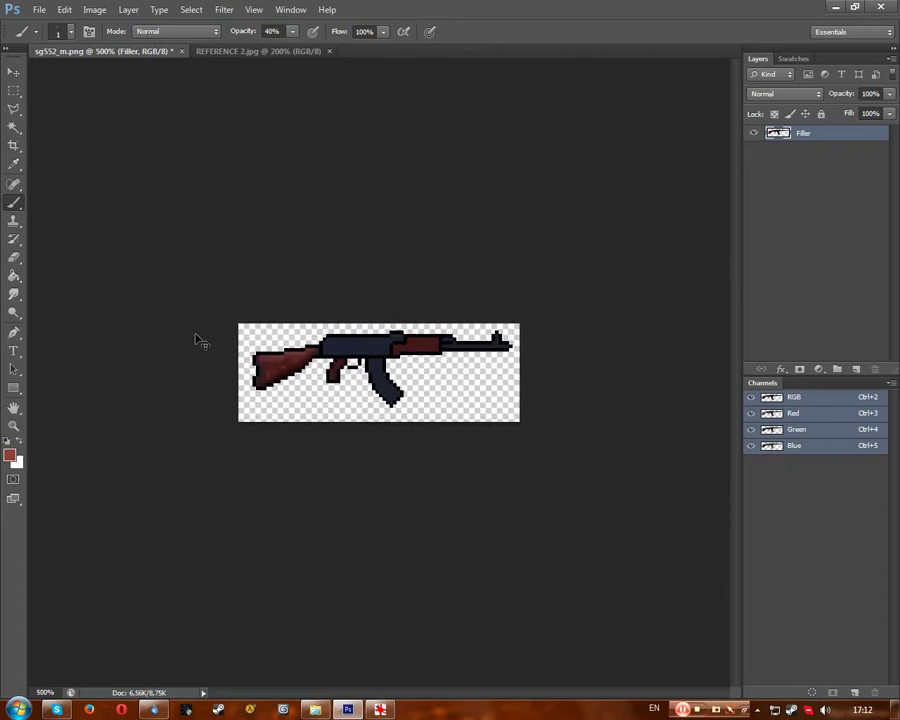
pyautogui.hotkey('ctrl', '+')
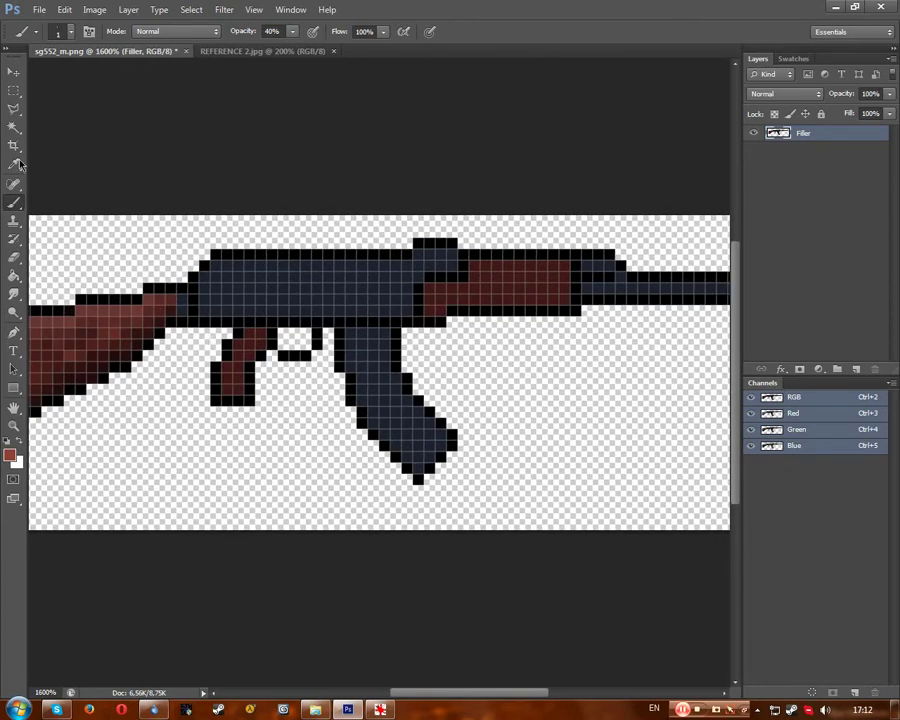
# Sample the stock's highlight colour and pencil it along the entire top row of the wooden handguard.
pyautogui.press('i')
pyautogui.click(118, 305)
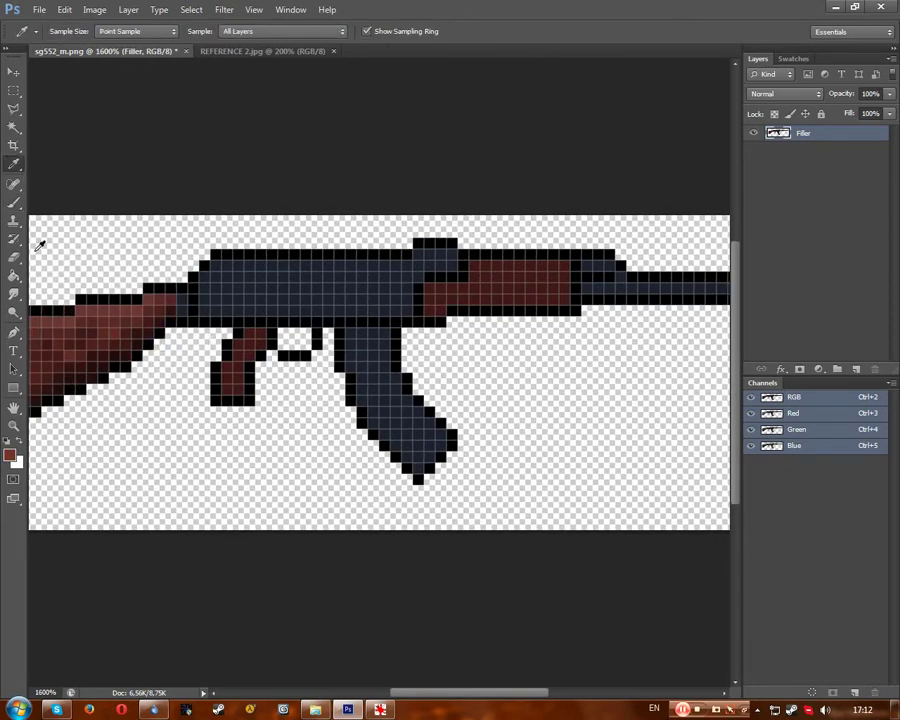
pyautogui.click(18, 205)
pyautogui.rightClick(18, 205)
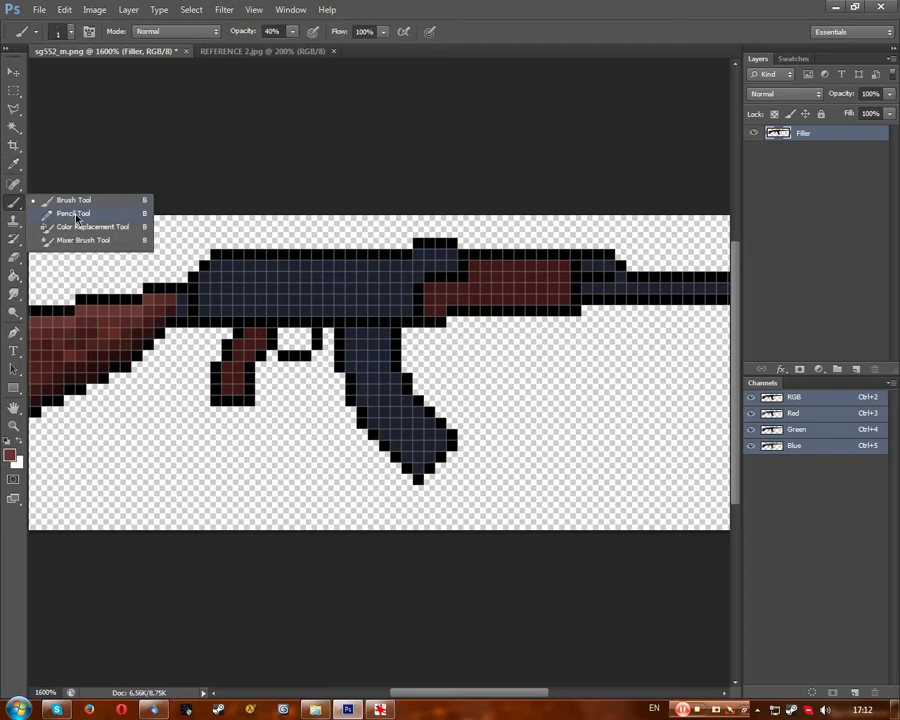
pyautogui.click(60, 211)
pyautogui.hscroll(4, 297, 485)
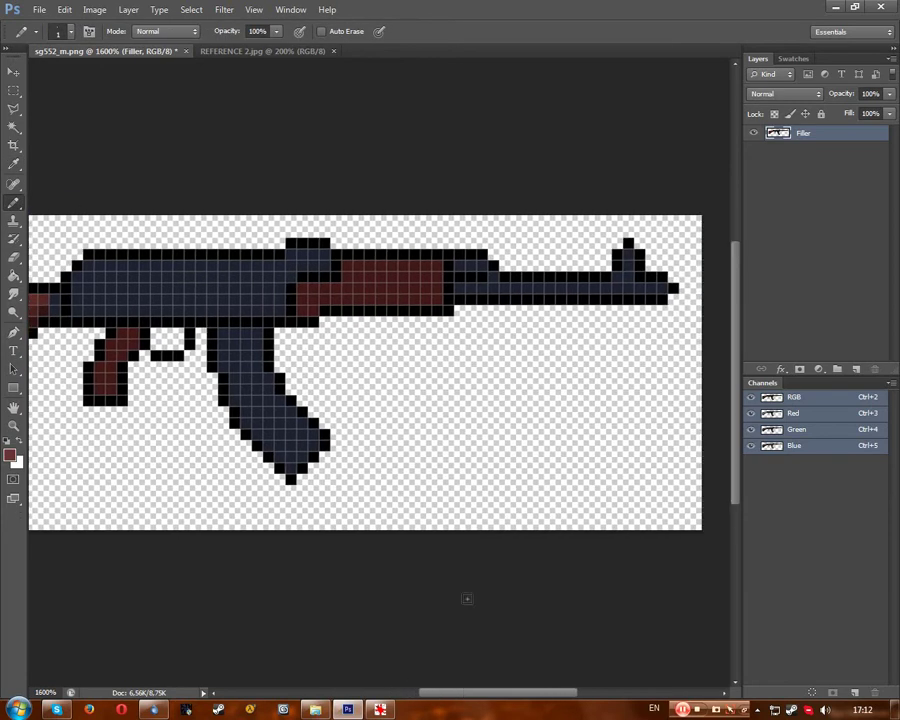
pyautogui.hotkey('ctrl', '+')
pyautogui.moveTo(316, 158); pyautogui.dragTo(505, 160)
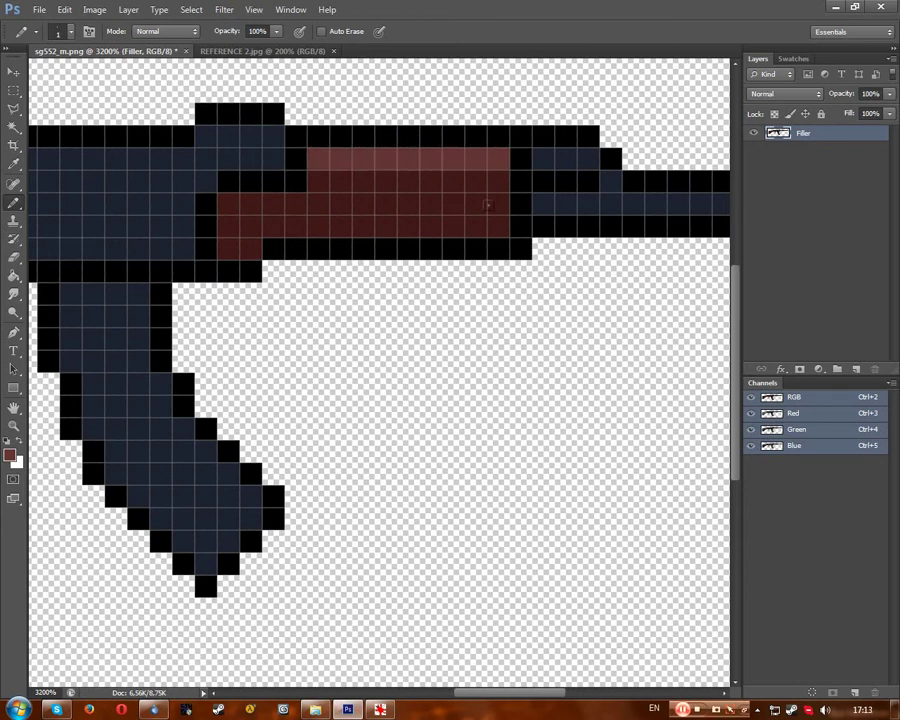
pyautogui.moveTo(484, 697); pyautogui.dragTo(401, 697)
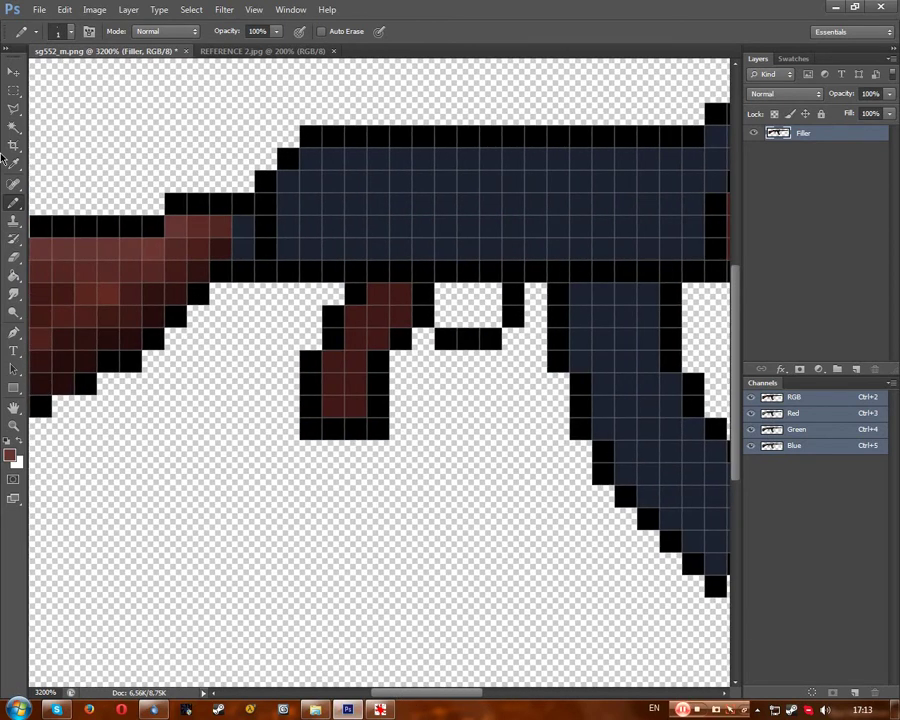
pyautogui.moveTo(463, 697); pyautogui.dragTo(521, 697)
pyautogui.click(13, 165)
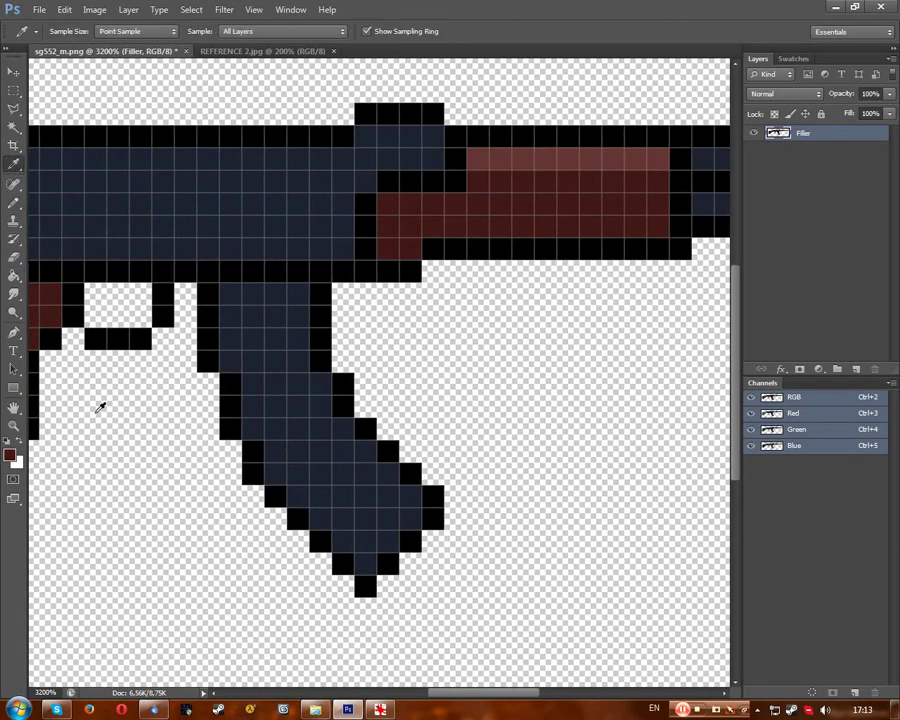
pyautogui.click(10, 458)
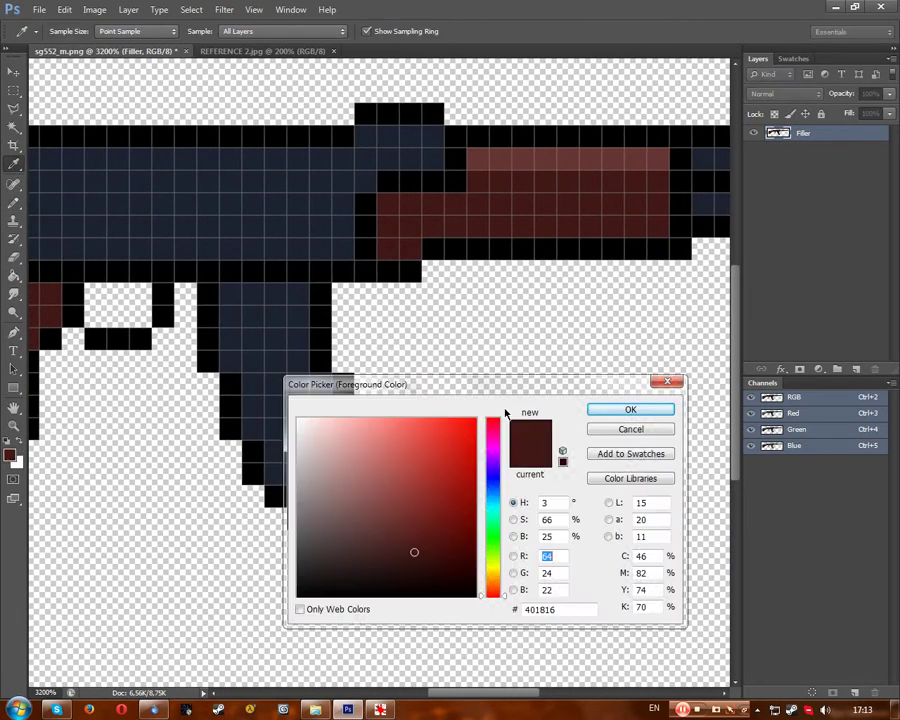
pyautogui.click(633, 429)
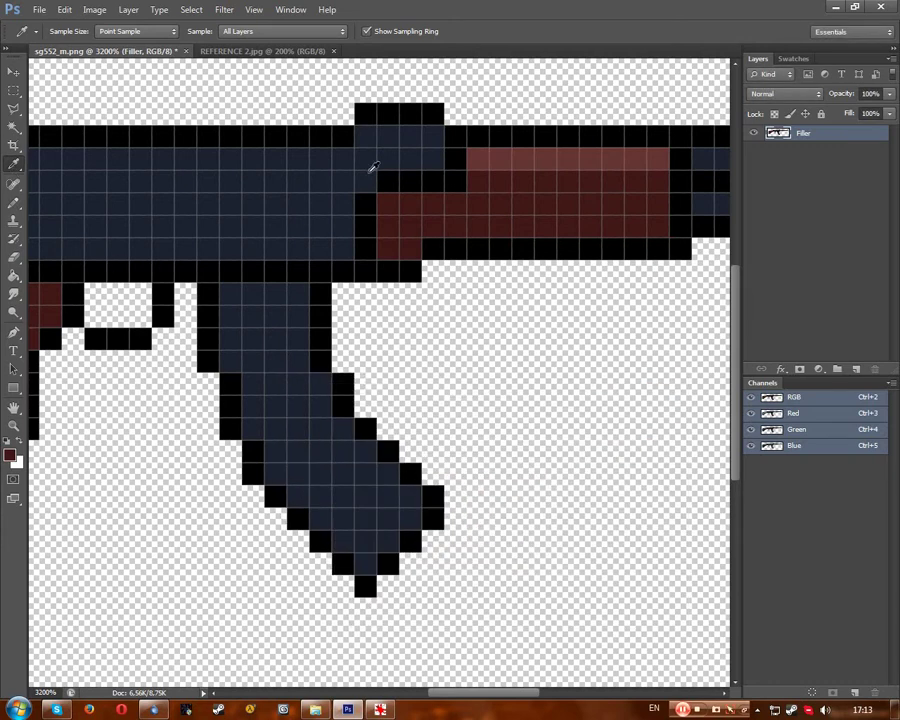
# Set the foreground colour to a darker wood highlight, #5b2b28, and pencil over the top row of the handguard.
pyautogui.click(12, 455)
pyautogui.moveTo(537, 380); pyautogui.dragTo(637, 201)
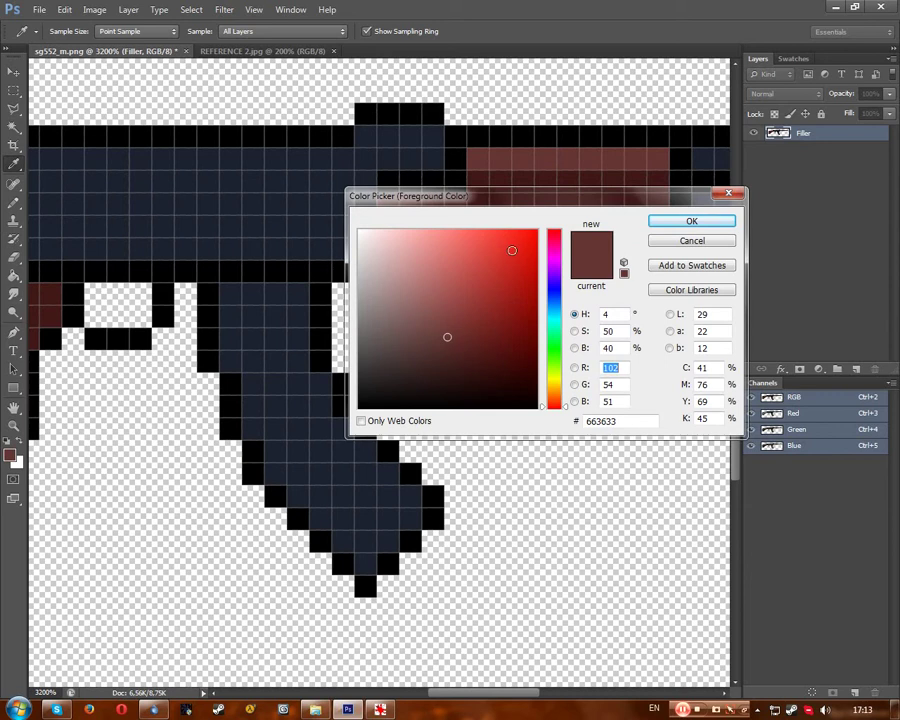
pyautogui.moveTo(446, 338); pyautogui.dragTo(458, 345)
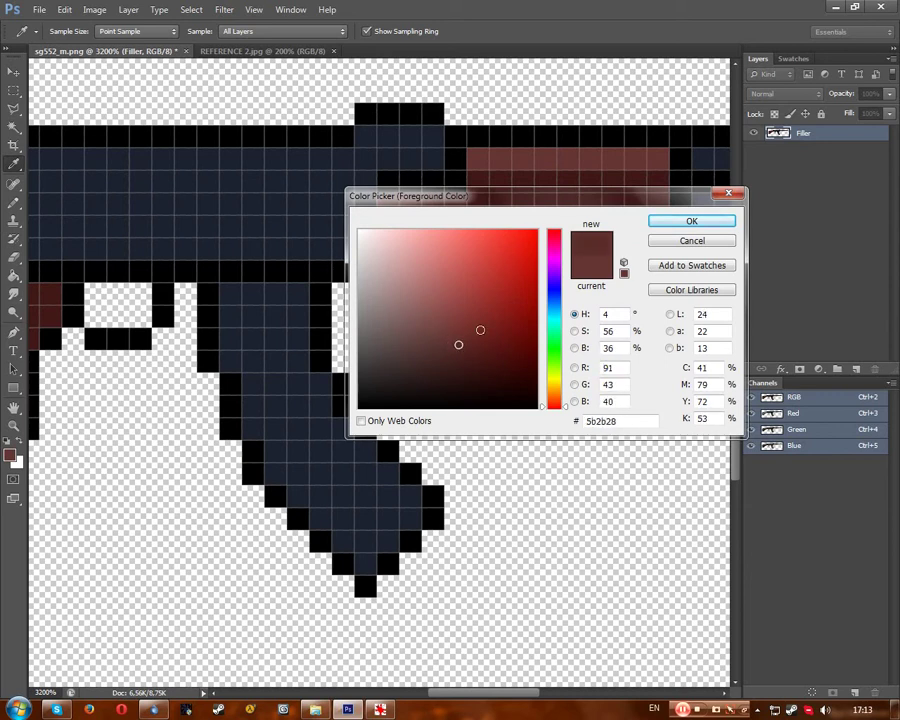
pyautogui.click(690, 222)
pyautogui.click(15, 203)
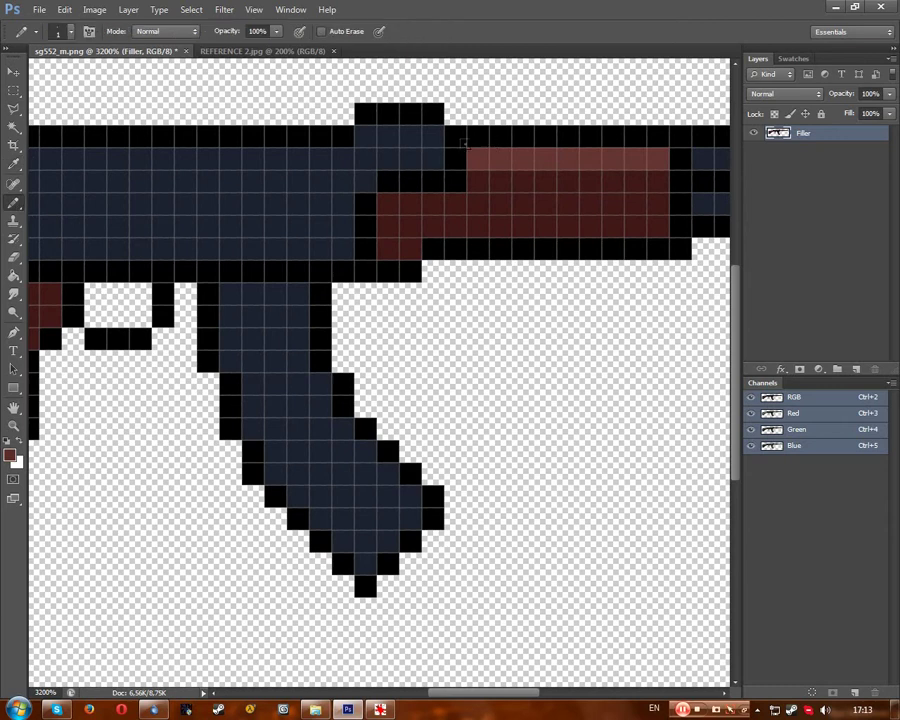
# Sample the handguard's base red, darken it to #31100f and pencil a shadow along the handguard's lowest wooden row.
pyautogui.click(17, 167)
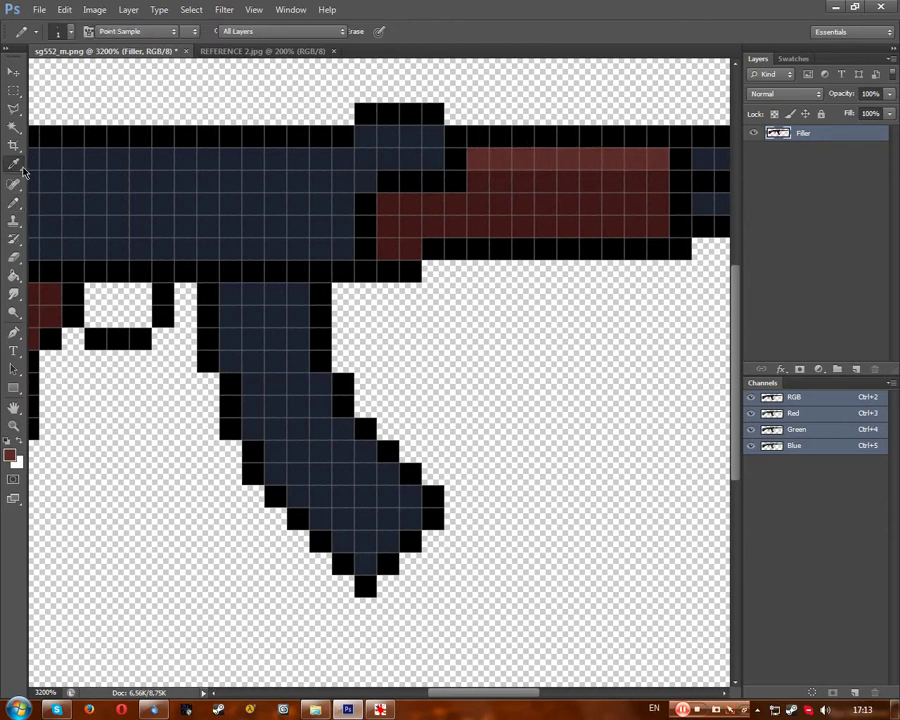
pyautogui.click(10, 456)
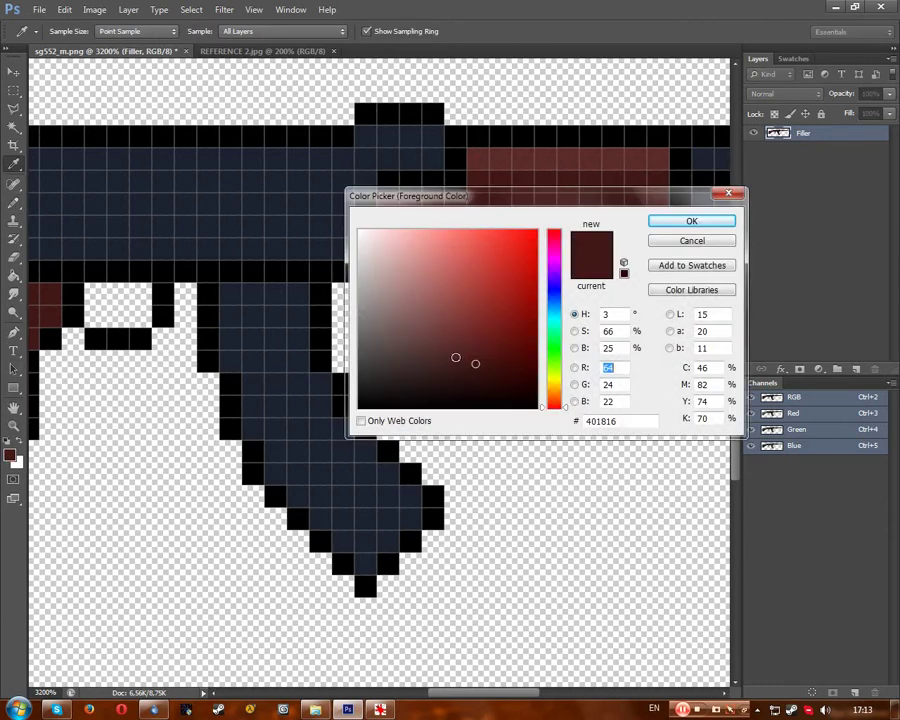
pyautogui.click(483, 374)
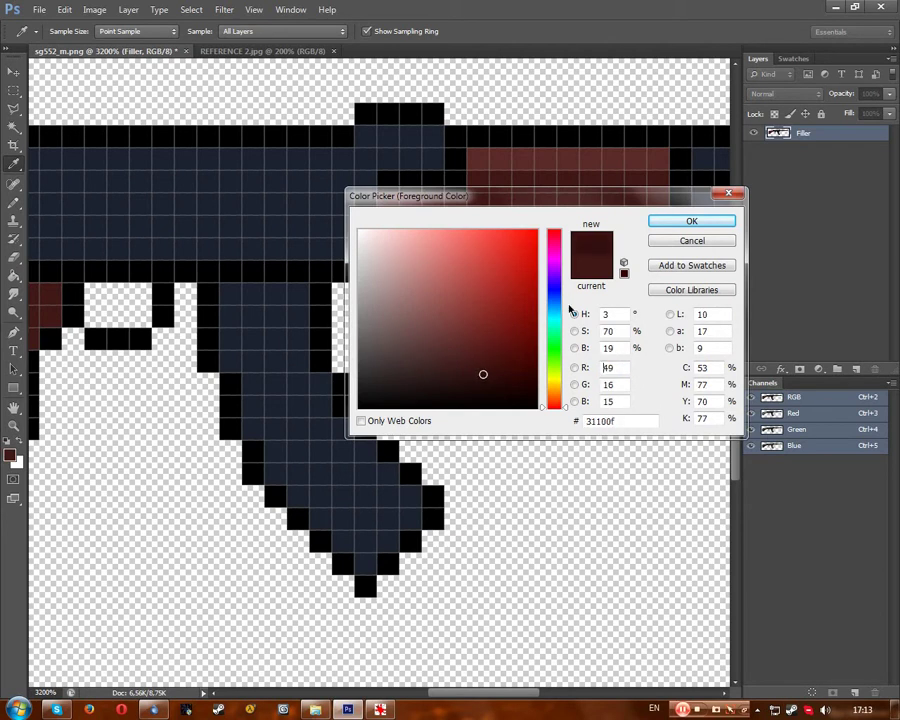
pyautogui.click(690, 221)
pyautogui.press('b')
pyautogui.moveTo(380, 228)
pyautogui.mouseDown()
pyautogui.moveTo(406, 206)
pyautogui.moveTo(444, 200)
pyautogui.moveTo(596, 196)
pyautogui.moveTo(632, 204)
pyautogui.mouseUp()
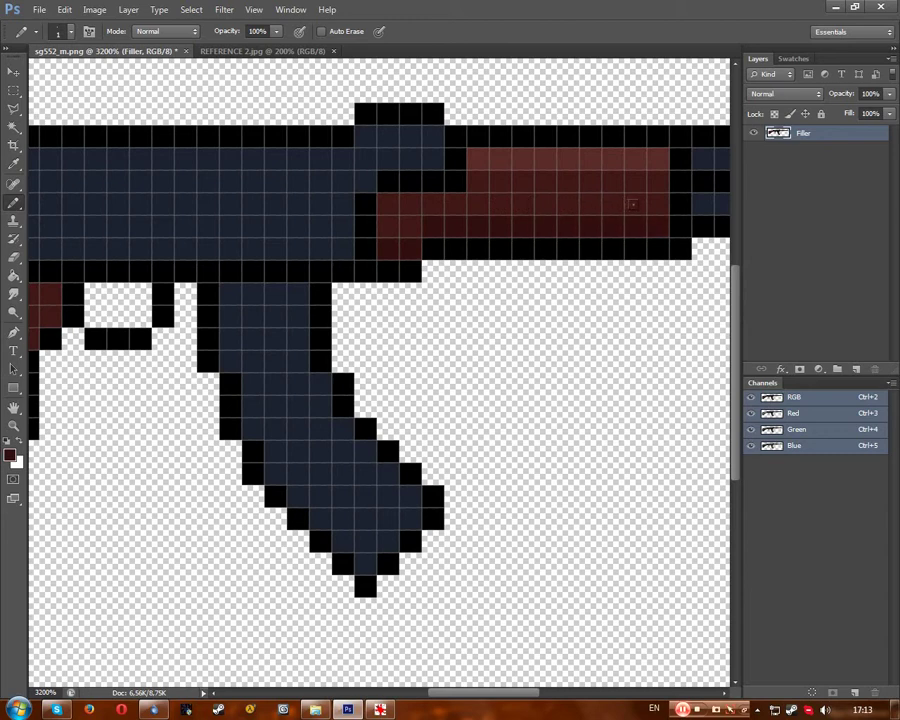
# Examine the whole rifle sprite at 400% and compare its handguard with the REFERENCE 2.jpg photo in IrfanView.
pyautogui.click(13, 90)
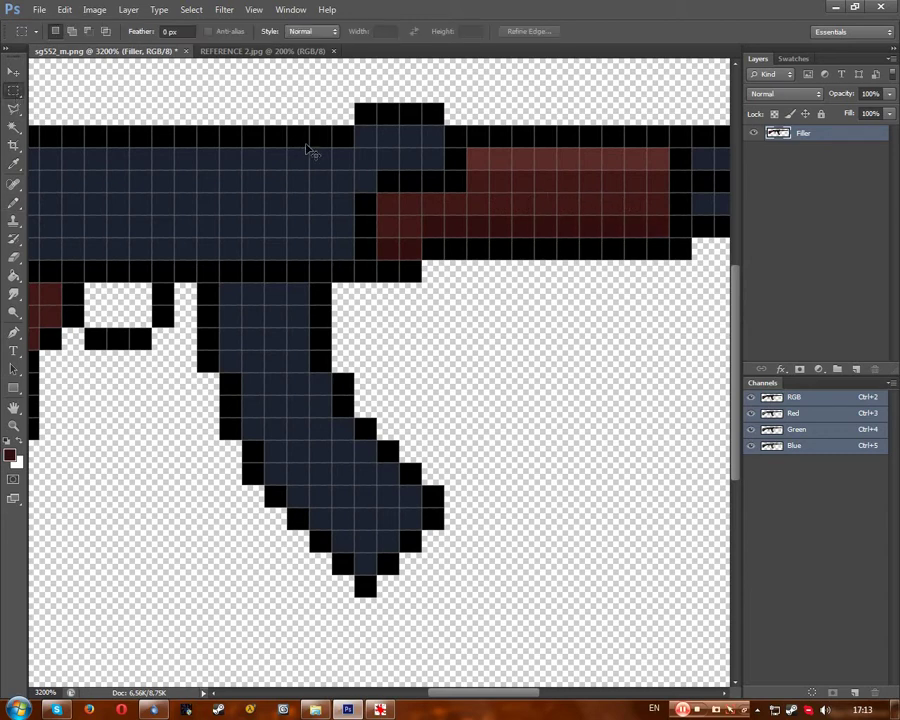
pyautogui.hotkey('ctrl', '-')
pyautogui.hotkey('ctrl', '-')
pyautogui.hotkey('ctrl', '-')
pyautogui.hotkey('ctrl', '-')
pyautogui.hotkey('ctrl', '-')
pyautogui.hotkey('ctrl', '-')
pyautogui.hotkey('ctrl', '-')
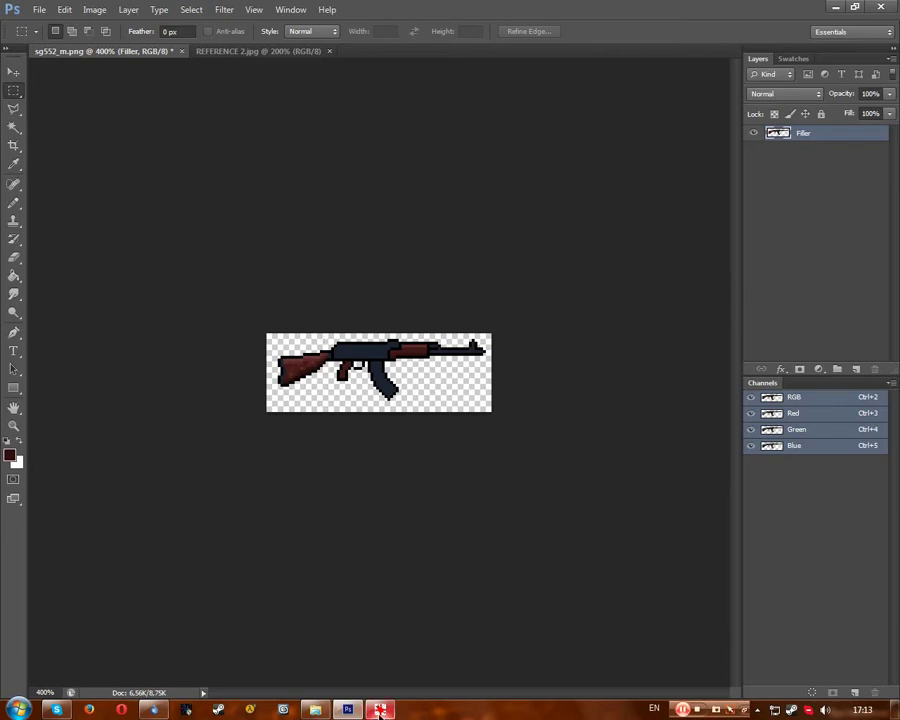
pyautogui.moveTo(380, 712)
pyautogui.click(410, 647)
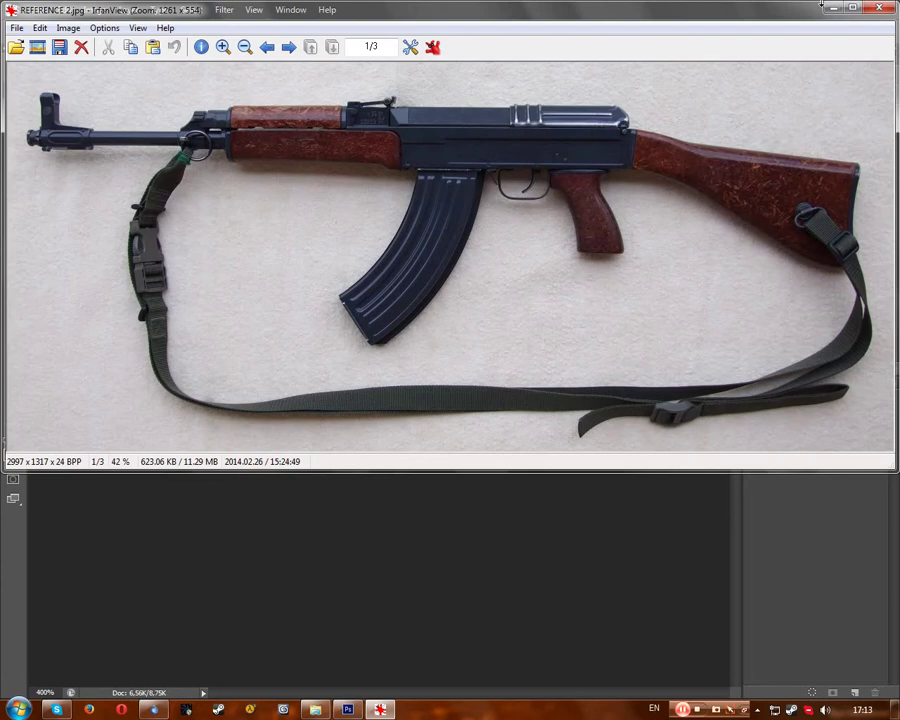
pyautogui.click(833, 9)
# Set the foreground colour to black and dab three two-pixel dark slots on the handguard with the 40% opacity brush.
pyautogui.scroll(5, 382, 254)
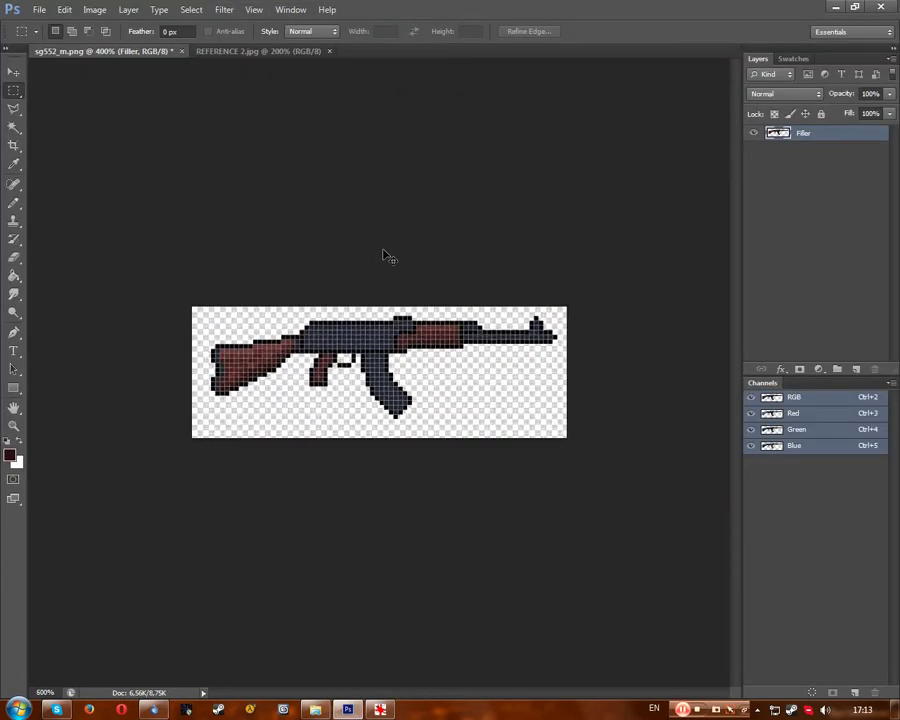
pyautogui.scroll(1, 384, 254)
pyautogui.click(15, 205)
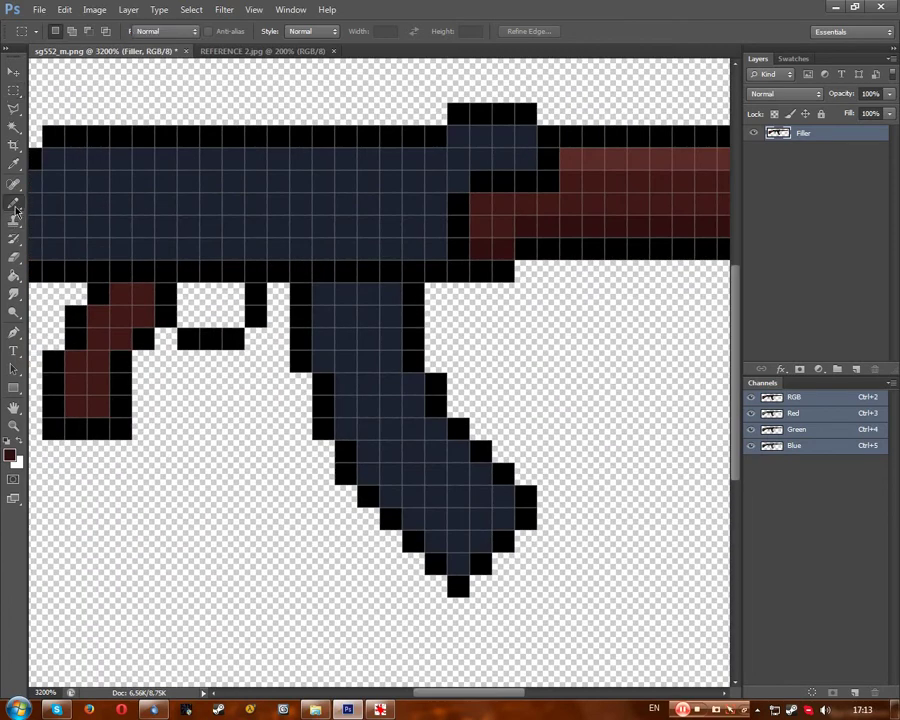
pyautogui.click(57, 201)
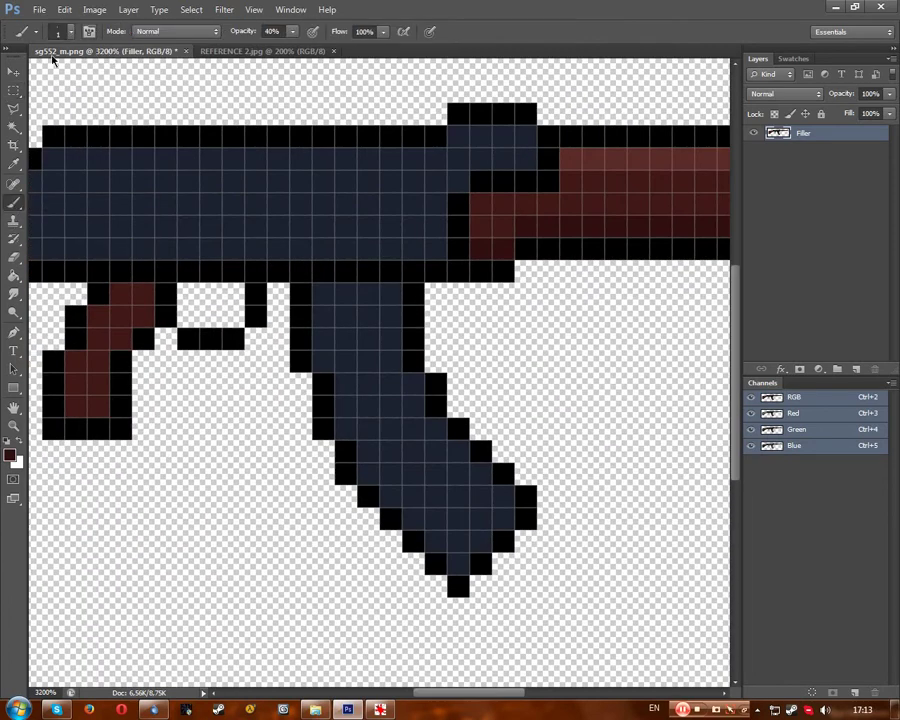
pyautogui.click(10, 460)
pyautogui.moveTo(454, 374); pyautogui.dragTo(450, 415)
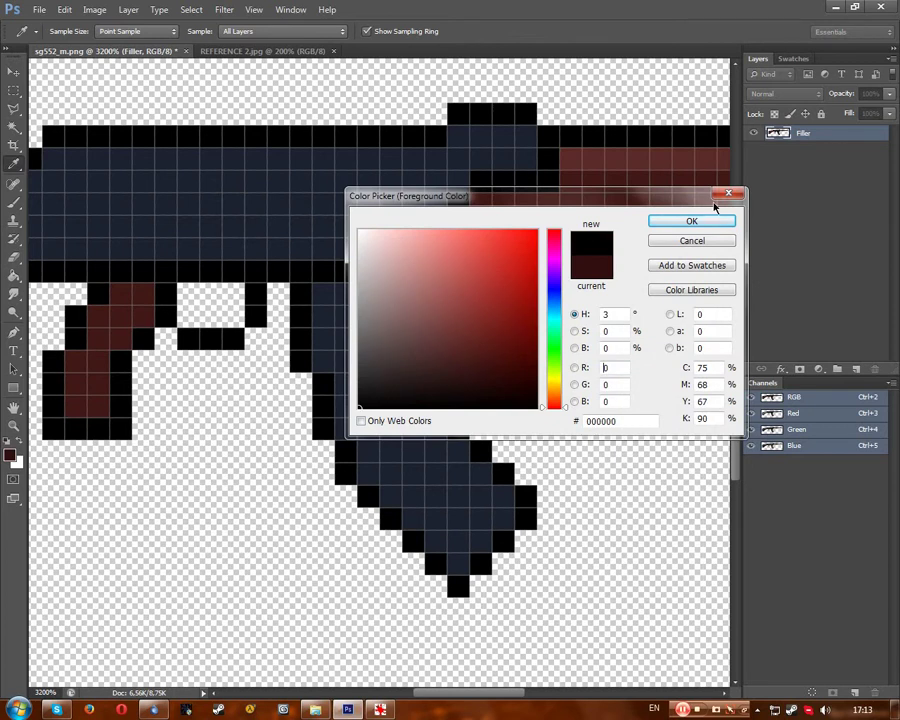
pyautogui.click(706, 225)
pyautogui.hscroll(5, 315, 484)
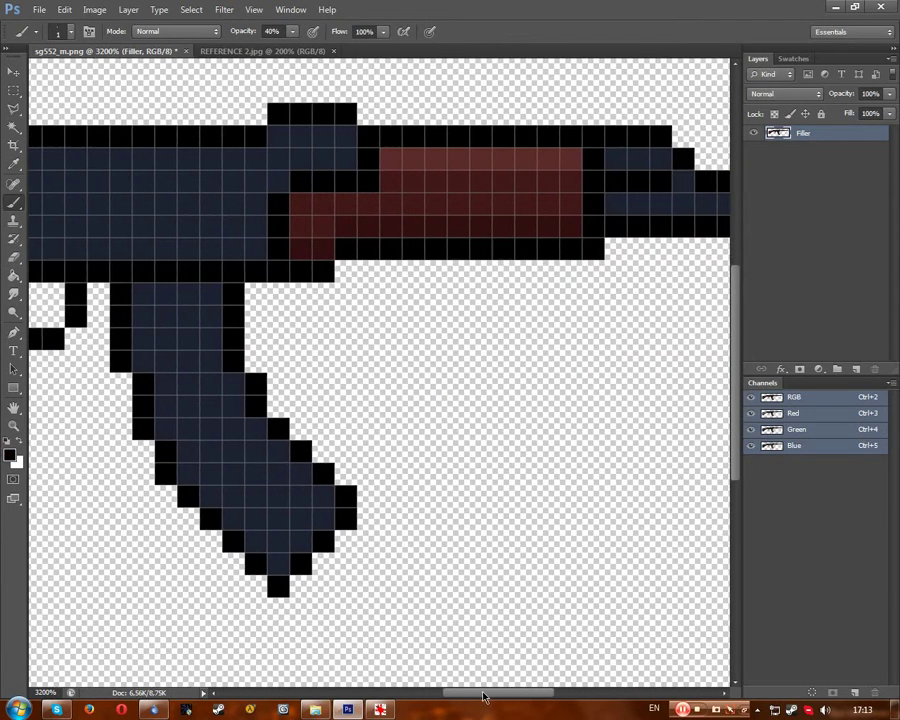
pyautogui.click(383, 181)
pyautogui.click(405, 181)
pyautogui.click(470, 181)
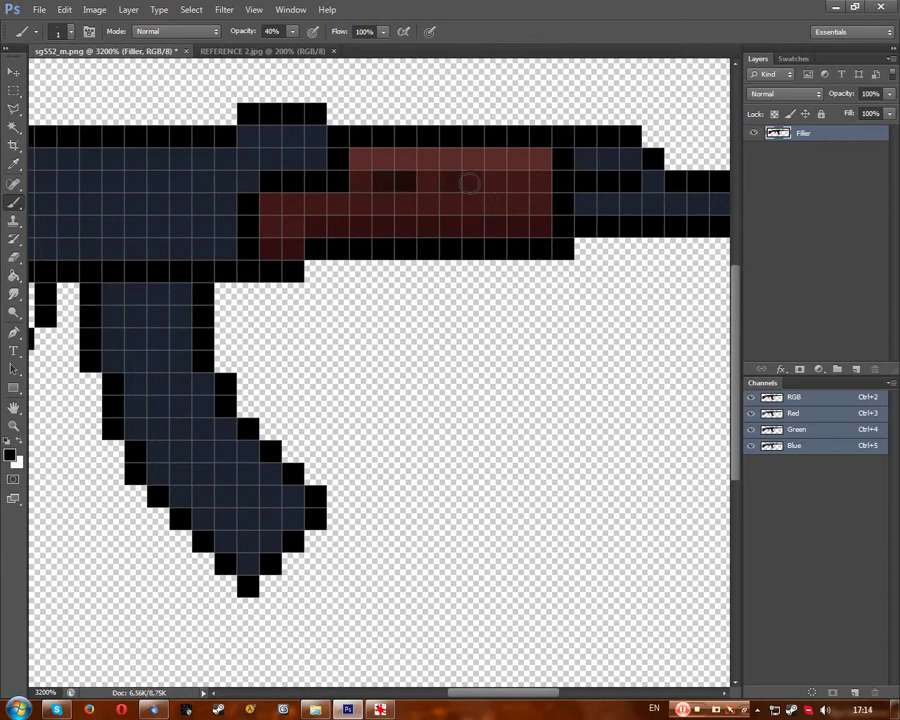
pyautogui.click(528, 182)
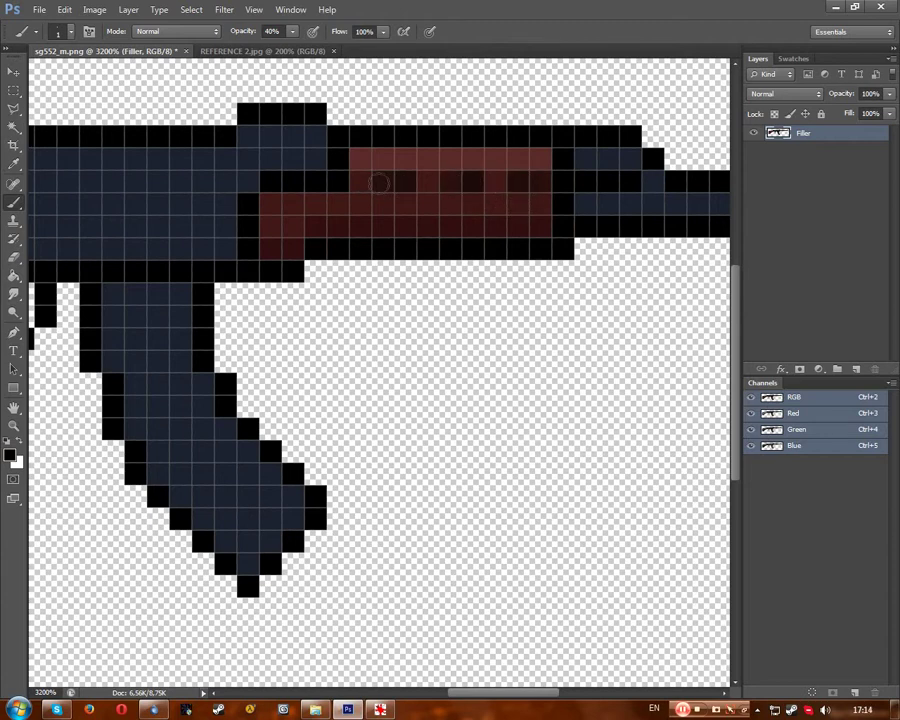
# Examine the whole rifle sprite at smaller scales to judge the dark slots on the handguard.
pyautogui.hotkey('ctrl', '-')
pyautogui.hotkey('ctrl', '-')
pyautogui.hotkey('ctrl', '-')
pyautogui.hotkey('ctrl', '-')
pyautogui.hotkey('ctrl', '-')
pyautogui.hotkey('ctrl', '-')
pyautogui.hotkey('ctrl', '-')
pyautogui.hotkey('ctrl', '-')
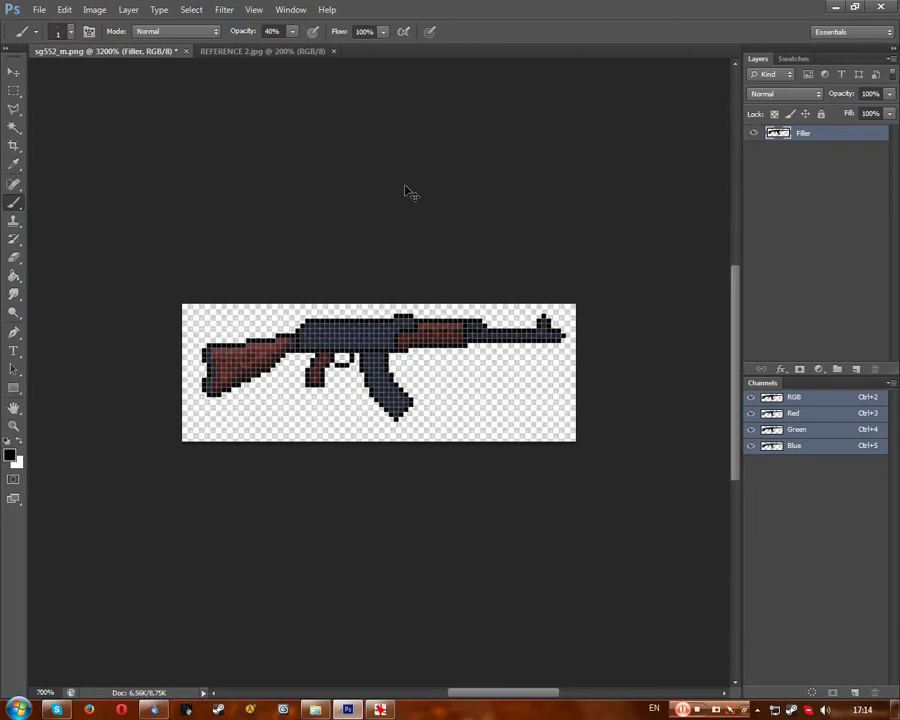
pyautogui.hotkey('ctrl', '+')
pyautogui.hotkey('ctrl', '+')
pyautogui.hotkey('ctrl', '+')
pyautogui.hotkey('ctrl', '+')
pyautogui.hotkey('ctrl', '+')
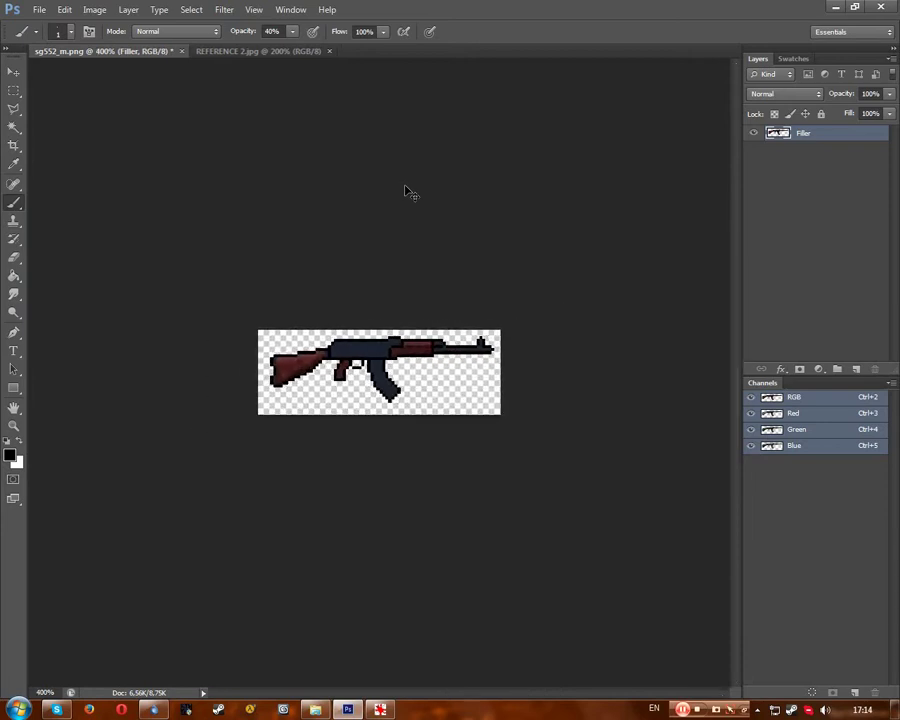
pyautogui.hotkey('ctrl', '+')
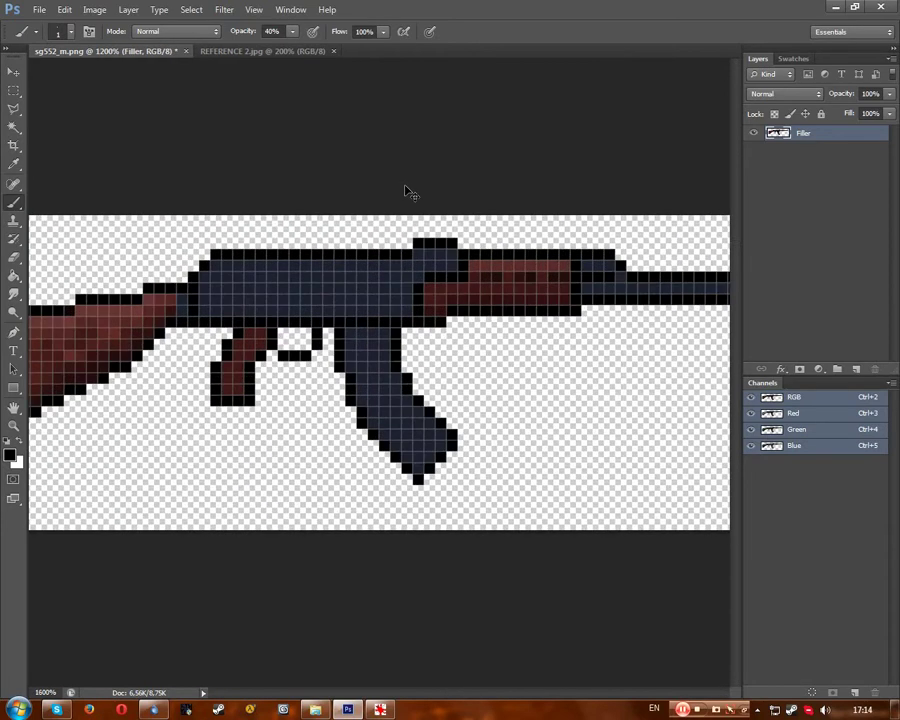
# Sample a light wood-chip colour from the stock in REFERENCE 2.jpg and dab wood-grain spots across the sprite's handguard.
pyautogui.click(236, 51)
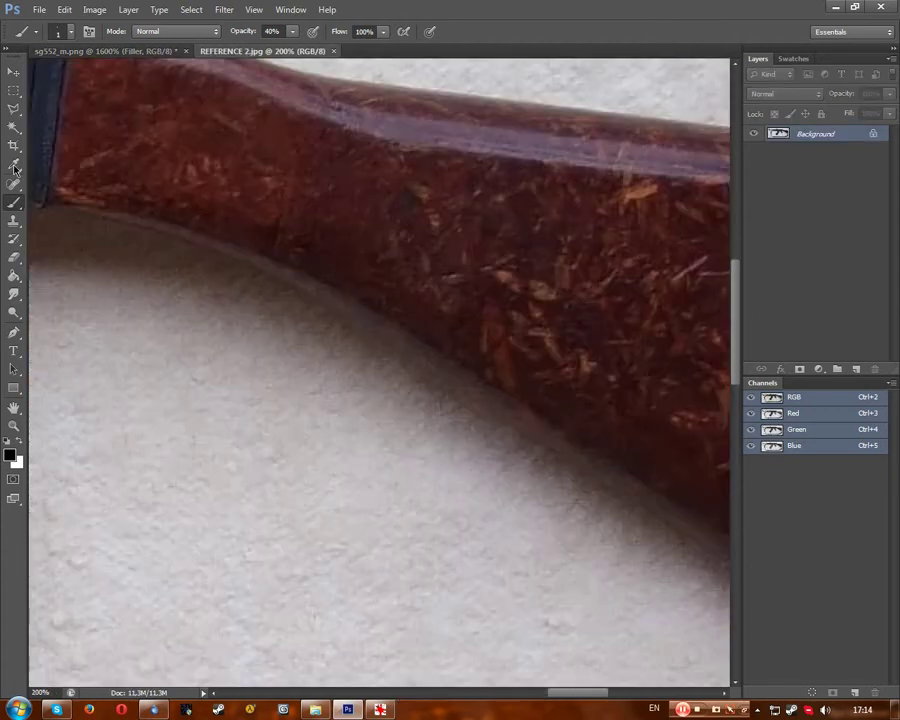
pyautogui.press('i')
pyautogui.click(541, 289)
pyautogui.click(100, 51)
pyautogui.press('b')
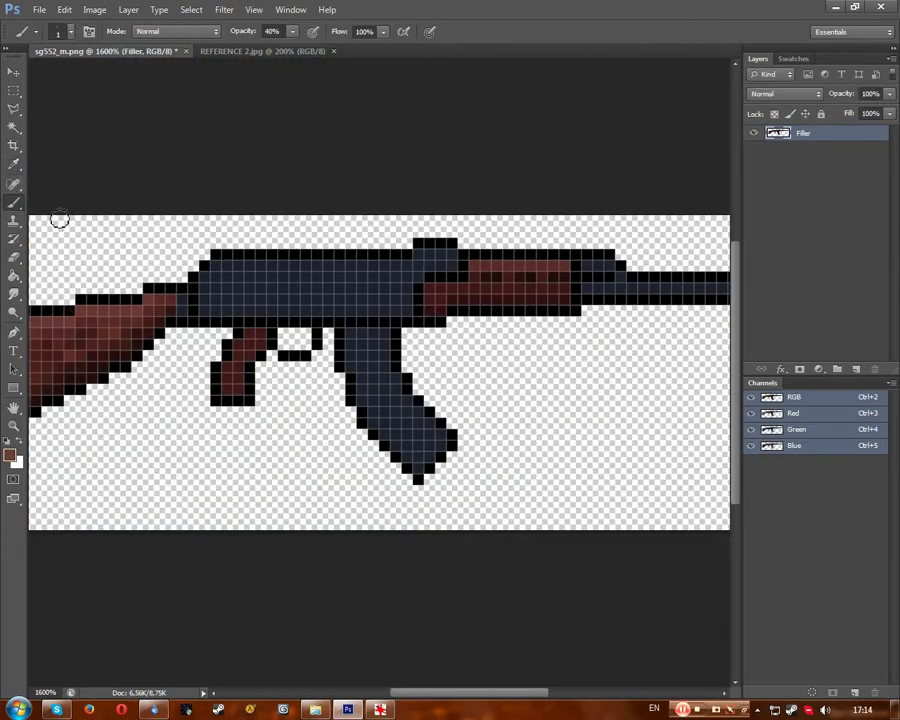
pyautogui.hotkey('ctrl', '+')
pyautogui.hotkey('ctrl', '+')
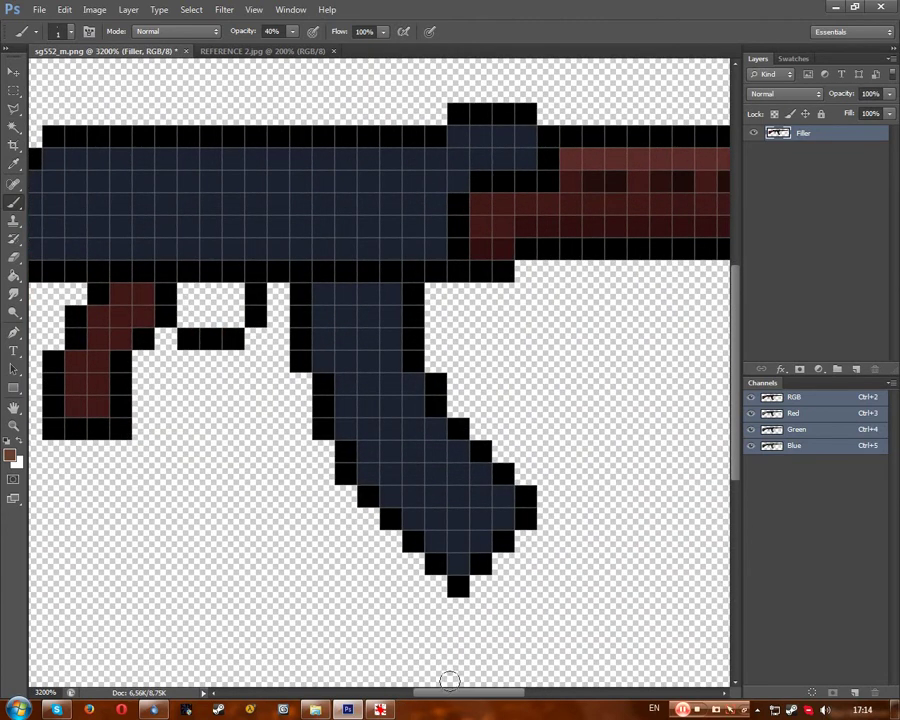
pyautogui.hscroll(3, 318, 480)
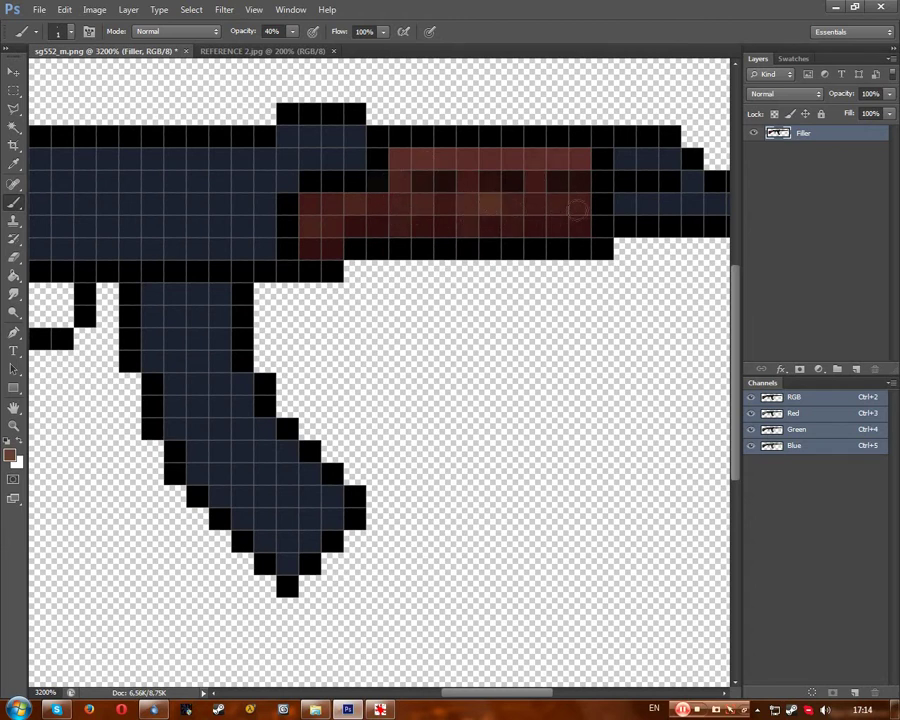
# Dab wood-grain spots onto the pistol grip with the same brown at 40% brush opacity.
pyautogui.scroll(-7, 490, 205)
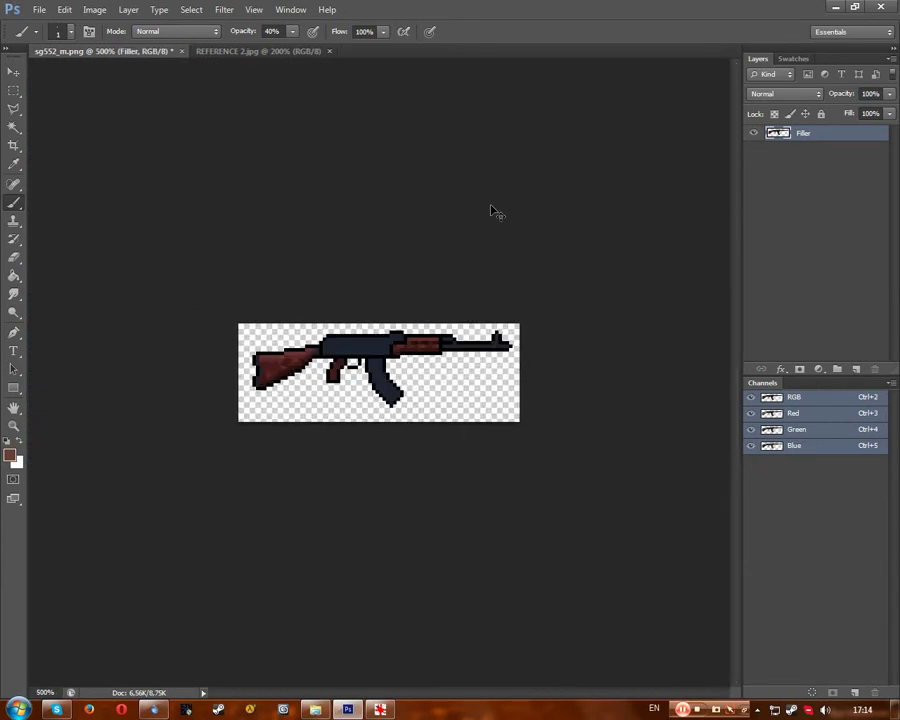
pyautogui.scroll(-1, 490, 210)
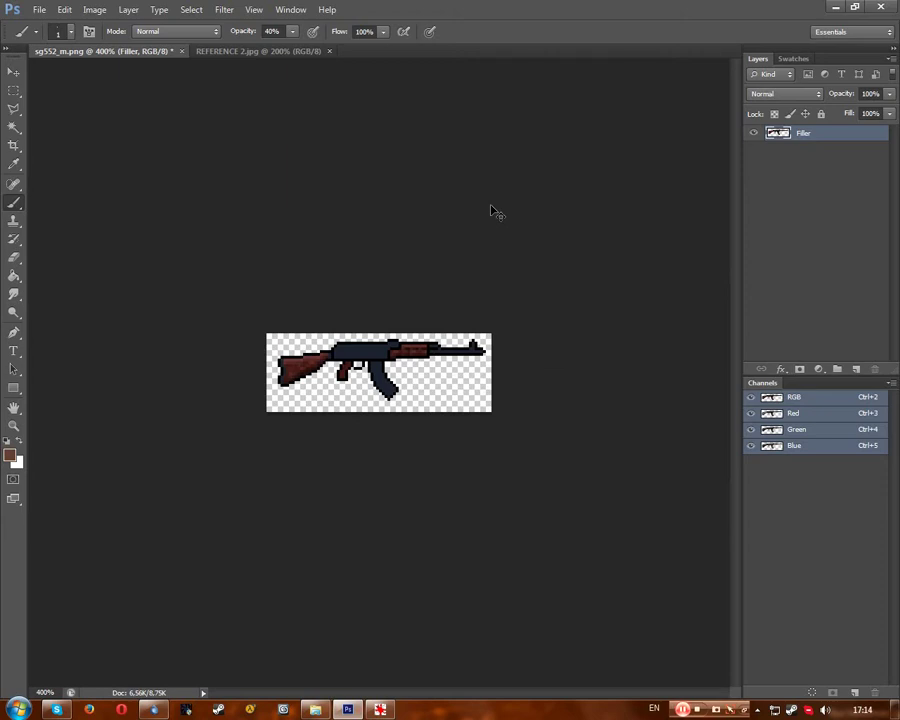
pyautogui.scroll(4, 490, 210)
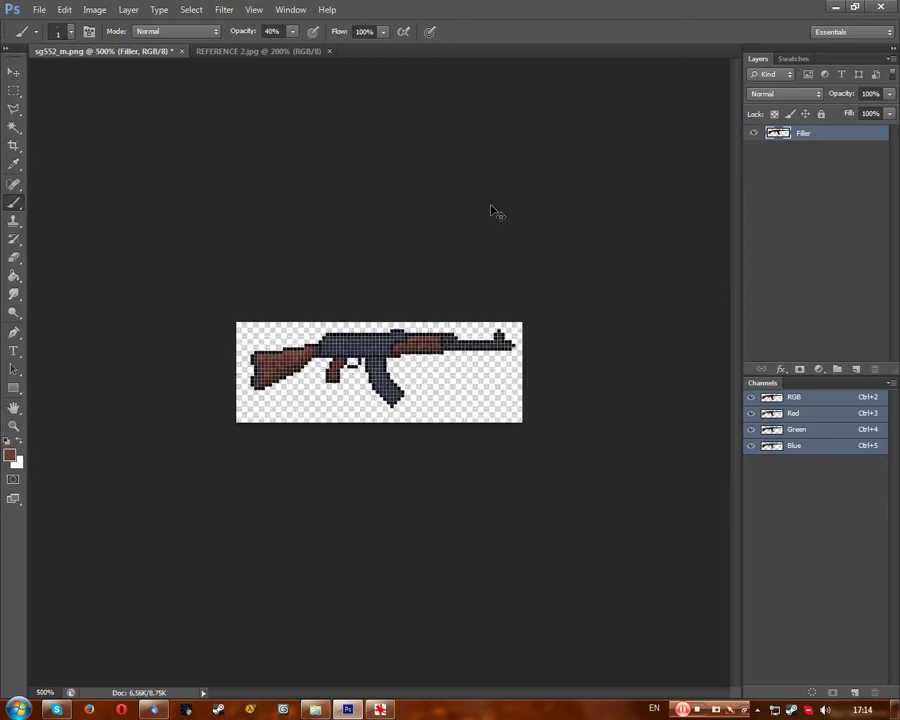
pyautogui.scroll(6, 490, 210)
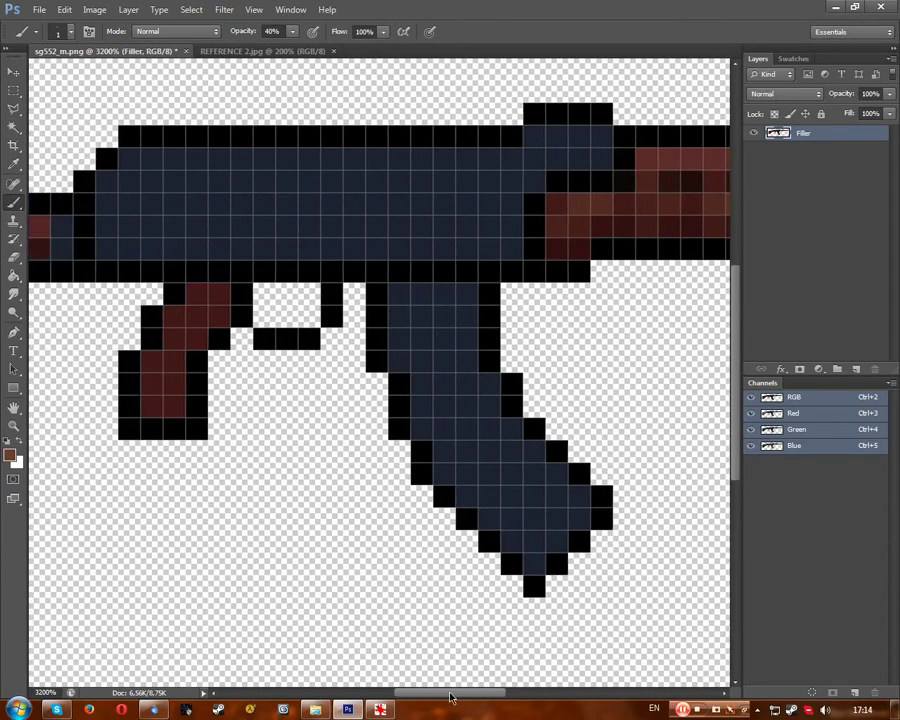
pyautogui.hscroll(-3, 300, 300)
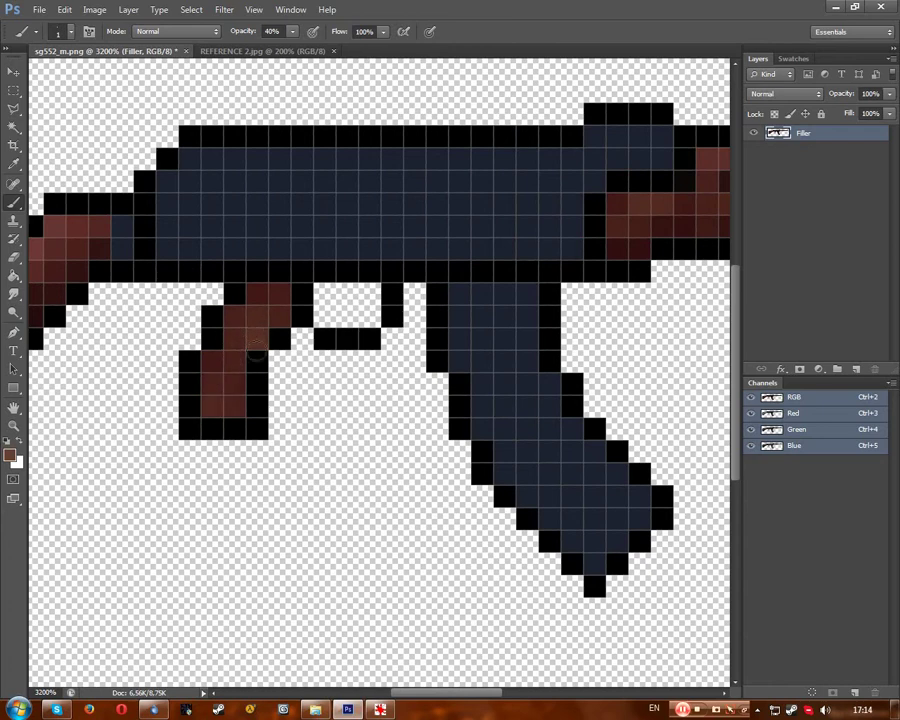
# Sample a dark red from the handguard and pencil a shadow down the rear edge of the pistol grip.
pyautogui.scroll(-6, 412, 366)
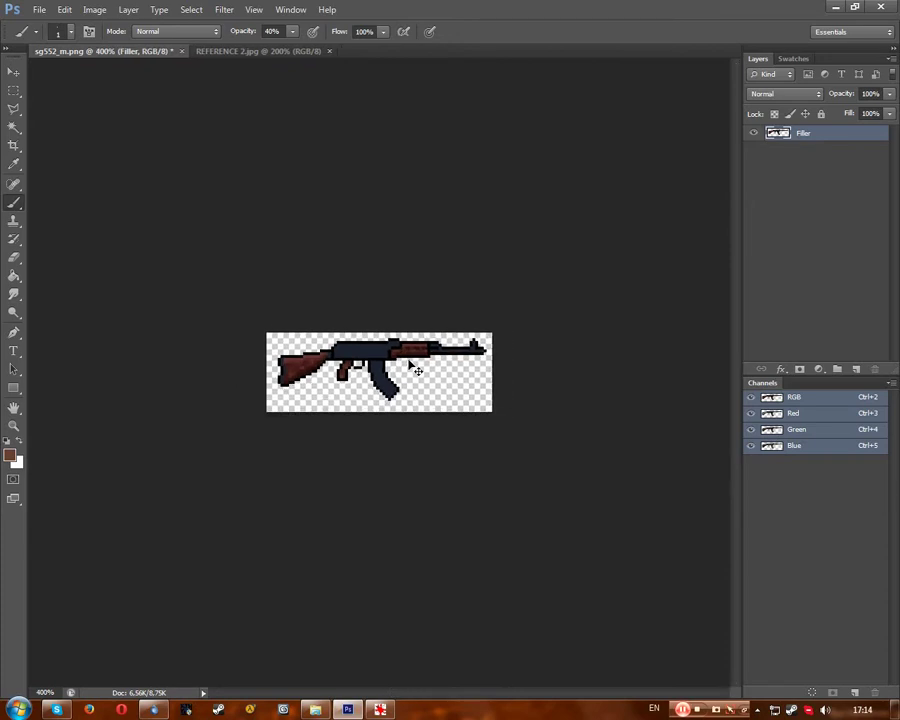
pyautogui.scroll(3, 410, 364)
pyautogui.scroll(2, 412, 368)
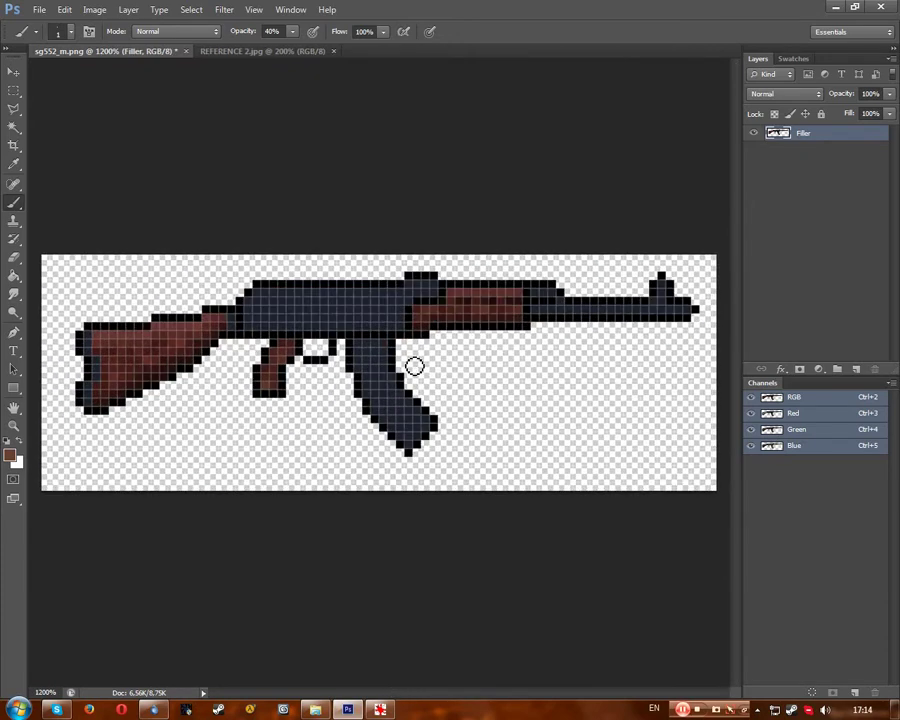
pyautogui.click(14, 164)
pyautogui.click(467, 313)
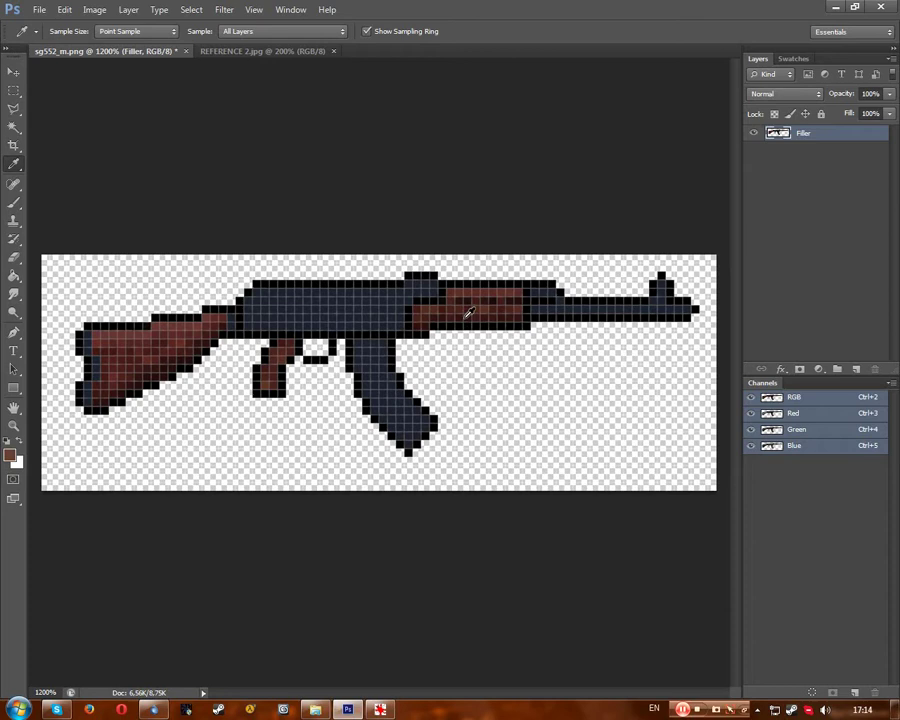
pyautogui.click(14, 202)
pyautogui.rightClick(14, 202)
pyautogui.click(64, 219)
pyautogui.hotkey('ctrl', '+')
pyautogui.hotkey('ctrl', '+')
pyautogui.hotkey('ctrl', '+')
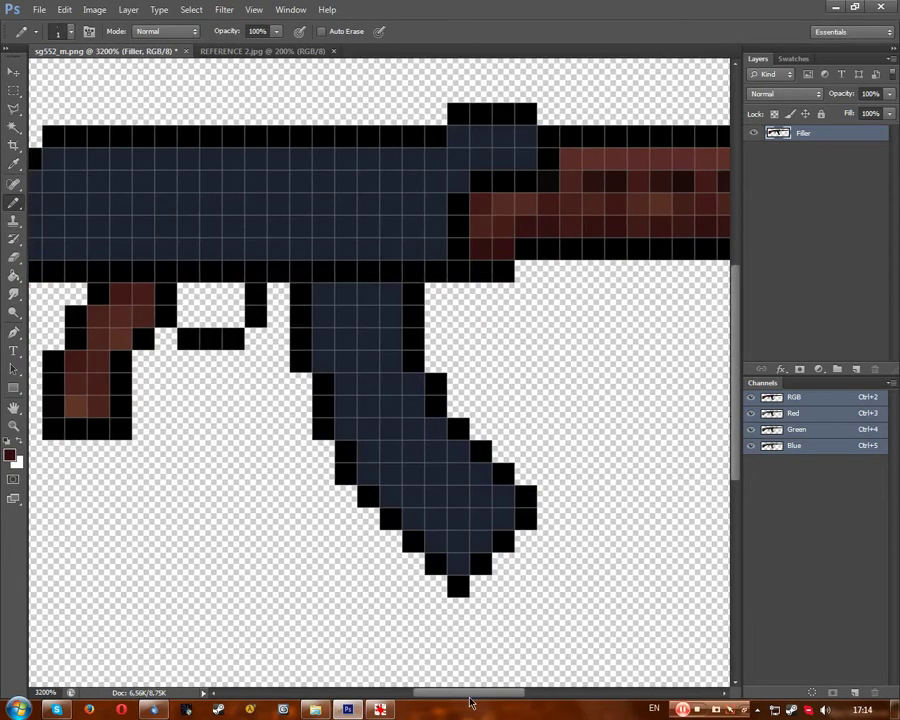
pyautogui.hscroll(-4, 368, 342)
pyautogui.hscroll(2, 368, 342)
pyautogui.click(298, 312)
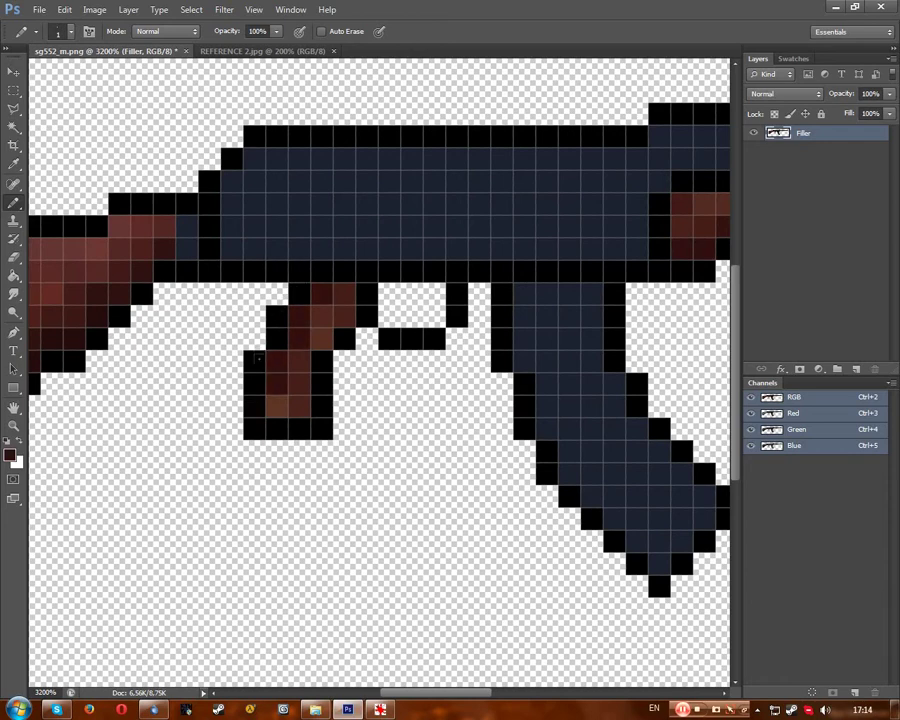
pyautogui.click(276, 407)
pyautogui.scroll(-8, 535, 327)
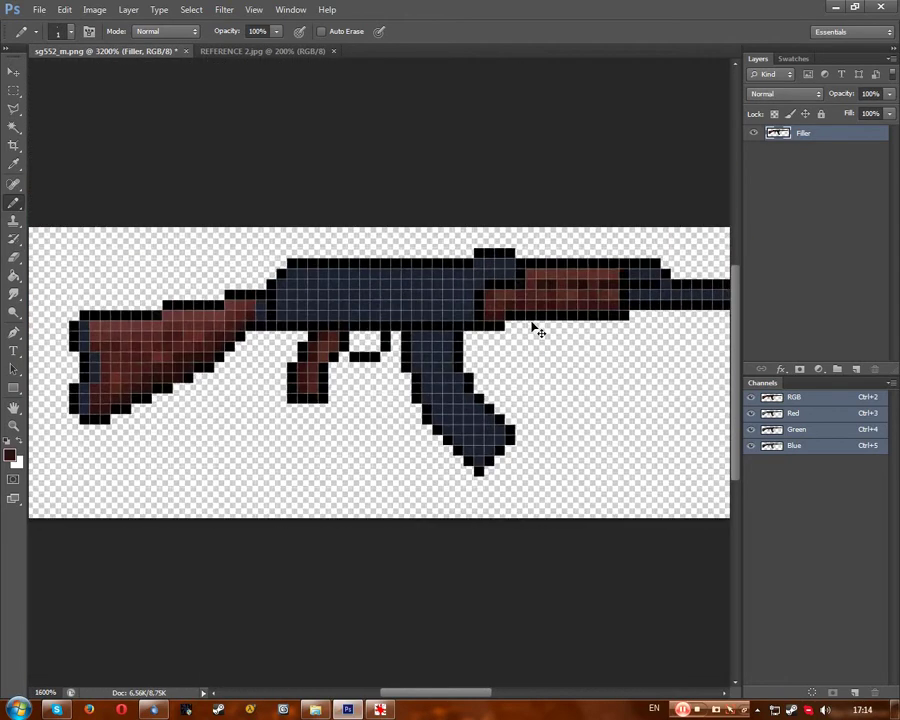
# Examine the whole rifle sprite and the full rifle in REFERENCE 2.jpg to compare their metal parts.
pyautogui.scroll(-1, 535, 327)
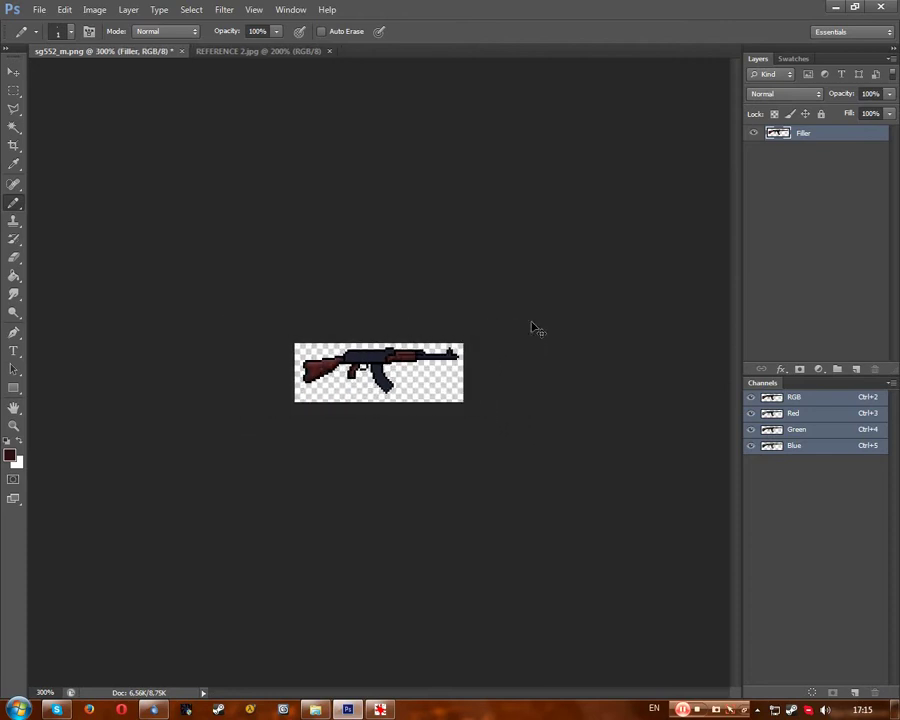
pyautogui.scroll(6, 531, 322)
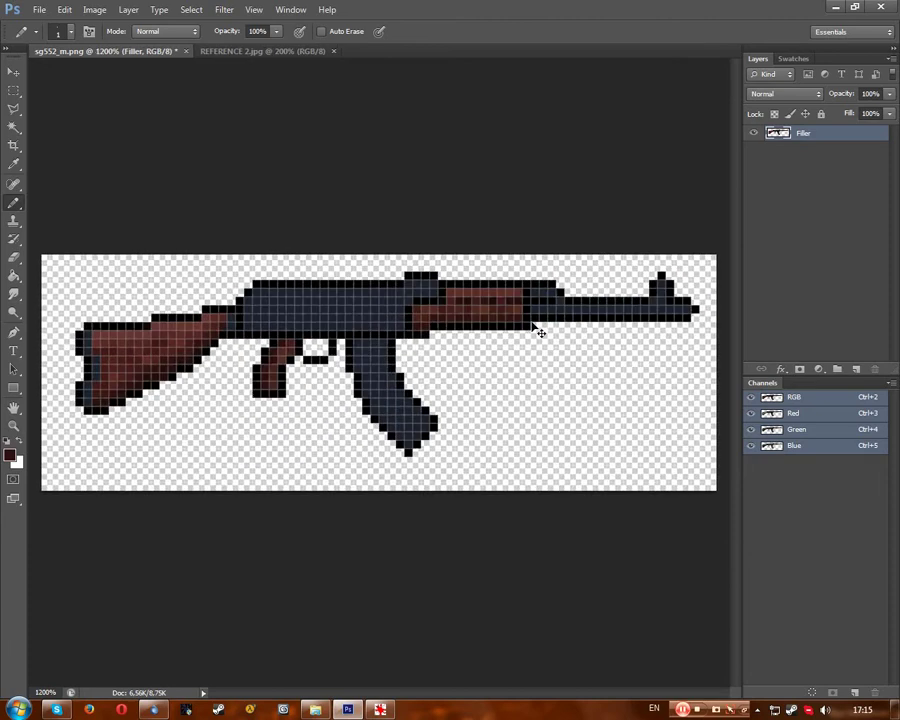
pyautogui.scroll(1, 538, 331)
pyautogui.moveTo(478, 692); pyautogui.dragTo(438, 697)
pyautogui.rightClick(380, 709)
pyautogui.click(370, 670)
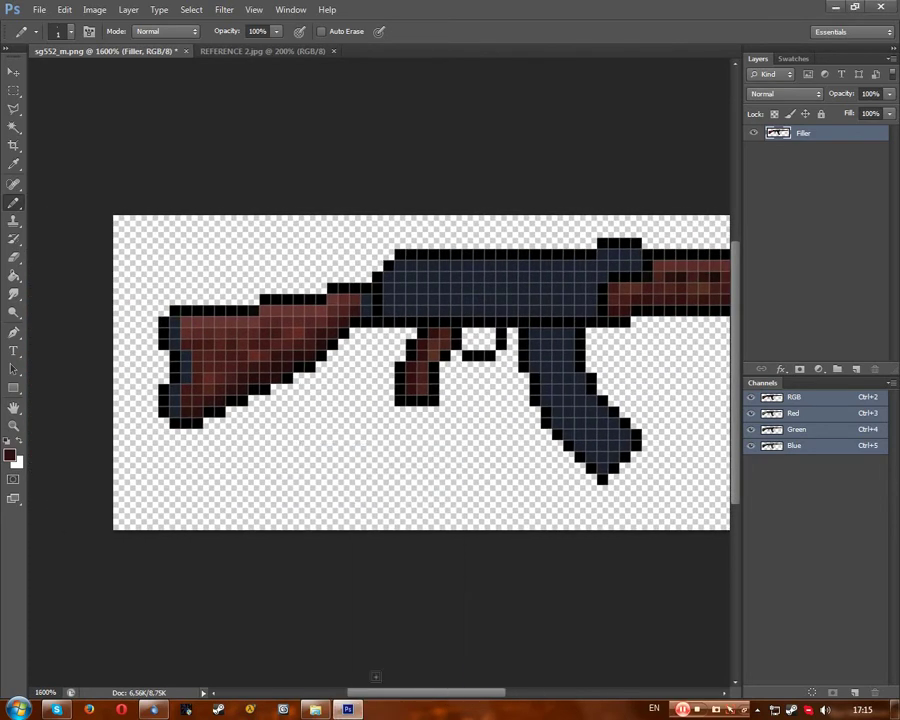
pyautogui.click(281, 52)
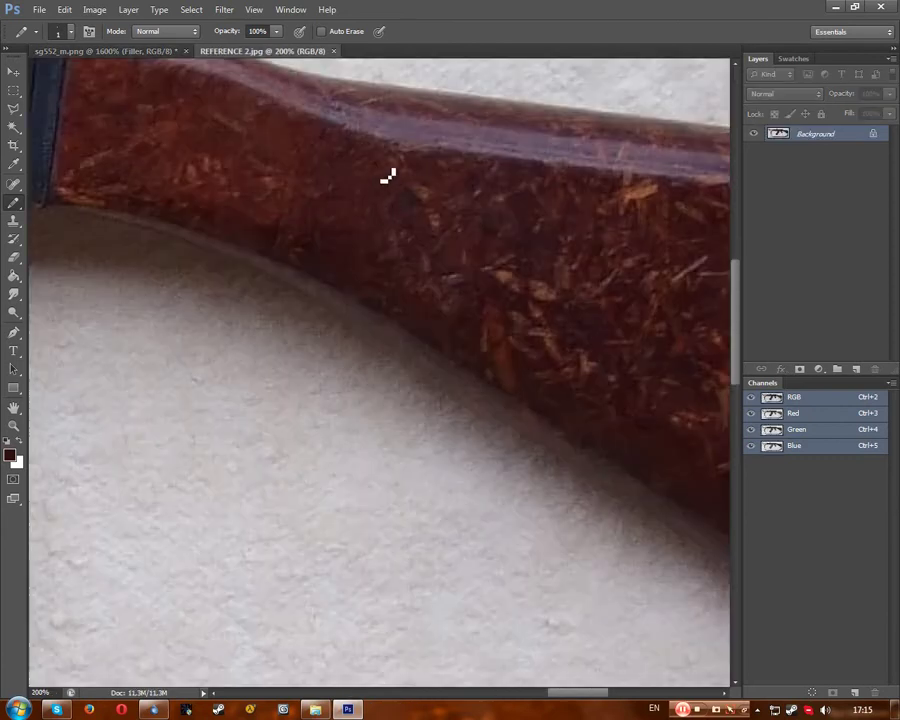
pyautogui.scroll(-4, 388, 175)
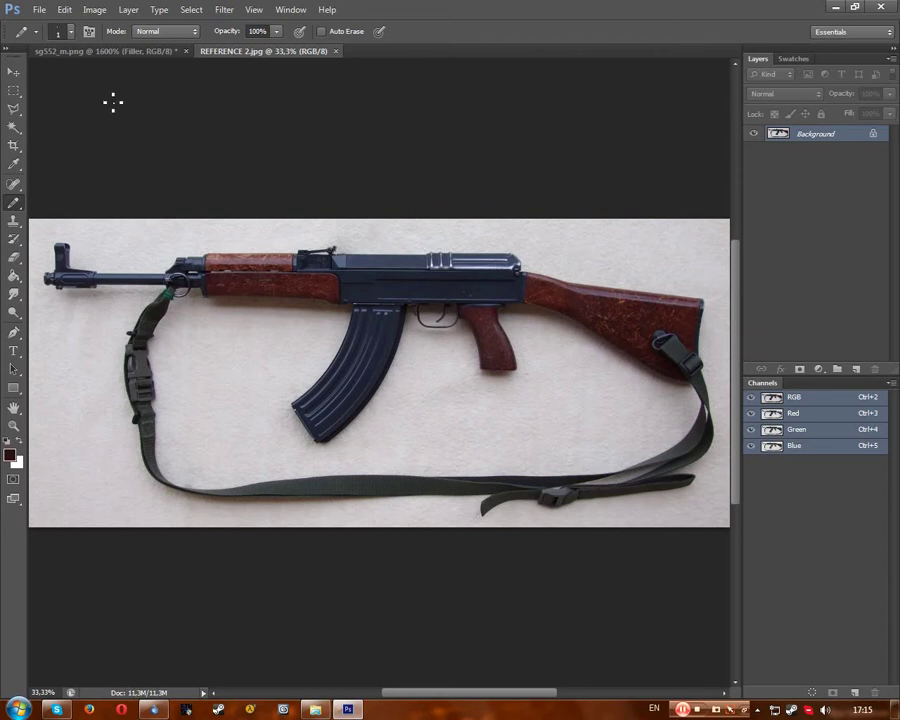
pyautogui.click(118, 50)
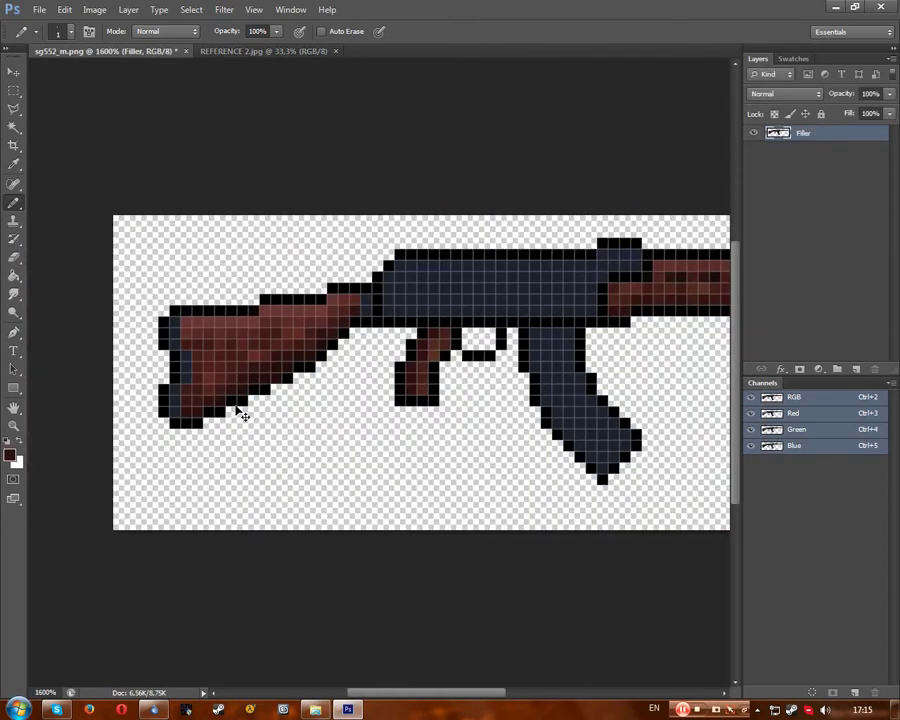
# Sample a blue-grey highlight from the barrel in REFERENCE 2.jpg and pencil it onto the uppermost pixels of the sprite's butt plate and stock collar.
pyautogui.hotkey('ctrl', '+')
pyautogui.click(258, 50)
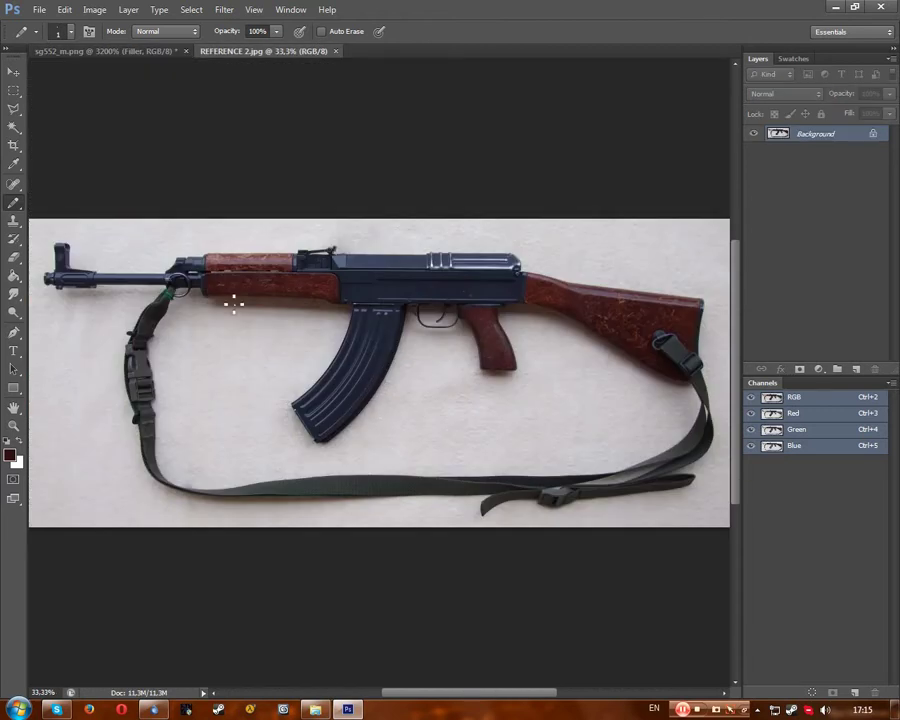
pyautogui.press('i')
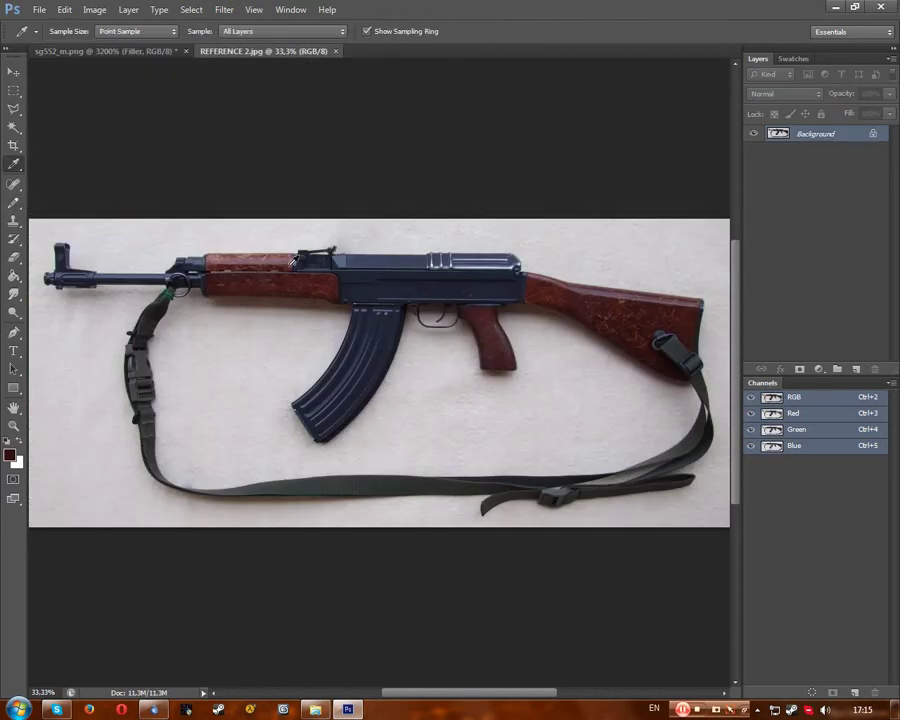
pyautogui.click(128, 272)
pyautogui.click(85, 49)
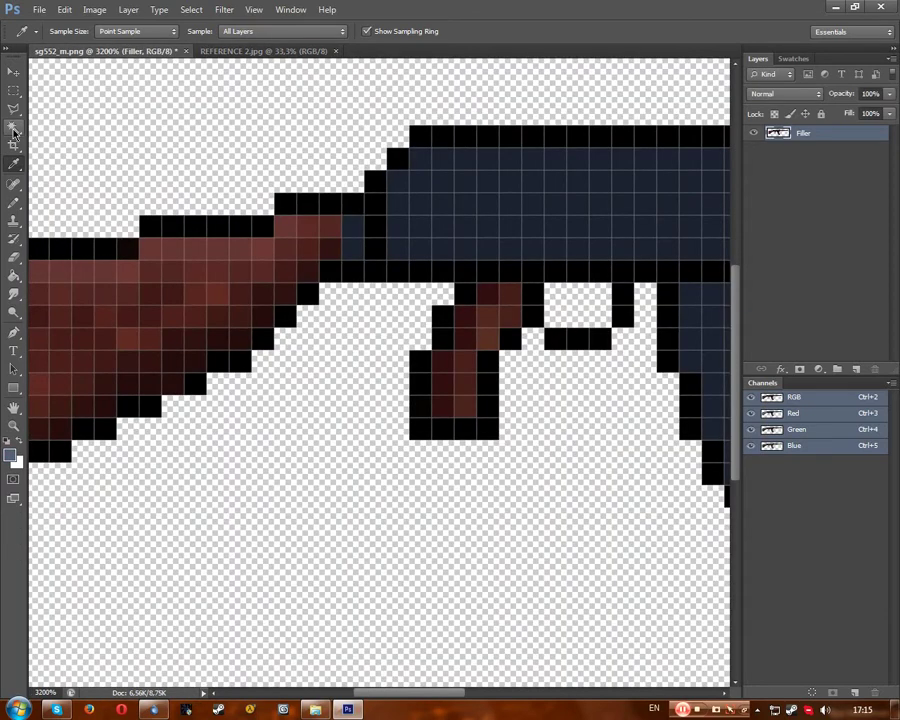
pyautogui.moveTo(425, 693); pyautogui.dragTo(380, 693)
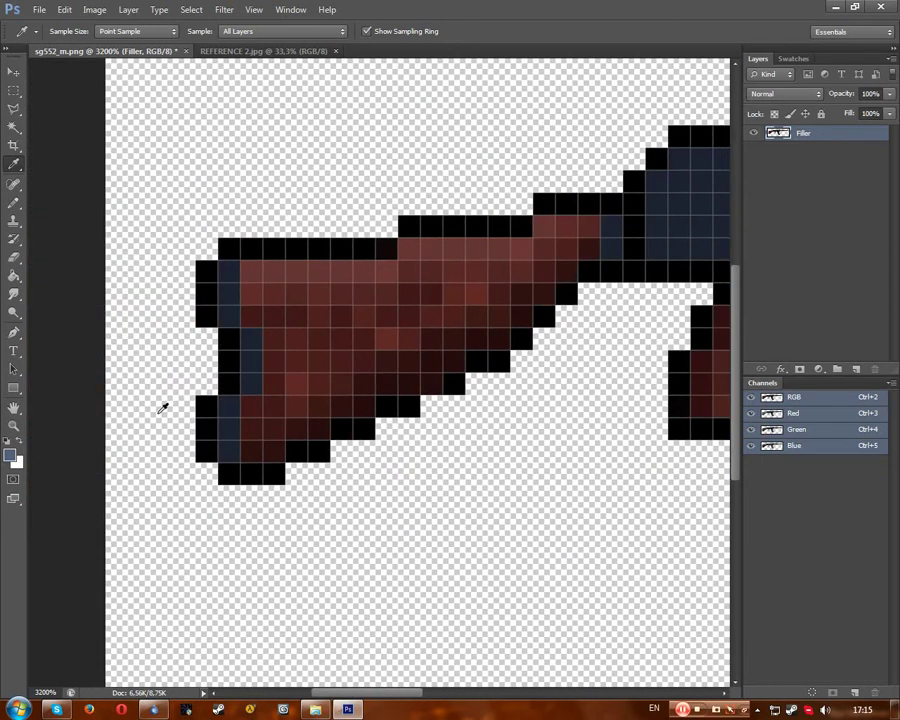
pyautogui.click(20, 204)
pyautogui.click(229, 270)
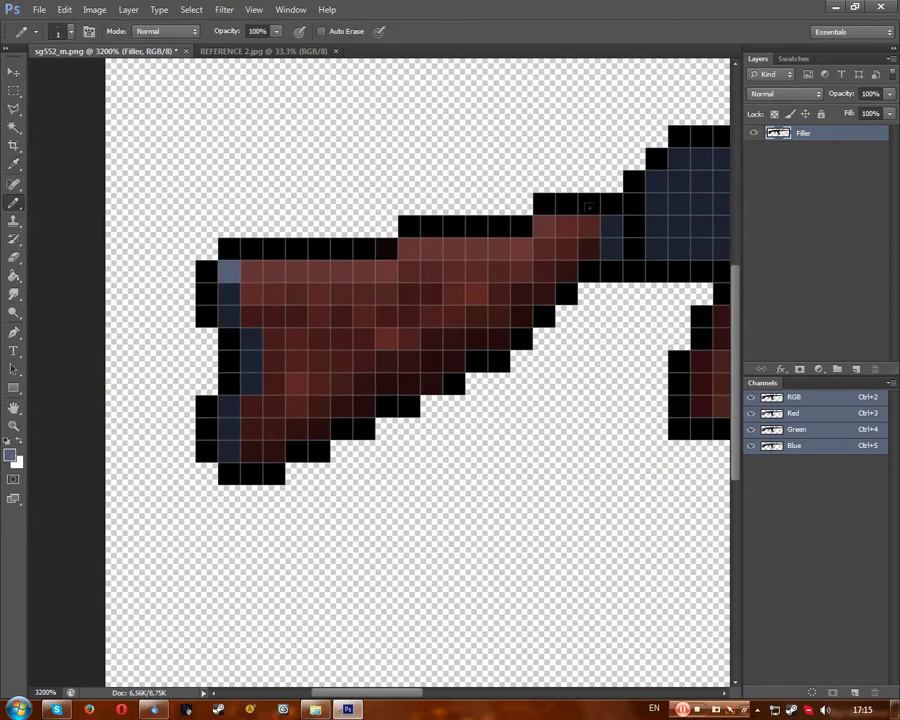
pyautogui.click(611, 227)
# Pencil the same blue-grey highlight onto the front sight and along the metal block just ahead of the handguard.
pyautogui.moveTo(419, 694); pyautogui.dragTo(600, 690)
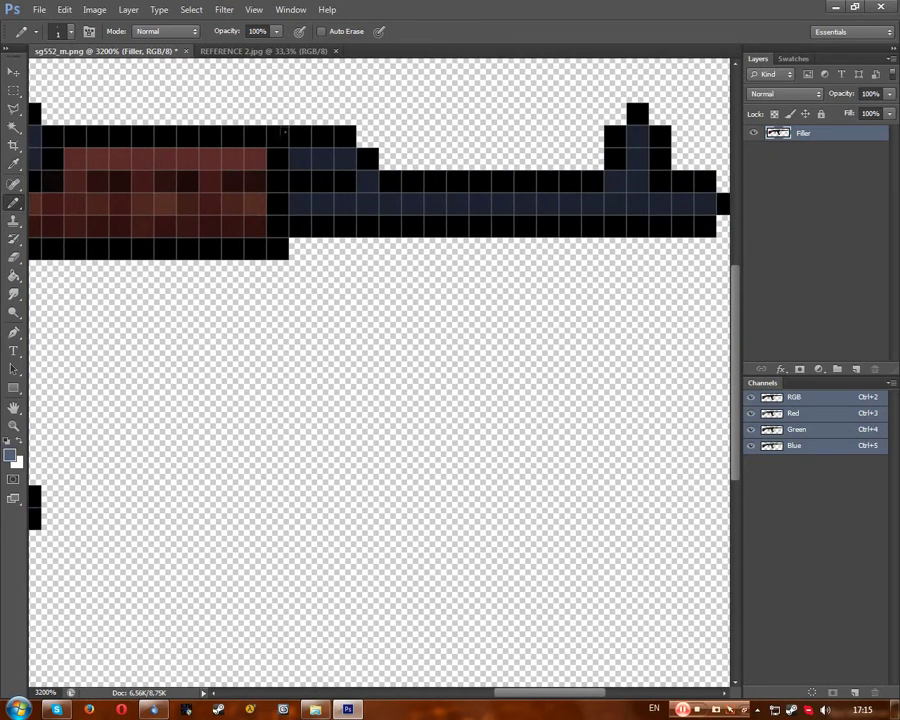
pyautogui.click(637, 135)
pyautogui.moveTo(296, 157); pyautogui.dragTo(345, 157)
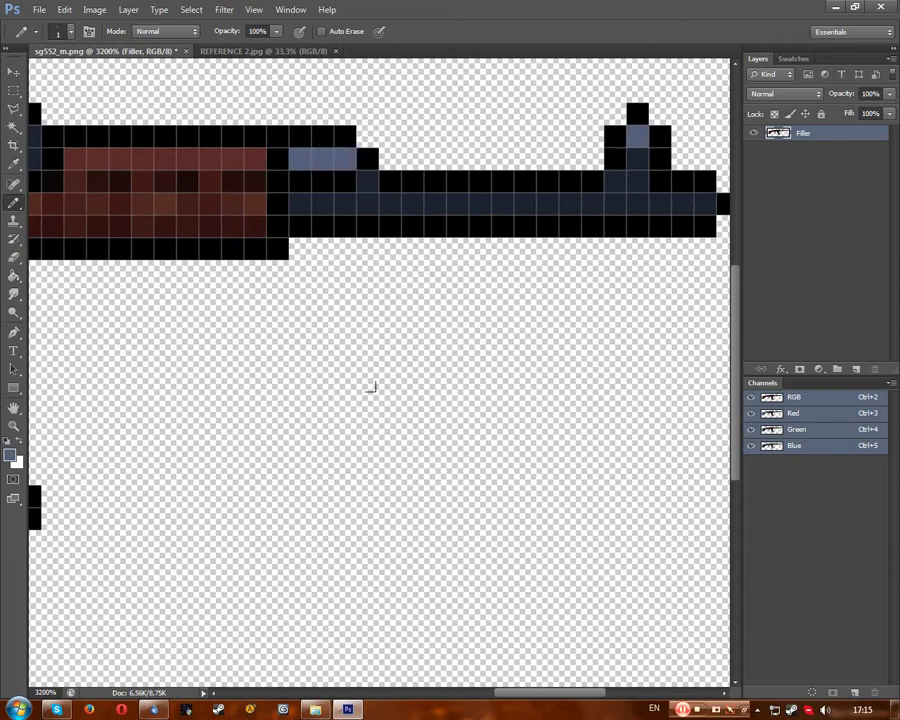
pyautogui.moveTo(530, 703)
pyautogui.mouseDown()
pyautogui.moveTo(496, 693)
pyautogui.moveTo(520, 693)
pyautogui.mouseUp()
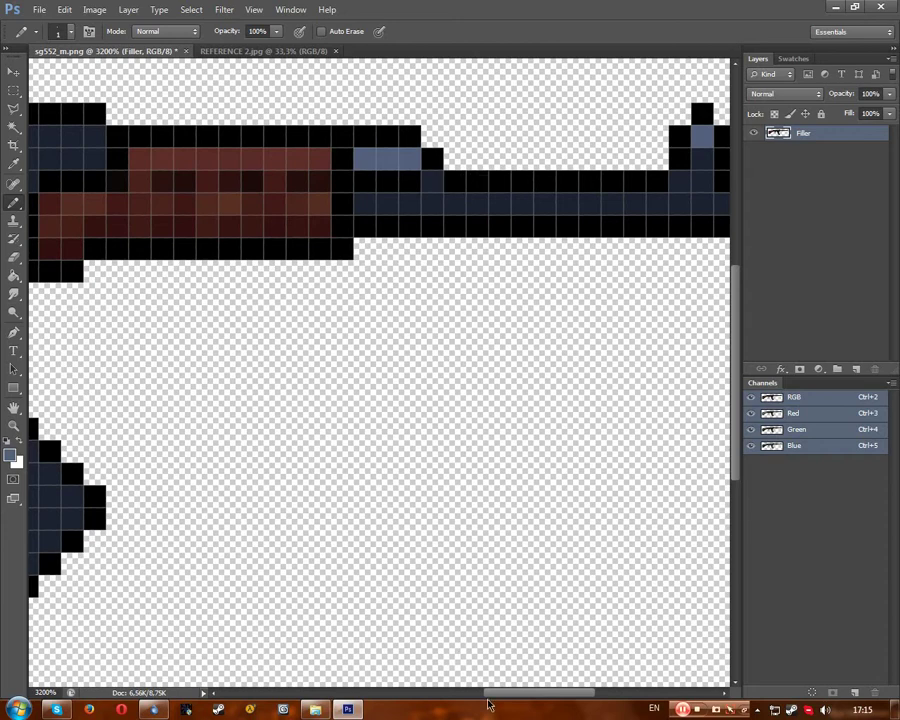
pyautogui.moveTo(519, 698); pyautogui.dragTo(340, 690)
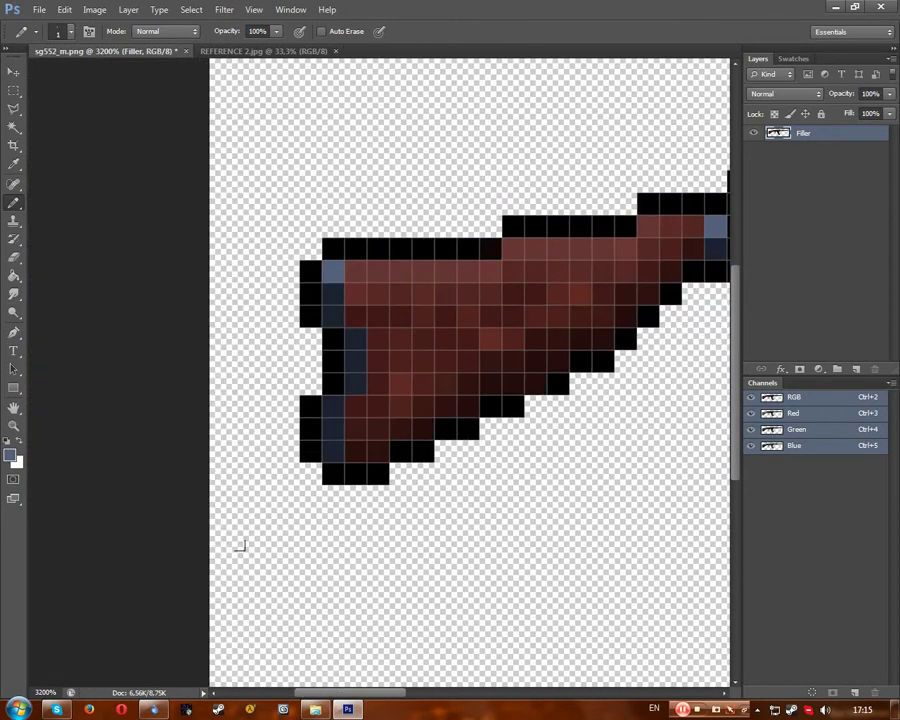
pyautogui.click(10, 452)
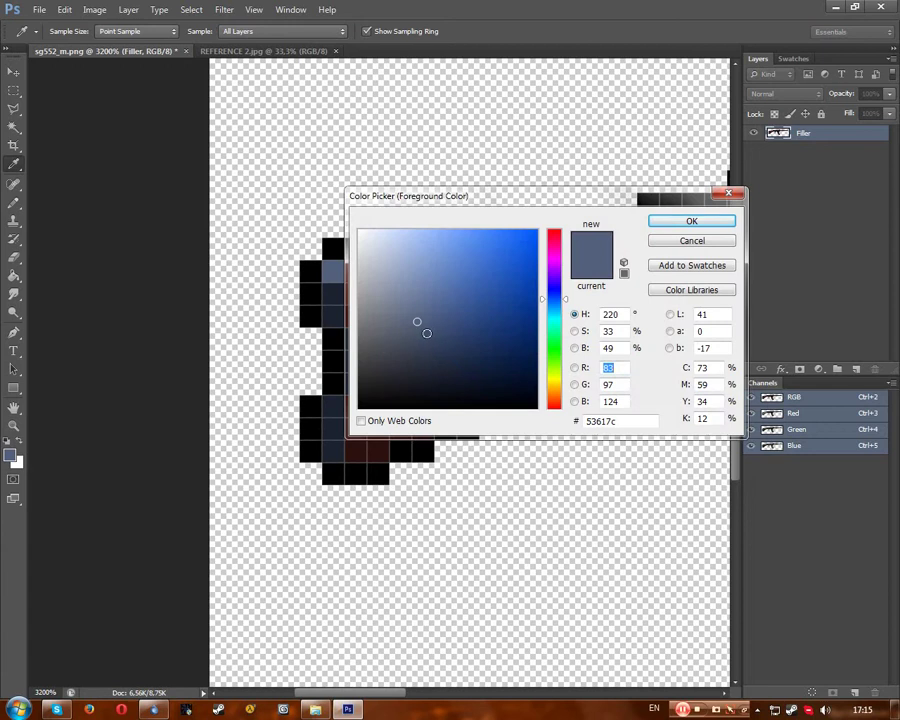
pyautogui.click(427, 333)
pyautogui.click(691, 221)
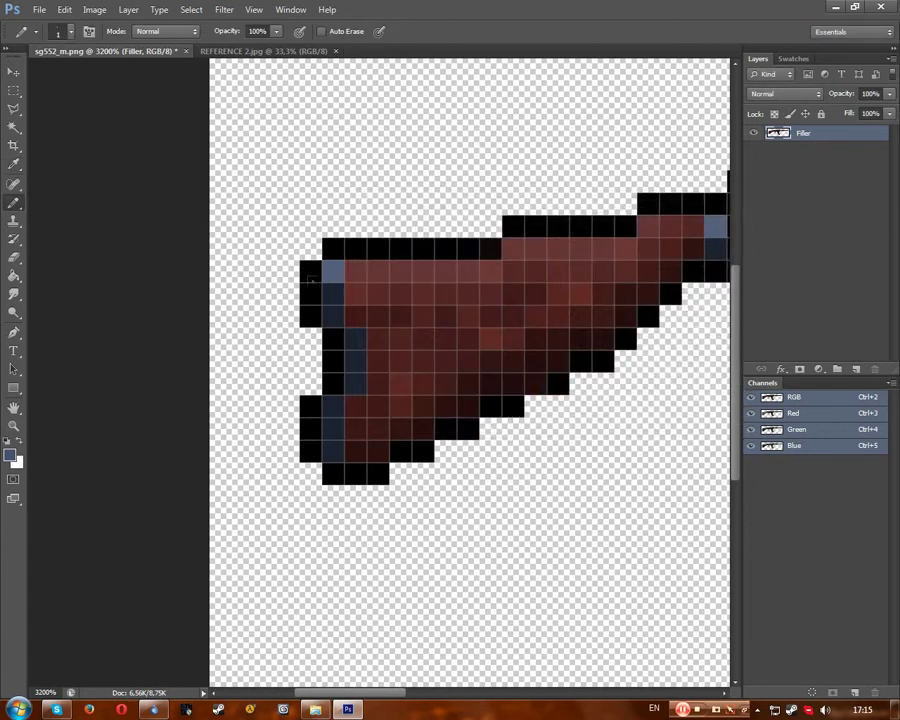
pyautogui.click(333, 293)
pyautogui.hotkey('ctrl', 'z')
# Set the foreground colour to dark blue #232f48 and pencil one pixel below the highlights on the butt plate and stock collar.
pyautogui.click(10, 456)
pyautogui.click(451, 358)
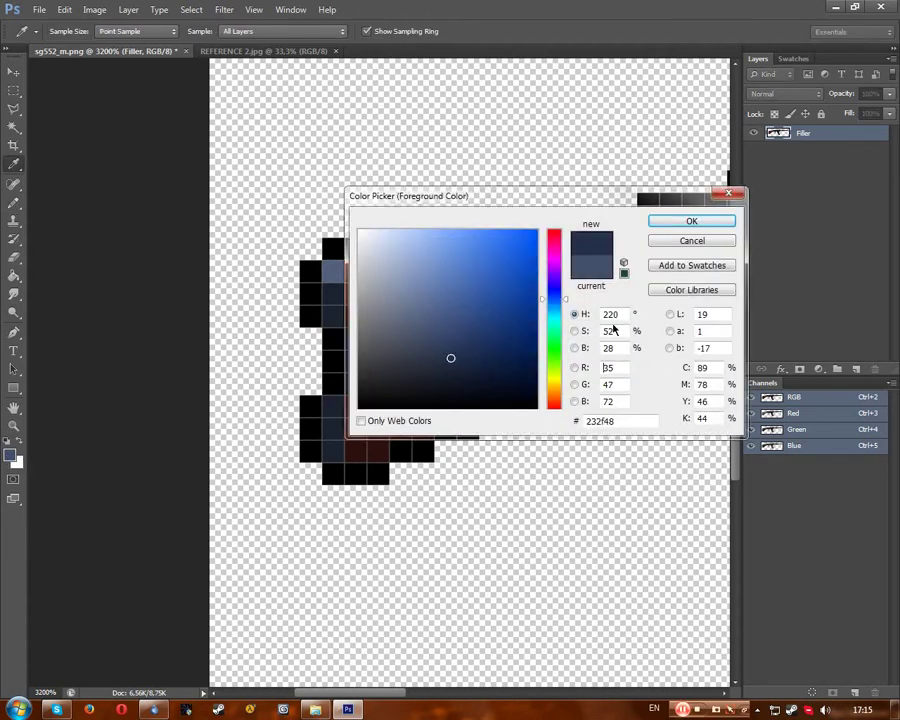
pyautogui.click(691, 221)
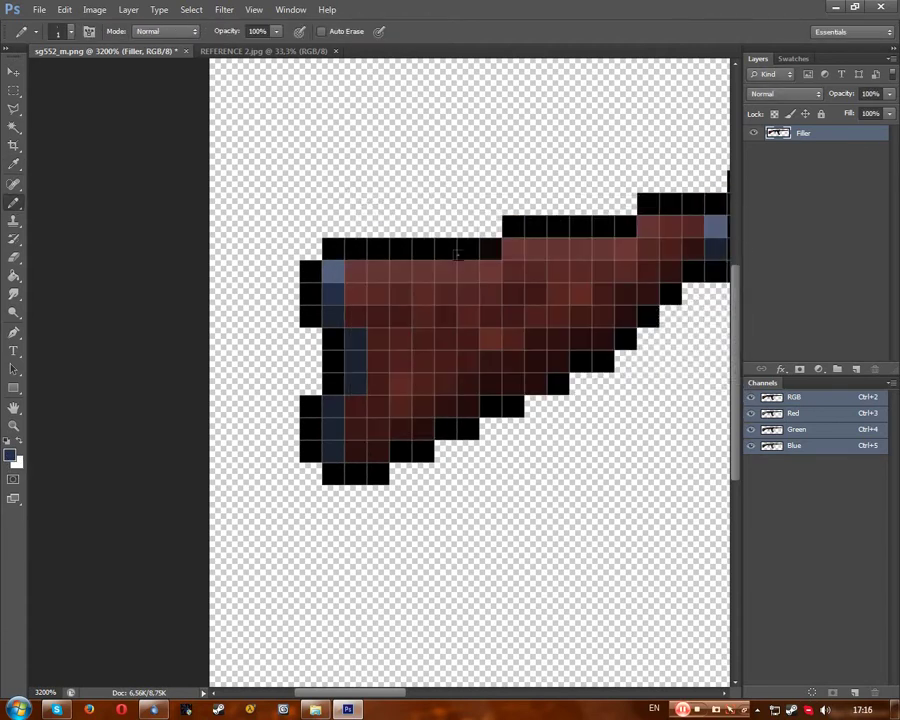
pyautogui.hotkey('ctrl', 'z')
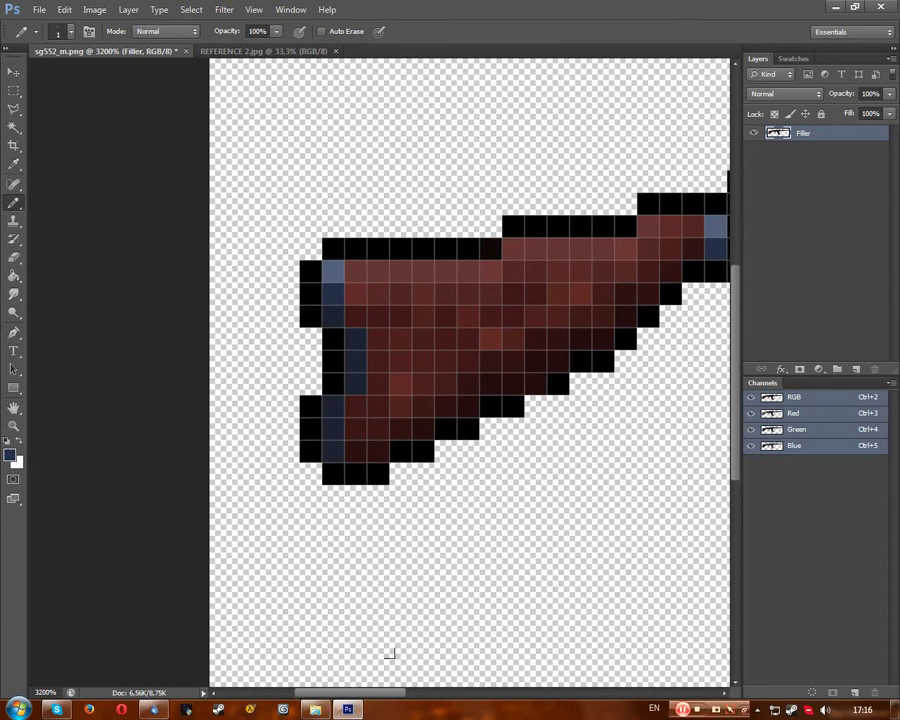
# Sample the sprite's navy metal colour and darken it to #121620 as the pencil's shadow colour.
pyautogui.moveTo(390, 693); pyautogui.dragTo(404, 693)
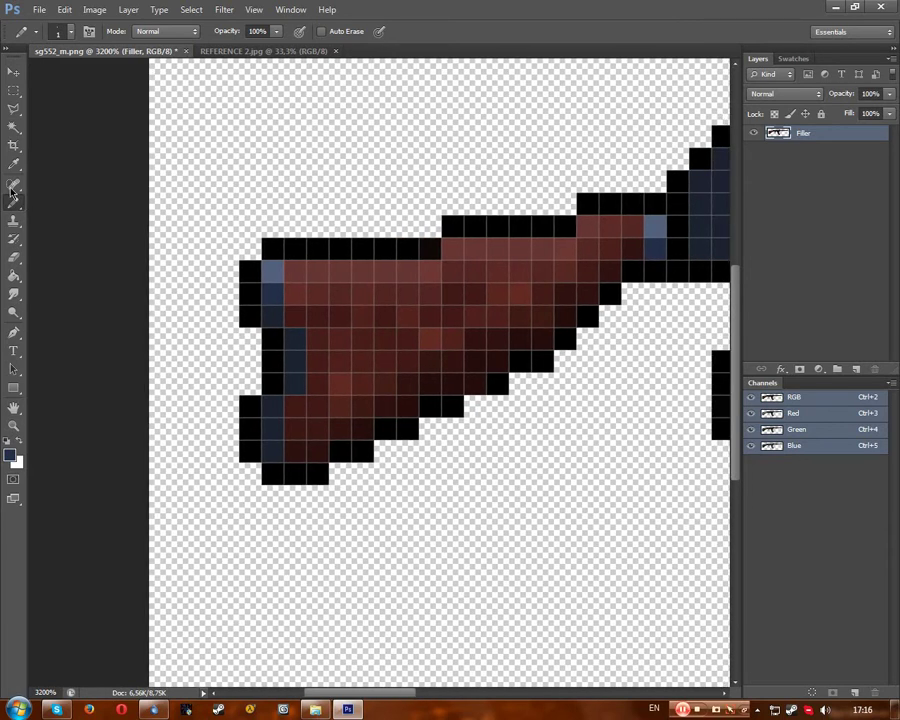
pyautogui.click(13, 163)
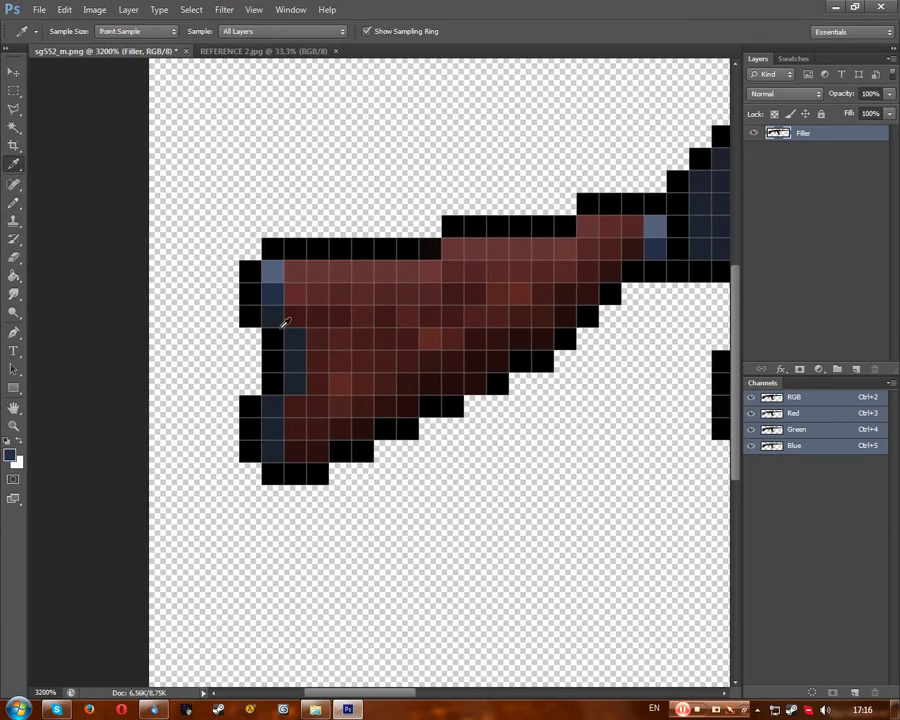
pyautogui.click(13, 455)
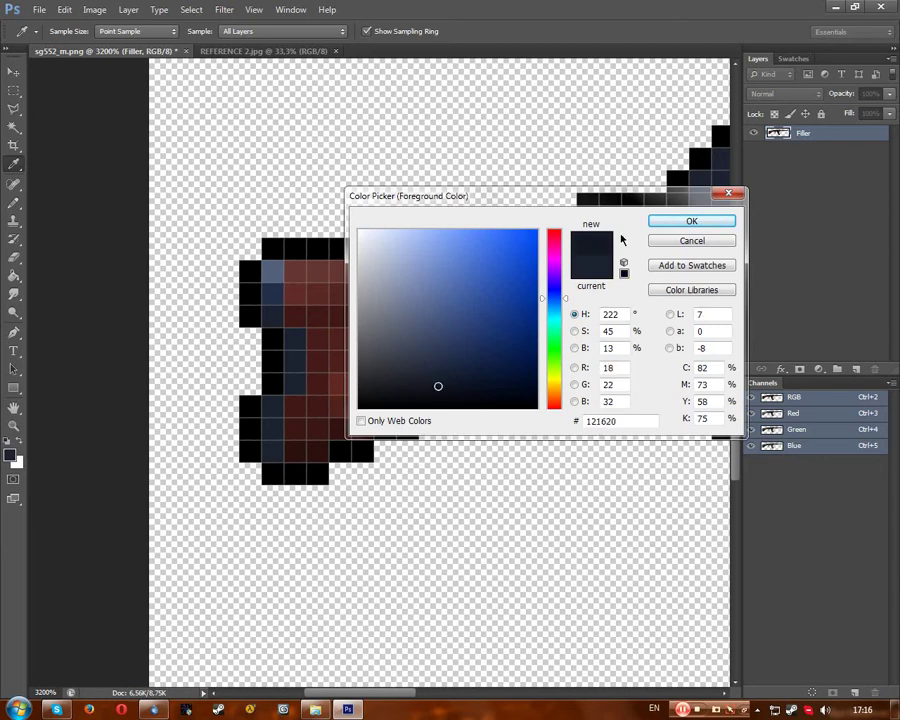
pyautogui.press('Return')
pyautogui.press('b')
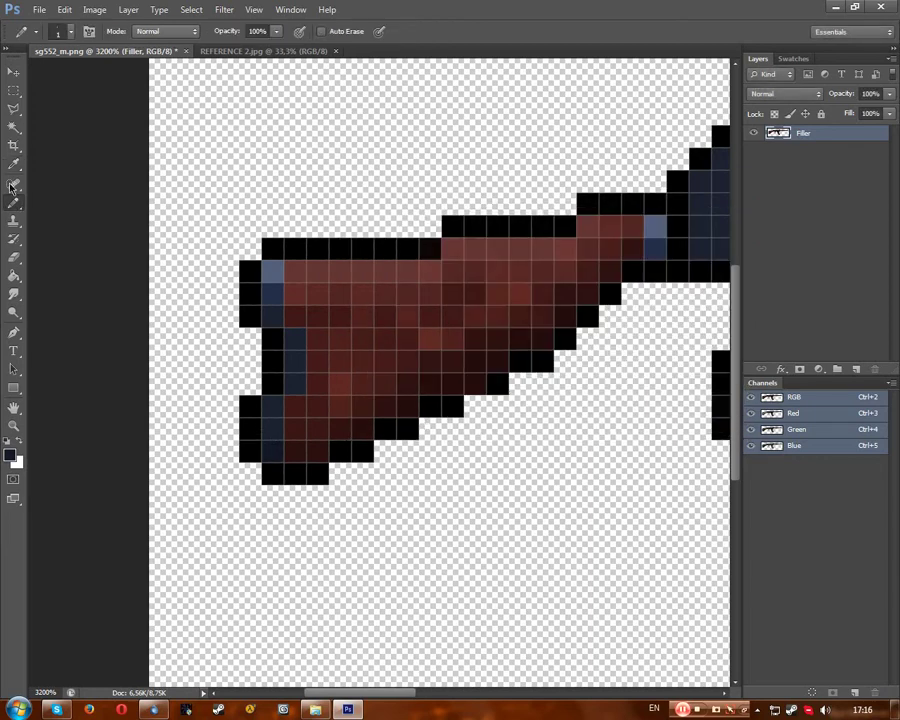
# Examine the whole sprite at smaller scales and compare its receiver and magazine with the rifle in REFERENCE 2.jpg.
pyautogui.click(13, 90)
pyautogui.hotkey('ctrl', '-')
pyautogui.hotkey('ctrl', '-')
pyautogui.hotkey('ctrl', '-')
pyautogui.hotkey('ctrl', '-')
pyautogui.hotkey('ctrl', '-')
pyautogui.hotkey('ctrl', '-')
pyautogui.hotkey('ctrl', '-')
pyautogui.hotkey('ctrl', '-')
pyautogui.hotkey('ctrl', '-')
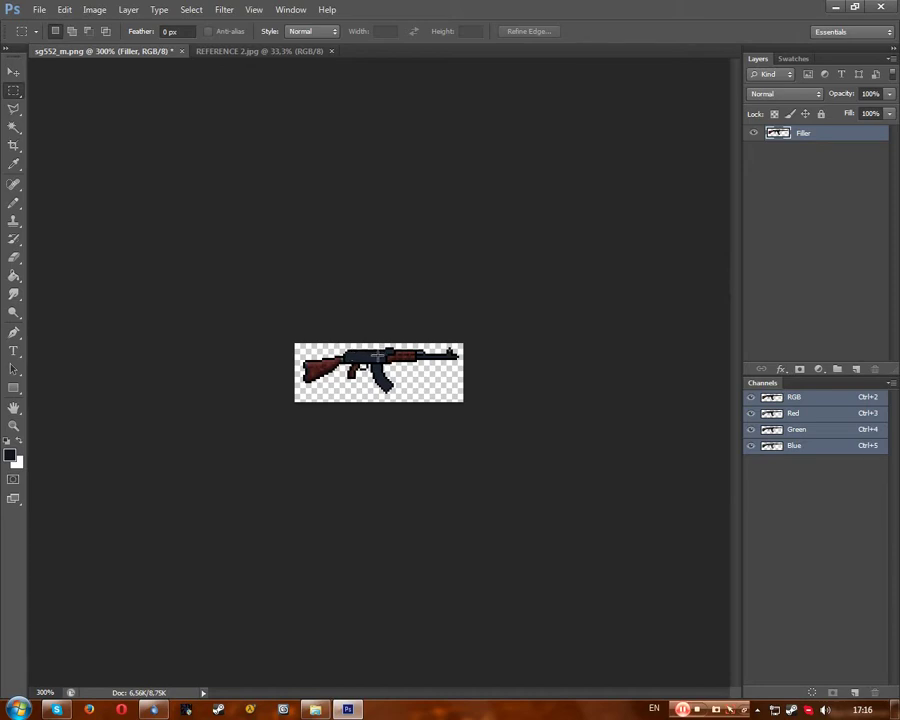
pyautogui.click(262, 51)
pyautogui.click(140, 52)
pyautogui.hotkey('ctrl', '+')
pyautogui.hotkey('ctrl', '+')
pyautogui.hotkey('ctrl', '+')
pyautogui.hotkey('ctrl', '+')
pyautogui.hotkey('ctrl', '+')
pyautogui.hotkey('ctrl', '+')
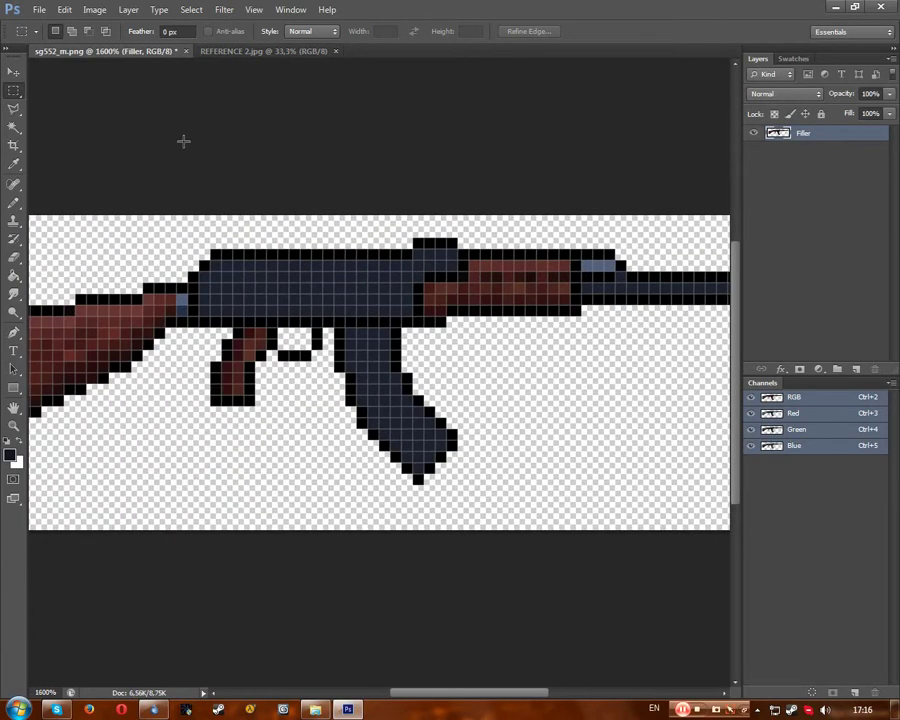
pyautogui.click(278, 52)
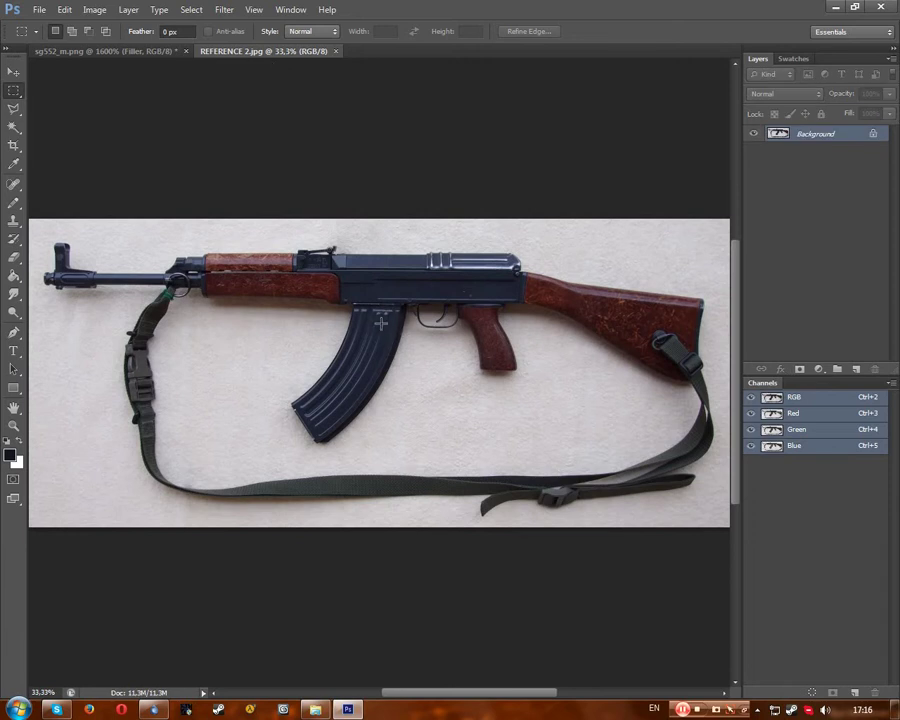
pyautogui.click(121, 53)
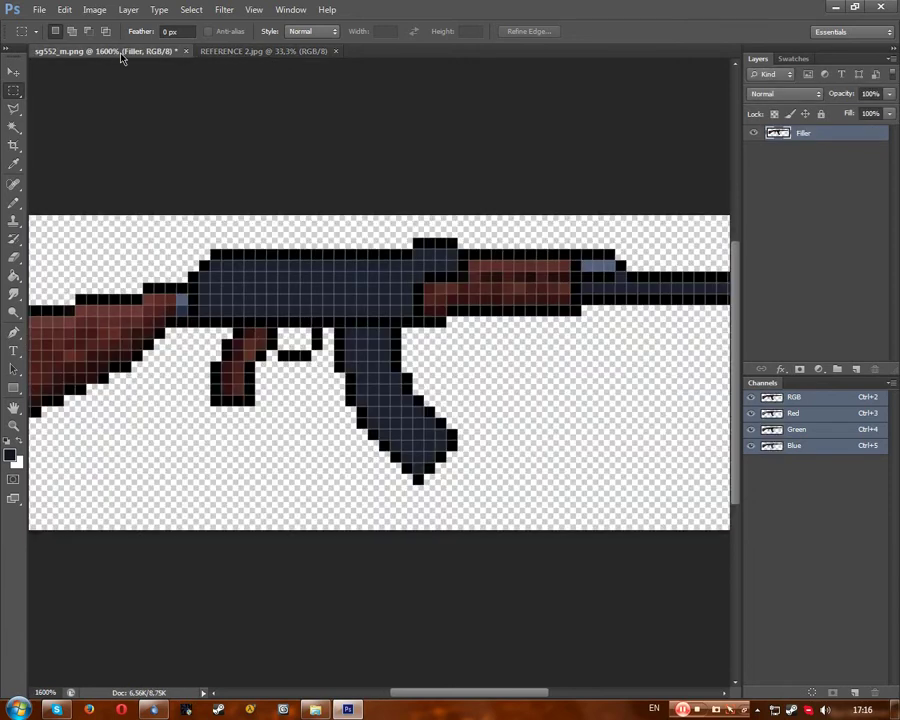
# Pencil dark #121620 grooves down the length of the sprite's magazine and check them on the whole sprite.
pyautogui.hotkey('ctrl', '+')
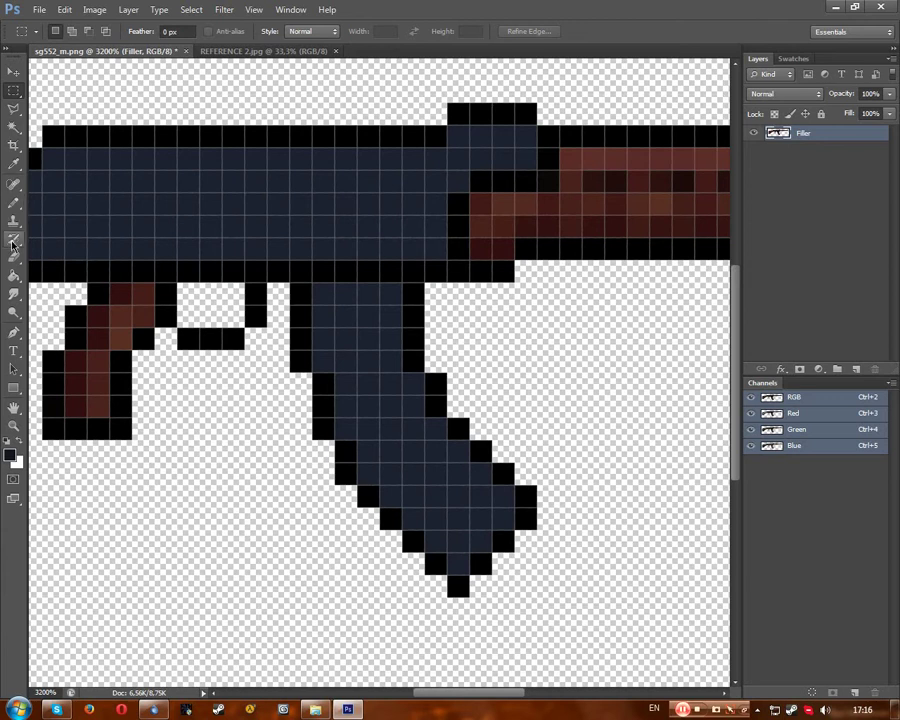
pyautogui.click(13, 203)
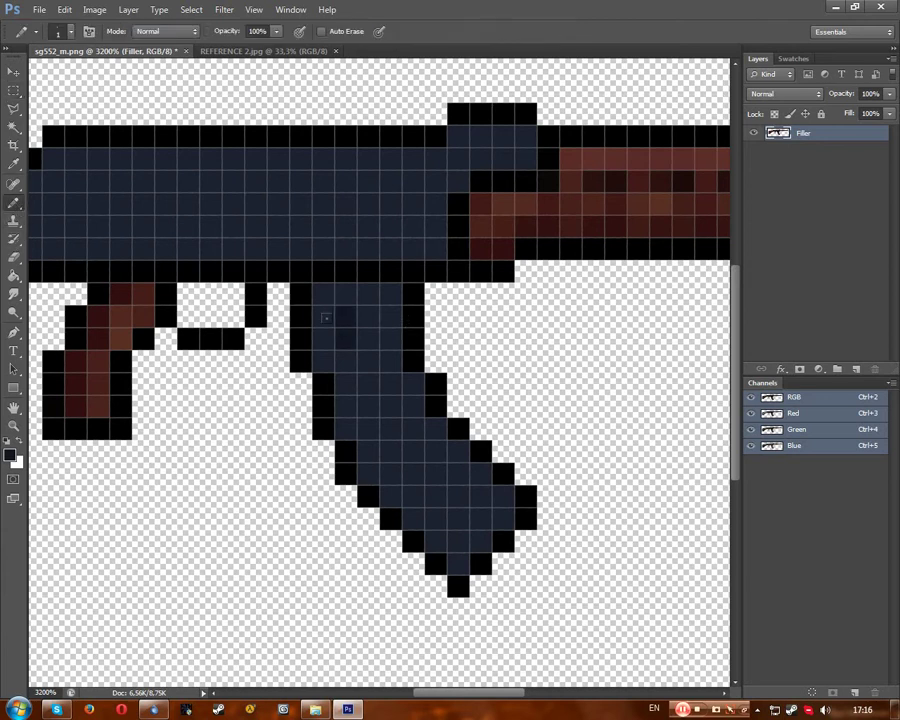
pyautogui.click(368, 384)
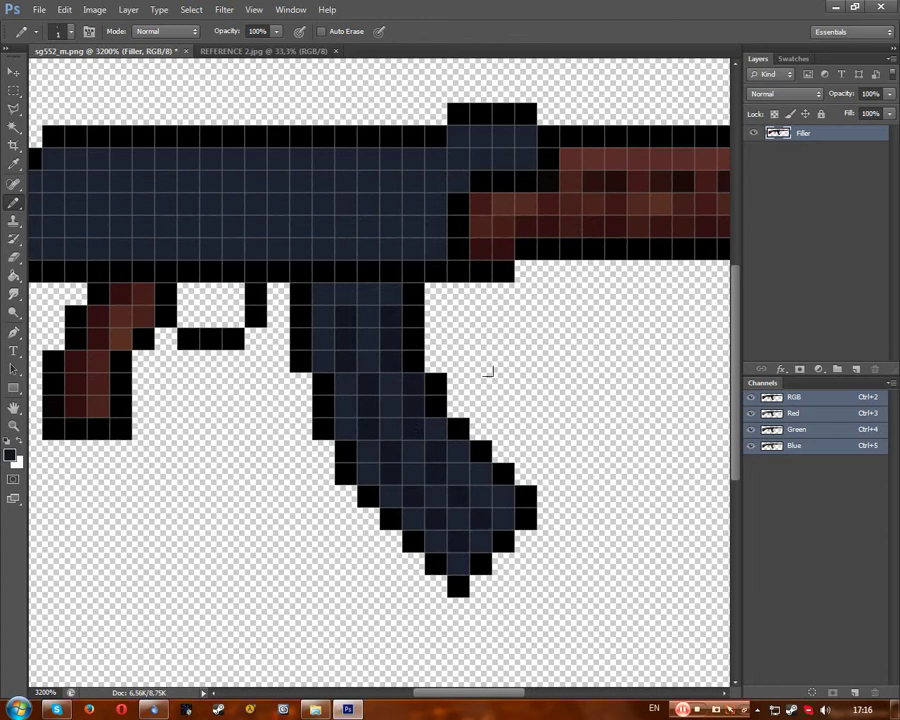
pyautogui.scroll(-8, 500, 388)
pyautogui.scroll(-1, 509, 394)
pyautogui.scroll(7, 507, 392)
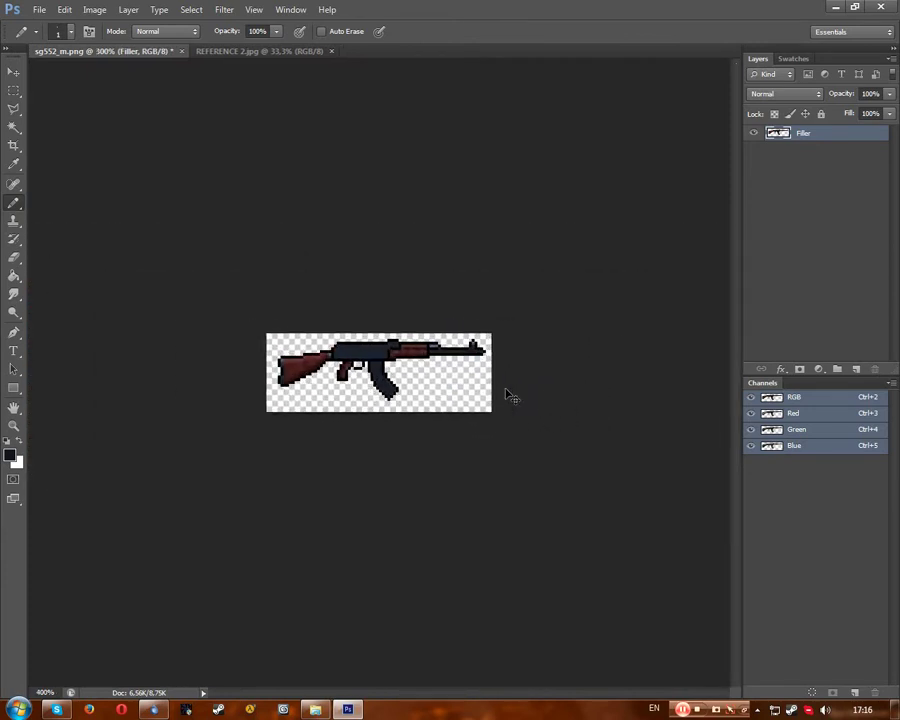
pyautogui.scroll(1, 509, 396)
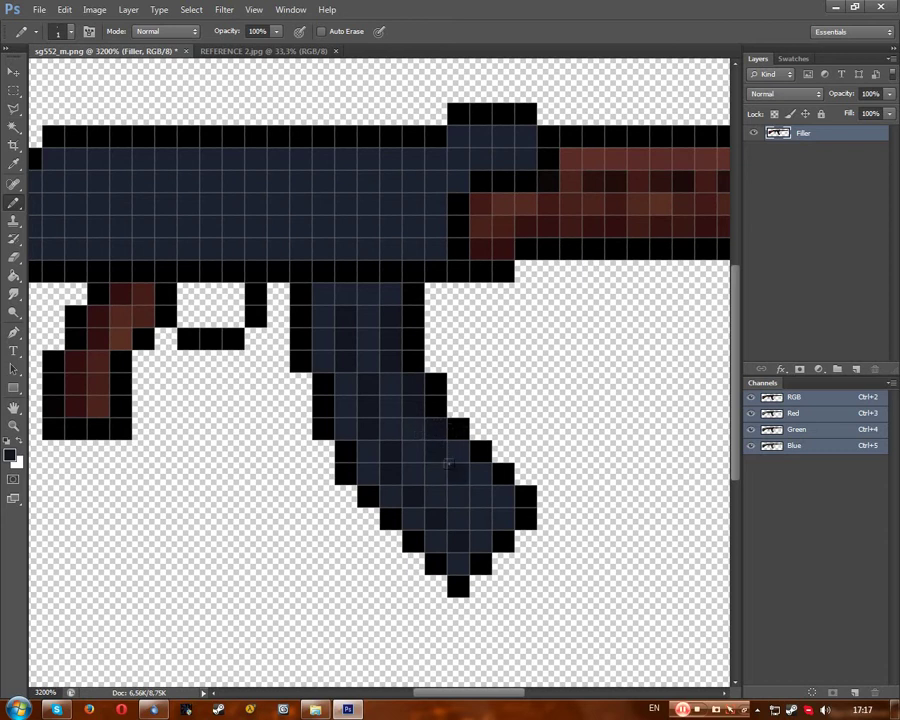
pyautogui.scroll(-6, 564, 453)
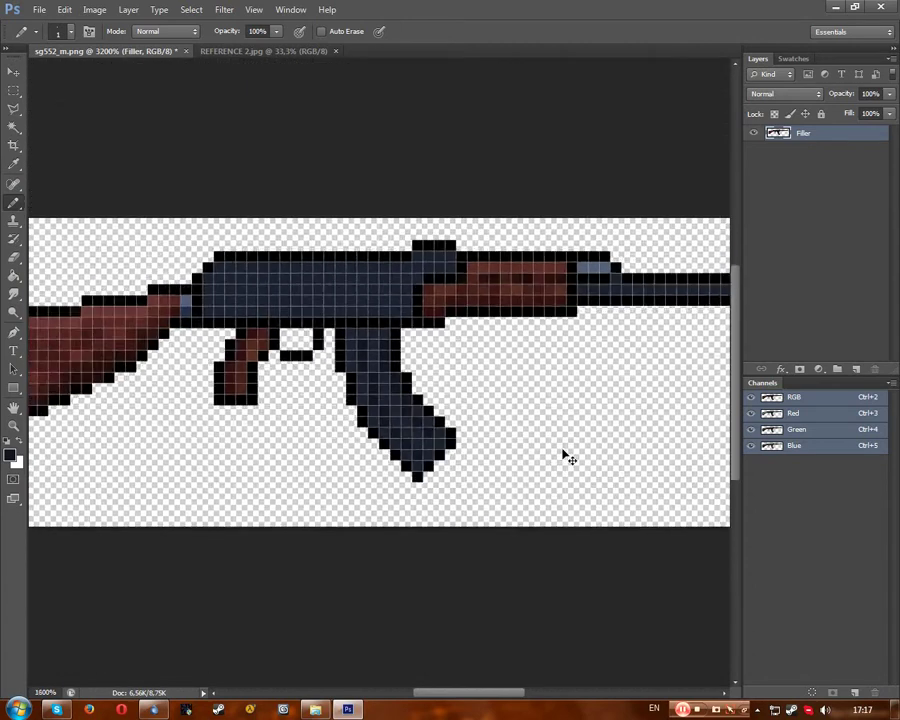
pyautogui.scroll(-3, 564, 455)
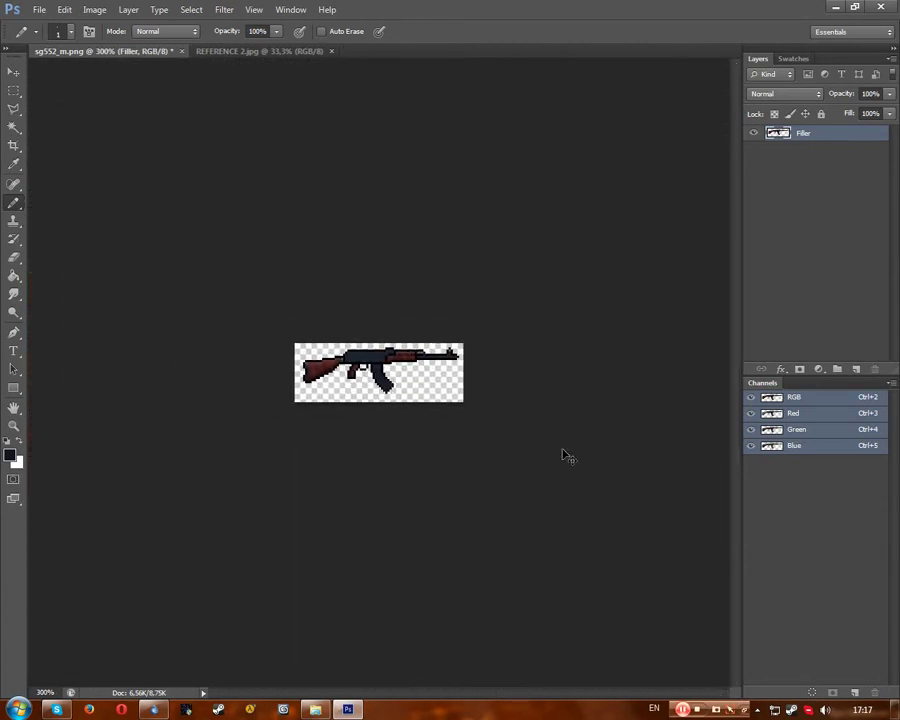
# Examine the dark grooves on the sprite's magazine both close up and at whole-sprite scale.
pyautogui.scroll(6, 564, 455)
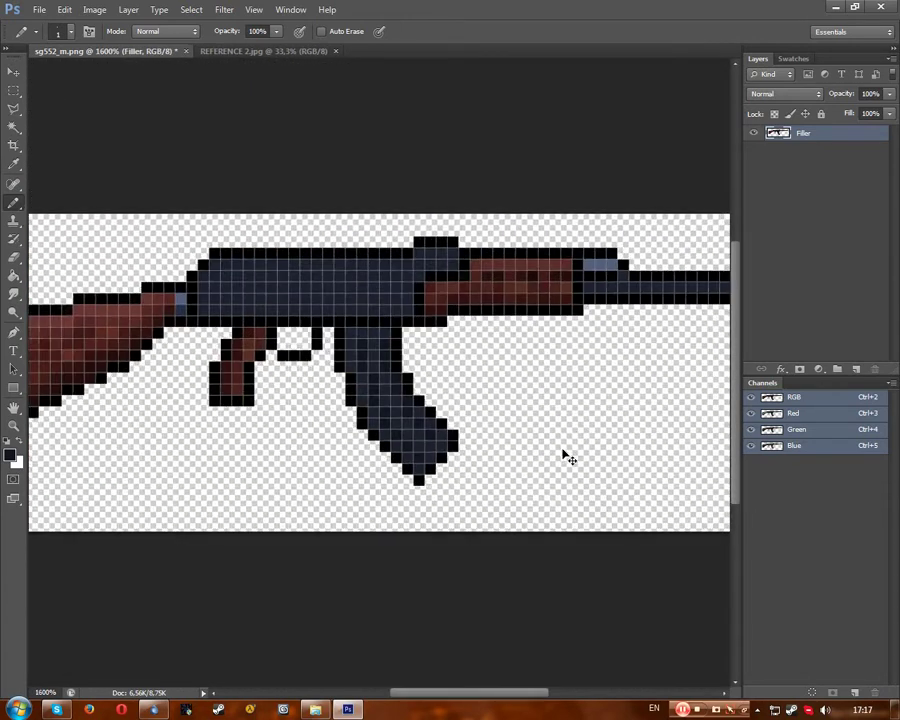
pyautogui.scroll(1, 568, 457)
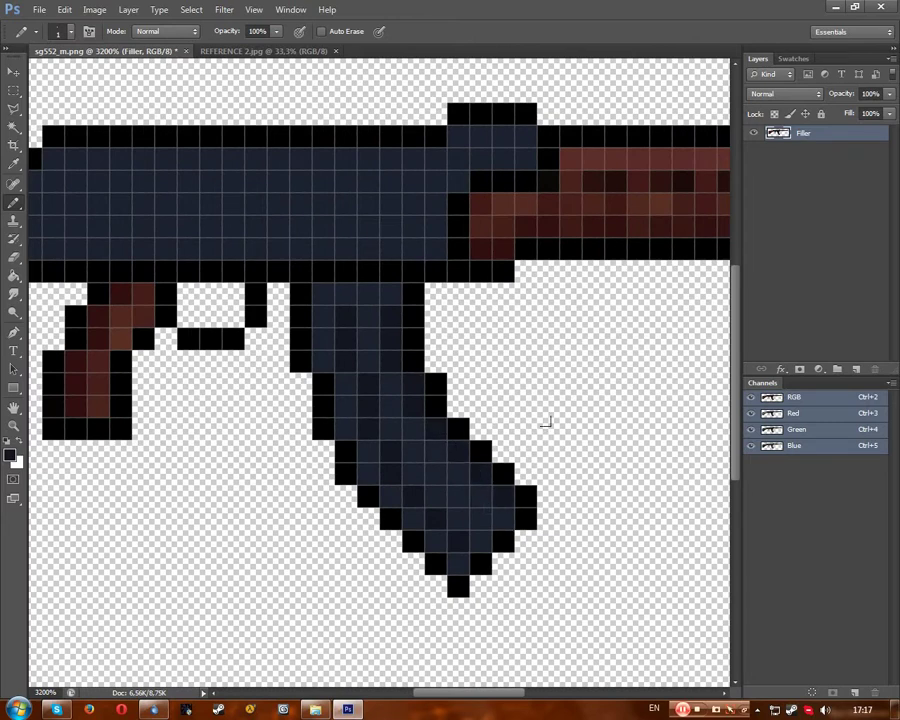
pyautogui.scroll(-6, 566, 440)
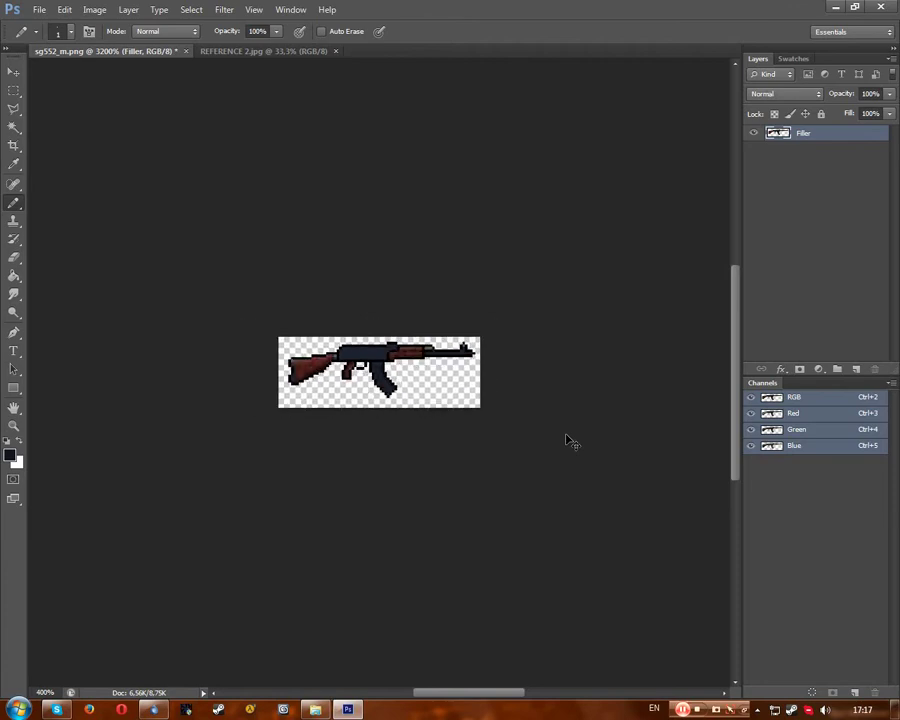
pyautogui.scroll(1, 566, 440)
pyautogui.scroll(5, 566, 440)
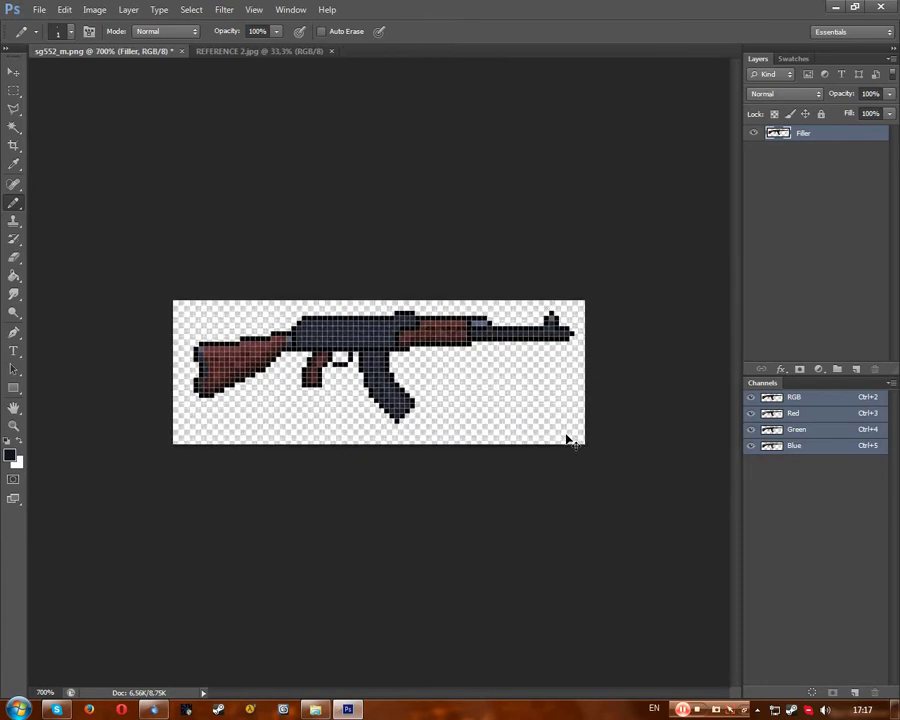
pyautogui.scroll(3, 566, 440)
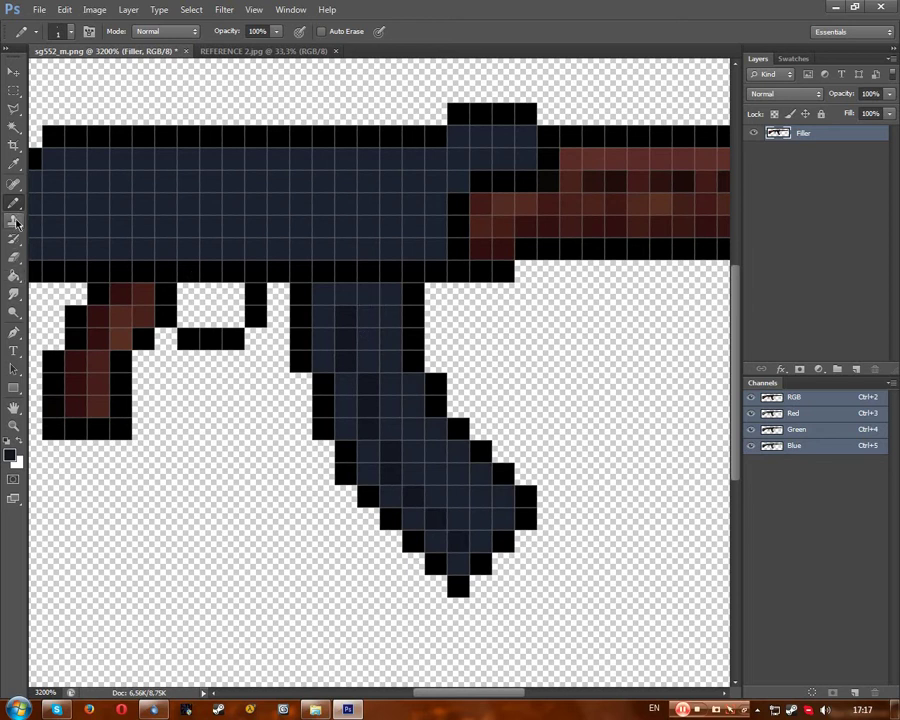
# Compare the sprite's receiver and magazine shading with the metal parts of the rifle in REFERENCE 2.jpg.
pyautogui.click(257, 51)
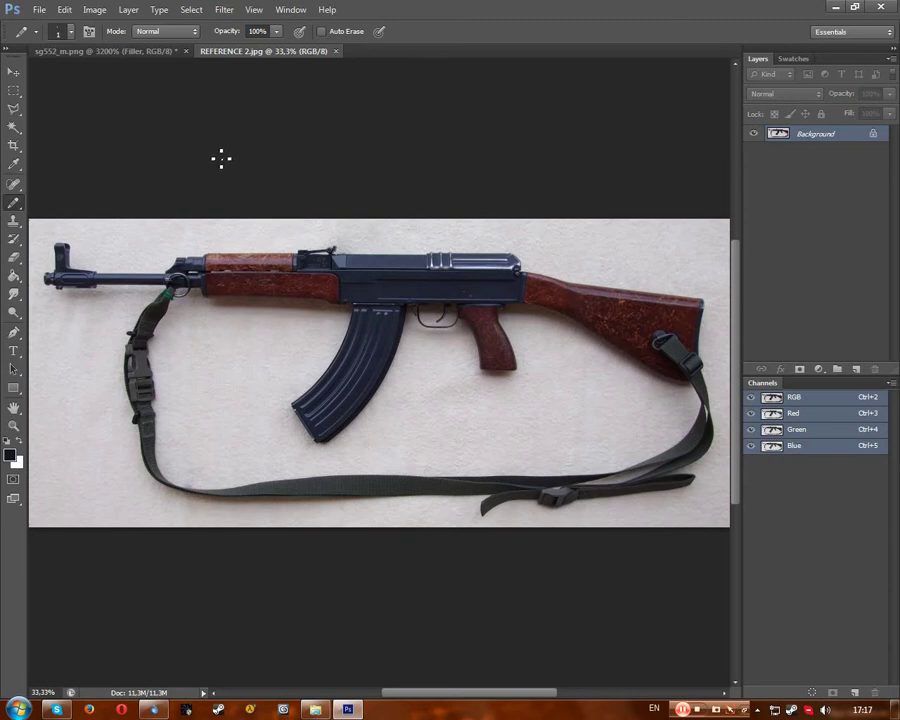
pyautogui.click(147, 52)
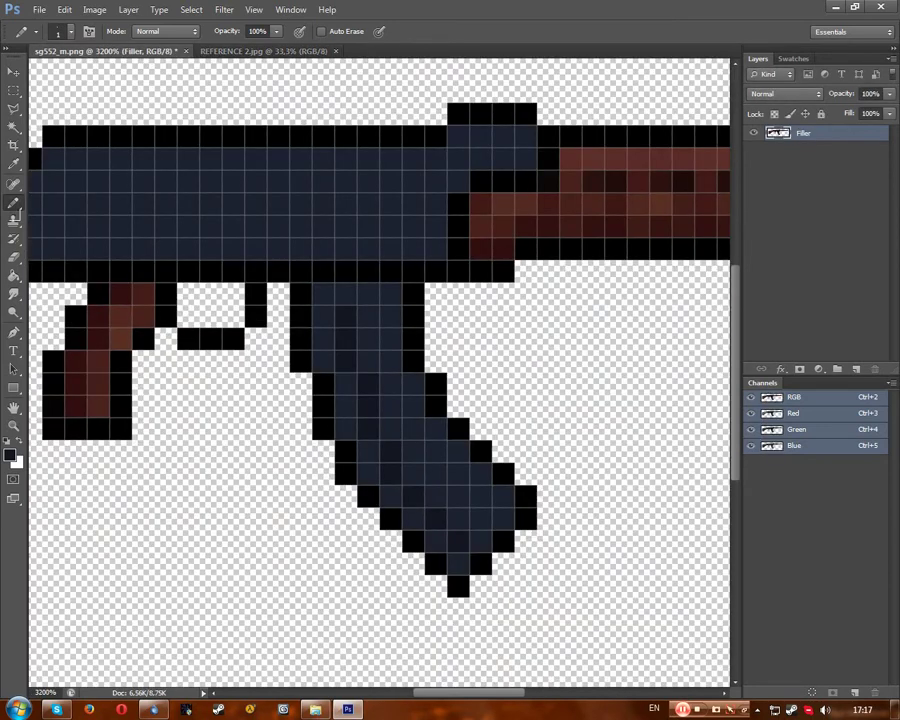
pyautogui.click(218, 50)
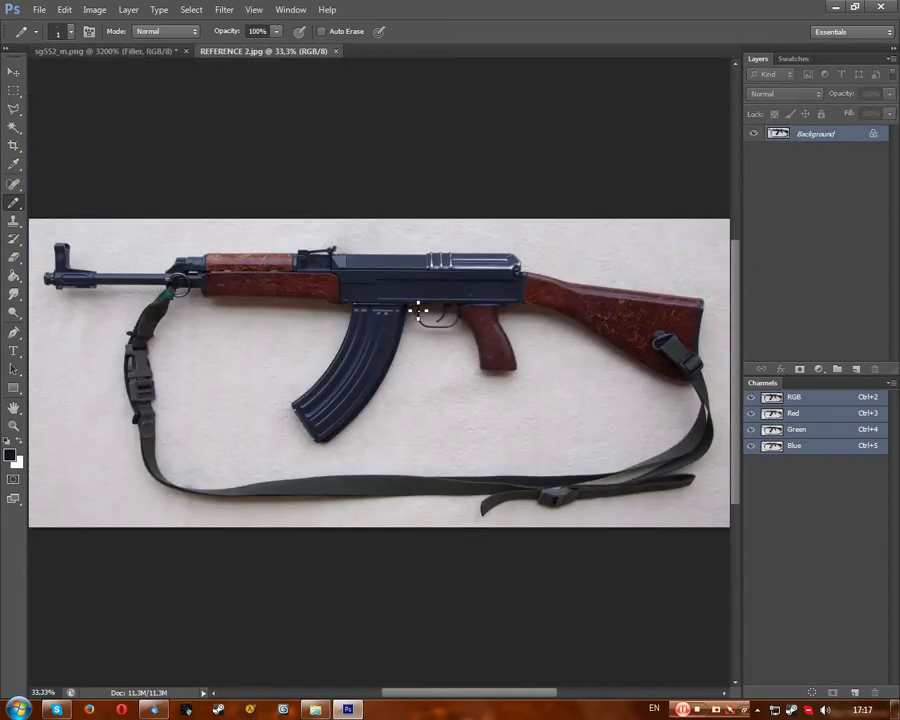
pyautogui.click(125, 52)
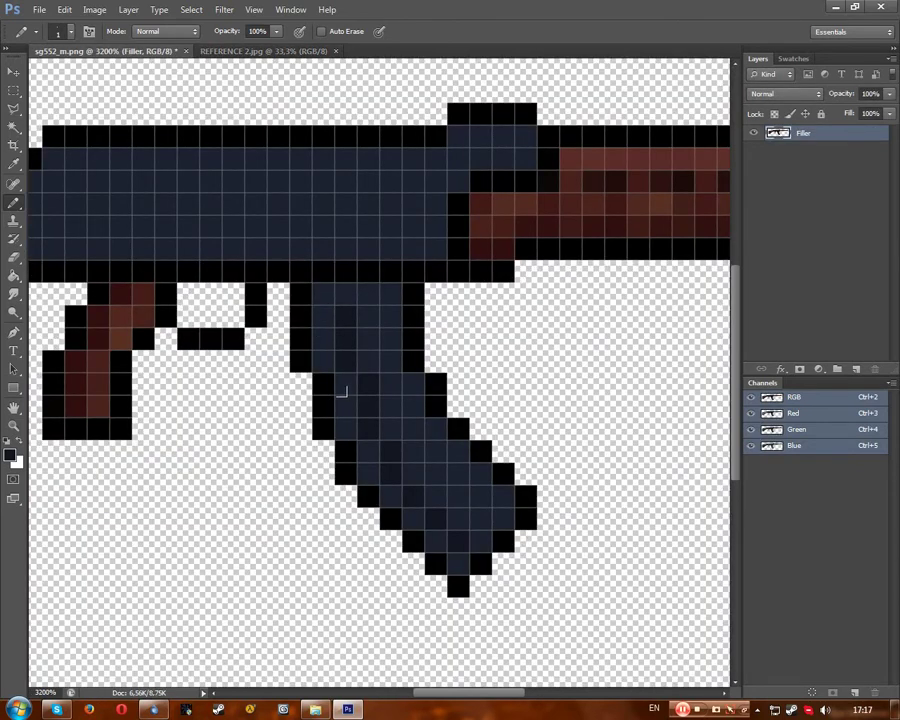
pyautogui.click(243, 55)
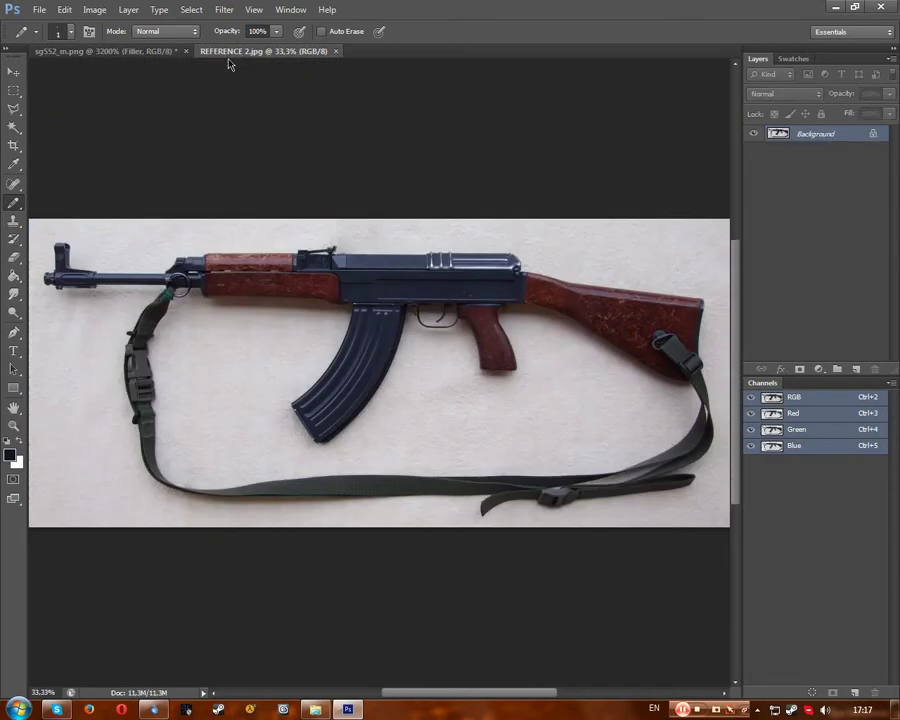
pyautogui.click(133, 51)
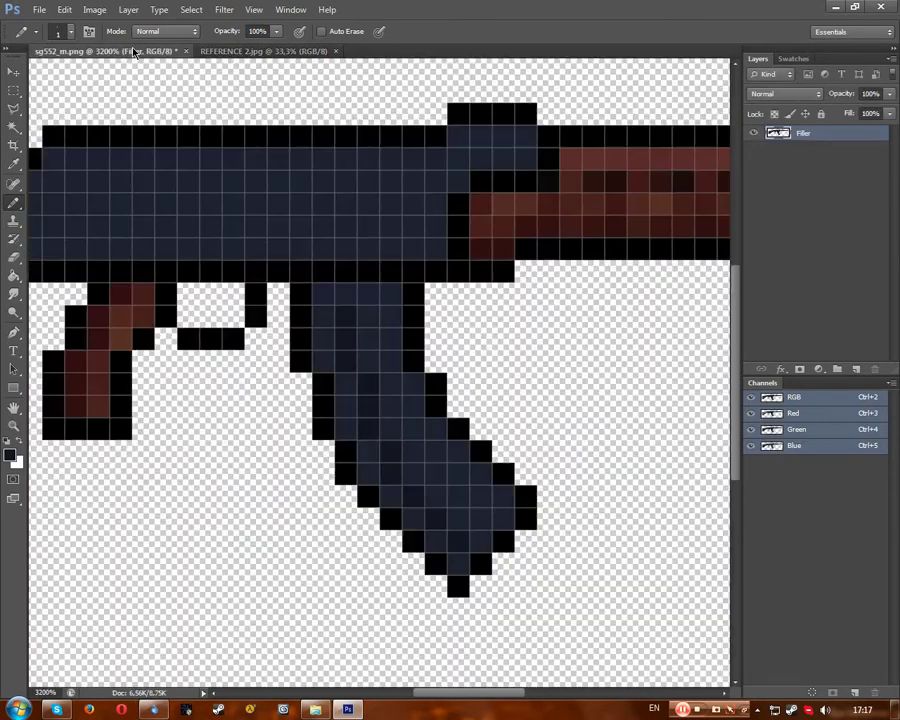
pyautogui.click(255, 51)
pyautogui.click(160, 52)
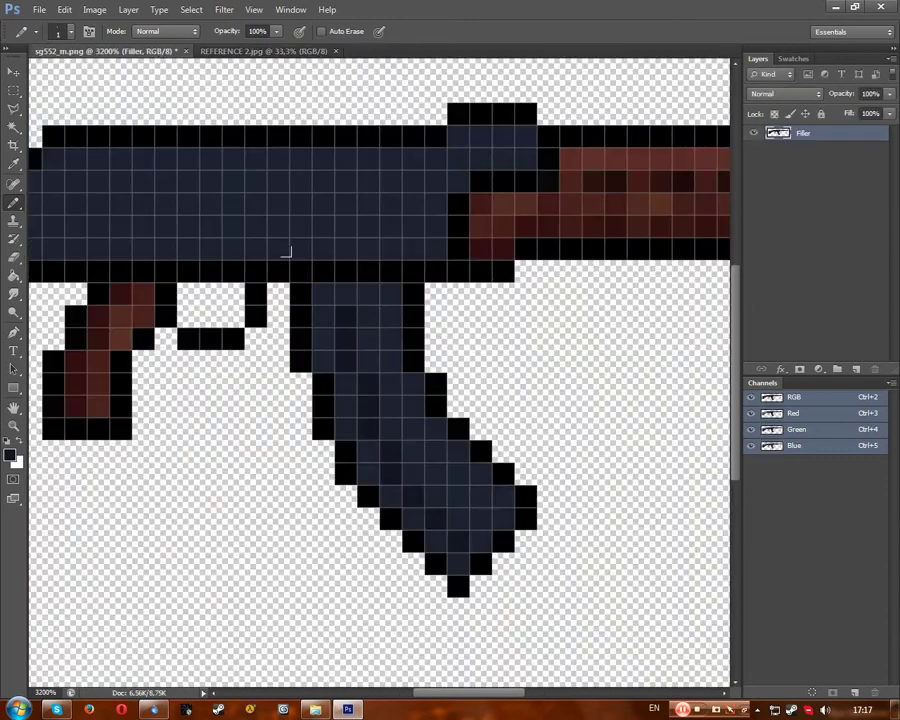
# Sample a muted slate-blue metal highlight from the rifle in REFERENCE 2.jpg as the foreground colour and return to the sprite.
pyautogui.hotkey('ctrl', 'Tab')
pyautogui.press('i')
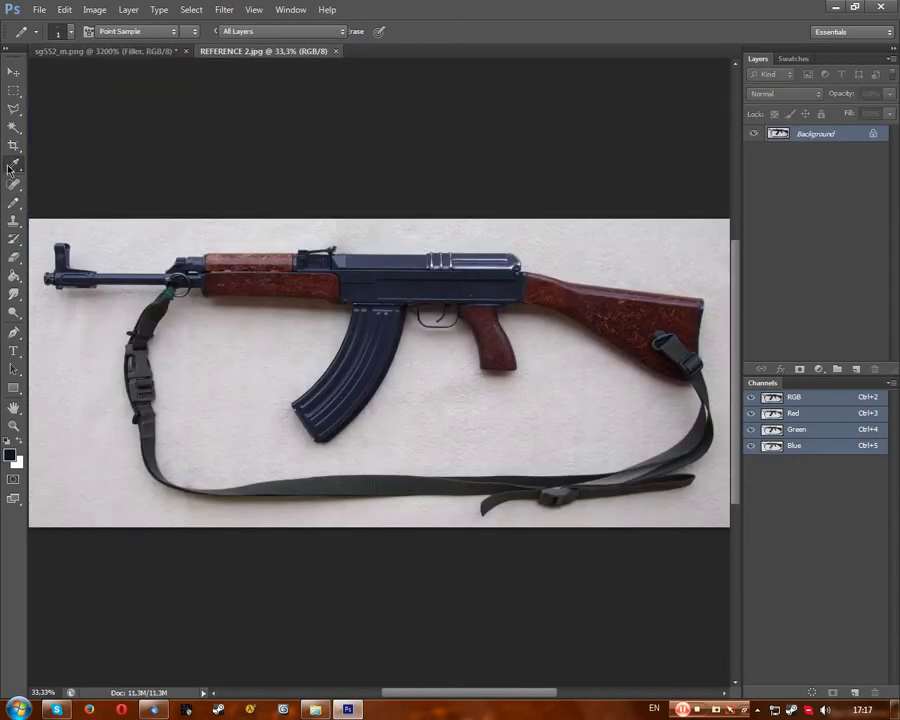
pyautogui.moveTo(391, 305); pyautogui.dragTo(495, 235)
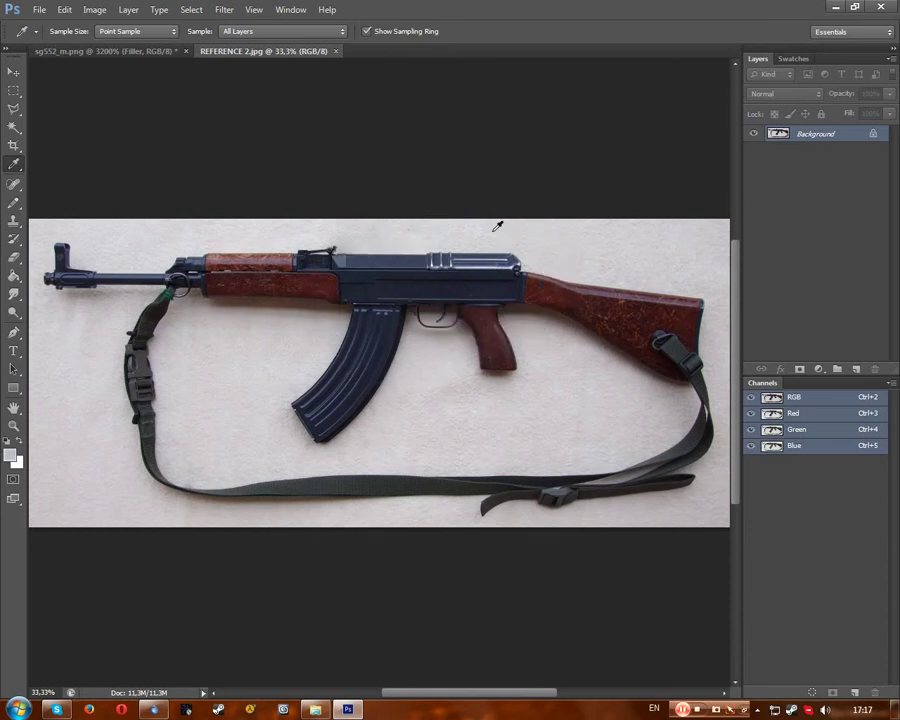
pyautogui.click(342, 181)
pyautogui.click(153, 53)
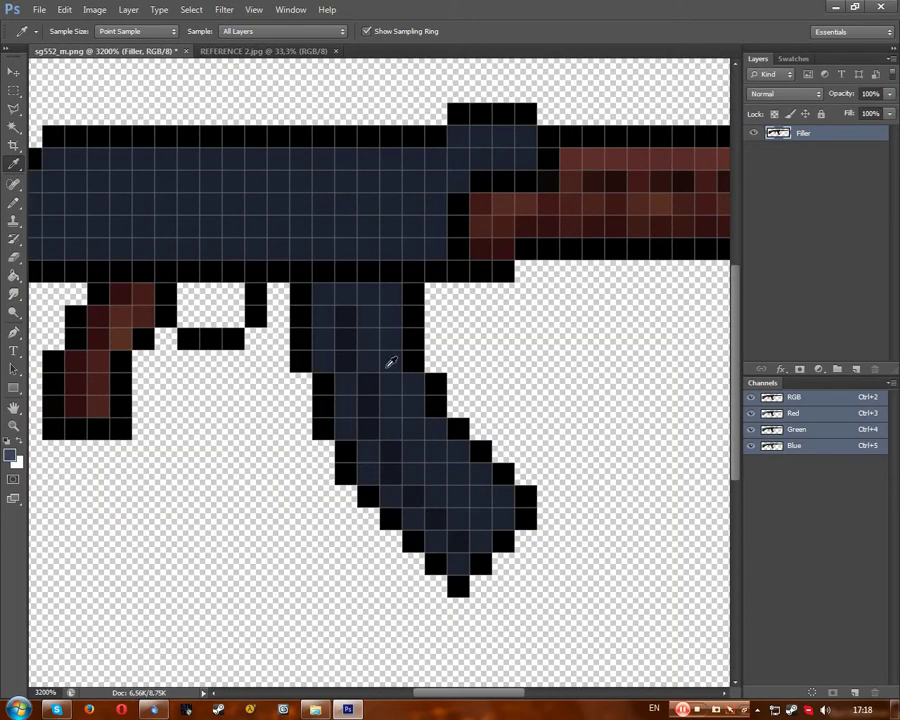
# Pencil a slate-blue highlight two pixels tall along the upper part of the sprite's receiver, following the top cover in REFERENCE 2.jpg.
pyautogui.click(284, 48)
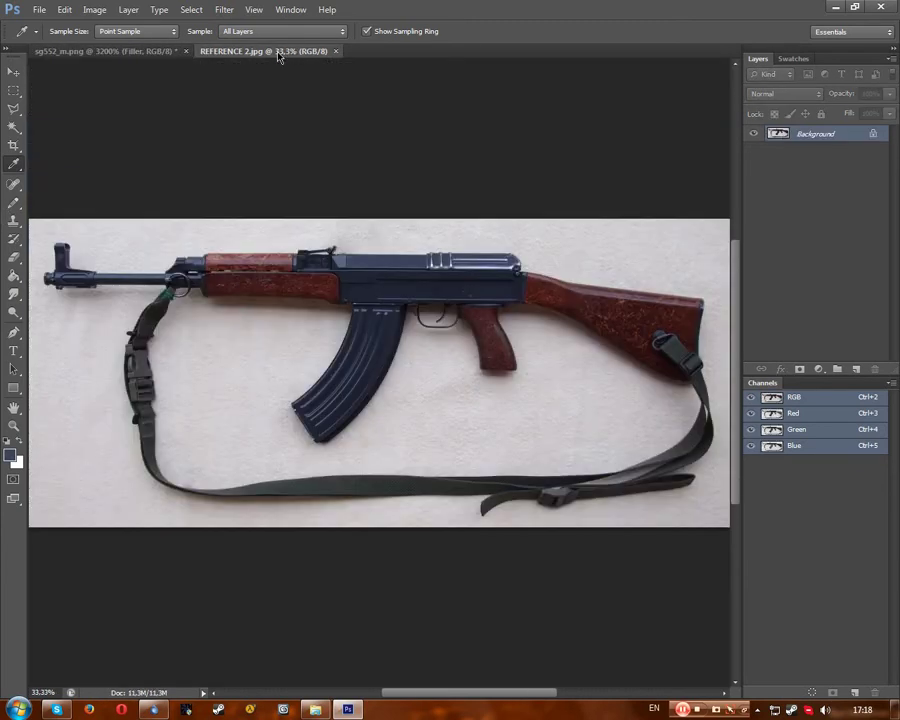
pyautogui.click(112, 48)
pyautogui.moveTo(473, 692); pyautogui.dragTo(464, 692)
pyautogui.press('b')
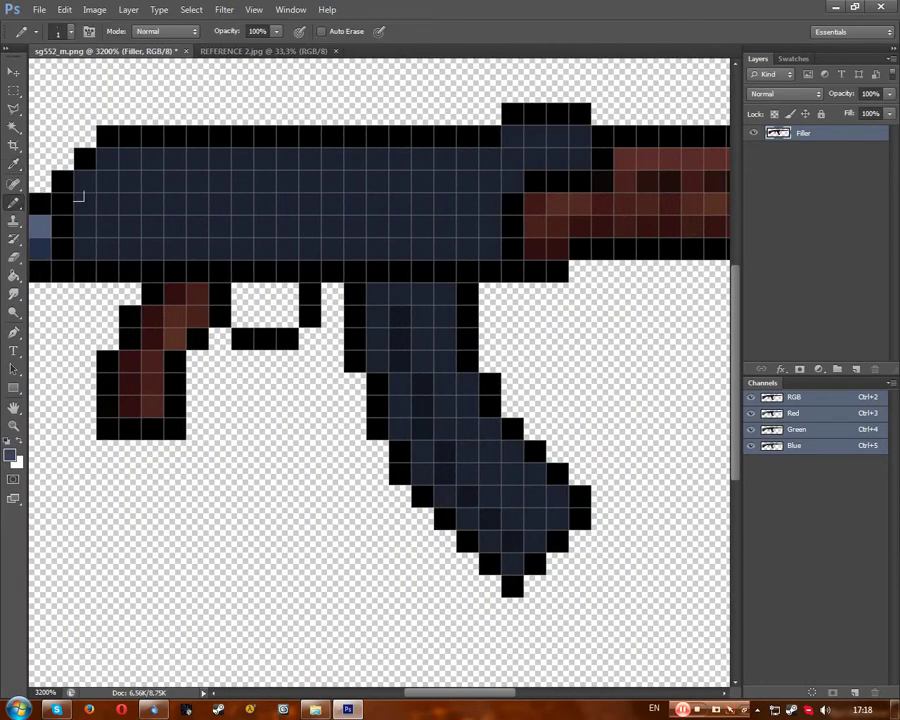
pyautogui.click(279, 50)
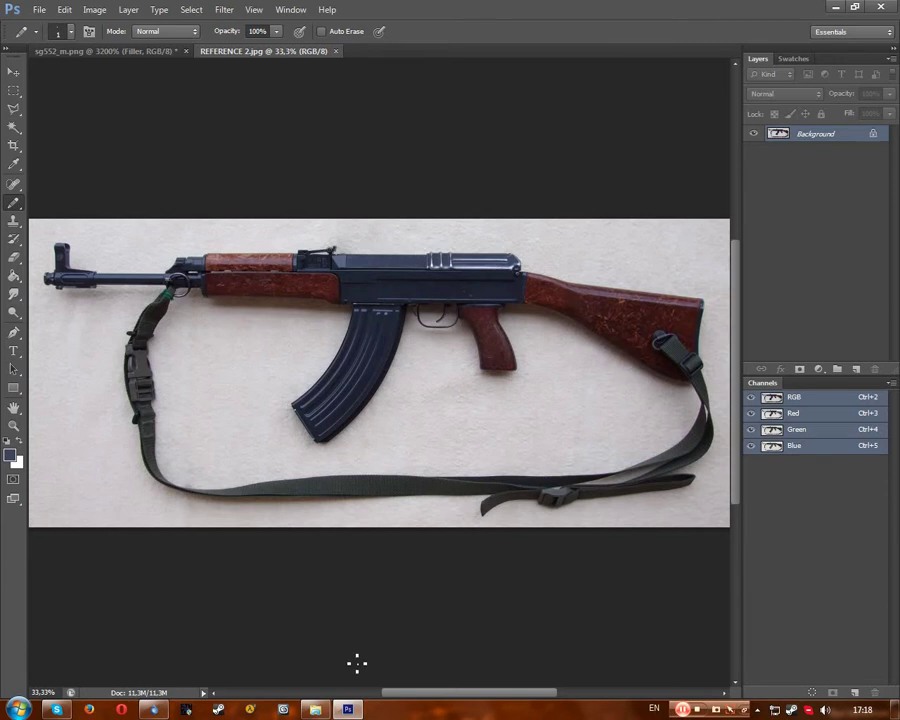
pyautogui.click(105, 50)
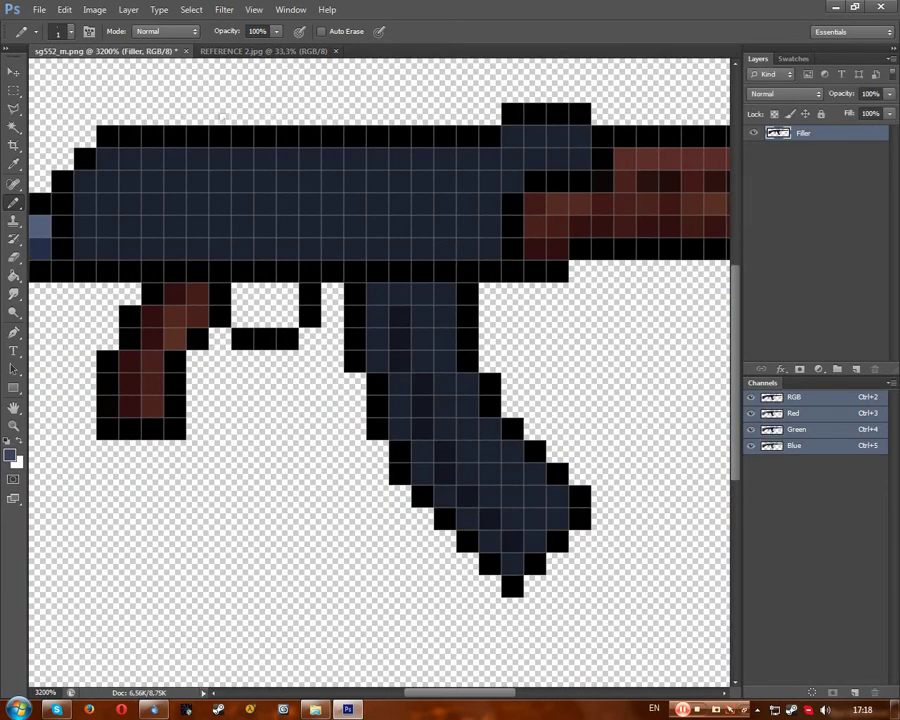
pyautogui.click(265, 50)
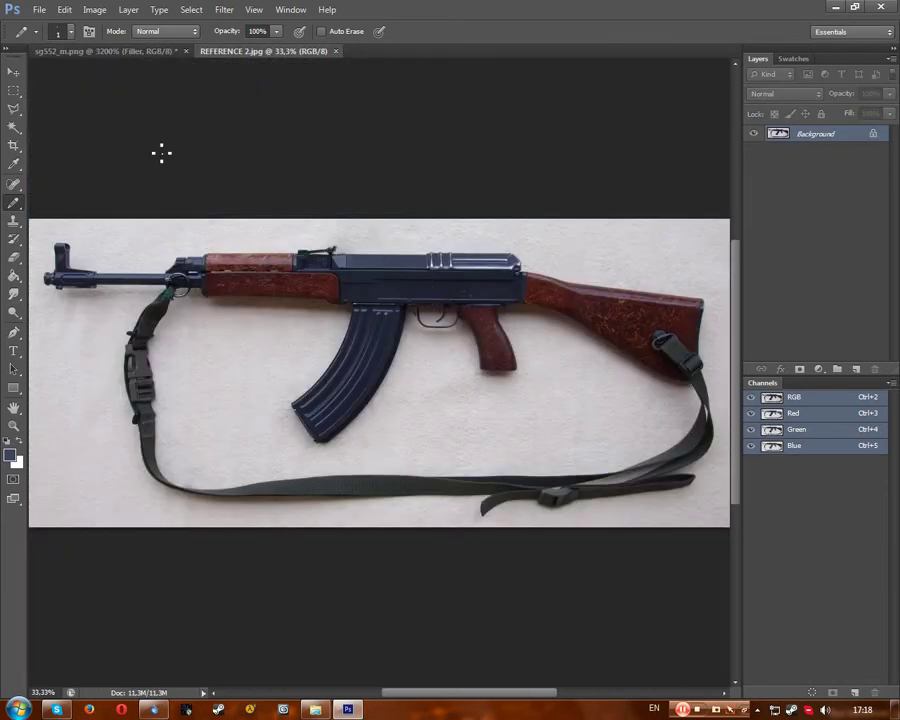
pyautogui.click(103, 50)
pyautogui.moveTo(72, 170)
pyautogui.mouseDown()
pyautogui.moveTo(125, 178)
pyautogui.moveTo(165, 176)
pyautogui.moveTo(197, 161)
pyautogui.moveTo(390, 163)
pyautogui.mouseUp()
pyautogui.click(295, 50)
pyautogui.click(170, 51)
pyautogui.moveTo(460, 139)
pyautogui.mouseDown()
pyautogui.moveTo(392, 168)
pyautogui.moveTo(396, 156)
pyautogui.moveTo(440, 139)
pyautogui.moveTo(333, 150)
pyautogui.moveTo(99, 138)
pyautogui.mouseUp()
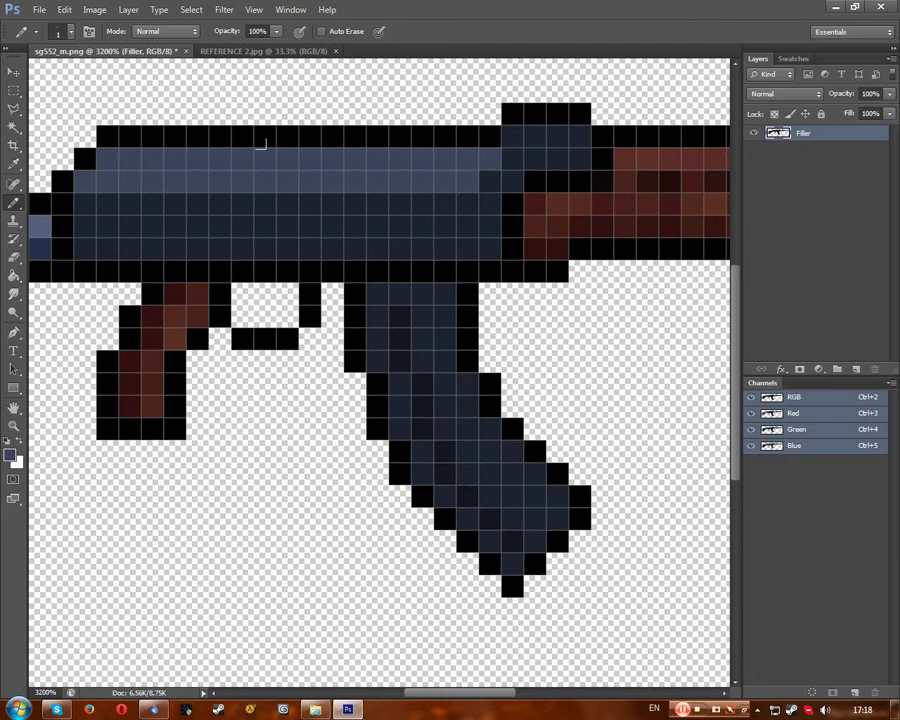
# Compare the highlighted receiver with REFERENCE 2.jpg and check the whole sprite at smaller scales.
pyautogui.click(255, 51)
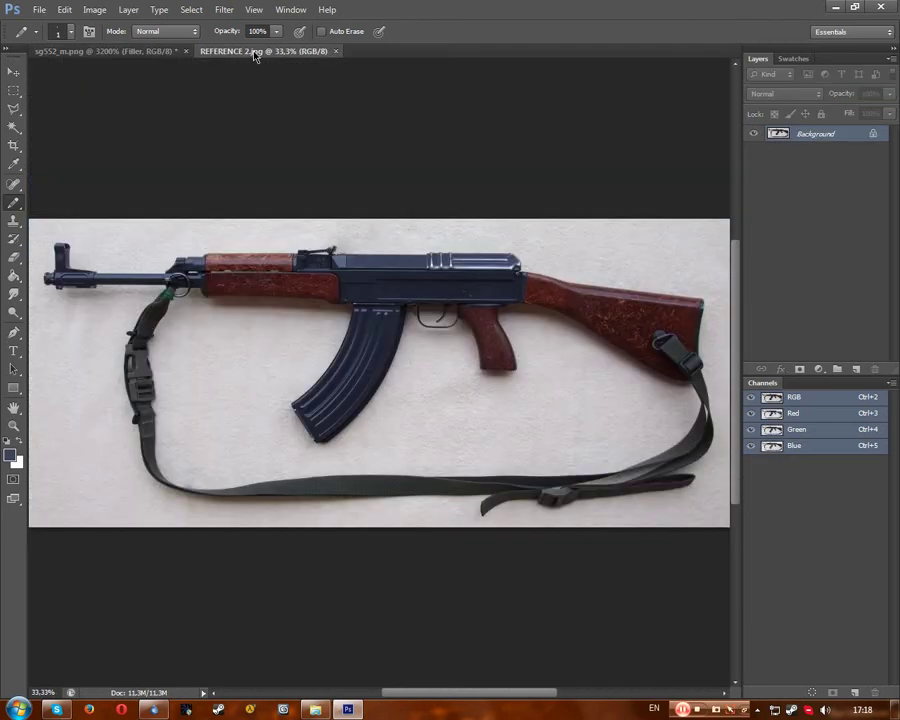
pyautogui.click(120, 51)
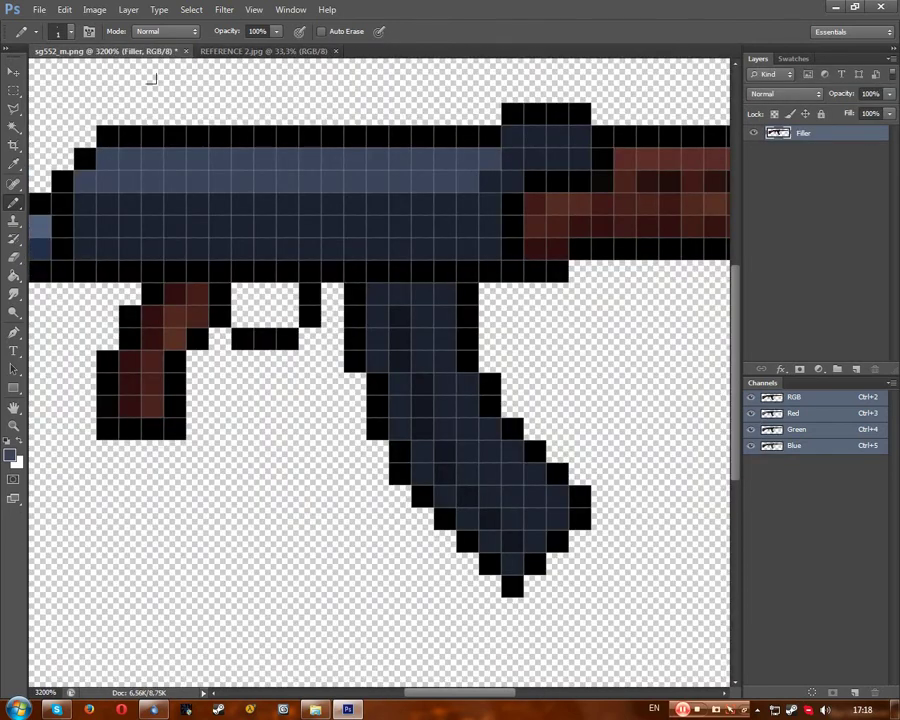
pyautogui.click(210, 55)
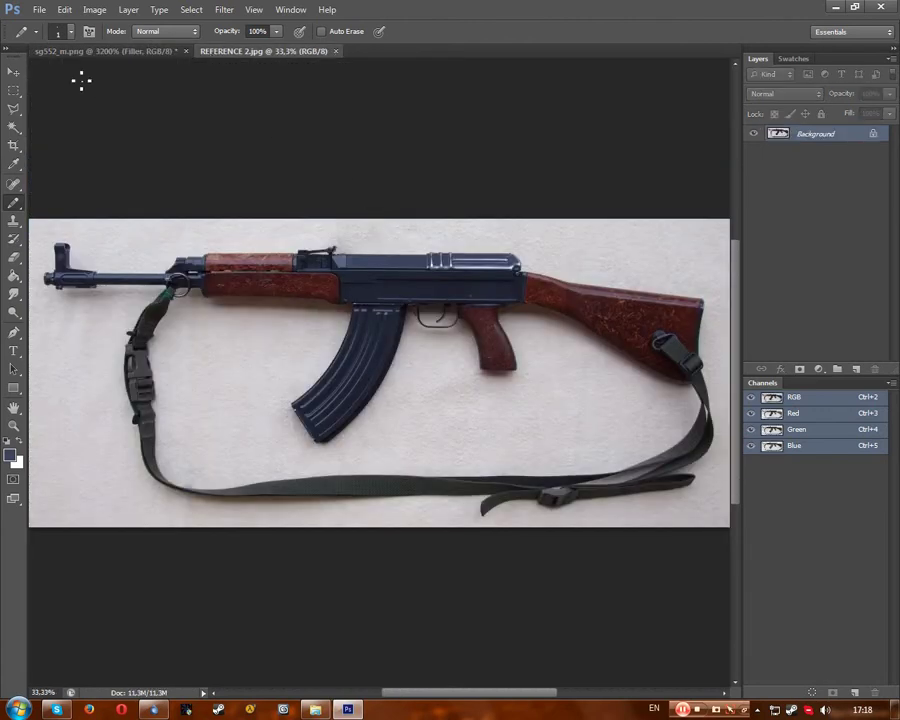
pyautogui.click(103, 52)
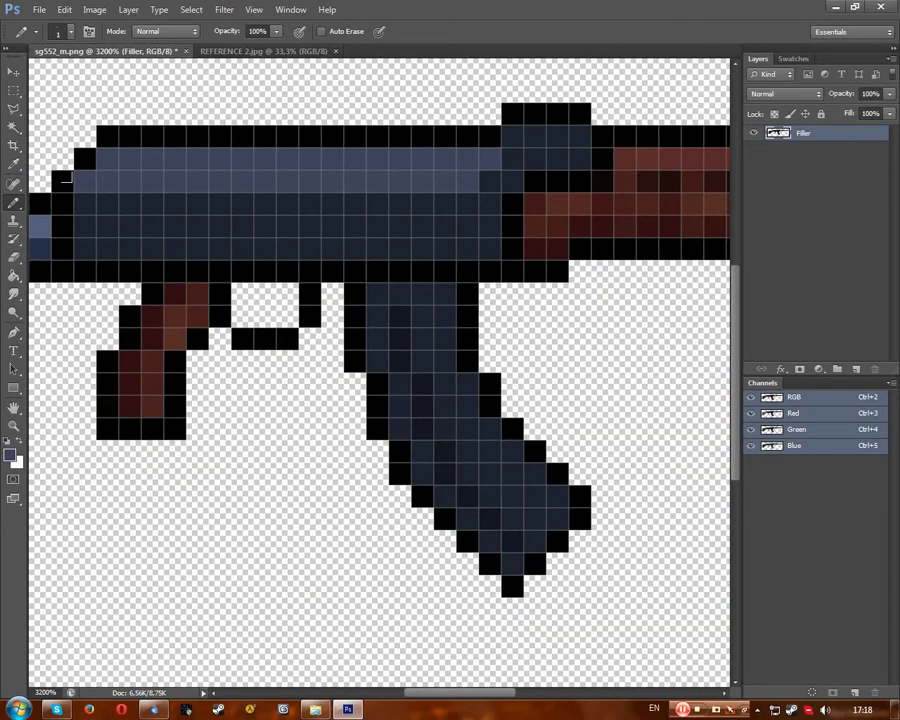
pyautogui.scroll(-8, 460, 194)
pyautogui.scroll(-1, 460, 194)
pyautogui.scroll(5, 460, 194)
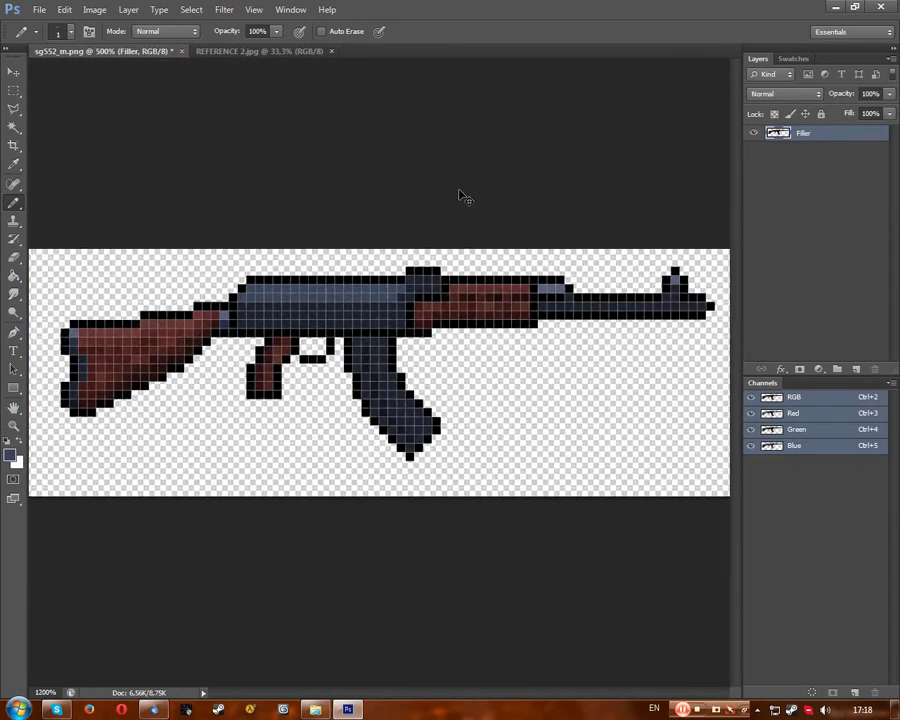
pyautogui.scroll(3, 462, 196)
# Open REFERENCE.png from the vz. 58 (Tutorial) folder in IrfanView, examine the rifle's receiver cover up close, and return to Photoshop.
pyautogui.click(314, 709)
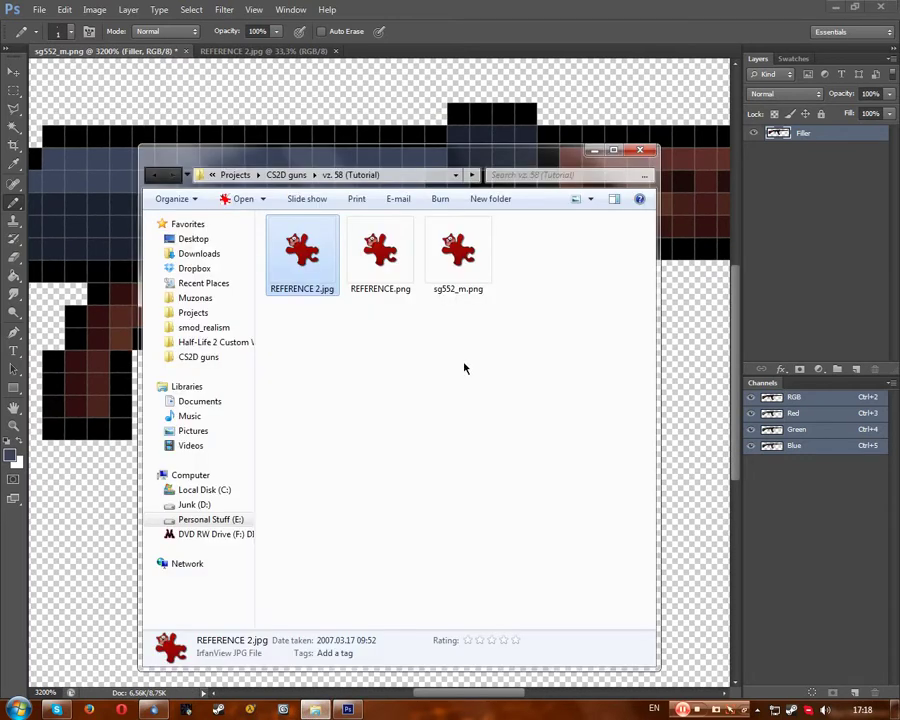
pyautogui.doubleClick(376, 252)
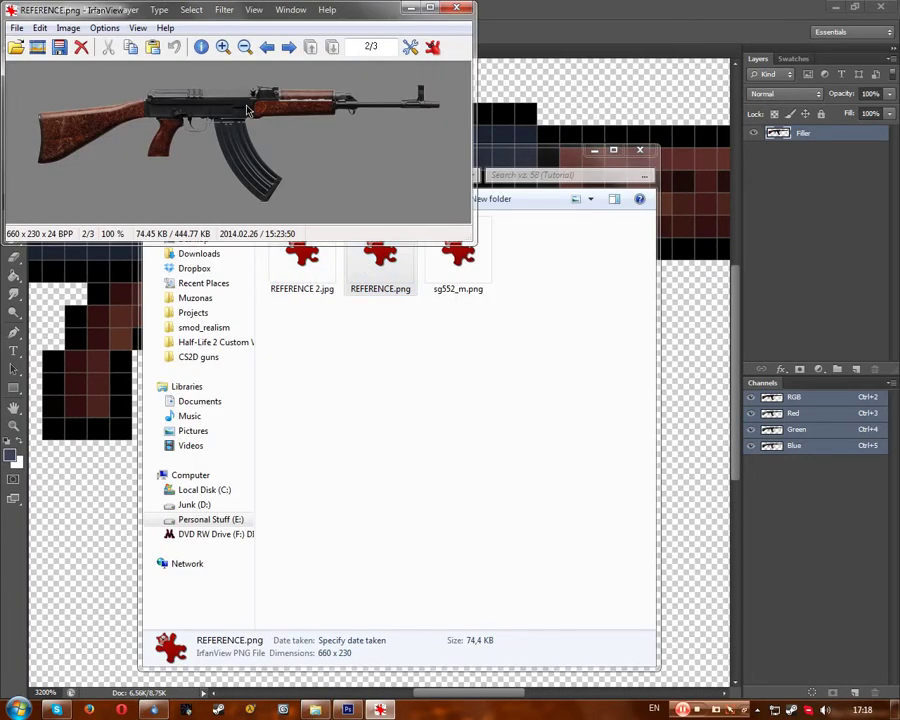
pyautogui.scroll(3, 247, 110)
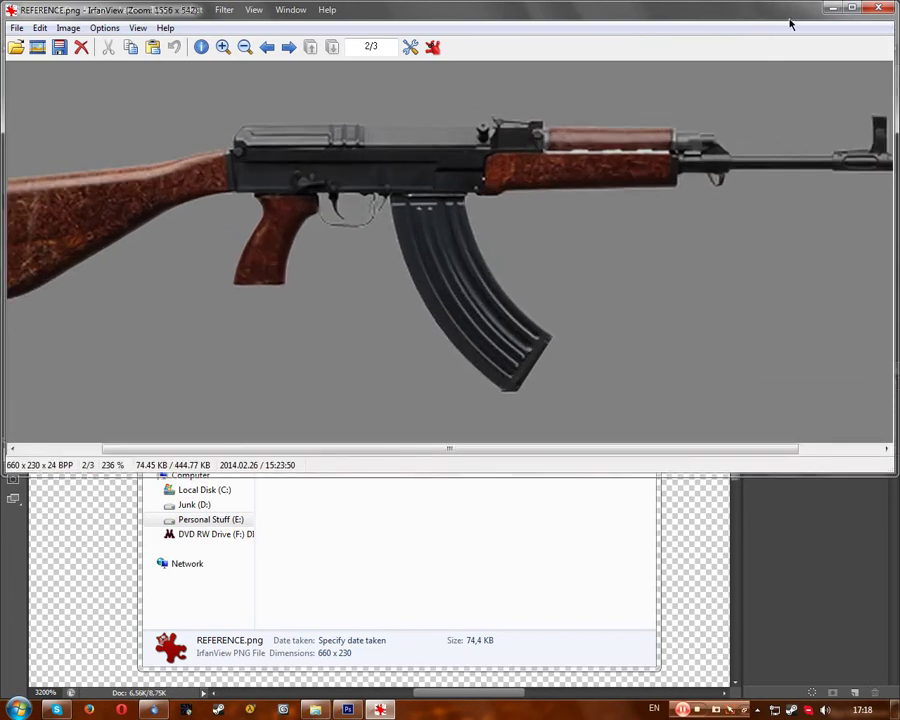
pyautogui.press('Escape')
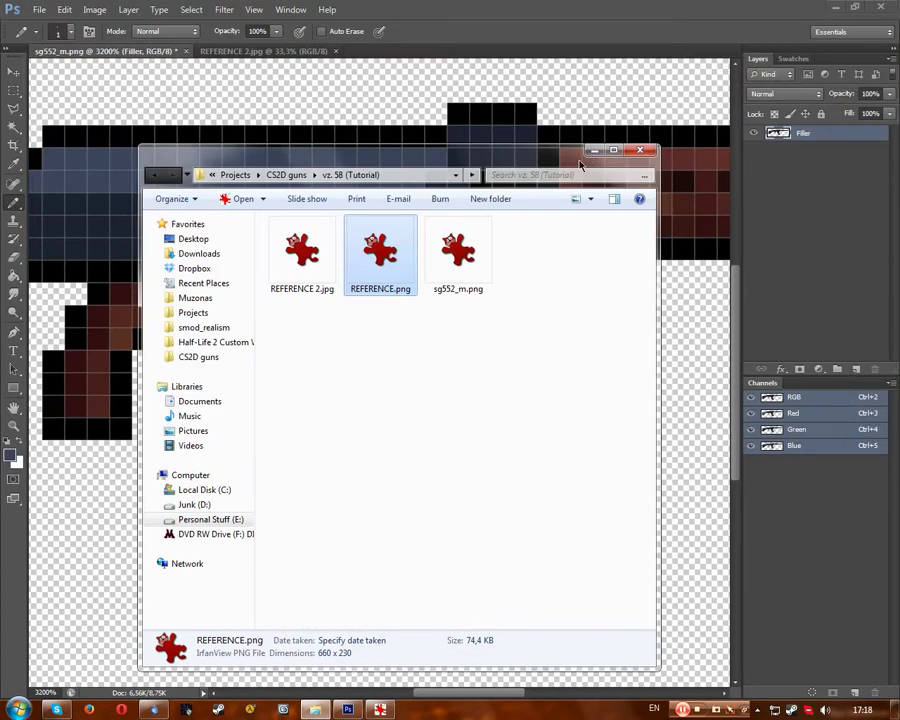
pyautogui.click(594, 150)
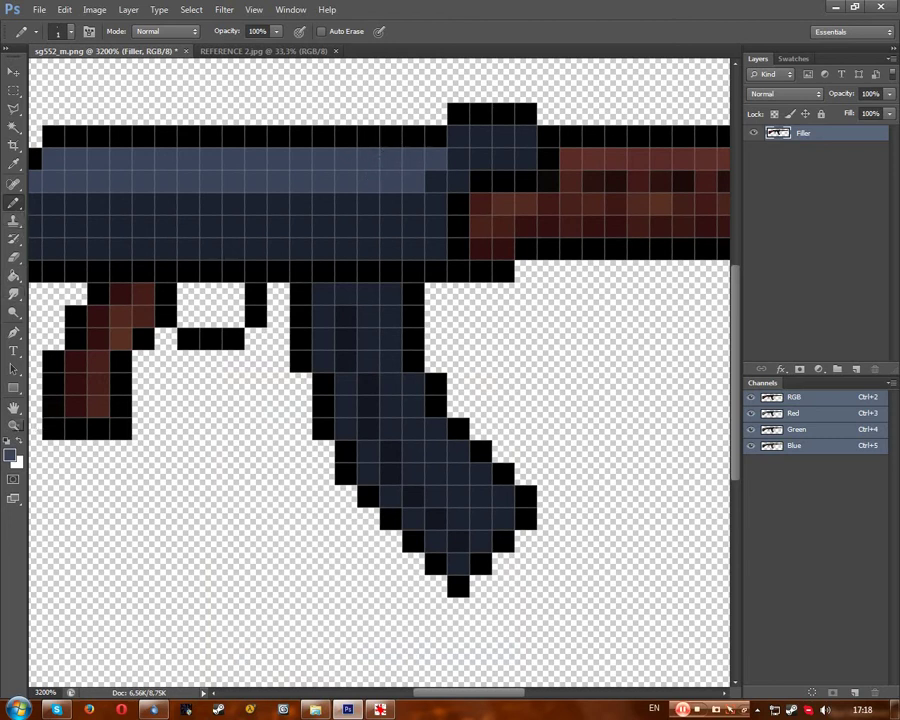
# Make the foreground slate blue slightly lighter in the colour picker.
pyautogui.click(10, 456)
pyautogui.moveTo(425, 342); pyautogui.dragTo(421, 335)
pyautogui.click(691, 220)
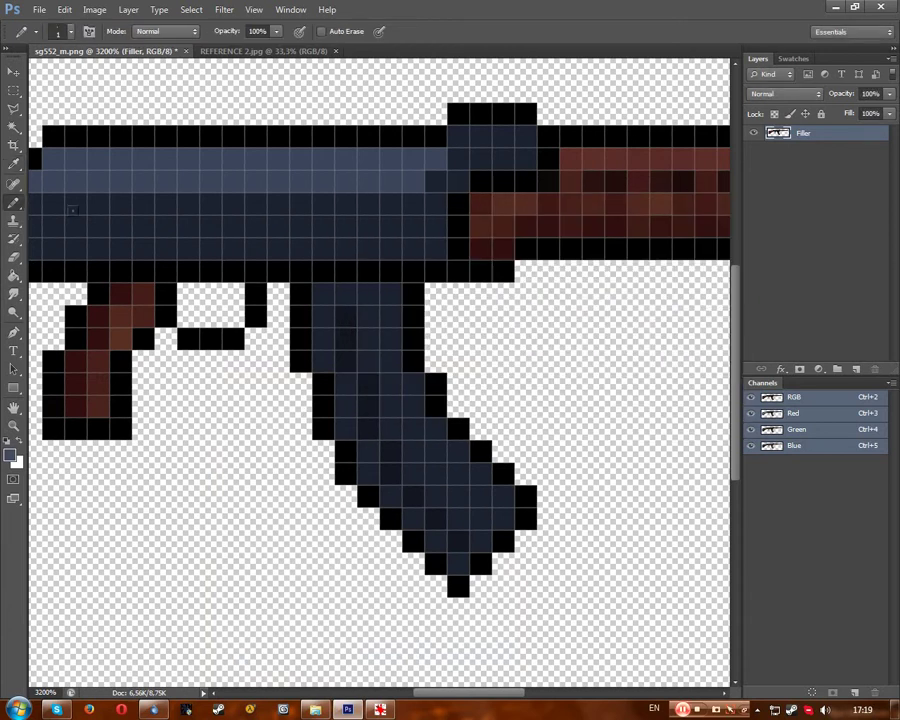
# Switch from the Pencil to the Brush tool and set it to 2 px size and 100% opacity.
pyautogui.click(11, 206)
pyautogui.click(48, 201)
pyautogui.click(60, 31)
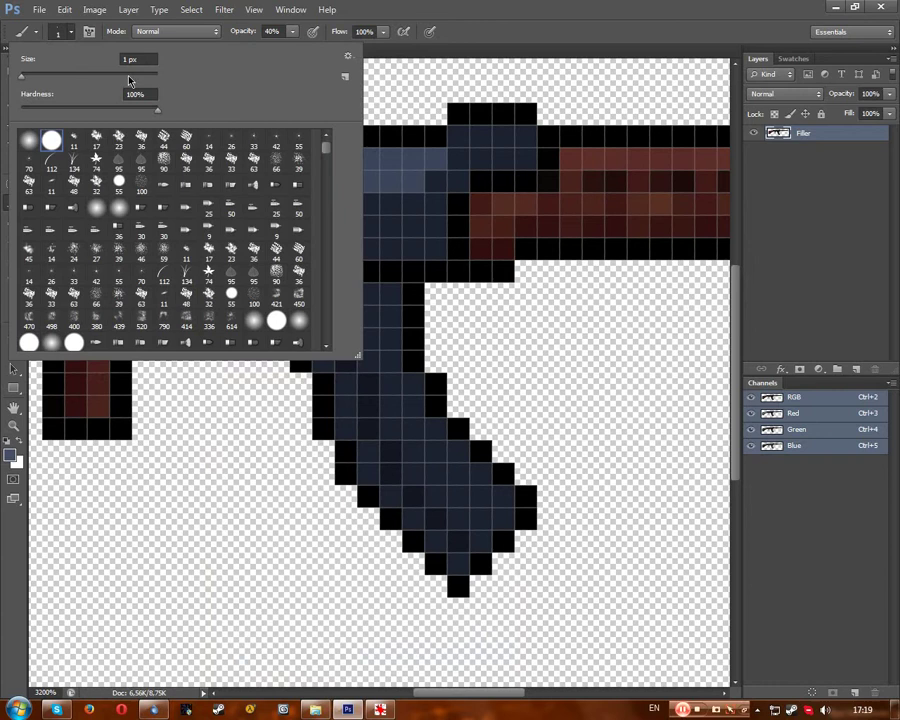
pyautogui.write('2')
pyautogui.press('Return')
pyautogui.press('Return')
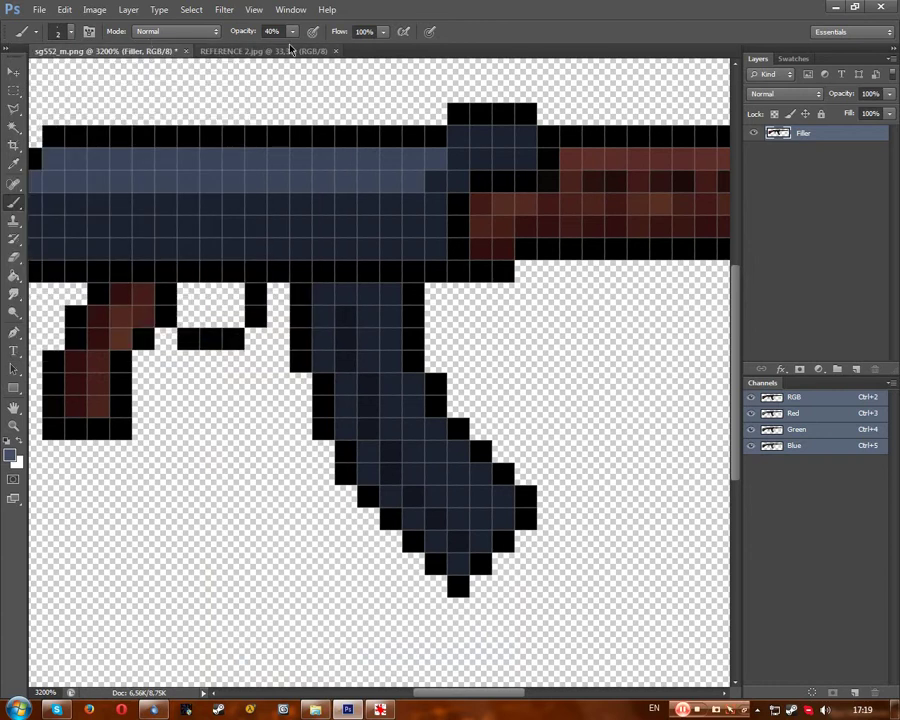
pyautogui.write('100')
pyautogui.press('Return')
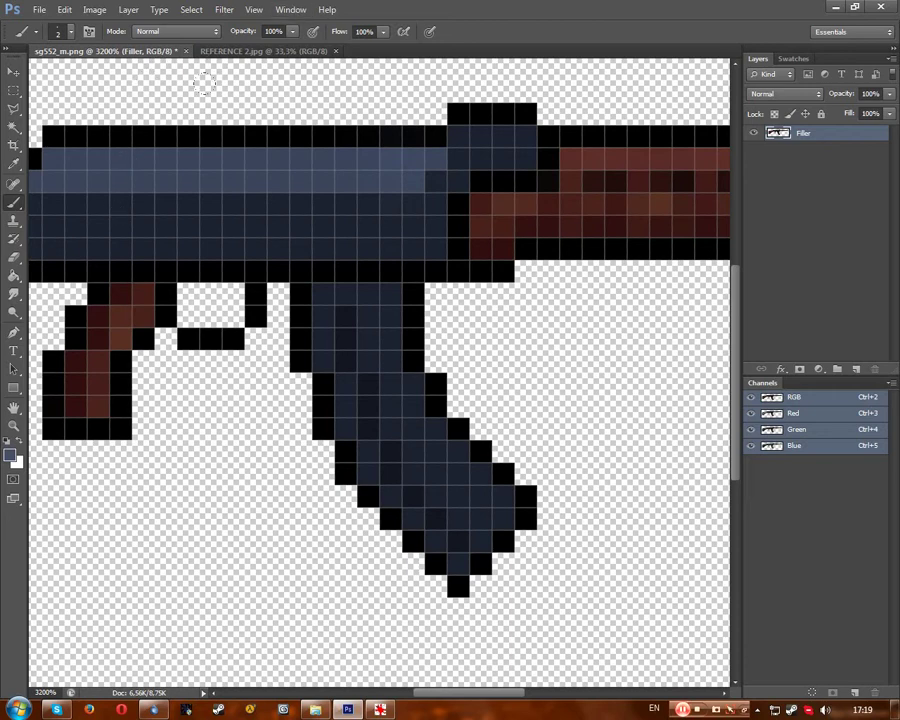
# Lighten the foreground slate blue and brush a soft highlight near the front end of the receiver's upper band.
pyautogui.click(11, 455)
pyautogui.click(419, 327)
pyautogui.click(691, 221)
pyautogui.click(11, 455)
pyautogui.click(413, 314)
pyautogui.click(691, 221)
pyautogui.click(402, 170)
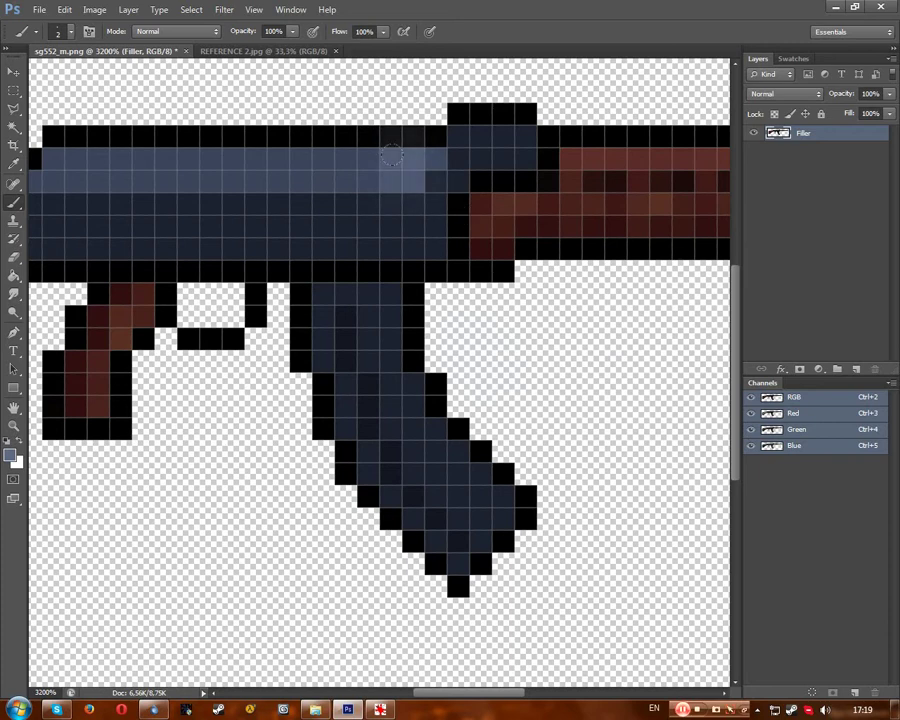
# Check the highlighted receiver on the whole rifle sprite at smaller scales.
pyautogui.hotkey('ctrl', '-')
pyautogui.hotkey('ctrl', '-')
pyautogui.hotkey('ctrl', '-')
pyautogui.hotkey('ctrl', '-')
pyautogui.hotkey('ctrl', '-')
pyautogui.hotkey('ctrl', '-')
pyautogui.hotkey('ctrl', '-')
pyautogui.hotkey('ctrl', '-')
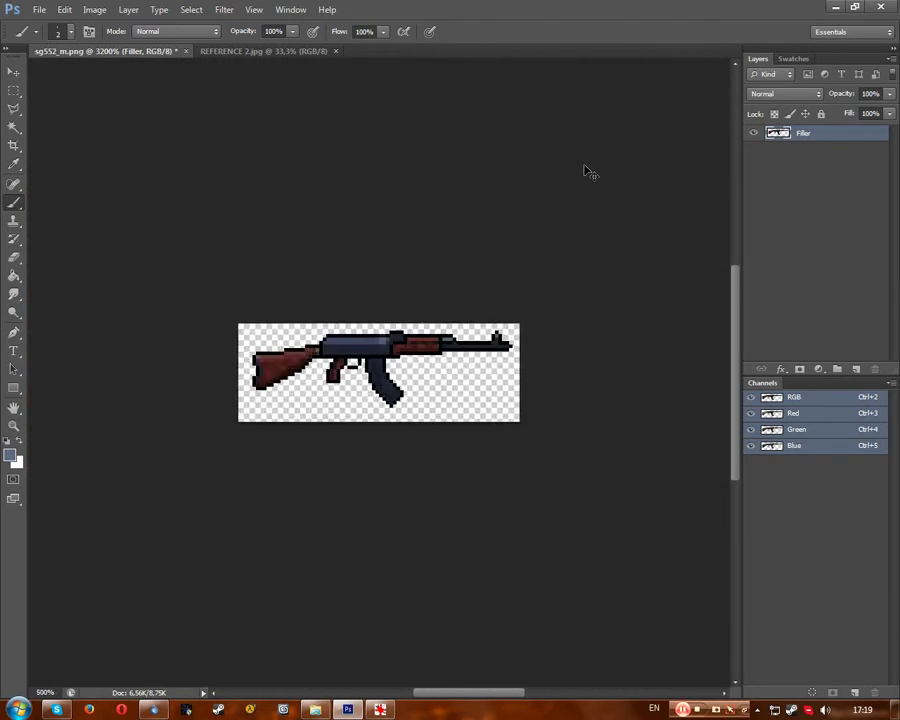
pyautogui.hotkey('ctrl', '+')
pyautogui.hotkey('ctrl', '+')
pyautogui.hotkey('ctrl', '+')
pyautogui.hotkey('ctrl', '+')
pyautogui.hotkey('ctrl', '+')
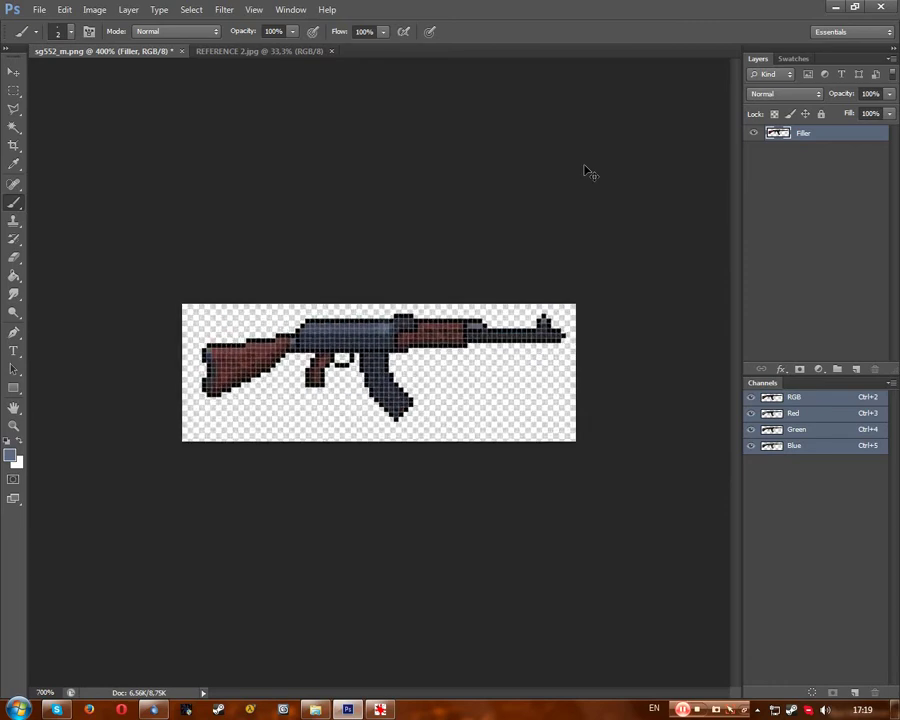
pyautogui.hotkey('ctrl', '+')
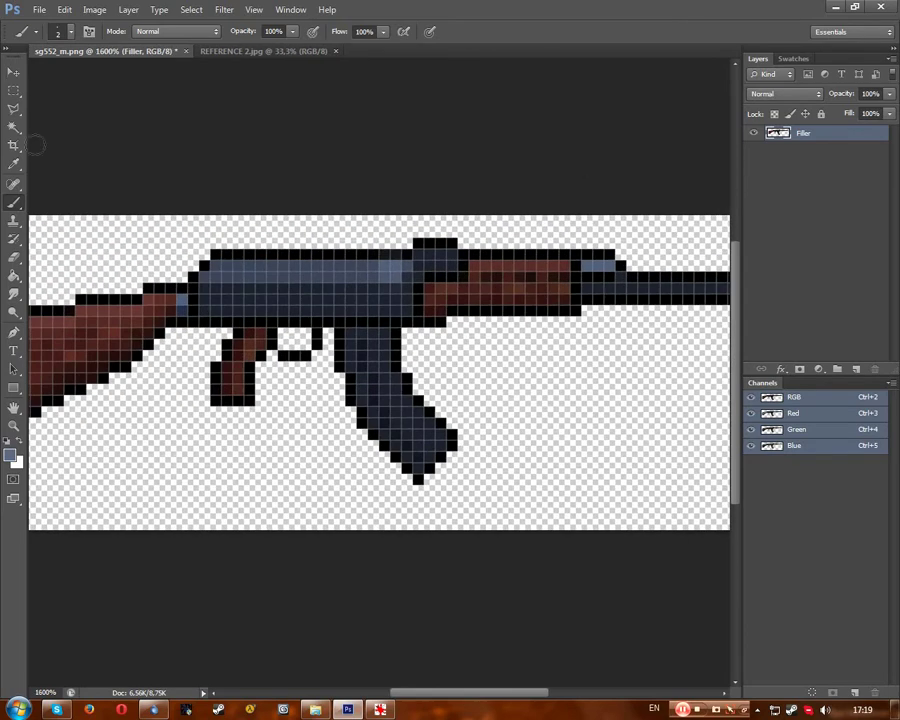
# Sample the receiver's dark blue and the outline's black, and clean up the pixels below and above the soft highlight with the 1 px Pencil.
pyautogui.click(13, 163)
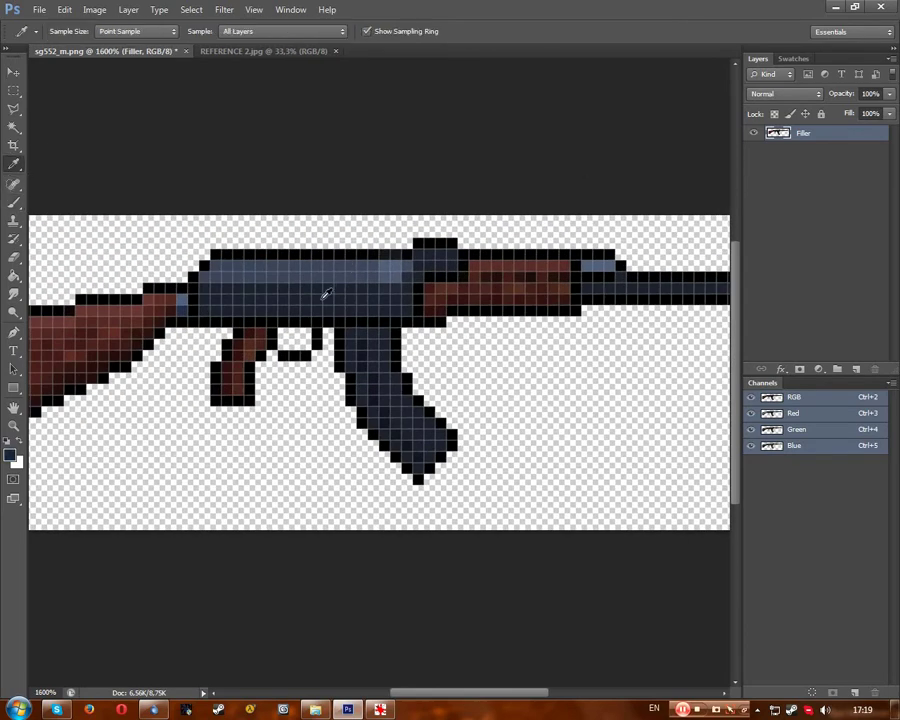
pyautogui.click(17, 204)
pyautogui.click(51, 216)
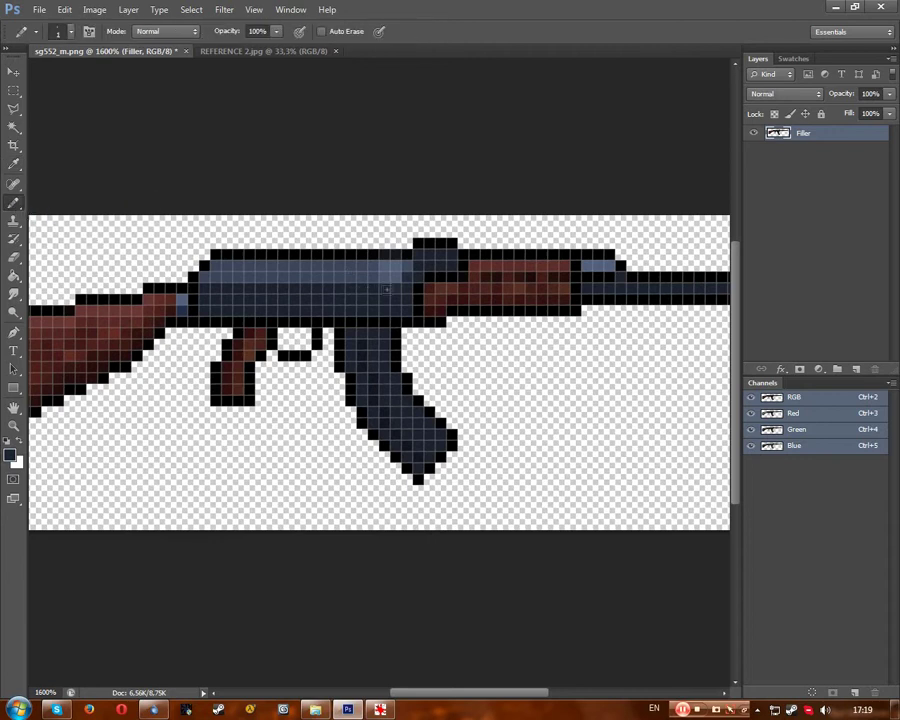
pyautogui.click(13, 168)
pyautogui.click(256, 244)
pyautogui.press('b')
pyautogui.hotkey('alt', 'Tab')
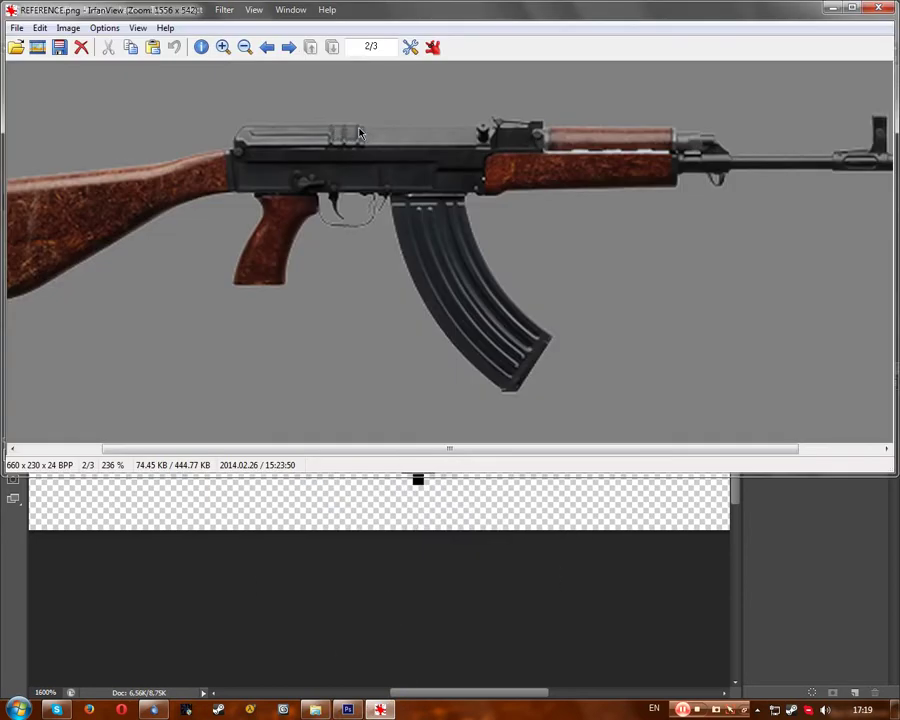
pyautogui.click(347, 707)
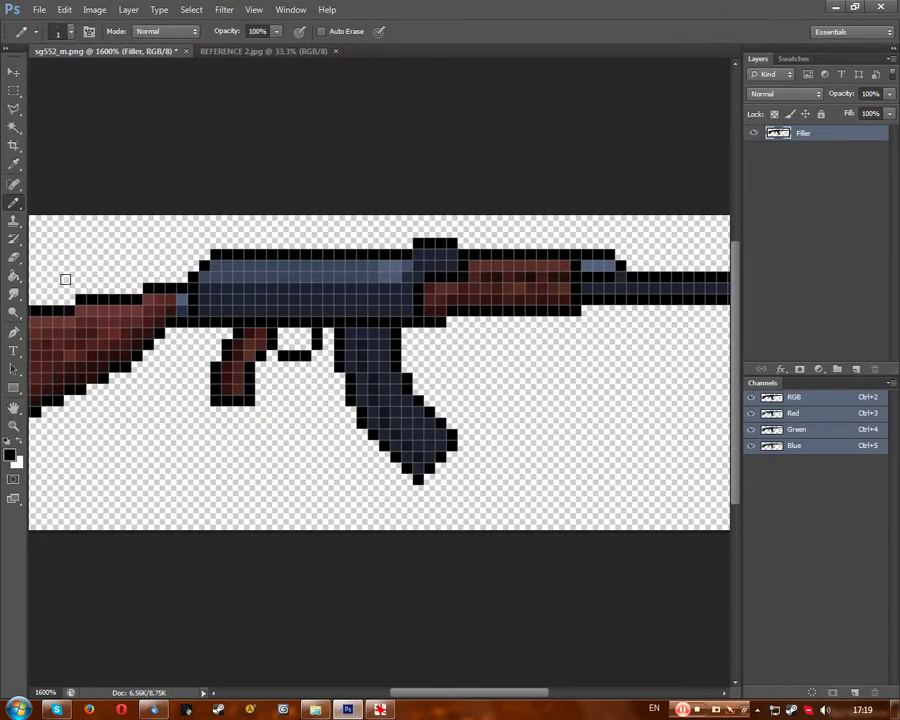
# Sample the light slate blue and pencil rib highlights and a lengthwise highlight line on the rear of the receiver cover, following REFERENCE.png.
pyautogui.click(14, 165)
pyautogui.click(390, 270)
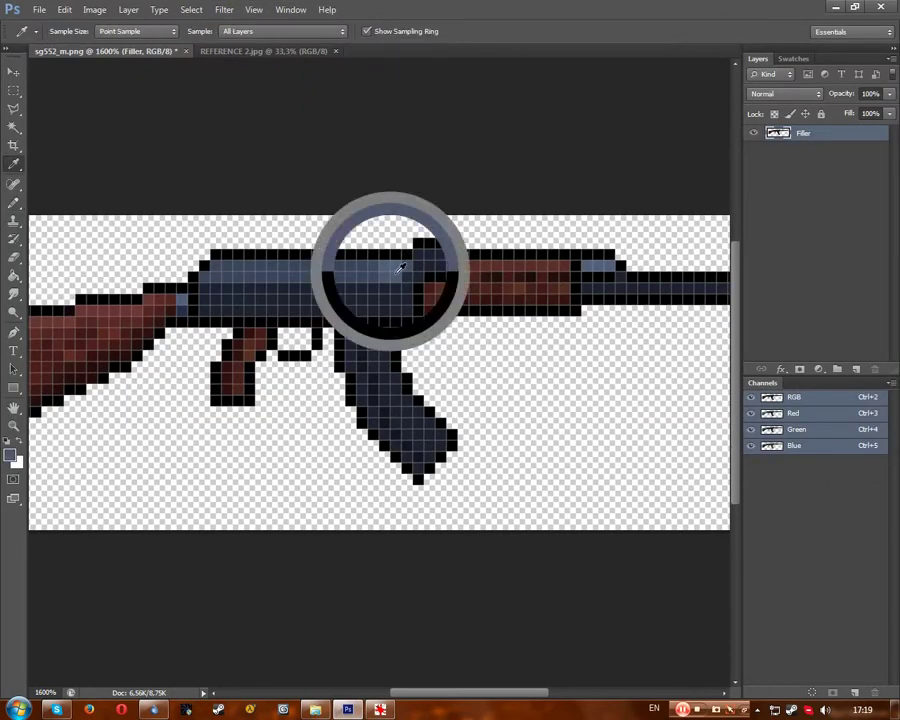
pyautogui.click(14, 185)
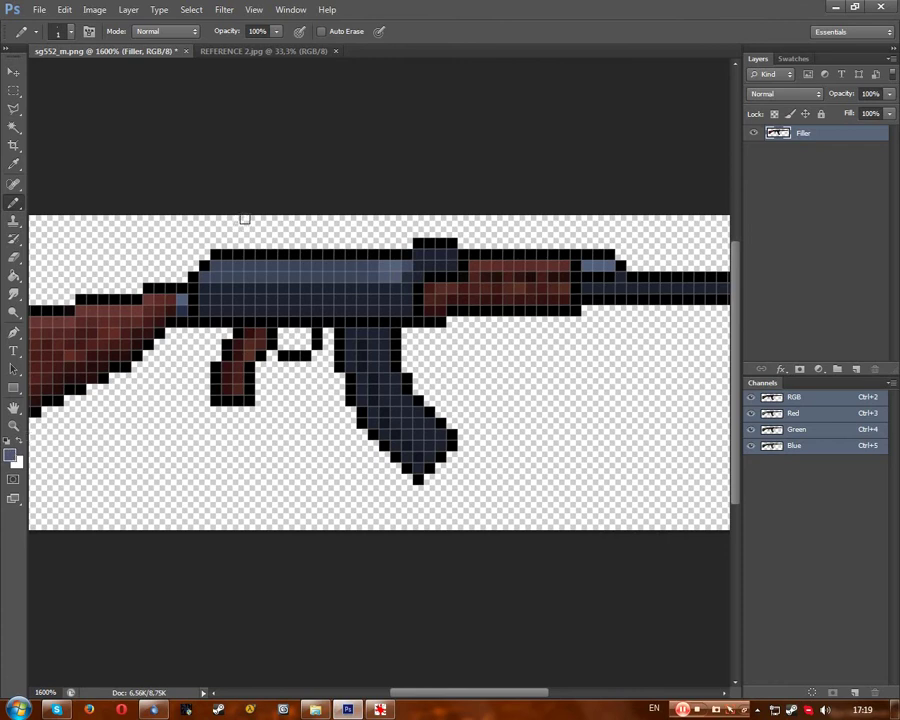
pyautogui.hotkey('ctrl', '+')
pyautogui.click(380, 709)
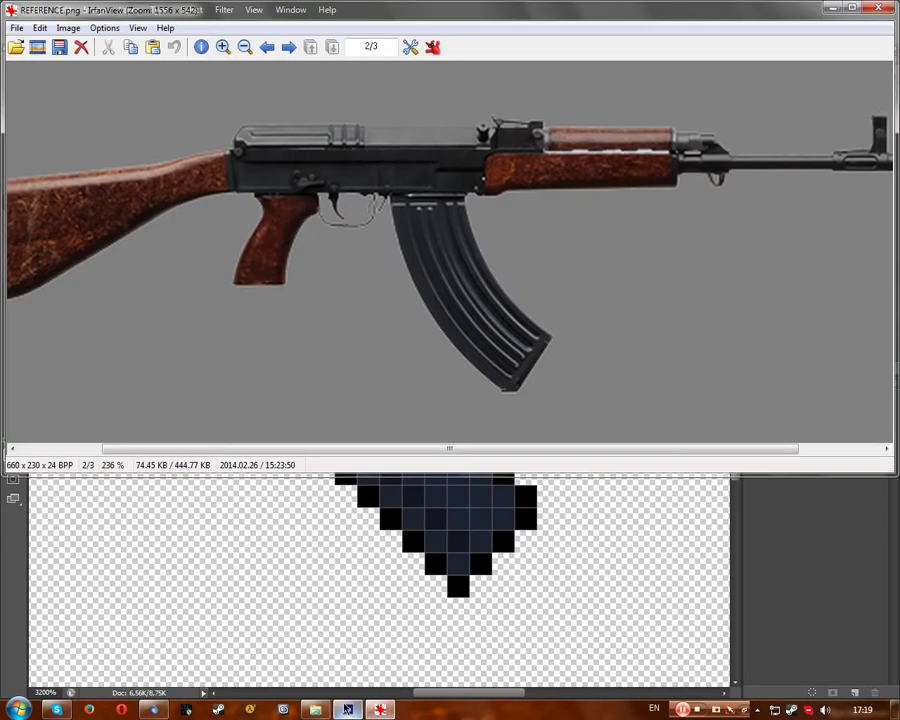
pyautogui.click(347, 707)
pyautogui.moveTo(459, 693); pyautogui.dragTo(449, 693)
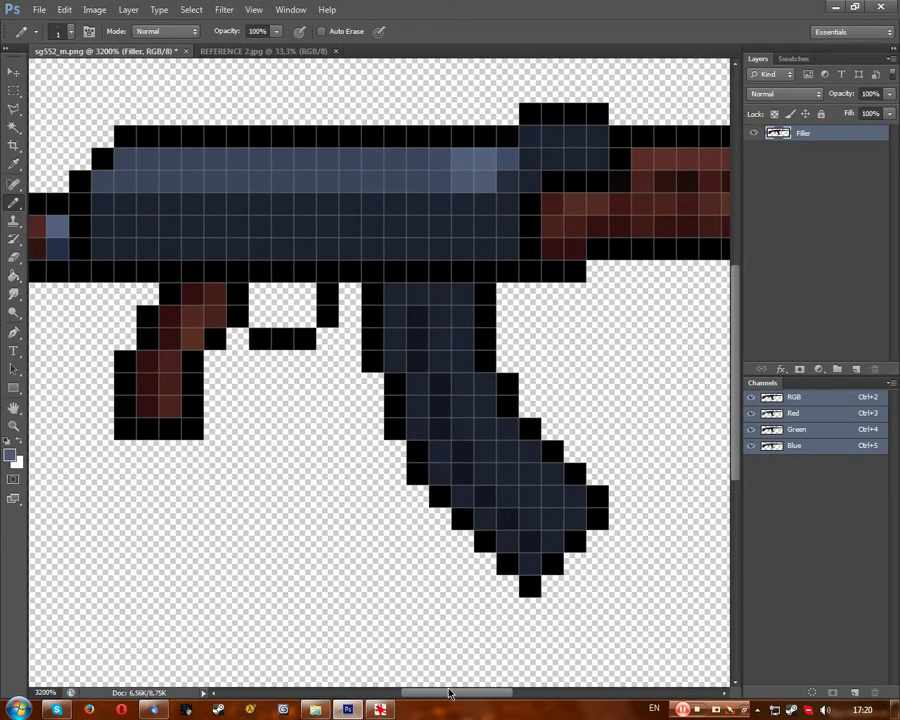
pyautogui.moveTo(259, 180); pyautogui.dragTo(259, 158)
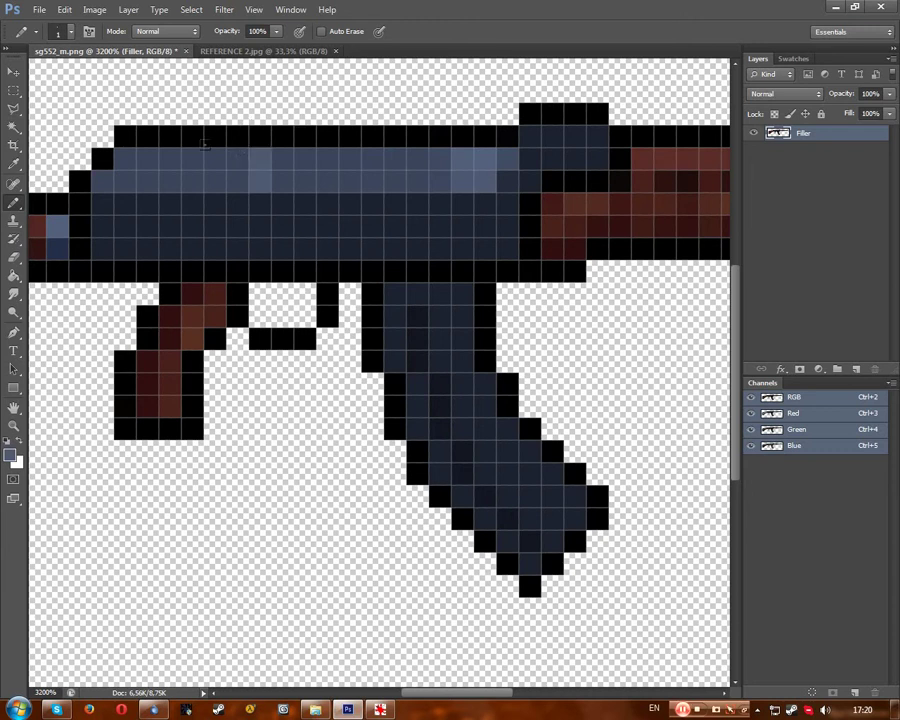
pyautogui.moveTo(168, 180); pyautogui.dragTo(88, 160)
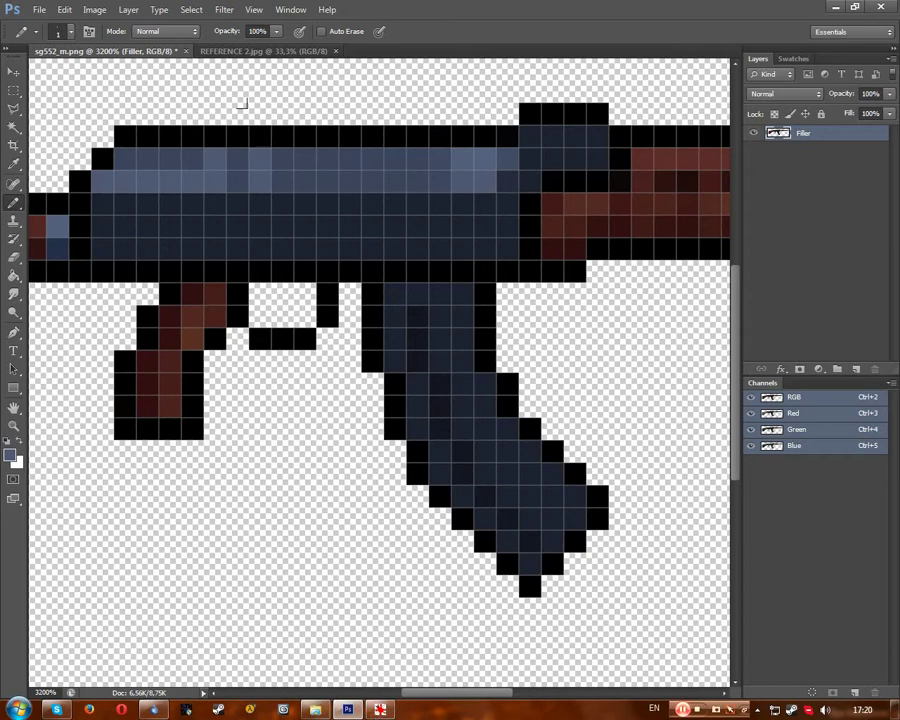
# Examine the receiver cover's ribs in REFERENCE 2.jpg and in REFERENCE.png in IrfanView, and return to the sprite in Photoshop.
pyautogui.click(250, 51)
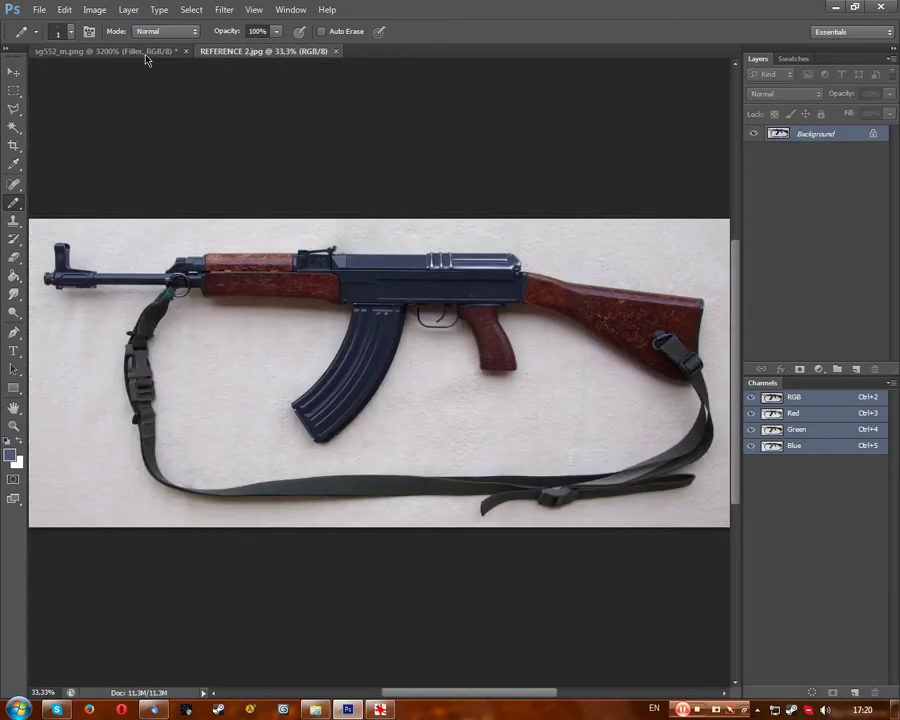
pyautogui.click(105, 51)
pyautogui.click(380, 710)
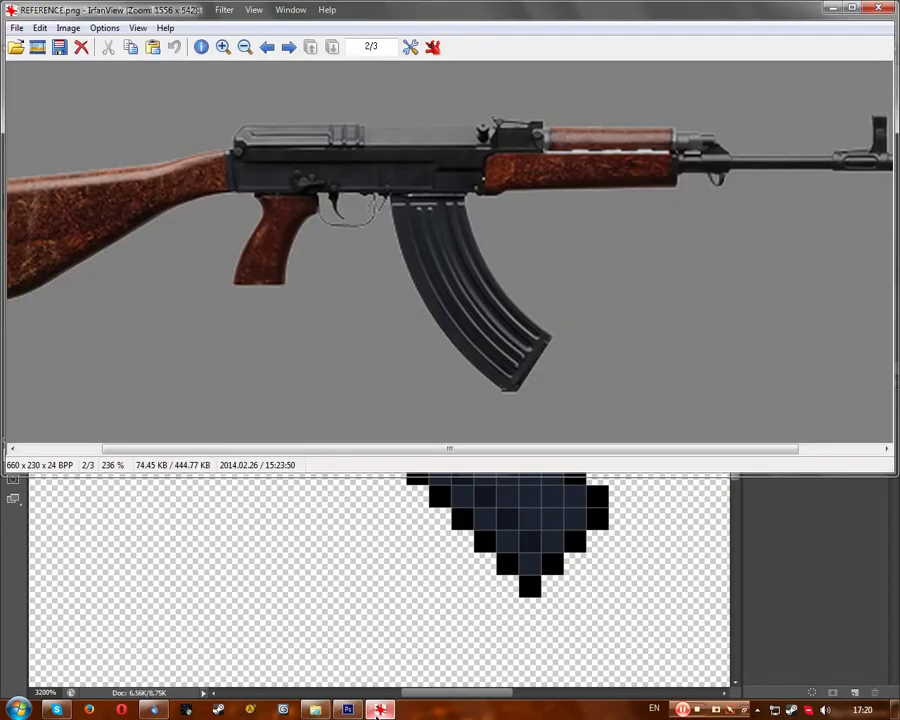
pyautogui.click(378, 710)
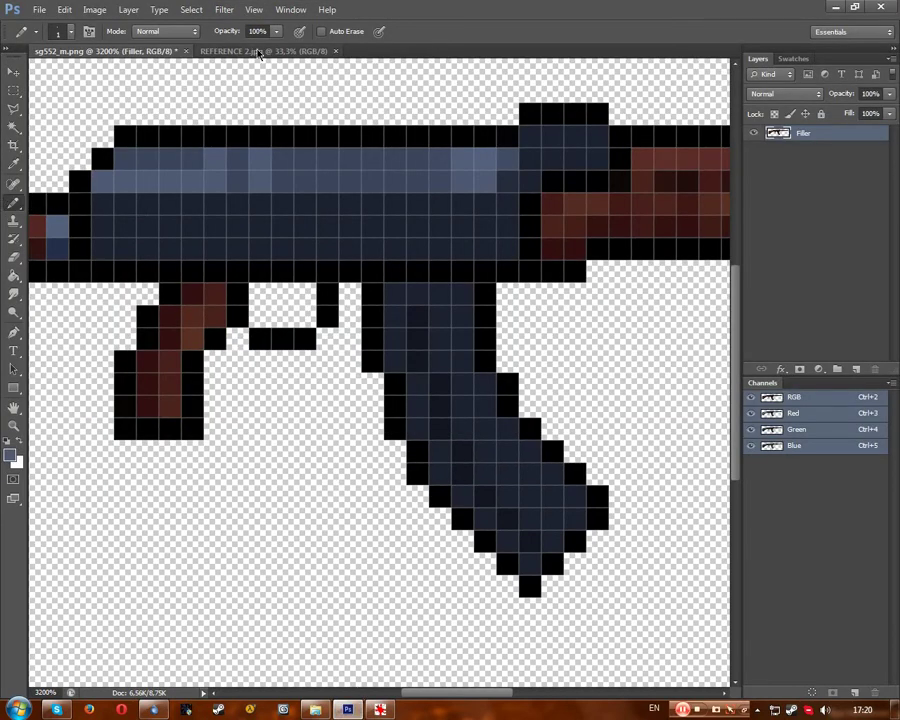
# Set the foreground colour to the very dark blue #0f131d.
pyautogui.click(12, 457)
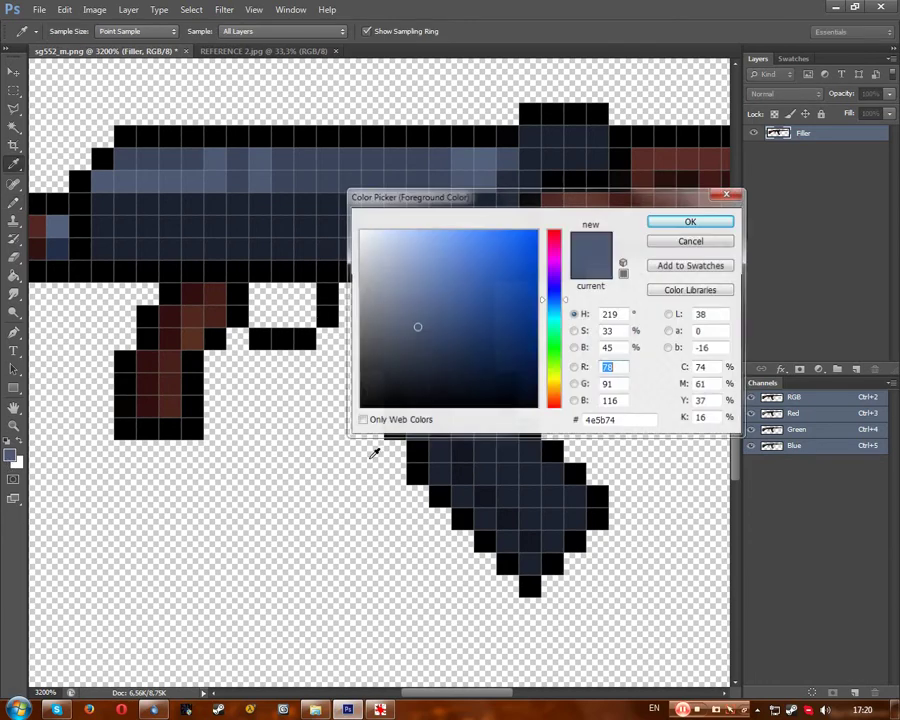
pyautogui.click(448, 365)
pyautogui.click(686, 222)
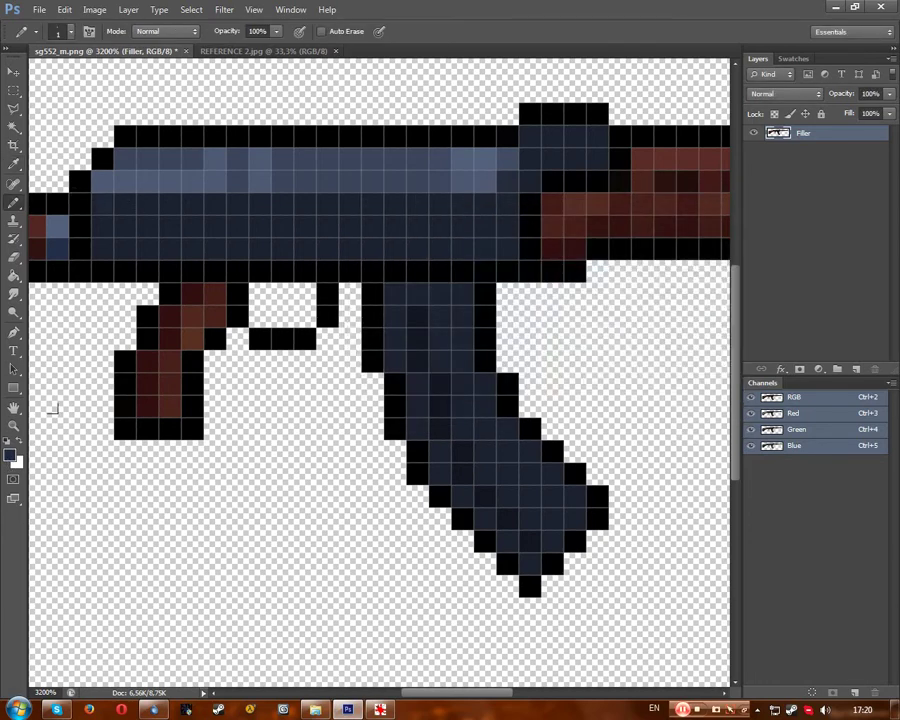
pyautogui.click(13, 164)
pyautogui.click(96, 151)
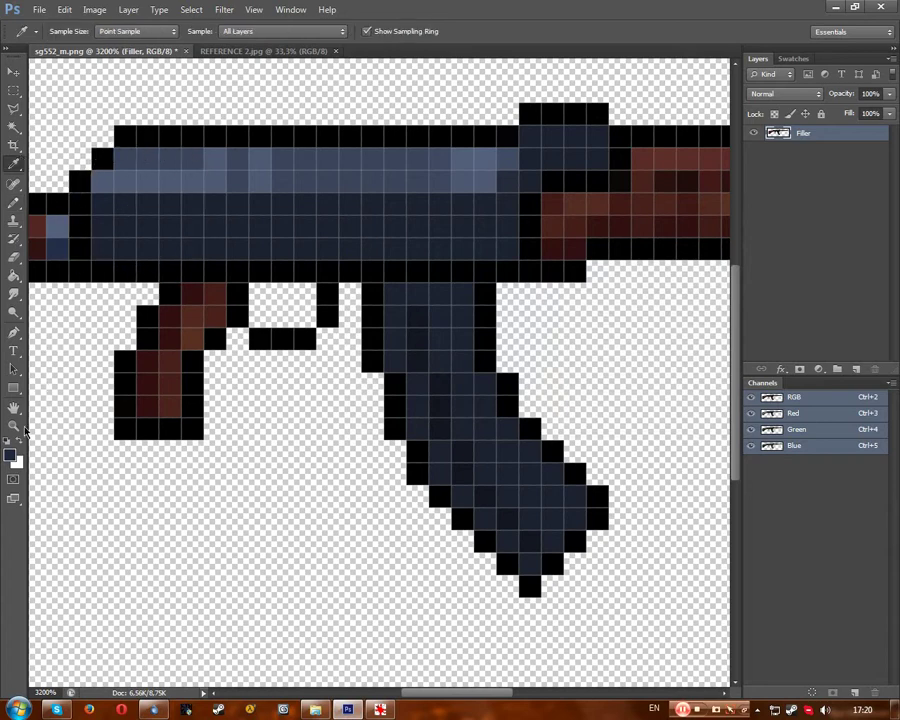
pyautogui.click(12, 457)
pyautogui.click(446, 388)
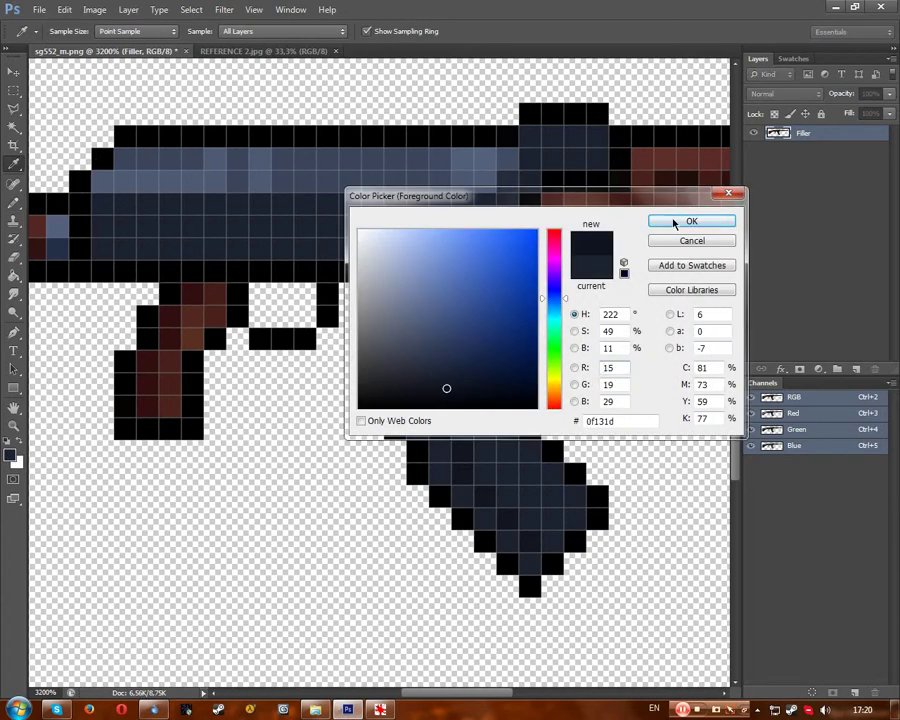
pyautogui.click(687, 221)
# Try a dark pixel on the receiver with the Pencil, and change to the Brush tool at 1 px size.
pyautogui.click(13, 220)
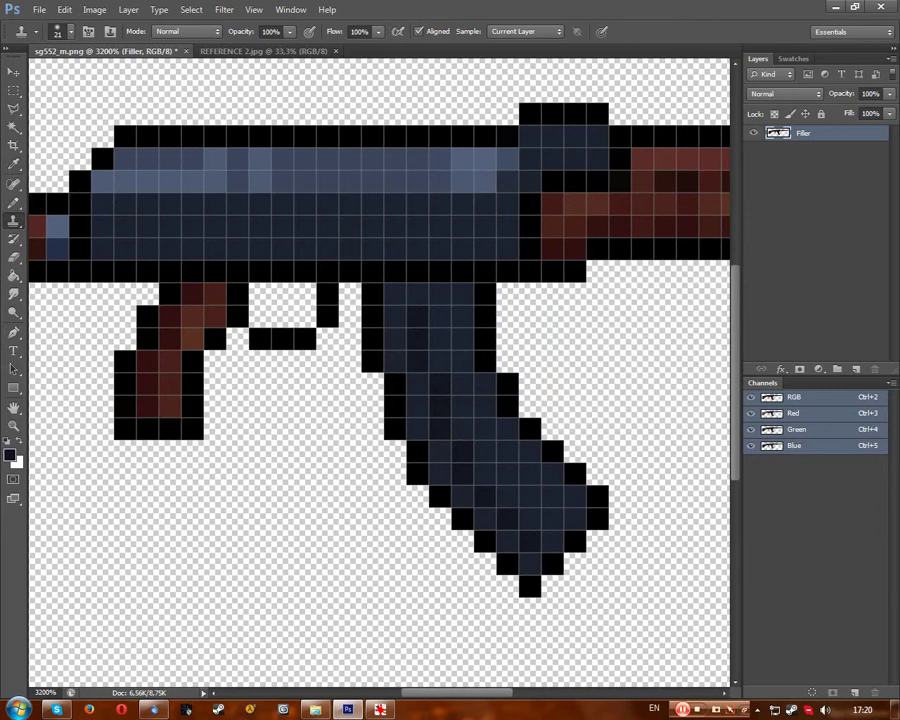
pyautogui.click(13, 201)
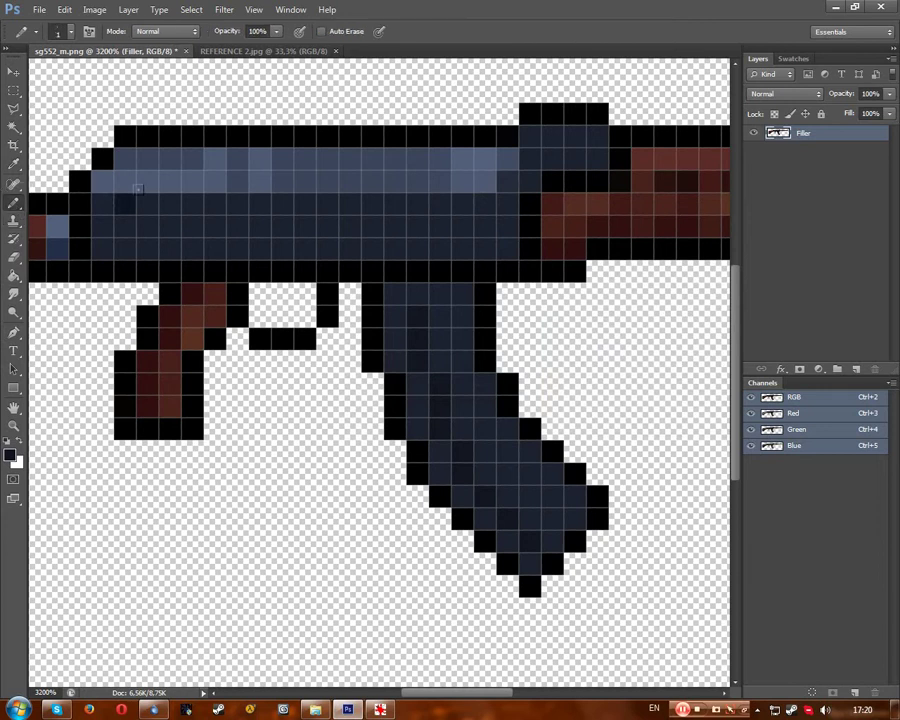
pyautogui.click(13, 219)
pyautogui.click(13, 205)
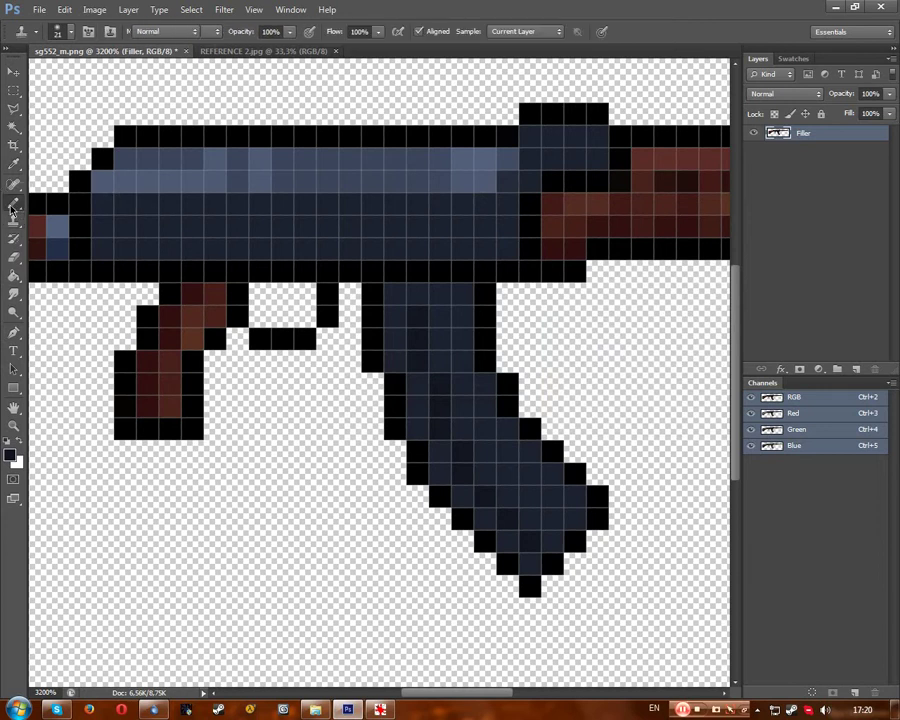
pyautogui.click(66, 200)
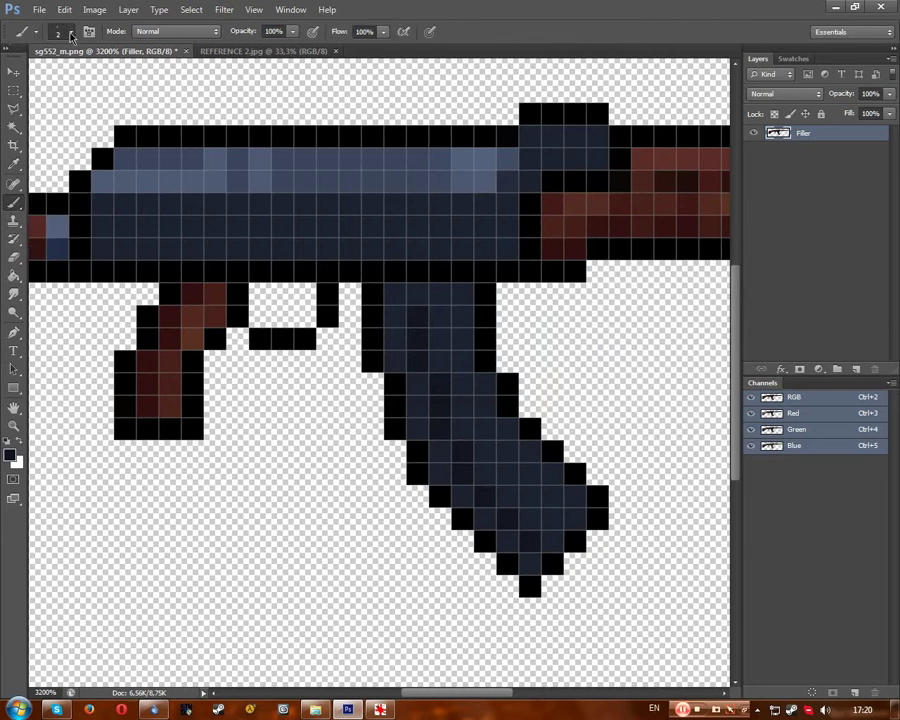
pyautogui.click(71, 35)
pyautogui.write('1')
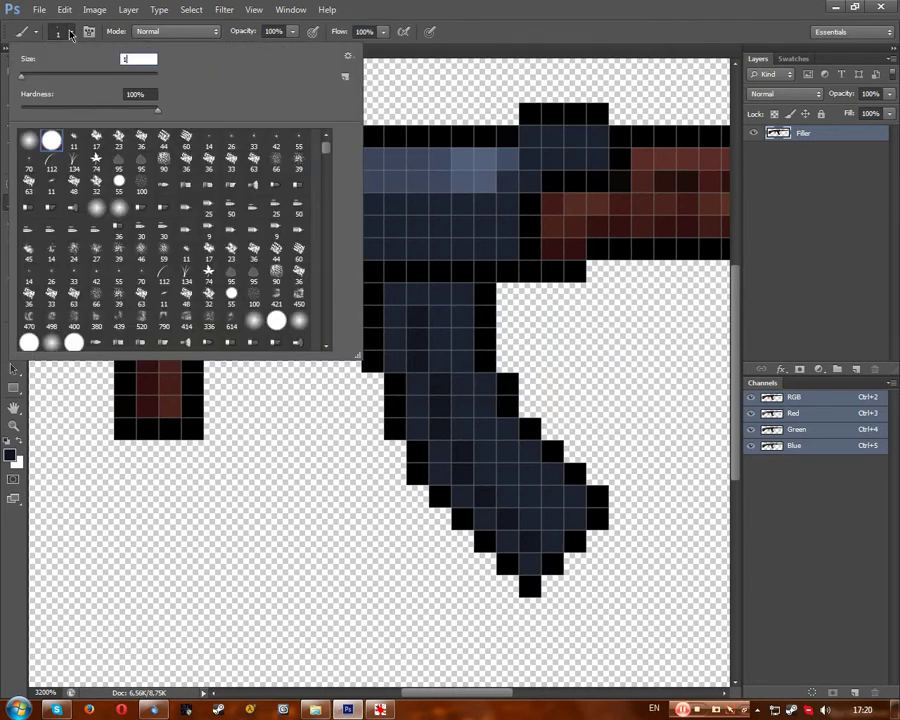
pyautogui.press('Return')
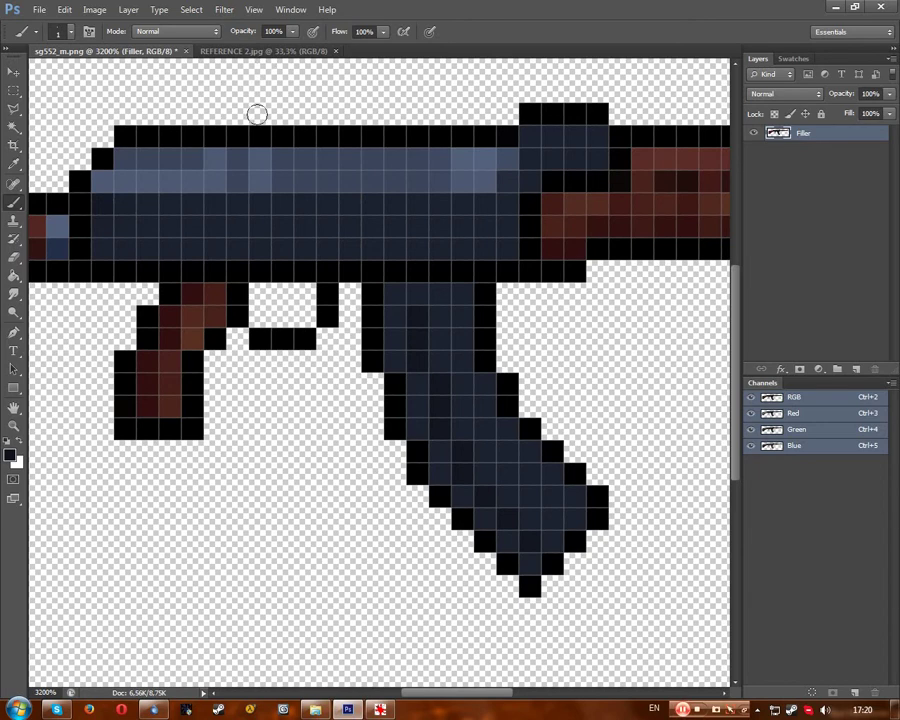
# Check the rib highlights on the sprite at smaller scales and compare them with REFERENCE 2.jpg.
pyautogui.scroll(-6, 257, 114)
pyautogui.scroll(-1, 257, 121)
pyautogui.scroll(5, 257, 121)
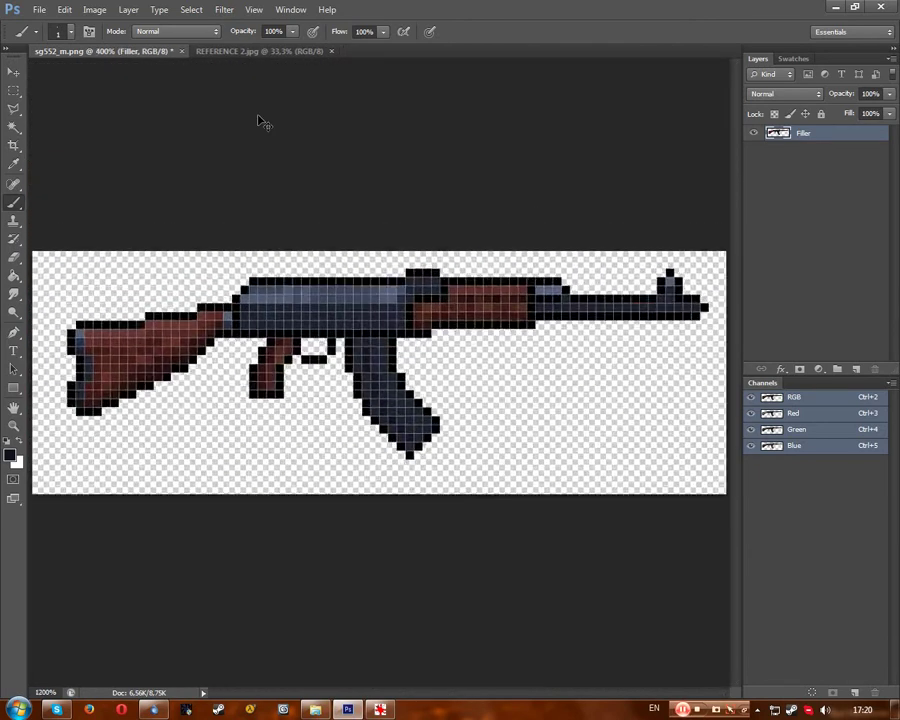
pyautogui.scroll(3, 257, 117)
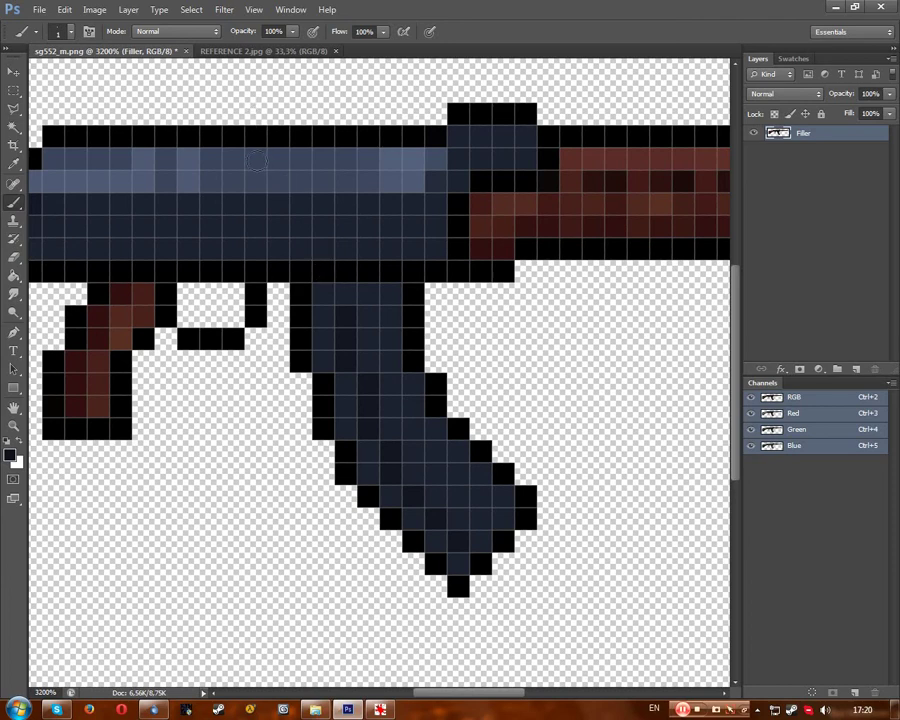
pyautogui.click(270, 51)
pyautogui.hotkey('ctrl', 'Tab')
# Sample the receiver's slate blue, darken it to #2c3549, and pencil a shadow beside the front rib highlight on the receiver cover.
pyautogui.click(14, 163)
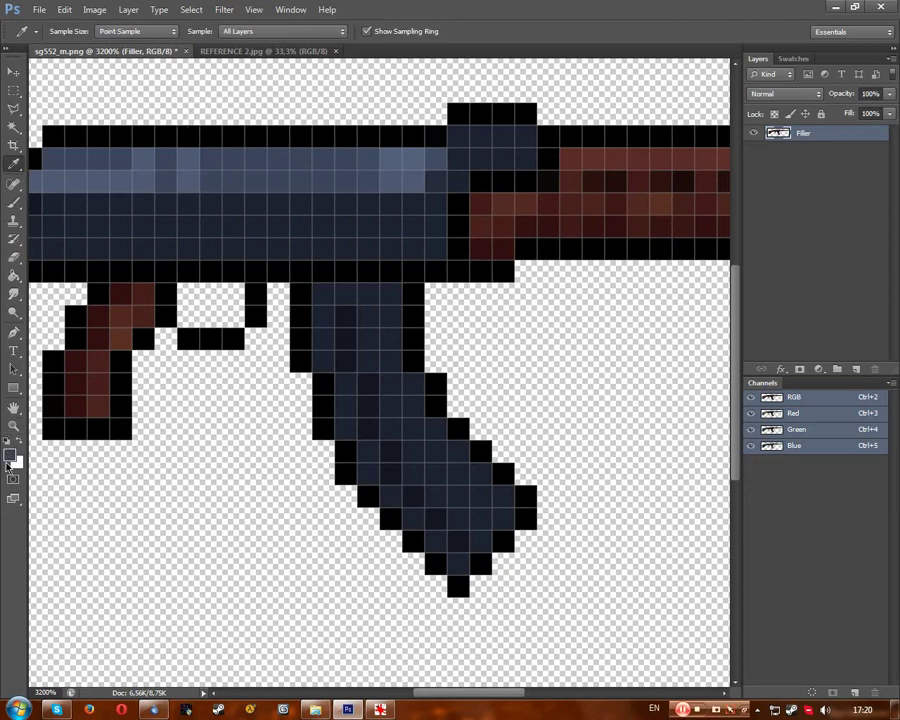
pyautogui.click(8, 464)
pyautogui.click(431, 357)
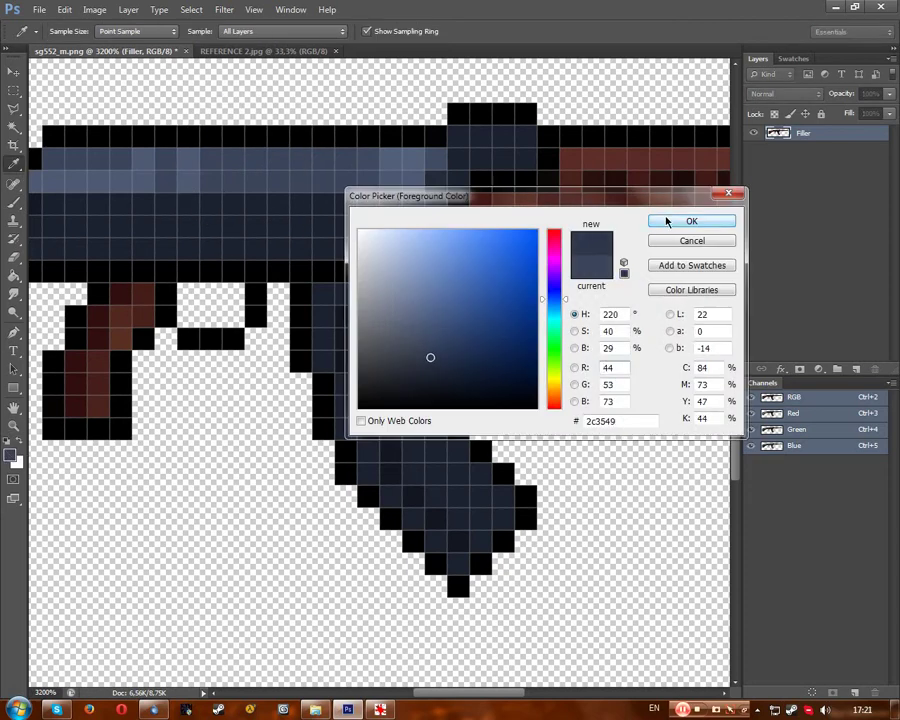
pyautogui.click(691, 221)
pyautogui.click(15, 205)
pyautogui.moveTo(15, 205); pyautogui.dragTo(70, 217)
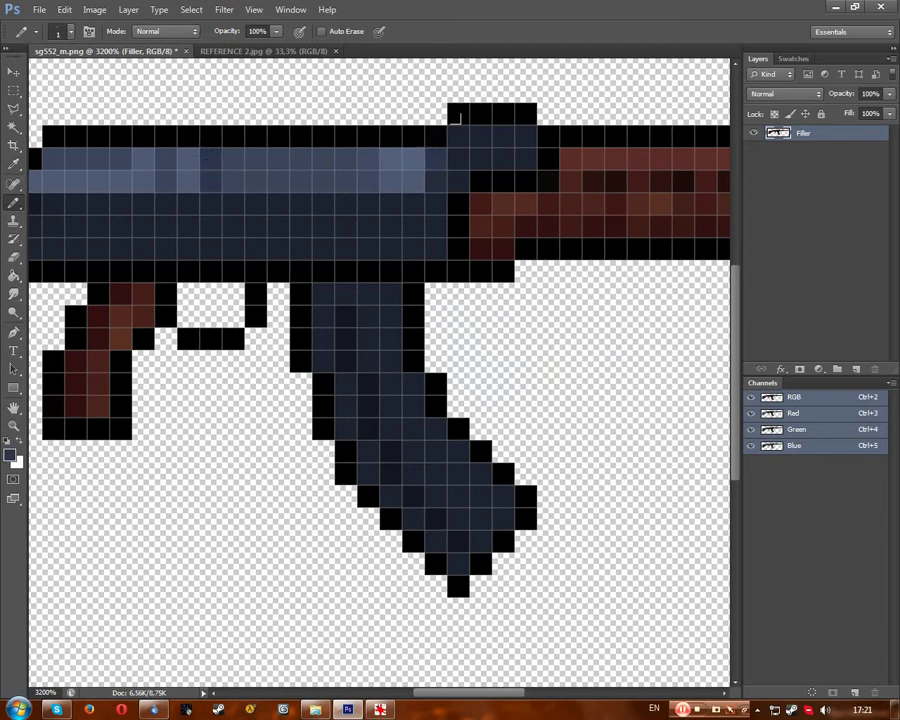
# Check the shaded rifle at smaller scales and compare it with REFERENCE.png in IrfanView.
pyautogui.scroll(-7, 474, 140)
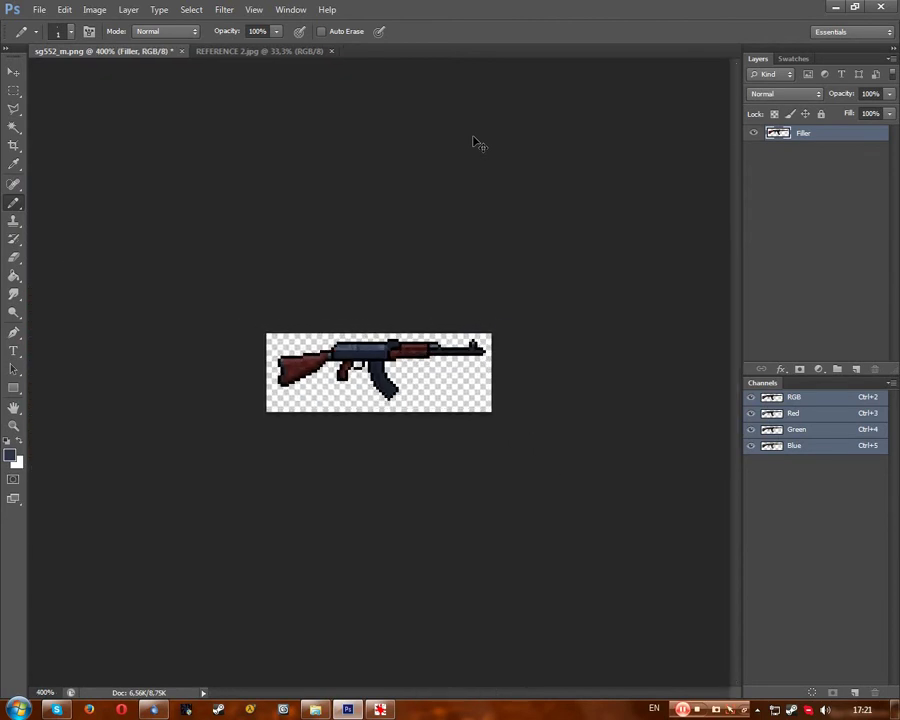
pyautogui.scroll(4, 476, 142)
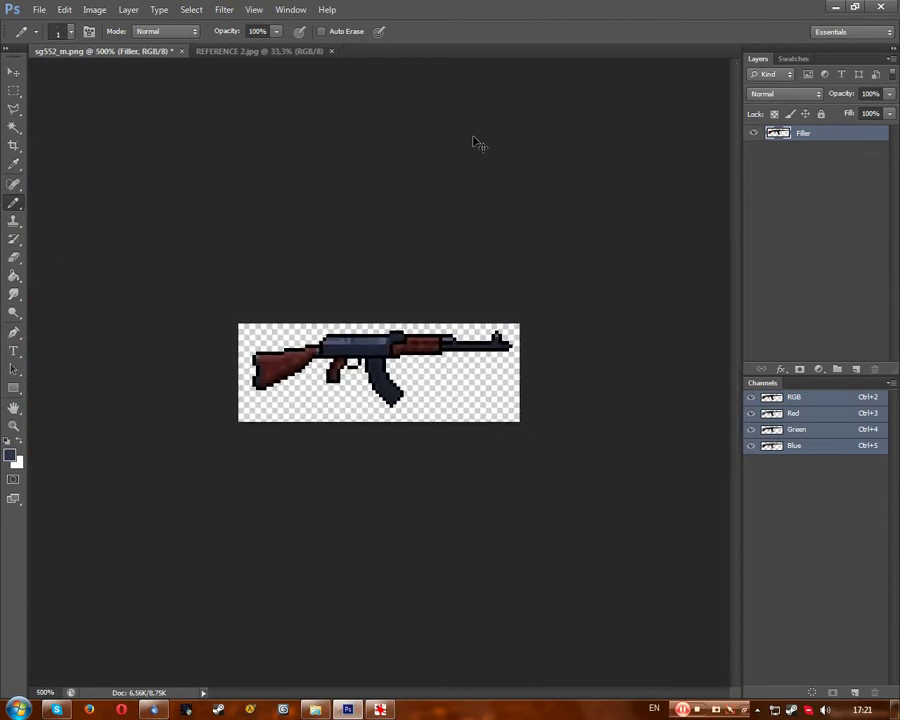
pyautogui.click(383, 711)
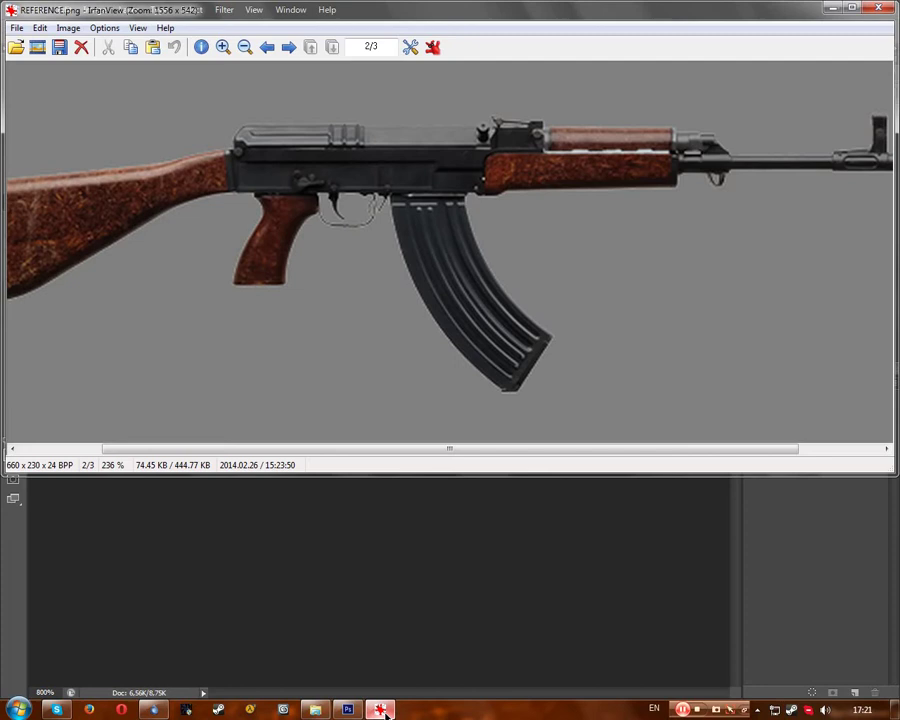
# Sample the receiver cover's blue shading in sg552_m.png and pencil the shadow beside the front rib highlight into a softer two-tone transition.
pyautogui.click(381, 711)
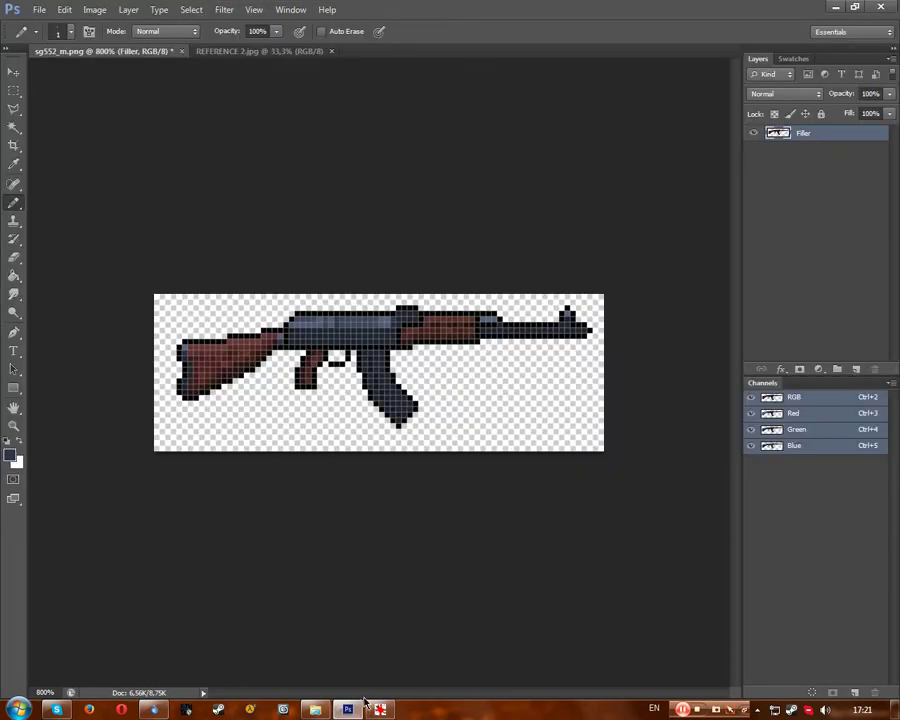
pyautogui.scroll(1, 401, 559)
pyautogui.scroll(2, 401, 559)
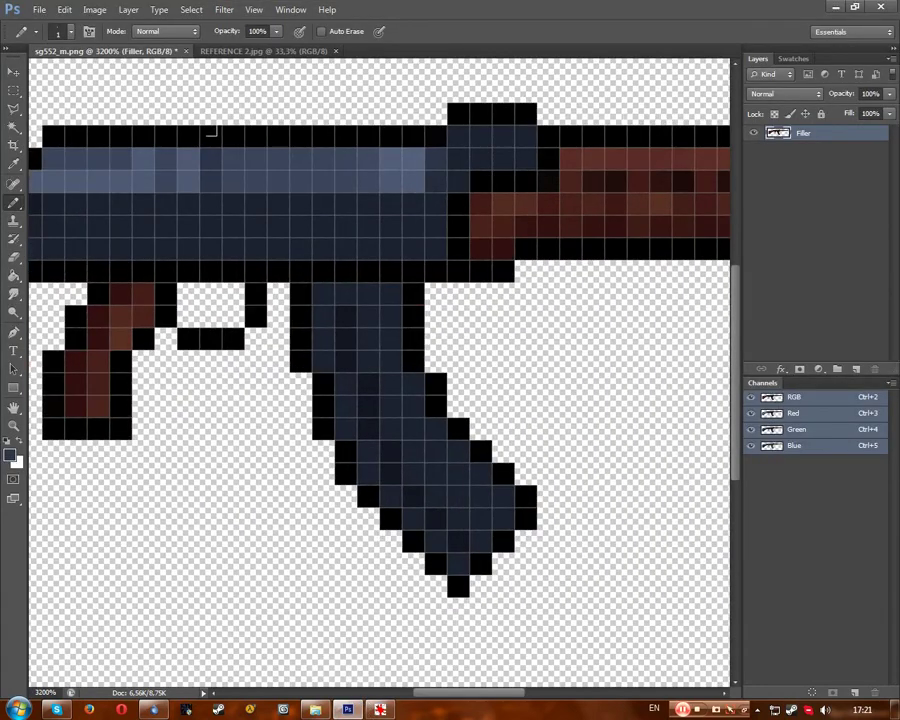
pyautogui.press('i')
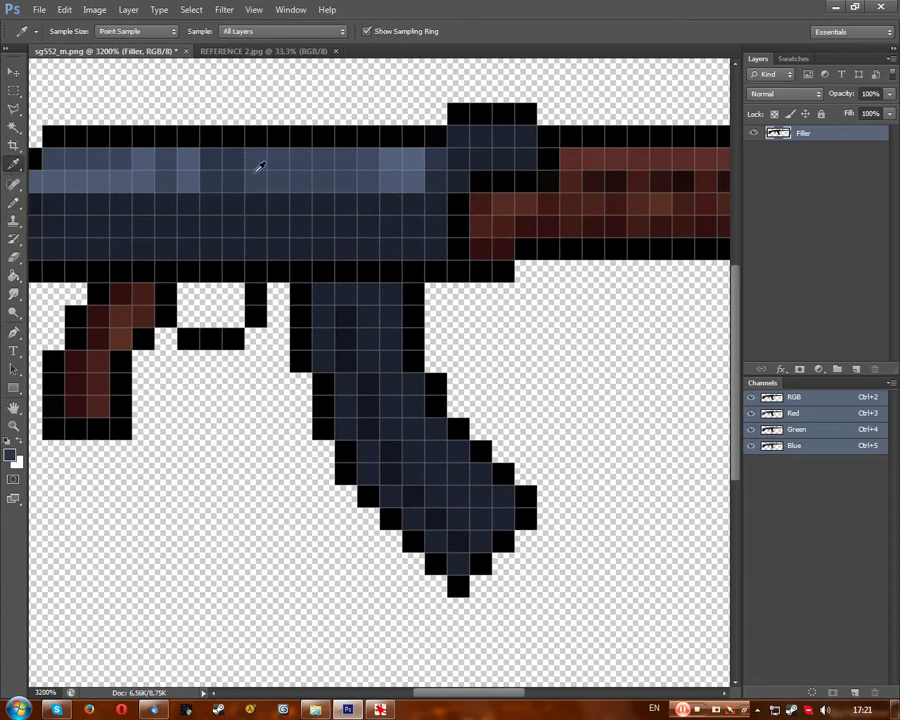
pyautogui.press('b')
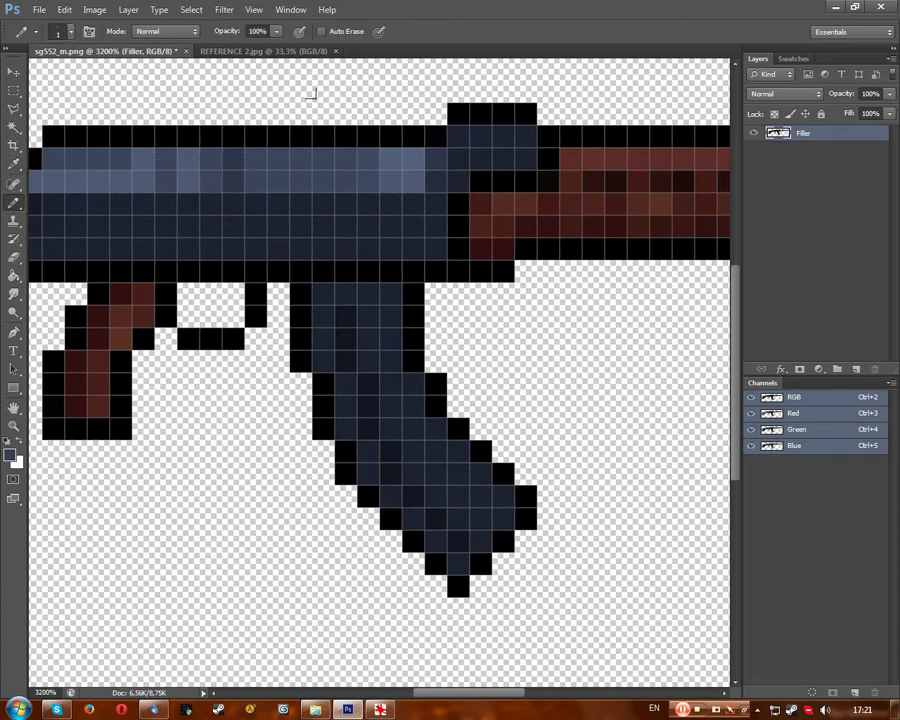
# Check the rib shading at smaller scales and compare the receiver and rear sight with REFERENCE 2.jpg and REFERENCE.png in IrfanView.
pyautogui.scroll(-5, 332, 116)
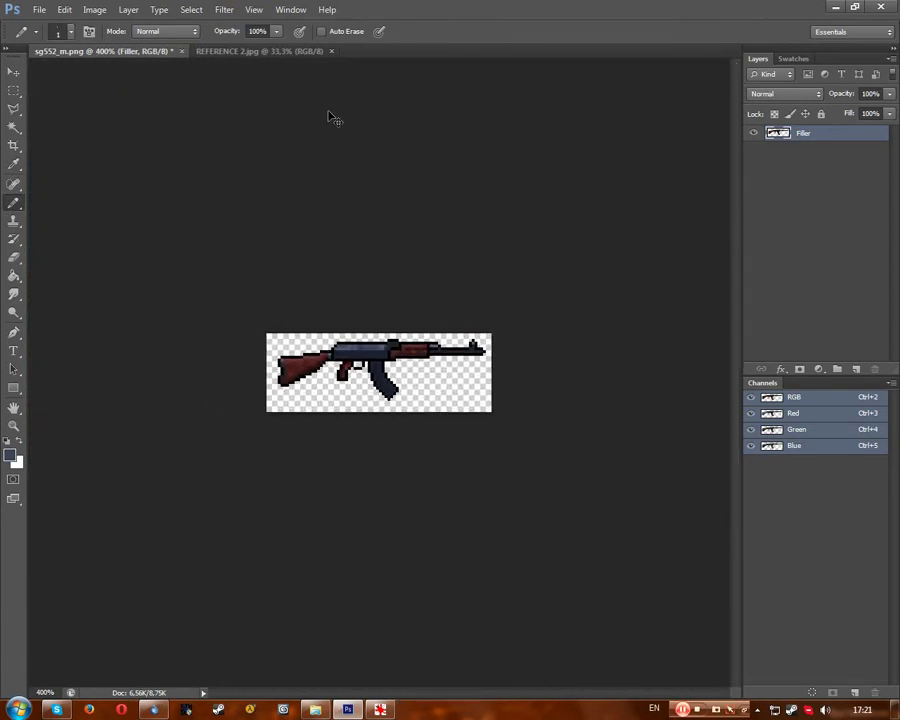
pyautogui.scroll(5, 332, 116)
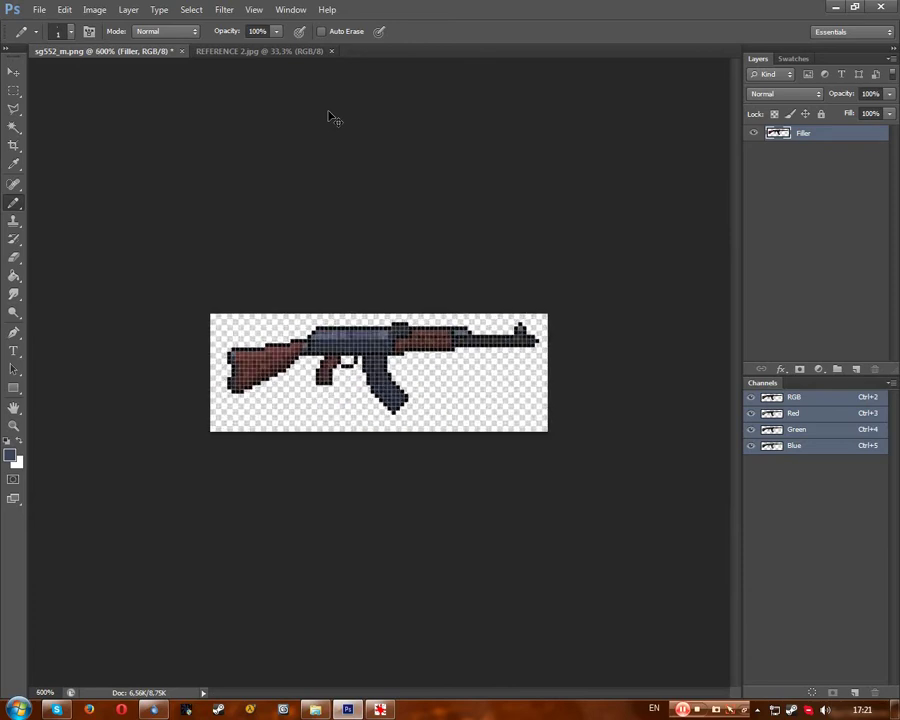
pyautogui.scroll(1, 332, 116)
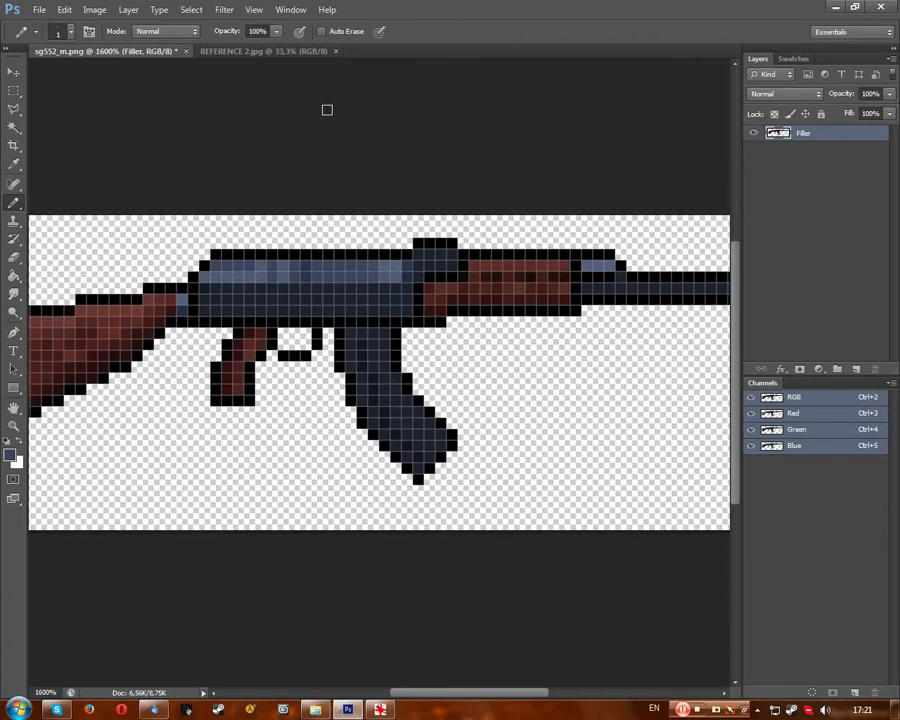
pyautogui.scroll(2, 328, 112)
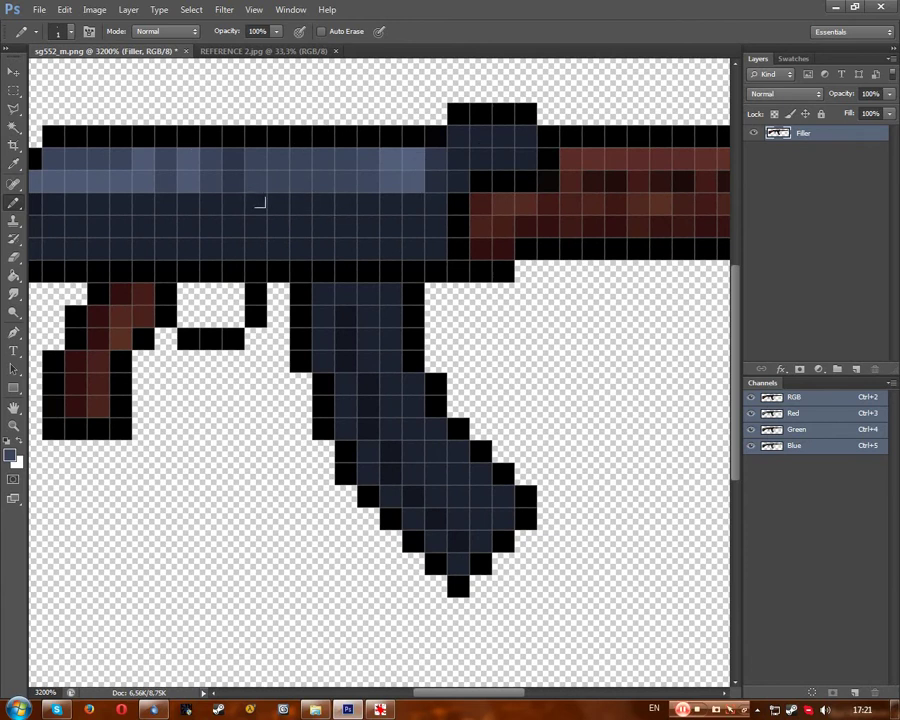
pyautogui.click(262, 50)
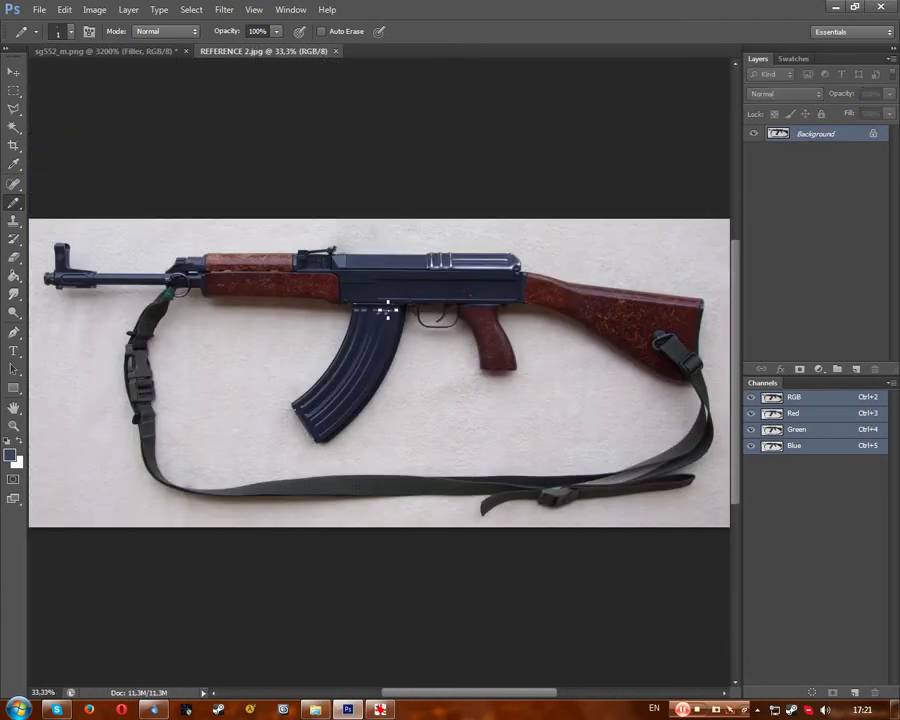
pyautogui.hotkey('alt', 'Tab')
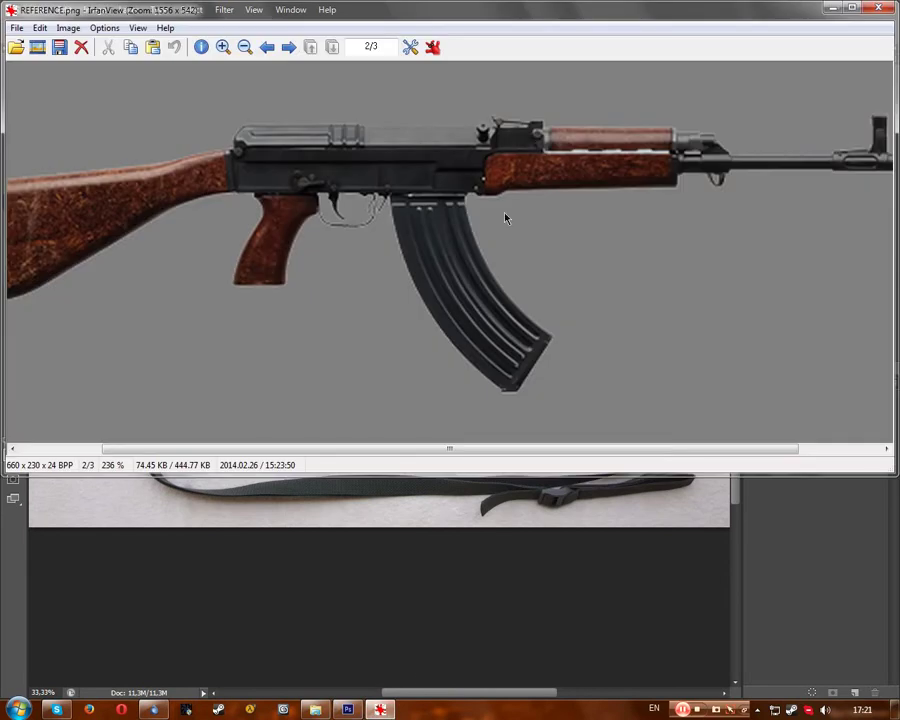
pyautogui.hotkey('alt', 'Tab')
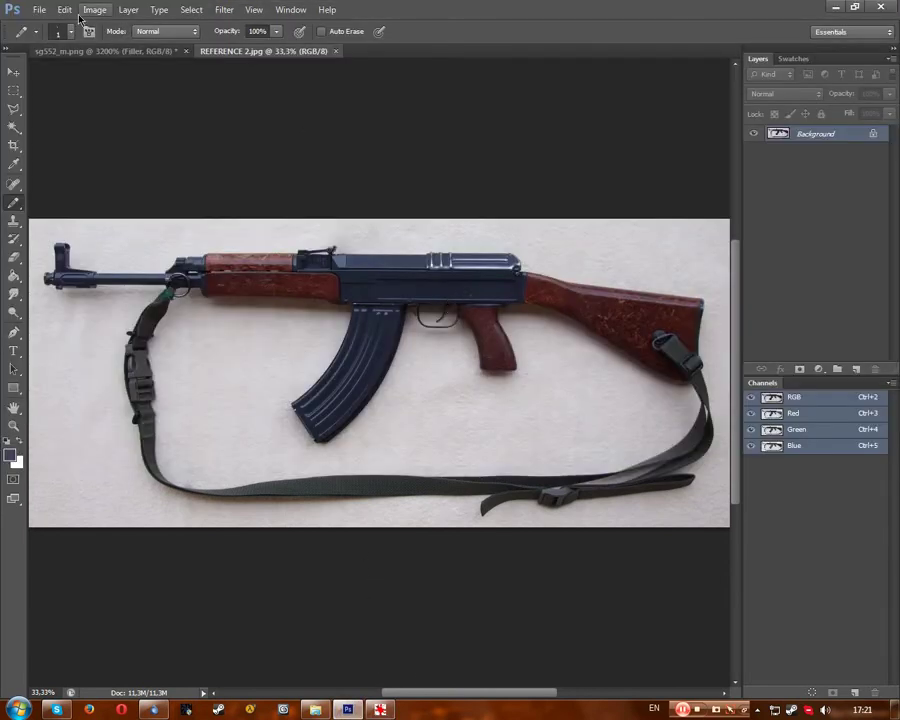
pyautogui.click(100, 50)
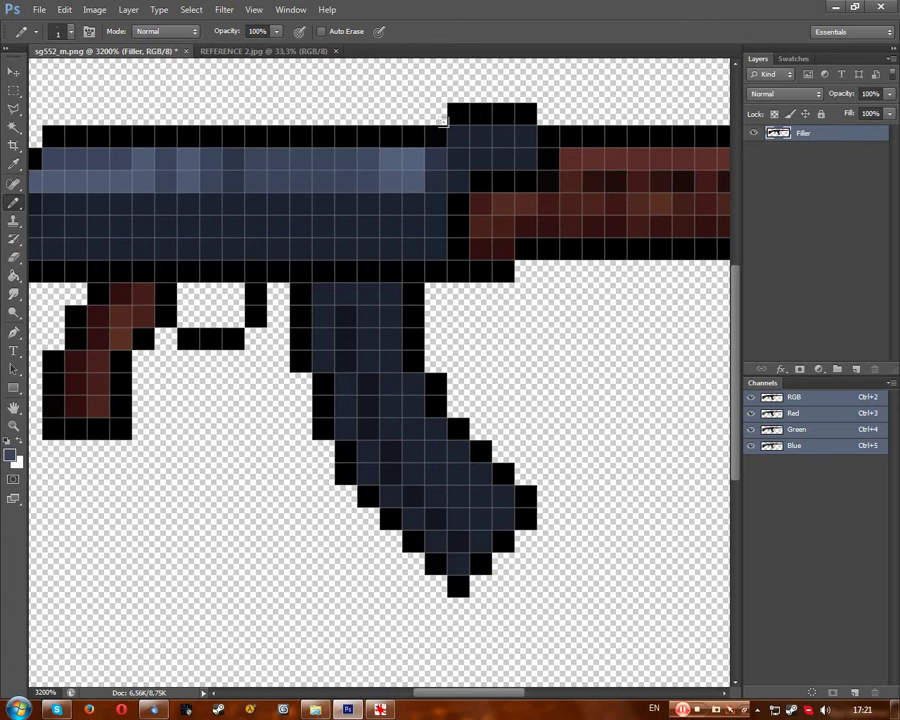
pyautogui.click(379, 709)
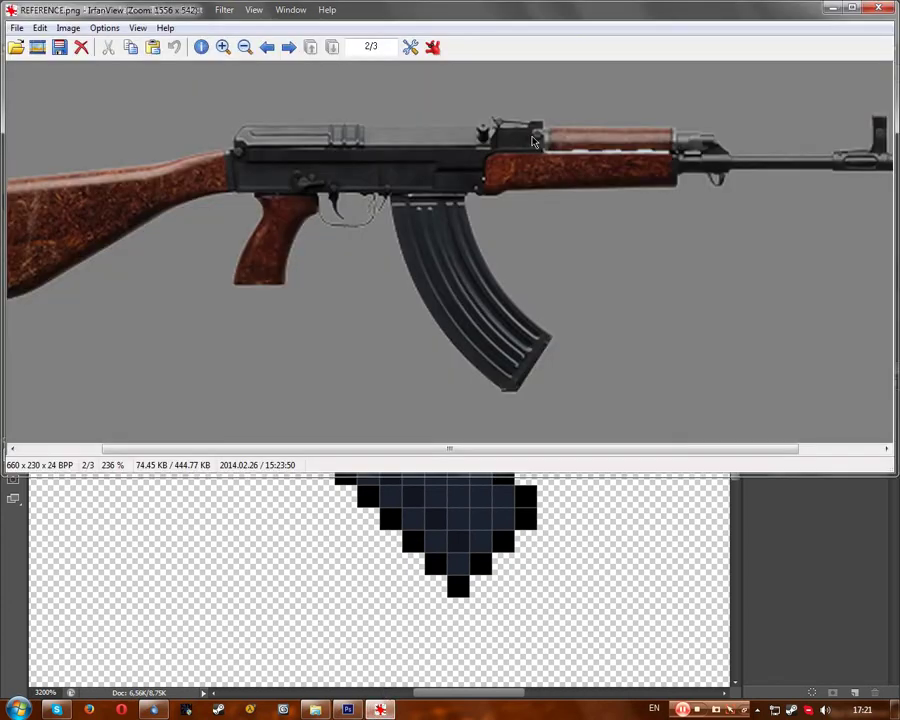
pyautogui.click(245, 499)
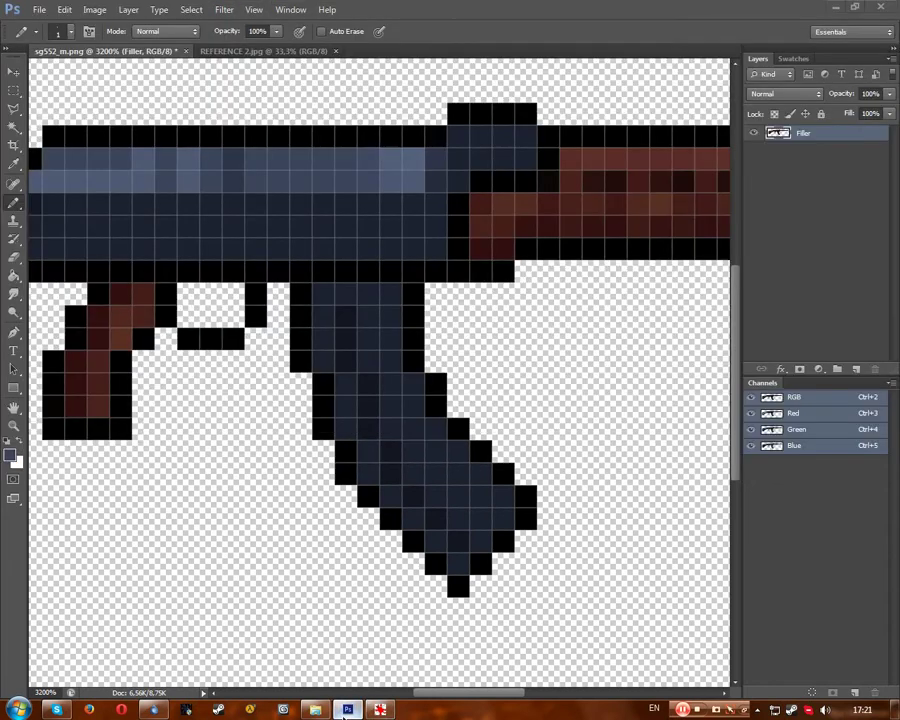
# Brush a soft slate-blue highlight onto the front upper pixel of the rear sight block with the Brush tool.
pyautogui.rightClick(13, 201)
pyautogui.click(80, 199)
pyautogui.click(530, 154)
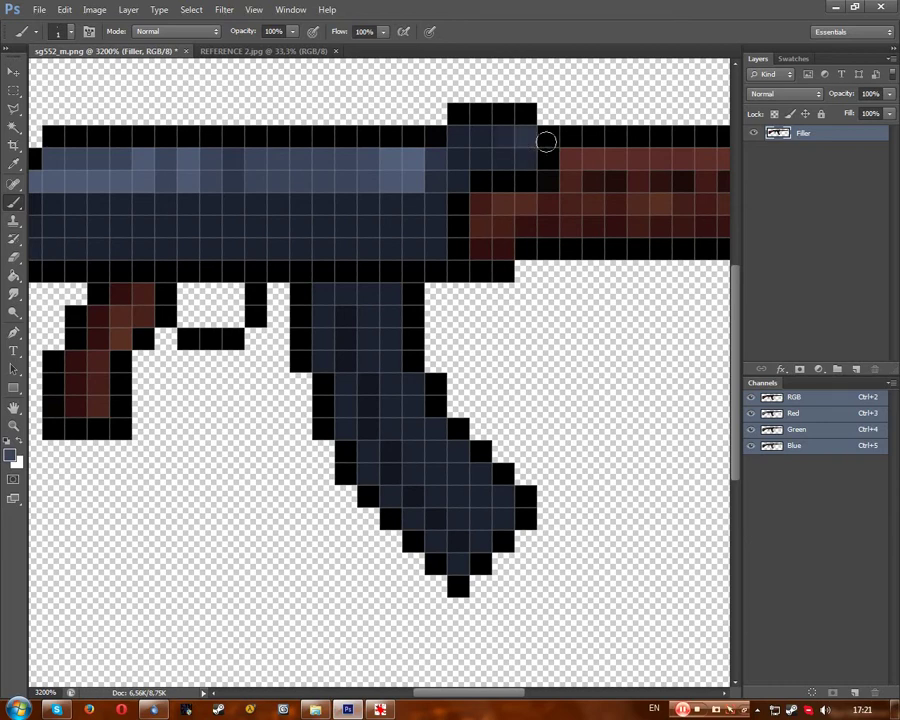
# Check the rear sight highlight on the whole sprite at smaller scales.
pyautogui.hotkey('ctrl', '-')
pyautogui.hotkey('ctrl', '-')
pyautogui.hotkey('ctrl', '-')
pyautogui.hotkey('ctrl', '-')
pyautogui.hotkey('ctrl', '-')
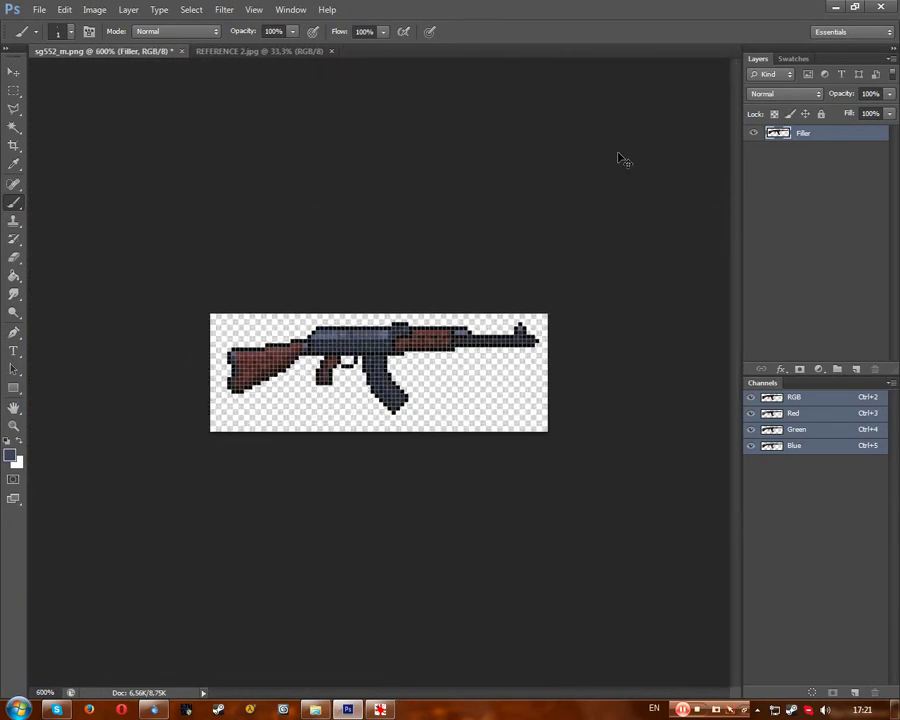
pyautogui.hotkey('ctrl', '-')
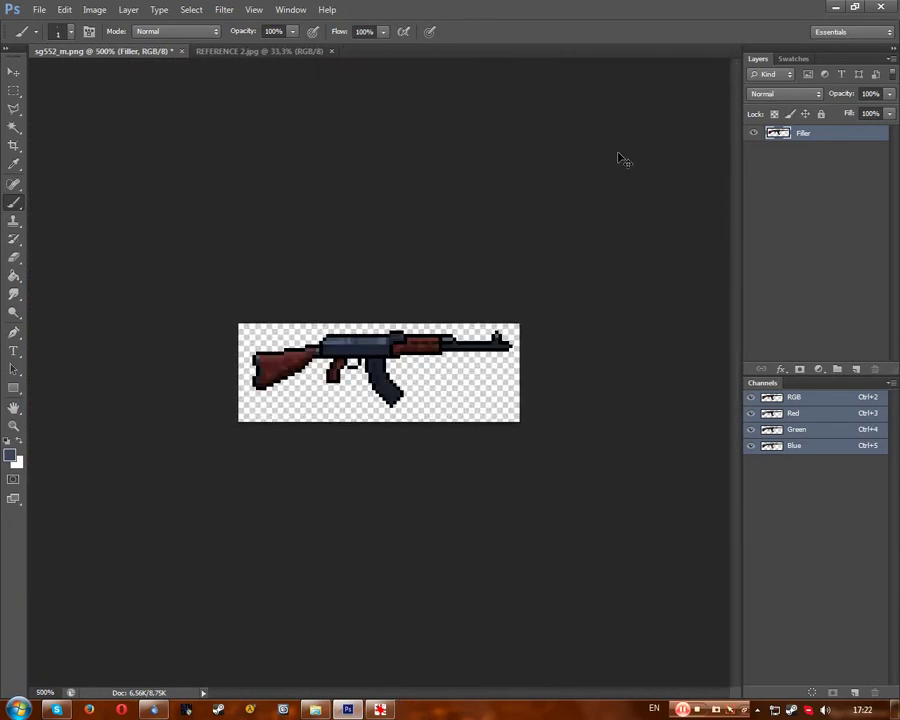
pyautogui.hotkey('ctrl', '+')
pyautogui.hotkey('ctrl', '+')
pyautogui.hotkey('ctrl', '+')
pyautogui.hotkey('ctrl', '+')
pyautogui.hotkey('ctrl', '+')
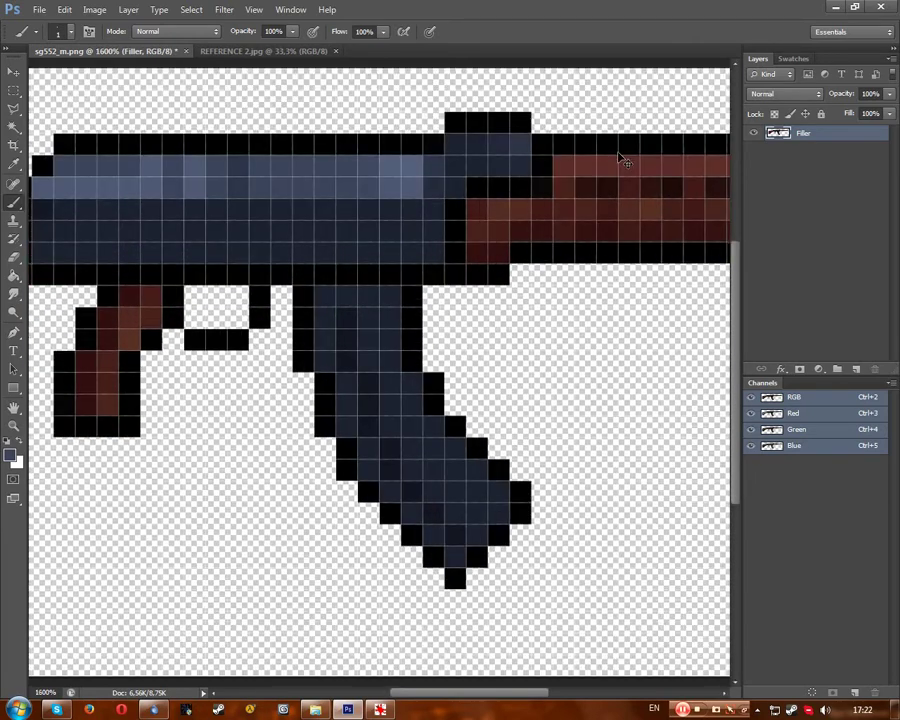
pyautogui.hotkey('ctrl', '+')
# Compare the barrel with both reference photos, sample its dark blue, and darken the foreground colour to #10141e.
pyautogui.moveTo(455, 706); pyautogui.dragTo(542, 694)
pyautogui.click(284, 52)
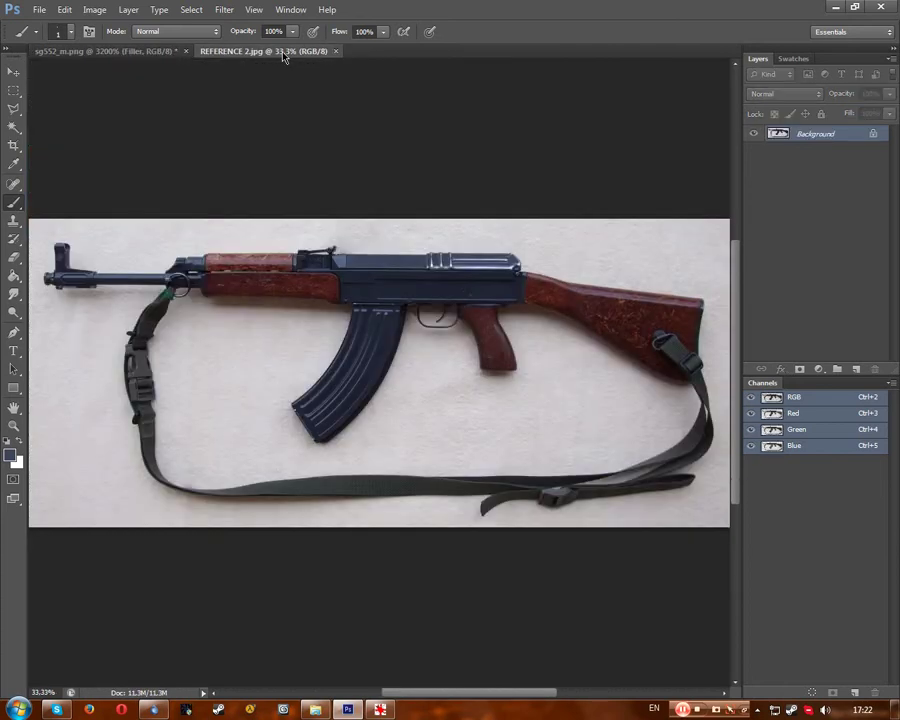
pyautogui.click(180, 51)
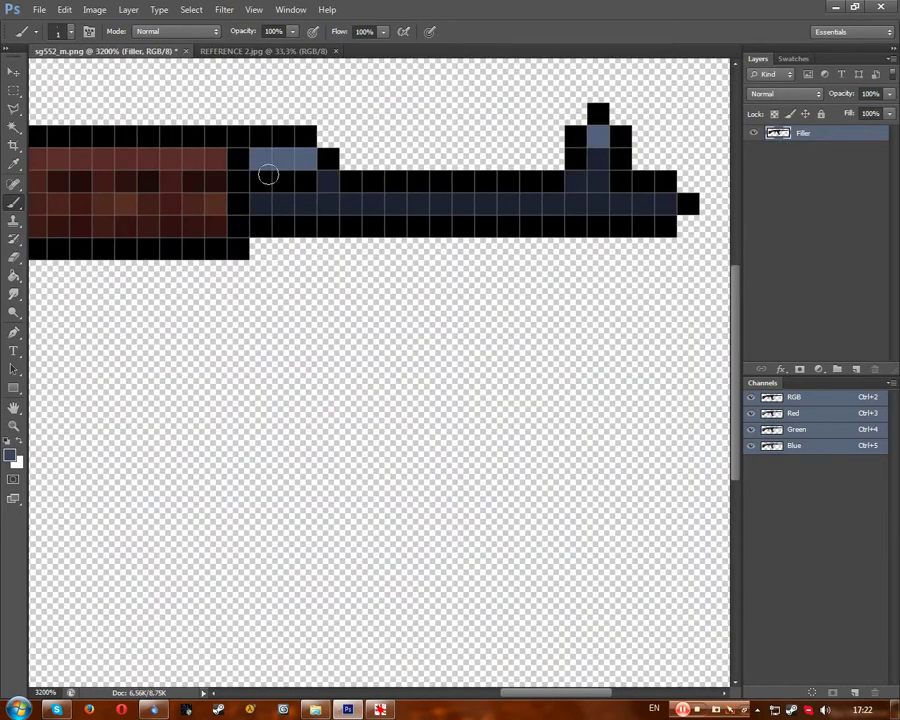
pyautogui.click(13, 165)
pyautogui.click(323, 210)
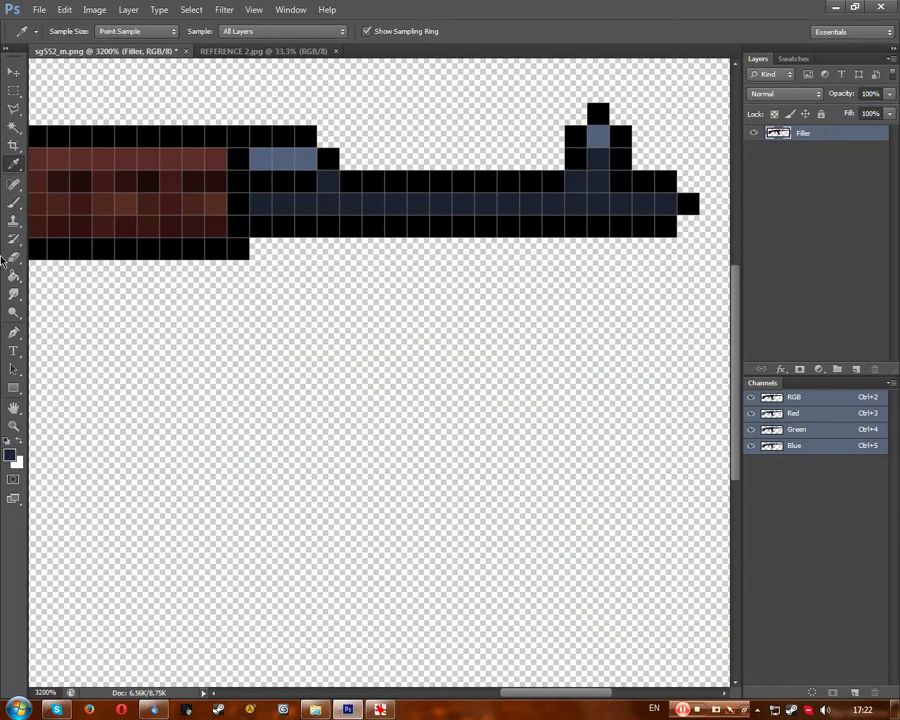
pyautogui.click(380, 709)
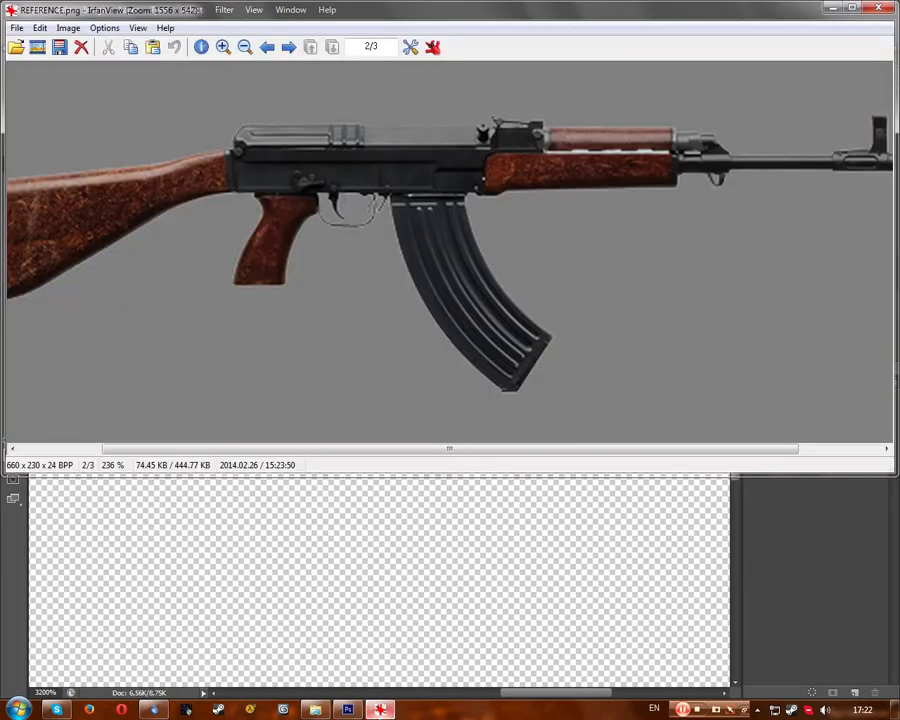
pyautogui.click(333, 607)
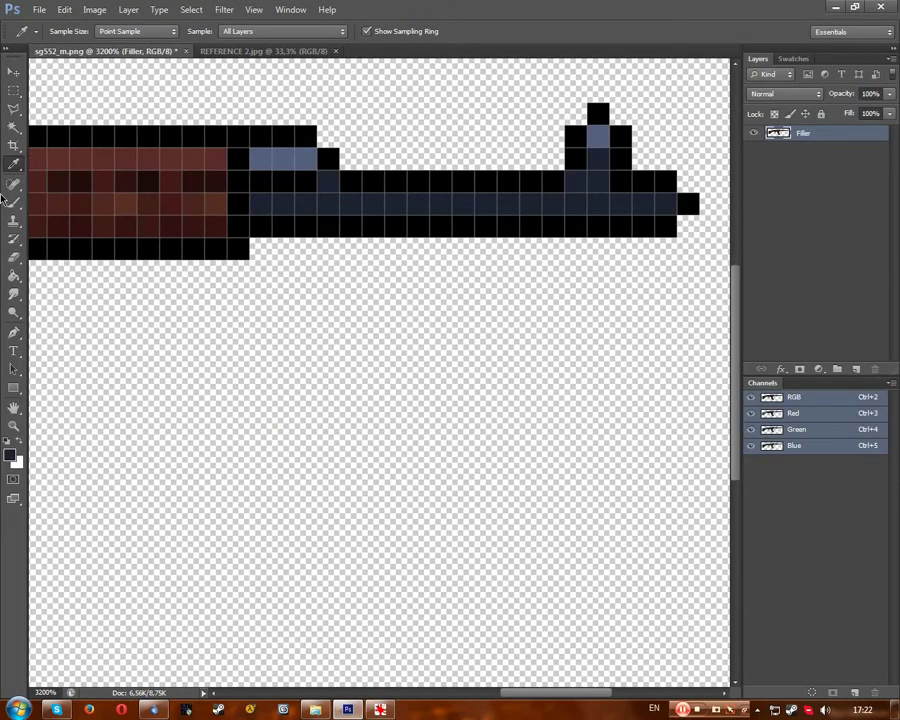
pyautogui.press('b')
pyautogui.click(10, 455)
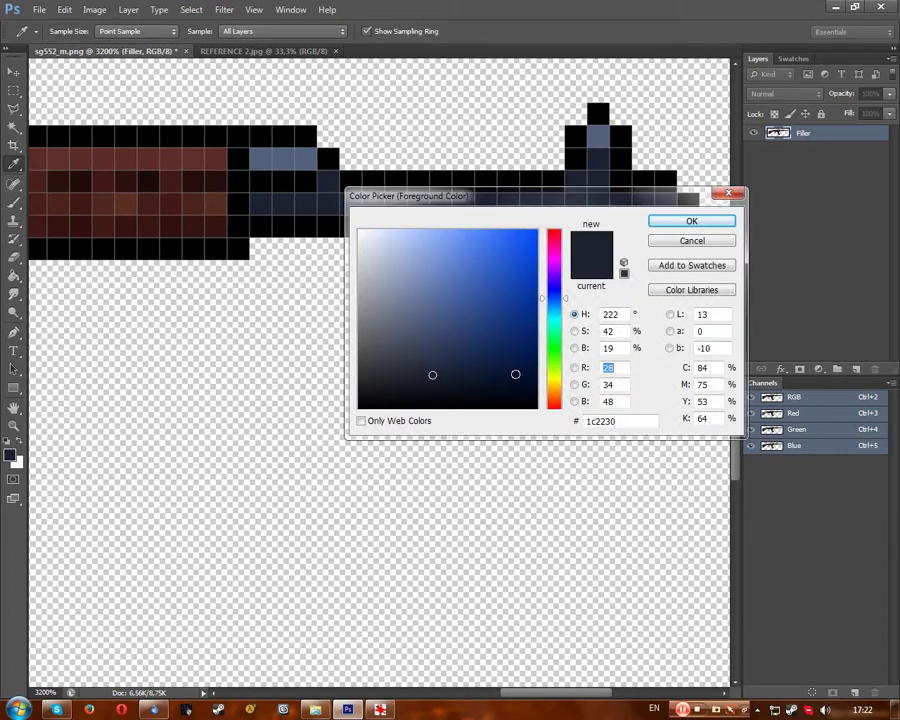
pyautogui.click(439, 387)
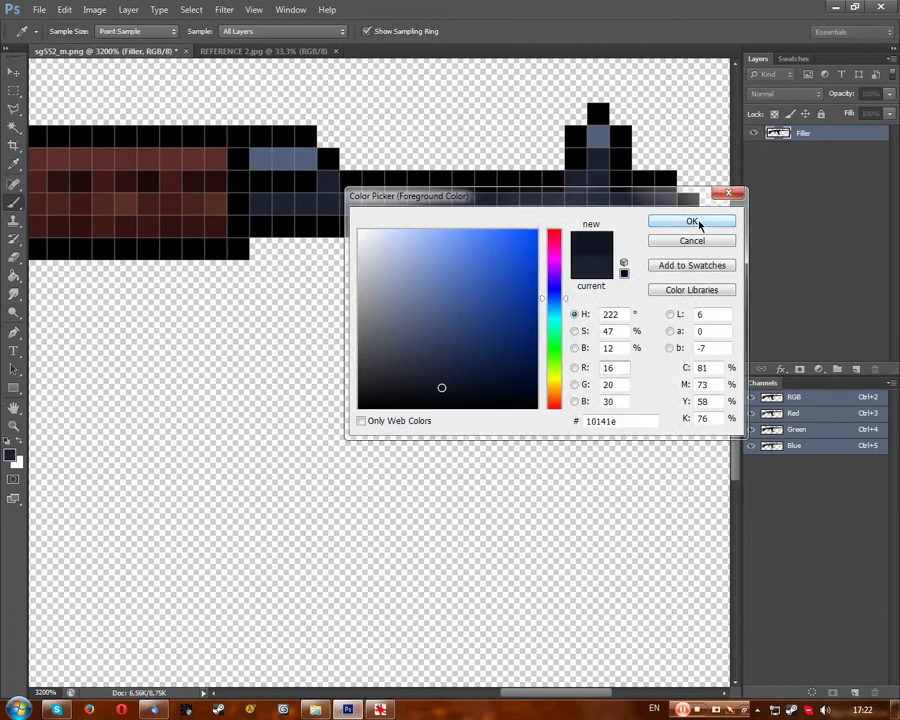
pyautogui.click(691, 221)
# Pencil dark shadow pixels along the barrel near the gas block and beneath the front sight, using REFERENCE 2.jpg as a guide.
pyautogui.rightClick(13, 202)
pyautogui.click(50, 213)
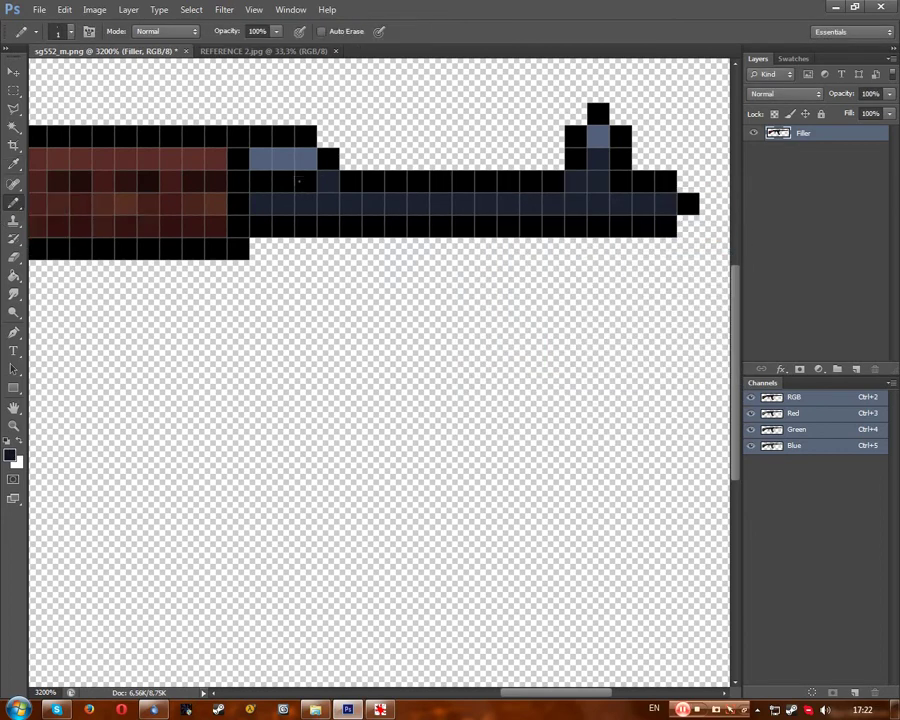
pyautogui.click(350, 203)
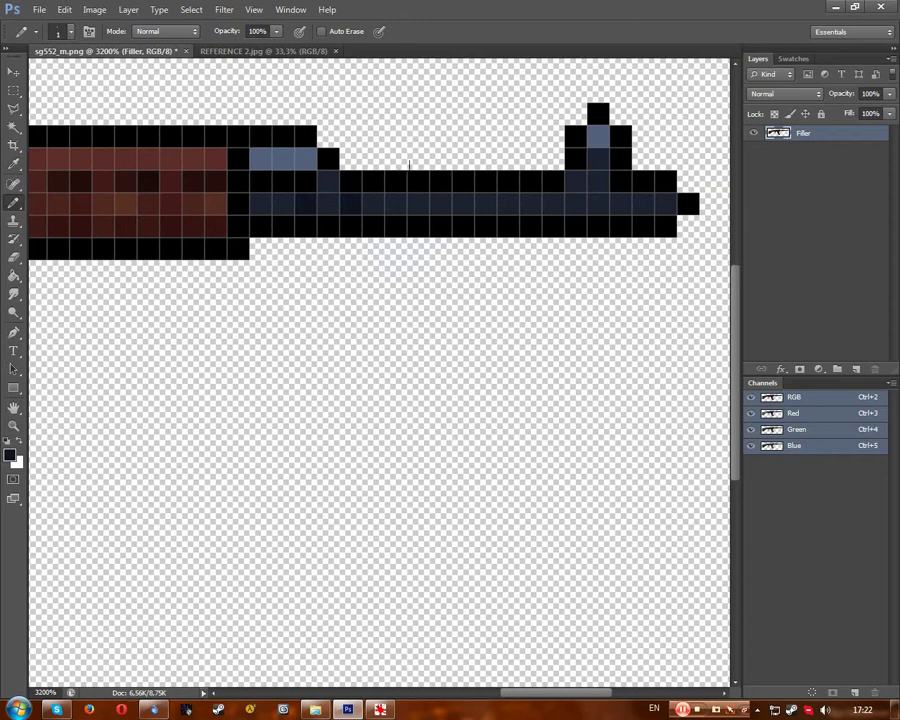
pyautogui.click(251, 53)
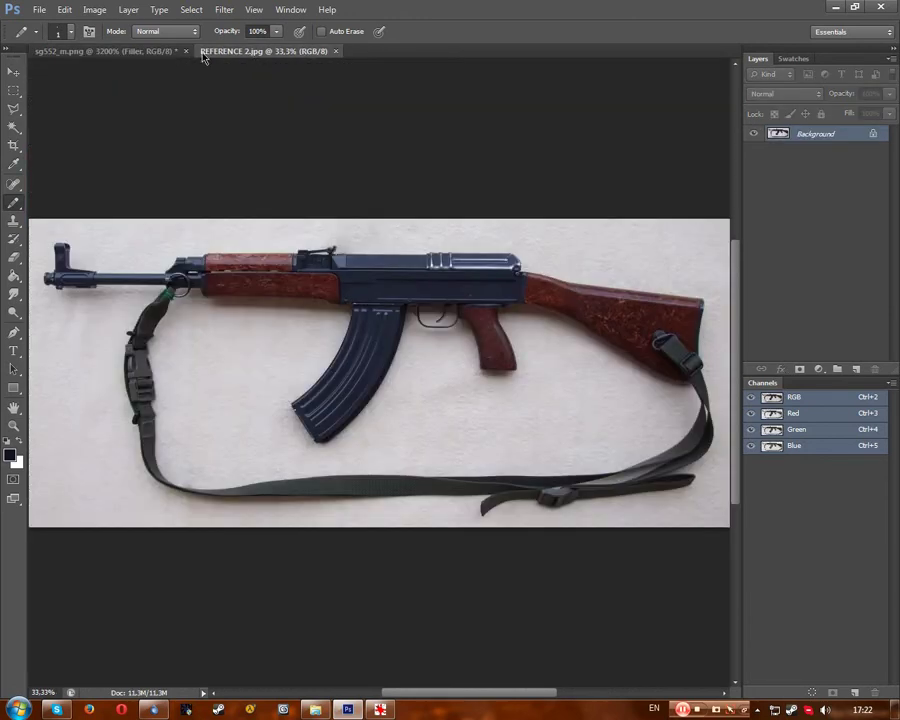
pyautogui.click(124, 52)
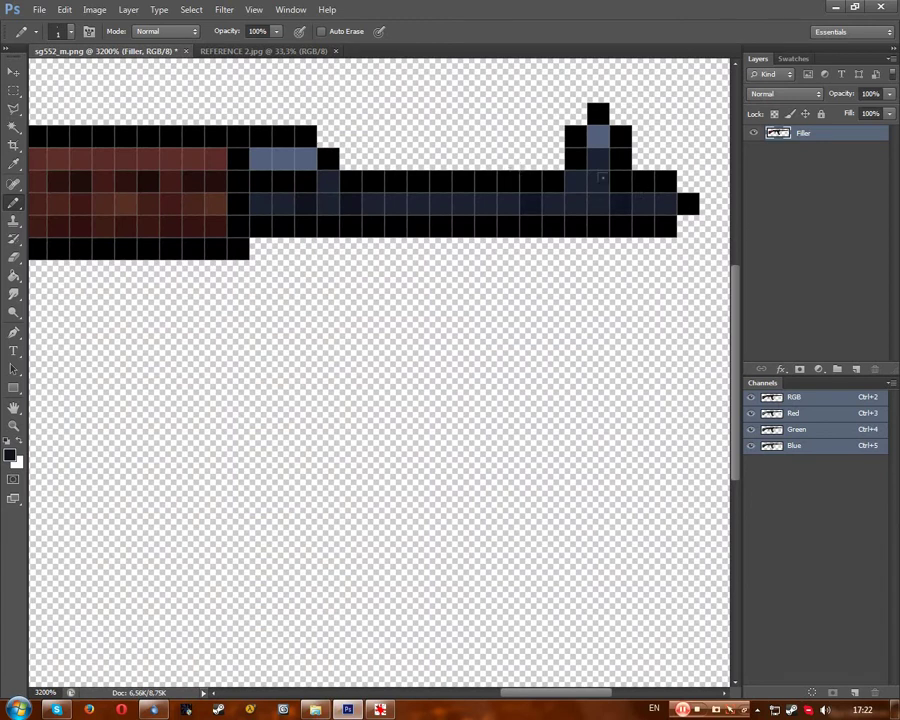
pyautogui.click(224, 53)
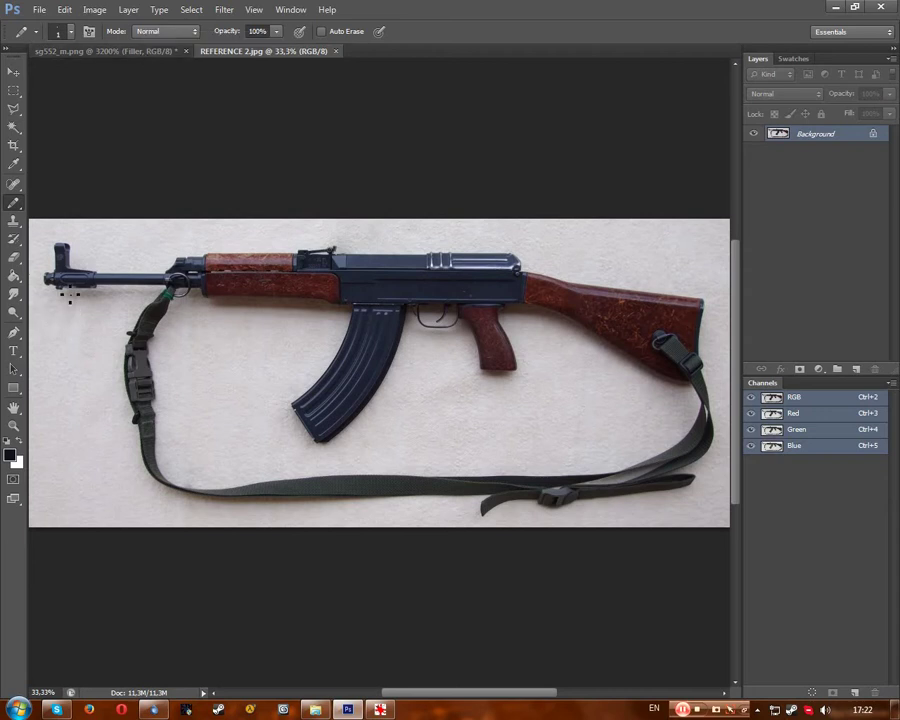
pyautogui.click(136, 52)
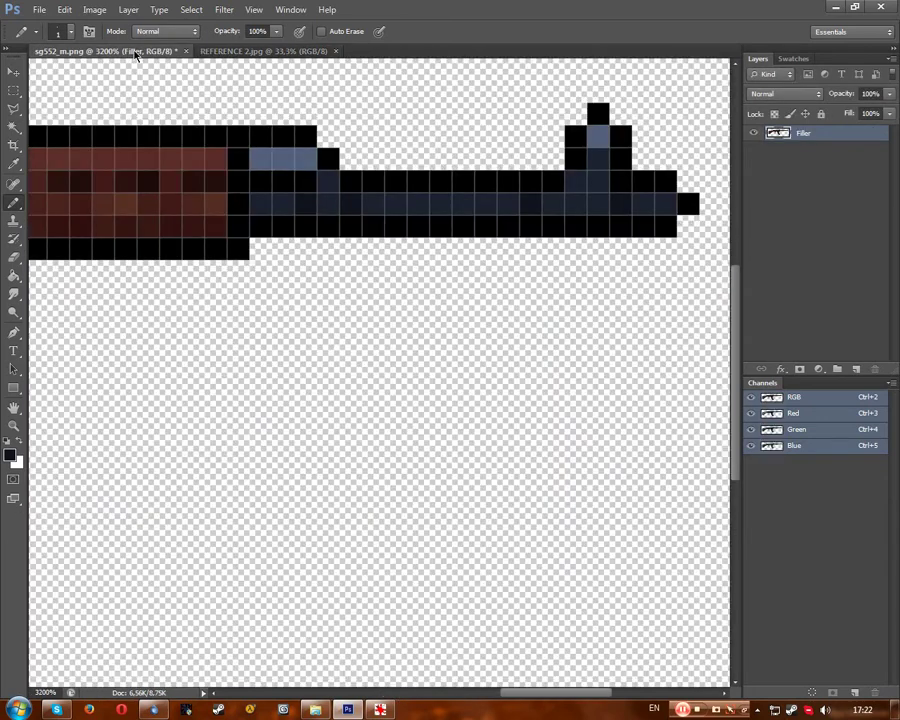
# Sample the front sight's dark grey from REFERENCE 2.jpg and brush it onto the lower part of the sprite's front sight post.
pyautogui.click(262, 51)
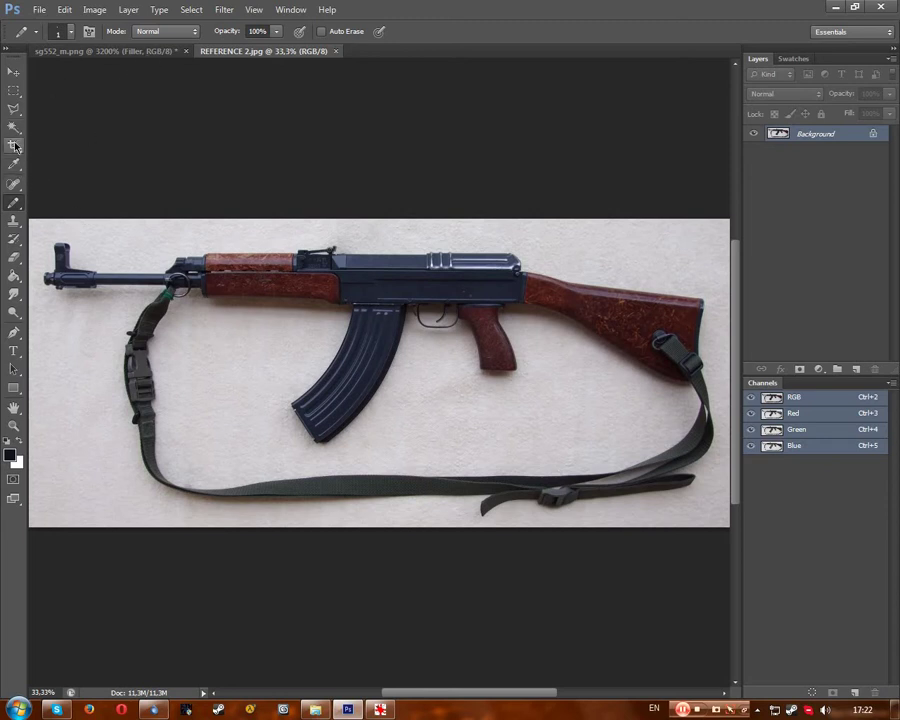
pyautogui.click(14, 164)
pyautogui.click(62, 250)
pyautogui.click(62, 252)
pyautogui.click(63, 252)
pyautogui.moveTo(63, 252); pyautogui.dragTo(66, 248)
pyautogui.click(106, 51)
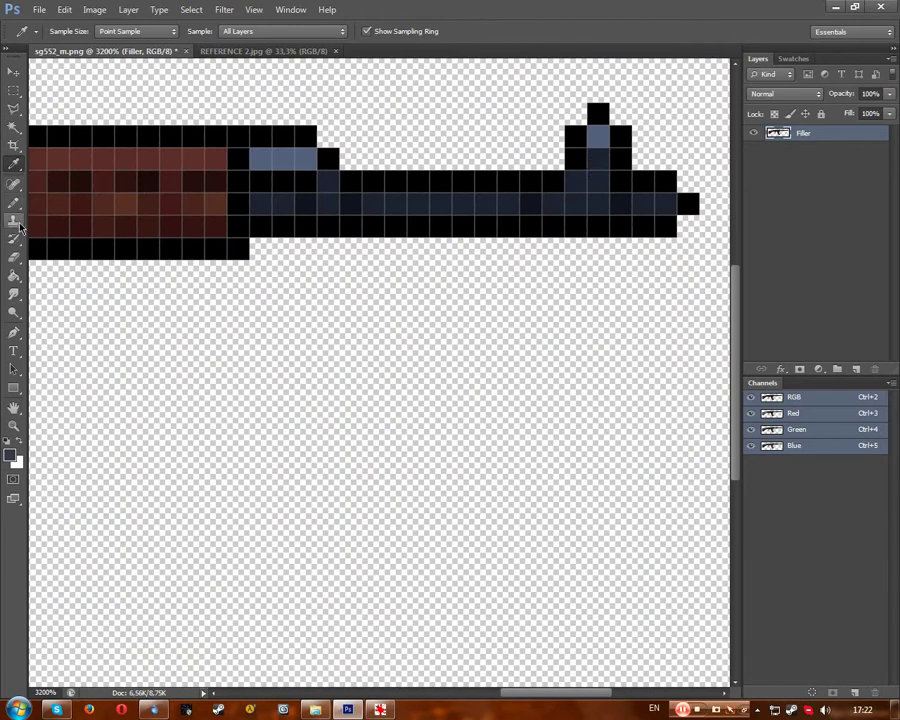
pyautogui.moveTo(13, 202)
pyautogui.mouseDown()
pyautogui.moveTo(44, 212)
pyautogui.moveTo(54, 200)
pyautogui.mouseUp()
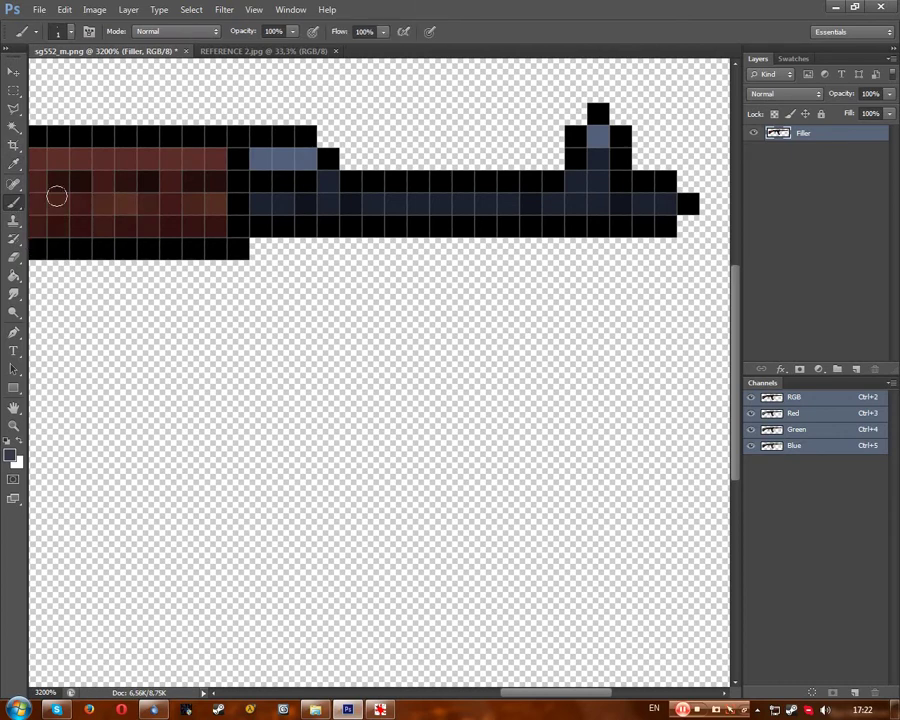
pyautogui.moveTo(587, 165)
pyautogui.mouseDown()
pyautogui.moveTo(597, 157)
pyautogui.moveTo(609, 177)
pyautogui.mouseUp()
# Check the barrel and front sight shading at smaller scales and return to a close view of the receiver.
pyautogui.scroll(-8, 675, 208)
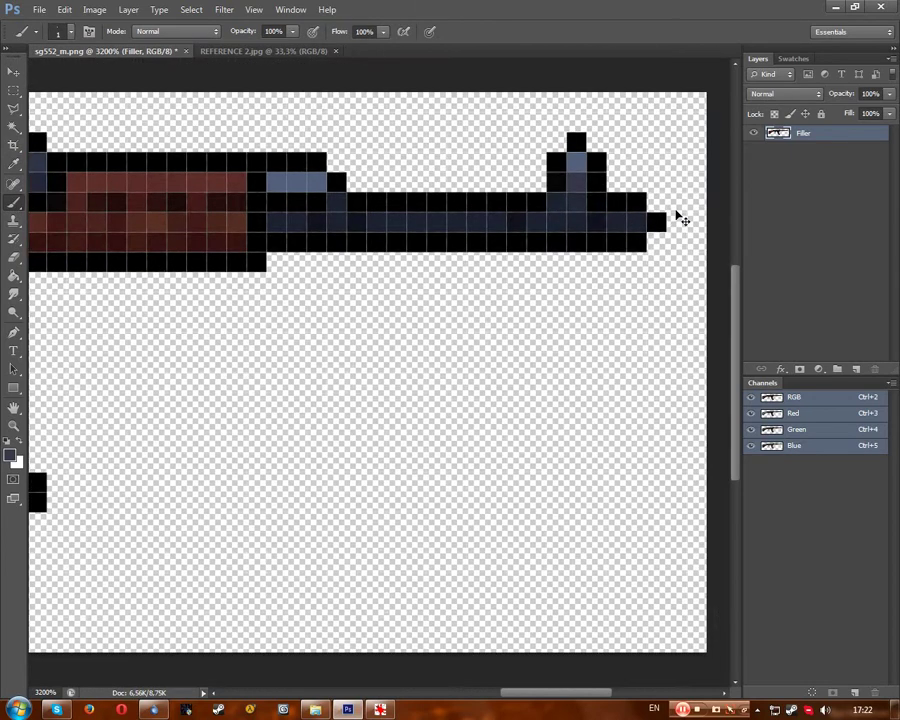
pyautogui.scroll(-1, 677, 216)
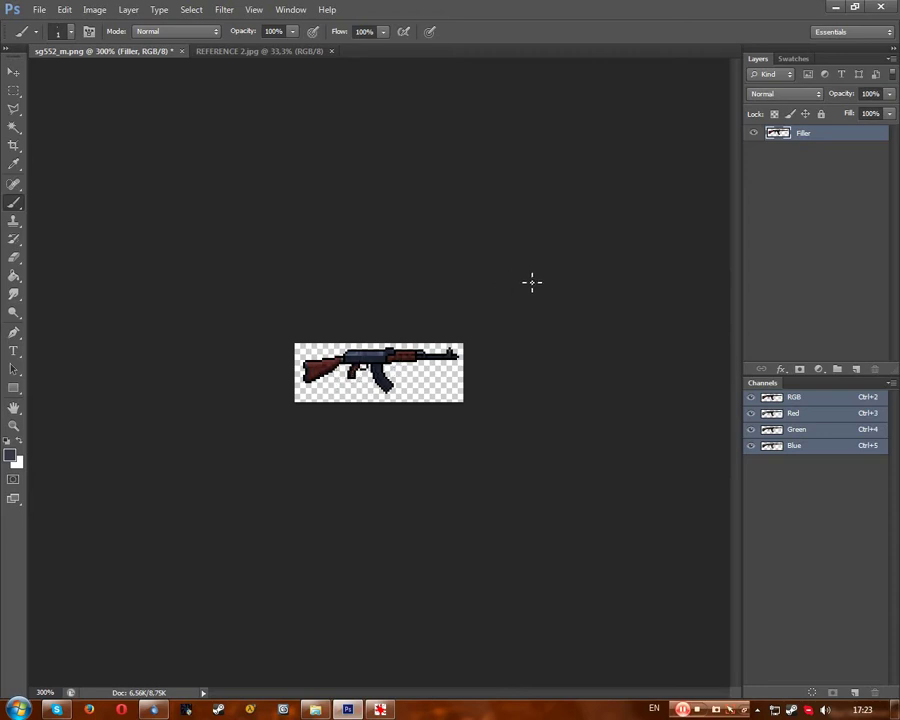
pyautogui.hotkey('ctrl', '+')
pyautogui.hotkey('ctrl', '+')
pyautogui.hotkey('ctrl', '+')
pyautogui.hotkey('ctrl', '+')
pyautogui.hotkey('ctrl', '+')
pyautogui.hotkey('ctrl', '+')
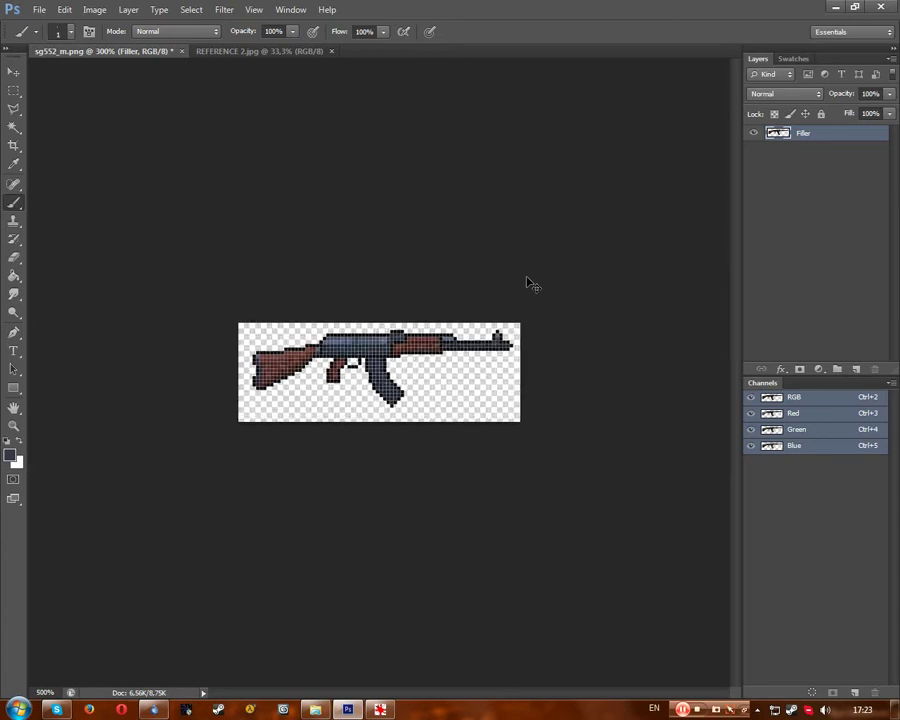
pyautogui.hotkey('ctrl', '+')
pyautogui.hotkey('ctrl', '+')
pyautogui.hotkey('ctrl', '+')
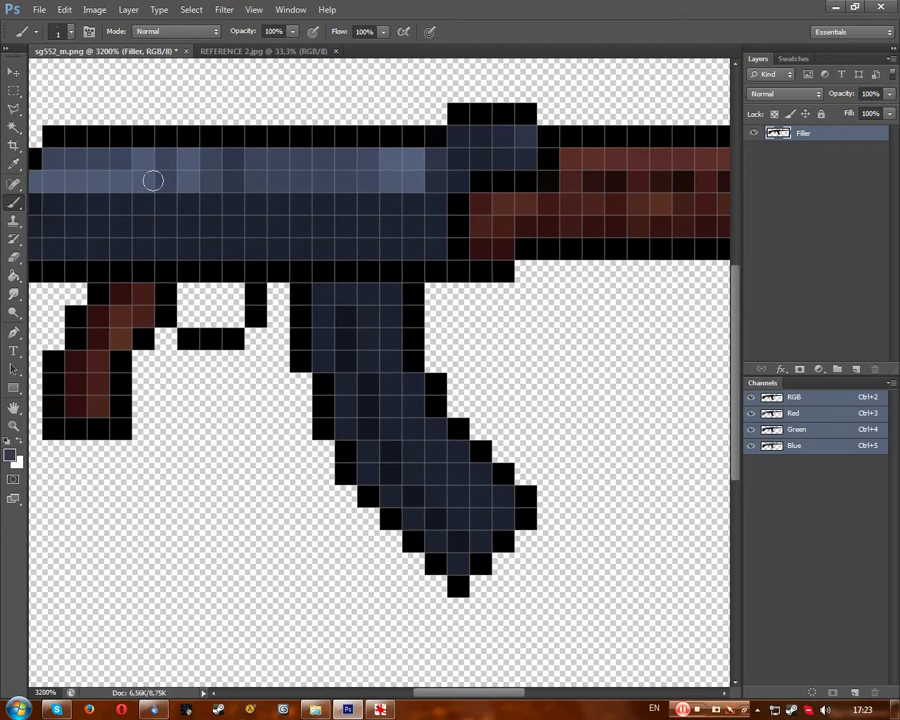
# Switch to the Pencil tool, sample a blue from the receiver's upper edge and darken the foreground colour.
pyautogui.rightClick(14, 202)
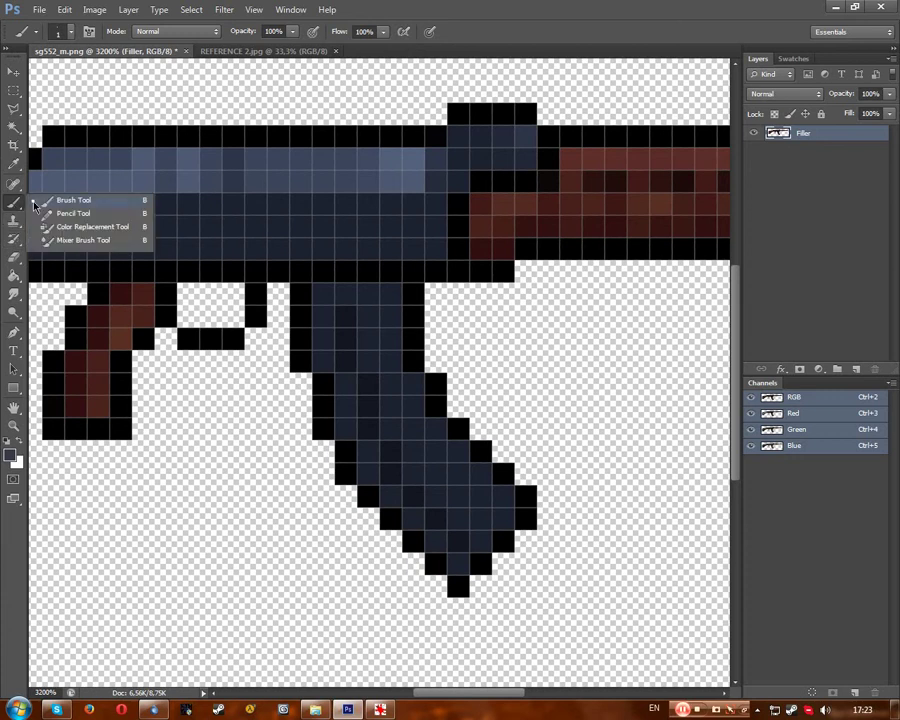
pyautogui.click(70, 213)
pyautogui.click(14, 163)
pyautogui.click(177, 165)
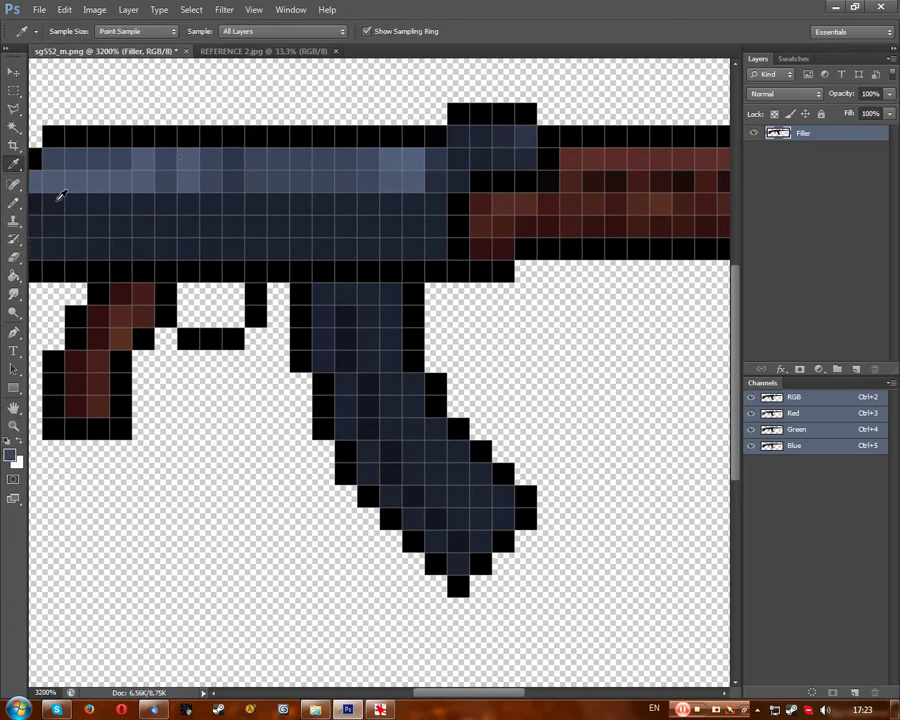
pyautogui.click(11, 455)
pyautogui.moveTo(422, 296); pyautogui.dragTo(300, 377)
pyautogui.click(718, 220)
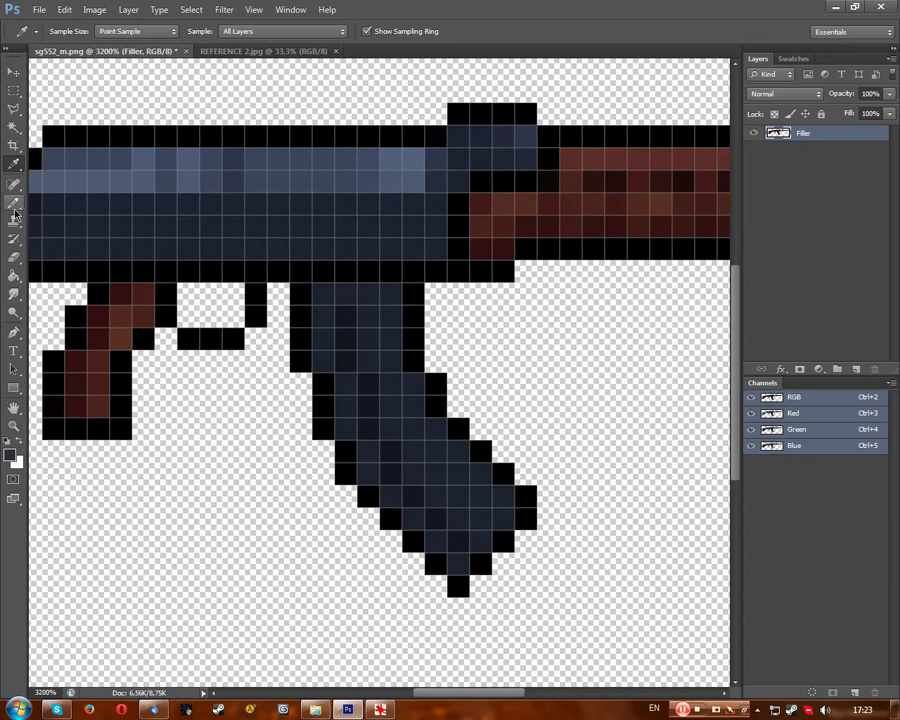
# Try darkening one highlight pixel on the receiver with the pencil in Color Burn mode.
pyautogui.click(14, 203)
pyautogui.click(165, 31)
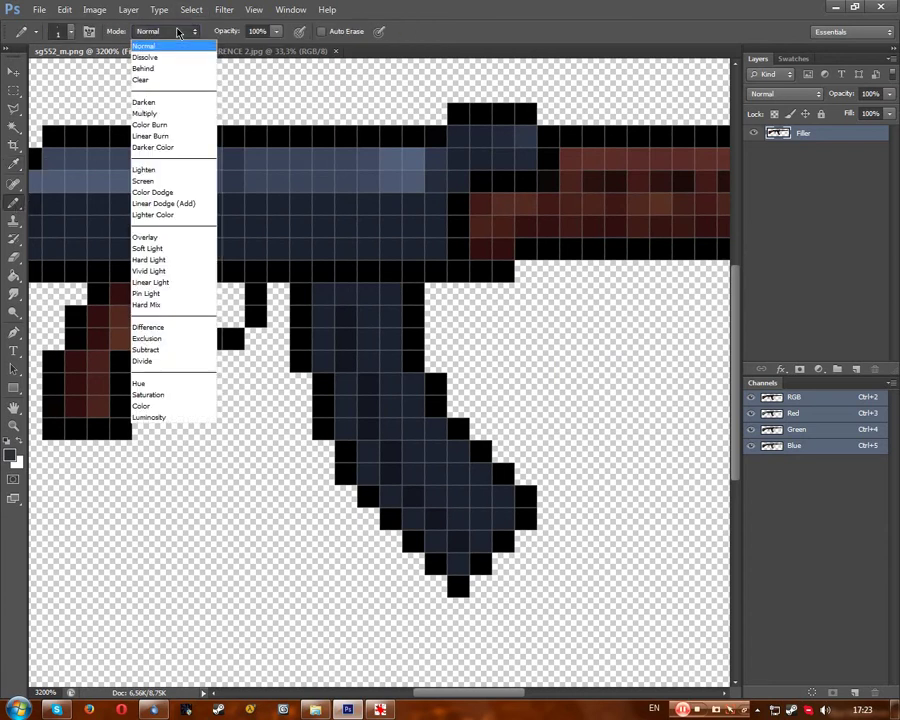
pyautogui.click(175, 125)
pyautogui.click(137, 173)
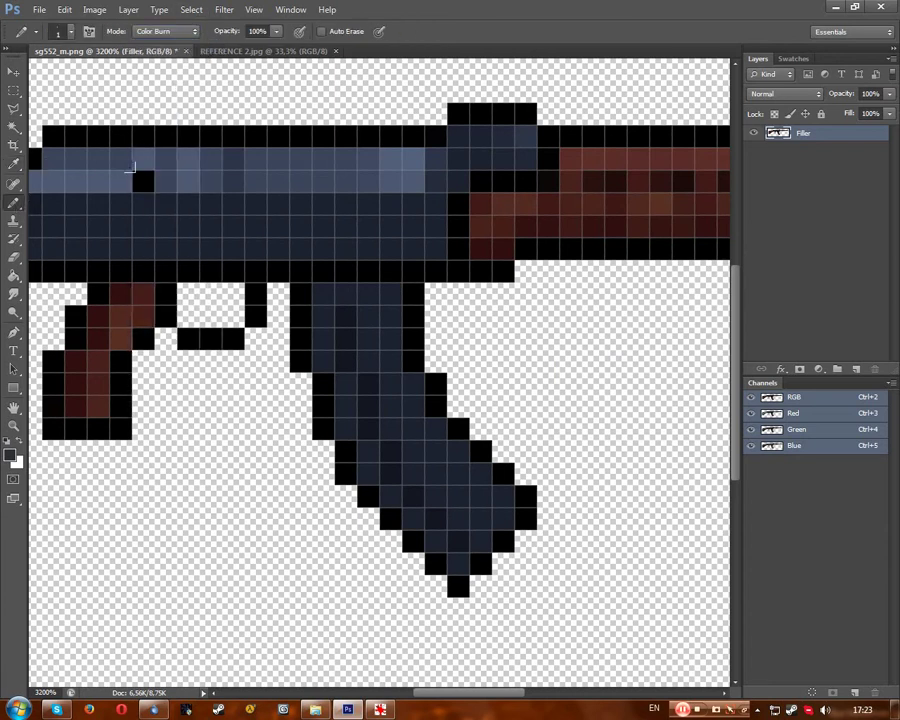
pyautogui.hotkey('ctrl', 'z')
# Set the pencil to Darken mode at 50% opacity and shade two pixels in the receiver's lower highlight row.
pyautogui.press('Return')
pyautogui.write('10')
pyautogui.press('Return')
pyautogui.click(165, 31)
pyautogui.click(145, 103)
pyautogui.press('Return')
pyautogui.write('50')
pyautogui.moveTo(142, 181); pyautogui.dragTo(166, 181)
# Sample a dark blue as the foreground colour and set the pencil's opacity to 25%.
pyautogui.press('i')
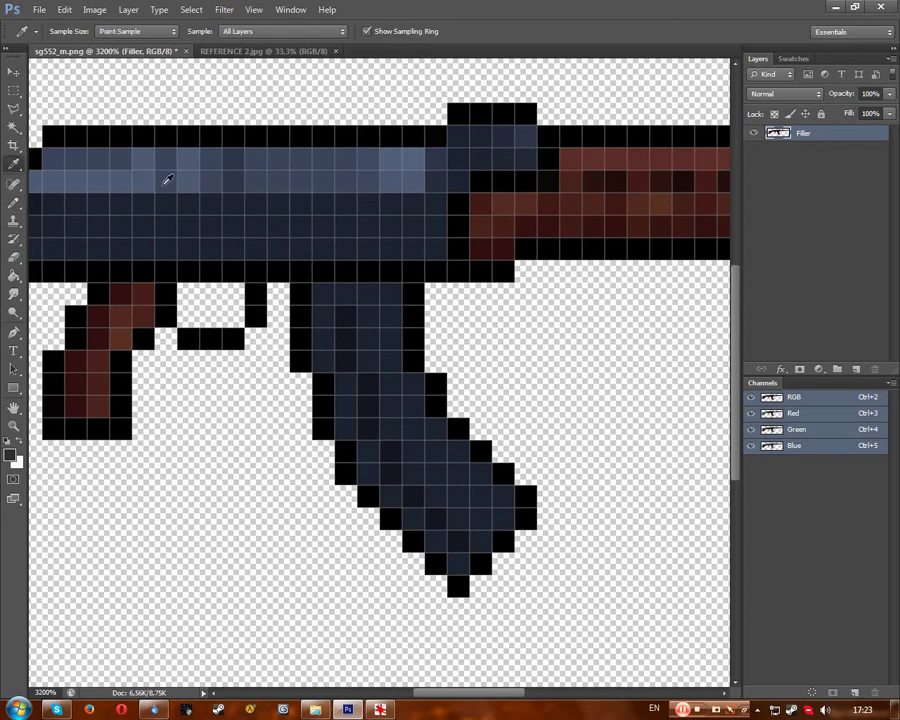
pyautogui.press('b')
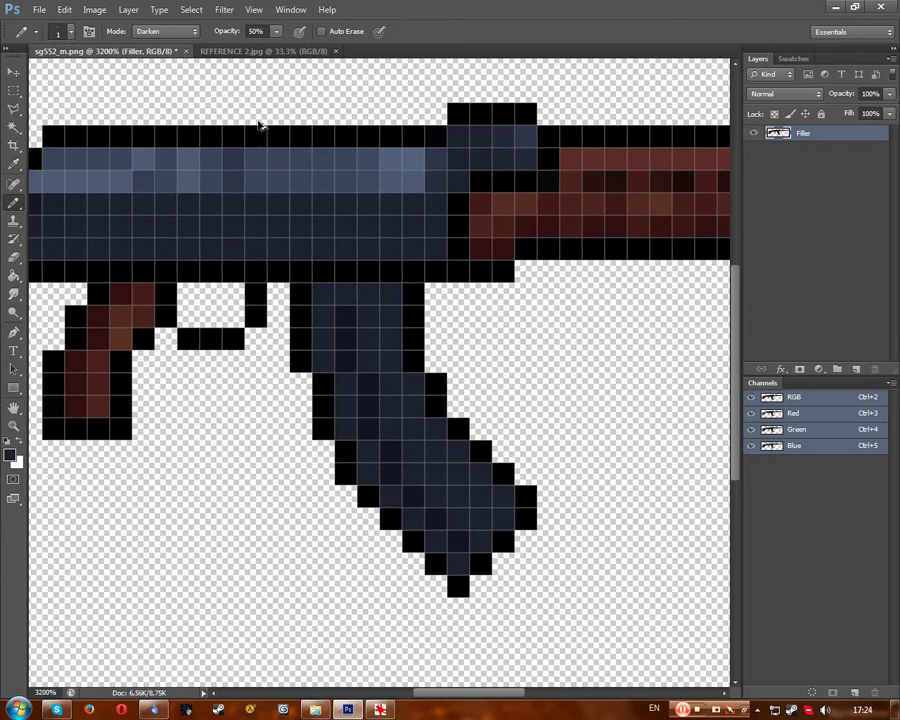
pyautogui.click(221, 34)
pyautogui.write('4')
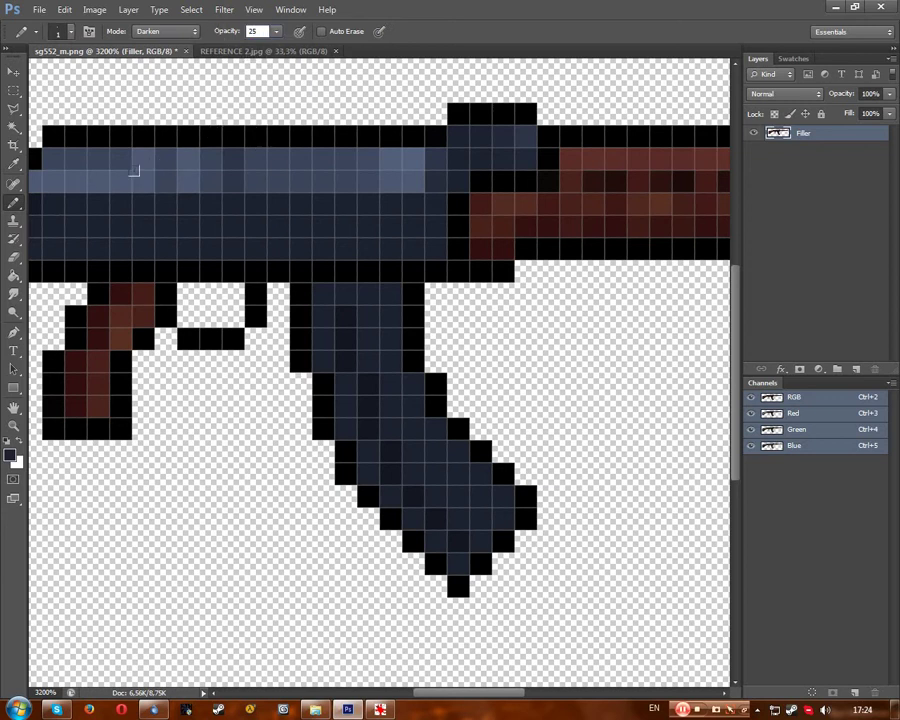
pyautogui.press('Return')
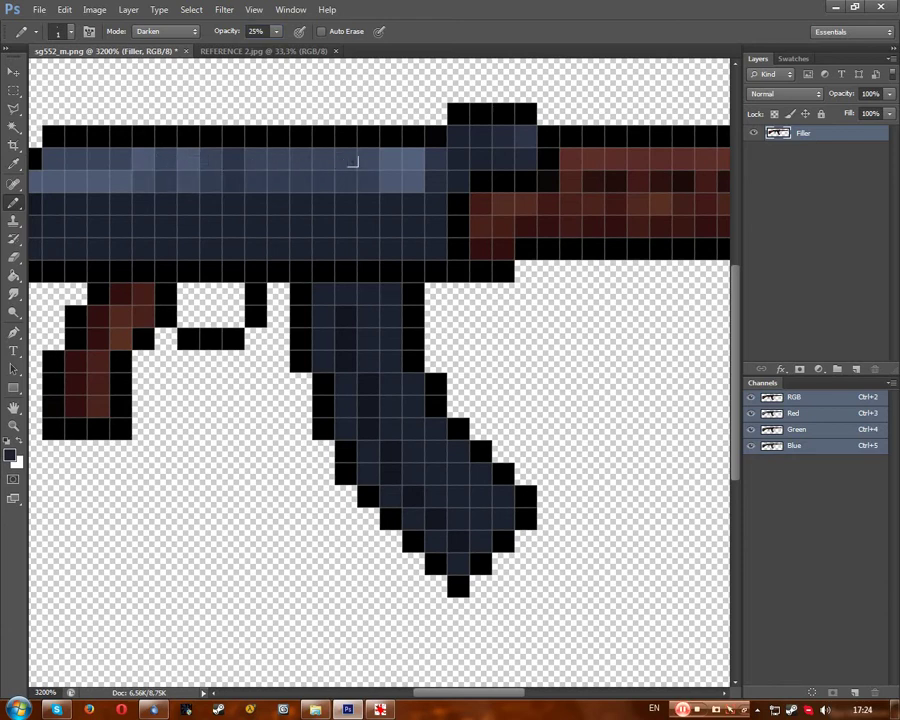
# Examine the shading of the whole rifle sprite at reduced magnification.
pyautogui.hotkey('ctrl', '-')
pyautogui.hotkey('ctrl', '-')
pyautogui.hotkey('ctrl', '-')
pyautogui.hotkey('ctrl', '-')
pyautogui.hotkey('ctrl', '-')
pyautogui.hotkey('ctrl', '-')
pyautogui.hotkey('ctrl', '-')
pyautogui.hotkey('ctrl', '-')
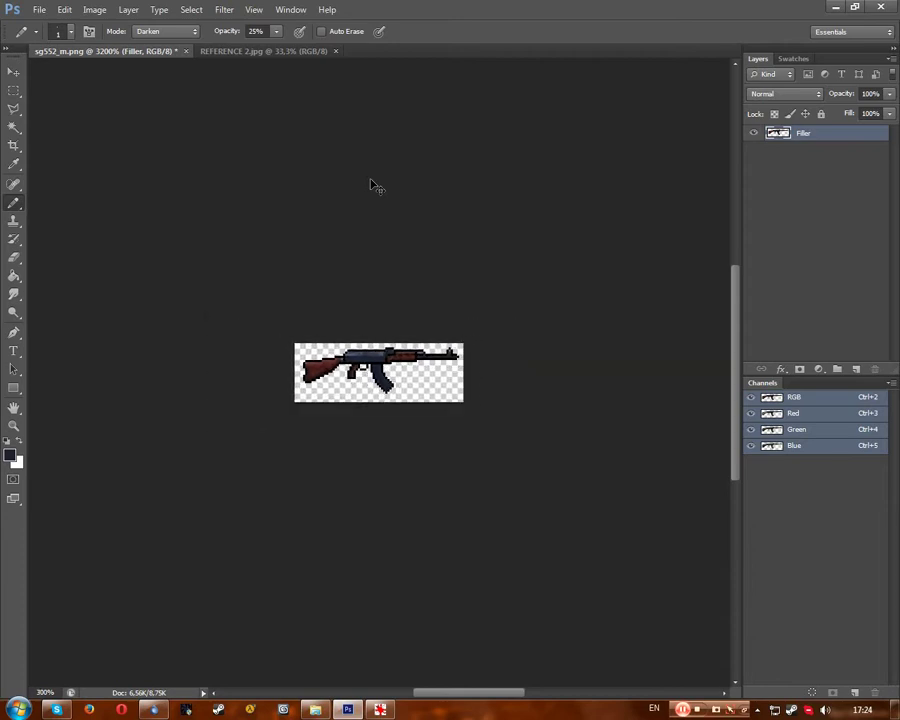
pyautogui.hotkey('ctrl', '+')
pyautogui.hotkey('ctrl', '+')
pyautogui.hotkey('ctrl', '+')
pyautogui.hotkey('ctrl', '+')
pyautogui.hotkey('ctrl', '+')
pyautogui.hotkey('ctrl', '+')
pyautogui.hotkey('ctrl', '+')
pyautogui.hotkey('ctrl', '+')
pyautogui.hotkey('ctrl', '+')
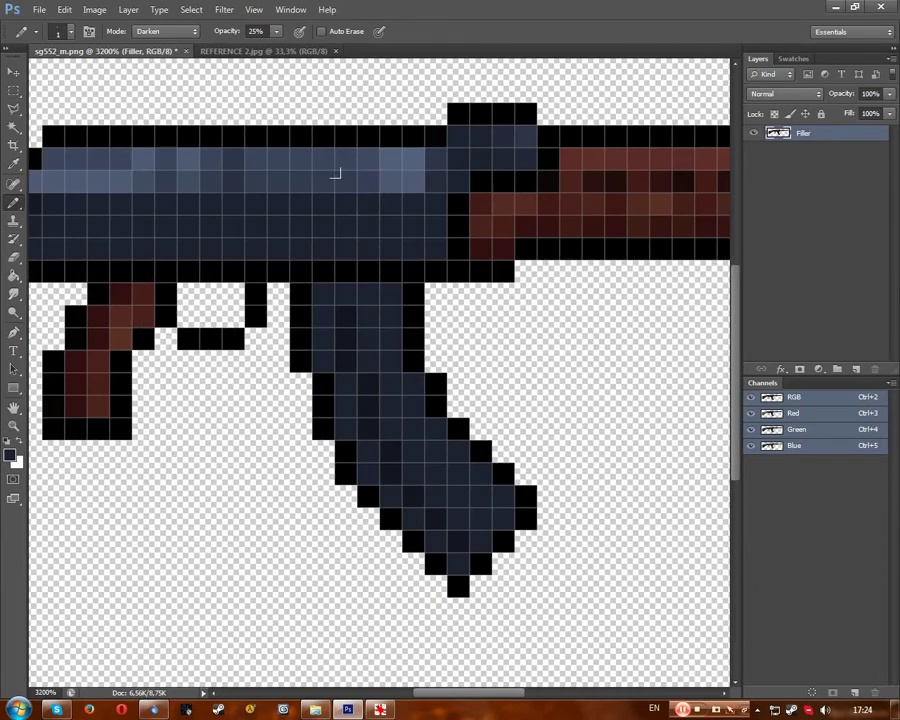
# Lower the pencil's opacity first to 20% and finally to 10%.
pyautogui.moveTo(218, 32); pyautogui.dragTo(208, 35)
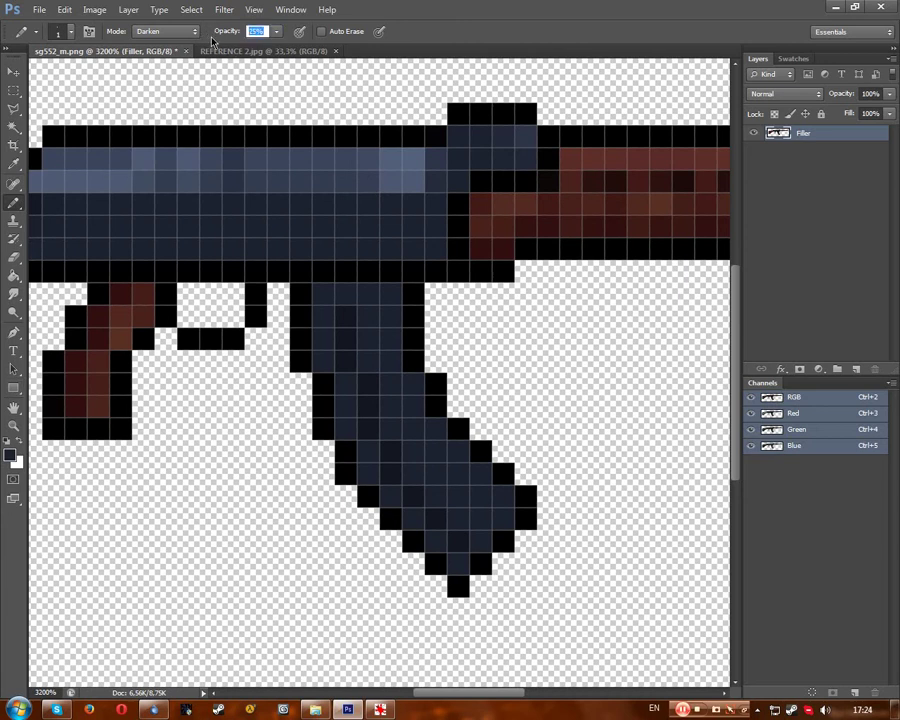
pyautogui.write('20')
pyautogui.press('Return')
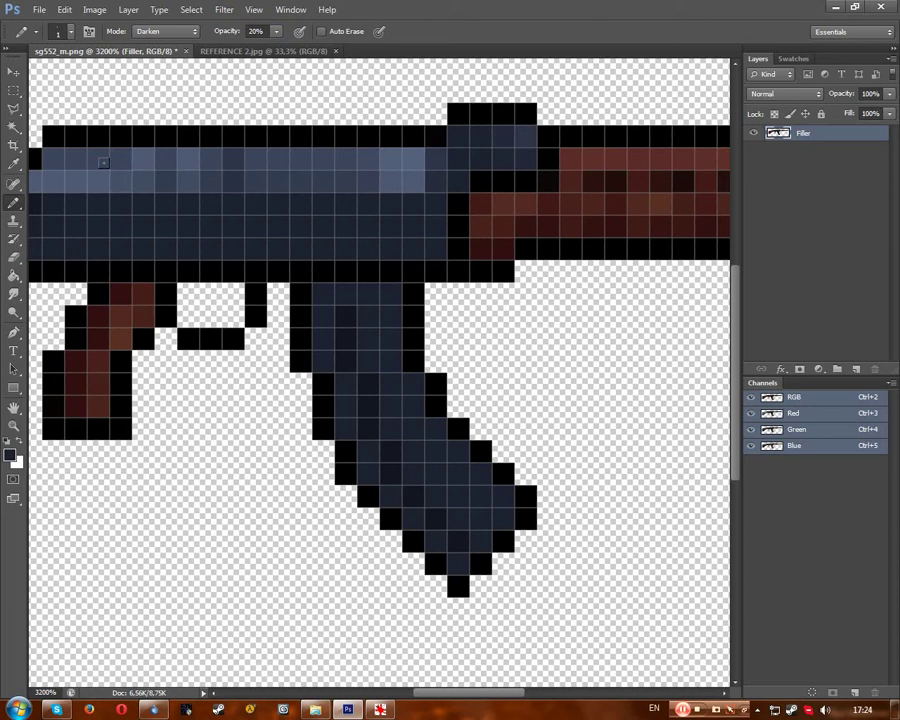
pyautogui.click(267, 31)
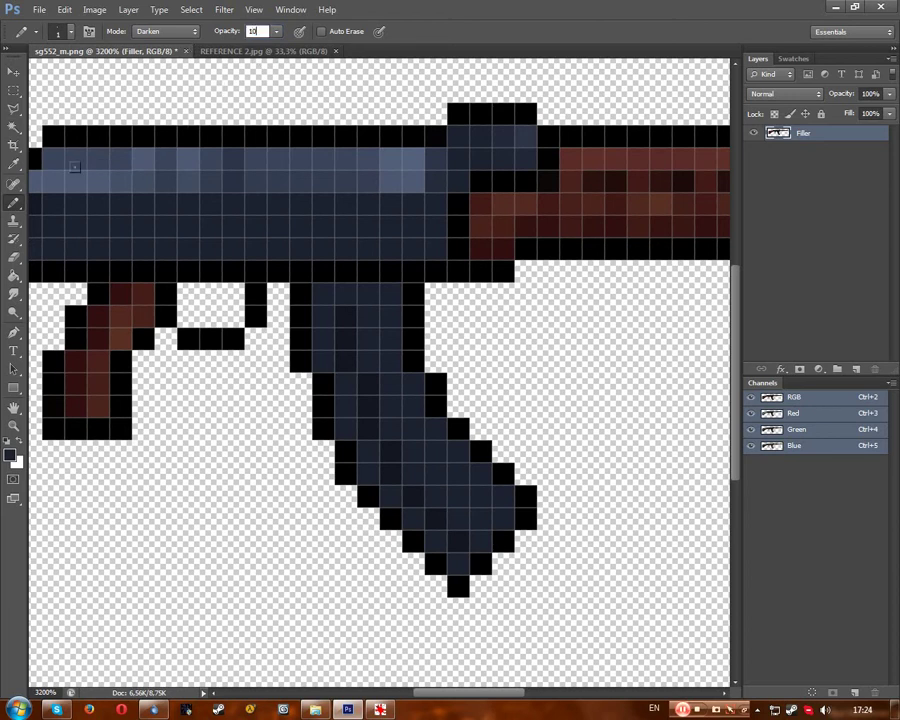
pyautogui.click(13, 90)
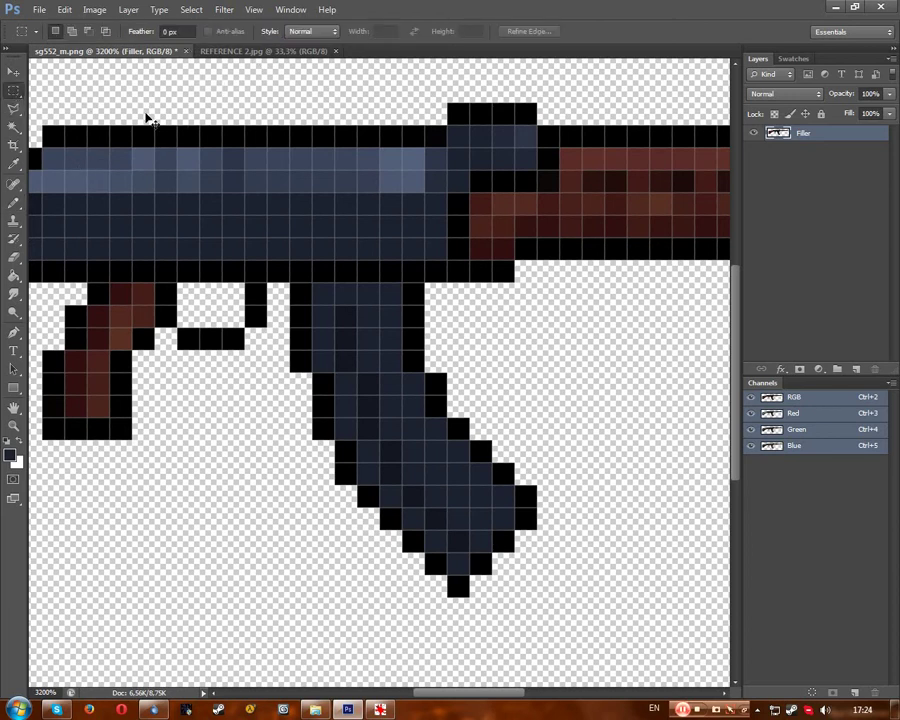
# Examine how the receiver's highlights blend with the rest of the rifle at small size.
pyautogui.hotkey('ctrl', '-')
pyautogui.hotkey('ctrl', '-')
pyautogui.hotkey('ctrl', '-')
pyautogui.hotkey('ctrl', '-')
pyautogui.hotkey('ctrl', '-')
pyautogui.hotkey('ctrl', '-')
pyautogui.hotkey('ctrl', '-')
pyautogui.hotkey('ctrl', '-')
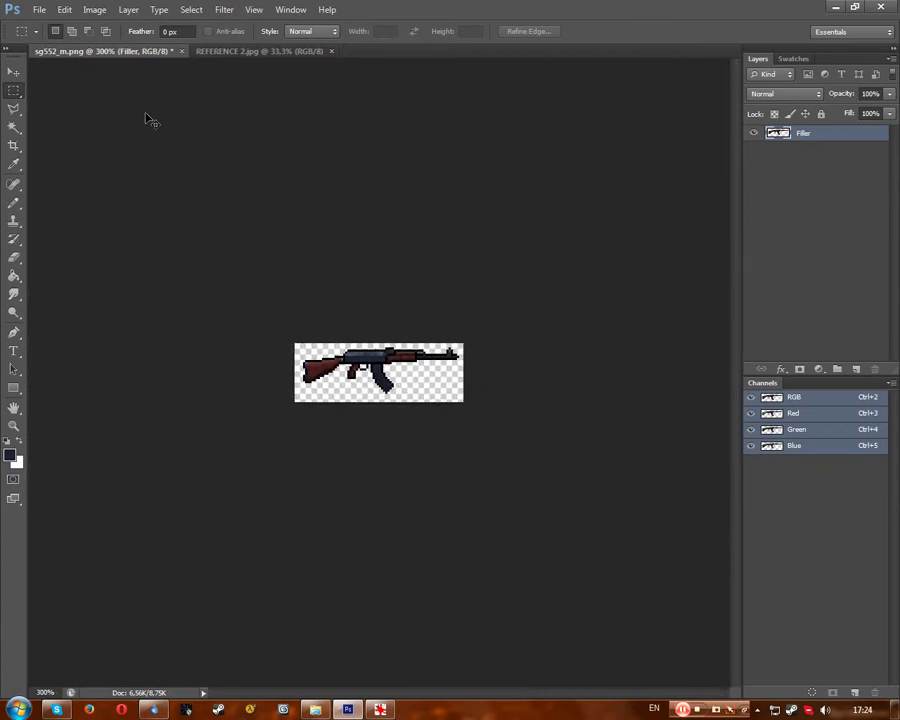
pyautogui.hotkey('ctrl', '+')
pyautogui.hotkey('ctrl', '+')
pyautogui.hotkey('ctrl', '+')
pyautogui.hotkey('ctrl', '+')
pyautogui.hotkey('ctrl', '+')
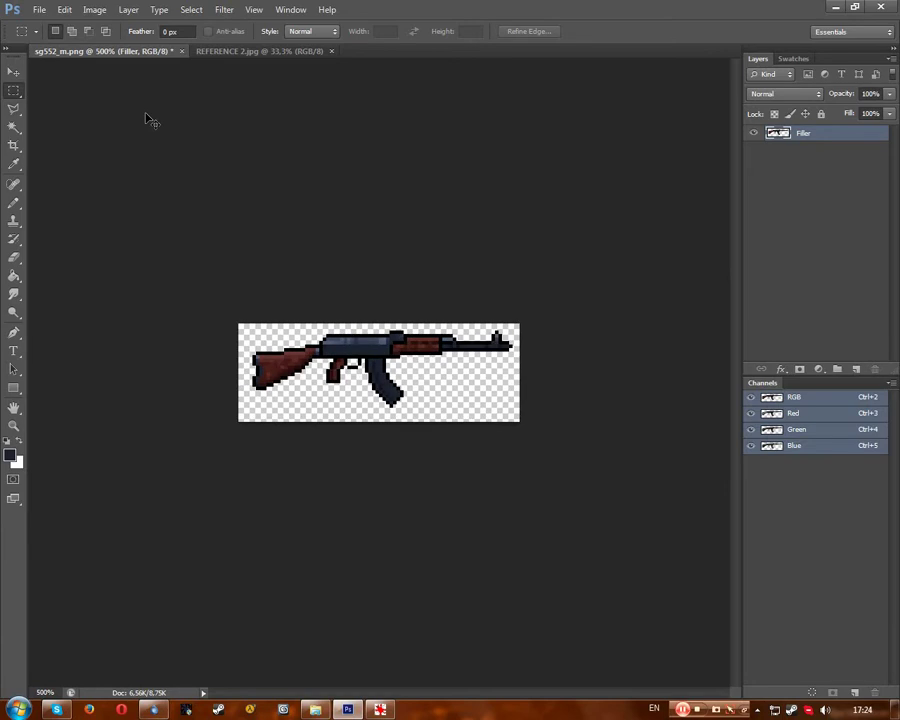
pyautogui.hotkey('ctrl', '+')
pyautogui.hotkey('ctrl', '+')
pyautogui.hotkey('ctrl', '+')
pyautogui.hotkey('ctrl', '+')
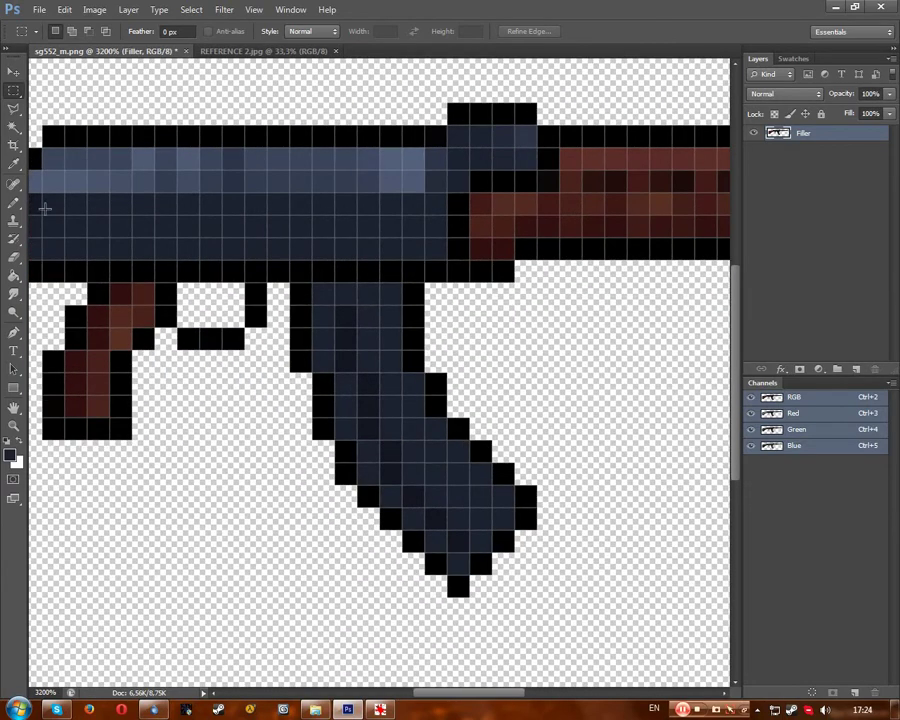
# Replace the Pencil tool with the Brush tool for painting the sprite.
pyautogui.click(14, 202)
pyautogui.rightClick(15, 203)
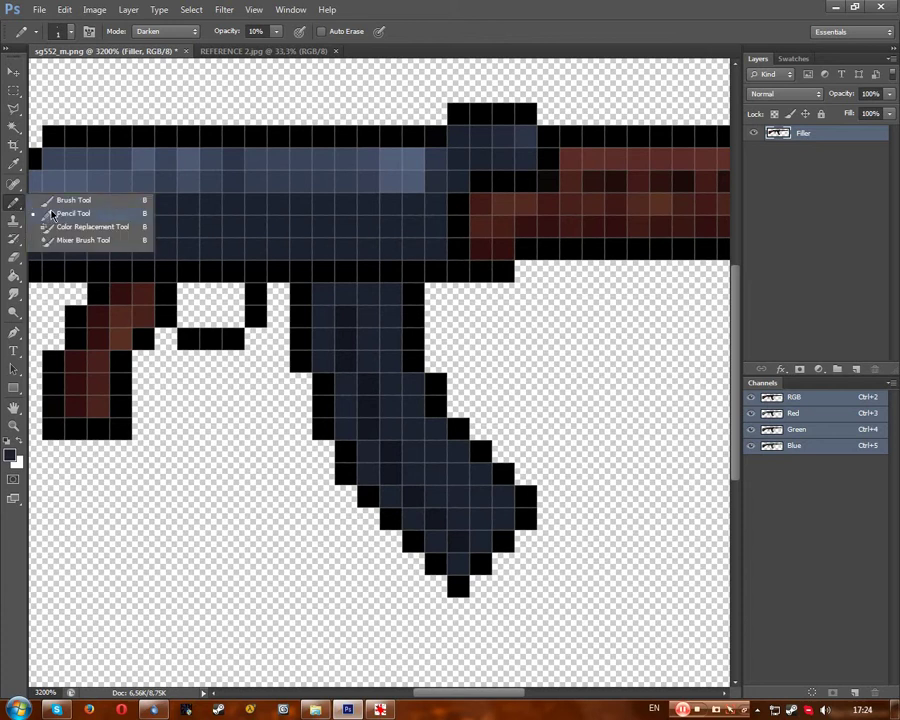
pyautogui.click(52, 214)
pyautogui.rightClick(13, 206)
pyautogui.click(72, 199)
# Try a dark grey foreground colour on the light highlight pixel near the front end of the receiver.
pyautogui.click(9, 454)
pyautogui.moveTo(394, 378)
pyautogui.mouseDown()
pyautogui.moveTo(462, 384)
pyautogui.moveTo(458, 405)
pyautogui.moveTo(348, 383)
pyautogui.moveTo(352, 375)
pyautogui.mouseUp()
pyautogui.click(691, 221)
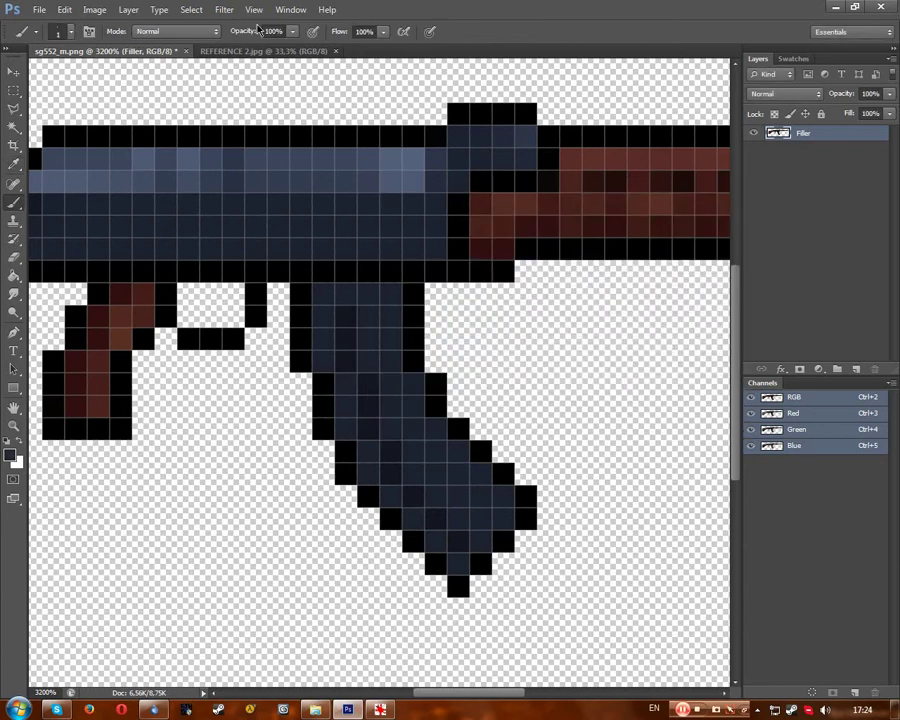
pyautogui.click(404, 176)
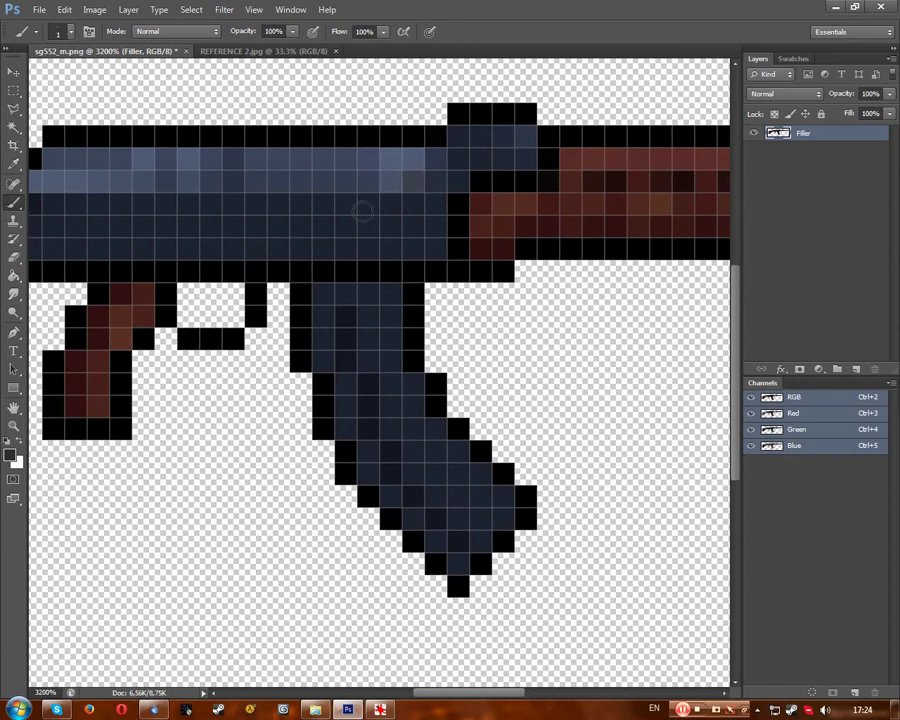
pyautogui.hotkey('ctrl', 'z')
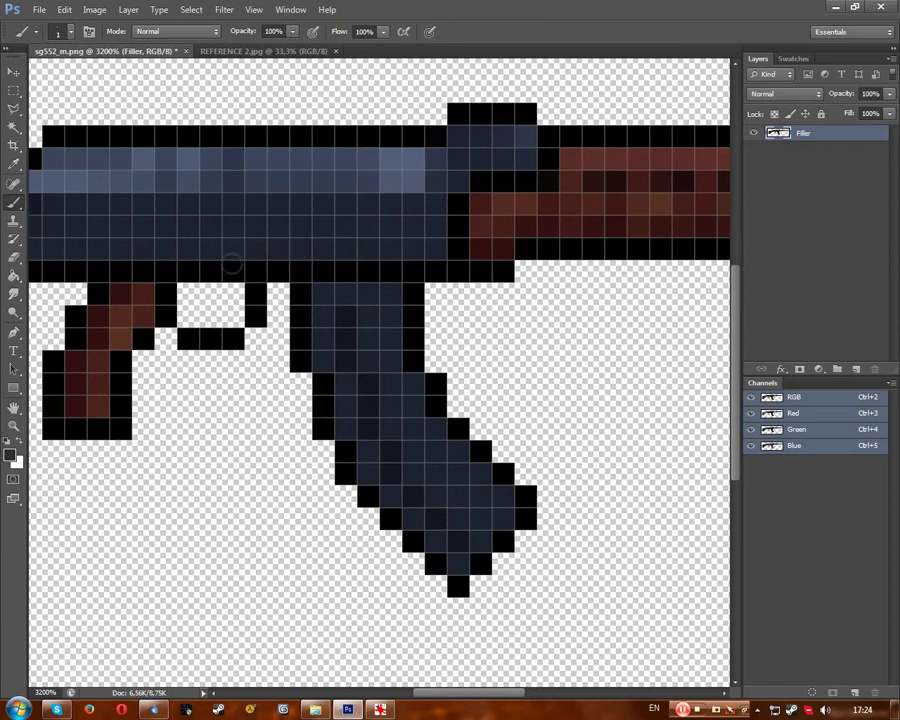
# Sample the light blue highlight at the receiver's front end, darken the foreground colour to #2a313e and return to the Brush tool.
pyautogui.click(13, 163)
pyautogui.click(410, 165)
pyautogui.click(11, 455)
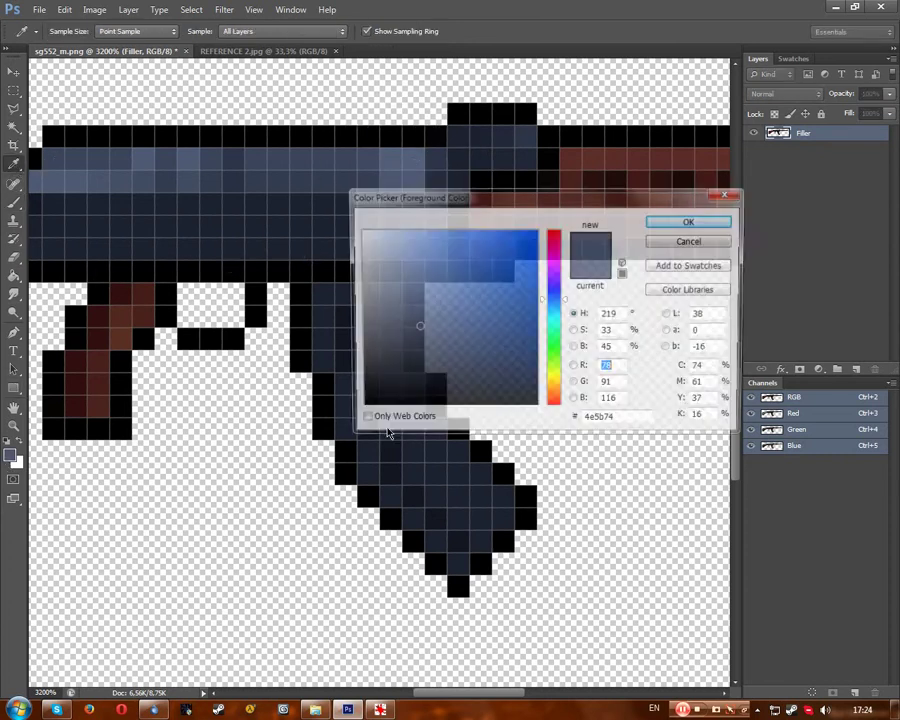
pyautogui.click(420, 355)
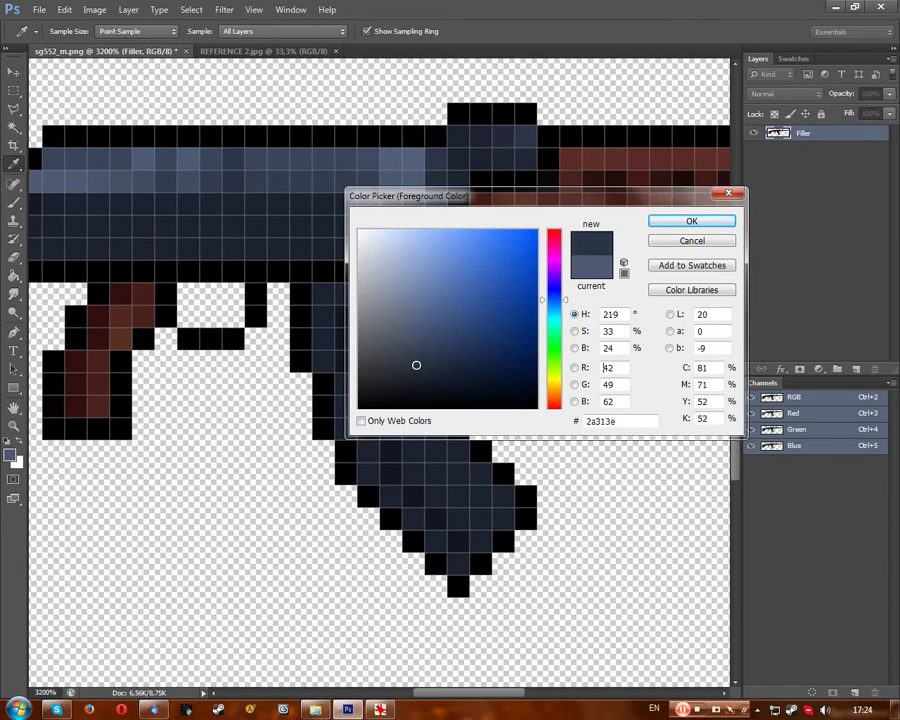
pyautogui.click(691, 221)
pyautogui.click(12, 204)
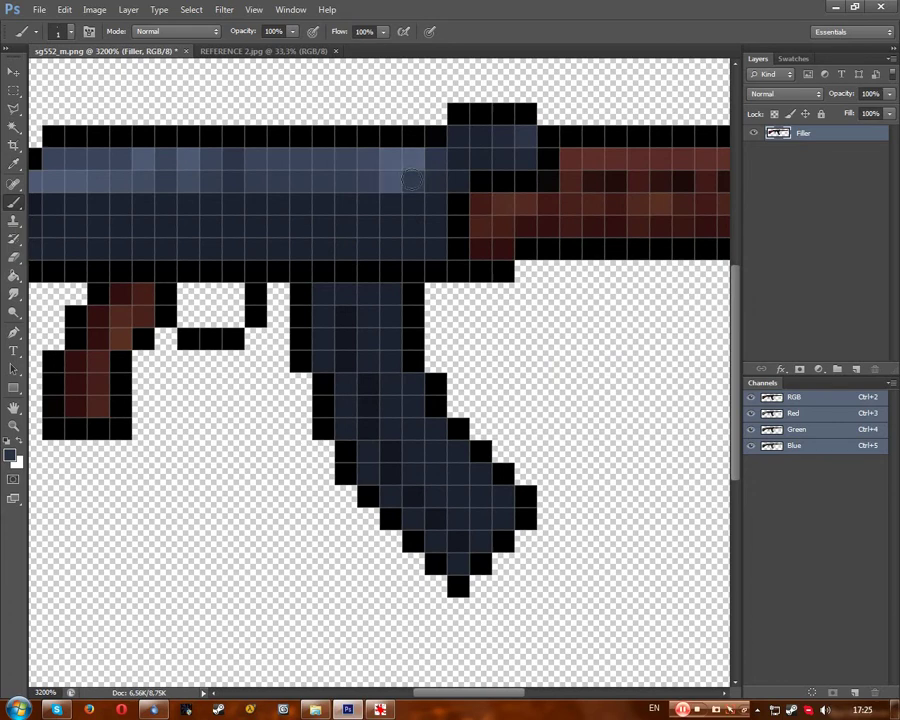
# Compare the whole rifle sprite with REFERENCE 2.jpg and with REFERENCE.png in IrfanView.
pyautogui.scroll(-5, 440, 200)
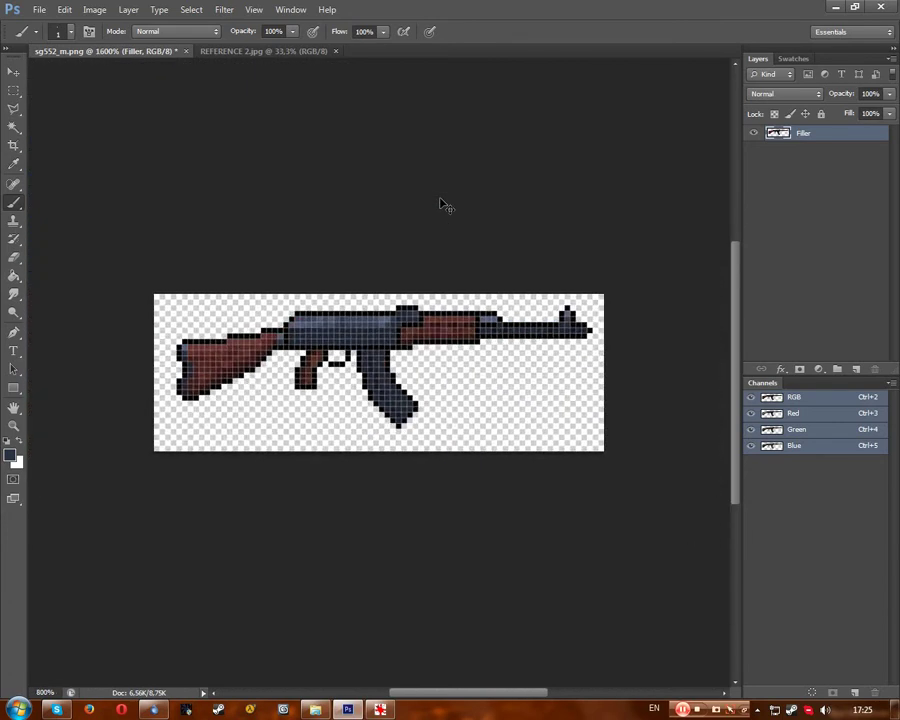
pyautogui.scroll(-1, 446, 206)
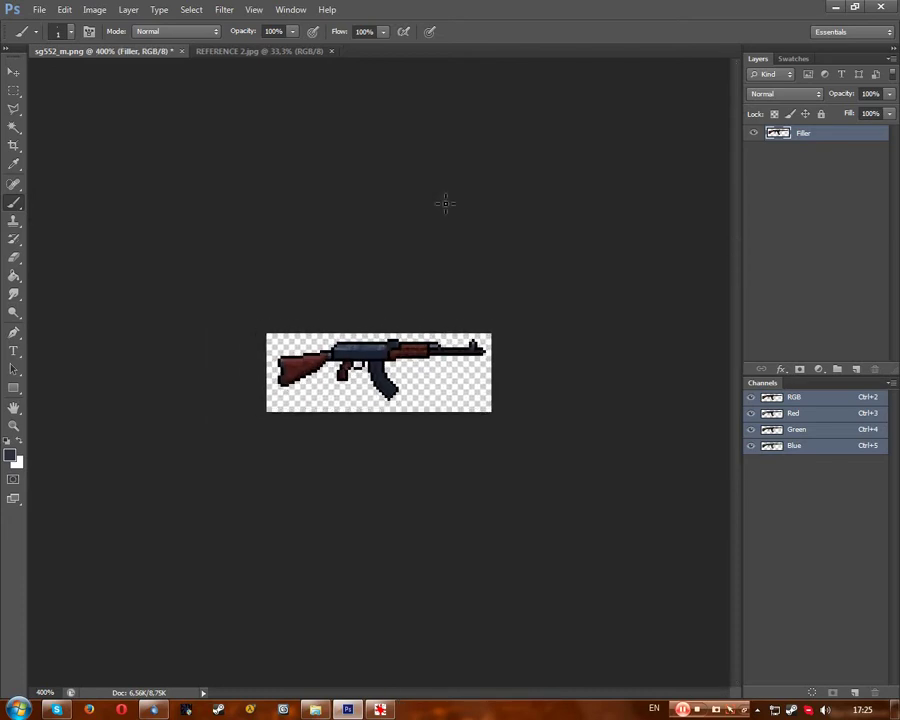
pyautogui.scroll(3, 440, 202)
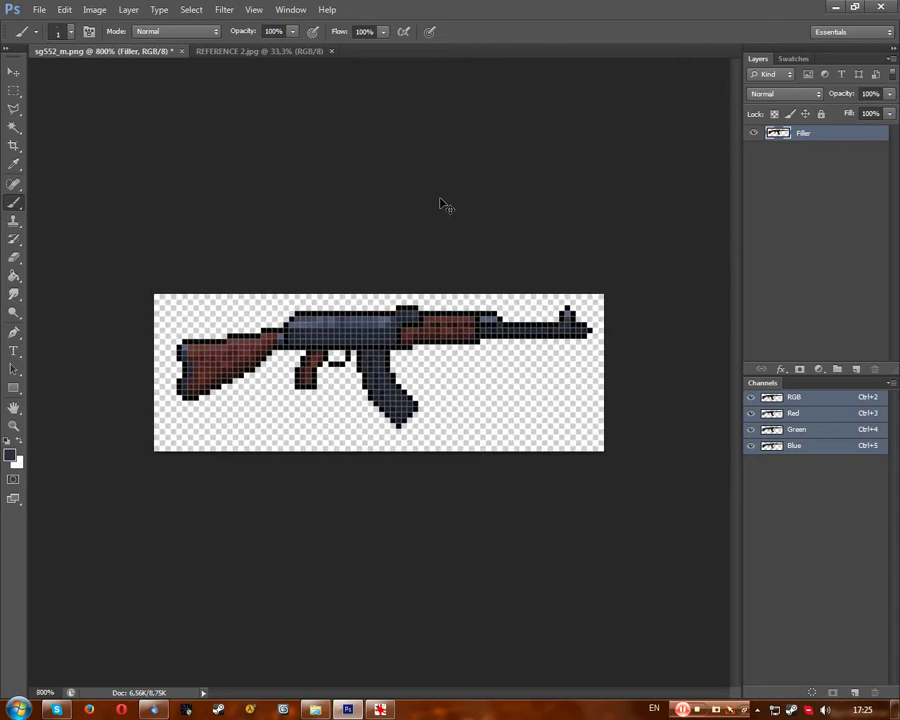
pyautogui.click(256, 51)
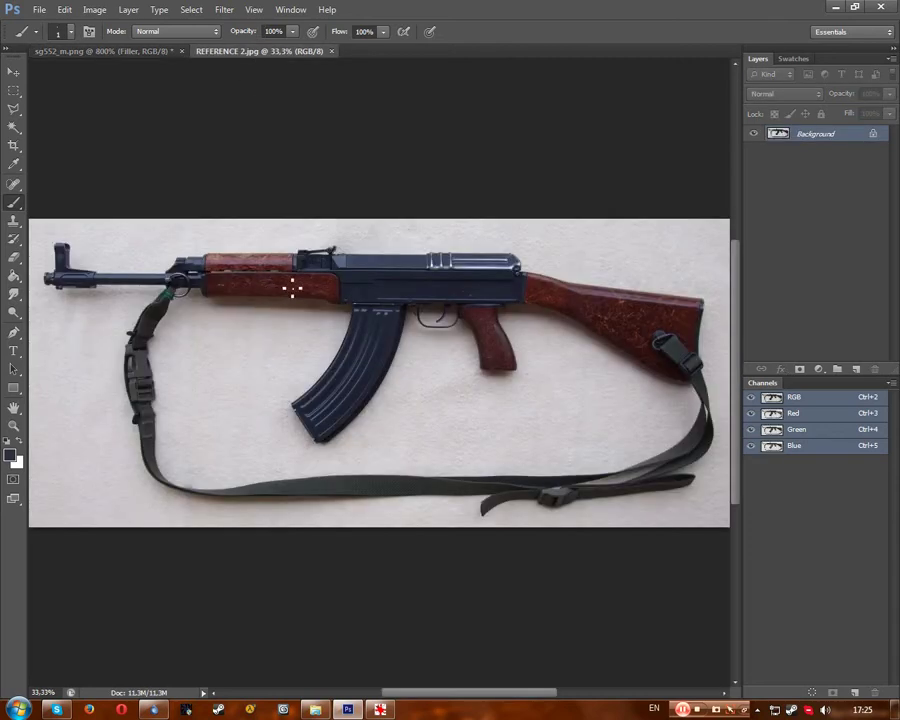
pyautogui.click(380, 709)
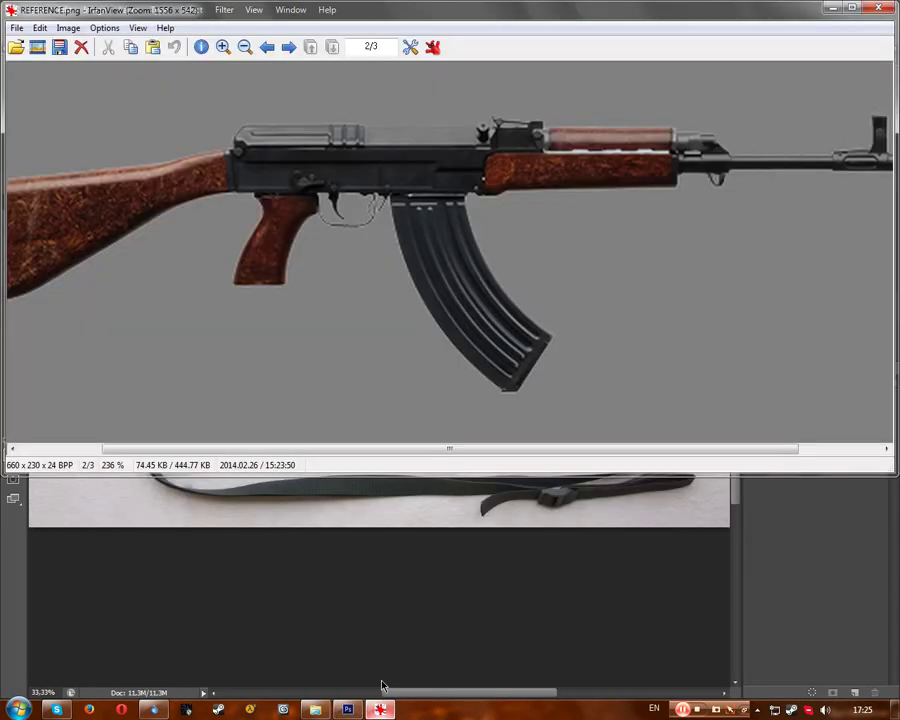
pyautogui.click(347, 709)
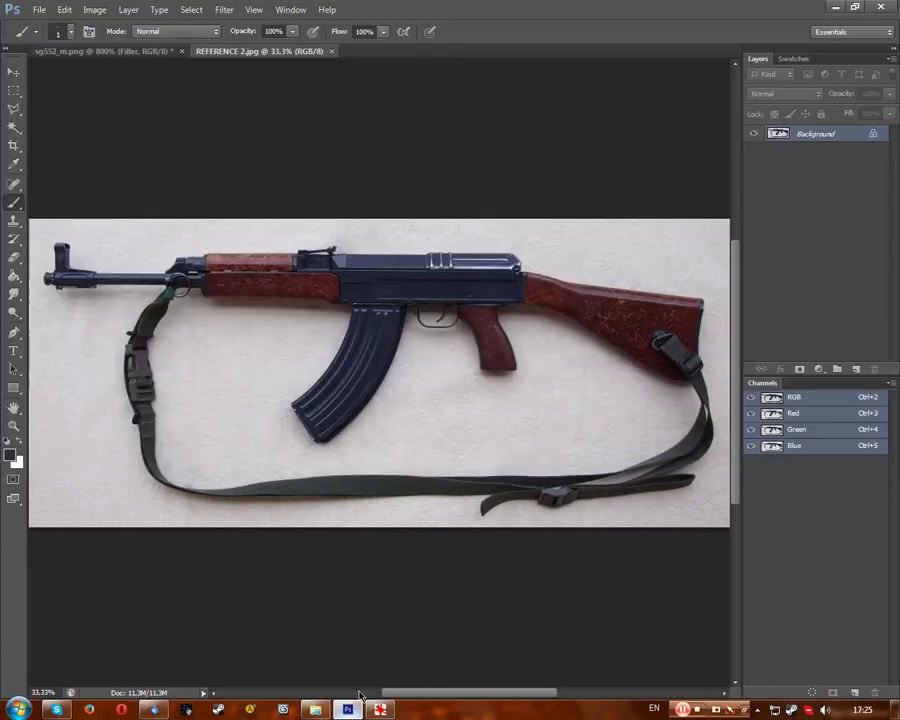
# Sample a dark tone from the groove on the receiver in REFERENCE 2.jpg and return to sg552_m.png.
pyautogui.hotkey('ctrl', '+')
pyautogui.hotkey('ctrl', '+')
pyautogui.hotkey('ctrl', '+')
pyautogui.hotkey('ctrl', '+')
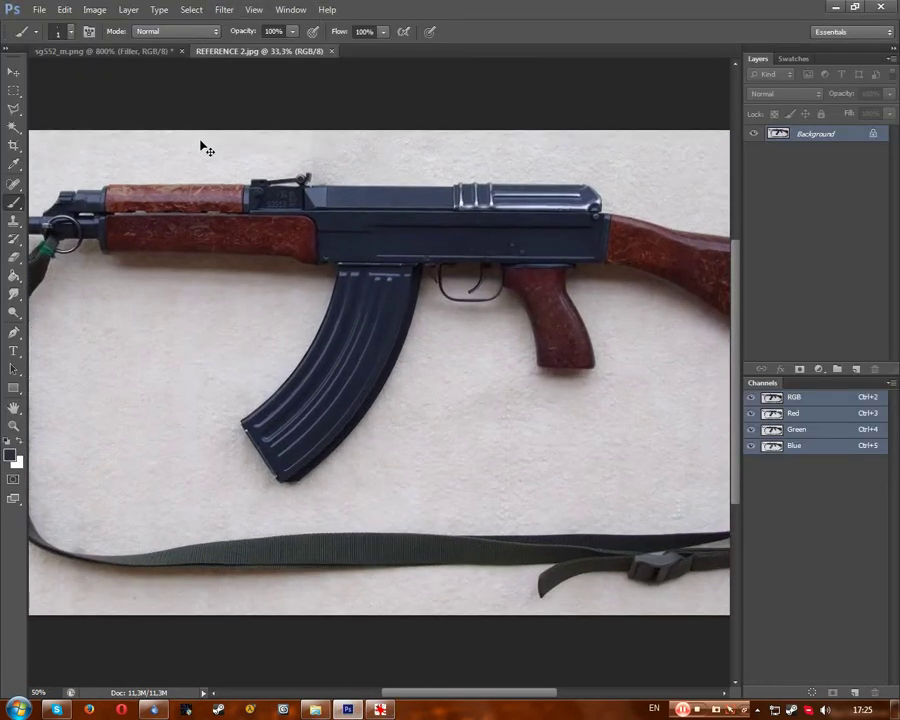
pyautogui.scroll(10, 317, 175)
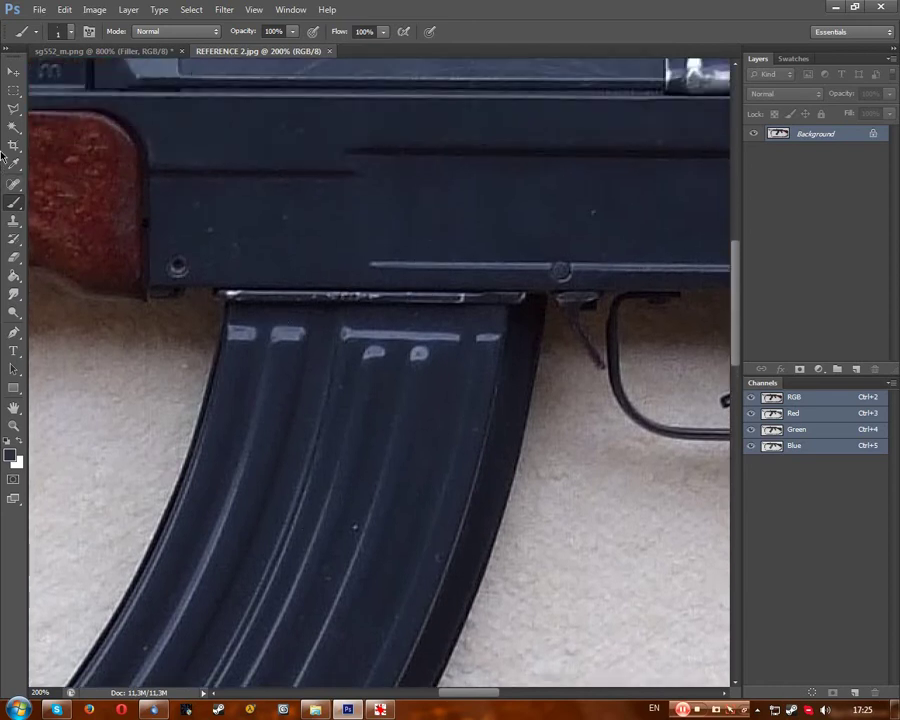
pyautogui.press('i')
pyautogui.click(262, 168)
pyautogui.click(105, 50)
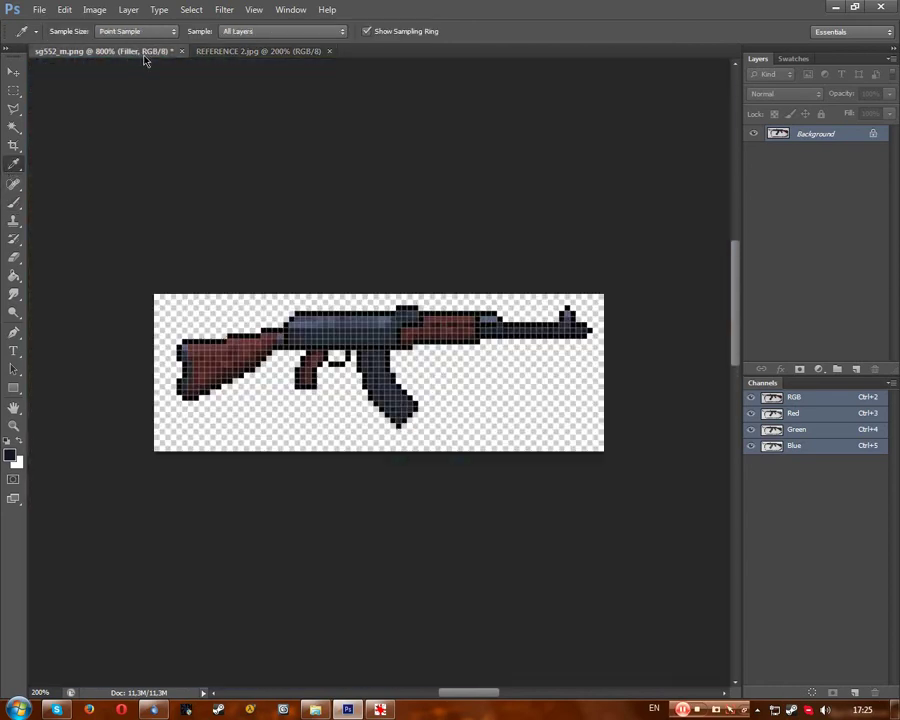
# Switch to the Pencil tool and check the receiver's shape against REFERENCE.png in IrfanView.
pyautogui.click(15, 203)
pyautogui.rightClick(13, 212)
pyautogui.click(60, 210)
pyautogui.hotkey('ctrl', '+')
pyautogui.hotkey('ctrl', '+')
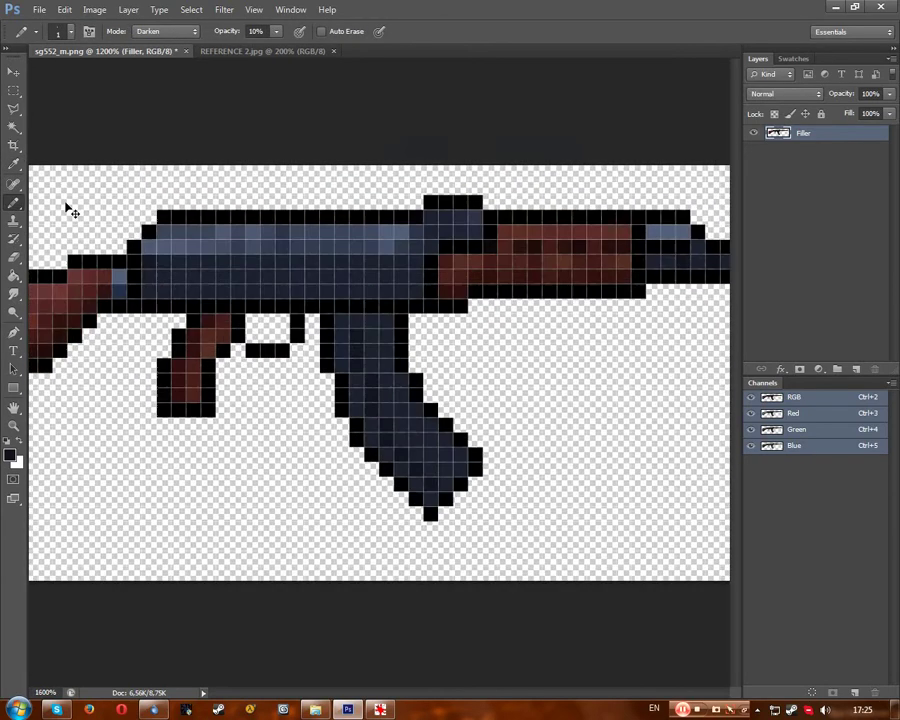
pyautogui.hotkey('ctrl', '+')
pyautogui.hotkey('ctrl', '+')
pyautogui.moveTo(465, 696); pyautogui.dragTo(446, 695)
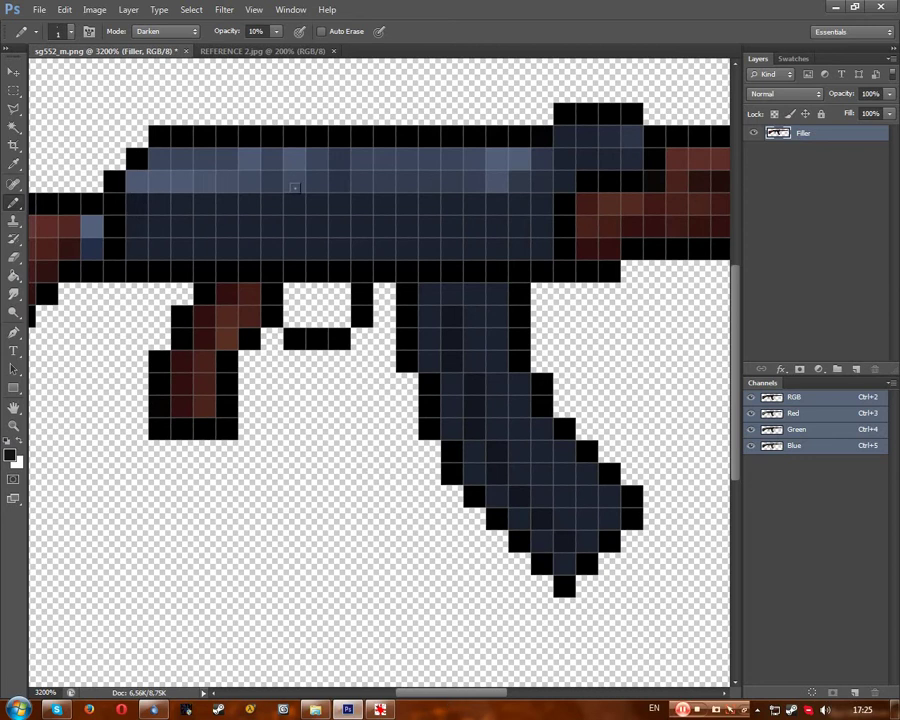
pyautogui.hotkey('alt', 'Tab')
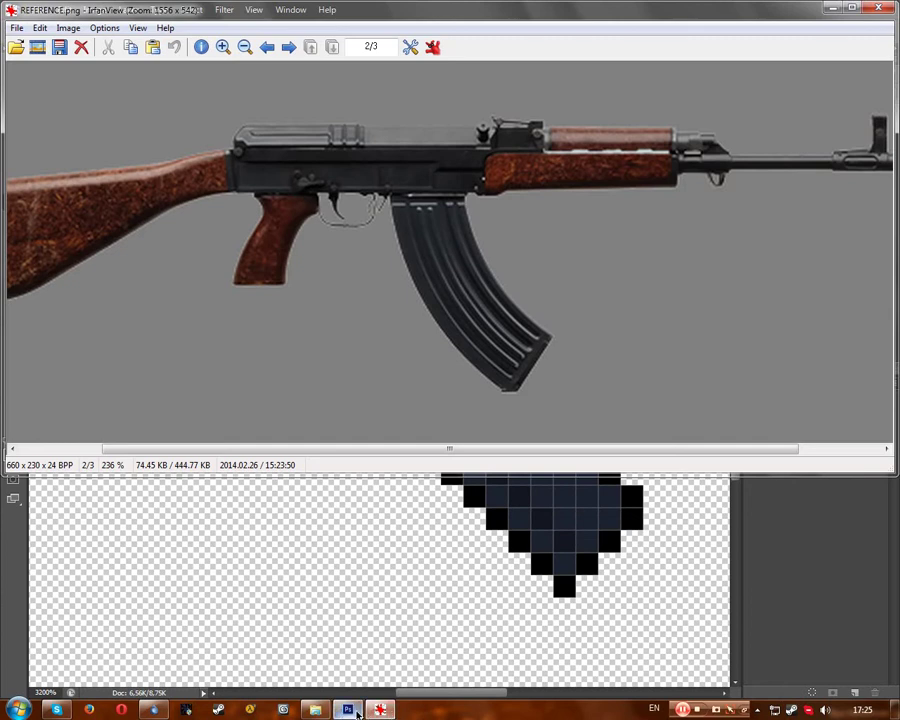
pyautogui.hotkey('alt', 'Tab')
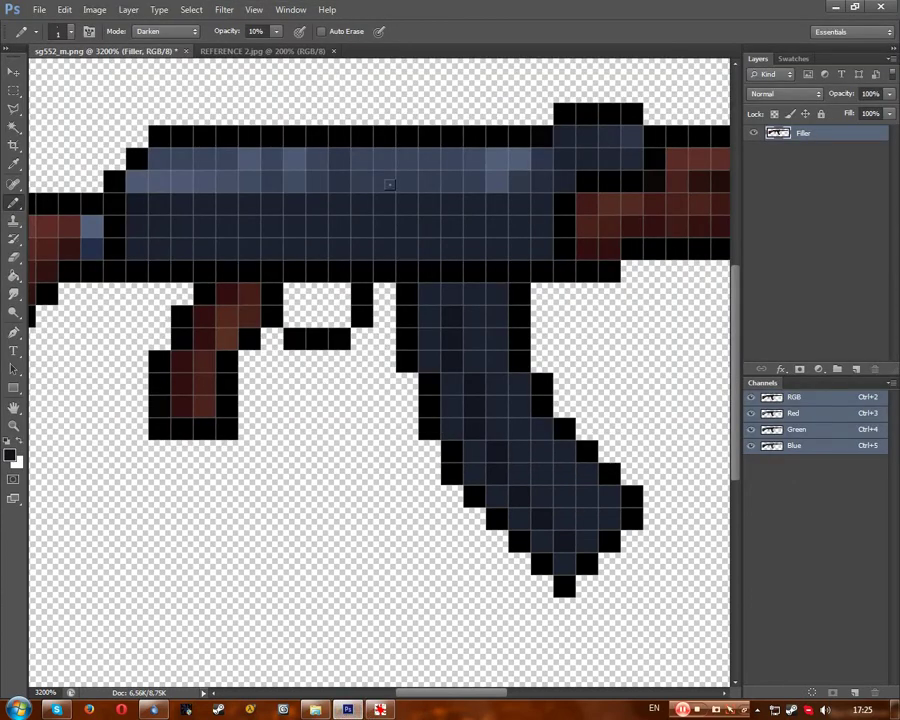
# Sample the dark groove on the receiver in REFERENCE 2.jpg and return to sg552_m.png with the Pencil tool.
pyautogui.click(205, 50)
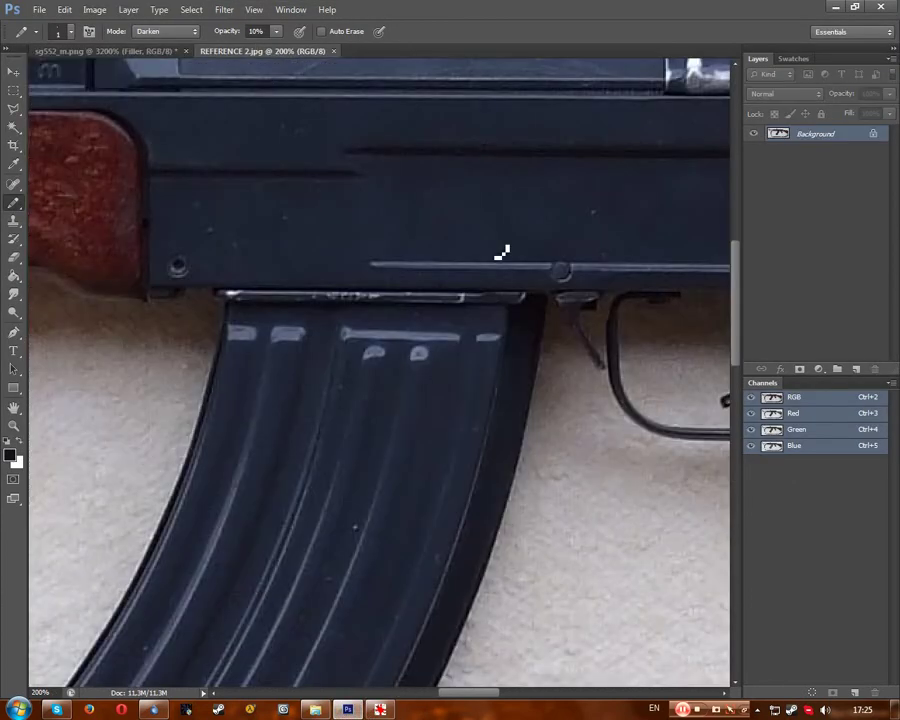
pyautogui.click(13, 162)
pyautogui.click(383, 145)
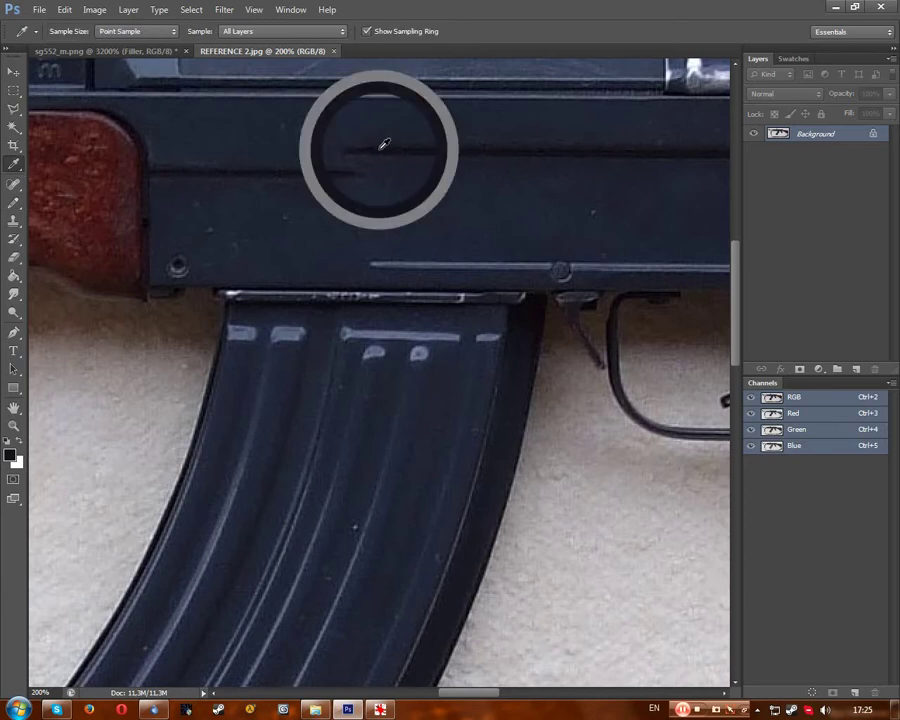
pyautogui.click(390, 184)
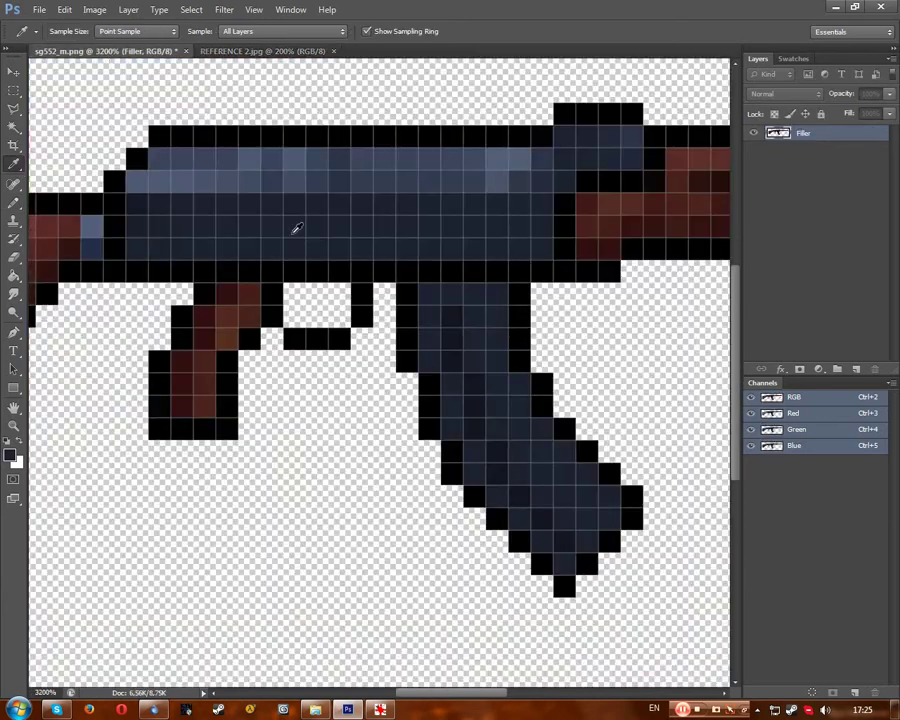
pyautogui.hotkey('ctrl', 'Tab')
pyautogui.click(14, 185)
pyautogui.click(17, 205)
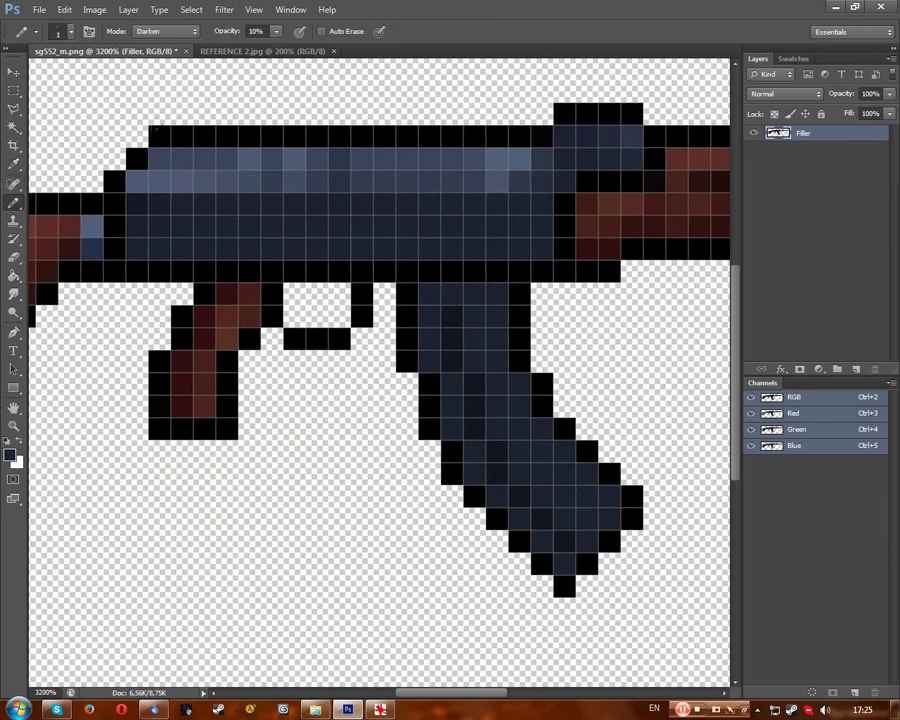
# Resample a dark tone a little further along the receiver groove in REFERENCE 2.jpg and return to the sprite.
pyautogui.click(252, 51)
pyautogui.press('i')
pyautogui.click(413, 147)
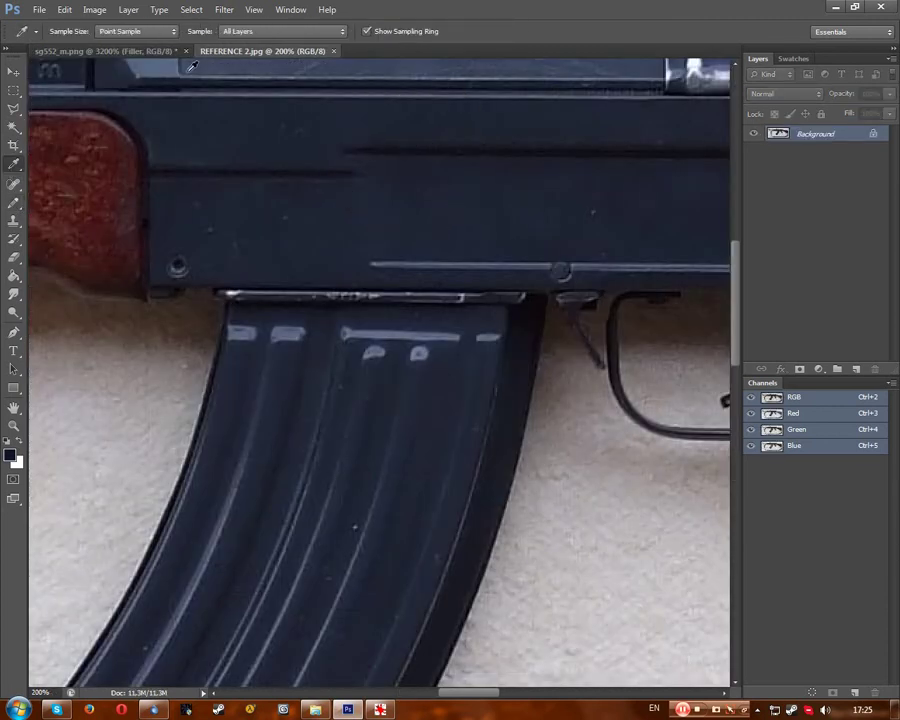
pyautogui.hotkey('ctrl', 'Tab')
pyautogui.press('b')
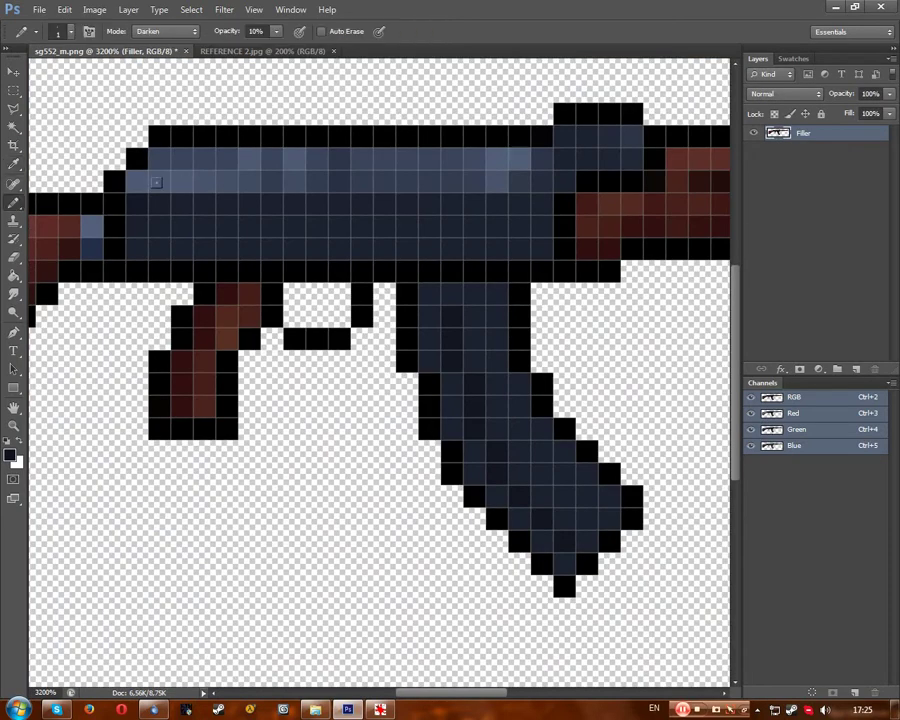
# Pick a near-black tone from the receiver groove in REFERENCE 2.jpg and go back to sg552_m.png with the Pencil tool.
pyautogui.click(260, 51)
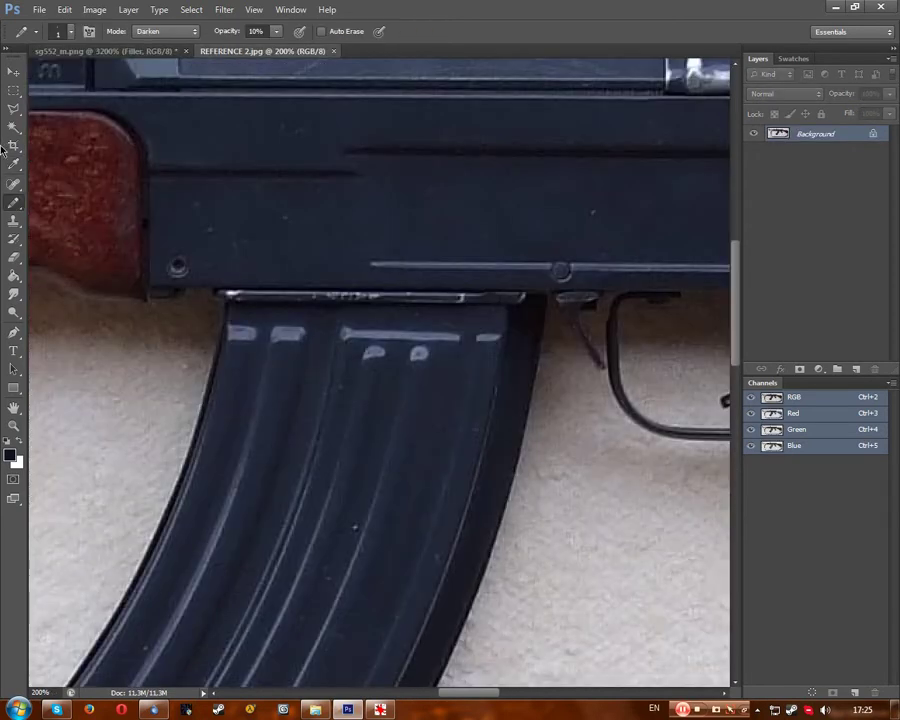
pyautogui.press('i')
pyautogui.click(401, 146)
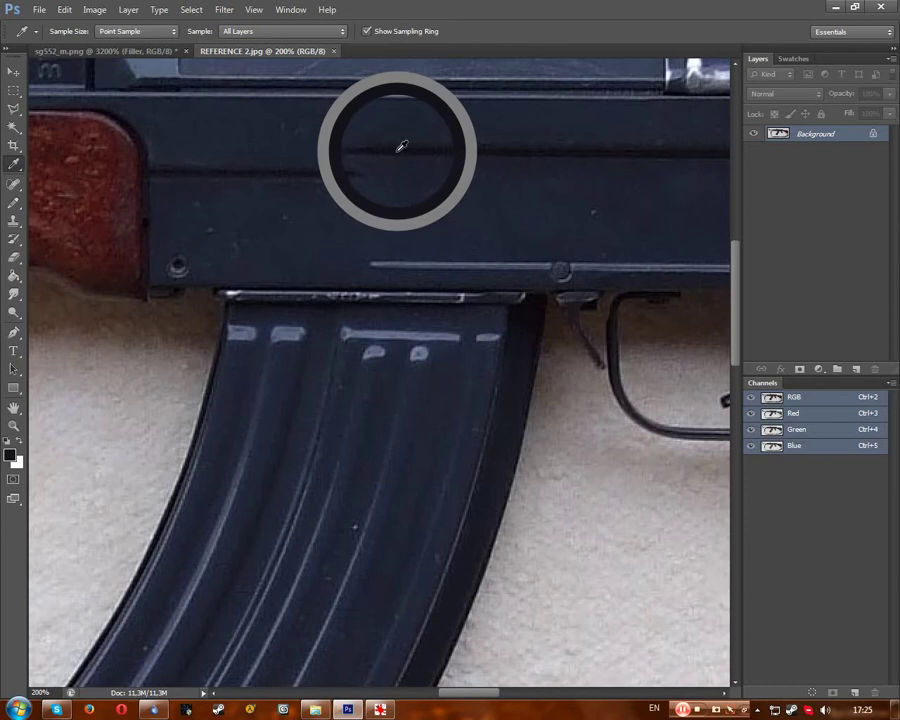
pyautogui.click(105, 51)
pyautogui.click(20, 203)
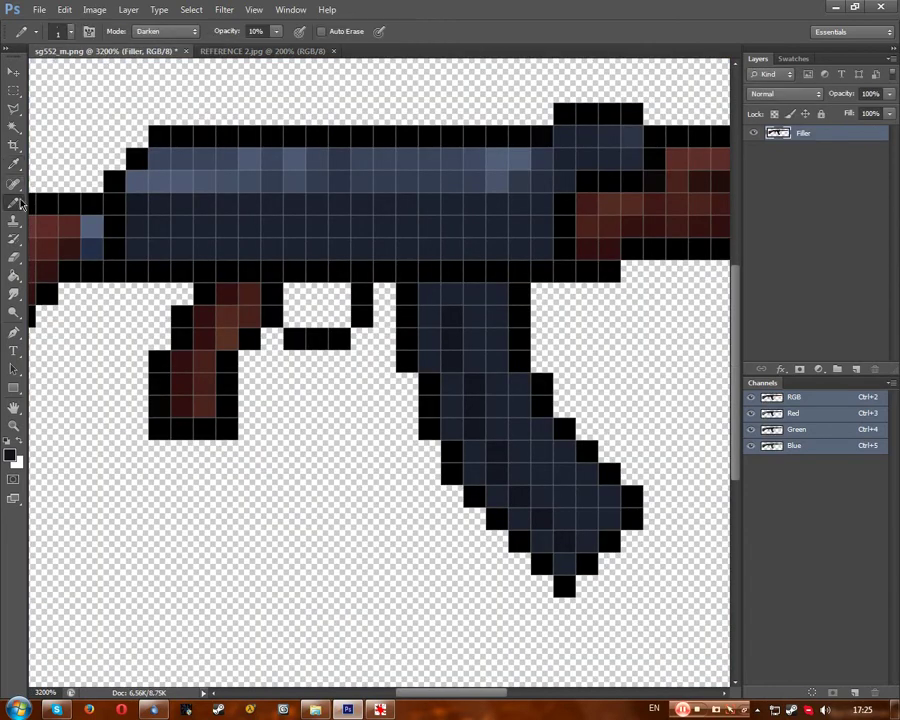
# Set the Pencil to 100% opacity and Normal blending mode.
pyautogui.press('Return')
pyautogui.write('100')
pyautogui.click(165, 31)
pyautogui.click(160, 50)
# Try a stepped dark groove line along the receiver with the Pencil and compare the groove with REFERENCE.png.
pyautogui.moveTo(123, 184)
pyautogui.mouseDown()
pyautogui.moveTo(311, 175)
pyautogui.moveTo(520, 207)
pyautogui.mouseUp()
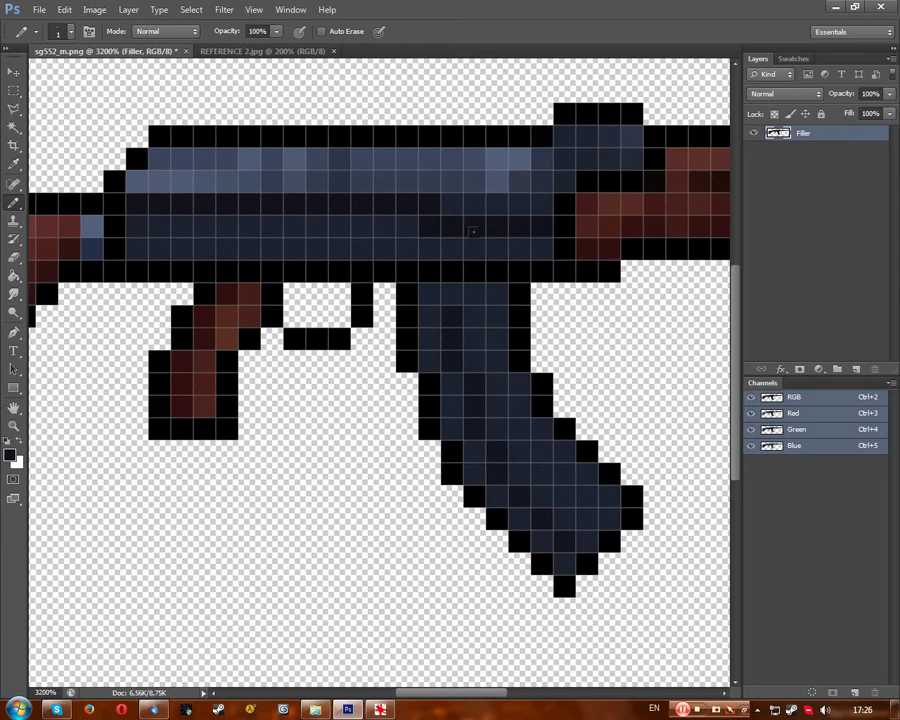
pyautogui.click(381, 710)
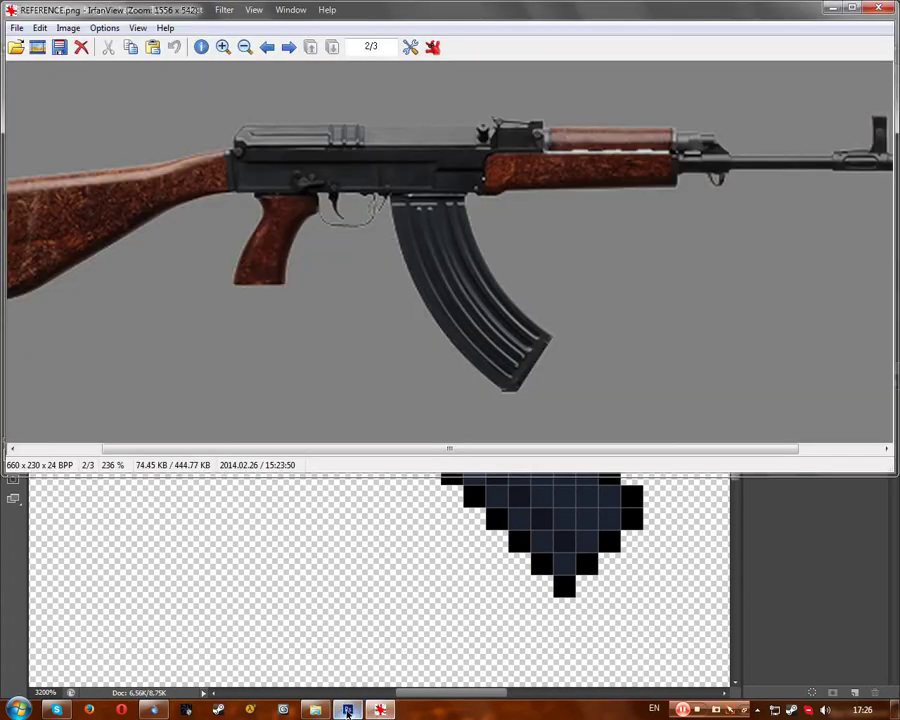
pyautogui.click(347, 711)
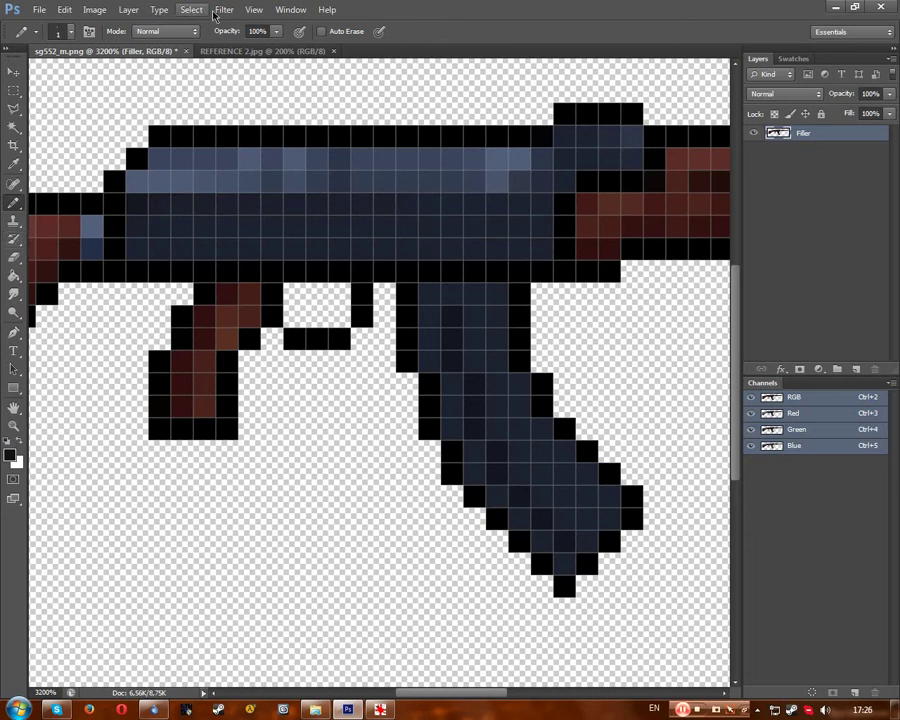
# Set the Pencil opacity to 50%, switch to the Brush tool and paint the stepped dark groove along the receiver.
pyautogui.click(257, 31)
pyautogui.write('50')
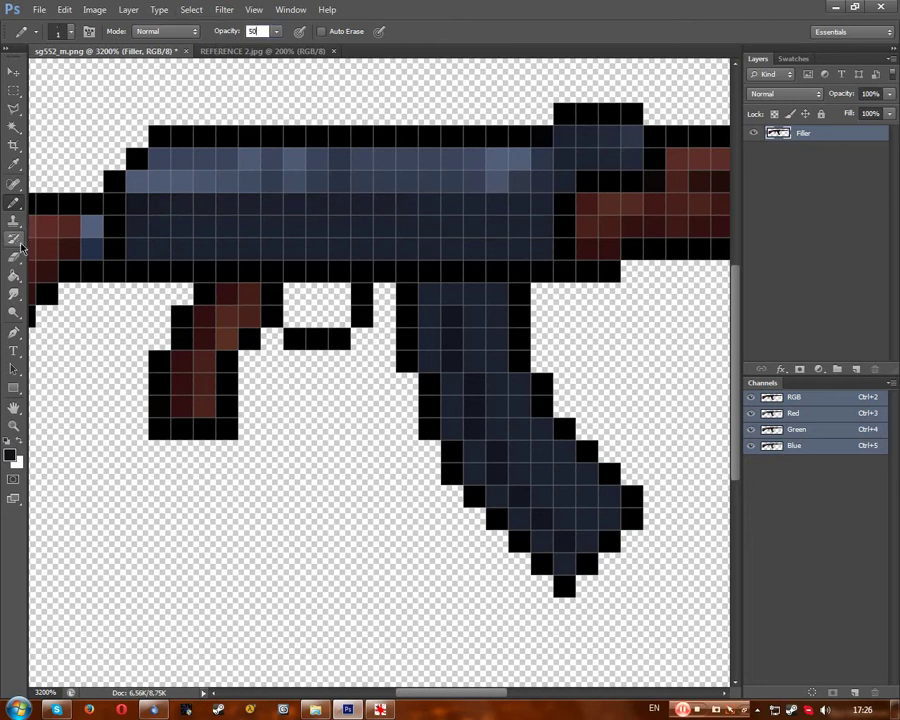
pyautogui.rightClick(14, 203)
pyautogui.click(70, 194)
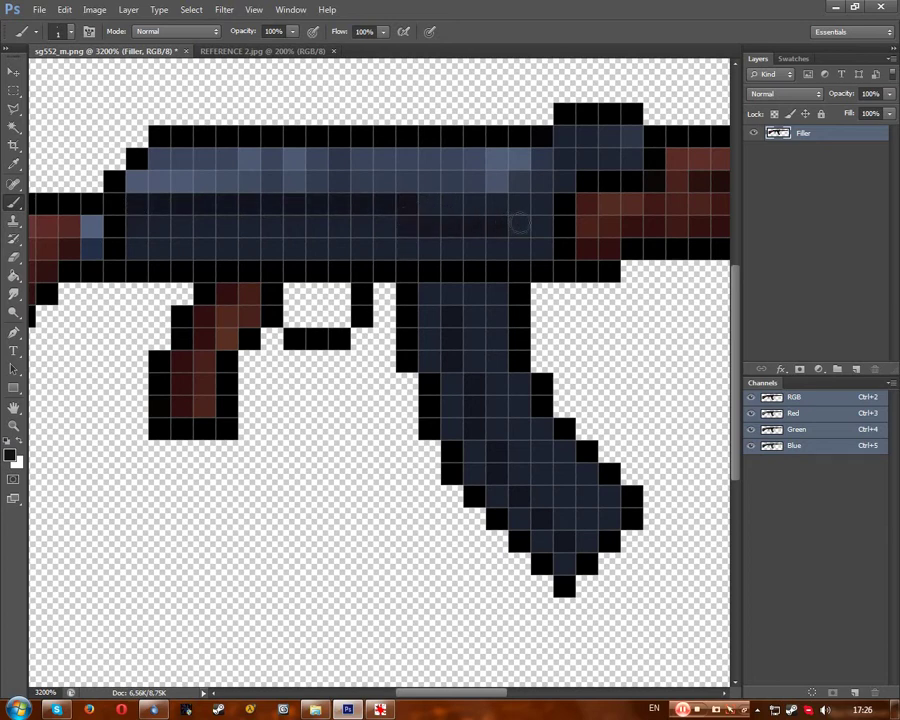
pyautogui.scroll(-6, 544, 225)
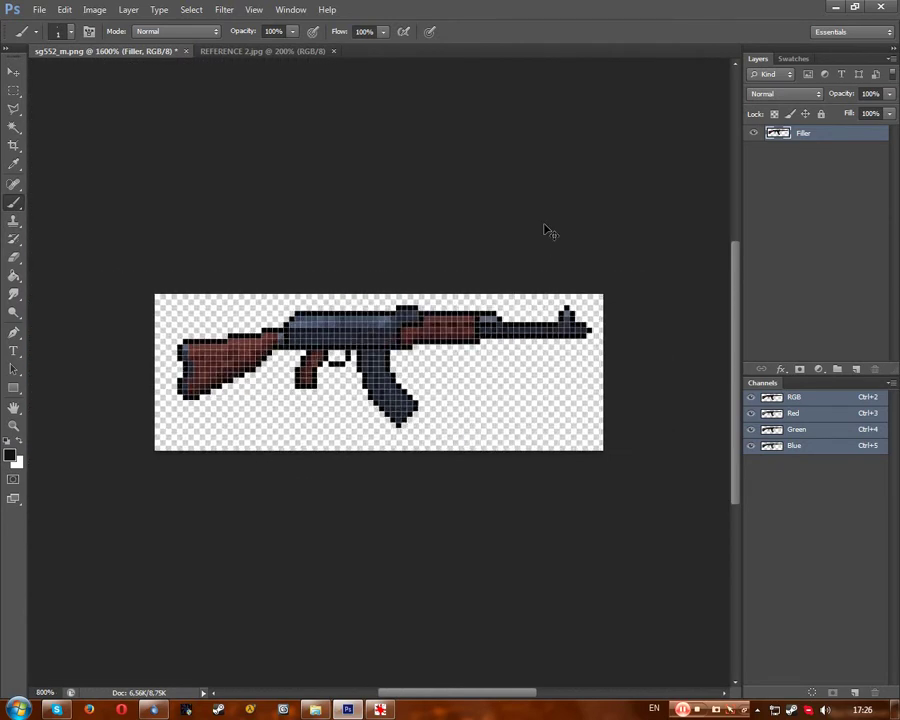
pyautogui.scroll(-1, 546, 229)
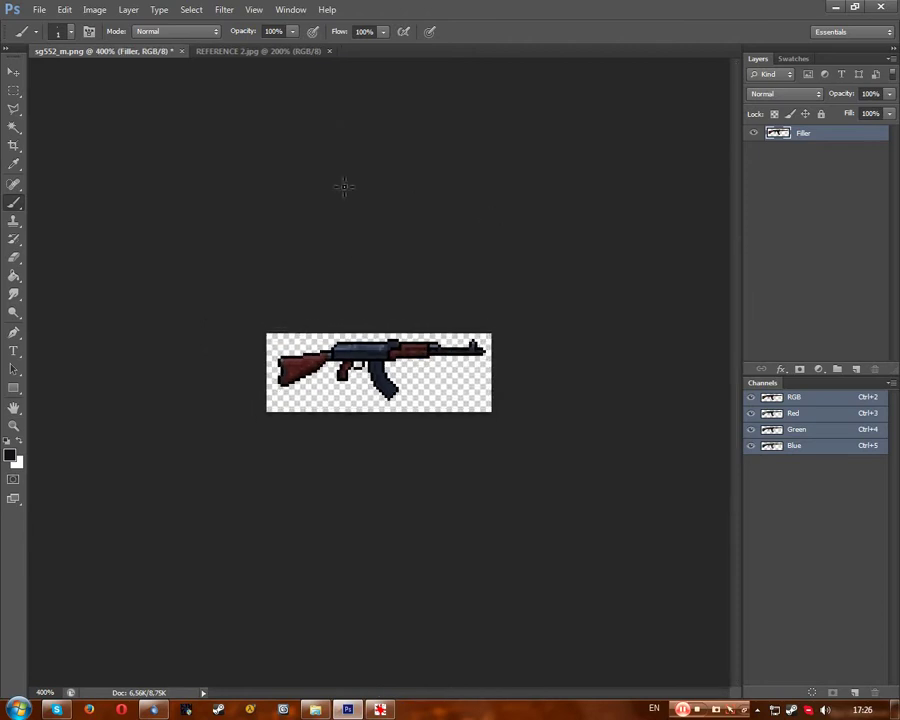
# Sample the grey tone of the rivet near the handguard in REFERENCE 2.jpg and return to sg552_m.png.
pyautogui.click(300, 51)
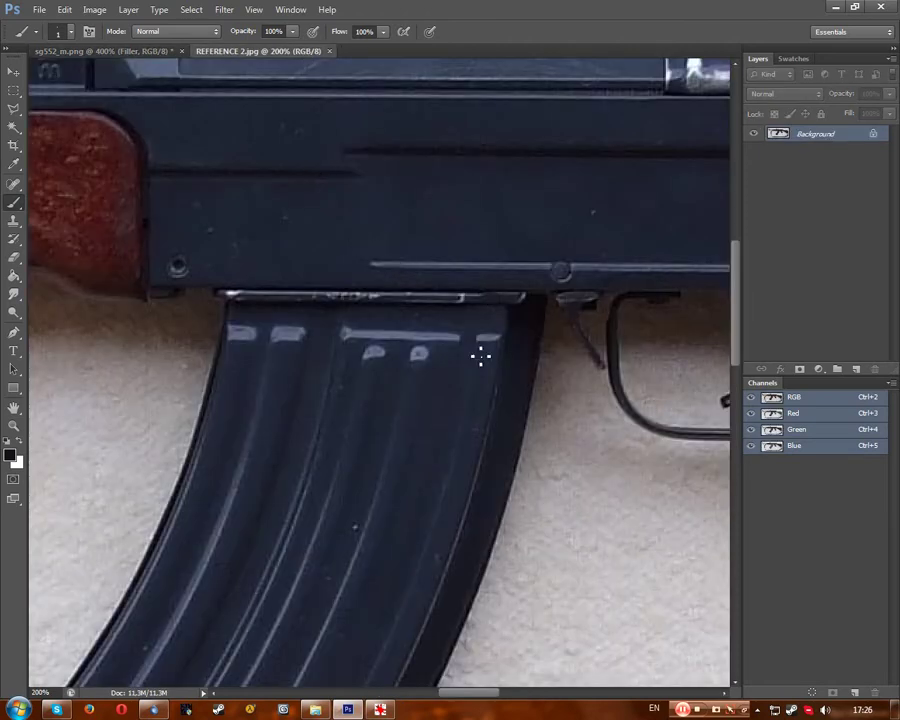
pyautogui.press('i')
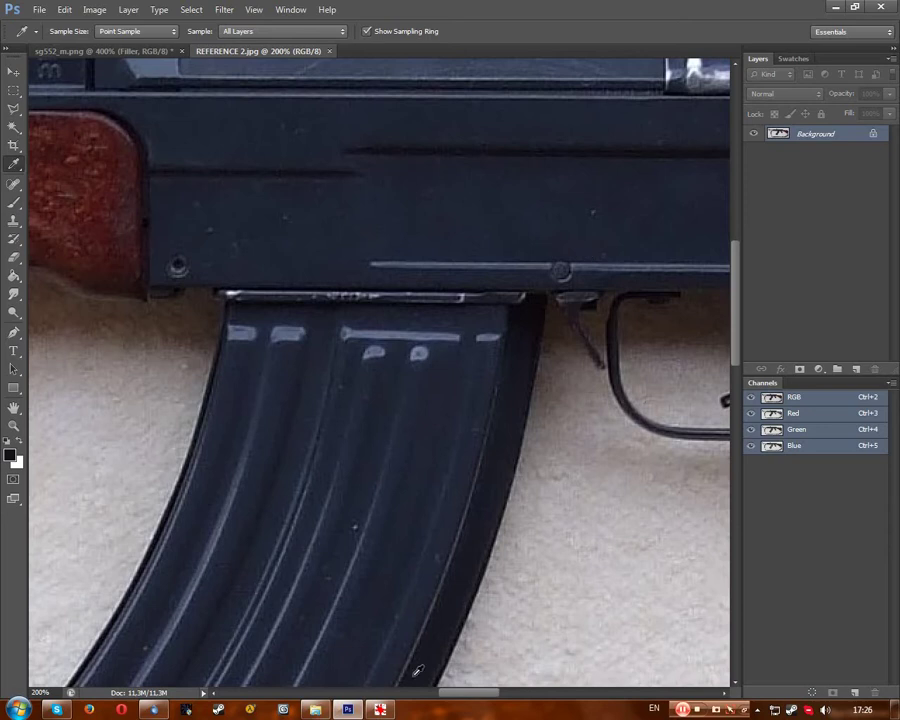
pyautogui.moveTo(466, 698)
pyautogui.mouseDown()
pyautogui.moveTo(545, 692)
pyautogui.moveTo(464, 679)
pyautogui.mouseUp()
pyautogui.click(174, 268)
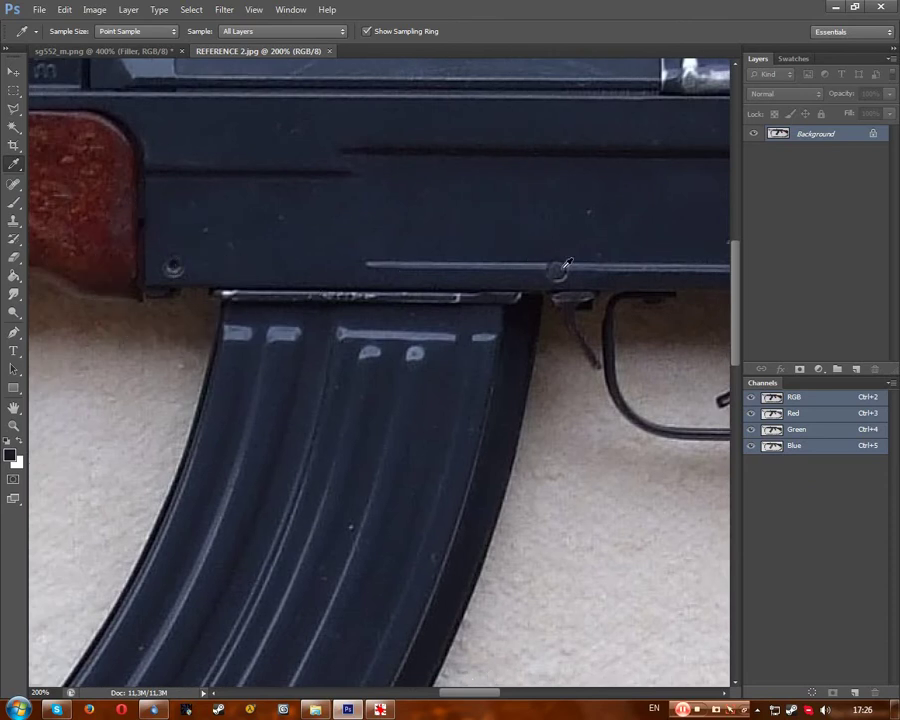
pyautogui.click(123, 51)
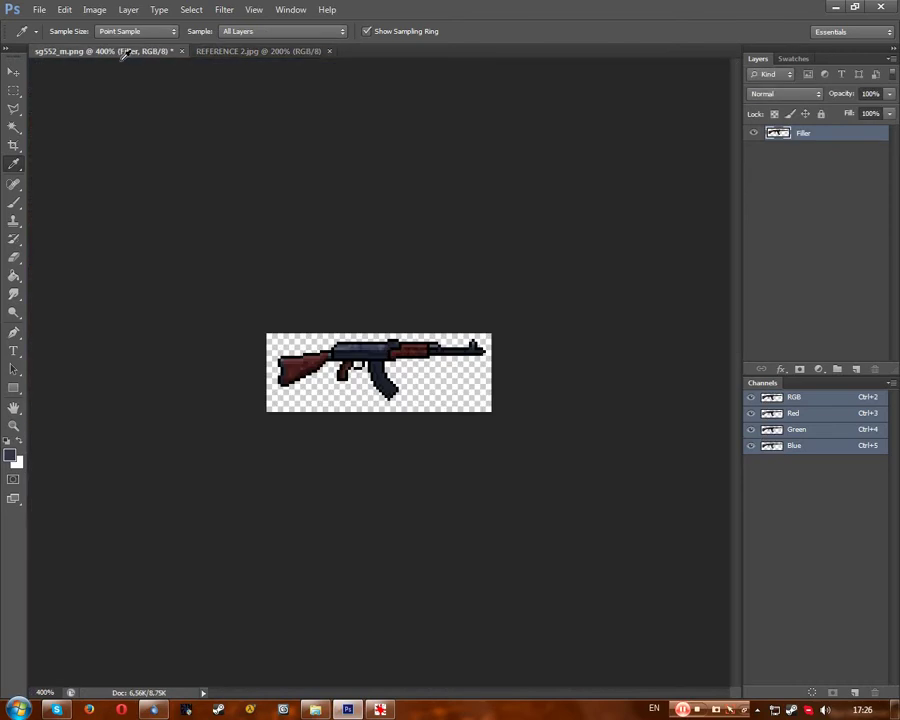
# Paint a single rivet pixel with the Brush in the receiver's lowest row above the trigger guard.
pyautogui.hotkey('ctrl', '+')
pyautogui.hotkey('ctrl', '+')
pyautogui.hotkey('ctrl', '+')
pyautogui.hotkey('ctrl', '+')
pyautogui.hotkey('ctrl', '+')
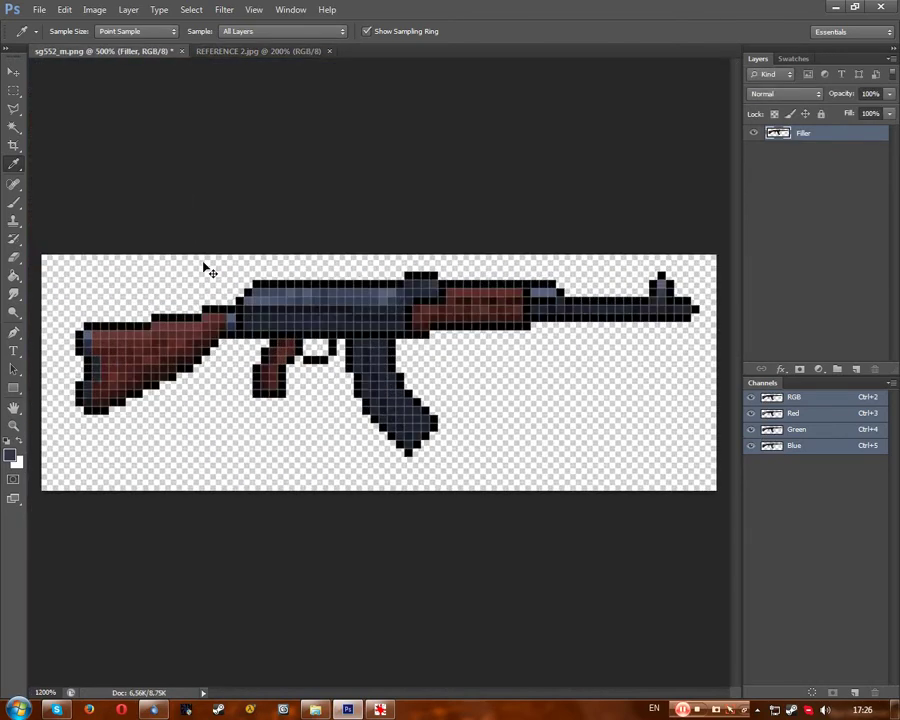
pyautogui.hotkey('ctrl', '+')
pyautogui.hotkey('ctrl', '+')
pyautogui.hotkey('ctrl', '+')
pyautogui.click(15, 202)
pyautogui.rightClick(17, 204)
pyautogui.click(46, 201)
pyautogui.click(233, 246)
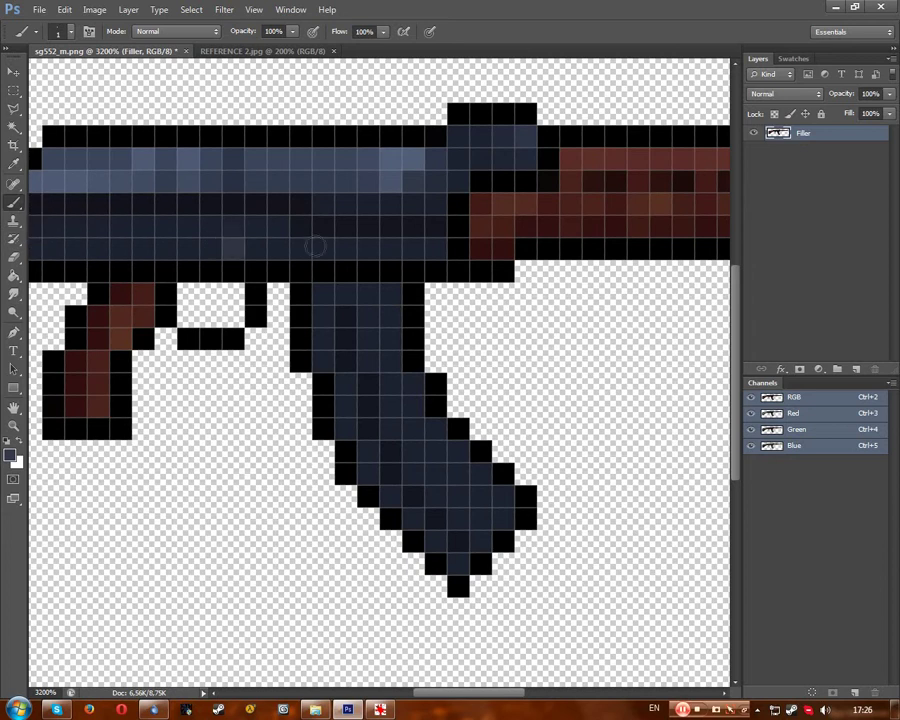
# Sample a grey tone from the receiver near the pistol grip in REFERENCE 2.jpg and brush a second rivet pixel above the sprite's grip.
pyautogui.click(205, 48)
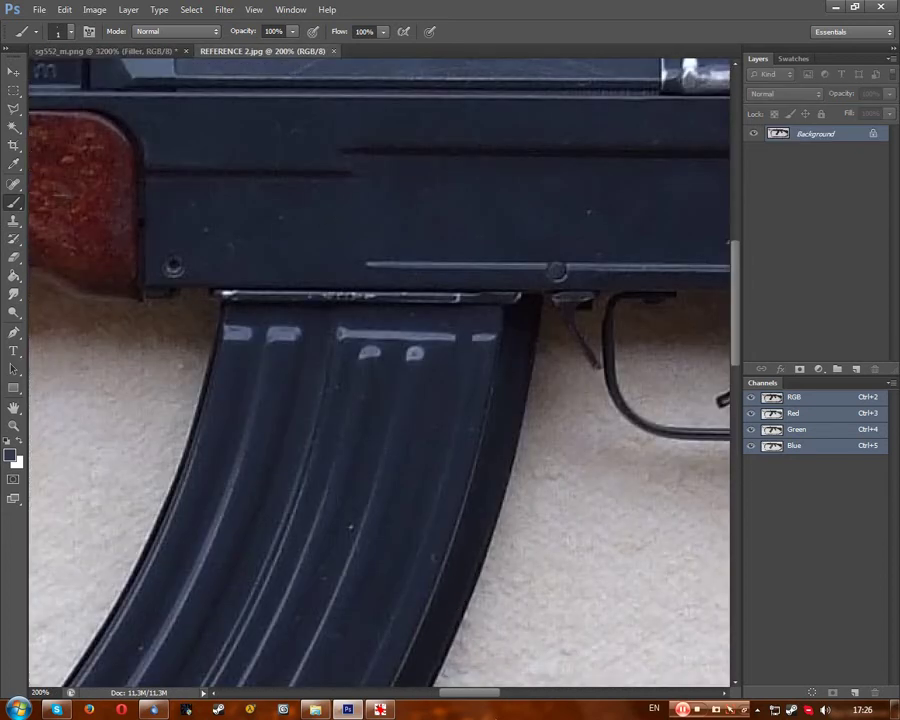
pyautogui.moveTo(470, 698); pyautogui.dragTo(504, 698)
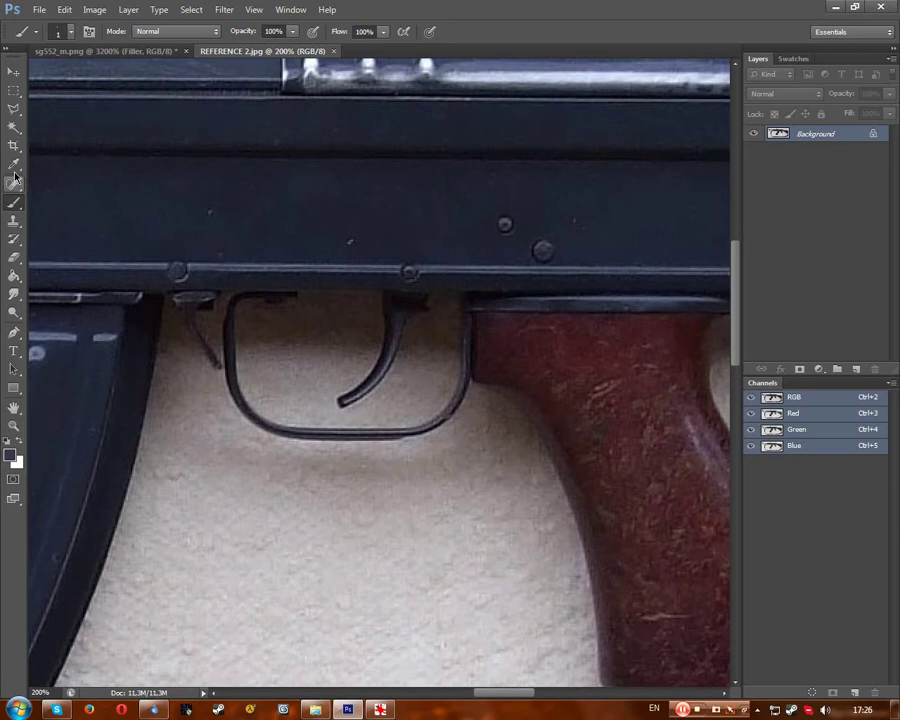
pyautogui.press('i')
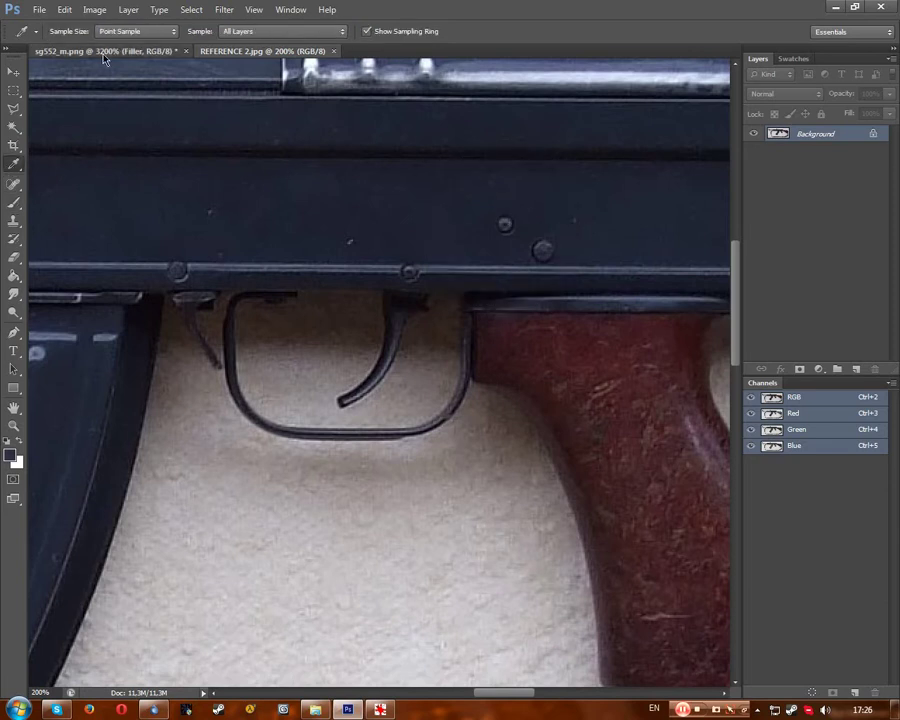
pyautogui.click(70, 50)
pyautogui.click(15, 205)
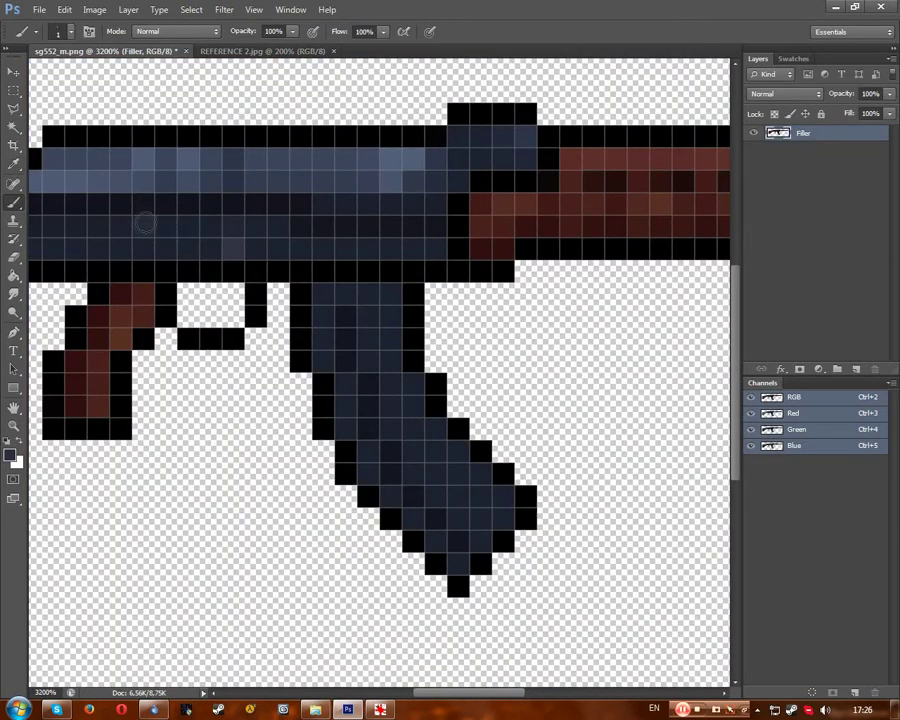
# Compare the receiver details above the trigger and grip in REFERENCE 2.jpg and REFERENCE.png.
pyautogui.click(262, 51)
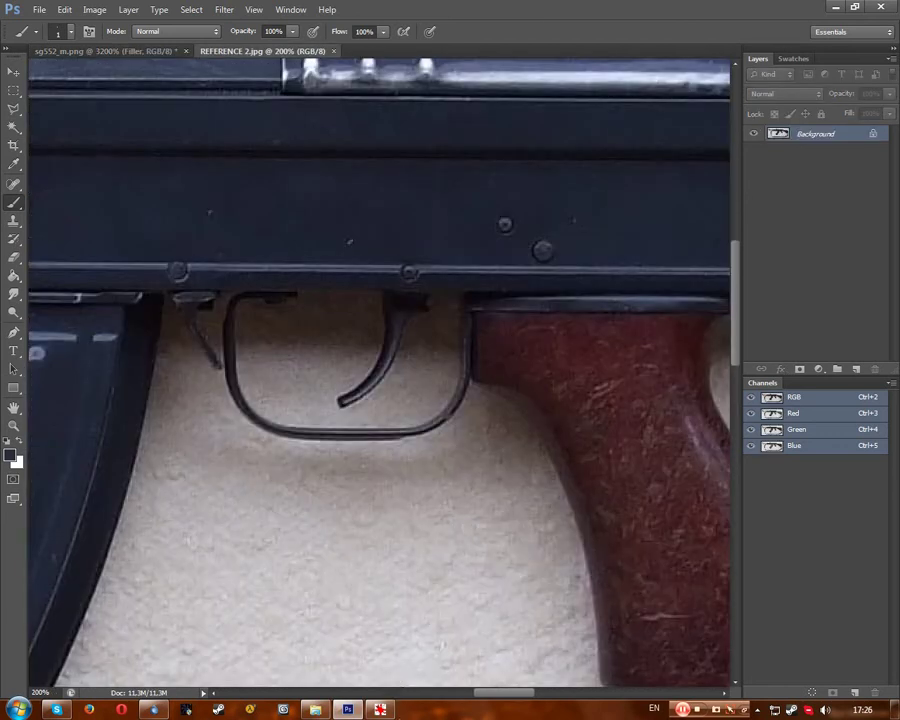
pyautogui.hotkey('alt', 'Tab')
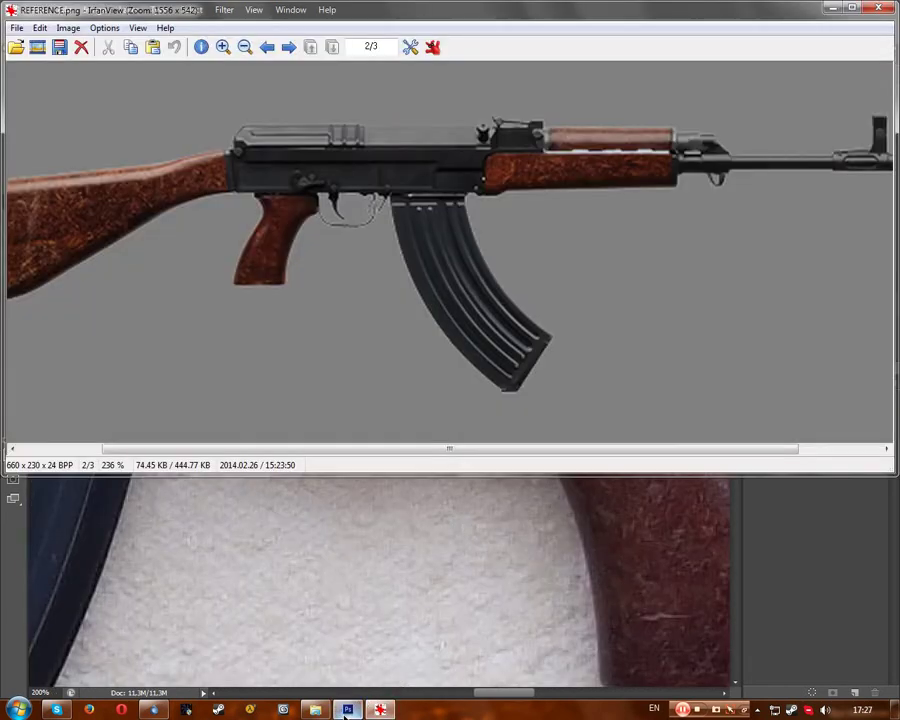
pyautogui.hotkey('alt', 'Tab')
pyautogui.click(115, 51)
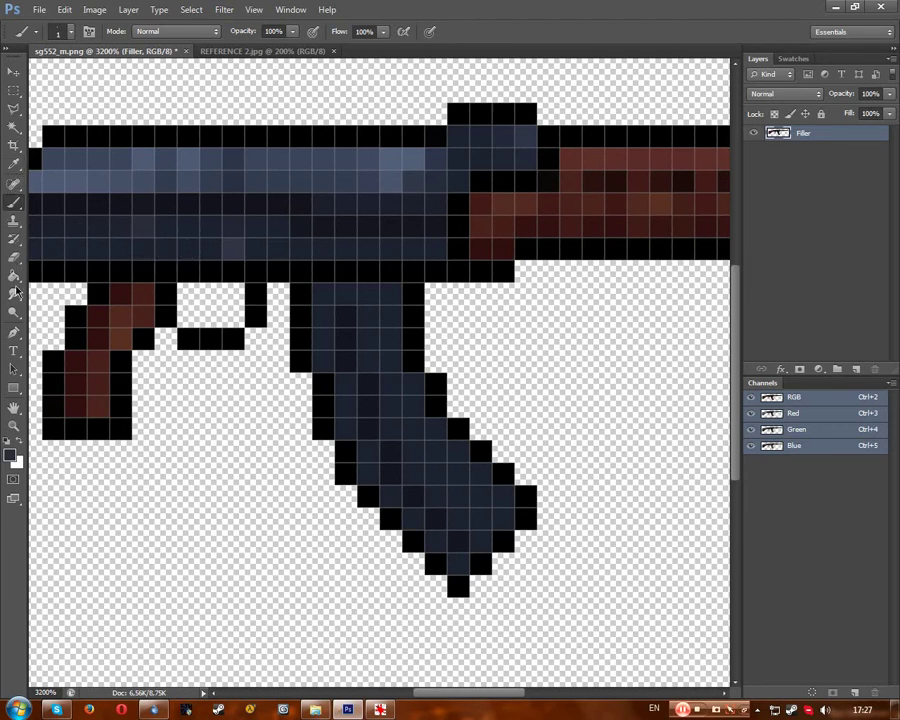
# Lighten the foreground colour and paint a small patch on the receiver's lower edge above the grip with the Pencil at 50% opacity.
pyautogui.click(13, 163)
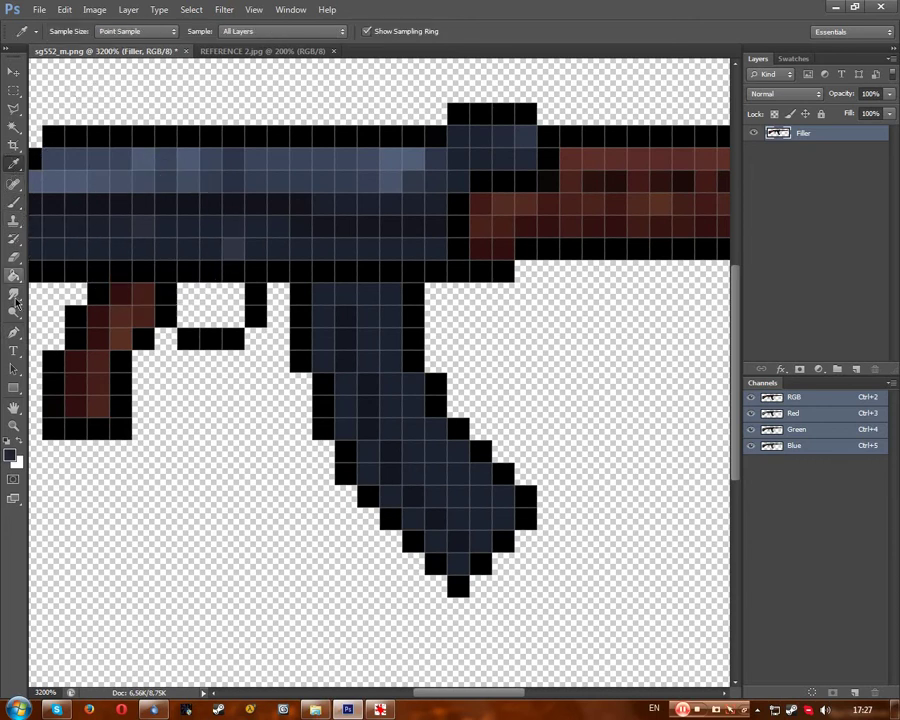
pyautogui.click(10, 455)
pyautogui.moveTo(432, 359); pyautogui.dragTo(414, 351)
pyautogui.press('Return')
pyautogui.moveTo(13, 202); pyautogui.dragTo(60, 213)
pyautogui.moveTo(139, 231)
pyautogui.mouseDown()
pyautogui.moveTo(137, 248)
pyautogui.moveTo(167, 232)
pyautogui.moveTo(190, 246)
pyautogui.mouseUp()
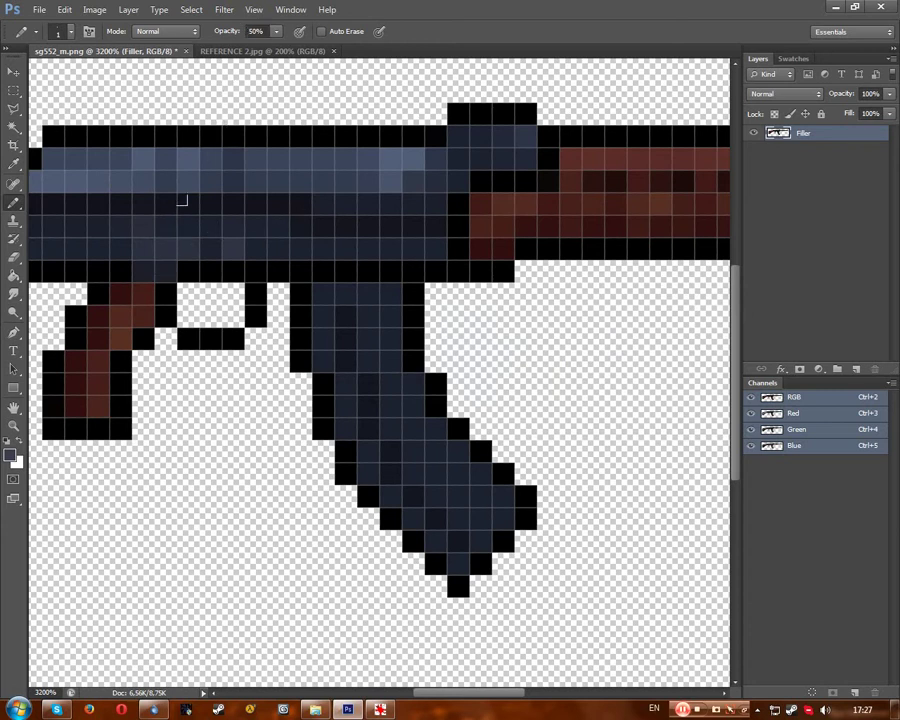
# Set the Pencil opacity to 100% and paint over the small lighter patch on the receiver's lower edge above the grip.
pyautogui.click(228, 50)
pyautogui.click(142, 51)
pyautogui.click(229, 32)
pyautogui.write('100')
pyautogui.moveTo(141, 249)
pyautogui.mouseDown()
pyautogui.moveTo(160, 266)
pyautogui.moveTo(190, 246)
pyautogui.mouseUp()
pyautogui.scroll(-8, 240, 203)
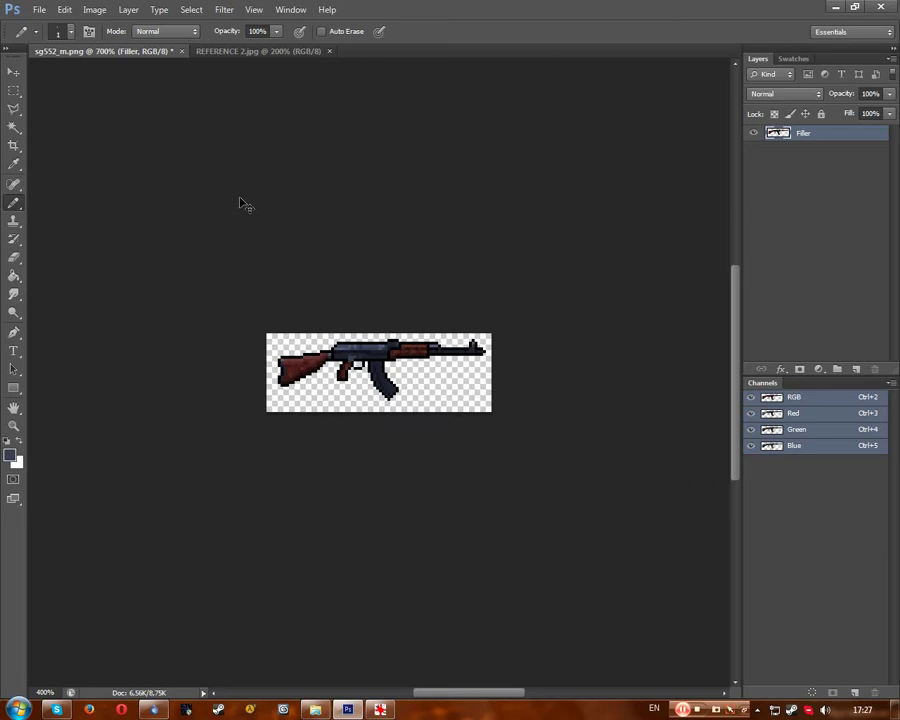
pyautogui.scroll(-2, 240, 203)
pyautogui.scroll(7, 240, 203)
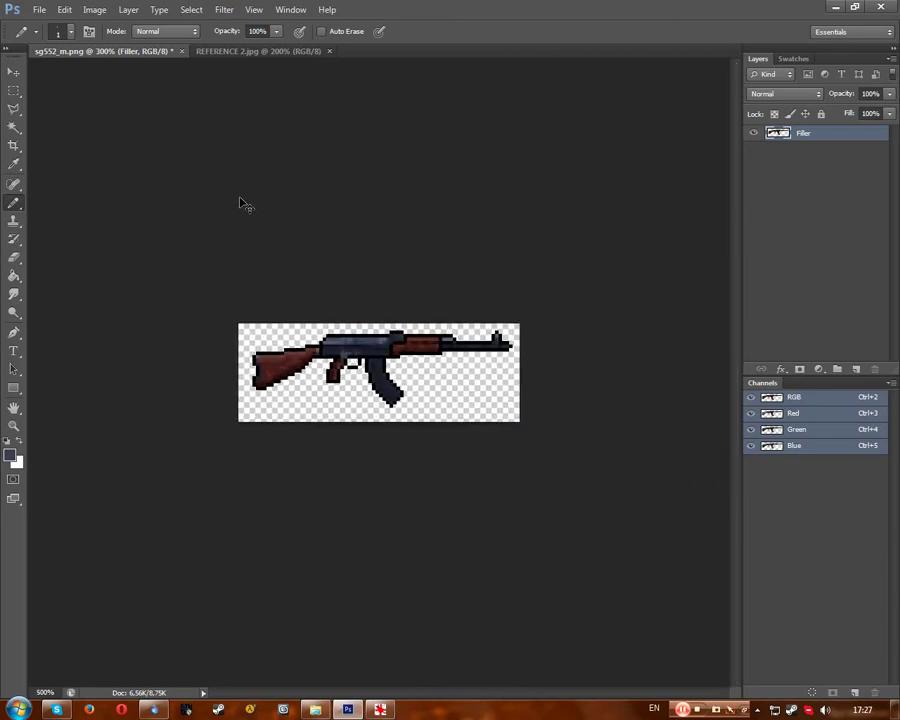
pyautogui.scroll(3, 243, 204)
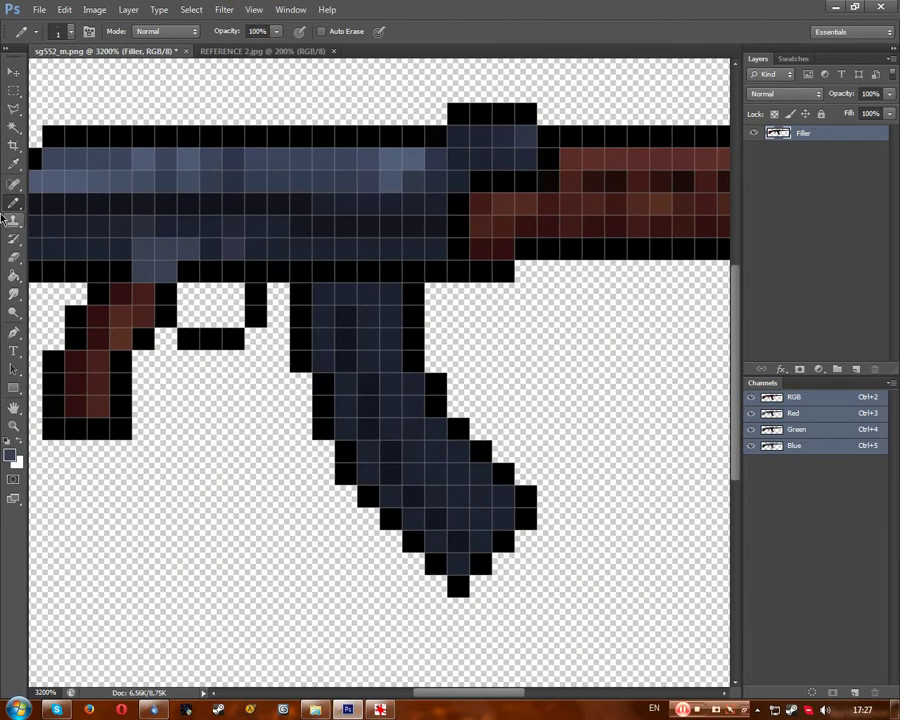
# Darken the sampled grey-blue foreground colour and pencil it onto the lower row of the patch above the grip.
pyautogui.press('i')
pyautogui.click(10, 456)
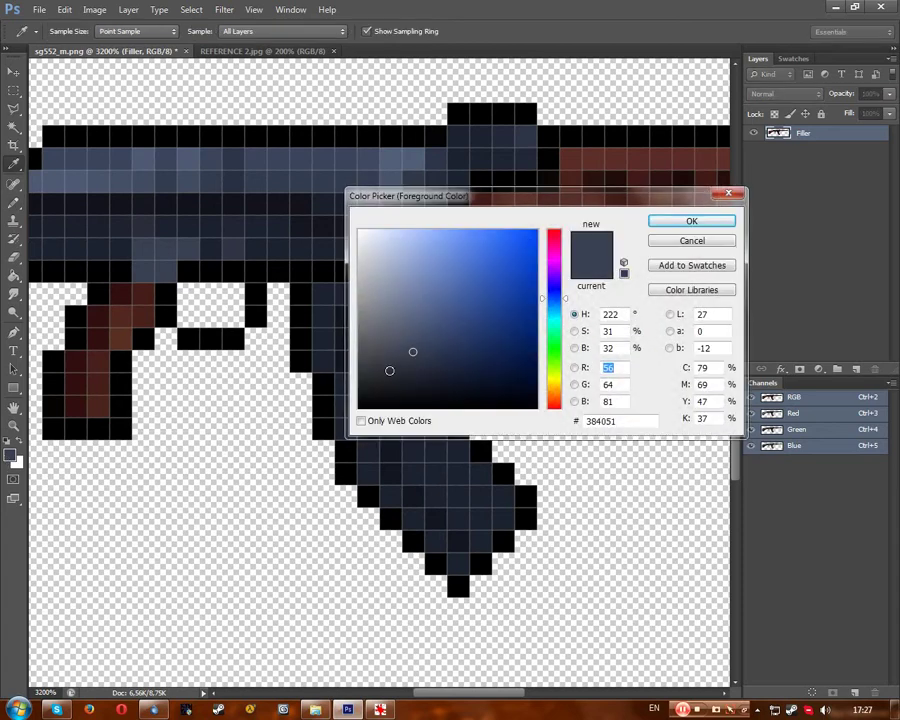
pyautogui.moveTo(412, 368); pyautogui.dragTo(420, 361)
pyautogui.click(691, 219)
pyautogui.press('b')
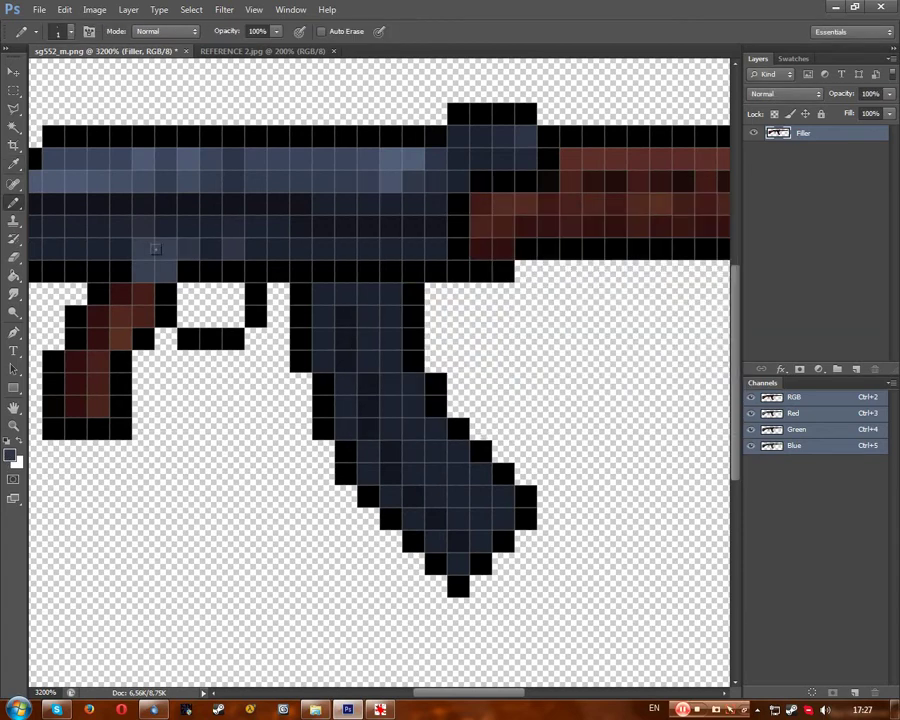
pyautogui.click(142, 268)
# Examine the shaded patch above the grip with the whole rifle in view and at close range.
pyautogui.hotkey('ctrl', '-')
pyautogui.hotkey('ctrl', '-')
pyautogui.hotkey('ctrl', '-')
pyautogui.hotkey('ctrl', '-')
pyautogui.hotkey('ctrl', '-')
pyautogui.hotkey('ctrl', '-')
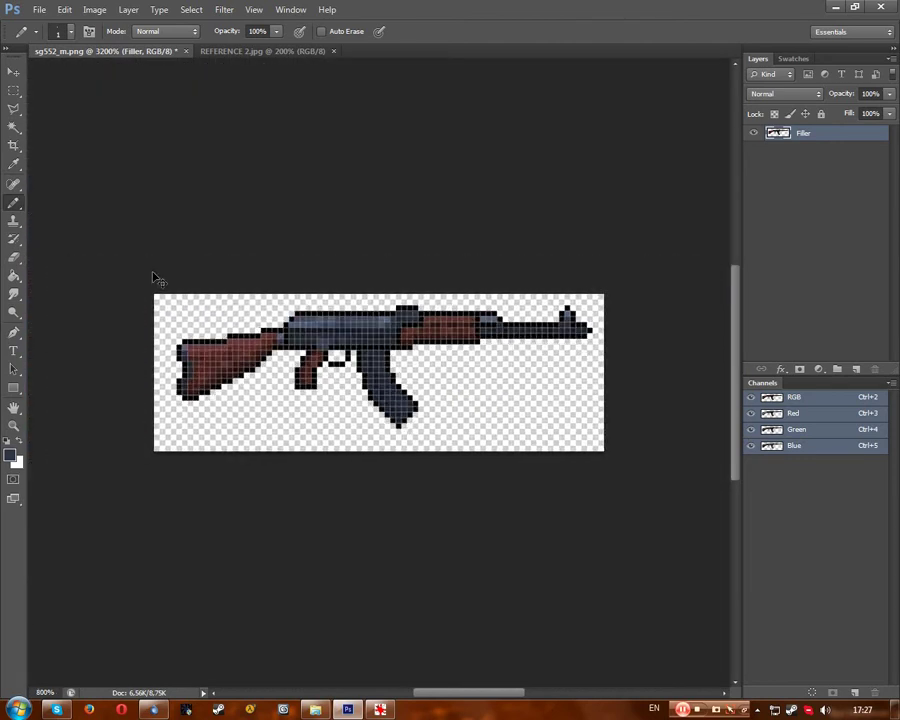
pyautogui.hotkey('ctrl', '-')
pyautogui.hotkey('ctrl', '-')
pyautogui.hotkey('ctrl', '+')
pyautogui.hotkey('ctrl', '+')
pyautogui.hotkey('ctrl', '+')
pyautogui.hotkey('ctrl', '+')
pyautogui.hotkey('ctrl', '+')
pyautogui.hotkey('ctrl', '+')
pyautogui.hotkey('ctrl', '+')
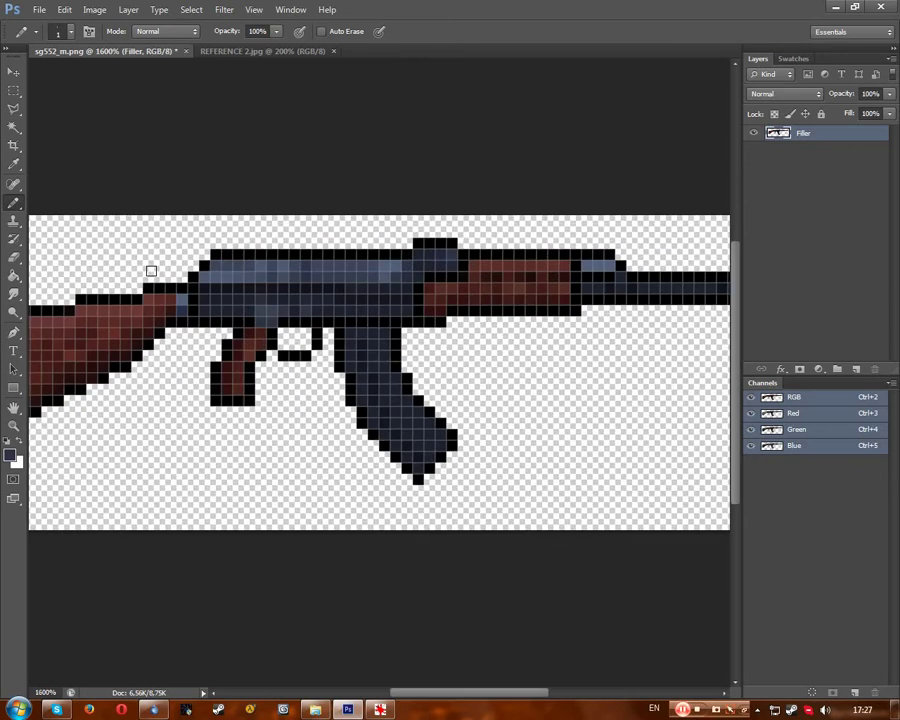
# Lighten the foreground colour to #40485c.
pyautogui.click(11, 455)
pyautogui.click(412, 344)
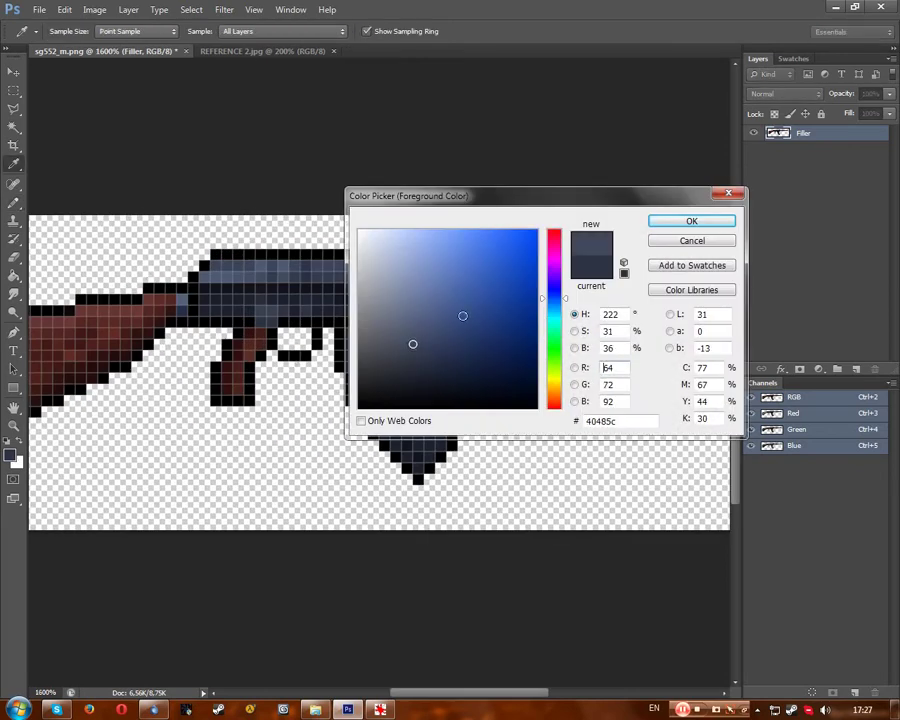
pyautogui.click(718, 222)
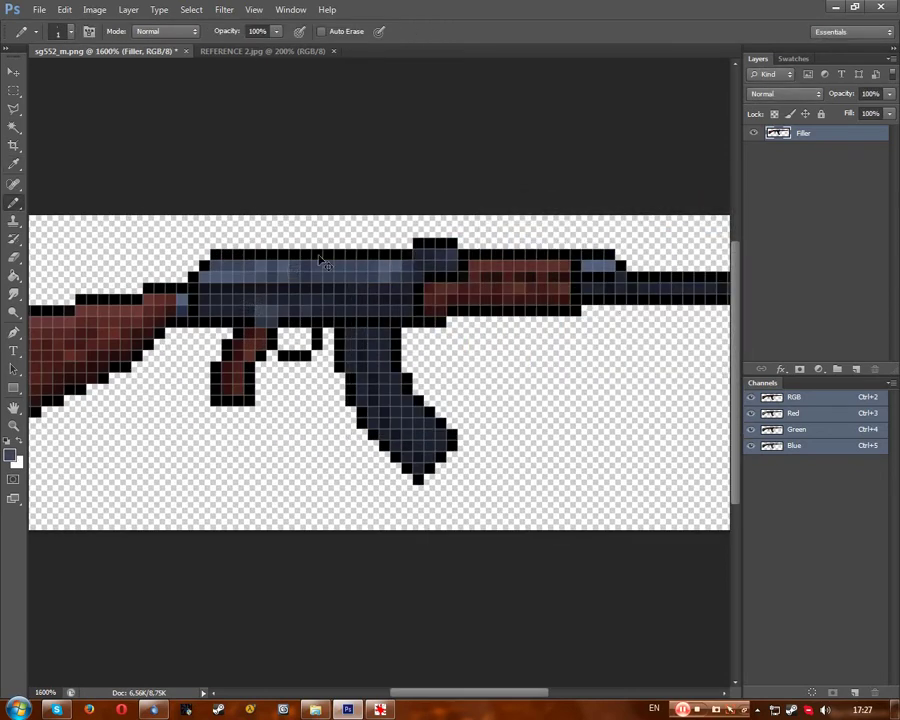
# Examine how the receiver shading and rivets read at small sprite size and enlarged.
pyautogui.hotkey('ctrl', '-')
pyautogui.hotkey('ctrl', '-')
pyautogui.hotkey('ctrl', '-')
pyautogui.hotkey('ctrl', '-')
pyautogui.hotkey('ctrl', '-')
pyautogui.hotkey('ctrl', '-')
pyautogui.hotkey('ctrl', '-')
pyautogui.hotkey('ctrl', '-')
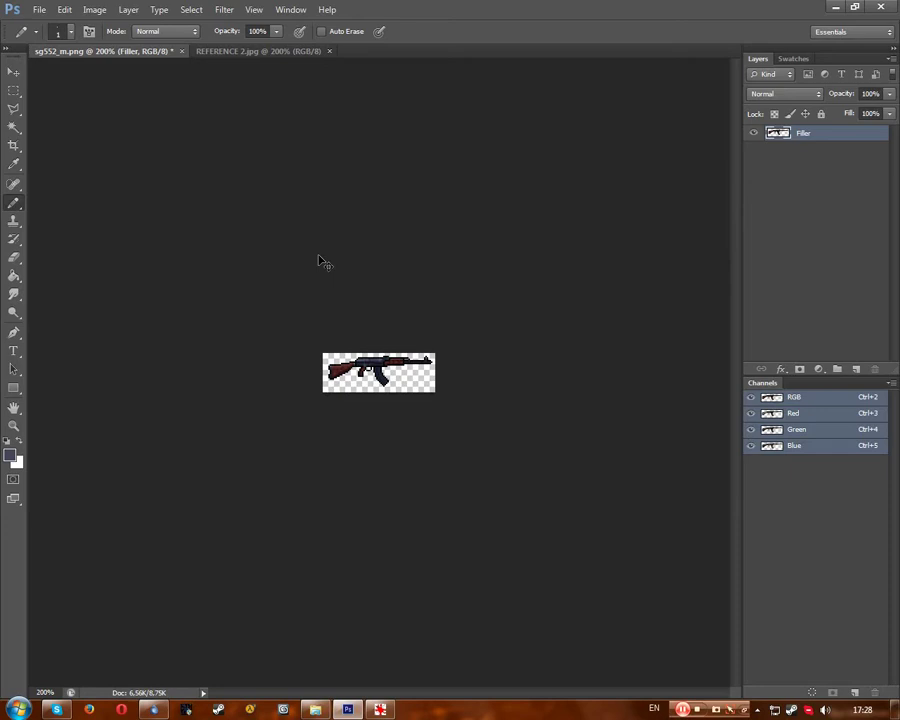
pyautogui.hotkey('ctrl', '+')
pyautogui.hotkey('ctrl', '+')
pyautogui.hotkey('ctrl', '+')
pyautogui.hotkey('ctrl', '+')
pyautogui.hotkey('ctrl', '+')
pyautogui.hotkey('ctrl', '+')
pyautogui.hotkey('ctrl', '+')
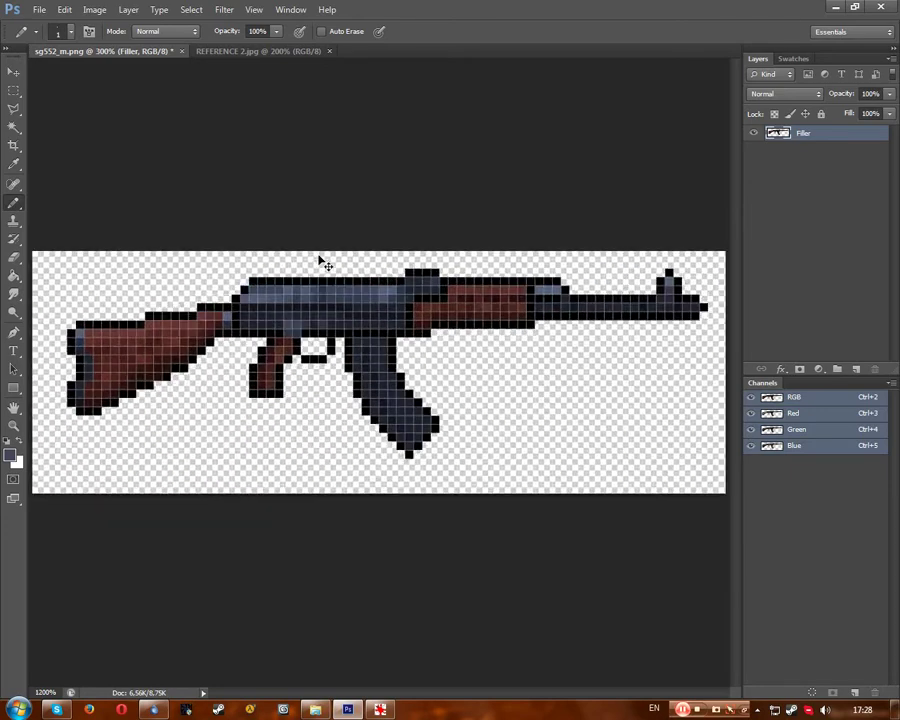
pyautogui.hotkey('ctrl', '+')
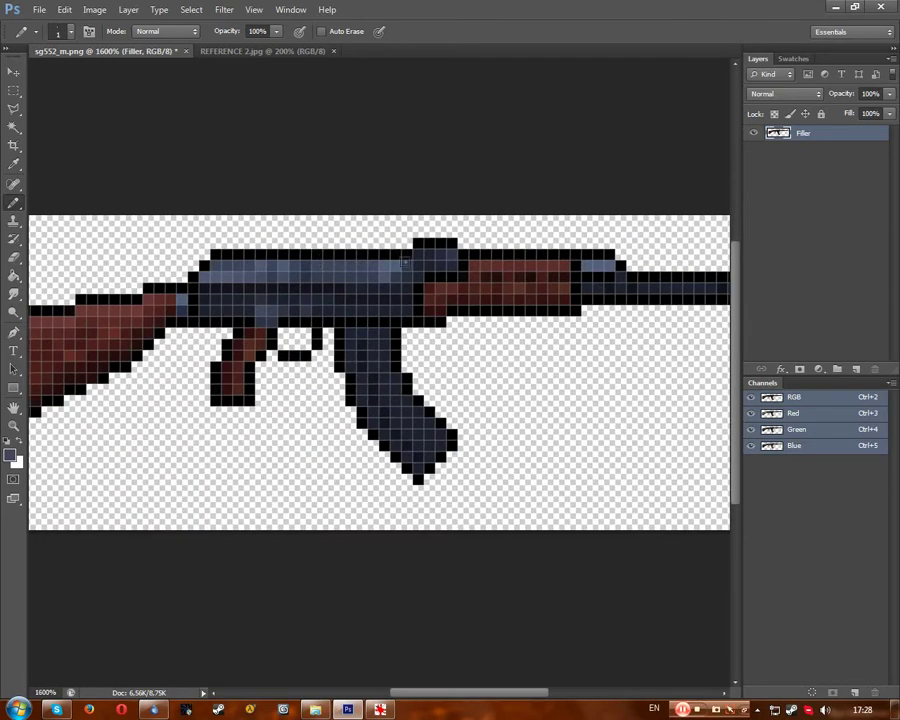
# Compare the sprite's receiver and grip area with the rifle photo in REFERENCE.png.
pyautogui.hotkey('alt', 'Tab')
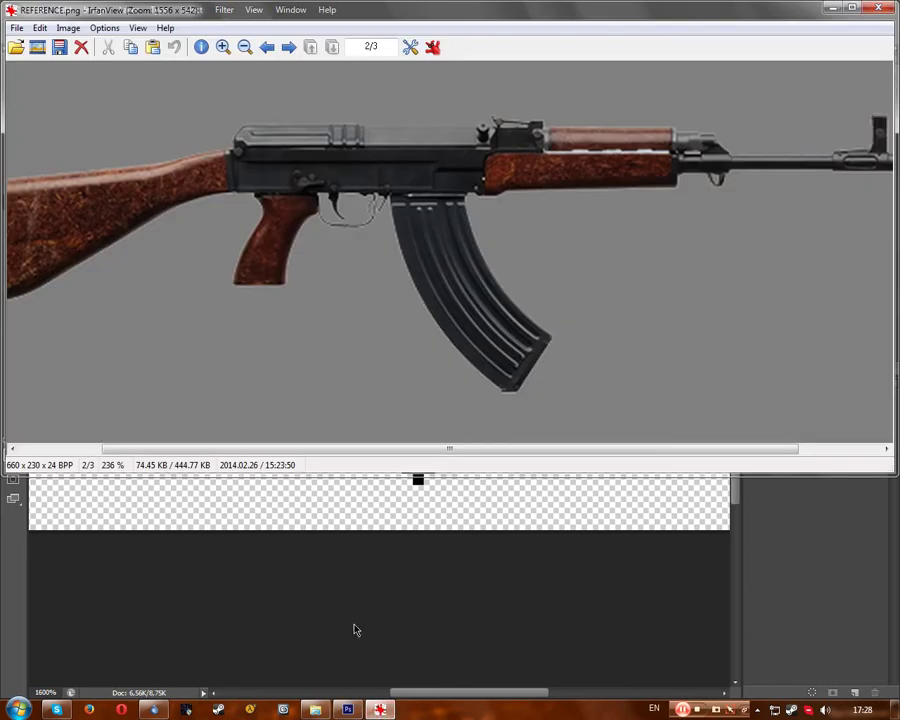
pyautogui.hotkey('alt', 'Tab')
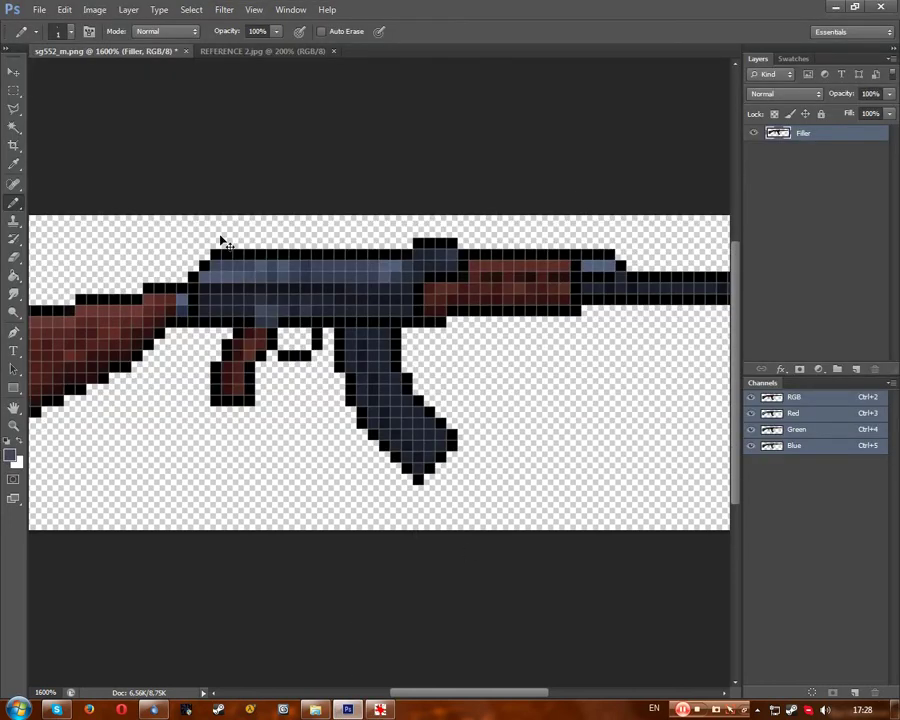
pyautogui.hotkey('ctrl', '-')
pyautogui.hotkey('ctrl', '-')
pyautogui.hotkey('ctrl', '-')
pyautogui.hotkey('ctrl', '-')
pyautogui.hotkey('ctrl', '-')
pyautogui.hotkey('ctrl', '-')
pyautogui.hotkey('ctrl', '-')
pyautogui.hotkey('ctrl', '-')
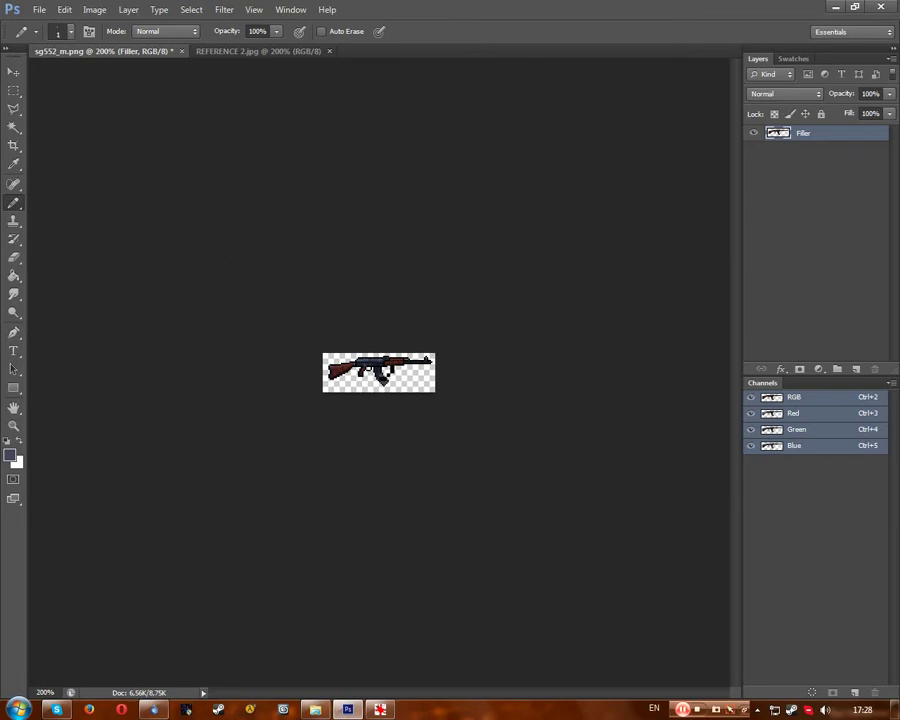
pyautogui.hotkey('ctrl', '+')
pyautogui.hotkey('ctrl', '+')
pyautogui.hotkey('ctrl', '+')
pyautogui.hotkey('ctrl', '+')
pyautogui.hotkey('ctrl', '+')
pyautogui.hotkey('ctrl', '+')
pyautogui.hotkey('ctrl', '+')
pyautogui.hotkey('ctrl', '+')
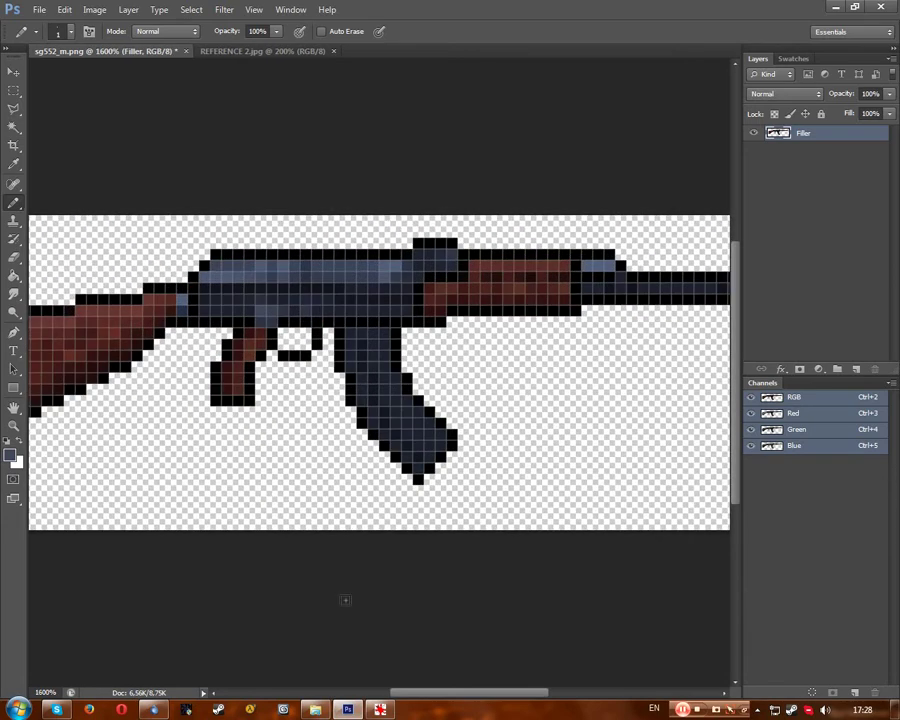
pyautogui.click(380, 709)
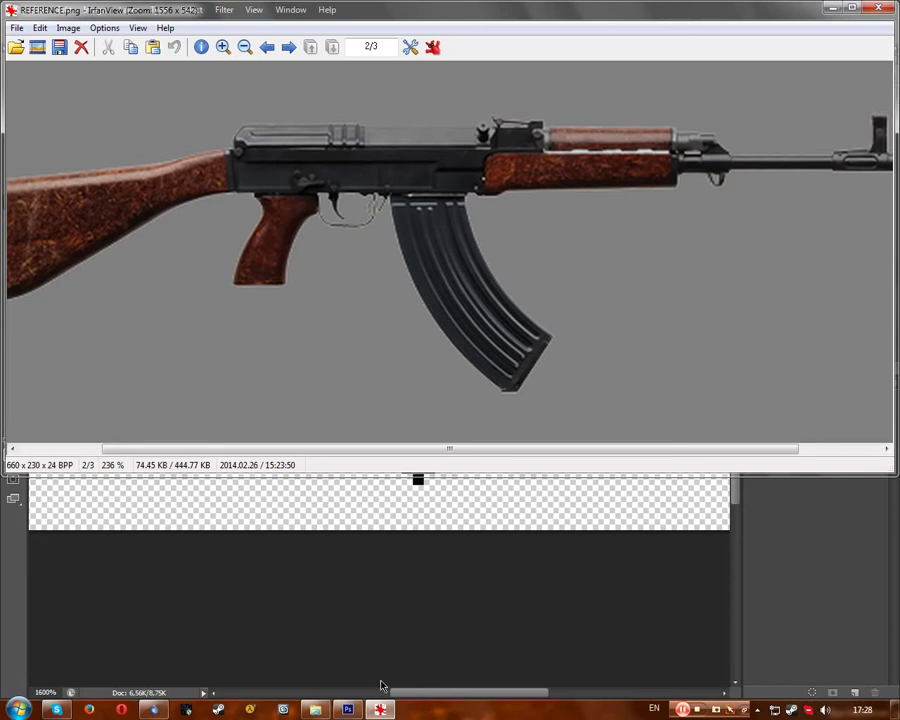
pyautogui.click(262, 498)
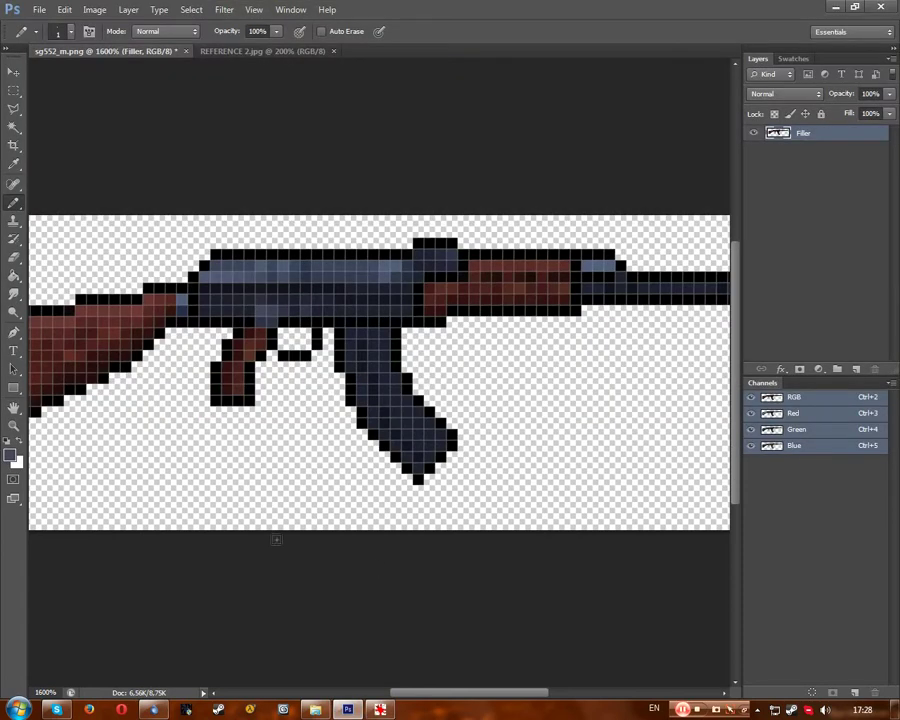
# Pick a darker shade based on the receiver's dark blue and brush soft shadow along its lower rear edge above the grip.
pyautogui.click(16, 168)
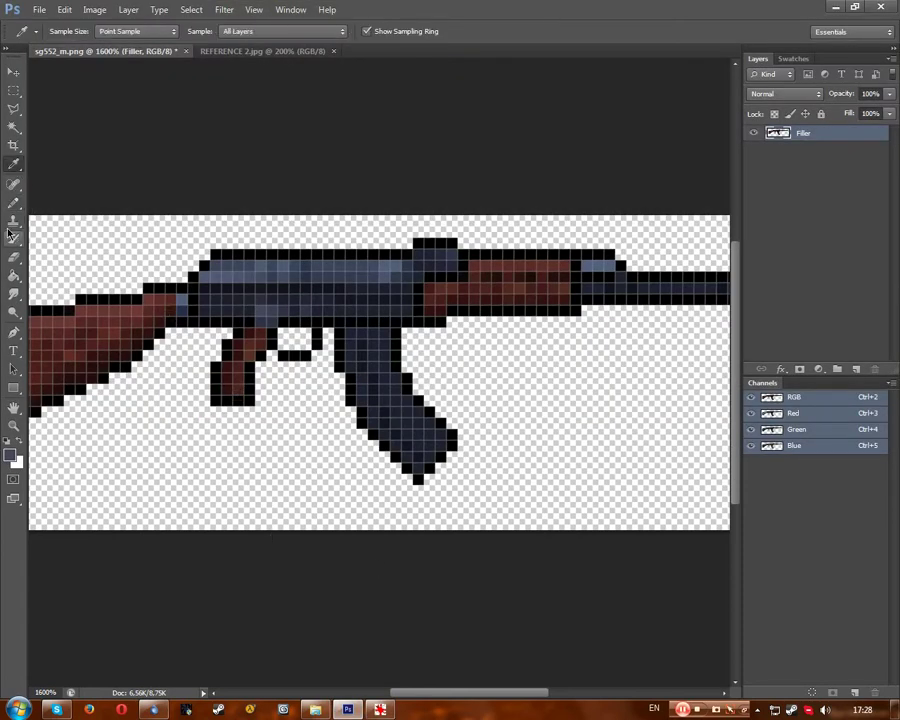
pyautogui.click(10, 453)
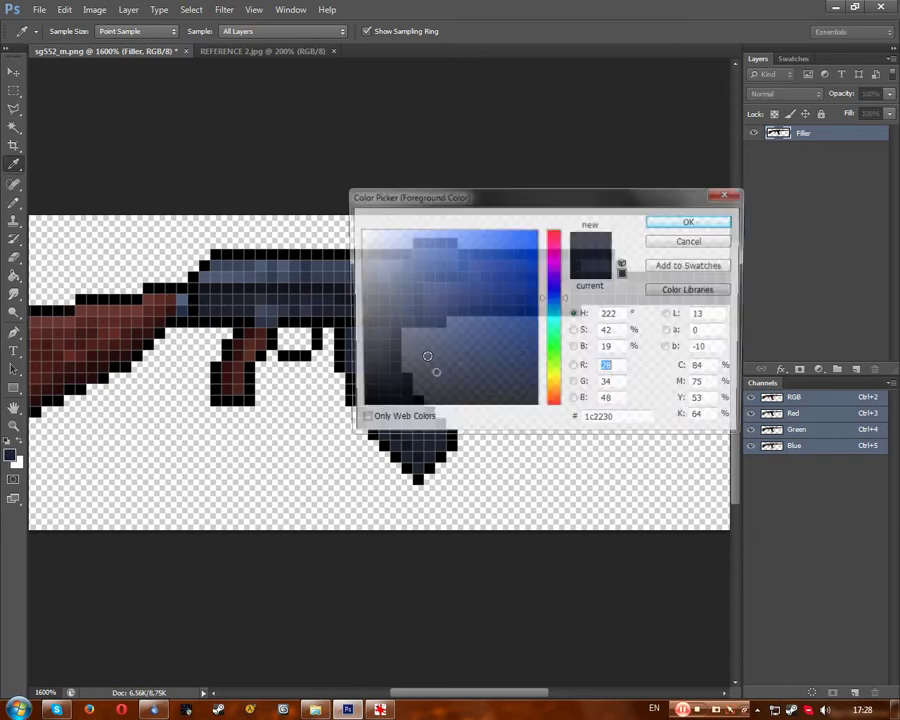
pyautogui.moveTo(437, 383); pyautogui.dragTo(434, 379)
pyautogui.click(650, 222)
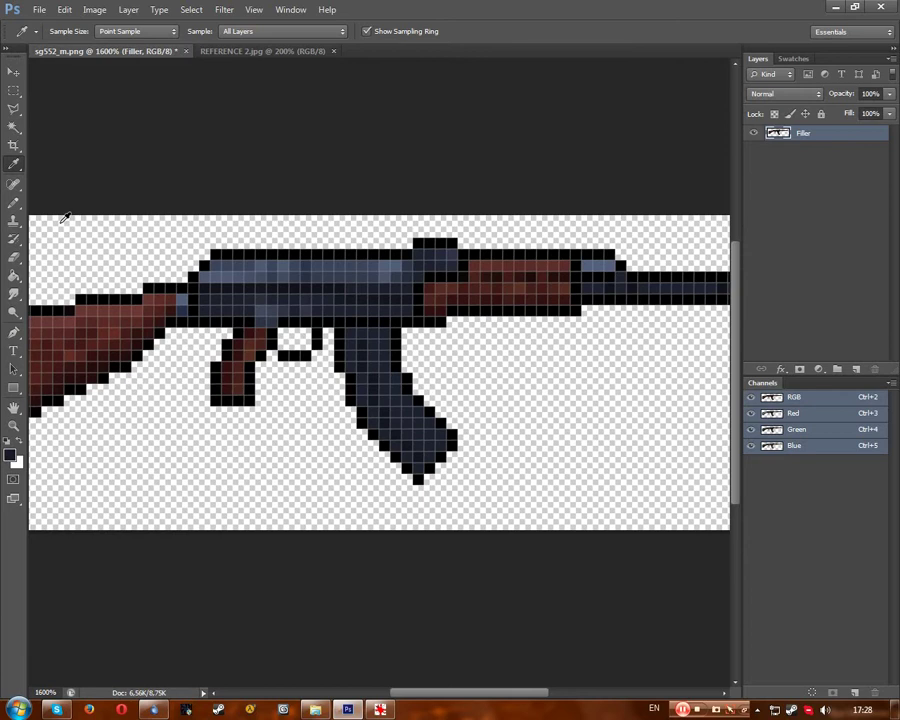
pyautogui.click(13, 202)
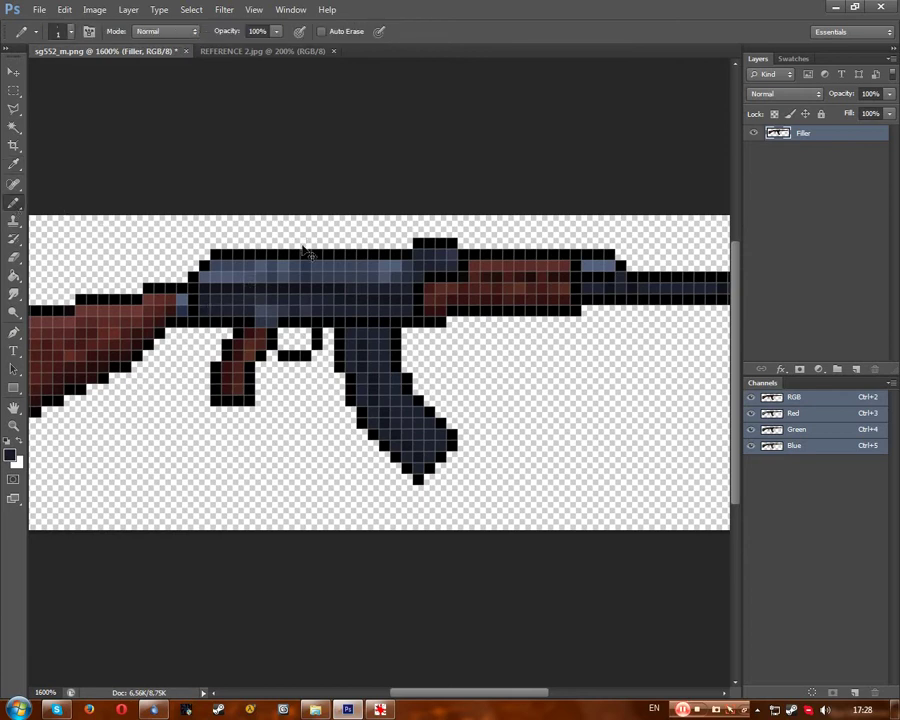
pyautogui.scroll(-5, 303, 250)
pyautogui.scroll(-2, 303, 250)
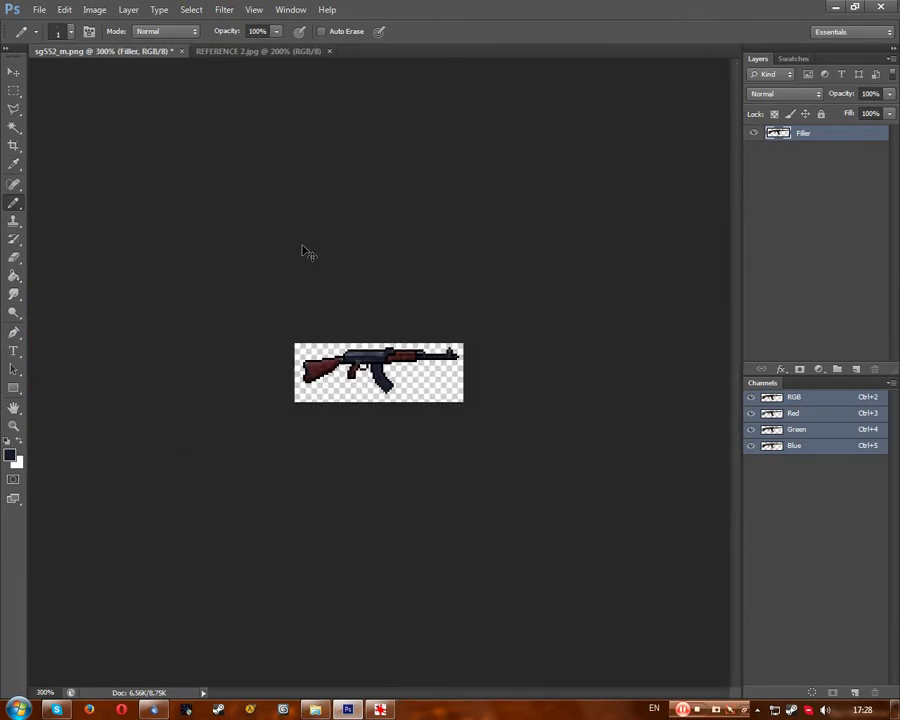
pyautogui.scroll(6, 303, 250)
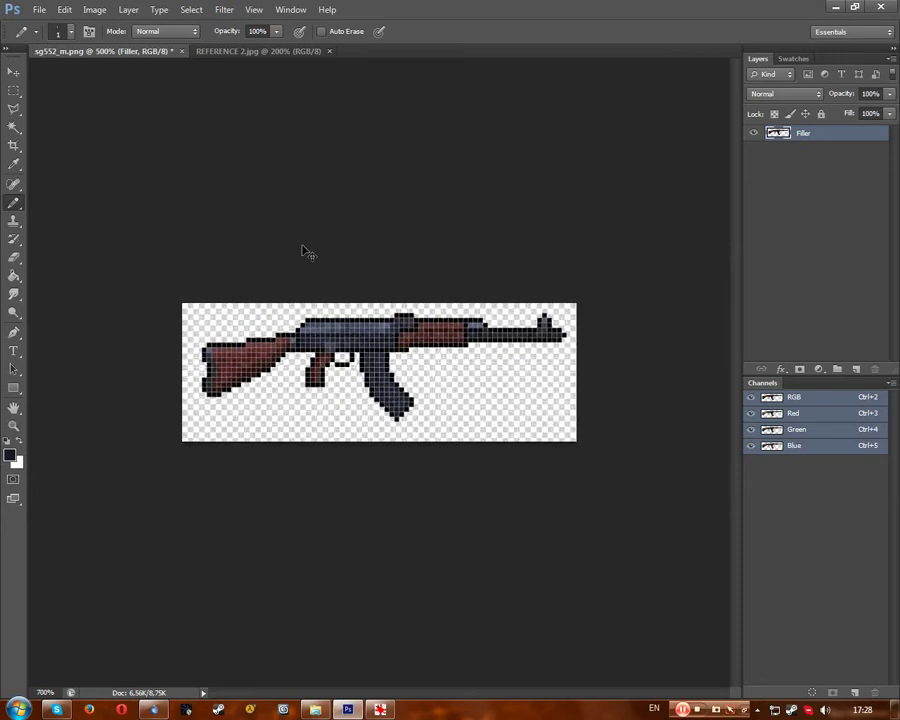
pyautogui.scroll(1, 303, 250)
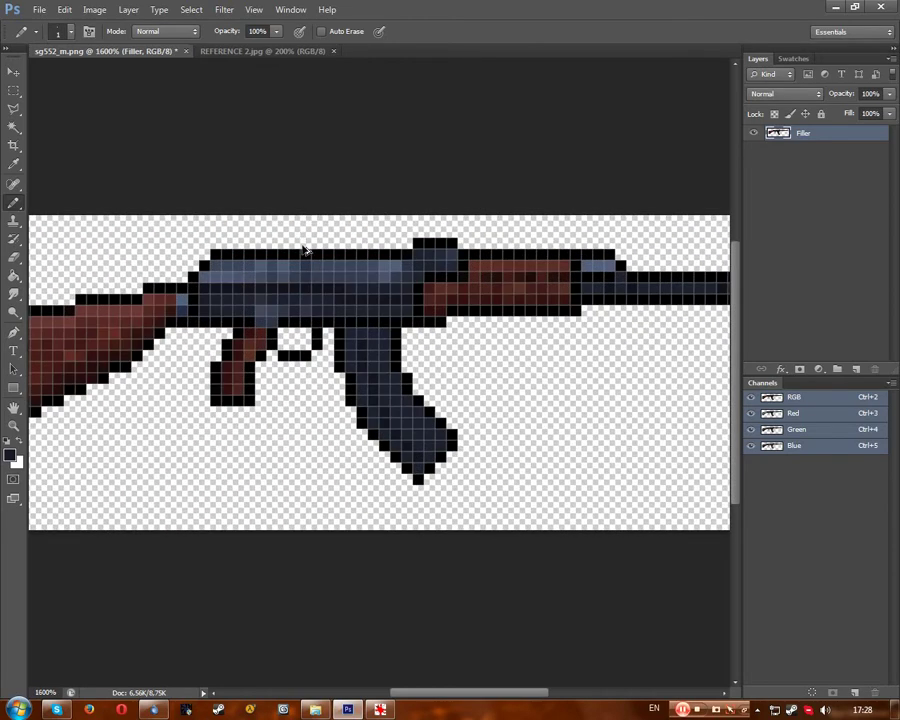
pyautogui.rightClick(13, 207)
pyautogui.click(60, 201)
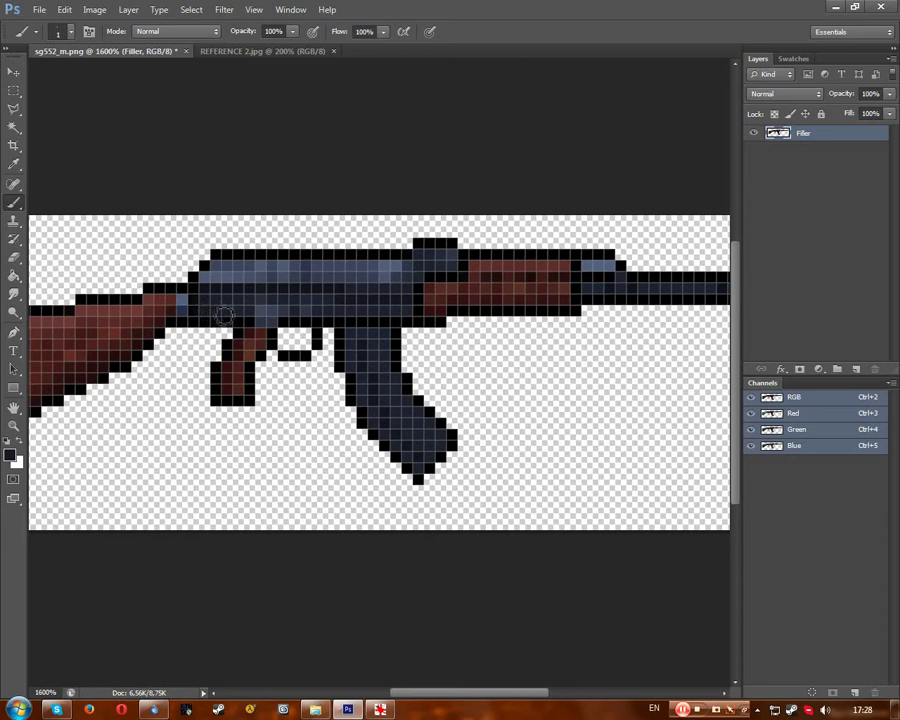
# Check the whole sprite at reduced size and compare its magazine with the one in REFERENCE.png.
pyautogui.hotkey('ctrl', '-')
pyautogui.hotkey('ctrl', '-')
pyautogui.hotkey('ctrl', '-')
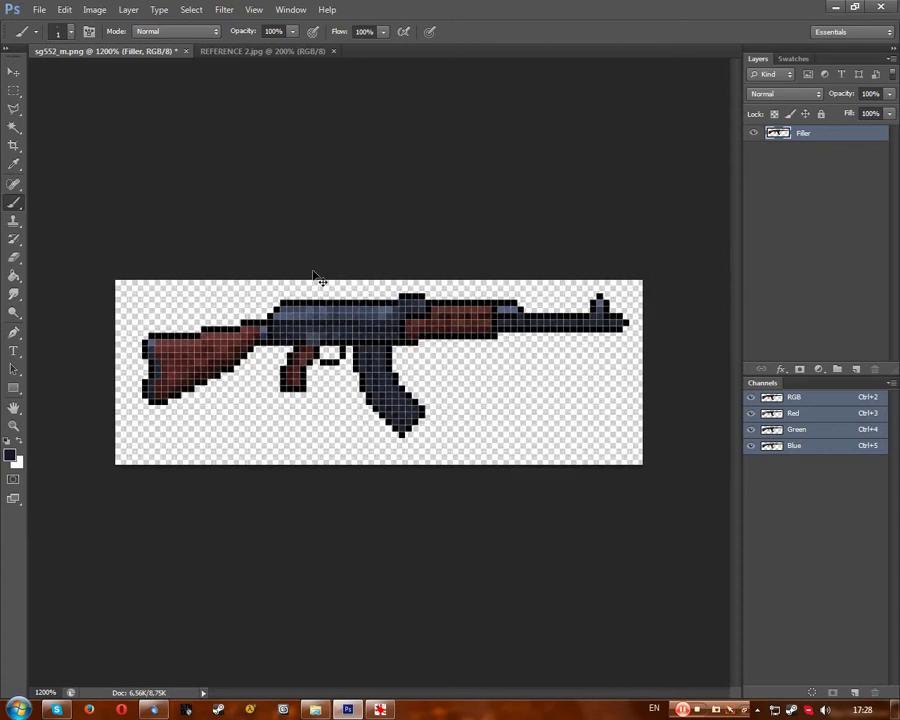
pyautogui.hotkey('ctrl', '-')
pyautogui.hotkey('ctrl', '-')
pyautogui.hotkey('ctrl', '-')
pyautogui.hotkey('ctrl', '-')
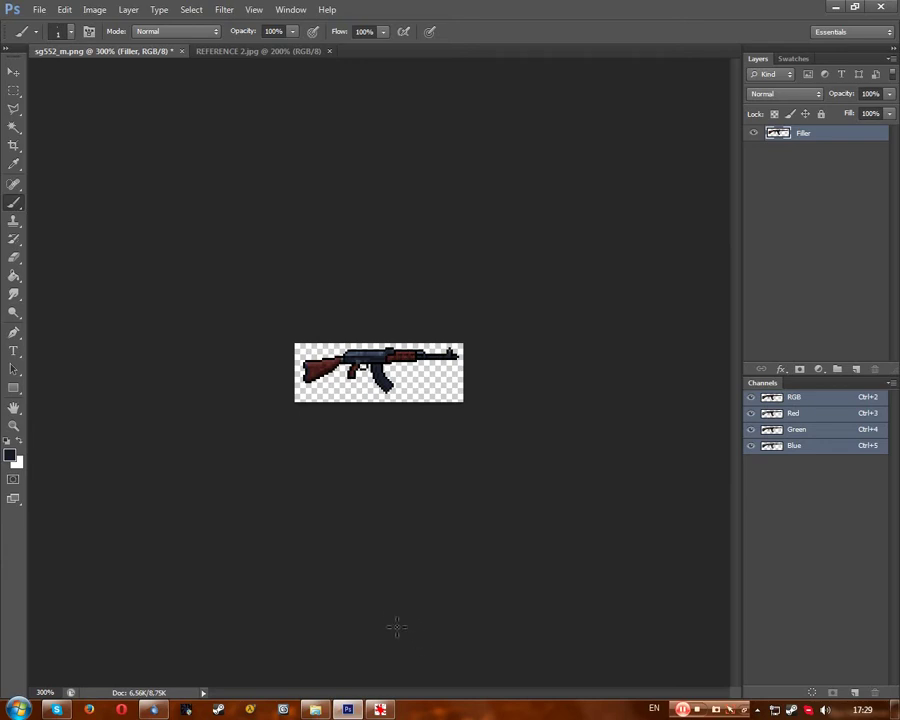
pyautogui.scroll(7, 395, 381)
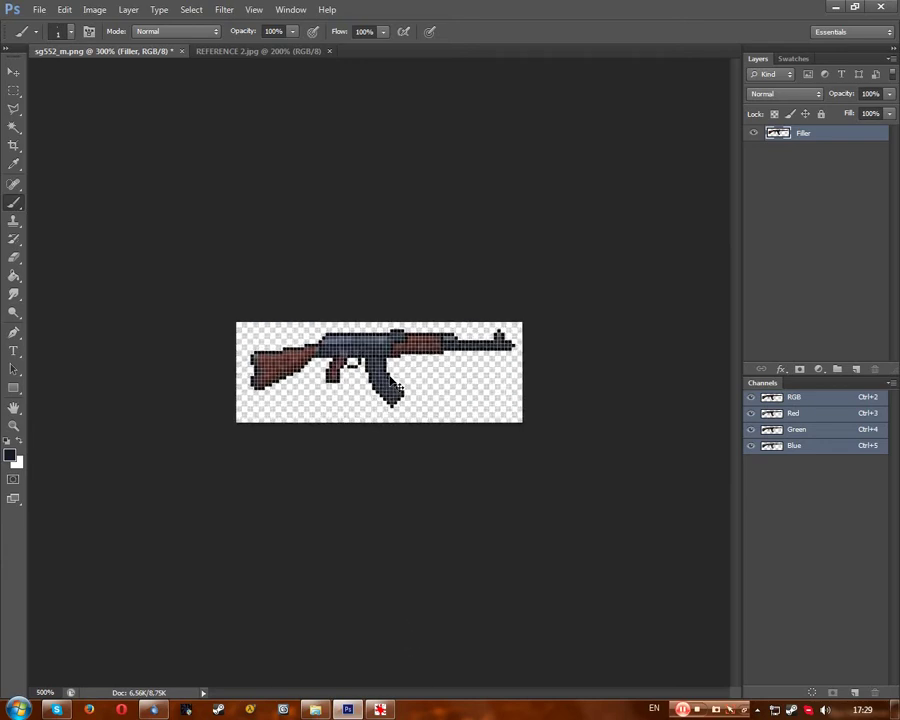
pyautogui.scroll(2, 395, 381)
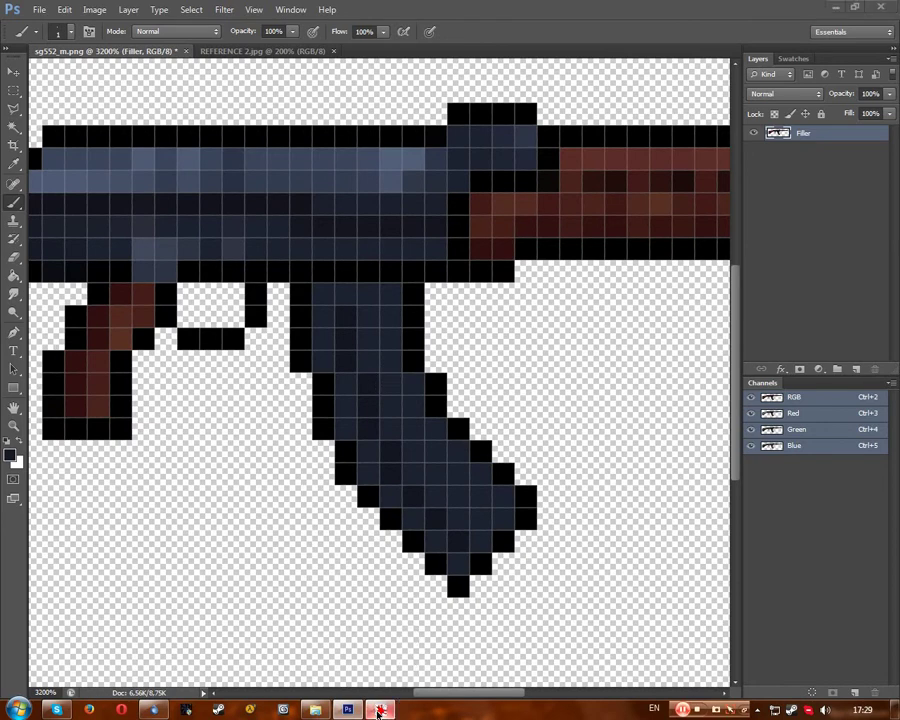
pyautogui.hotkey('alt', 'Tab')
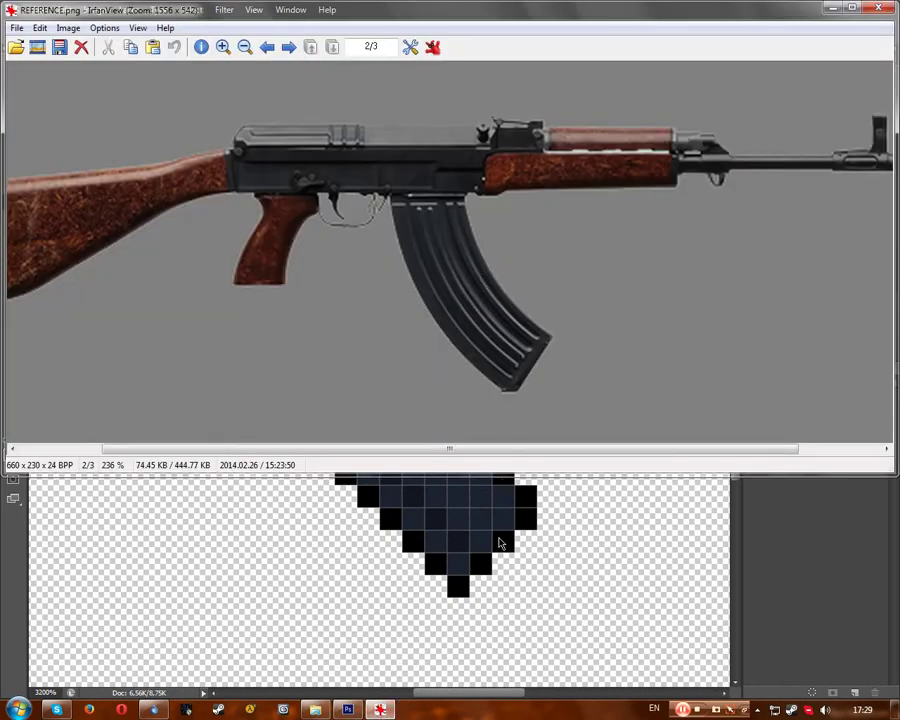
pyautogui.hotkey('alt', 'Tab')
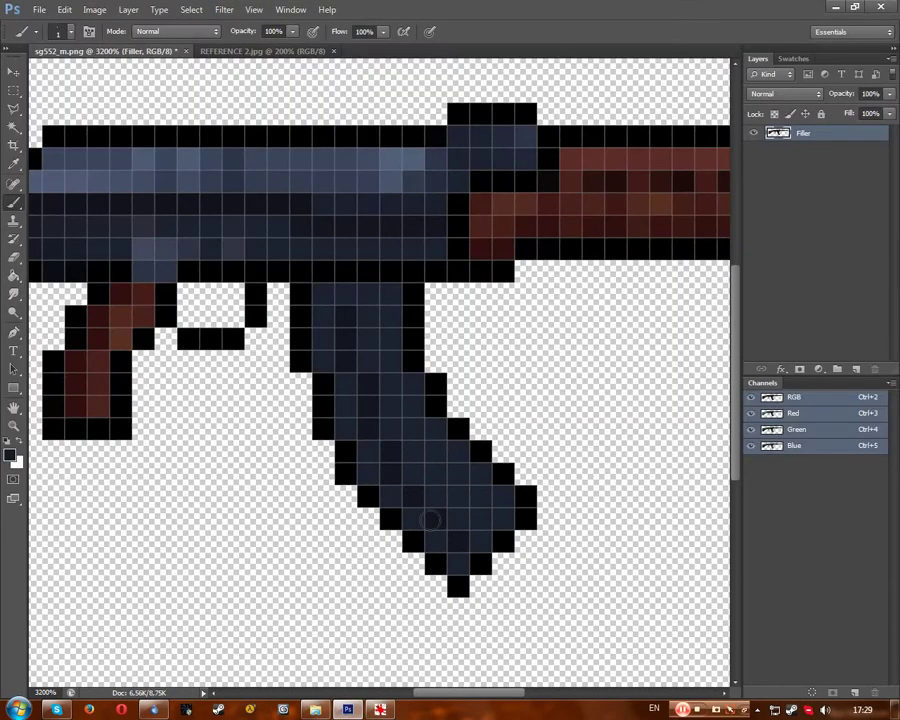
# Sample the magazine's base blue, pencil over its dark groove stripe, and bring up REFERENCE.png to study the magazine ribs.
pyautogui.click(13, 164)
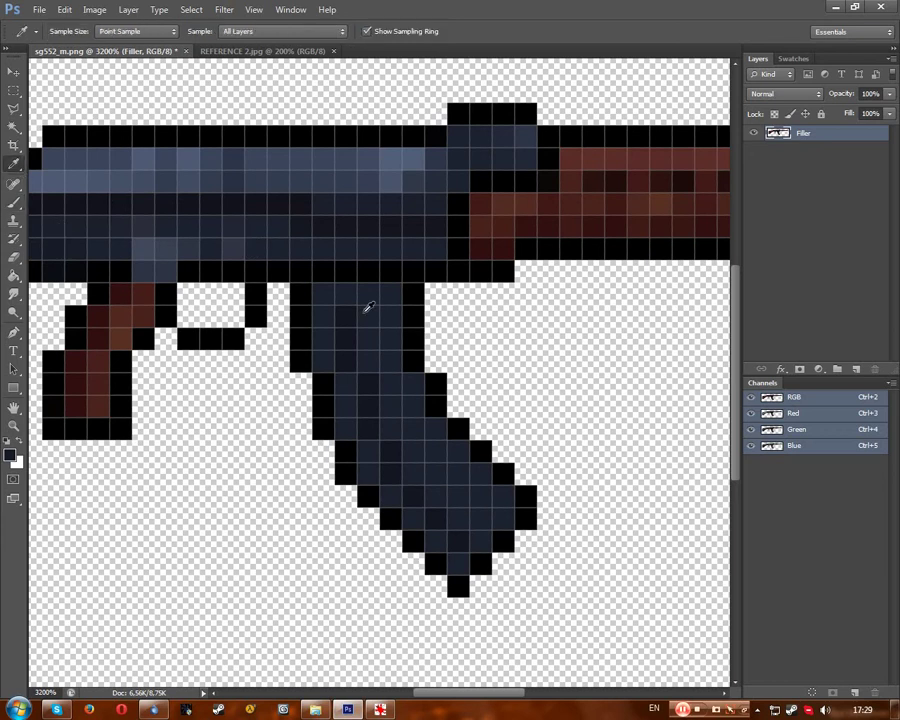
pyautogui.click(13, 203)
pyautogui.rightClick(15, 206)
pyautogui.click(52, 214)
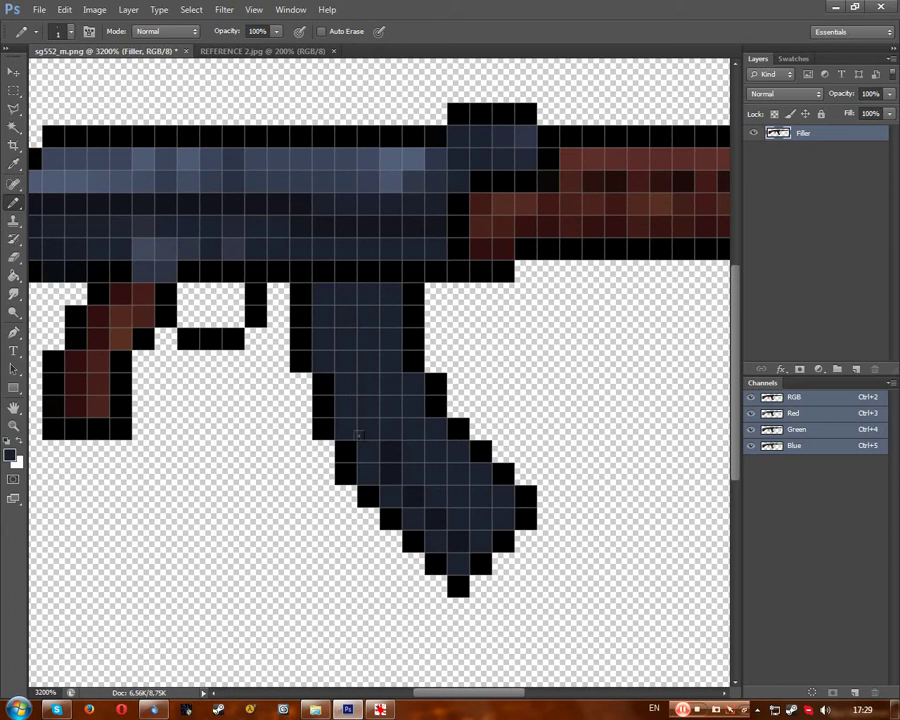
pyautogui.click(381, 710)
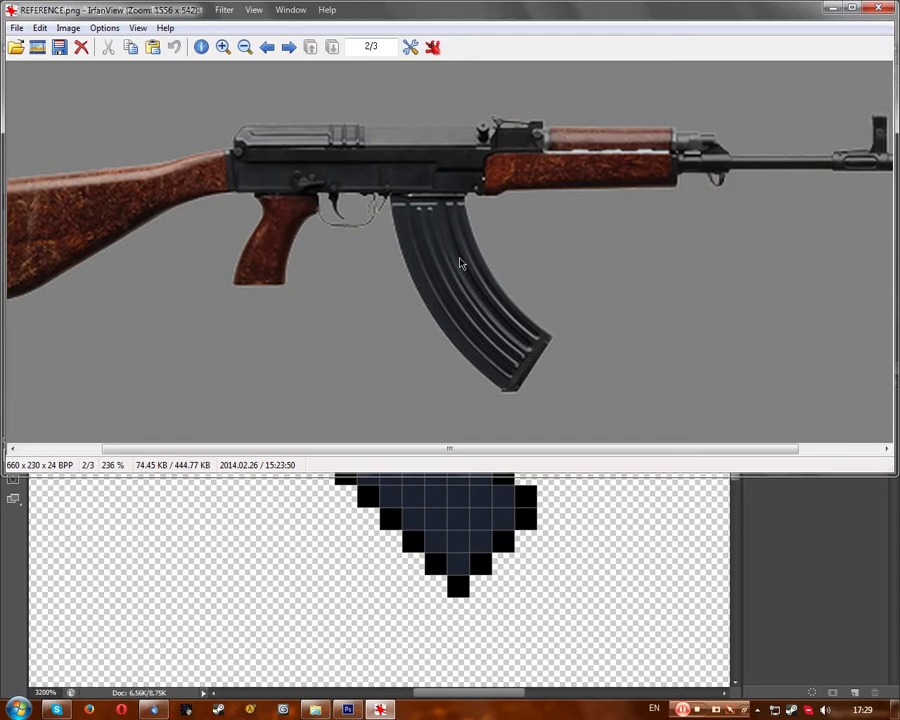
# Compare the magazine with REFERENCE.png, sample a lighter blue, and pencil a highlight band across the magazine's second pixel row.
pyautogui.click(312, 477)
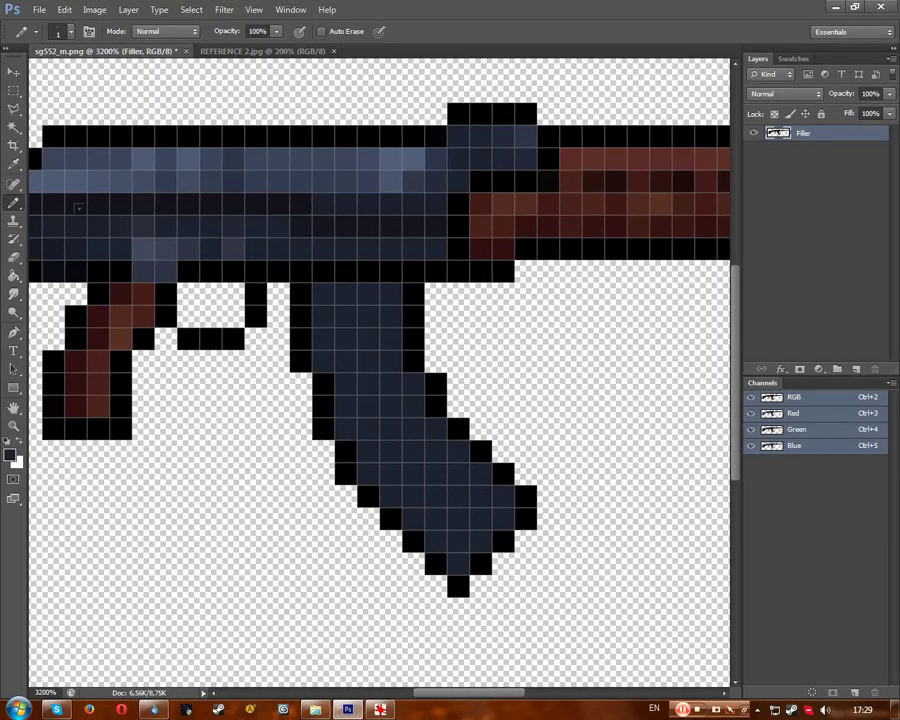
pyautogui.hotkey('alt', 'Tab')
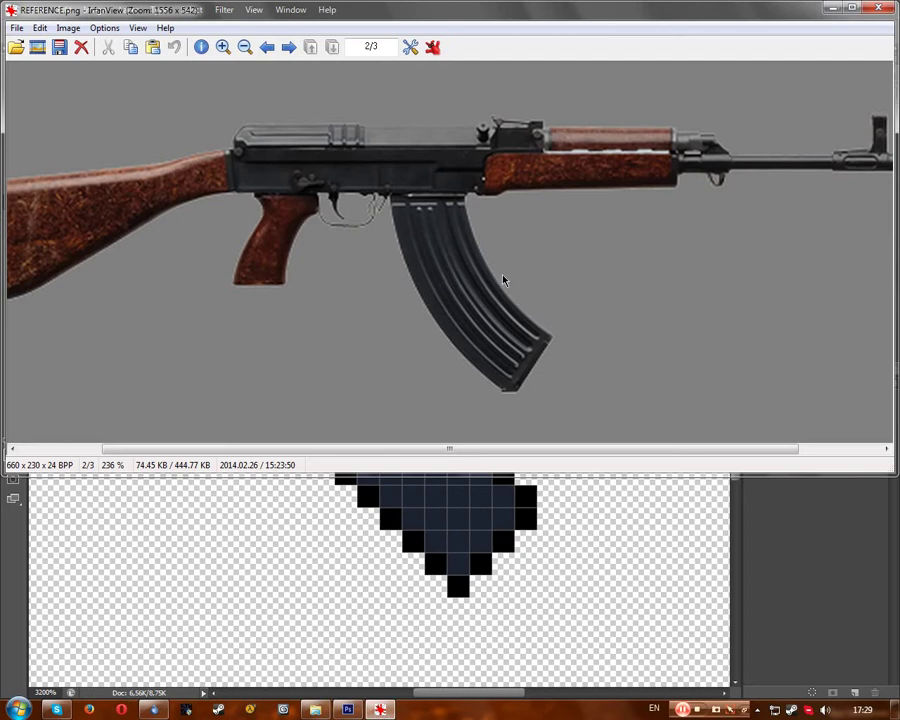
pyautogui.click(245, 499)
pyautogui.click(15, 163)
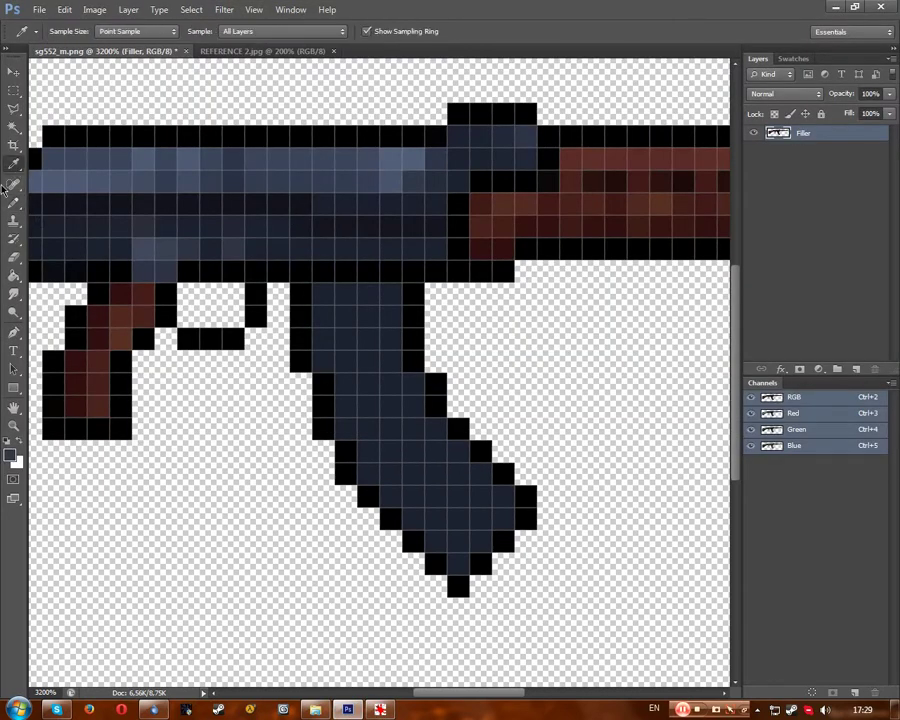
pyautogui.press('b')
pyautogui.click(324, 317)
pyautogui.click(390, 317)
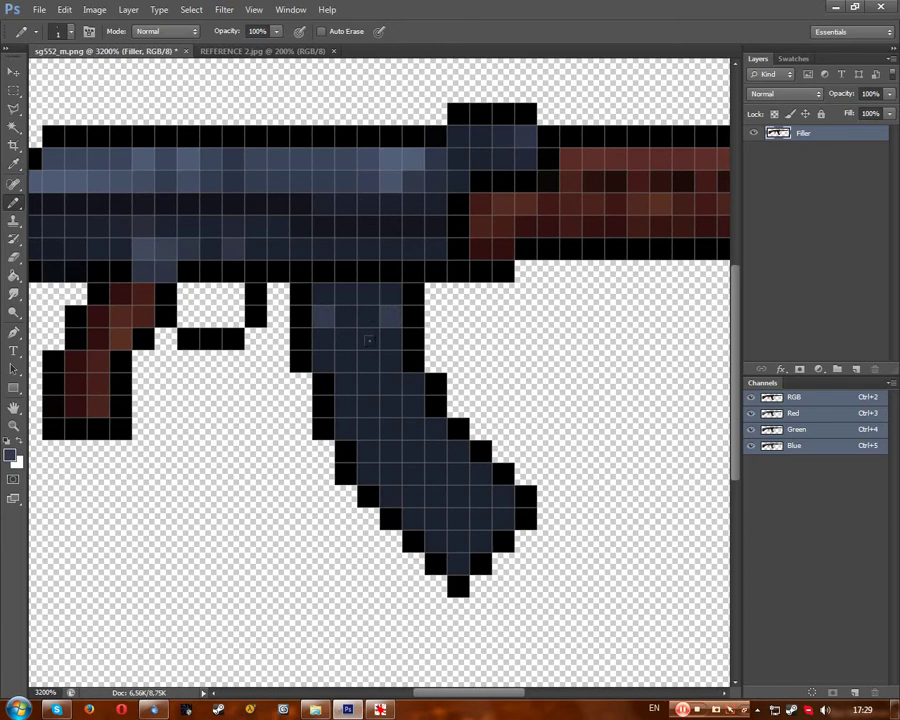
pyautogui.click(380, 709)
pyautogui.click(368, 710)
pyautogui.click(368, 316)
pyautogui.click(346, 316)
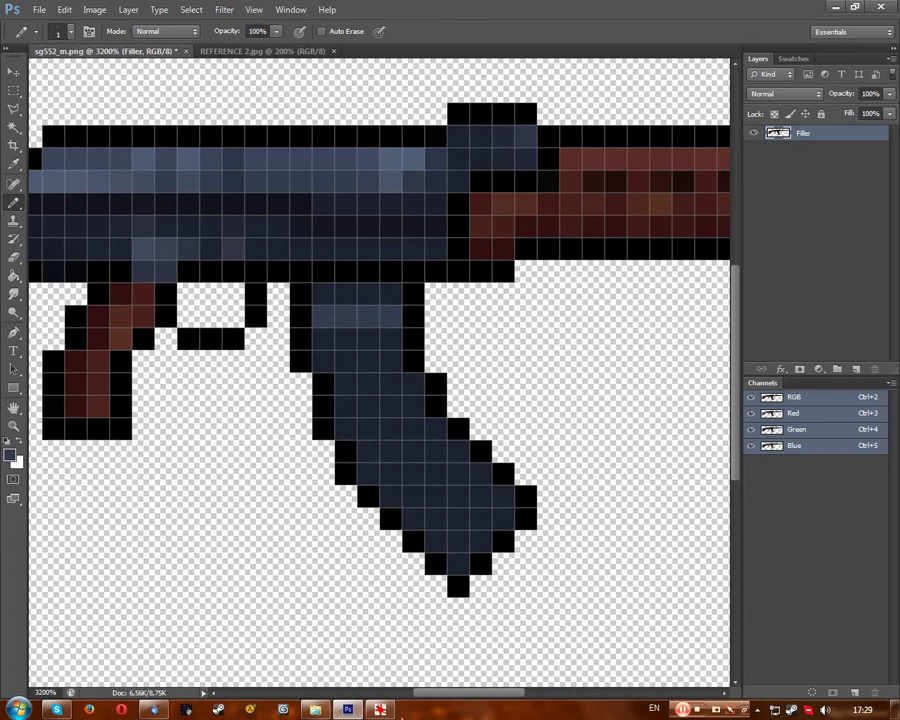
# Check the sprite at reduced size, then sample the magazine's base blue and choose a darker navy as the foreground colour.
pyautogui.click(355, 710)
pyautogui.click(350, 710)
pyautogui.scroll(-6, 377, 409)
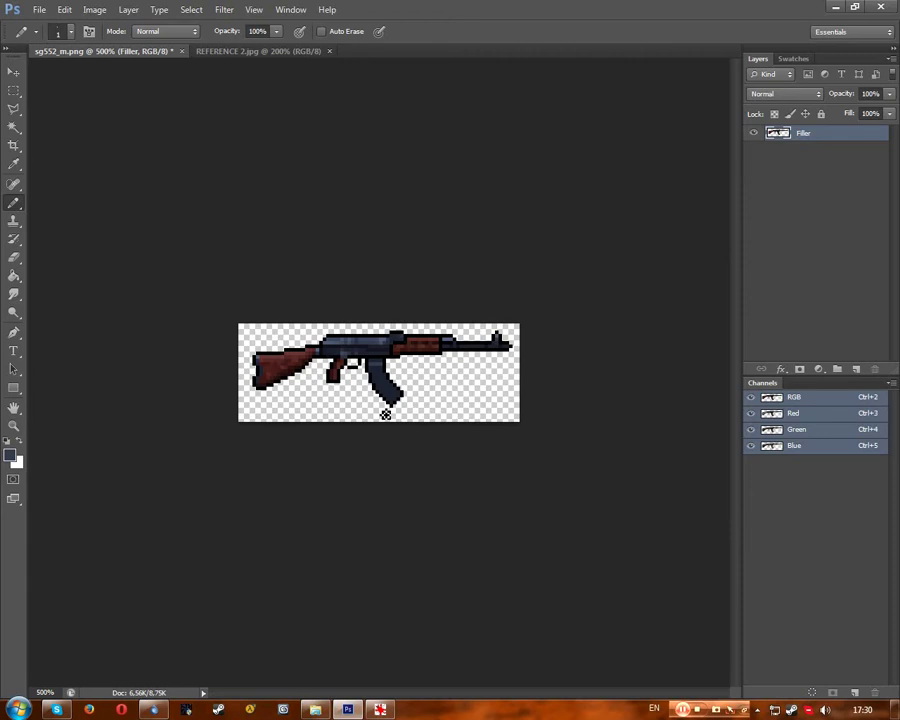
pyautogui.scroll(8, 386, 414)
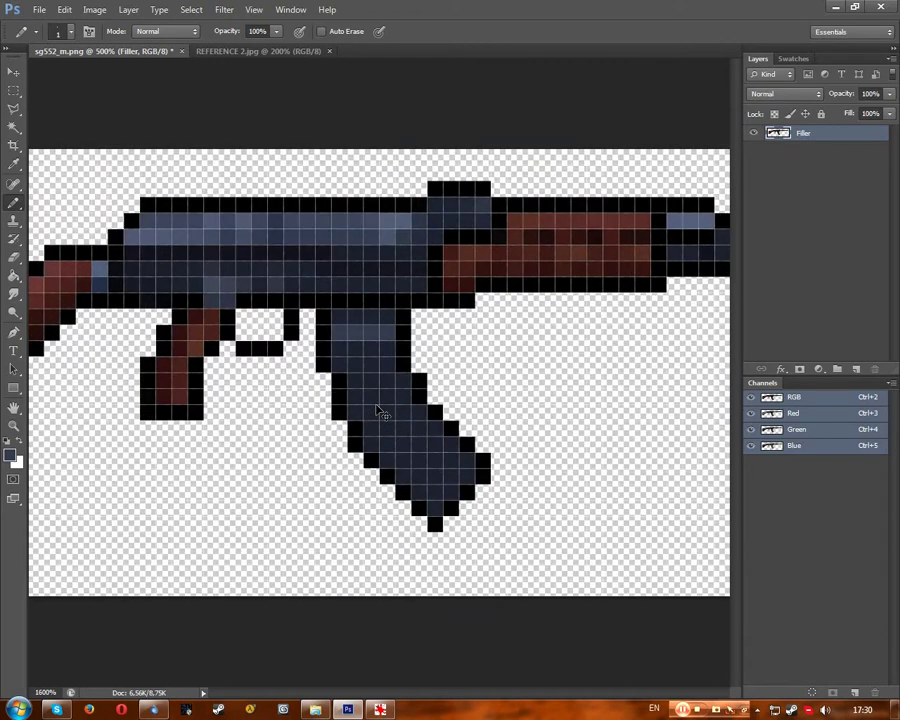
pyautogui.press('i')
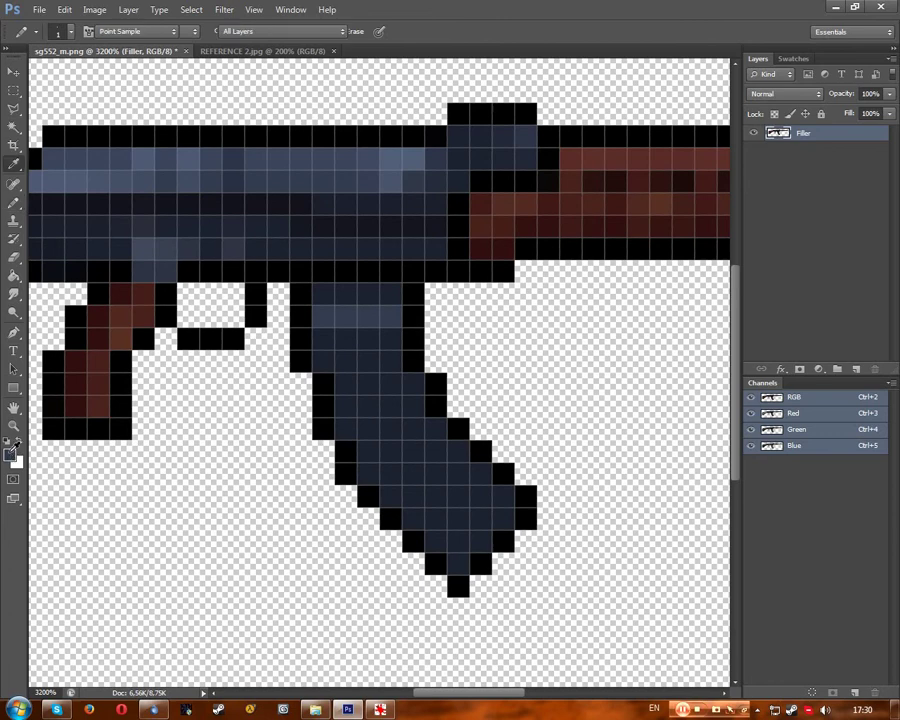
pyautogui.click(11, 455)
pyautogui.press('Return')
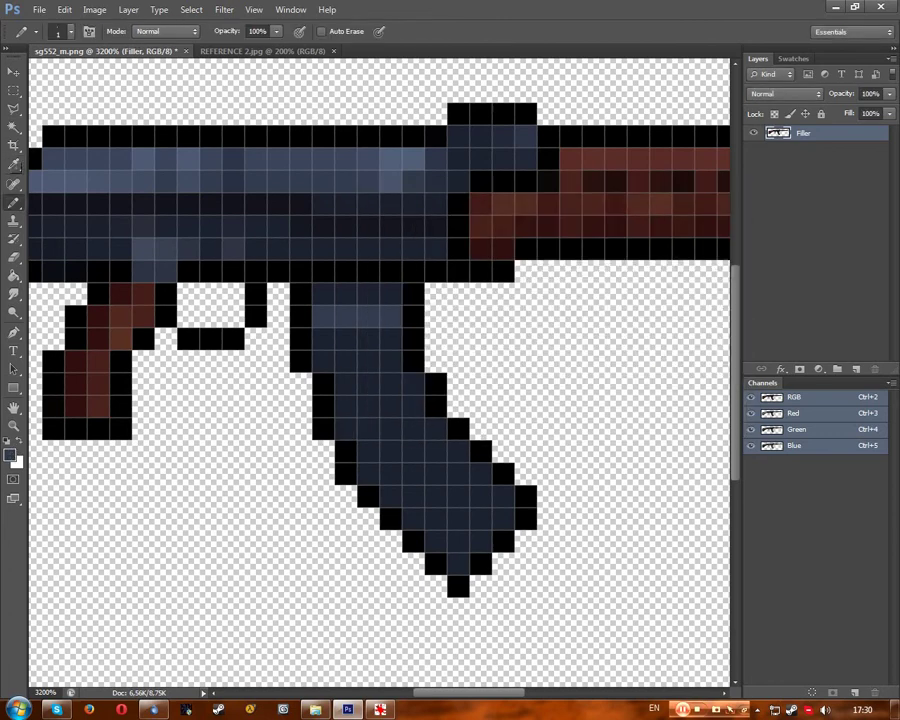
pyautogui.click(11, 455)
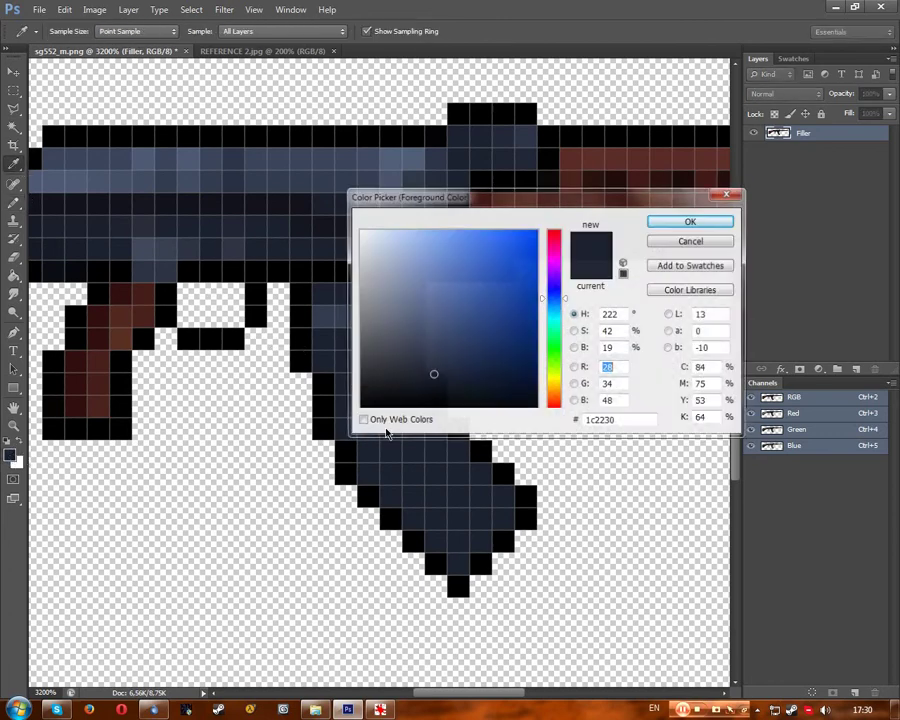
pyautogui.click(444, 386)
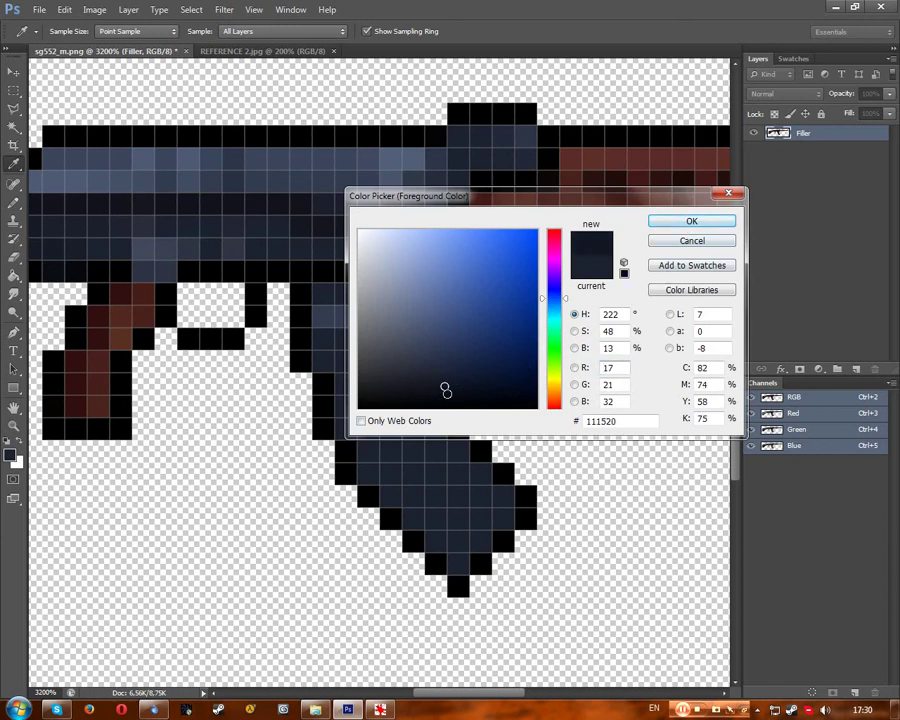
pyautogui.click(668, 229)
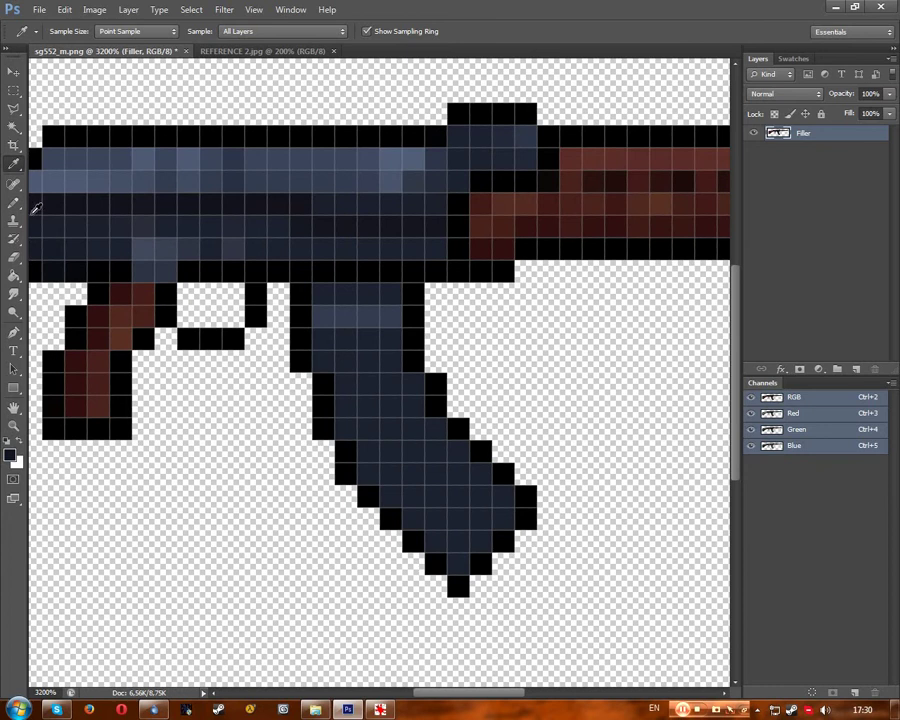
# Brush two soft dark rib lines down the curve of the magazine with the Brush tool.
pyautogui.click(13, 204)
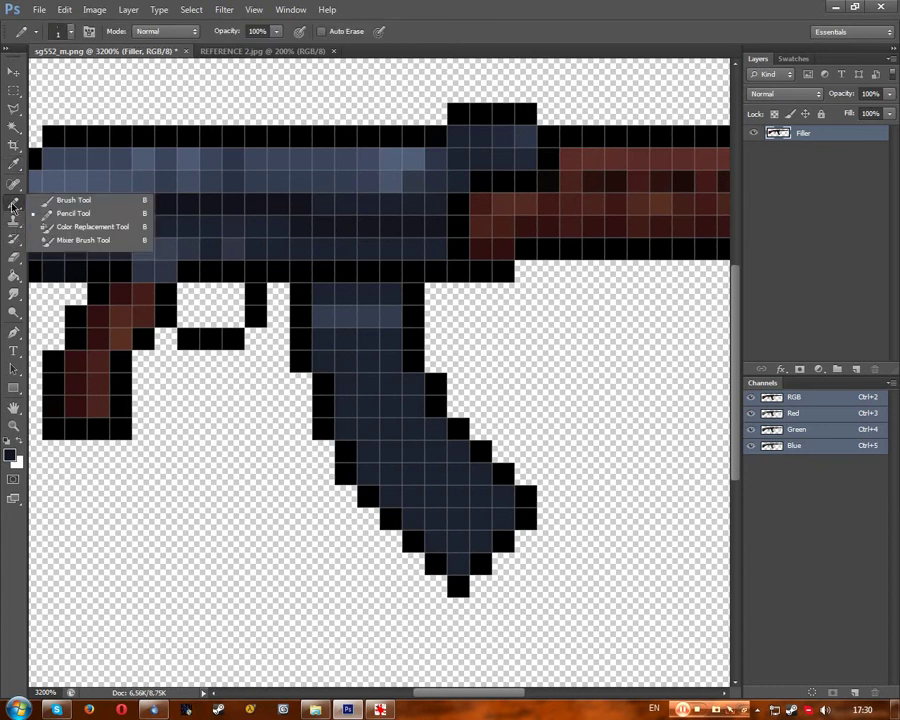
pyautogui.click(66, 201)
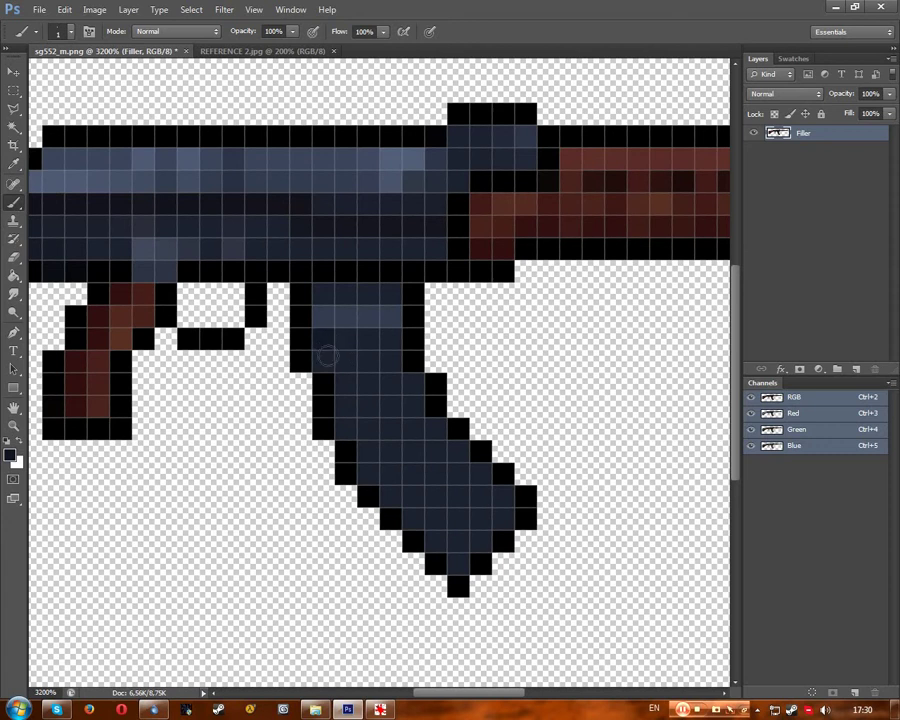
pyautogui.moveTo(321, 355)
pyautogui.mouseDown()
pyautogui.moveTo(371, 474)
pyautogui.moveTo(409, 514)
pyautogui.moveTo(456, 537)
pyautogui.mouseUp()
pyautogui.moveTo(367, 338)
pyautogui.mouseDown()
pyautogui.moveTo(366, 360)
pyautogui.moveTo(412, 452)
pyautogui.moveTo(458, 482)
pyautogui.moveTo(480, 518)
pyautogui.mouseUp()
# Check the whole sprite at reduced size and compare the magazine shading with REFERENCE.png.
pyautogui.hotkey('ctrl', '-')
pyautogui.hotkey('ctrl', '-')
pyautogui.hotkey('ctrl', '-')
pyautogui.hotkey('ctrl', '-')
pyautogui.hotkey('ctrl', '-')
pyautogui.hotkey('ctrl', '-')
pyautogui.hotkey('ctrl', '-')
pyautogui.hotkey('ctrl', '-')
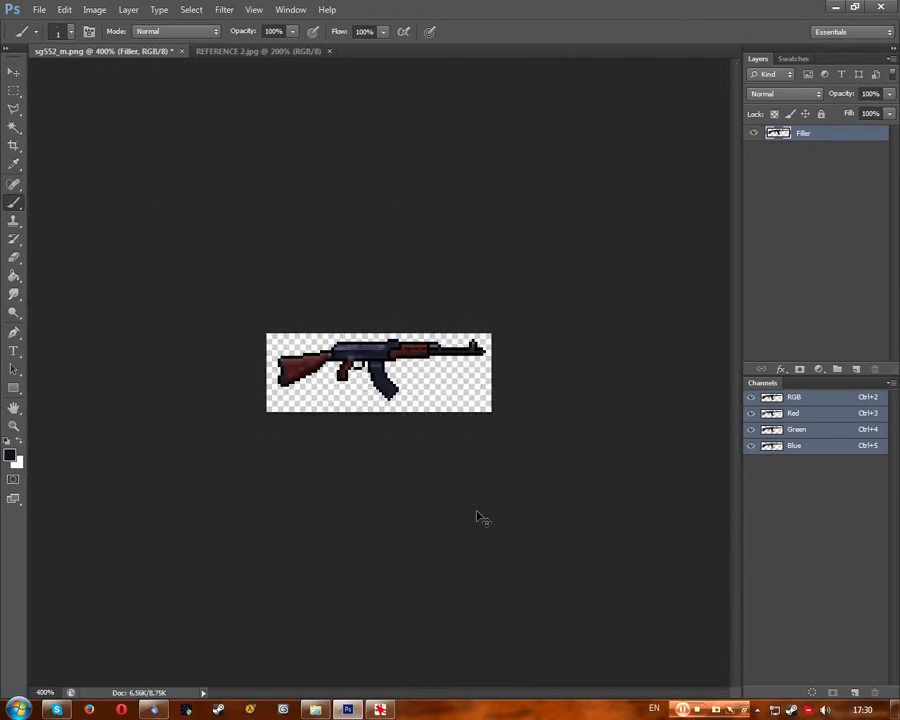
pyautogui.hotkey('ctrl', '-')
pyautogui.hotkey('ctrl', '+')
pyautogui.hotkey('ctrl', '+')
pyautogui.hotkey('ctrl', '+')
pyautogui.hotkey('ctrl', '+')
pyautogui.hotkey('ctrl', '+')
pyautogui.hotkey('ctrl', '+')
pyautogui.hotkey('ctrl', '+')
pyautogui.hotkey('ctrl', '+')
pyautogui.hotkey('ctrl', '+')
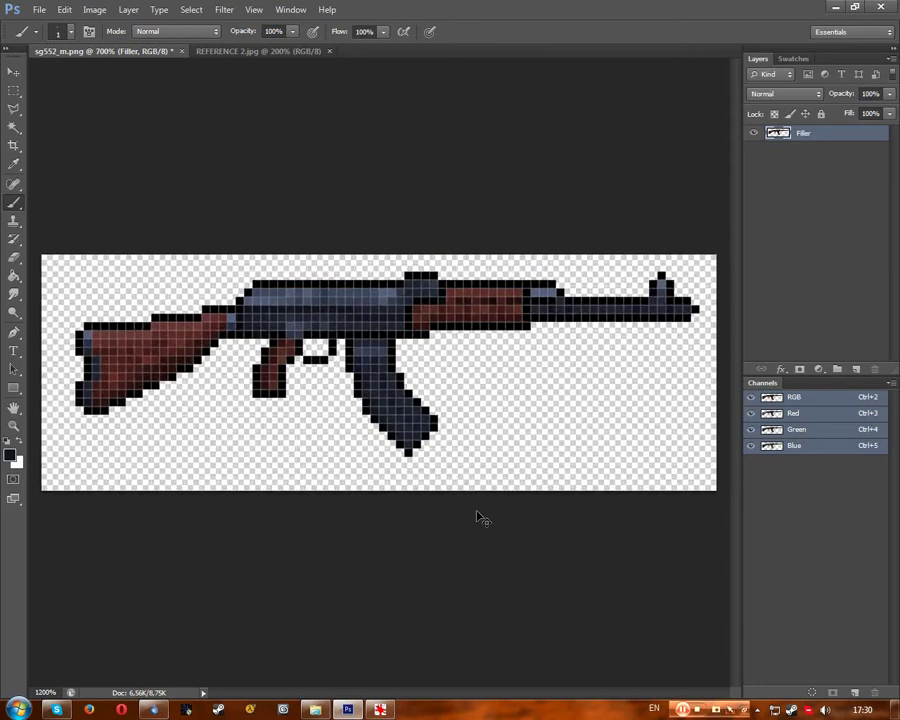
pyautogui.hotkey('alt', 'Tab')
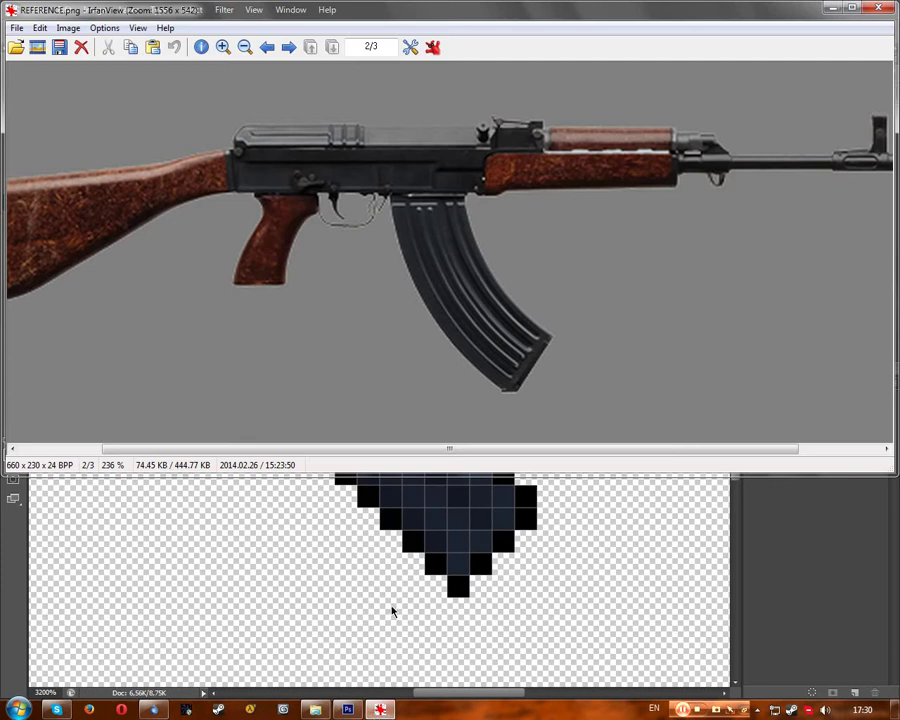
pyautogui.hotkey('alt', 'Tab')
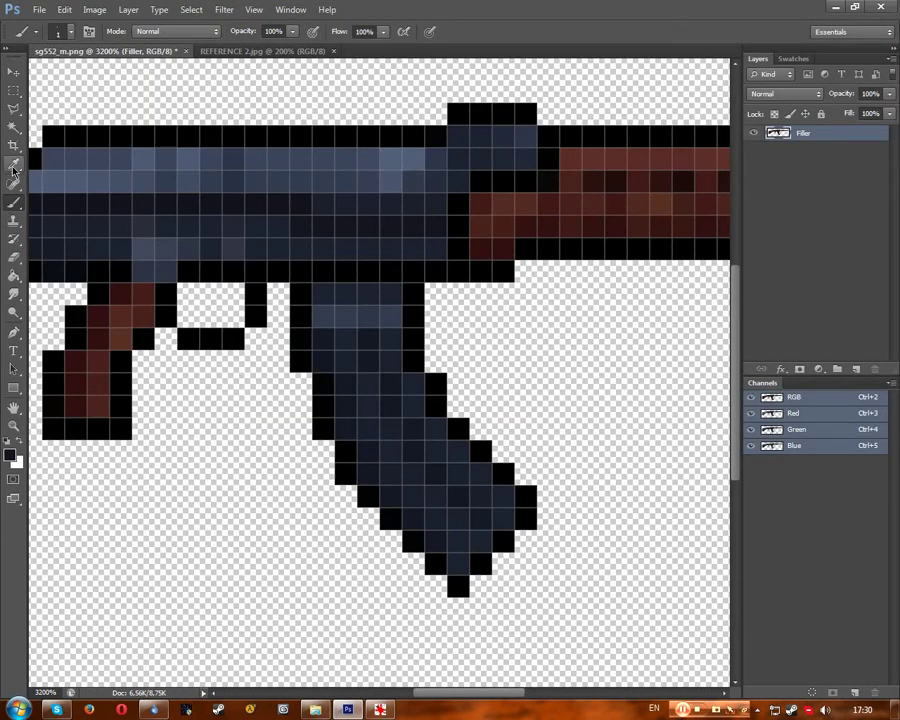
# Sample a lighter blue and brush a soft highlight along the magazine's front edge.
pyautogui.click(13, 163)
pyautogui.click(13, 201)
pyautogui.moveTo(411, 384)
pyautogui.mouseDown()
pyautogui.moveTo(435, 441)
pyautogui.moveTo(472, 471)
pyautogui.mouseUp()
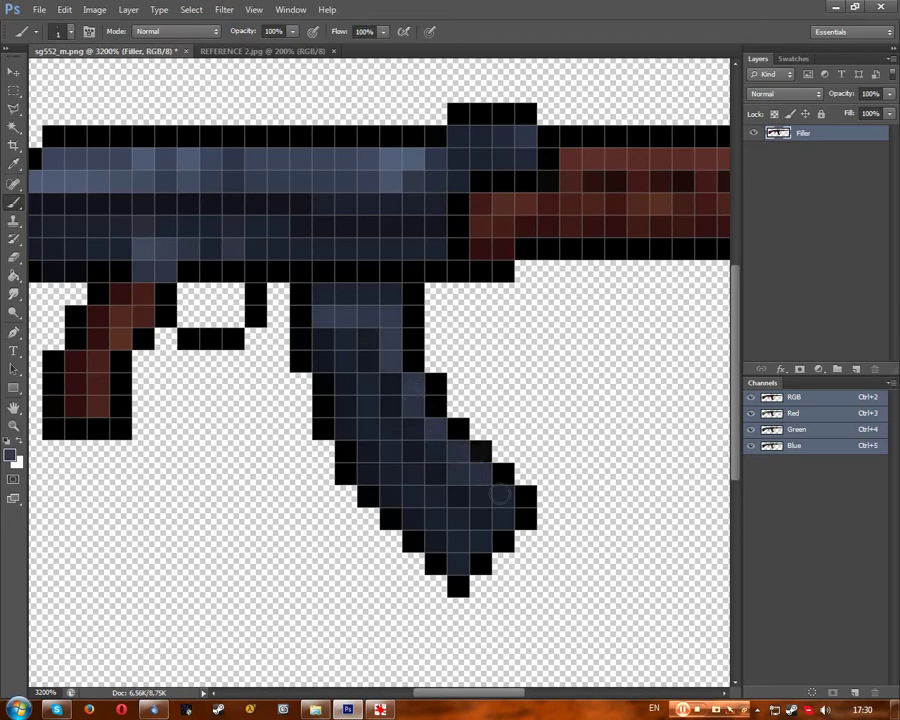
# Examine the whole sprite at several zoom levels to judge the magazine's highlight and shading.
pyautogui.hotkey('ctrl', '-')
pyautogui.hotkey('ctrl', '-')
pyautogui.hotkey('ctrl', '-')
pyautogui.hotkey('ctrl', '-')
pyautogui.hotkey('ctrl', '-')
pyautogui.hotkey('ctrl', '-')
pyautogui.hotkey('ctrl', '-')
pyautogui.hotkey('ctrl', '-')
pyautogui.hotkey('ctrl', '-')
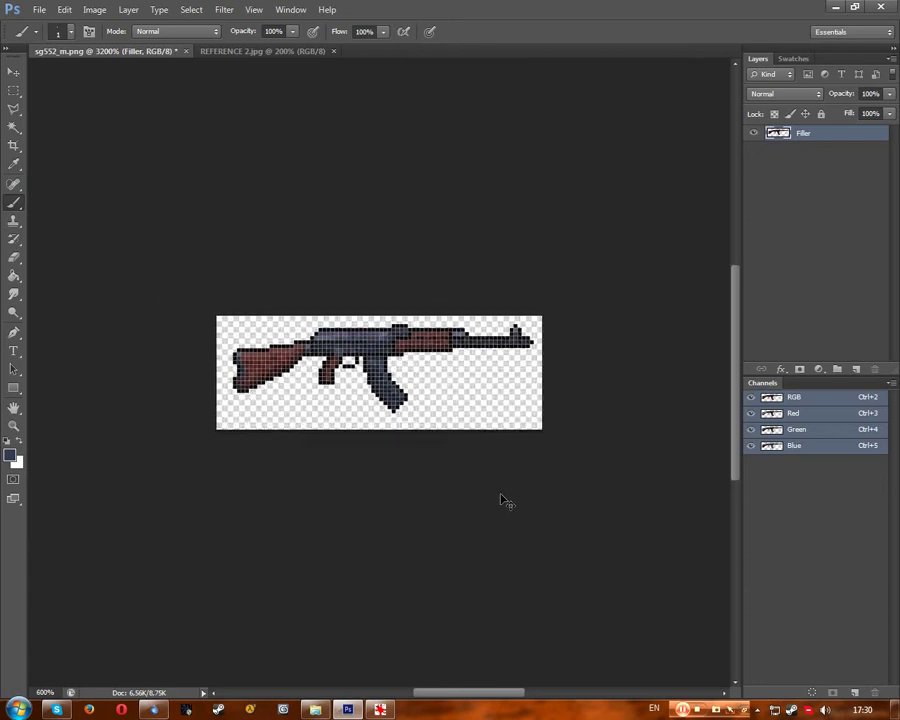
pyautogui.hotkey('ctrl', '-')
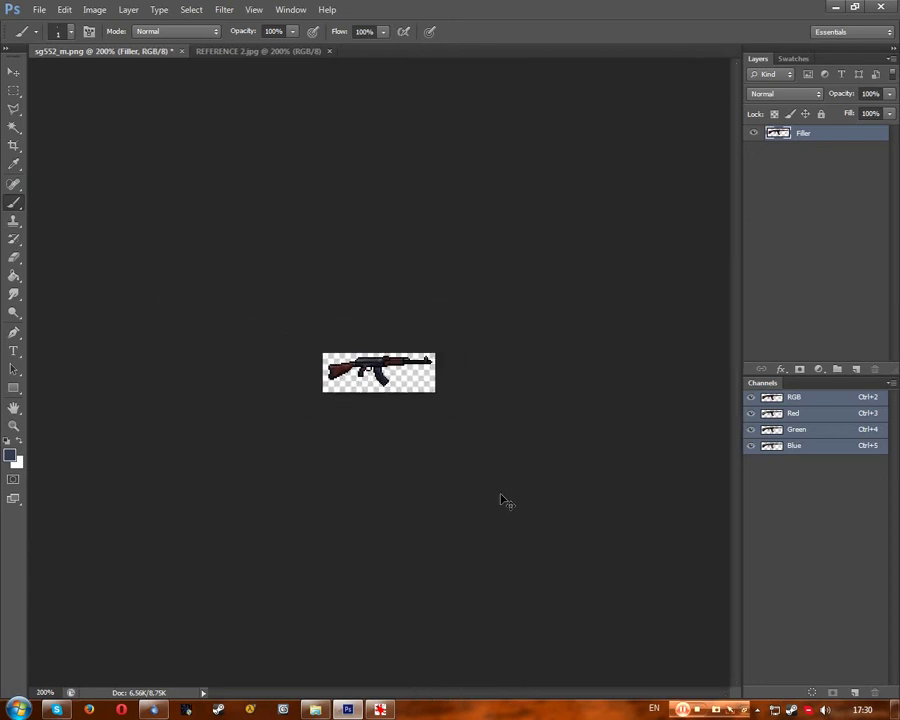
pyautogui.hotkey('ctrl', '+')
pyautogui.hotkey('ctrl', '+')
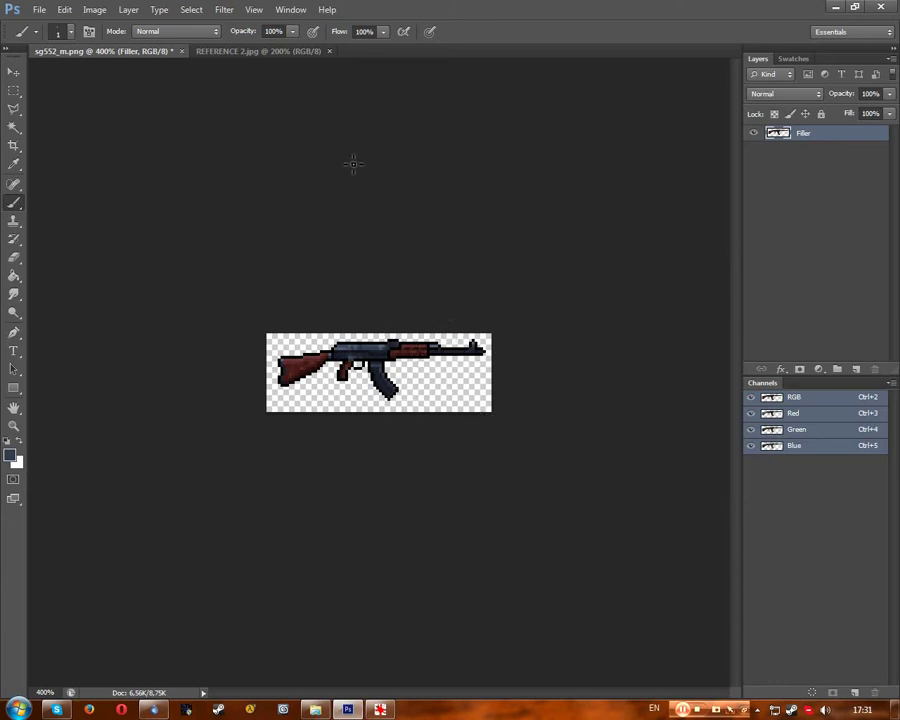
pyautogui.hotkey('ctrl', '+')
pyautogui.hotkey('ctrl', '+')
pyautogui.hotkey('ctrl', '+')
pyautogui.hotkey('ctrl', '+')
pyautogui.hotkey('ctrl', '+')
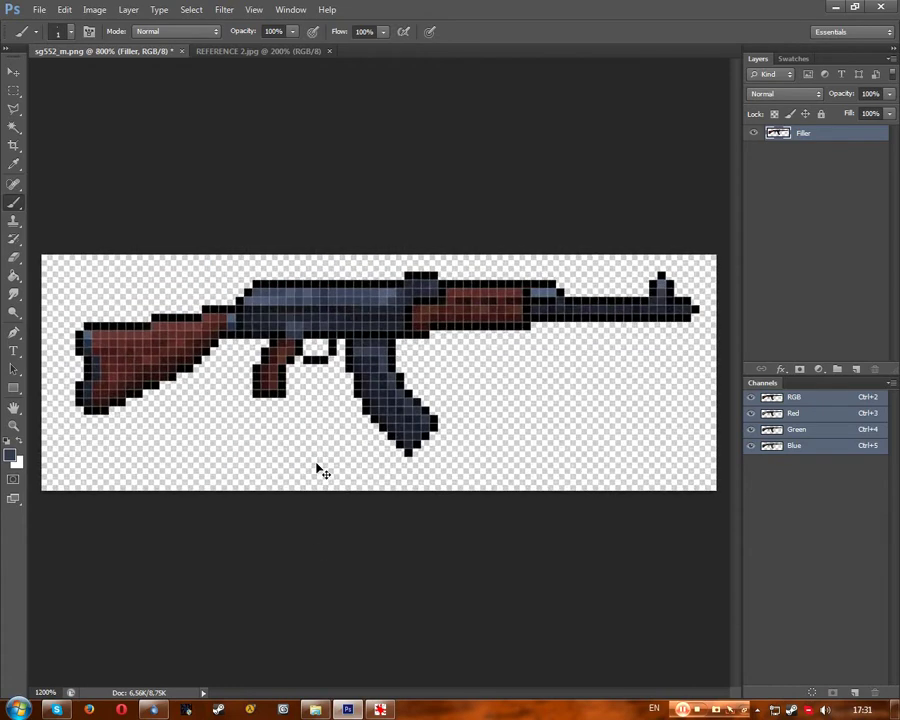
pyautogui.hotkey('ctrl', '+')
# Pencil the trigger inside the trigger guard using the black outline colour, and check the sprite at actual size.
pyautogui.rightClick(14, 202)
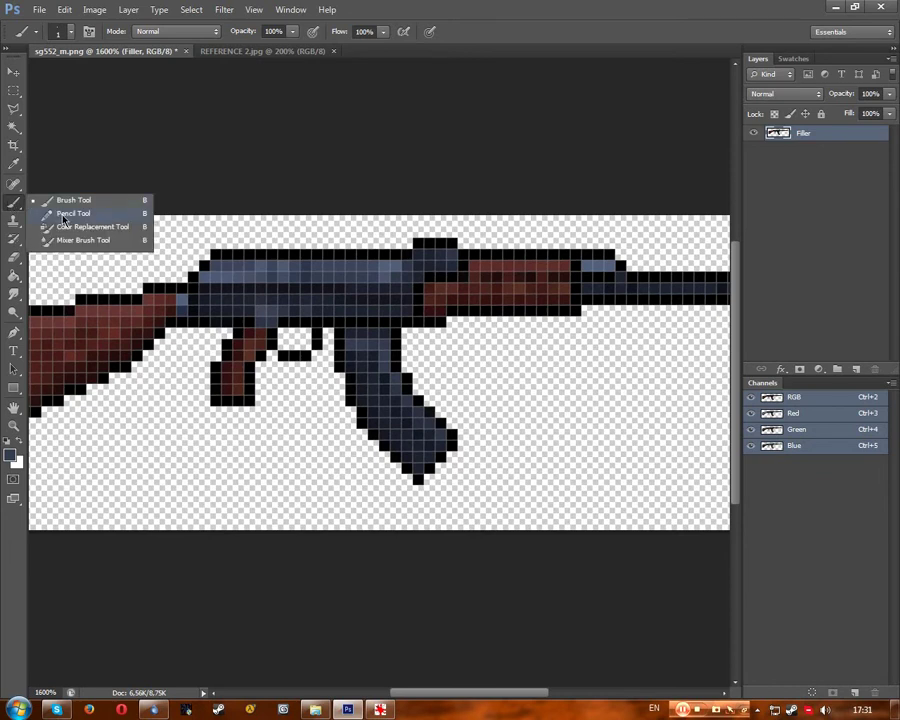
pyautogui.click(64, 215)
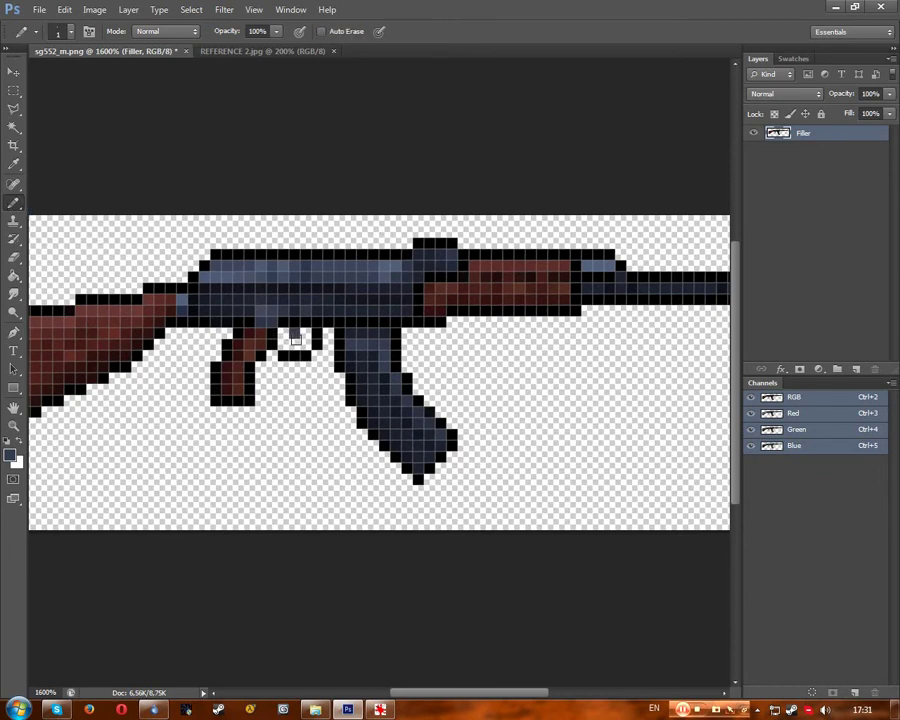
pyautogui.press('i')
pyautogui.press('b')
pyautogui.scroll(-4, 310, 323)
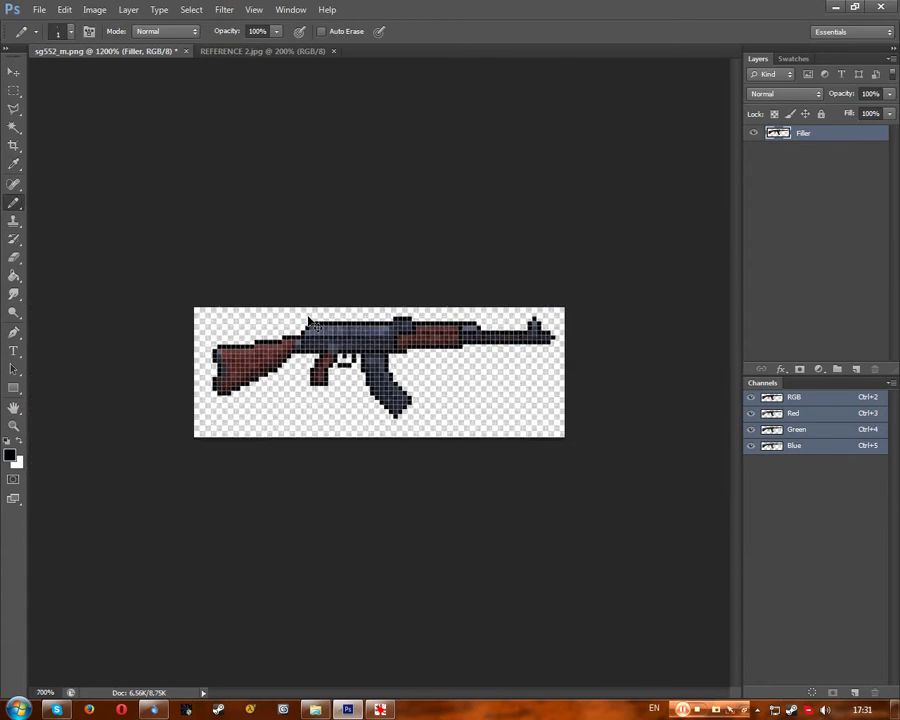
pyautogui.scroll(-6, 310, 323)
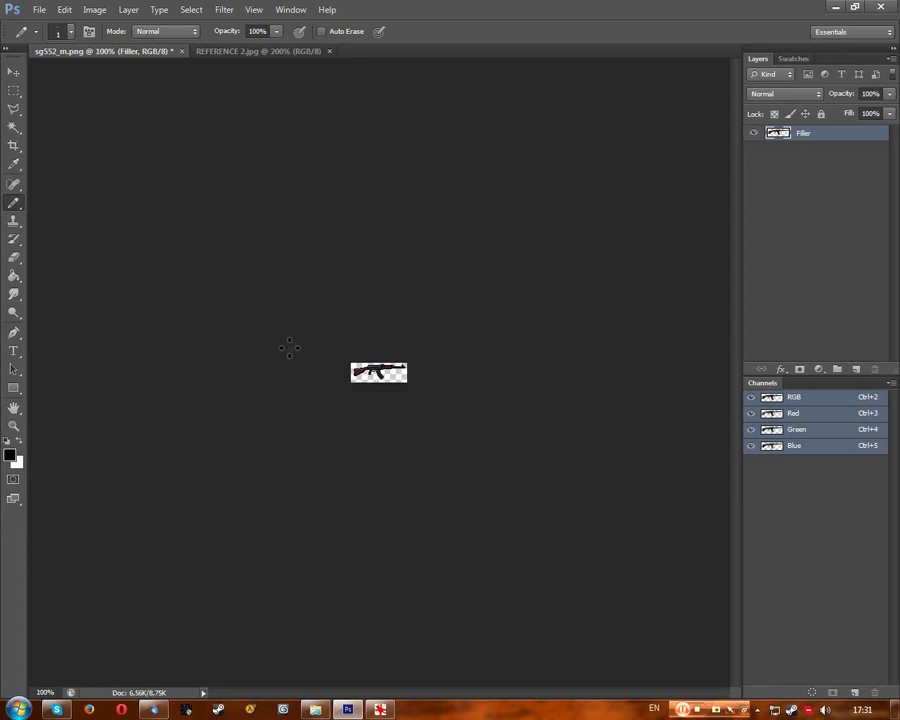
# Save sg552_m.png and close REFERENCE 2.jpg.
pyautogui.click(39, 9)
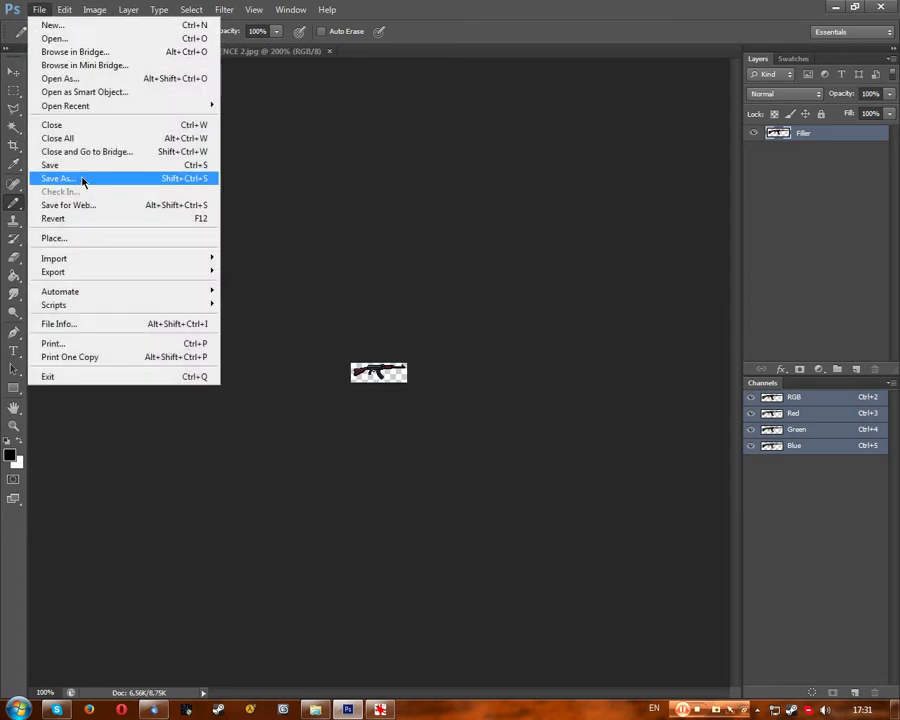
pyautogui.click(77, 167)
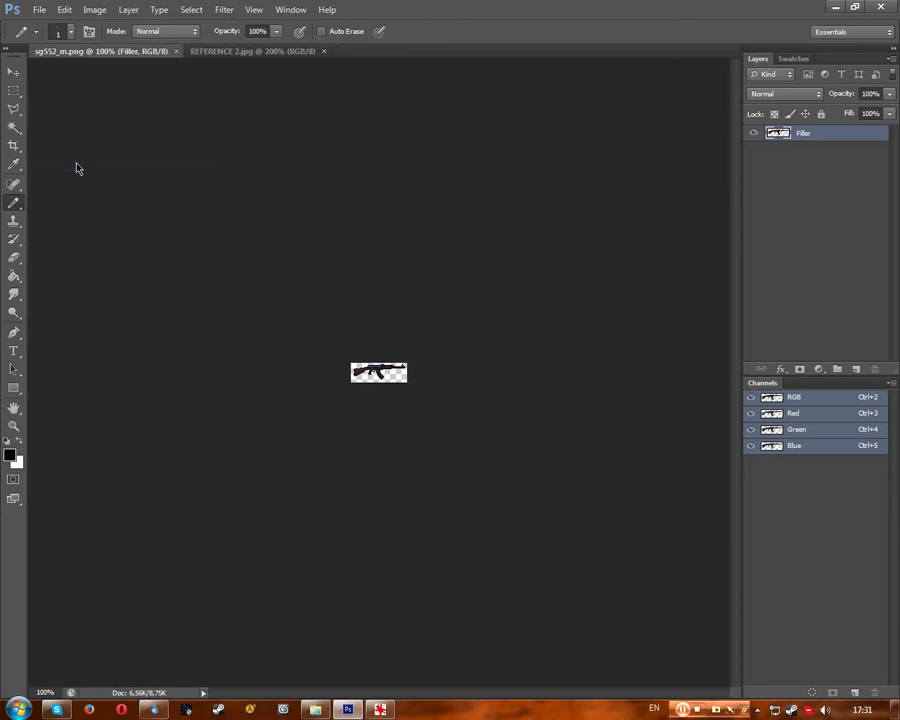
pyautogui.click(323, 51)
# Add a new layer beneath the Filler layer and rename the Filler layer "Main gun".
pyautogui.click(856, 371)
pyautogui.moveTo(784, 134); pyautogui.dragTo(800, 176)
pyautogui.hotkey('ctrl', '+')
pyautogui.hotkey('ctrl', '+')
pyautogui.hotkey('ctrl', '+')
pyautogui.hotkey('ctrl', '+')
pyautogui.hotkey('ctrl', '+')
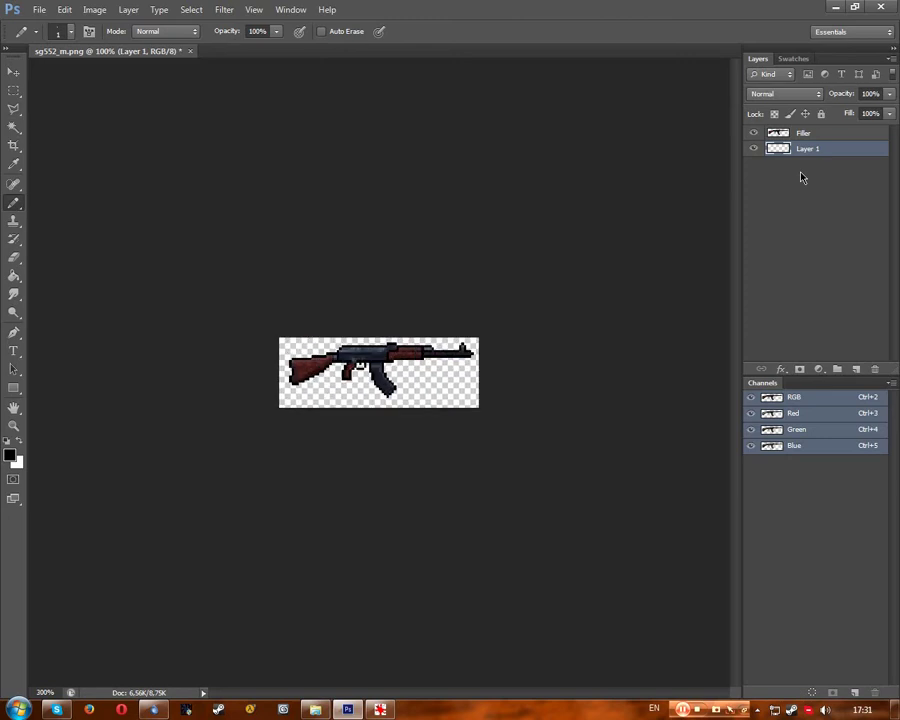
pyautogui.doubleClick(805, 134)
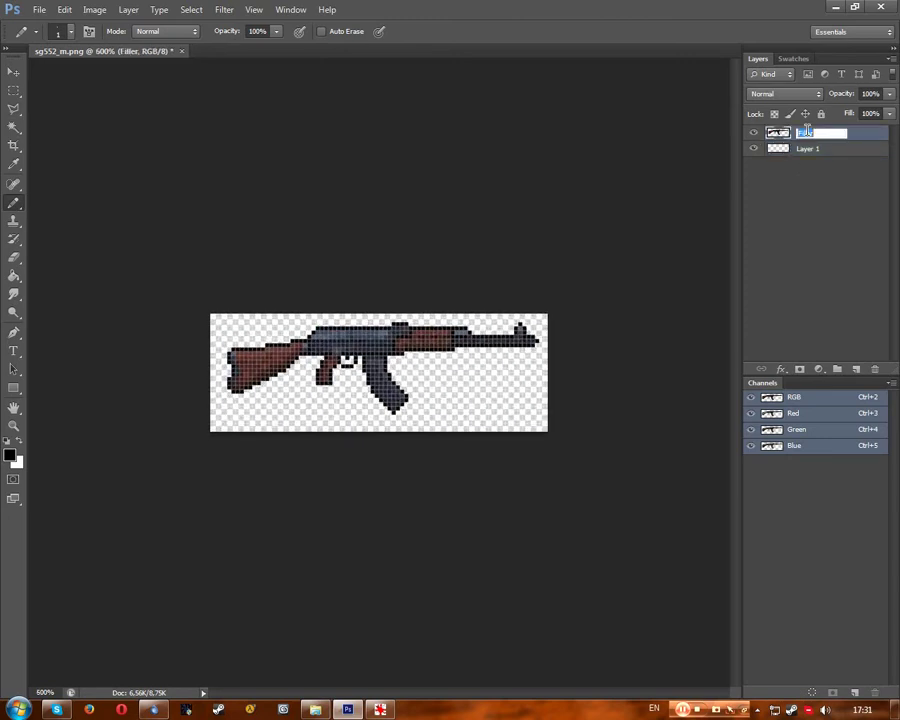
pyautogui.write('Main gunm')
pyautogui.press('Return')
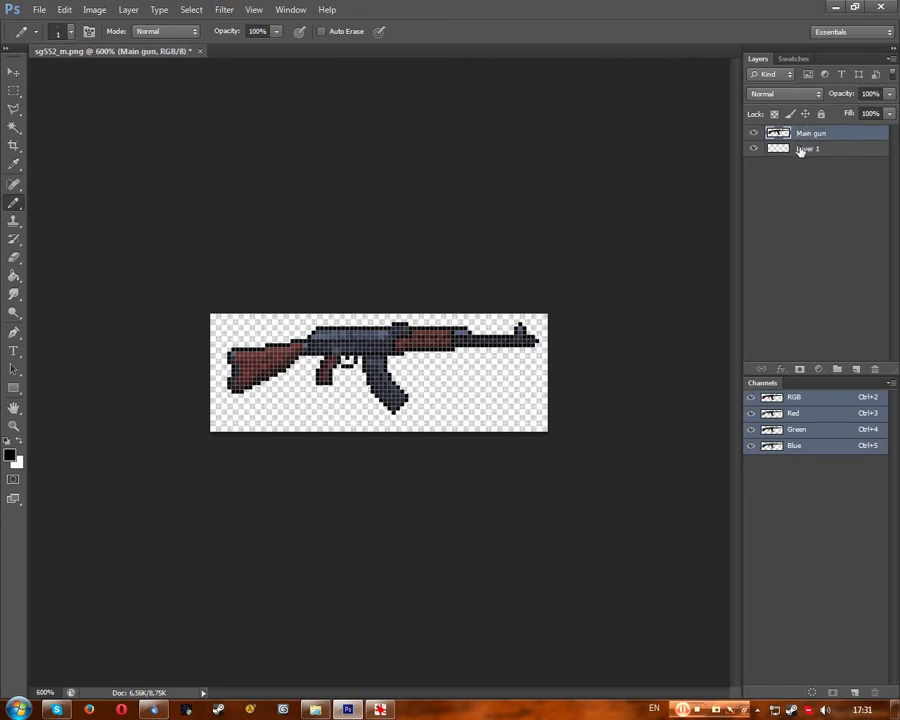
# Set the foreground colour to magenta (RGB 255, 0, 255) and fill Layer 1 beneath the gun with it.
pyautogui.click(799, 148)
pyautogui.click(11, 279)
pyautogui.click(10, 456)
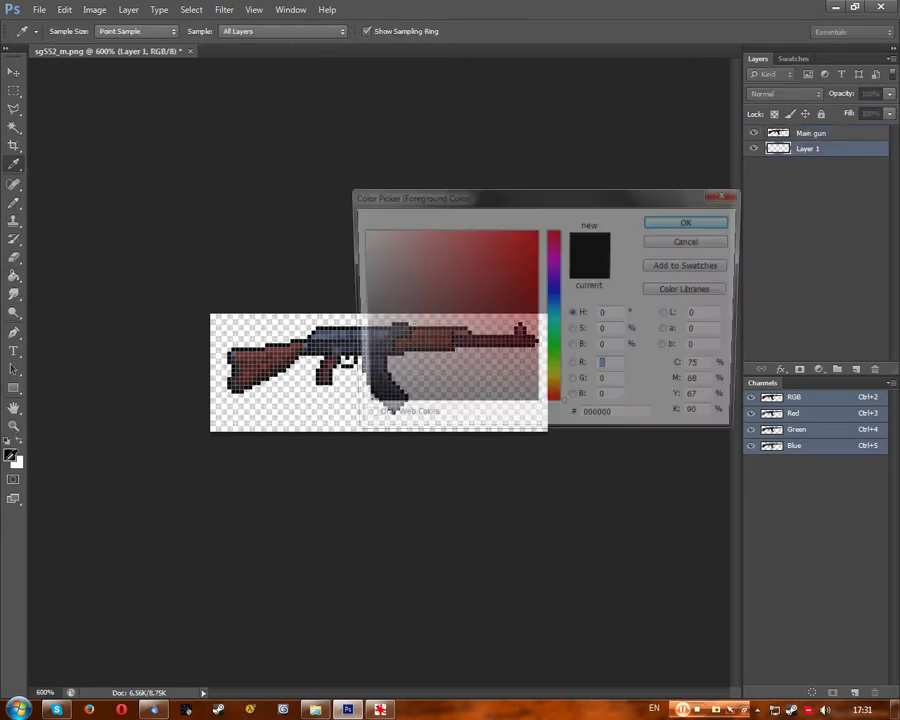
pyautogui.write('255')
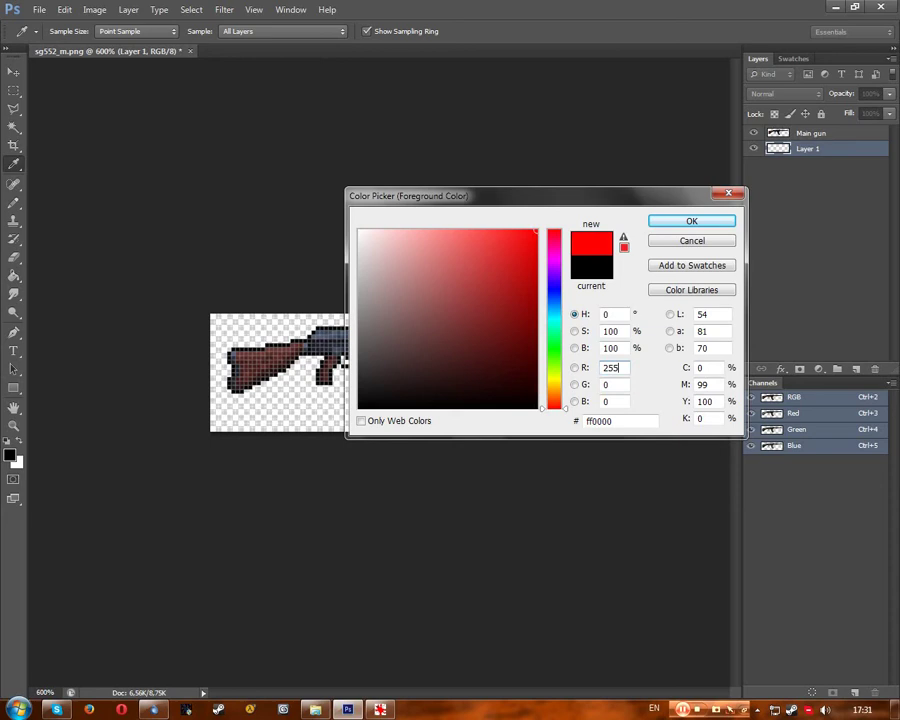
pyautogui.press('Tab')
pyautogui.write('255')
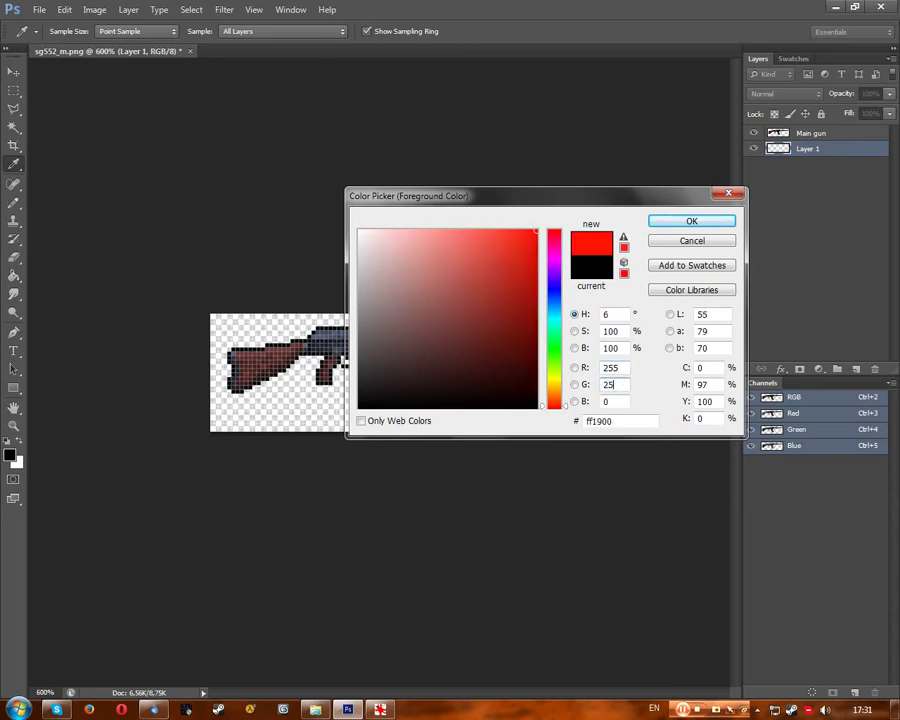
pyautogui.moveTo(621, 385); pyautogui.dragTo(582, 387)
pyautogui.press('BackSpace')
pyautogui.click(610, 402)
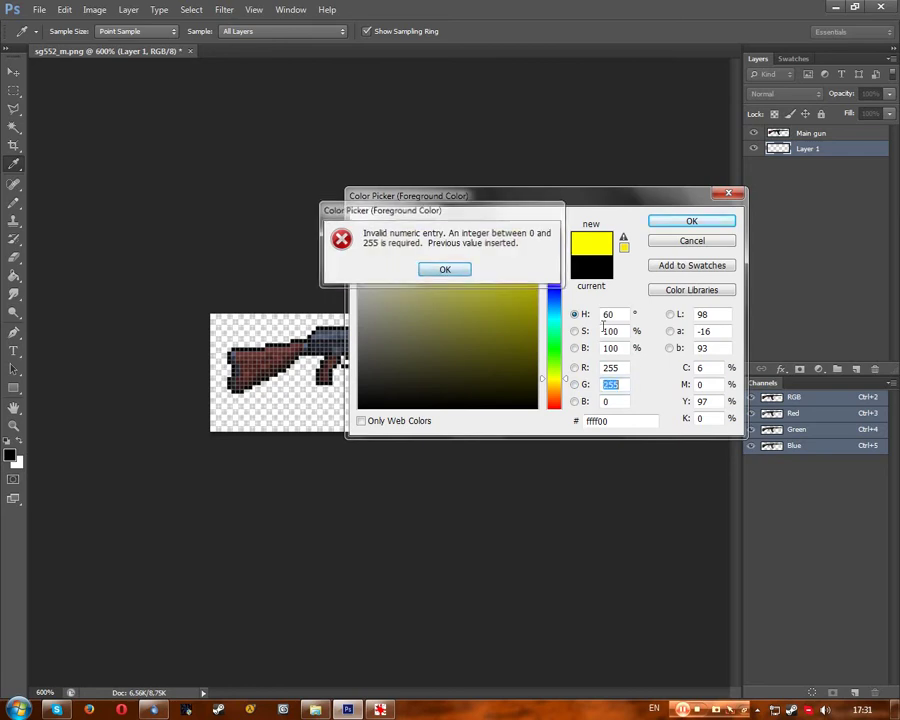
pyautogui.click(444, 269)
pyautogui.write('0')
pyautogui.doubleClick(613, 401)
pyautogui.write('255')
pyautogui.moveTo(612, 421); pyautogui.dragTo(585, 420)
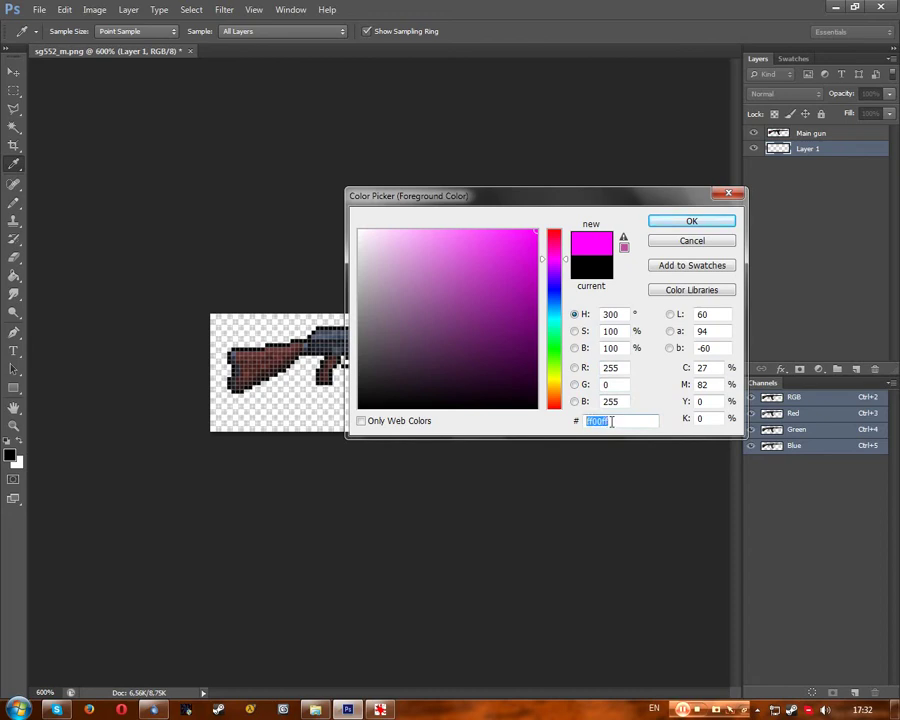
pyautogui.click(696, 220)
pyautogui.press('g')
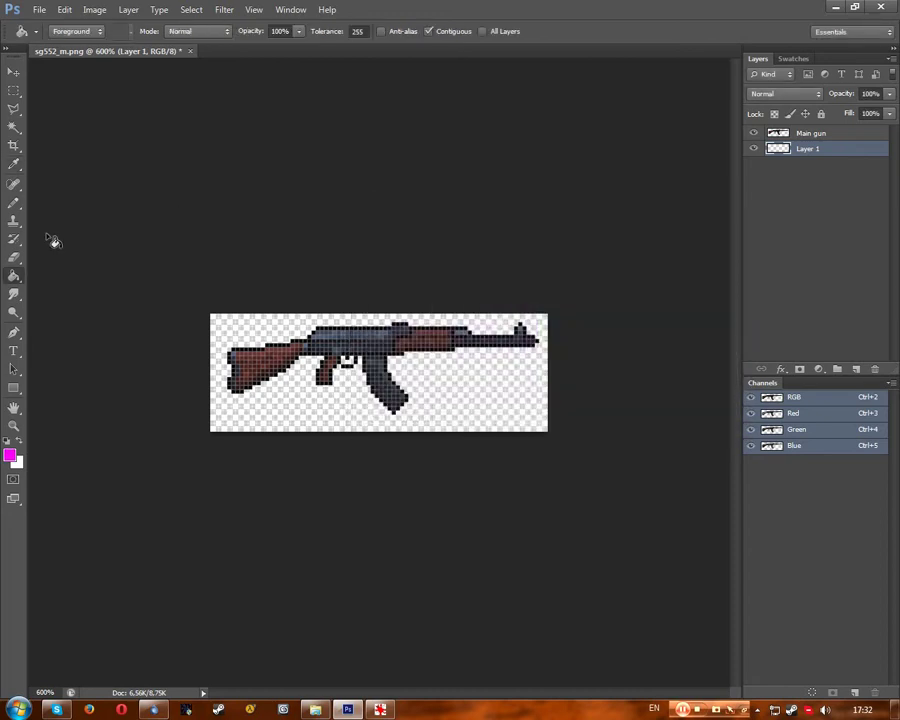
pyautogui.click(288, 410)
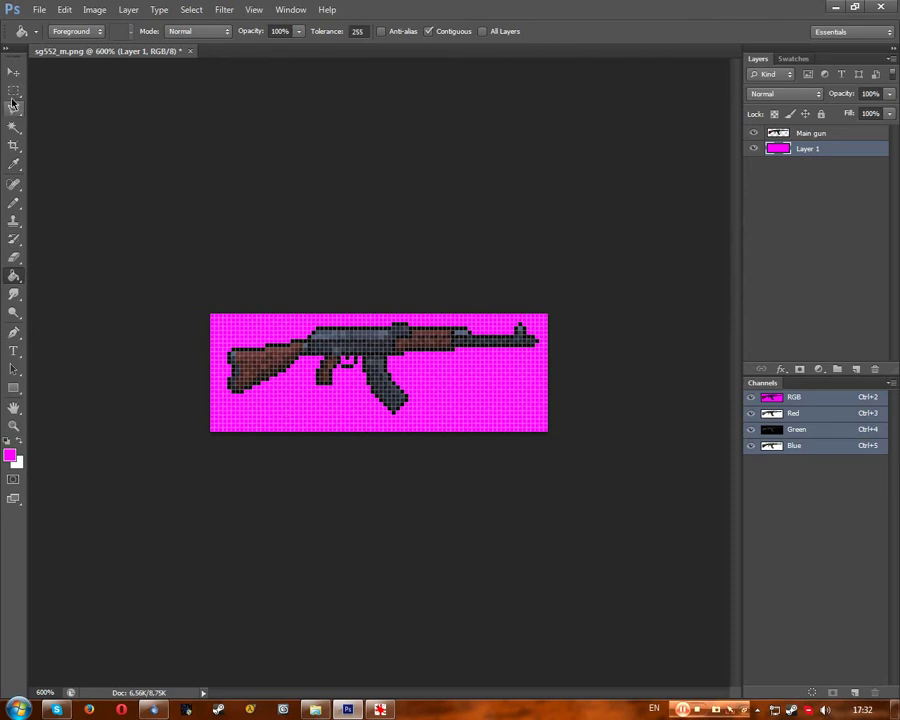
# Examine the gun against the magenta background at several zoom levels, including actual size.
pyautogui.press('m')
pyautogui.hotkey('ctrl', '-')
pyautogui.hotkey('ctrl', '-')
pyautogui.hotkey('ctrl', '-')
pyautogui.hotkey('ctrl', '-')
pyautogui.hotkey('ctrl', '-')
pyautogui.hotkey('ctrl', '-')
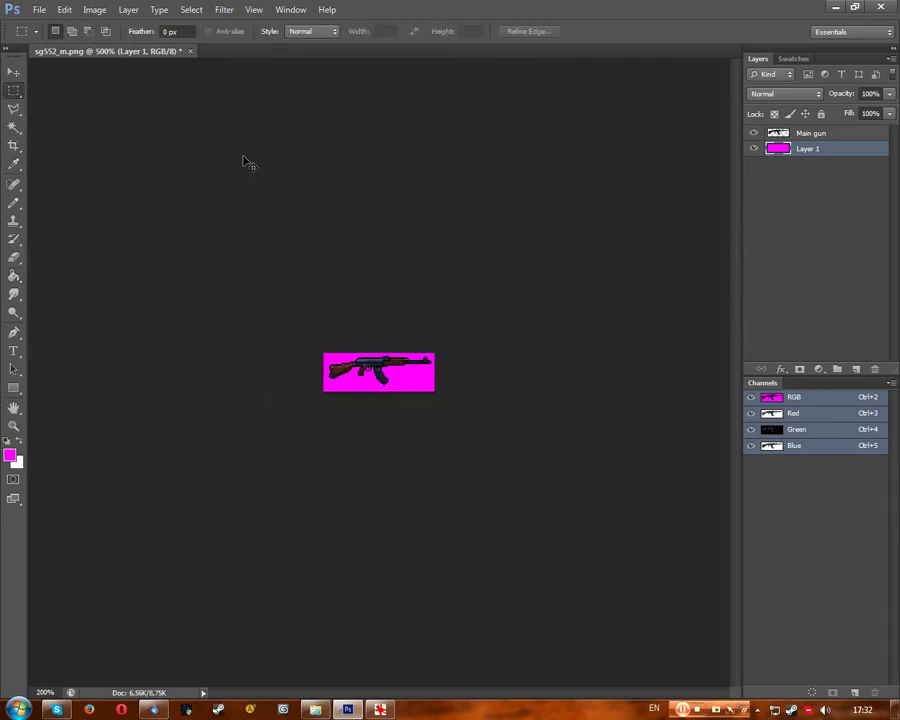
pyautogui.hotkey('ctrl', '+')
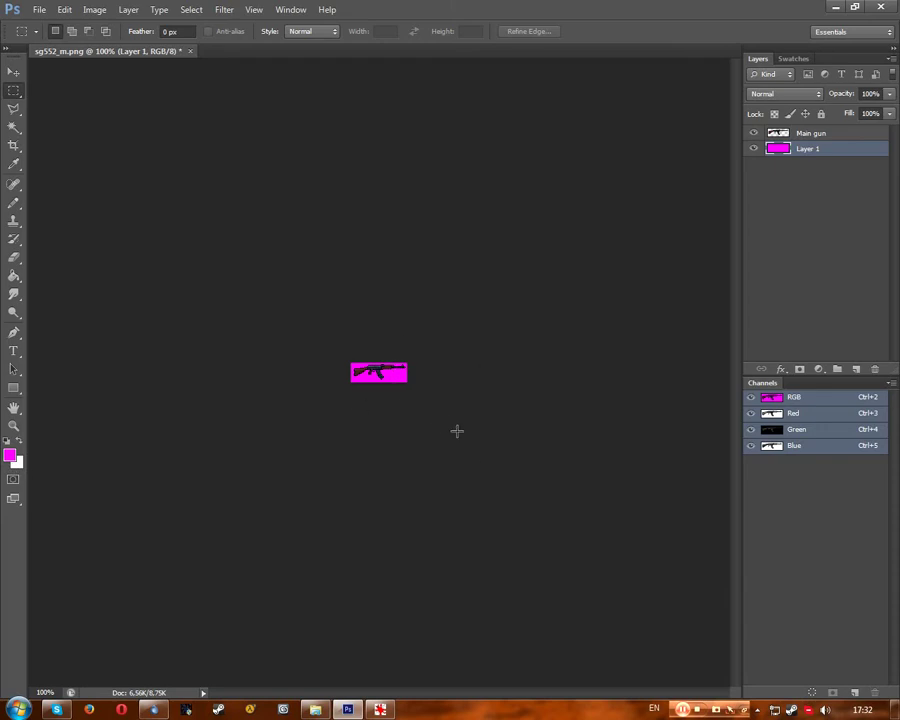
pyautogui.hotkey('ctrl', '+')
pyautogui.hotkey('ctrl', '+')
pyautogui.hotkey('ctrl', '+')
pyautogui.hotkey('ctrl', '+')
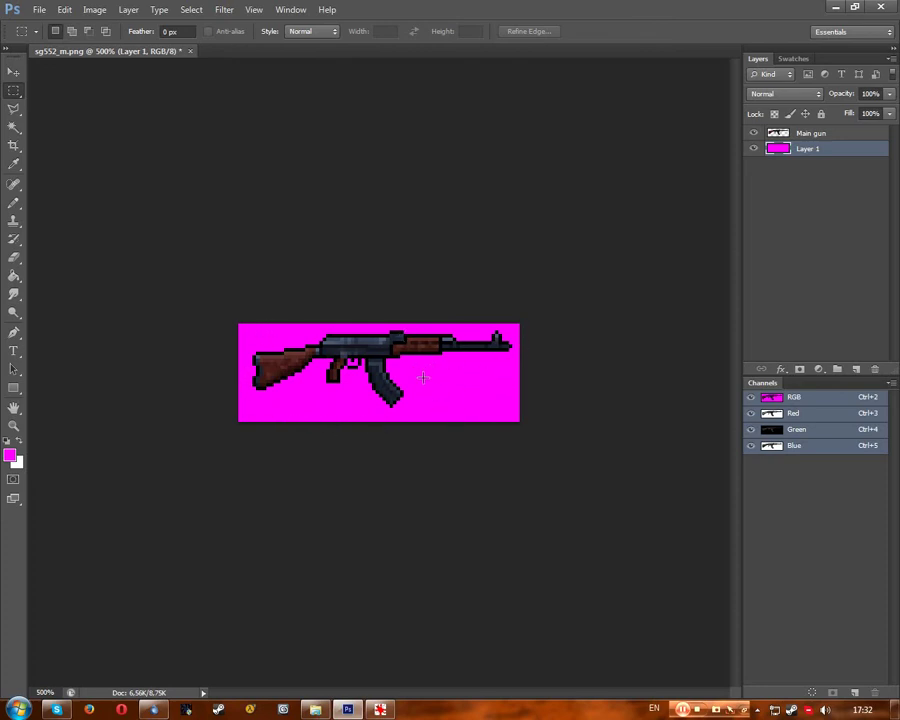
# Save a copy of the sprite as a 24-bit Windows BMP named sg552_m, and hide the magenta Layer 1.
pyautogui.click(39, 9)
pyautogui.click(100, 178)
pyautogui.click(457, 362)
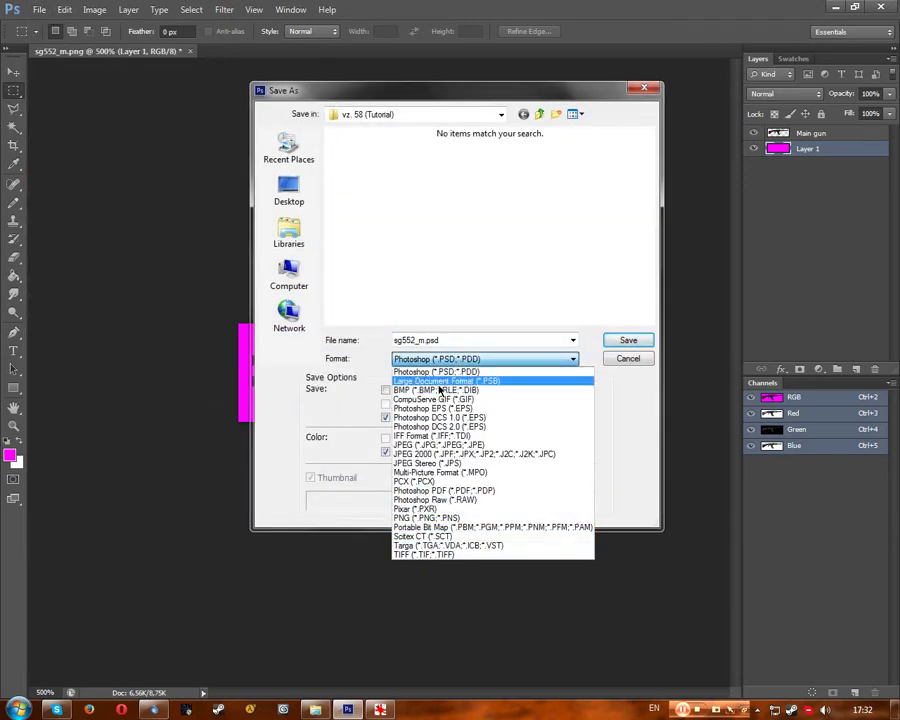
pyautogui.click(422, 390)
pyautogui.click(640, 342)
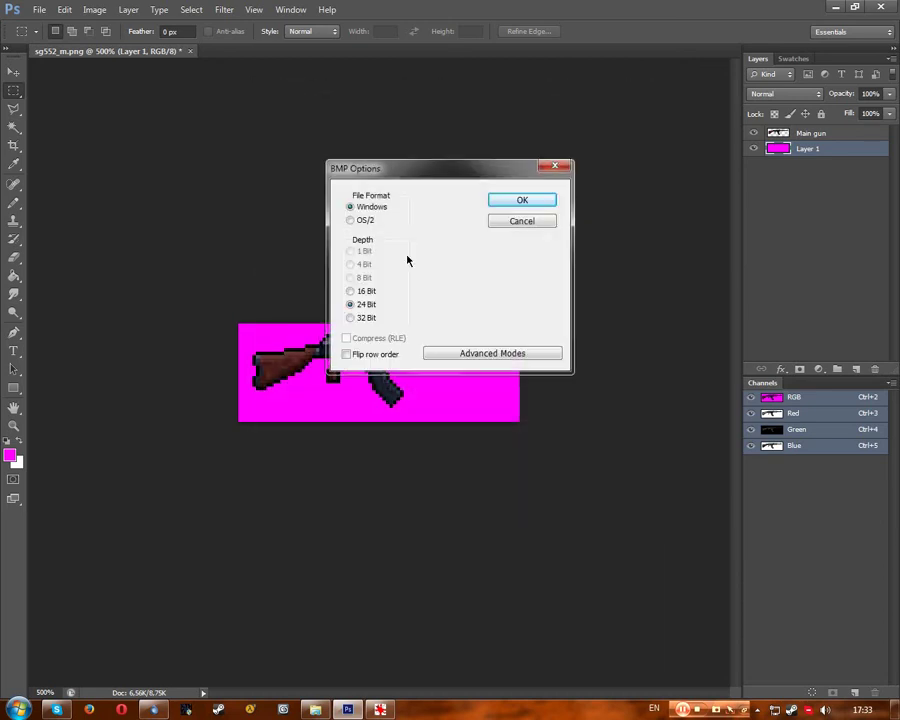
pyautogui.click(520, 203)
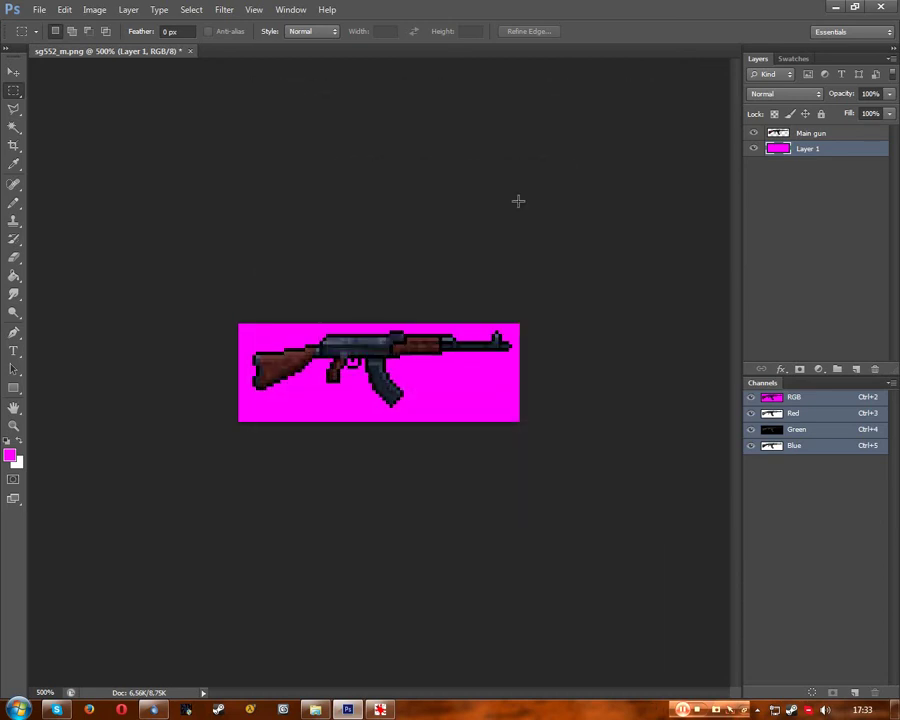
pyautogui.click(754, 149)
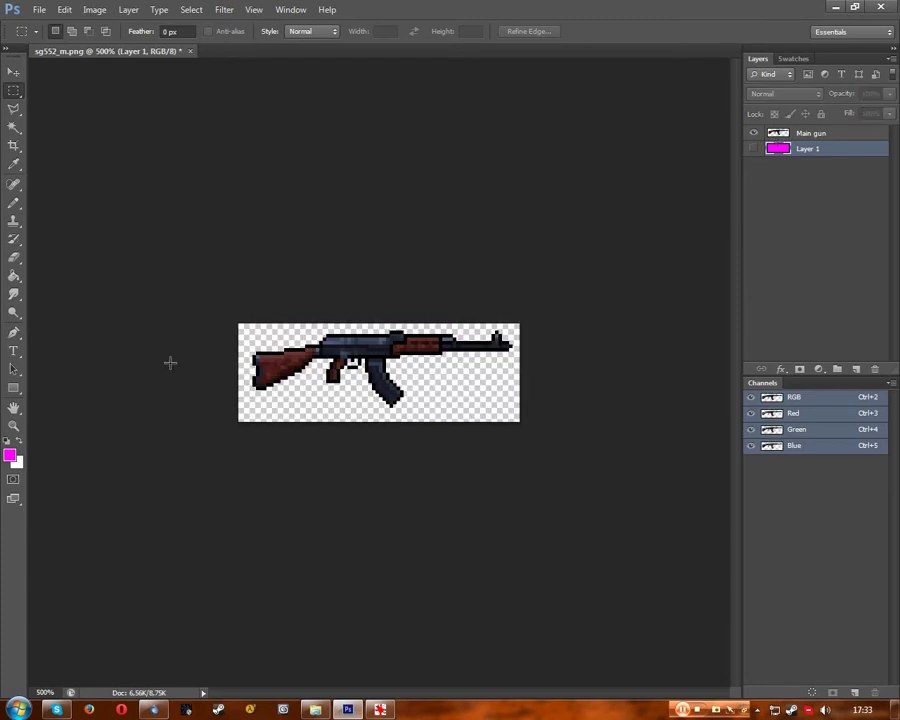
# Switch to Windows Explorer and check the sg552_m.bmp and sg552_m.png files in the vz. 58 (Tutorial) folder.
pyautogui.click(315, 709)
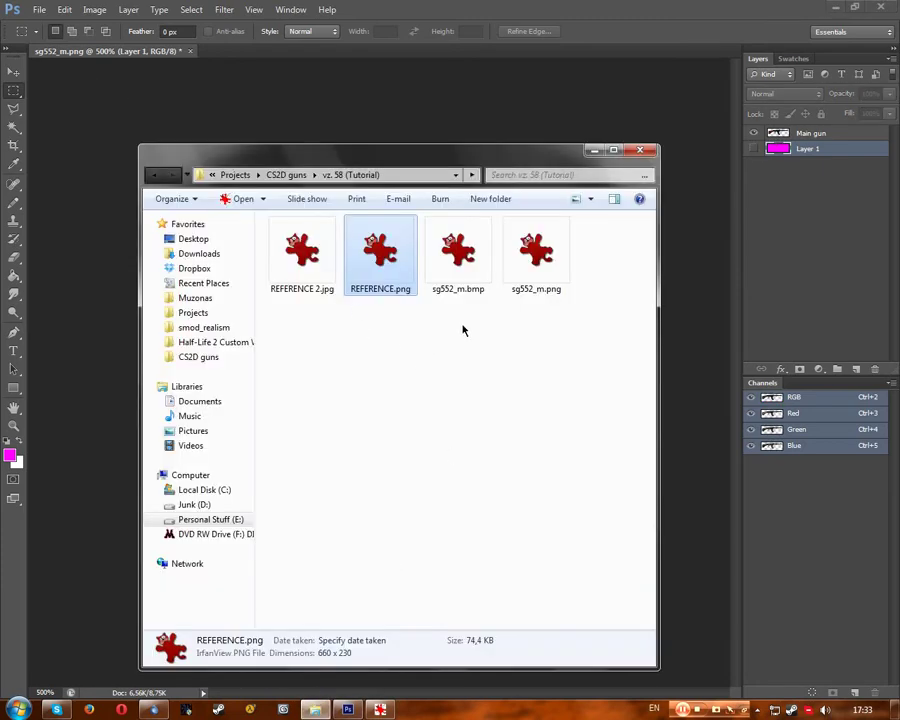
pyautogui.click(458, 252)
pyautogui.click(533, 272)
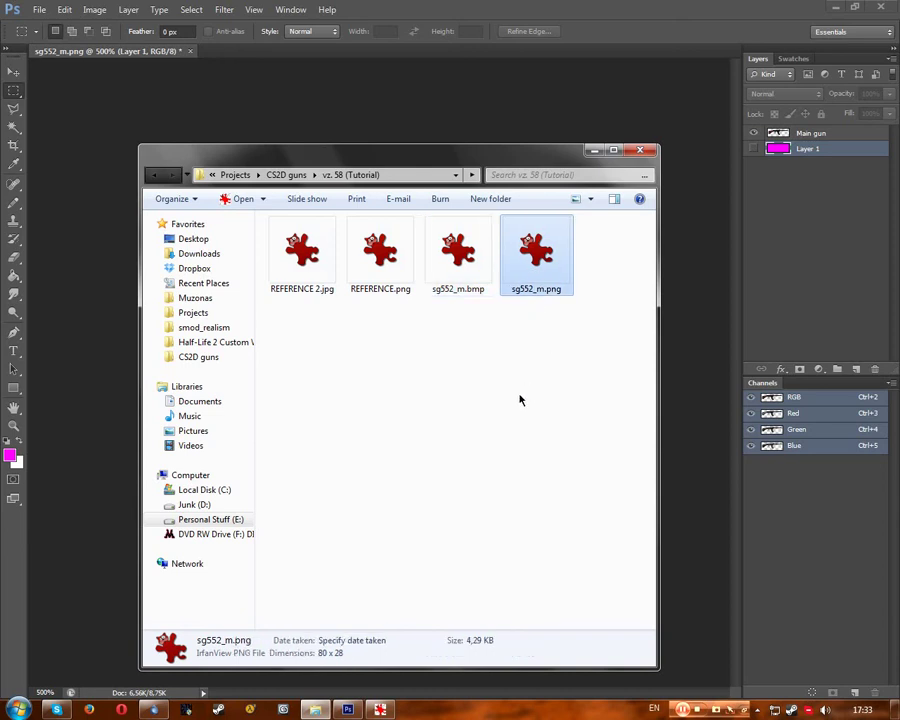
# Browse to the gfx\weapons folder of Counter-Strike 2D on drive C and find the sg552 sprite files.
pyautogui.press('super')
pyautogui.click(227, 263)
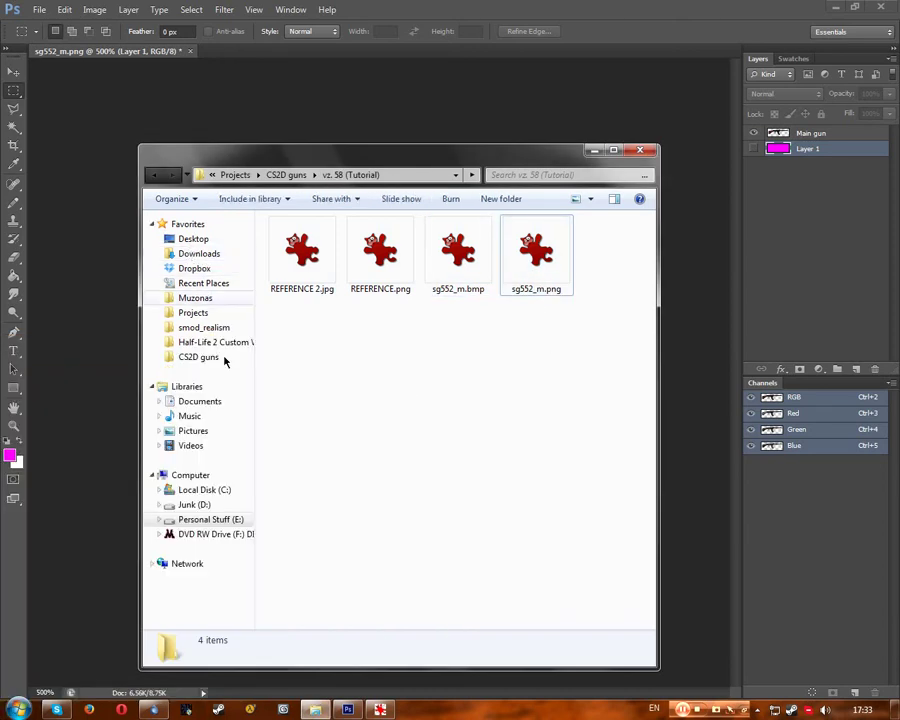
pyautogui.click(200, 490)
pyautogui.click(297, 258)
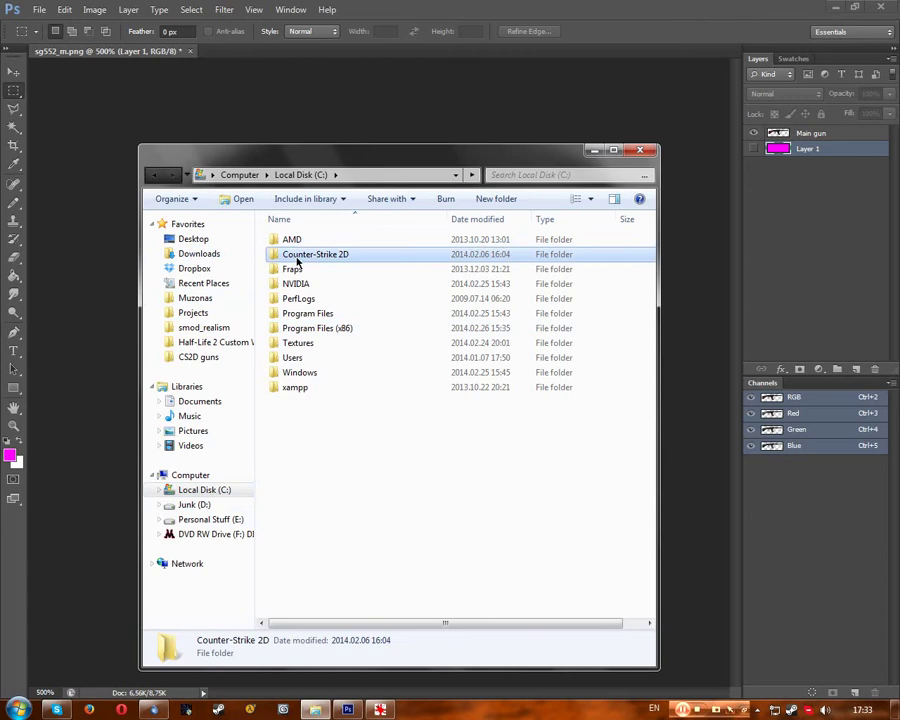
pyautogui.doubleClick(297, 258)
pyautogui.doubleClick(292, 254)
pyautogui.click(451, 354)
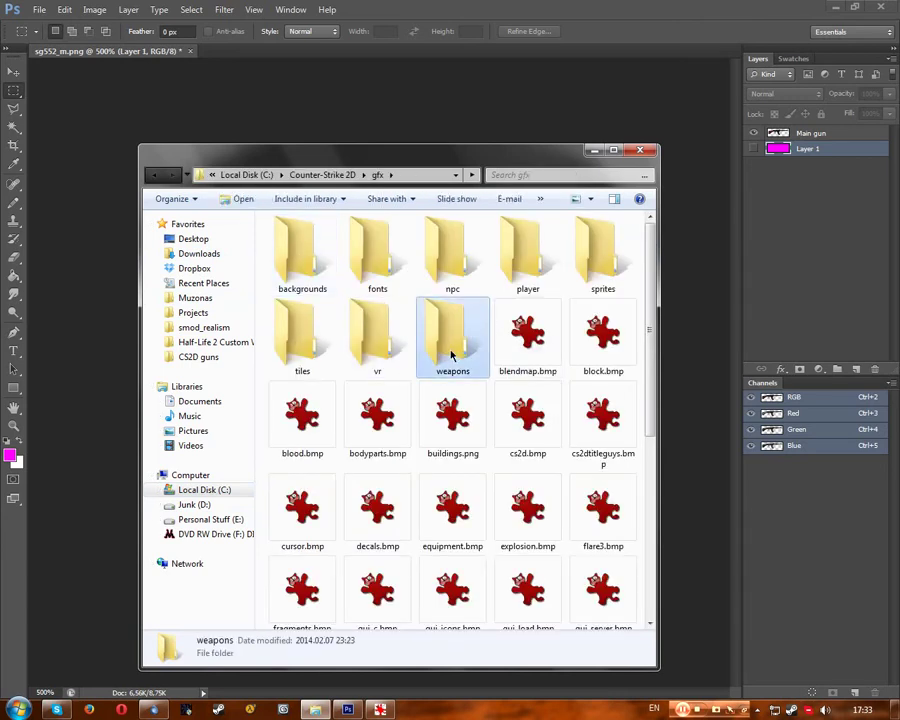
pyautogui.doubleClick(451, 354)
pyautogui.scroll(-5, 616, 450)
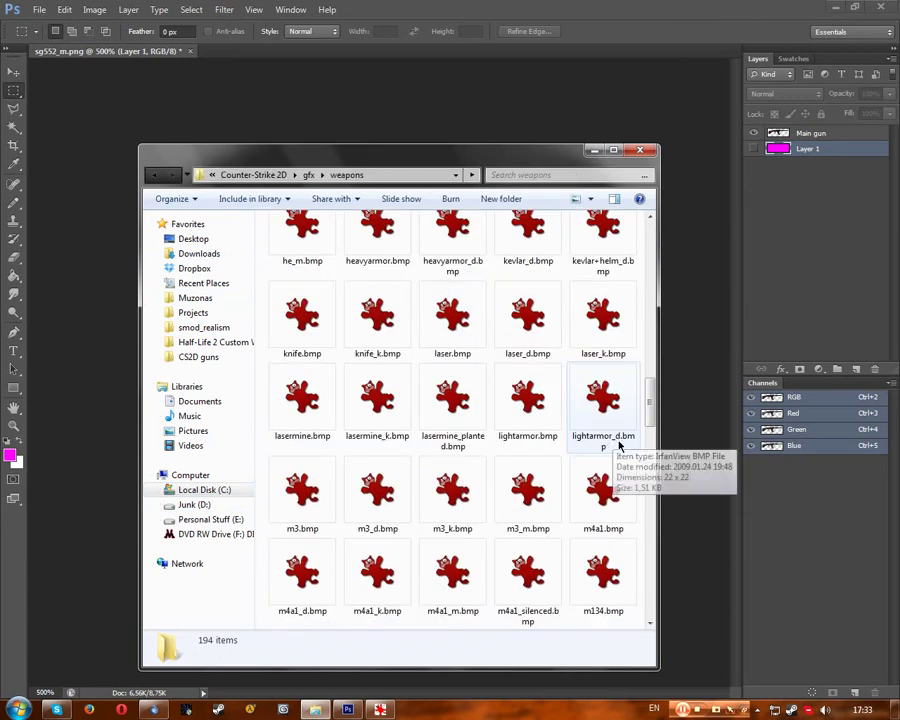
pyautogui.scroll(-12, 620, 440)
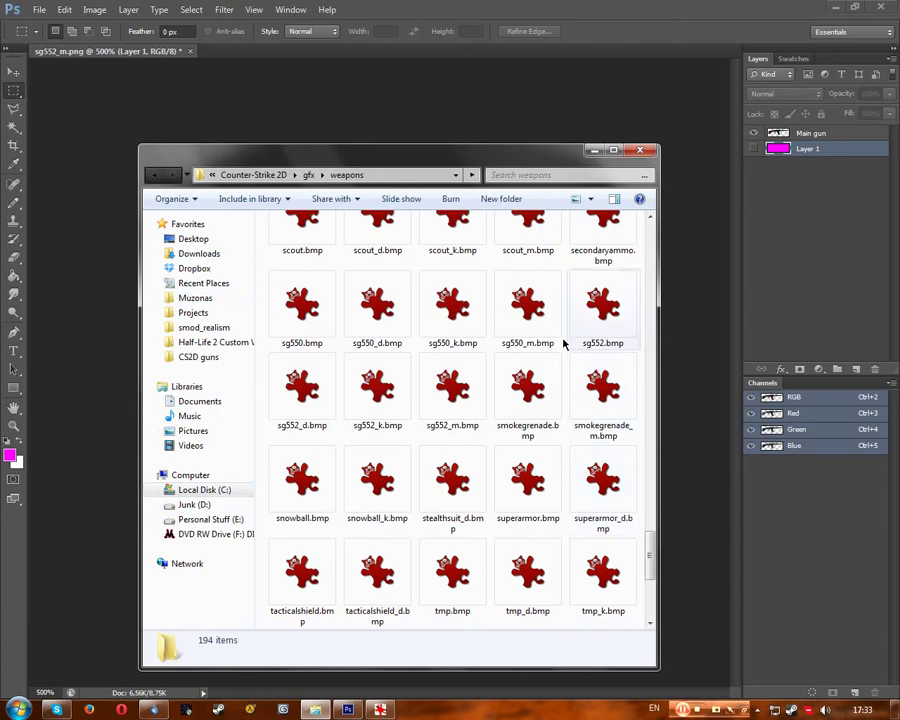
# View sg552_d.bmp in IrfanView to check its pixel dimensions, close it and return to Photoshop.
pyautogui.doubleClick(312, 398)
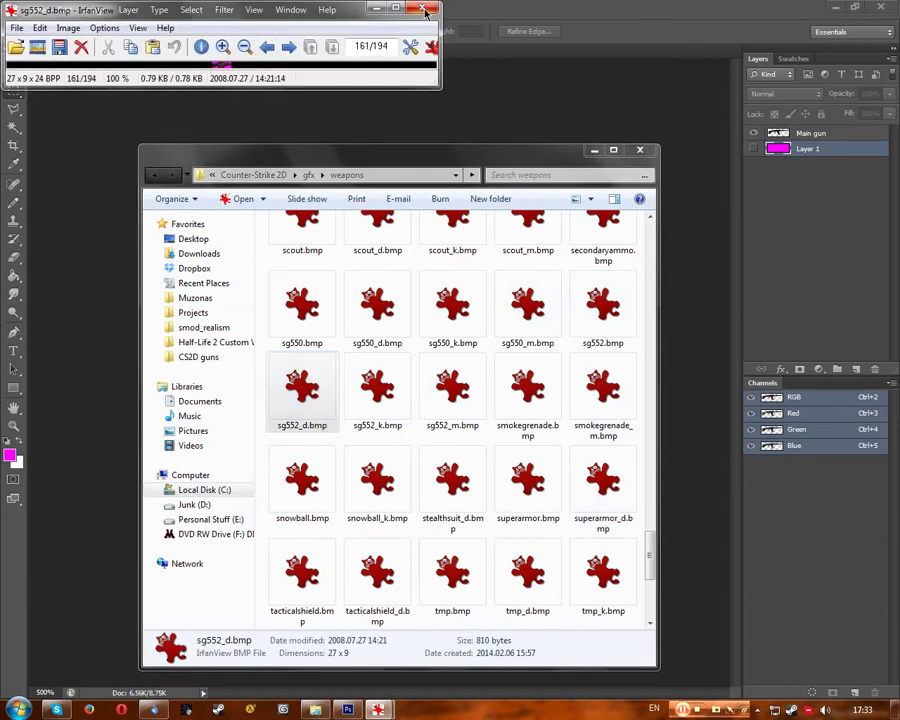
pyautogui.click(425, 12)
pyautogui.press('Return')
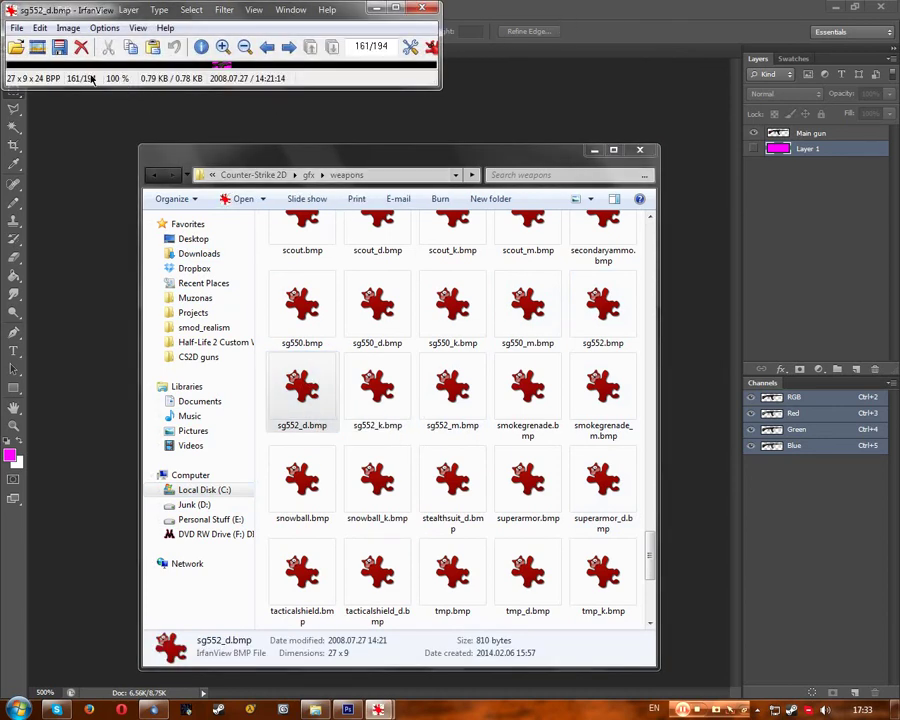
pyautogui.click(421, 9)
pyautogui.click(403, 18)
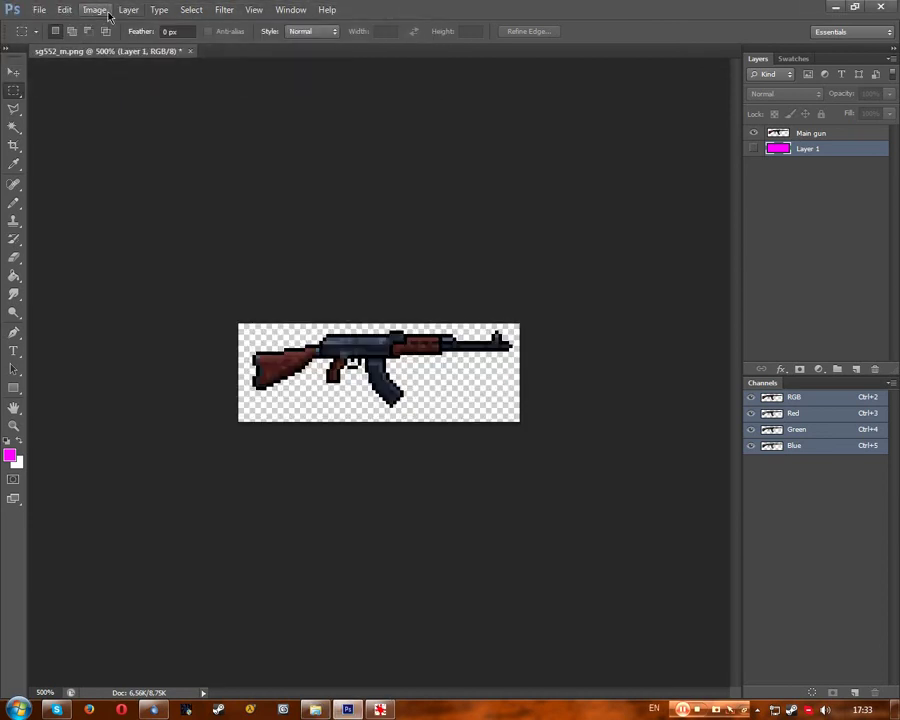
# Try resizing the sprite to 30 pixels wide with Bicubic Automatic resampling, and undo the resize.
pyautogui.click(95, 9)
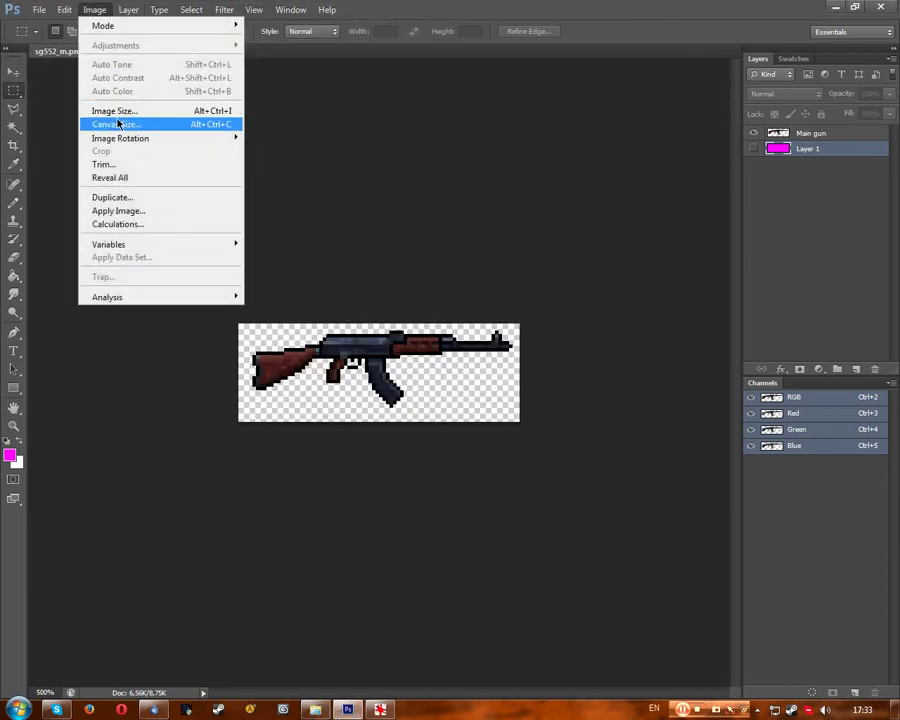
pyautogui.click(118, 108)
pyautogui.write('30')
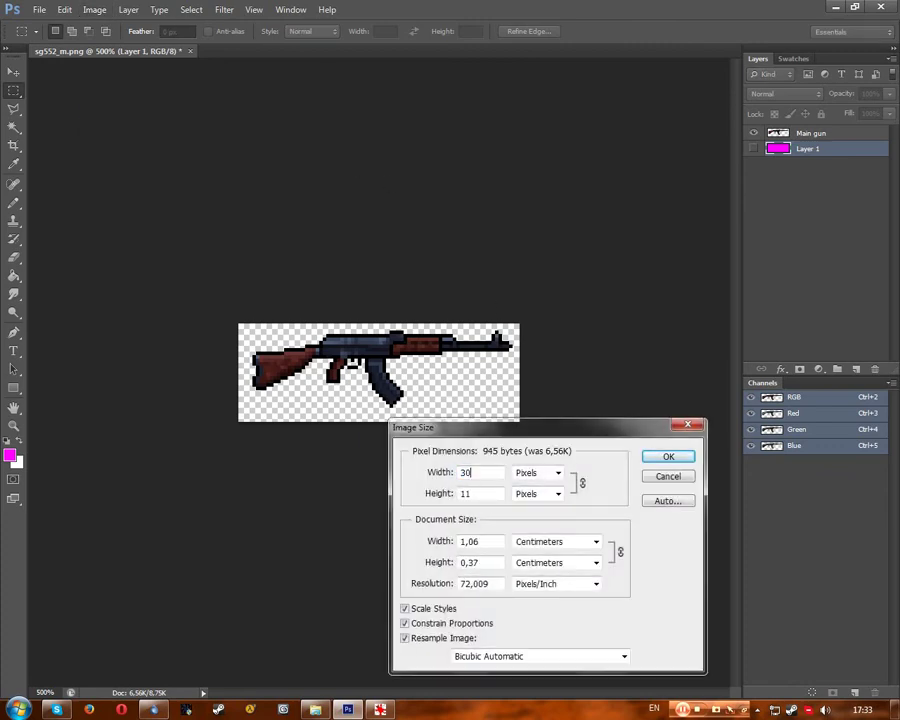
pyautogui.click(678, 456)
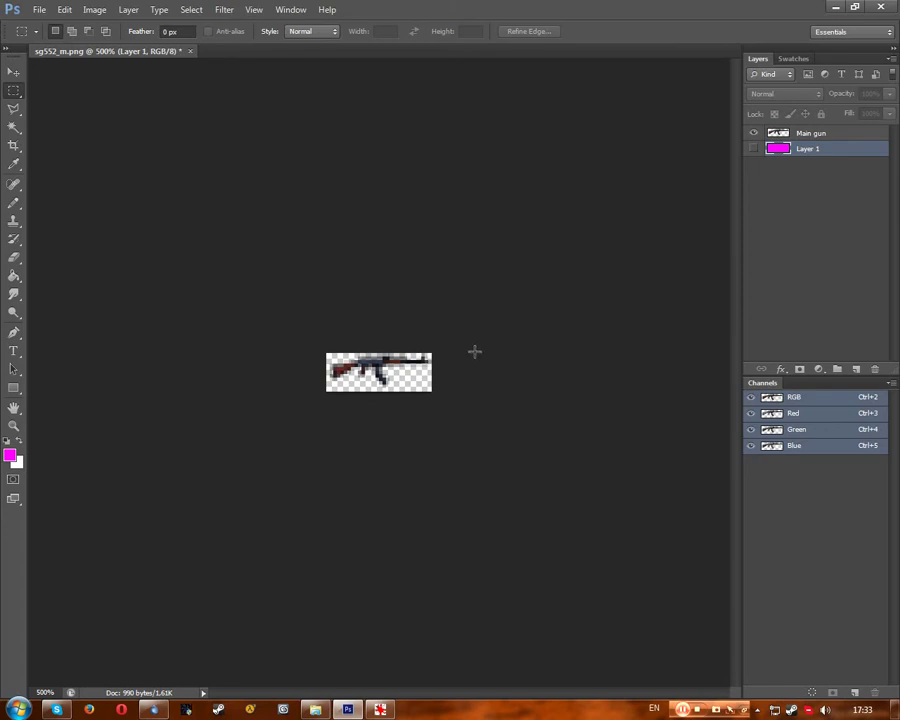
pyautogui.hotkey('ctrl', 'z')
# Try resizing the sprite to 30 pixels wide with Nearest Neighbor resampling, and undo the resize.
pyautogui.click(99, 10)
pyautogui.click(112, 110)
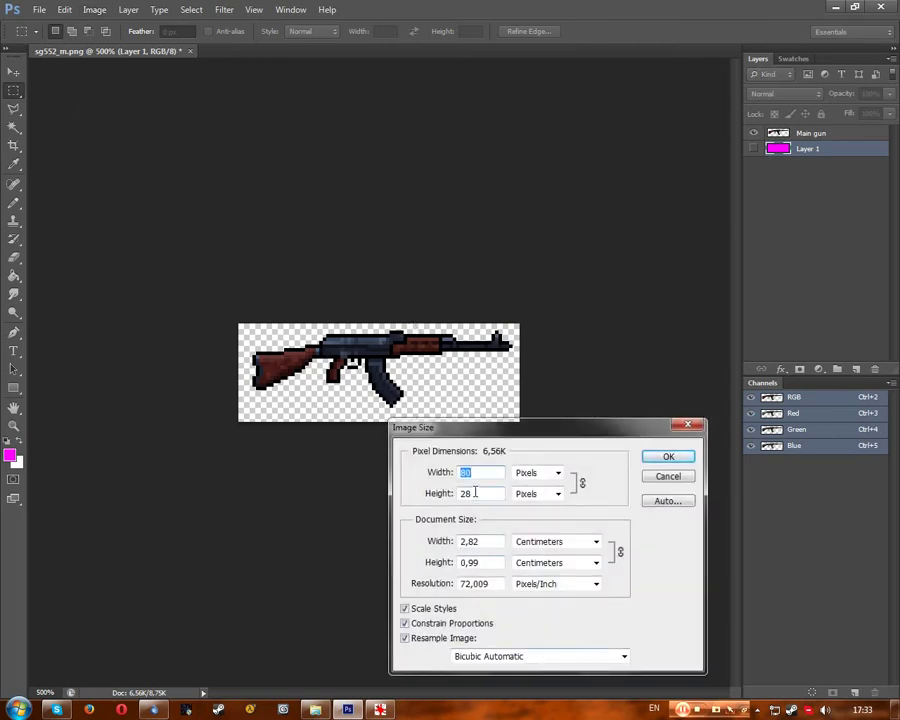
pyautogui.write('30')
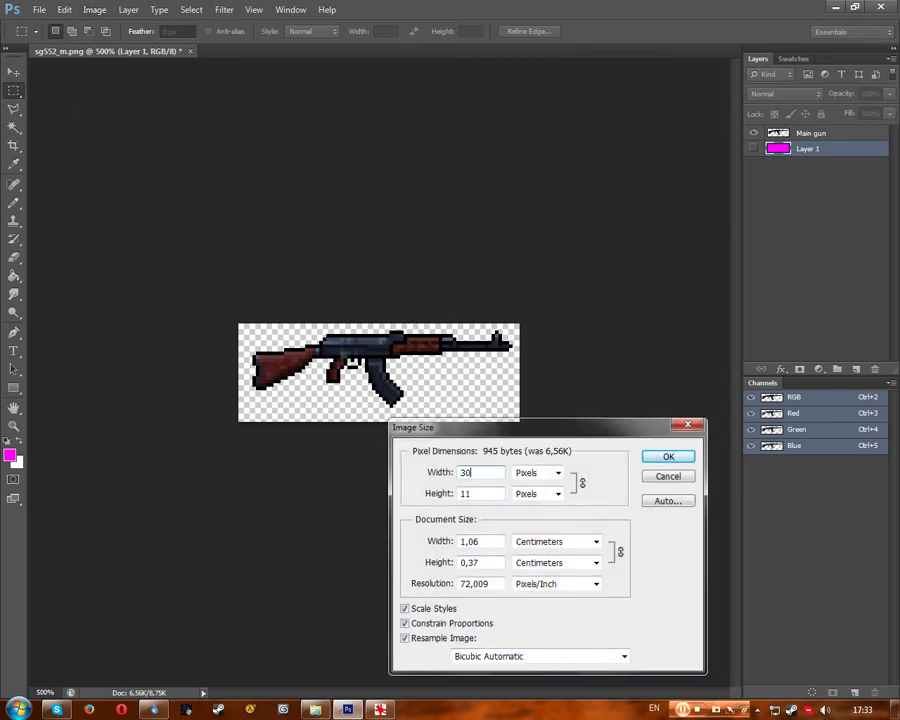
pyautogui.click(524, 657)
pyautogui.click(488, 586)
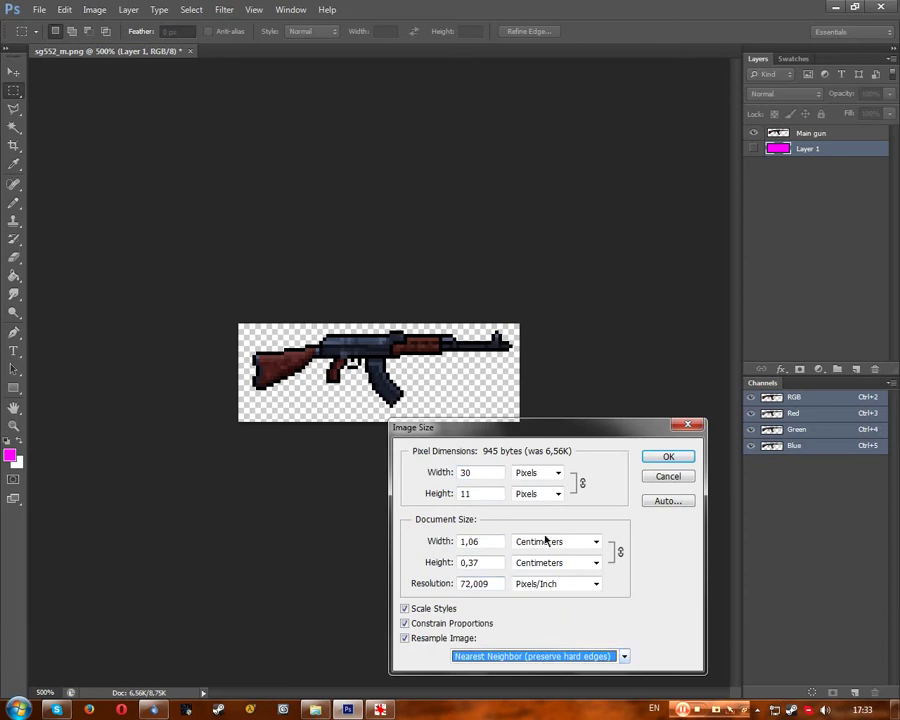
pyautogui.click(669, 456)
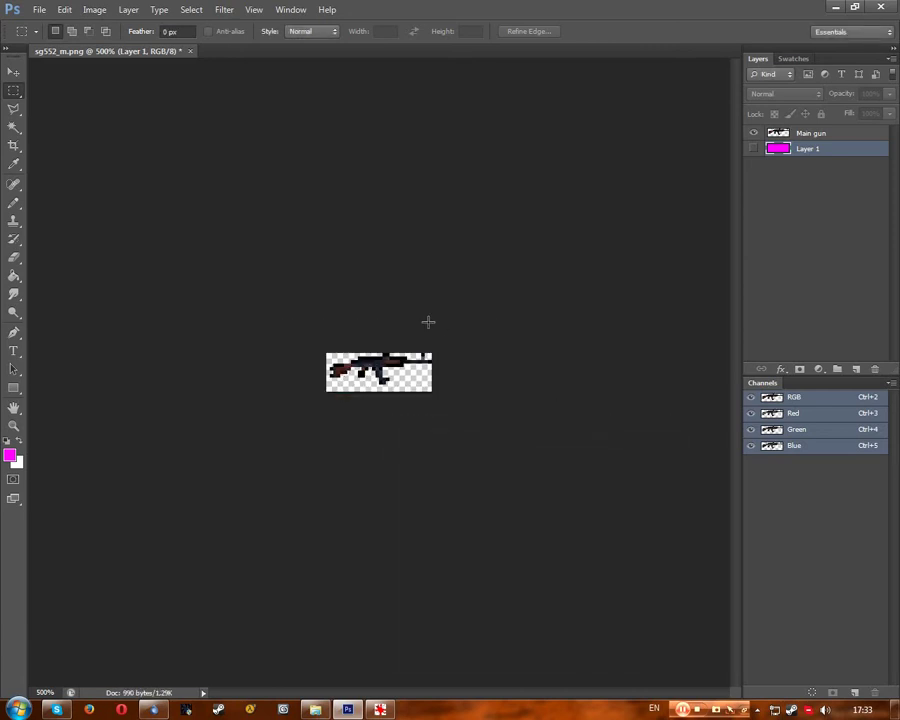
pyautogui.hotkey('ctrl', 'z')
# Resize the image to 30 pixels wide with constrained proportions and Bicubic Automatic resampling.
pyautogui.click(94, 9)
pyautogui.click(115, 111)
pyautogui.click(490, 656)
pyautogui.click(492, 656)
pyautogui.doubleClick(479, 472)
pyautogui.write('320')
pyautogui.press('BackSpace')
pyautogui.press('BackSpace')
pyautogui.write('0')
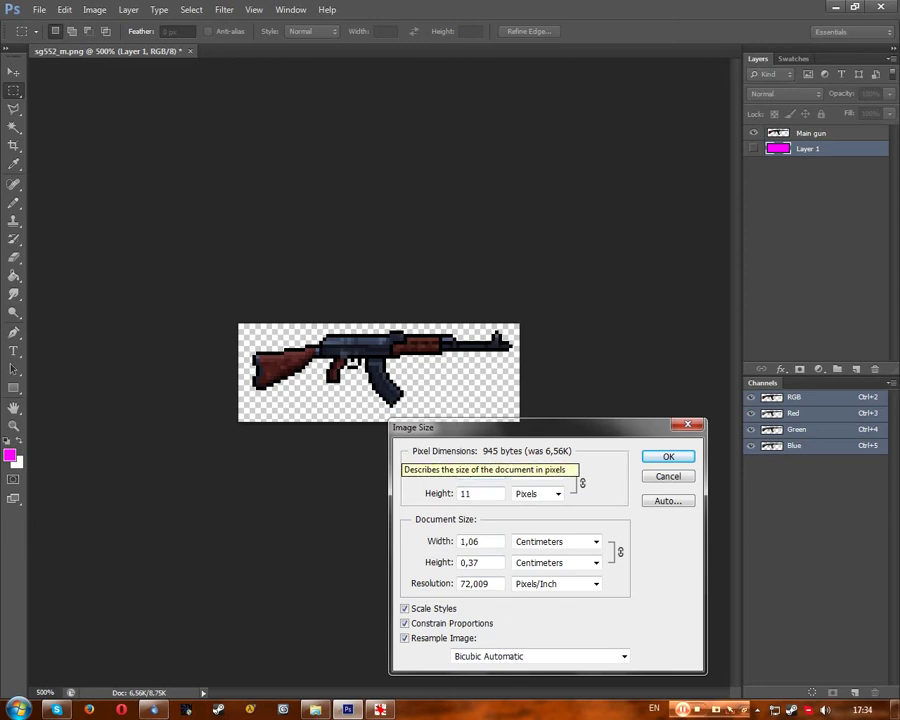
pyautogui.press('Return')
pyautogui.hotkey('ctrl', '+')
pyautogui.hotkey('ctrl', '+')
pyautogui.hotkey('ctrl', '+')
pyautogui.hotkey('ctrl', '+')
pyautogui.hotkey('ctrl', '+')
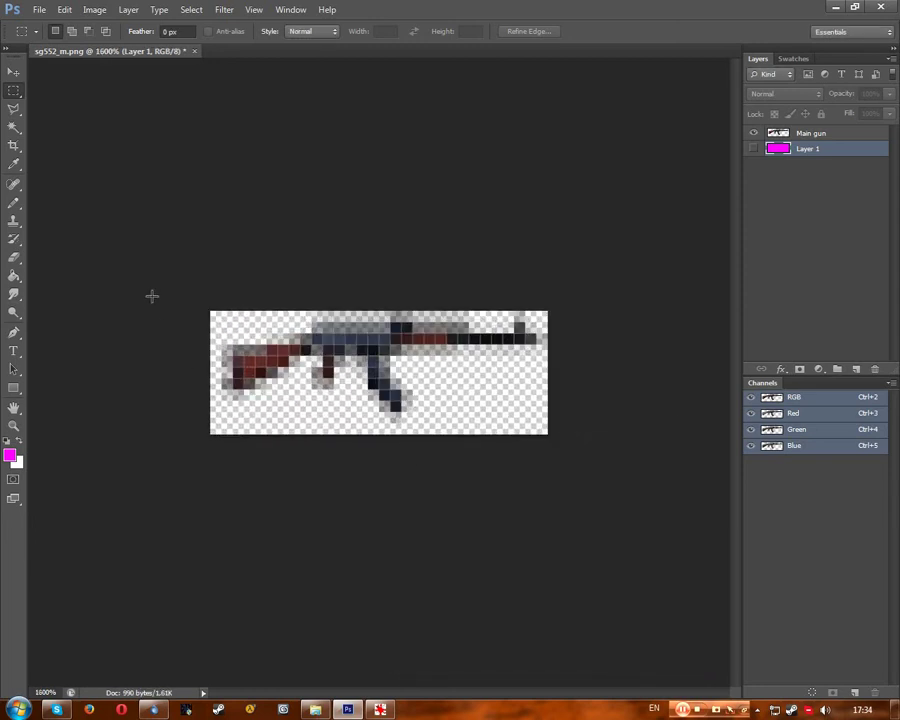
# Outline the rifle's stock in black (000000) with the 1-pixel Pencil on the Main gun layer.
pyautogui.click(14, 206)
pyautogui.click(8, 456)
pyautogui.write('000000')
pyautogui.click(689, 221)
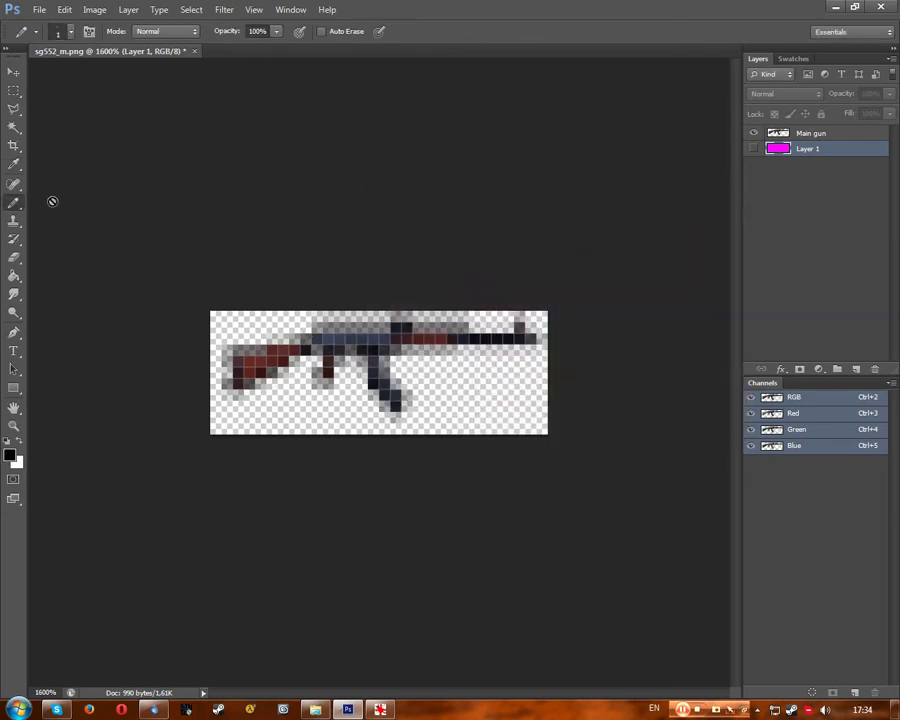
pyautogui.click(825, 136)
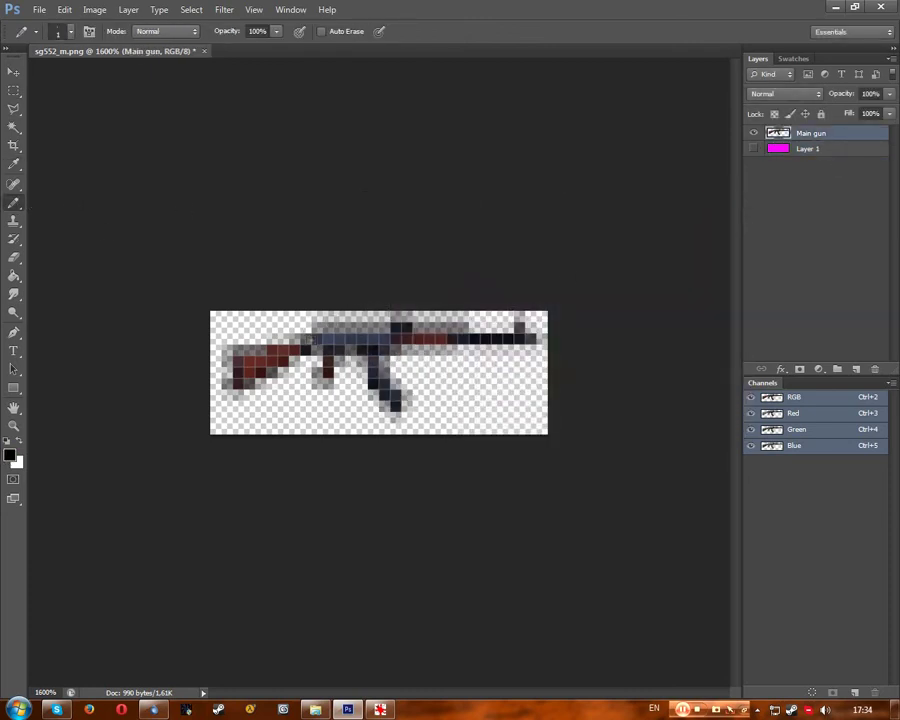
pyautogui.click(754, 148)
pyautogui.click(754, 148)
pyautogui.moveTo(296, 337)
pyautogui.mouseDown()
pyautogui.moveTo(231, 349)
pyautogui.moveTo(226, 376)
pyautogui.moveTo(233, 394)
pyautogui.moveTo(304, 361)
pyautogui.mouseUp()
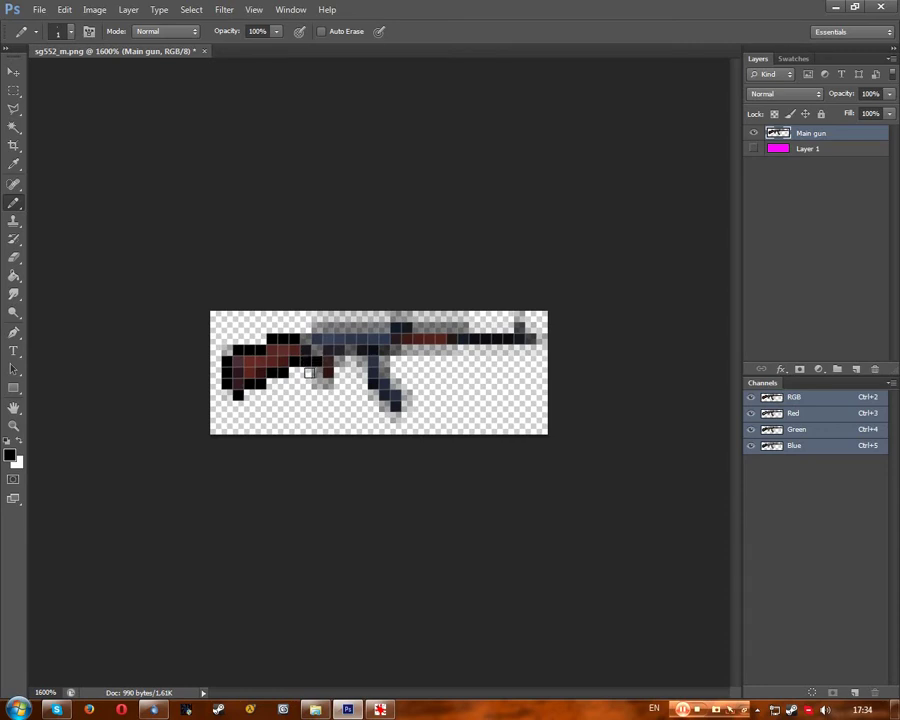
# Draw the black outline around the pistol grip and curved magazine and along the underside of the handguard and barrel.
pyautogui.moveTo(306, 372)
pyautogui.mouseDown()
pyautogui.moveTo(330, 380)
pyautogui.moveTo(348, 369)
pyautogui.mouseUp()
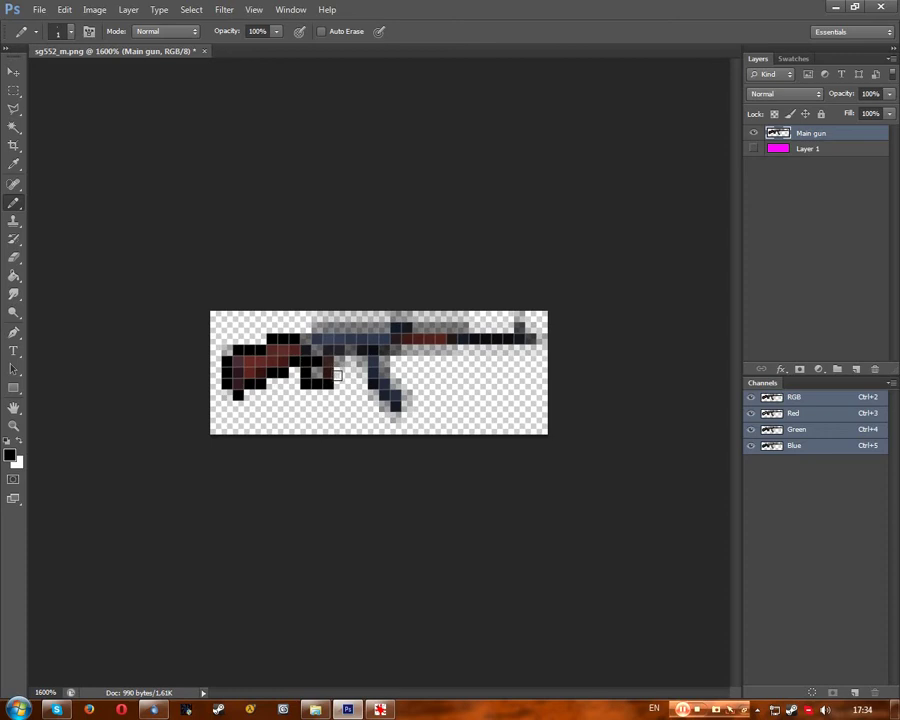
pyautogui.hotkey('ctrl', 'z')
pyautogui.moveTo(315, 370)
pyautogui.mouseDown()
pyautogui.moveTo(320, 382)
pyautogui.moveTo(333, 380)
pyautogui.mouseUp()
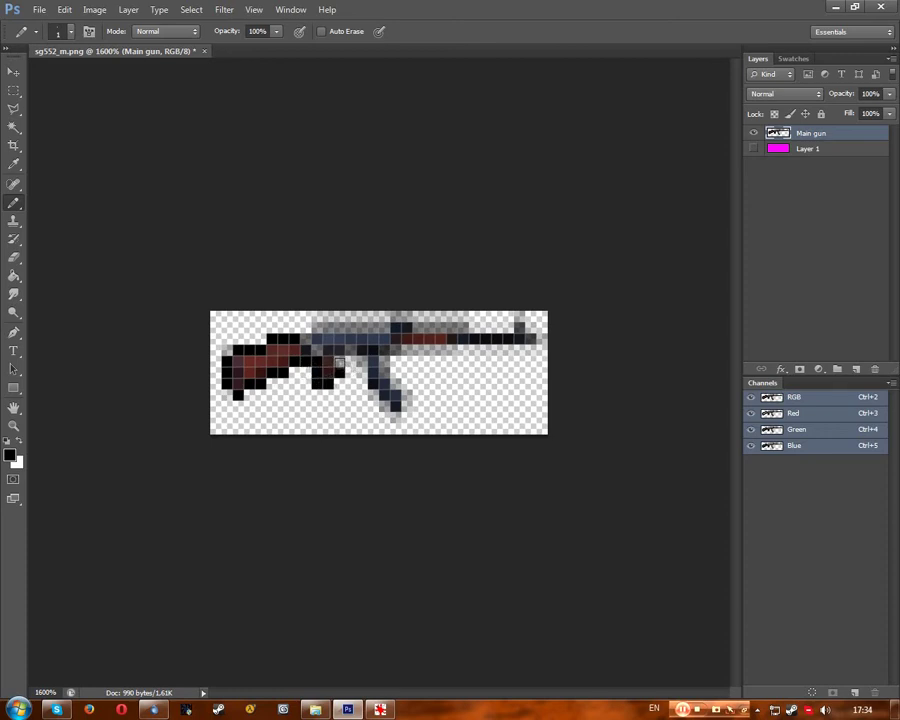
pyautogui.moveTo(341, 360)
pyautogui.mouseDown()
pyautogui.moveTo(380, 405)
pyautogui.moveTo(408, 392)
pyautogui.mouseUp()
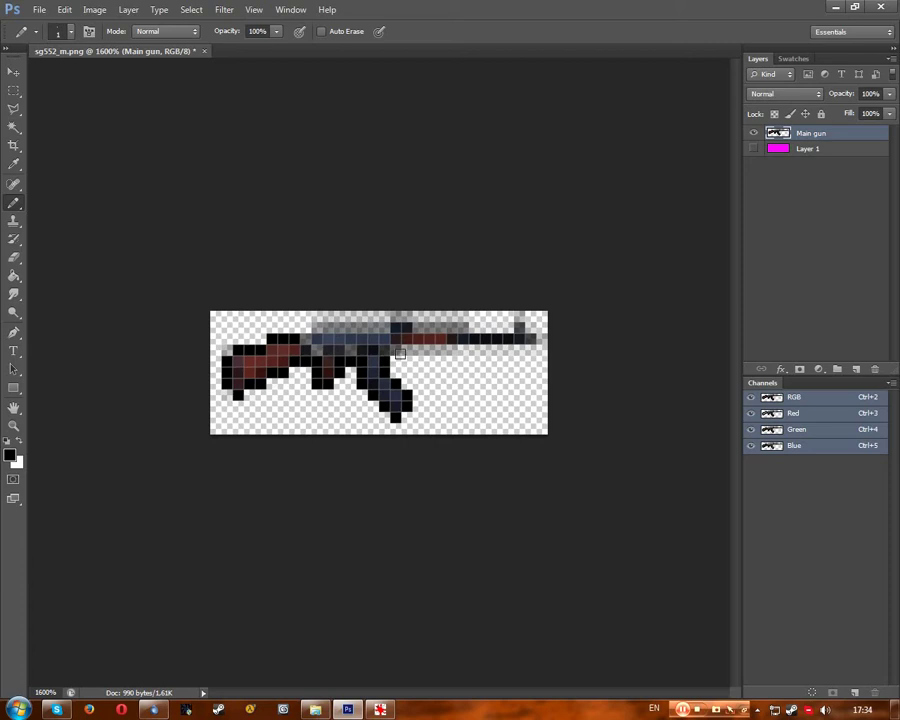
pyautogui.moveTo(396, 357)
pyautogui.mouseDown()
pyautogui.moveTo(512, 360)
pyautogui.moveTo(540, 351)
pyautogui.mouseUp()
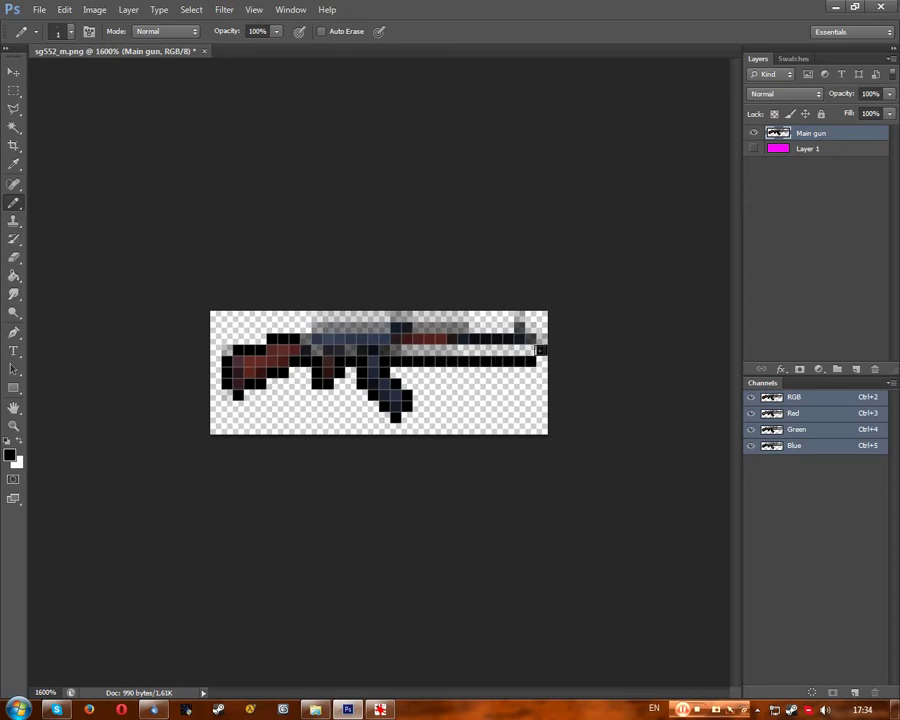
# Select the barrel section with the front sight's base and move it down one pixel.
pyautogui.click(14, 90)
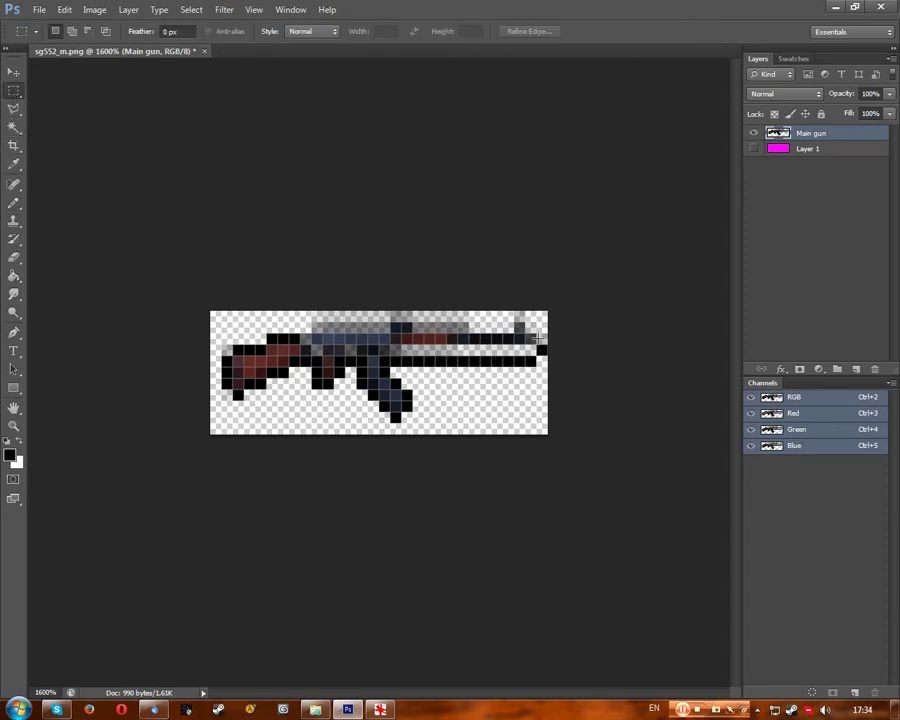
pyautogui.moveTo(534, 340); pyautogui.dragTo(487, 354)
pyautogui.click(14, 74)
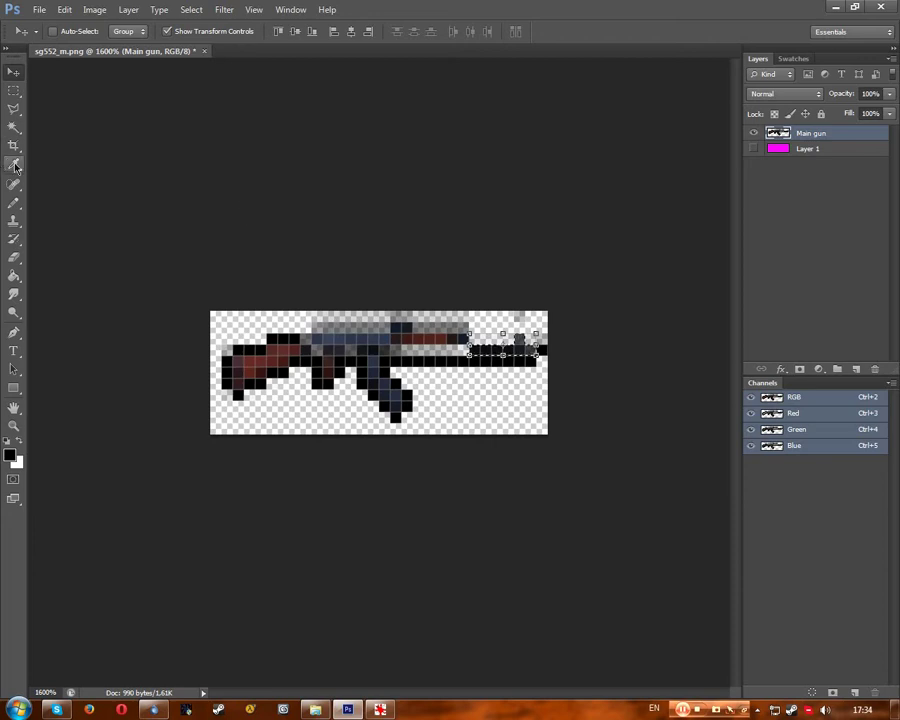
# Deselect the barrel and repaint the front sight post as solid pixels with the dark colour sampled from the gun.
pyautogui.press('i')
pyautogui.click(518, 337)
pyautogui.press('b')
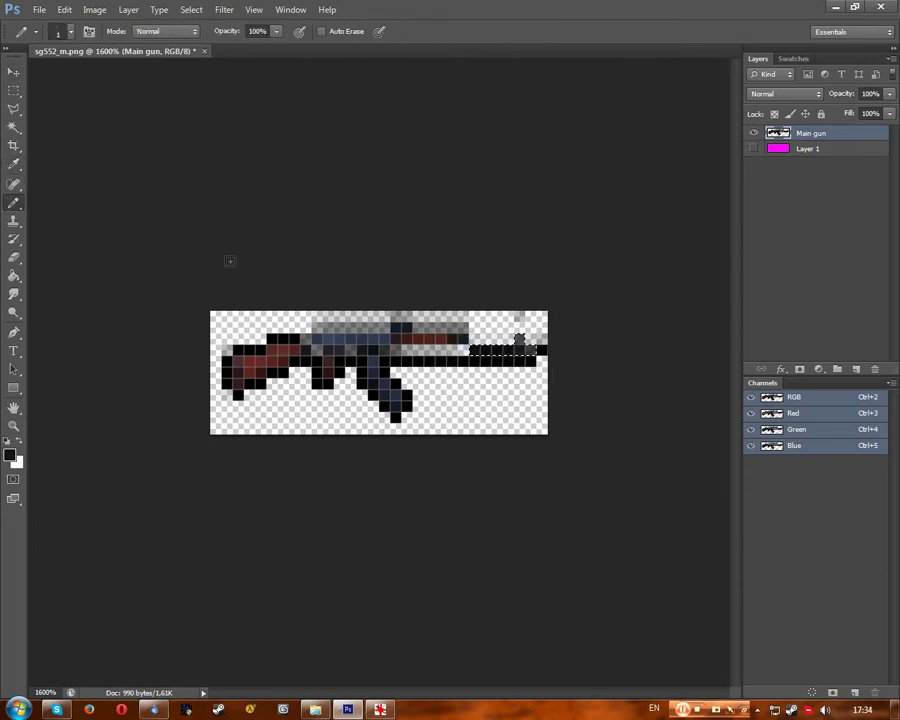
pyautogui.press('m')
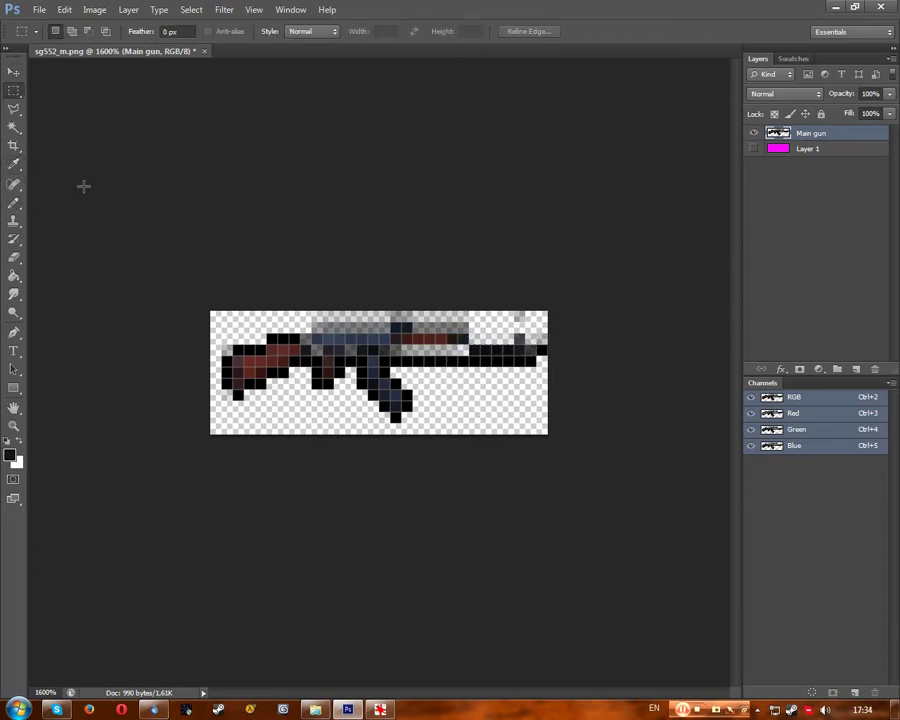
pyautogui.click(13, 205)
pyautogui.moveTo(521, 328); pyautogui.dragTo(520, 338)
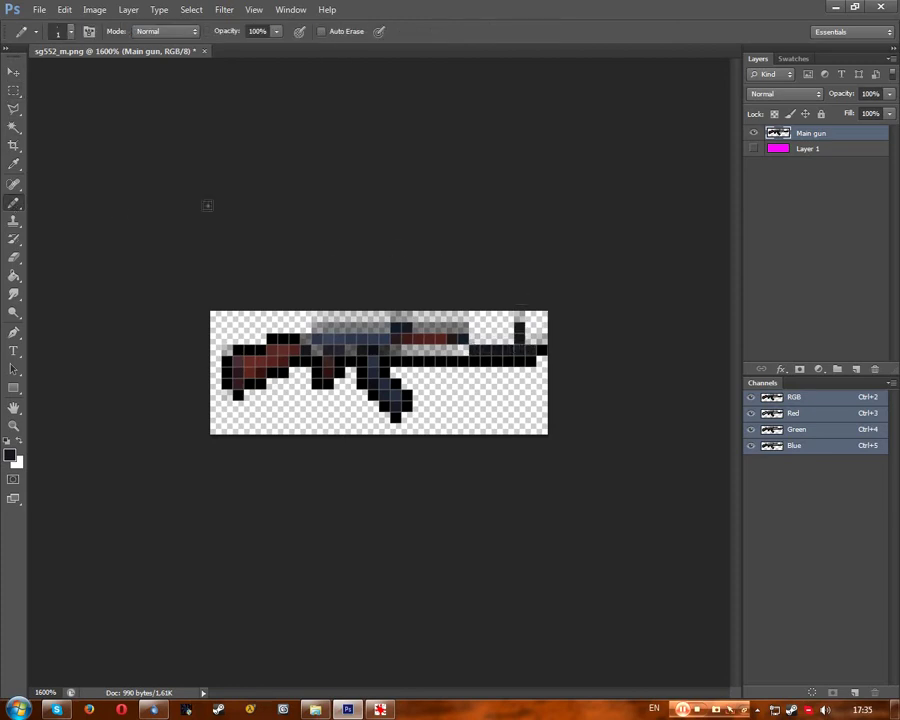
# Extend the red handguard one pixel row lower using reds sampled from the row above.
pyautogui.click(14, 165)
pyautogui.click(440, 335)
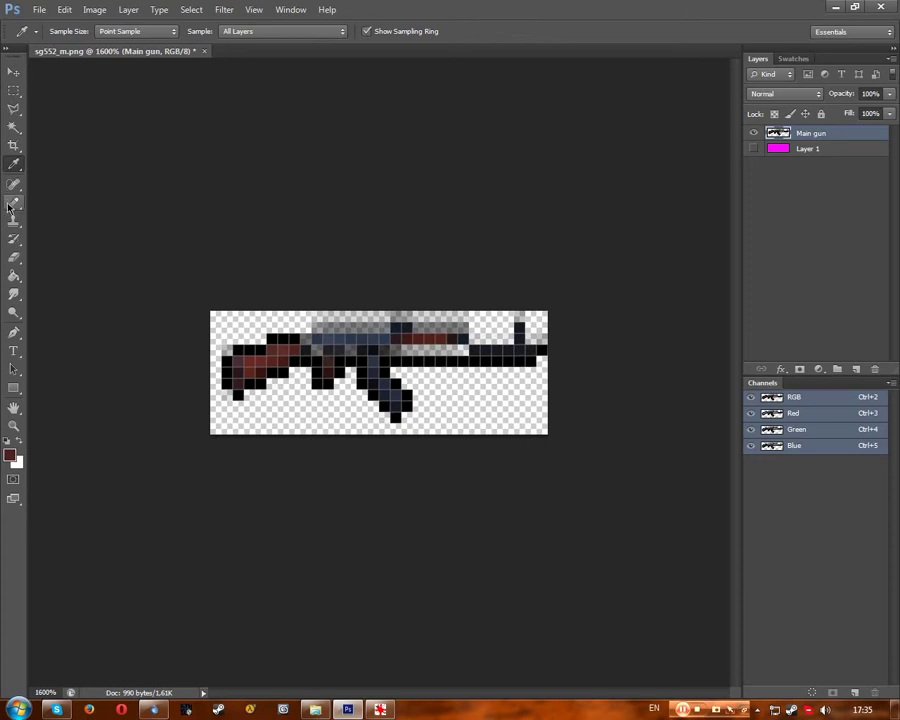
pyautogui.press('b')
pyautogui.moveTo(437, 347); pyautogui.dragTo(415, 349)
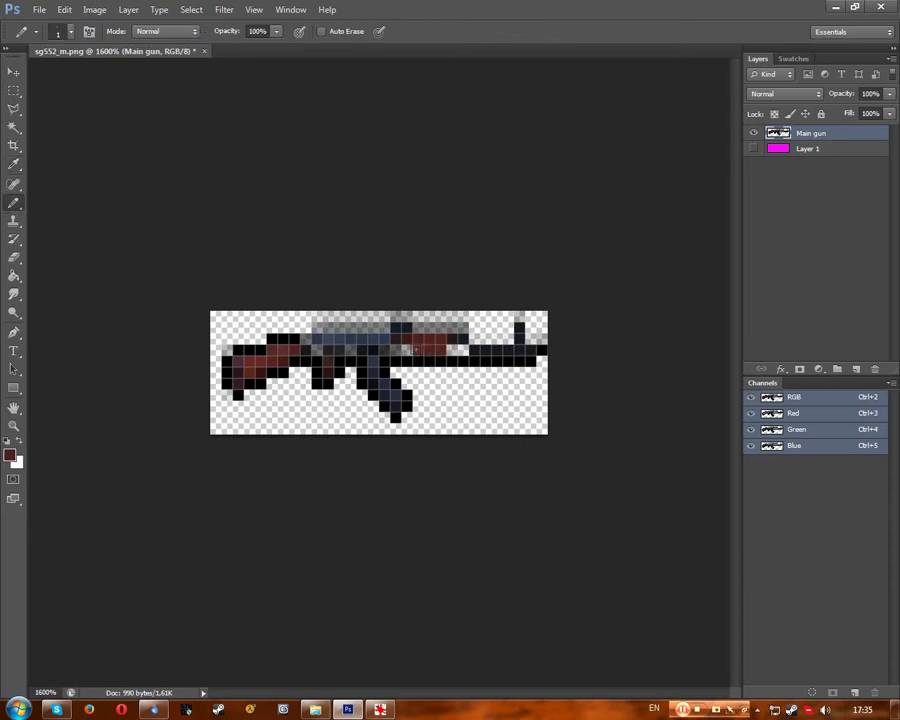
pyautogui.click(14, 165)
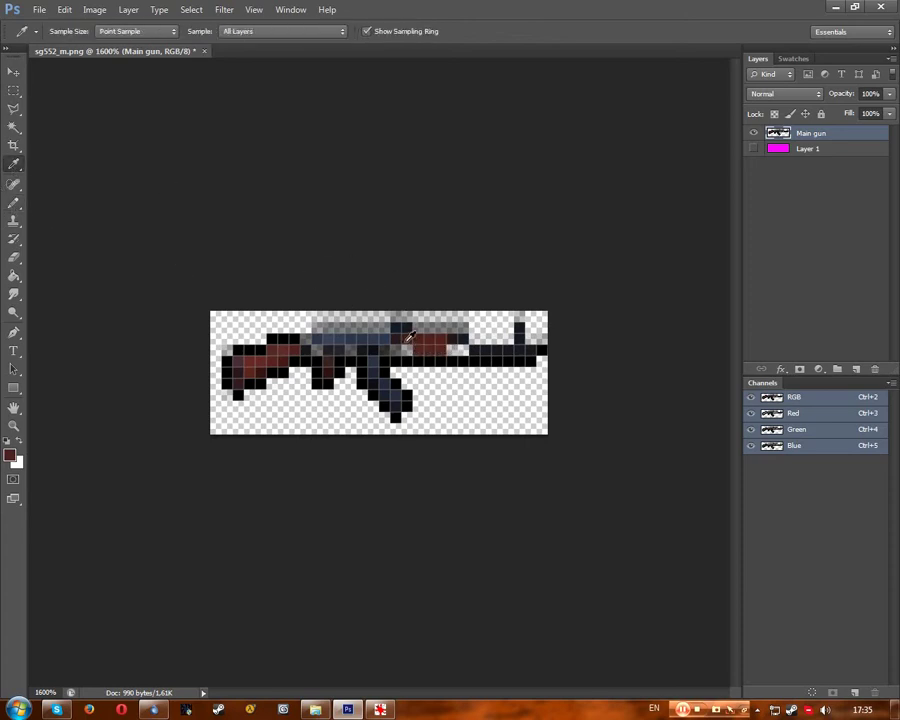
pyautogui.press('b')
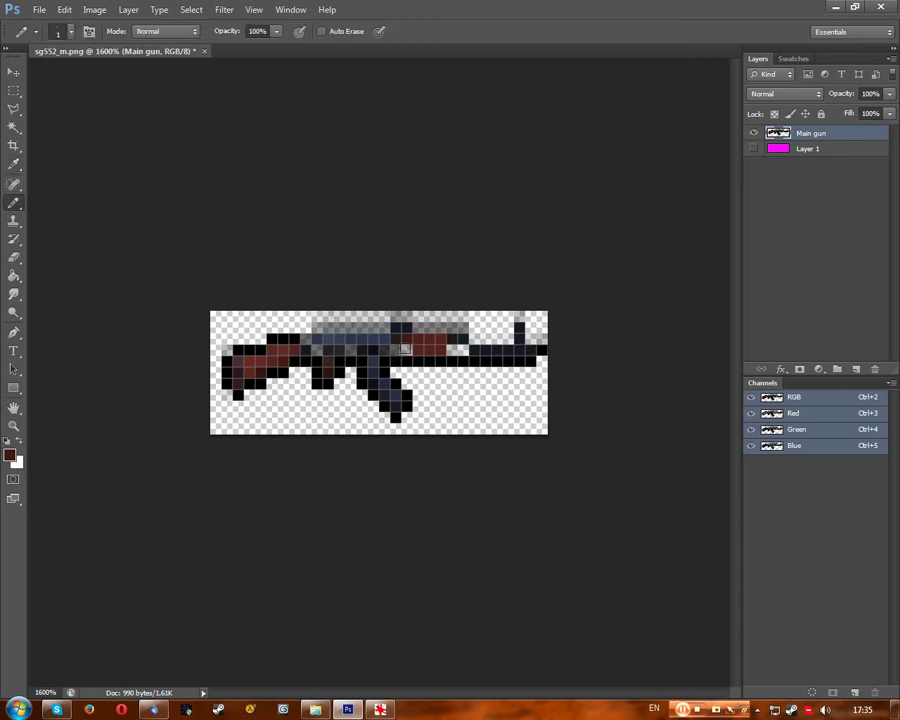
# Fill the gap between the handguard's lower row and the barrel with dark colours sampled from the adjacent pixels.
pyautogui.press('i')
pyautogui.click(458, 342)
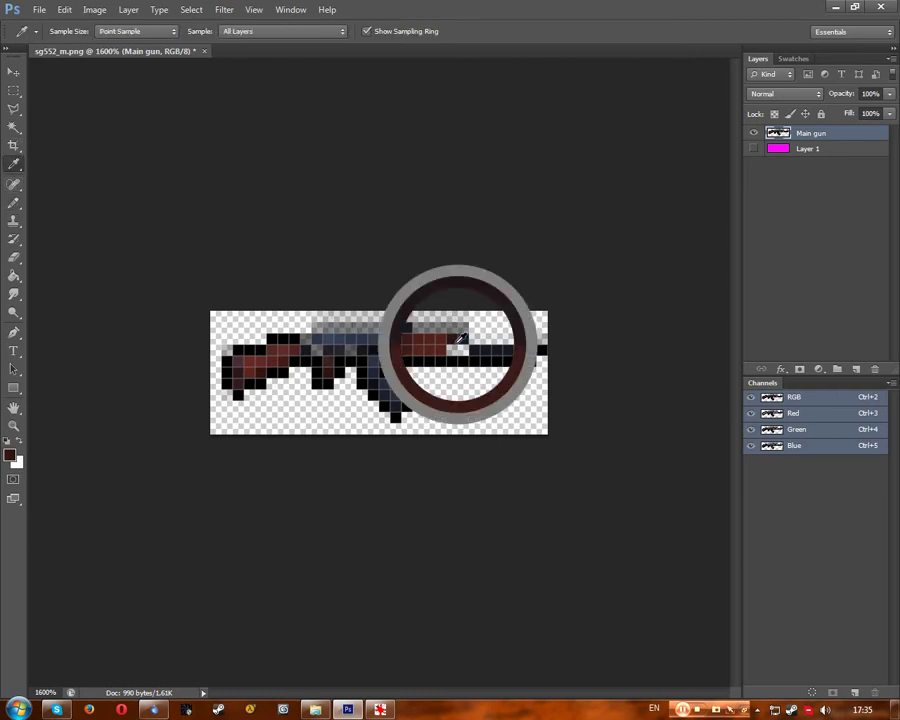
pyautogui.press('b')
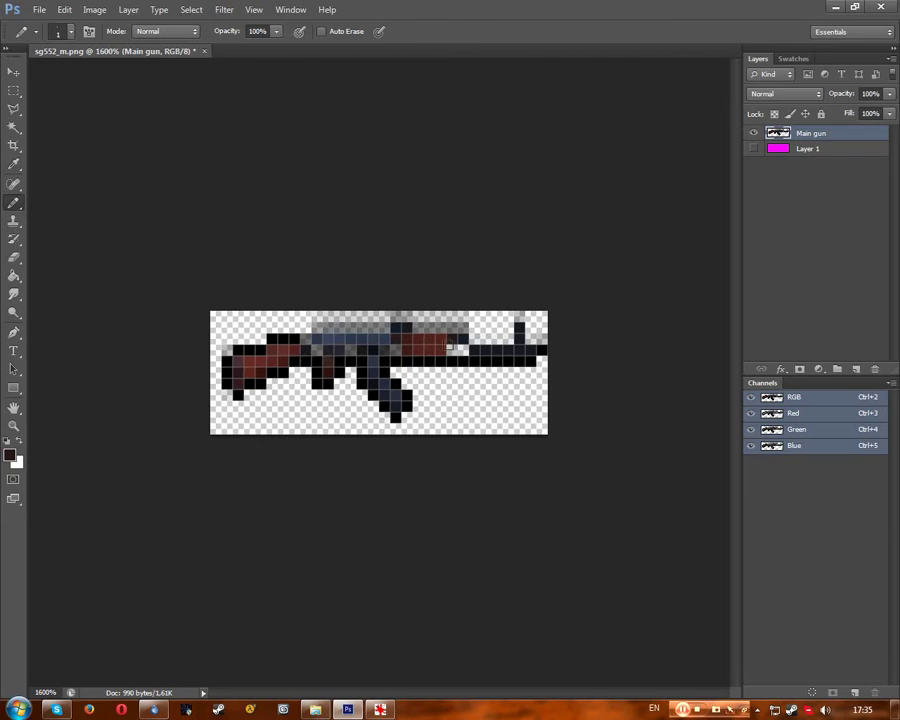
pyautogui.press('i')
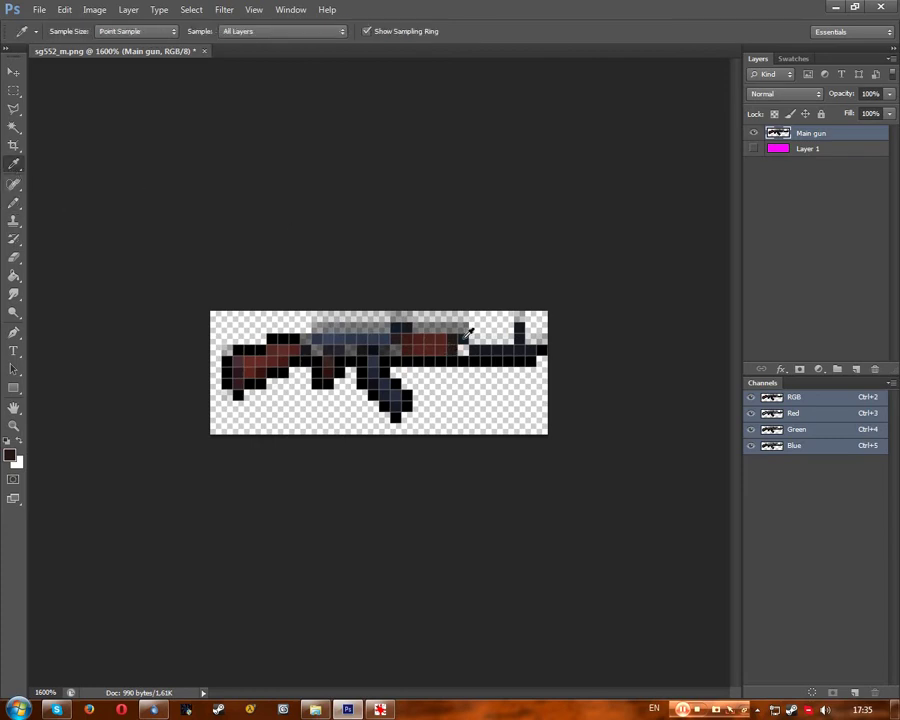
pyautogui.click(12, 205)
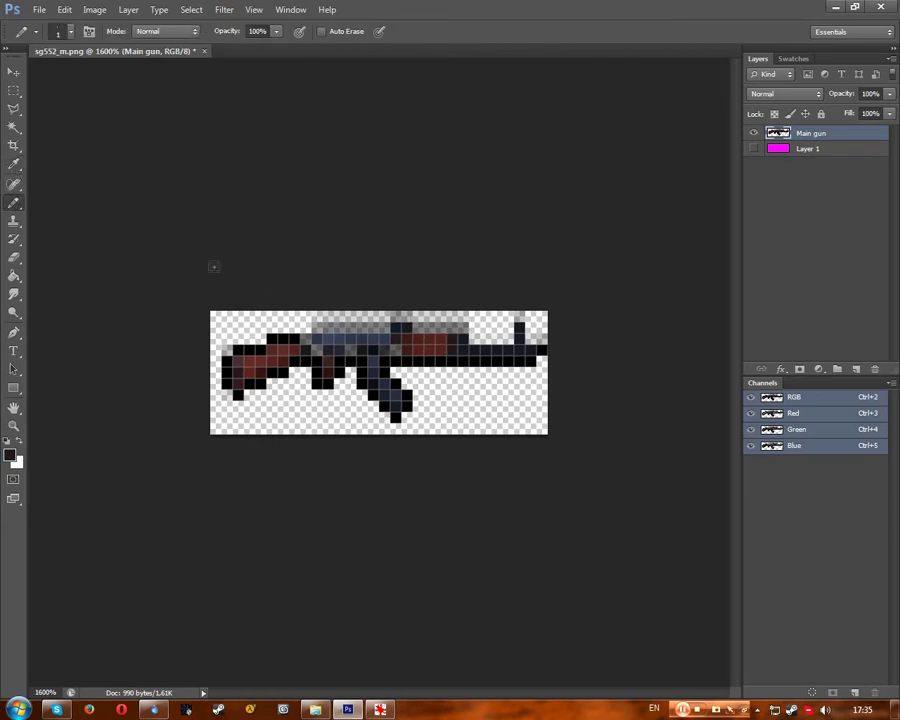
# Draw the black outline along the top of the front sight, barrel, handguard, rear sight and receiver with sampled black.
pyautogui.click(13, 162)
pyautogui.click(463, 352)
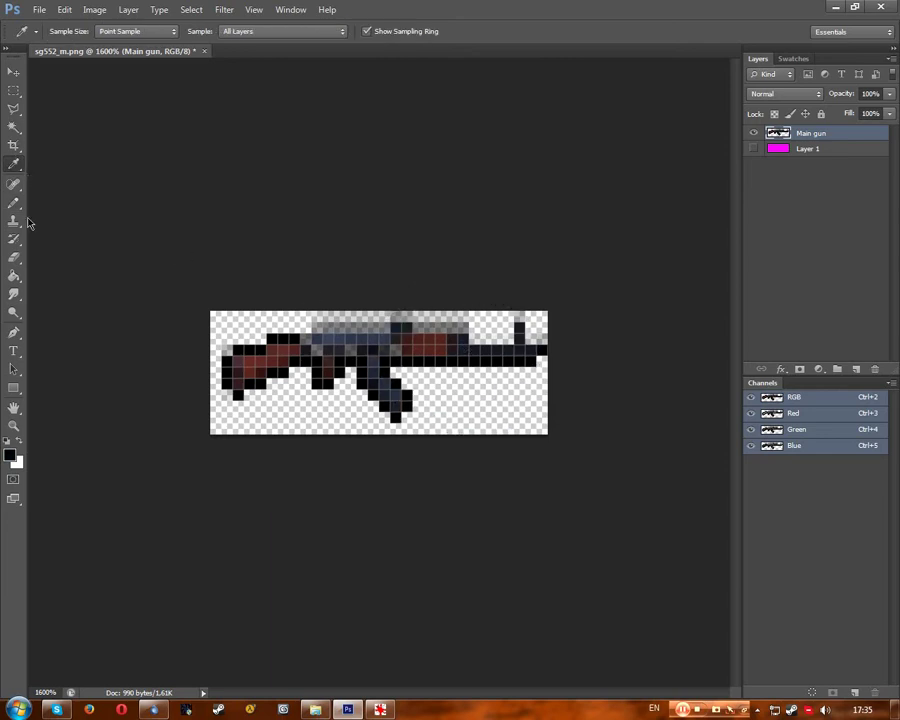
pyautogui.click(13, 203)
pyautogui.moveTo(530, 325)
pyautogui.mouseDown()
pyautogui.moveTo(520, 318)
pyautogui.moveTo(502, 335)
pyautogui.moveTo(473, 335)
pyautogui.moveTo(384, 316)
pyautogui.mouseUp()
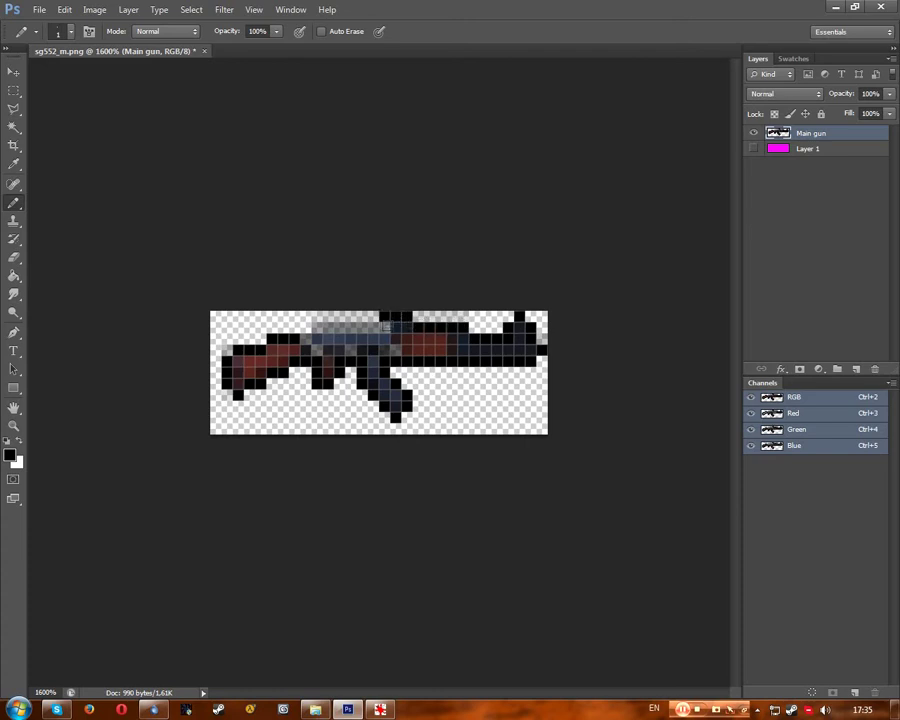
pyautogui.hotkey('ctrl', 'z')
pyautogui.moveTo(407, 316); pyautogui.dragTo(316, 327)
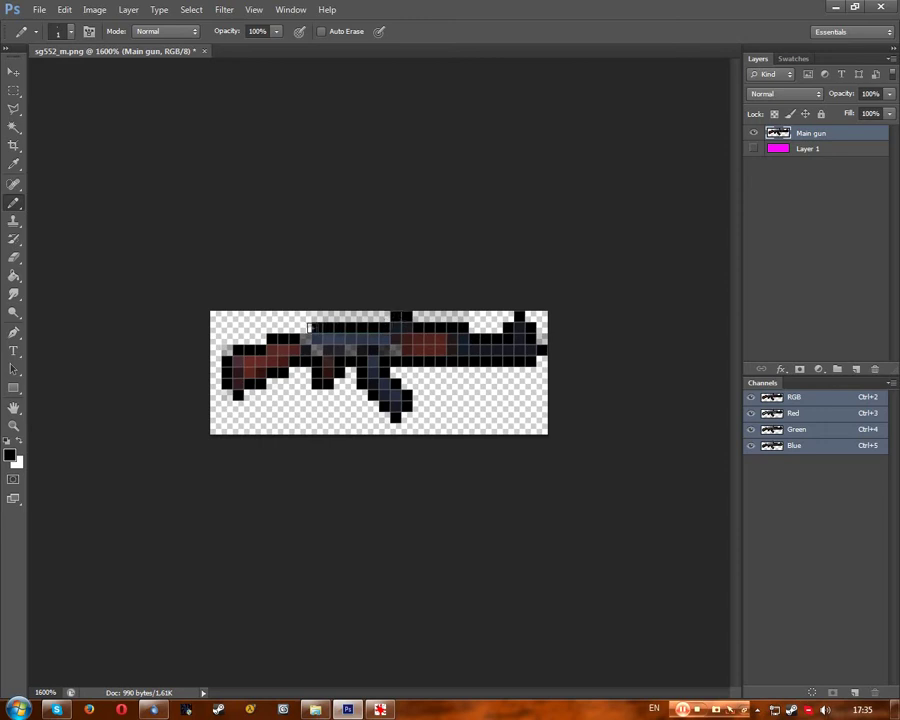
# Fill the lower row of the receiver with blue sampled from the row above.
pyautogui.press('i')
pyautogui.click(329, 343)
pyautogui.click(14, 202)
pyautogui.moveTo(383, 349); pyautogui.dragTo(330, 347)
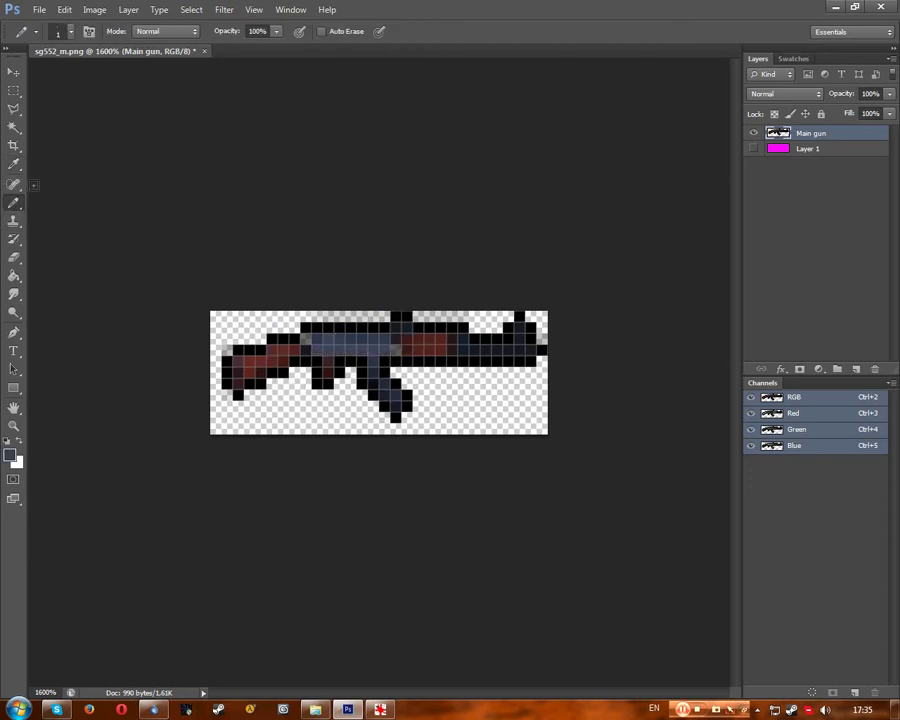
# Replace the leftover grey pixels at both ends of the receiver with sampled dark tones and retouch the pistol grip.
pyautogui.press('i')
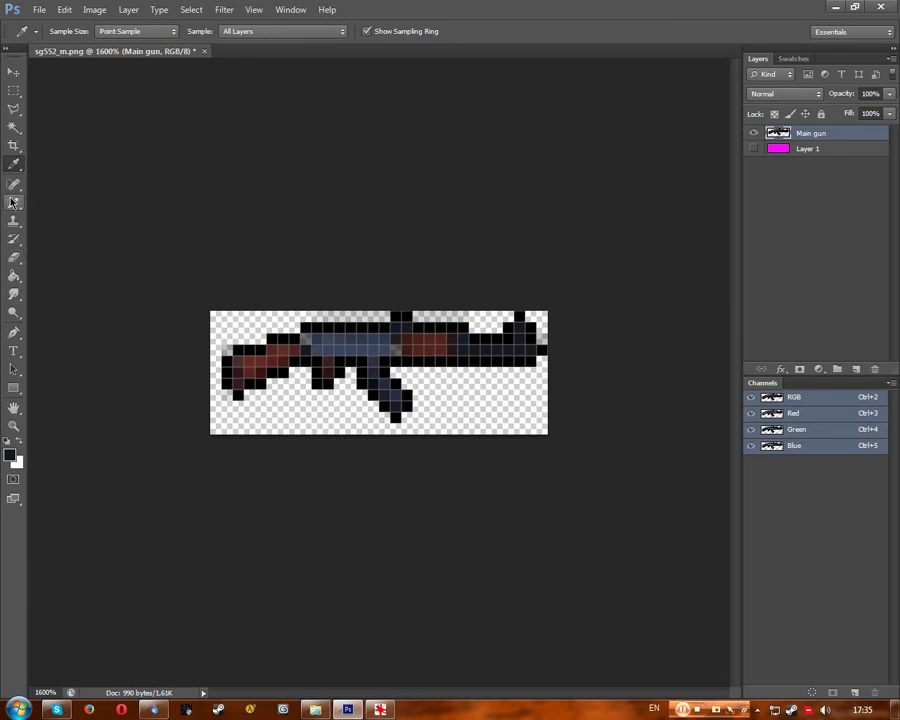
pyautogui.click(12, 202)
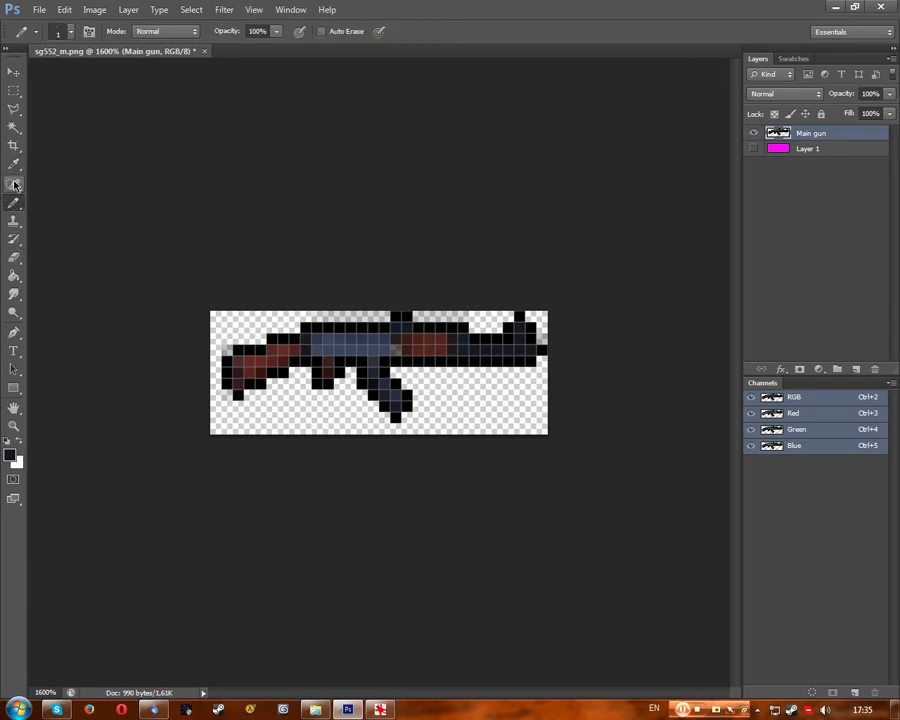
pyautogui.press('i')
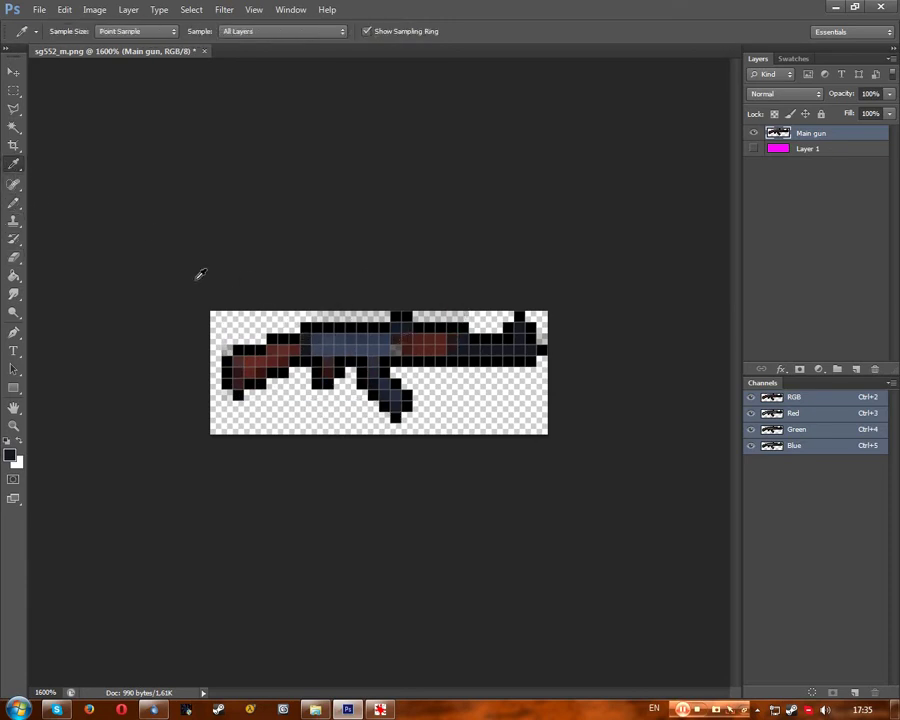
pyautogui.click(12, 202)
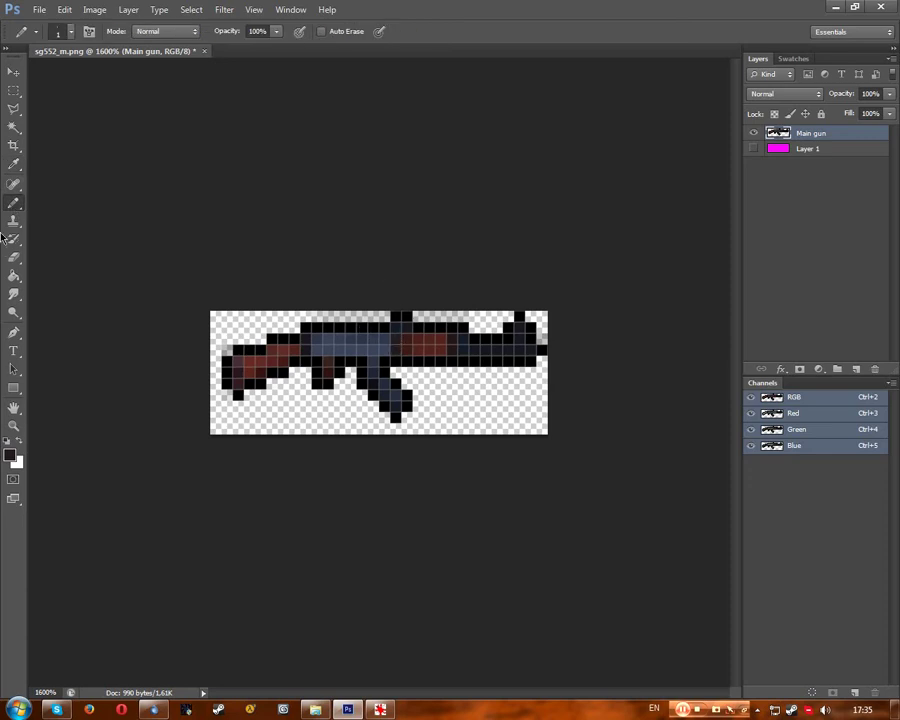
pyautogui.click(13, 164)
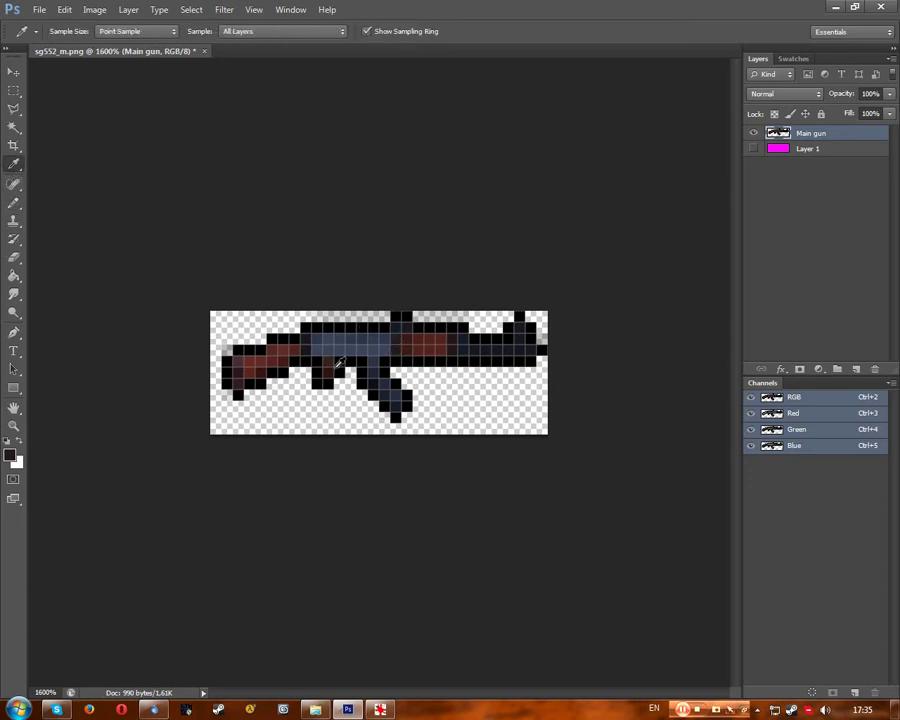
pyautogui.click(12, 202)
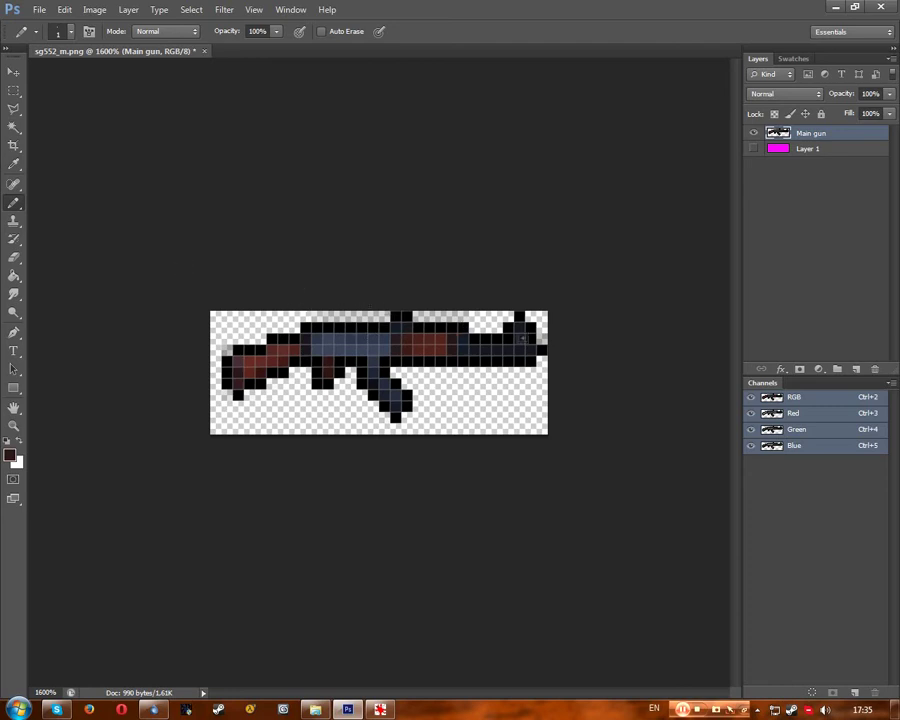
# Examine the outlined rifle at small zoom levels and enlarged to 3200%.
pyautogui.hotkey('ctrl', '-')
pyautogui.hotkey('ctrl', '-')
pyautogui.hotkey('ctrl', '-')
pyautogui.hotkey('ctrl', '-')
pyautogui.hotkey('ctrl', '-')
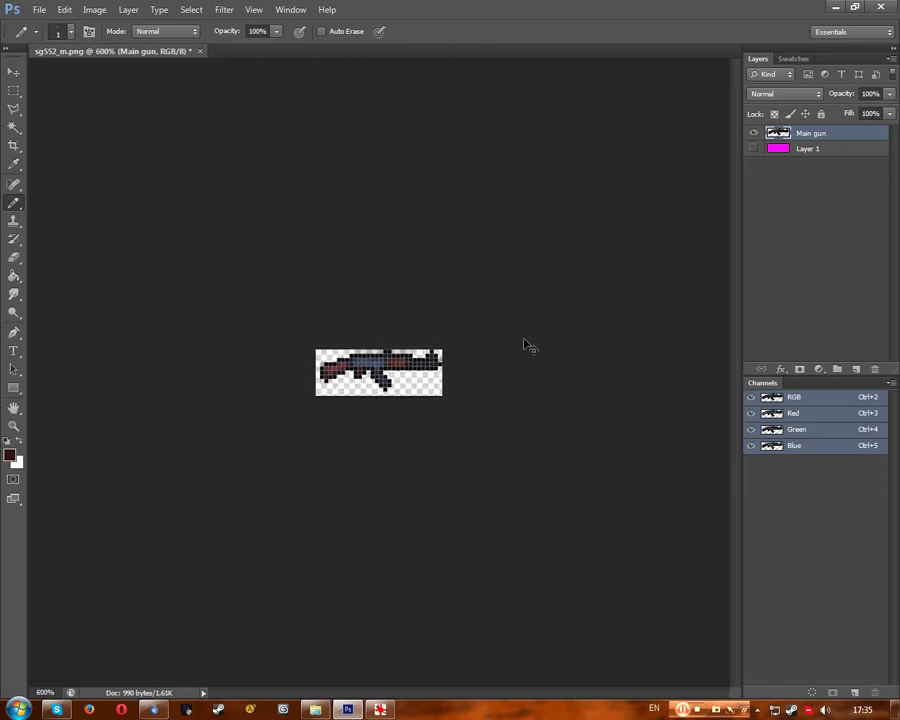
pyautogui.hotkey('ctrl', '-')
pyautogui.hotkey('ctrl', '-')
pyautogui.hotkey('ctrl', '+')
pyautogui.hotkey('ctrl', '+')
pyautogui.hotkey('ctrl', '+')
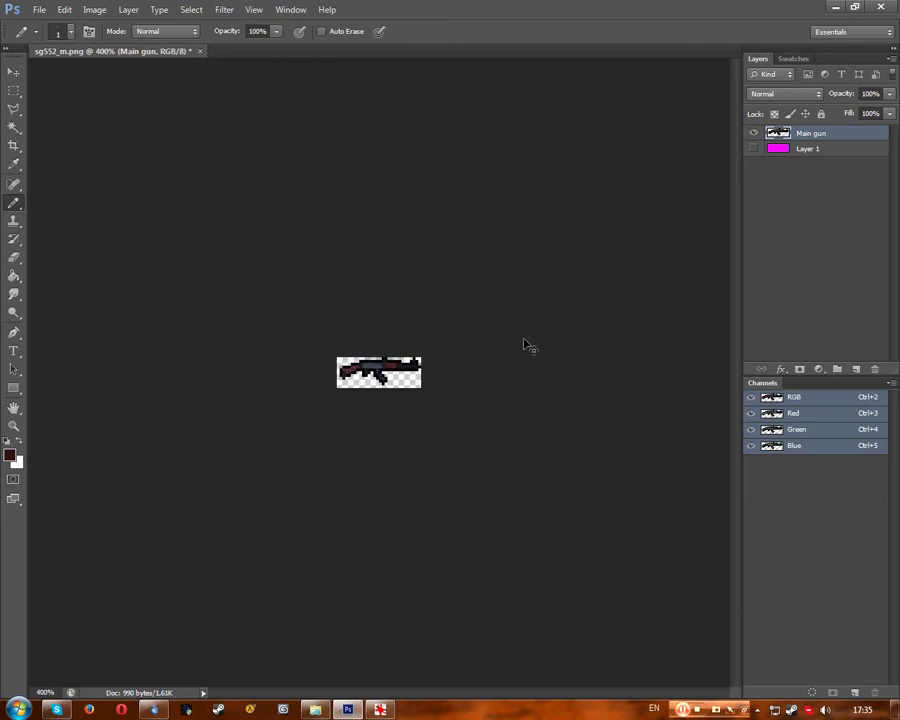
pyautogui.hotkey('ctrl', '+')
pyautogui.hotkey('ctrl', '+')
pyautogui.hotkey('ctrl', '+')
pyautogui.hotkey('ctrl', '+')
pyautogui.hotkey('ctrl', '+')
pyautogui.hotkey('ctrl', '+')
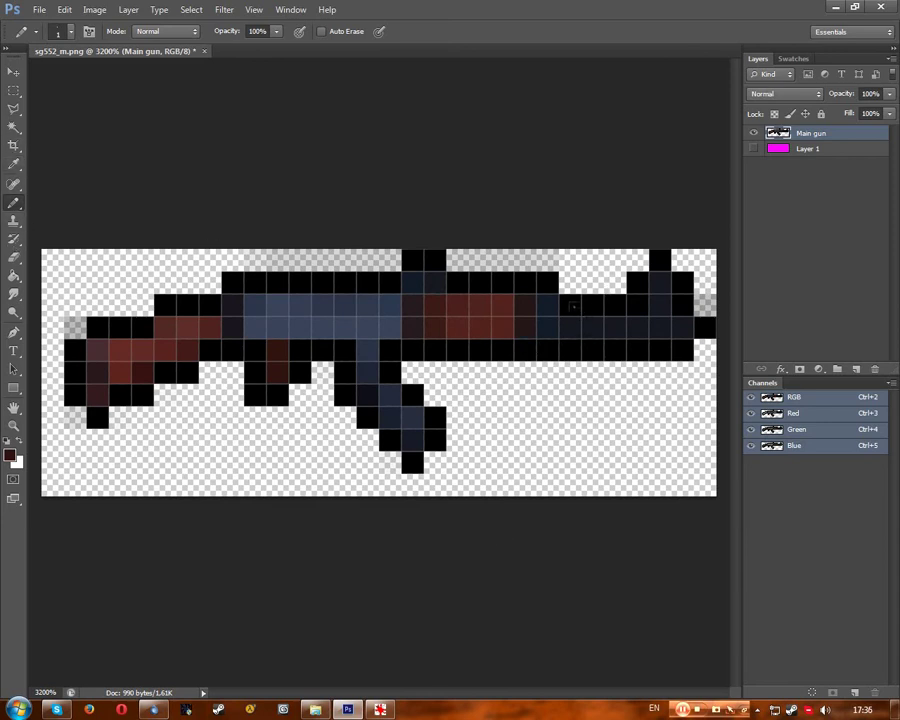
# Paint the barrel and the inside of the front sight solid black with sampled black.
pyautogui.click(15, 163)
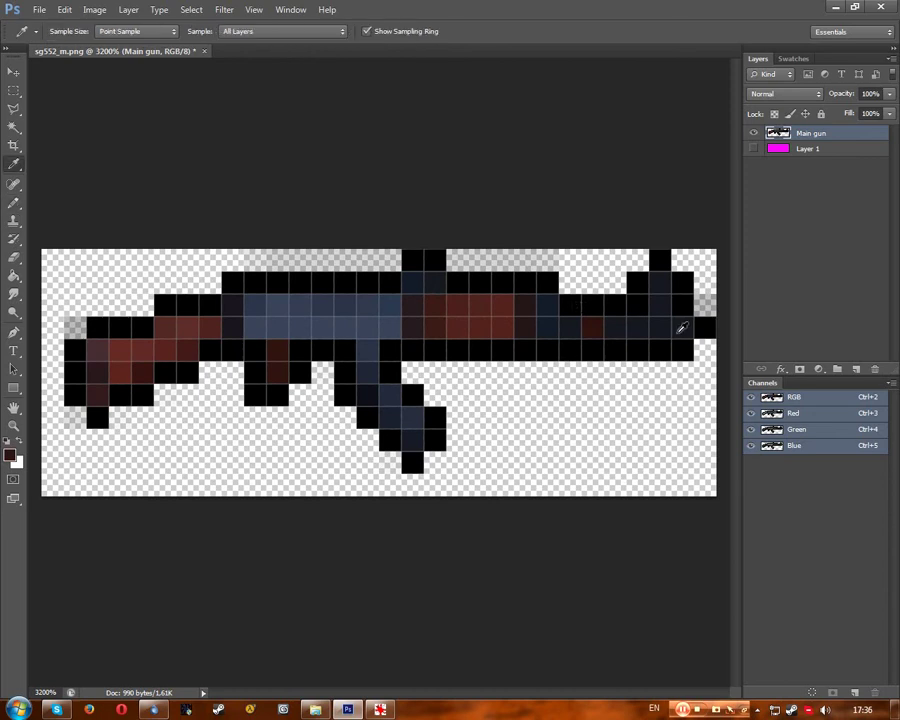
pyautogui.click(598, 302)
pyautogui.press('b')
pyautogui.moveTo(591, 310)
pyautogui.mouseDown()
pyautogui.moveTo(676, 309)
pyautogui.moveTo(636, 253)
pyautogui.moveTo(638, 300)
pyautogui.moveTo(613, 281)
pyautogui.mouseUp()
# Erase the outline pixels above and below the barrel and trim the front sight to a one-pixel-wide post.
pyautogui.press('e')
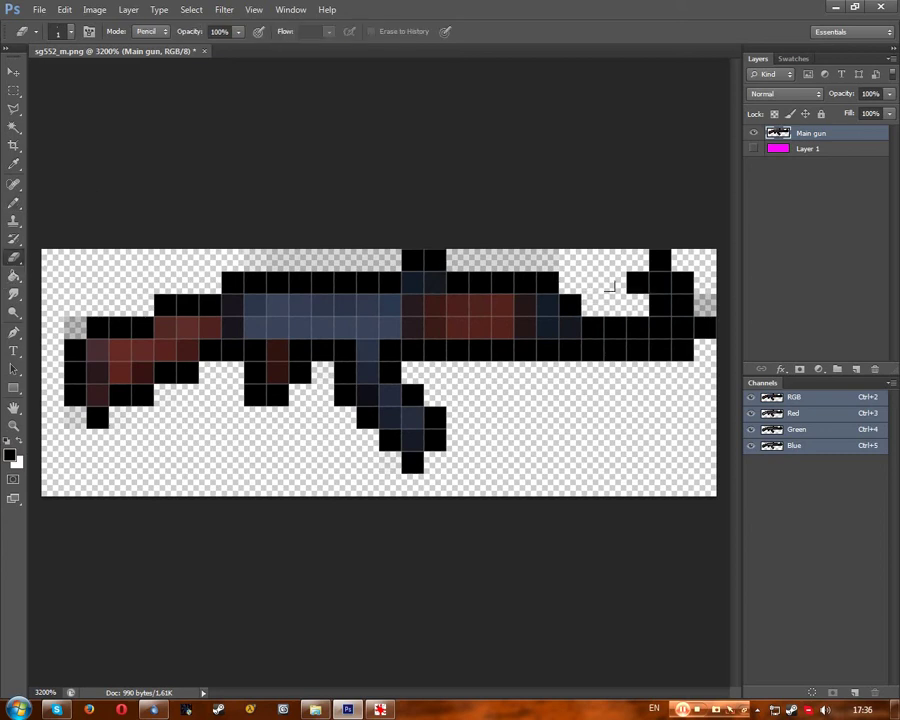
pyautogui.click(659, 260)
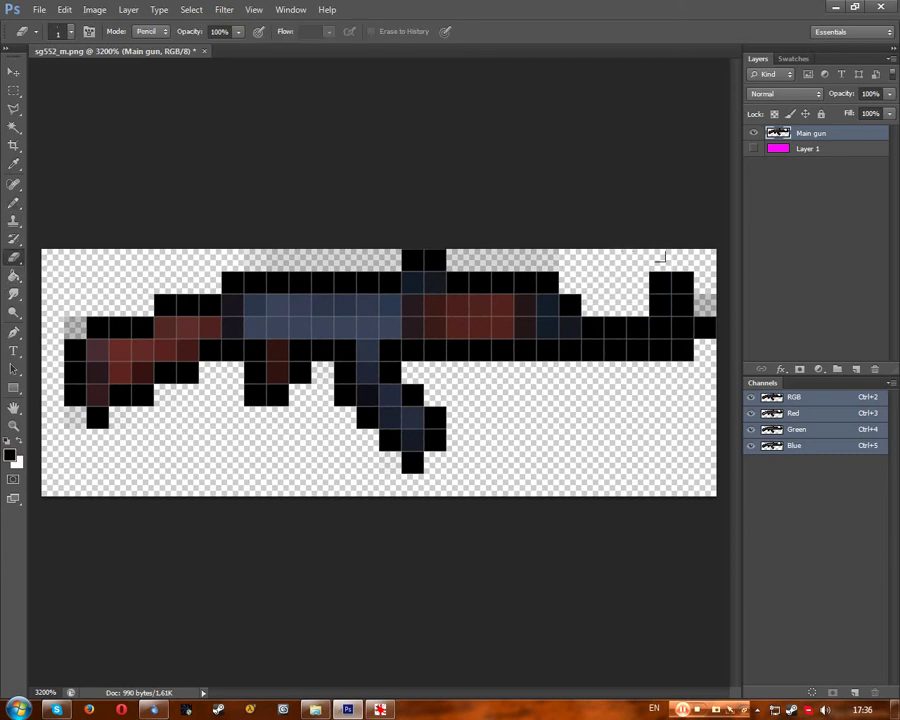
pyautogui.moveTo(682, 349); pyautogui.dragTo(569, 348)
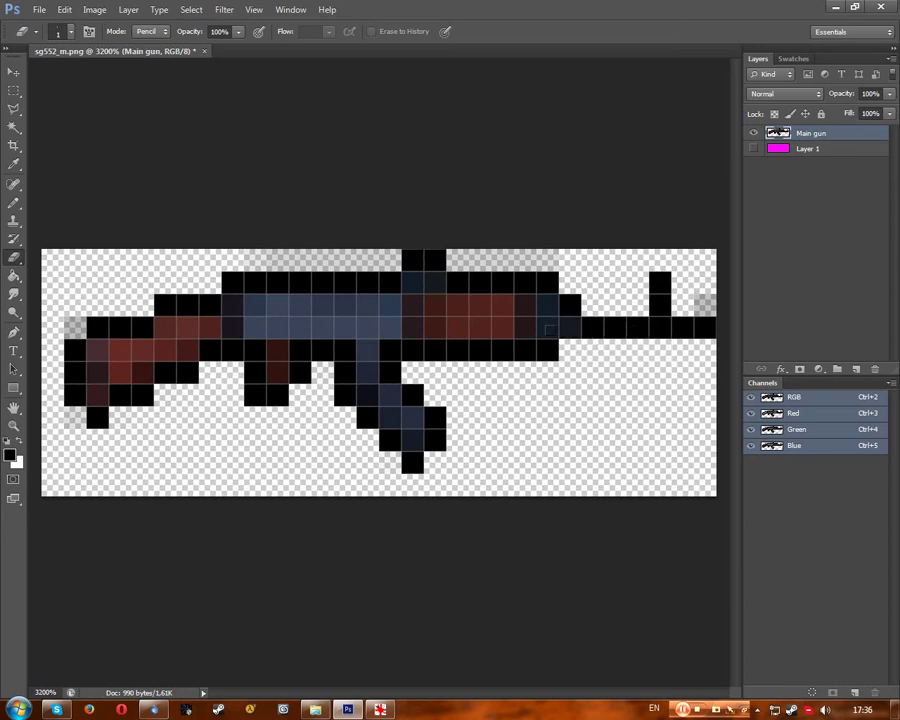
# Paint black pixels at the handguard's front end, including its lower corner, and across the base of the rear sight.
pyautogui.click(12, 185)
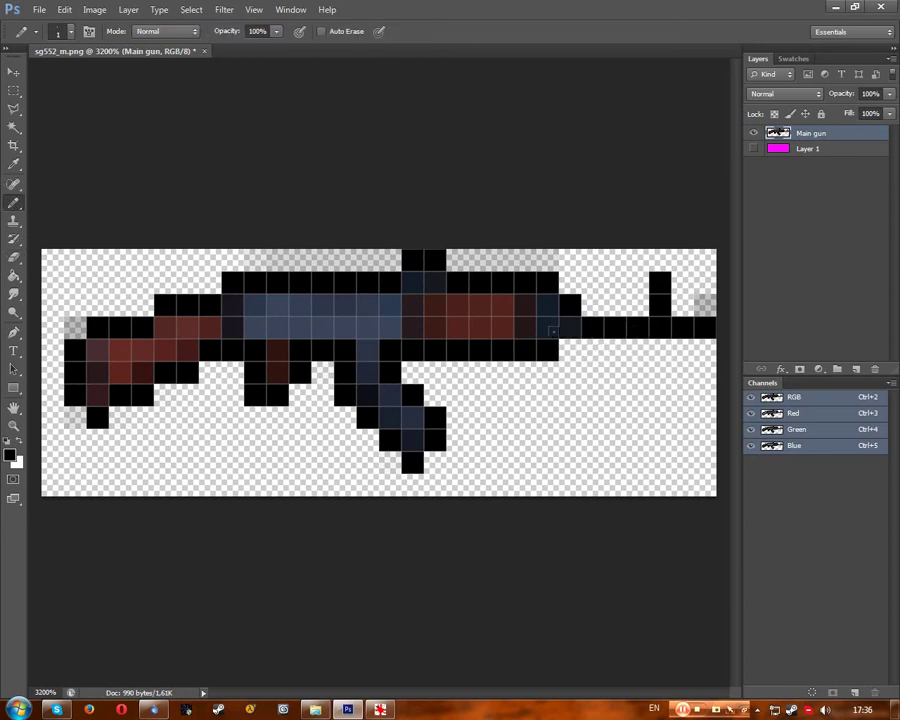
pyautogui.click(570, 349)
pyautogui.scroll(-5, 593, 266)
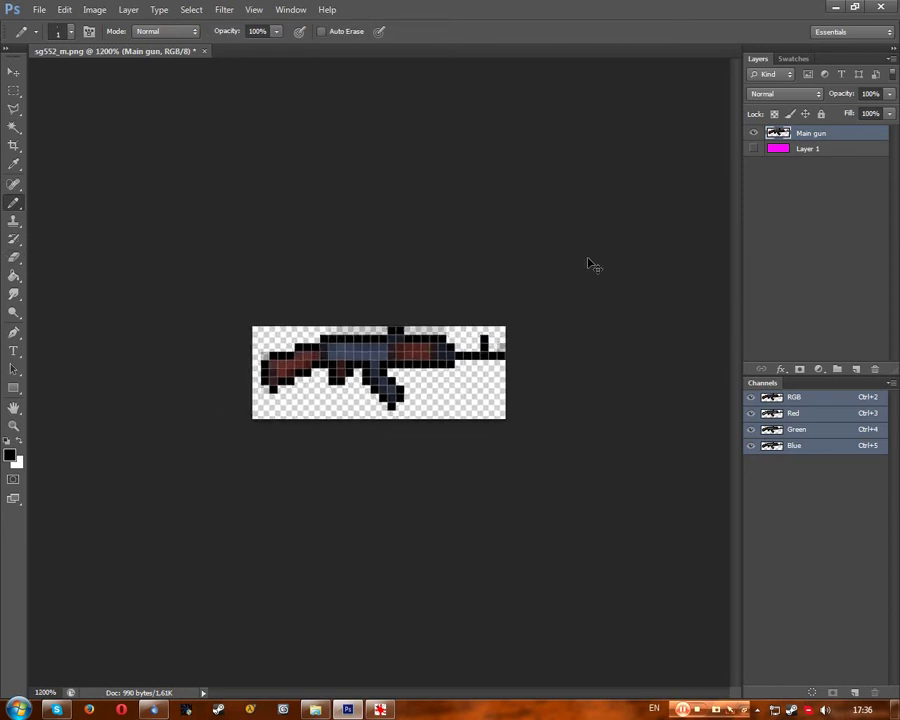
pyautogui.scroll(-2, 593, 266)
pyautogui.scroll(3, 593, 266)
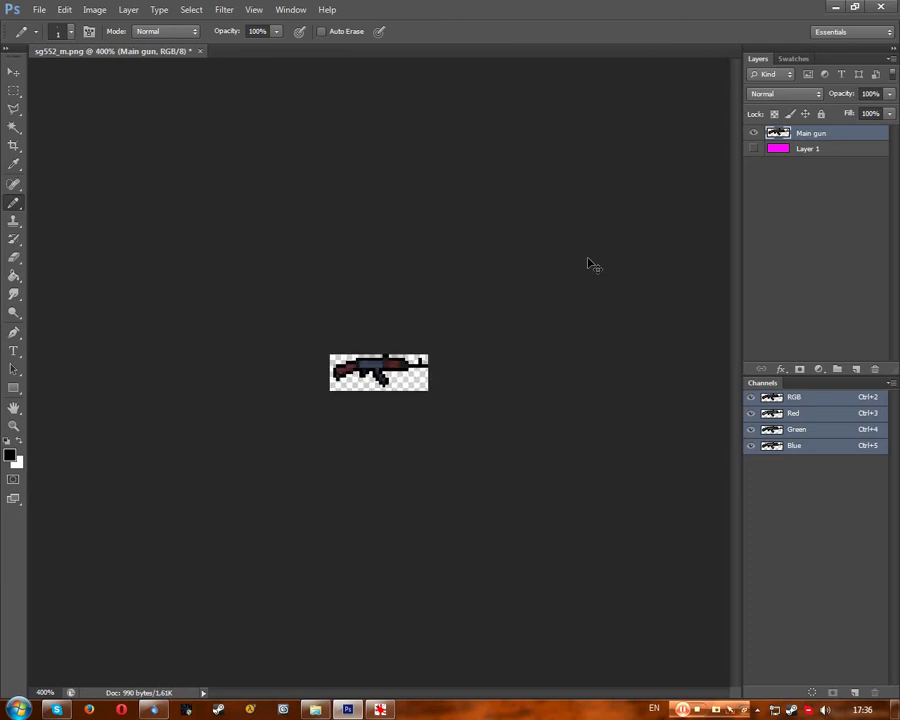
pyautogui.scroll(5, 593, 266)
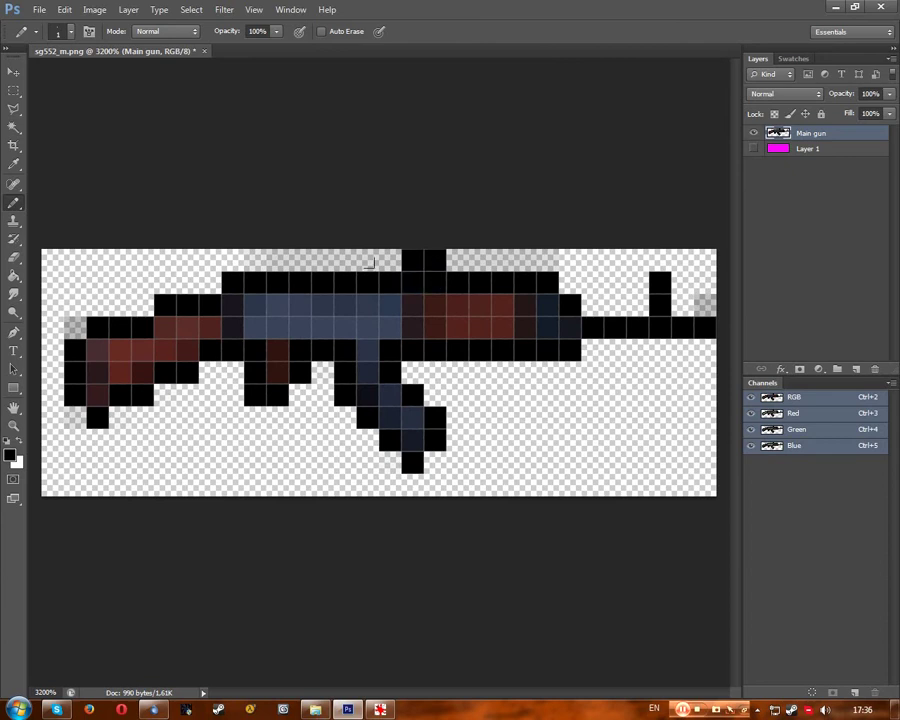
# Erase the two black rear sight pixels protruding above the top outline.
pyautogui.press('e')
pyautogui.click(411, 259)
pyautogui.click(434, 240)
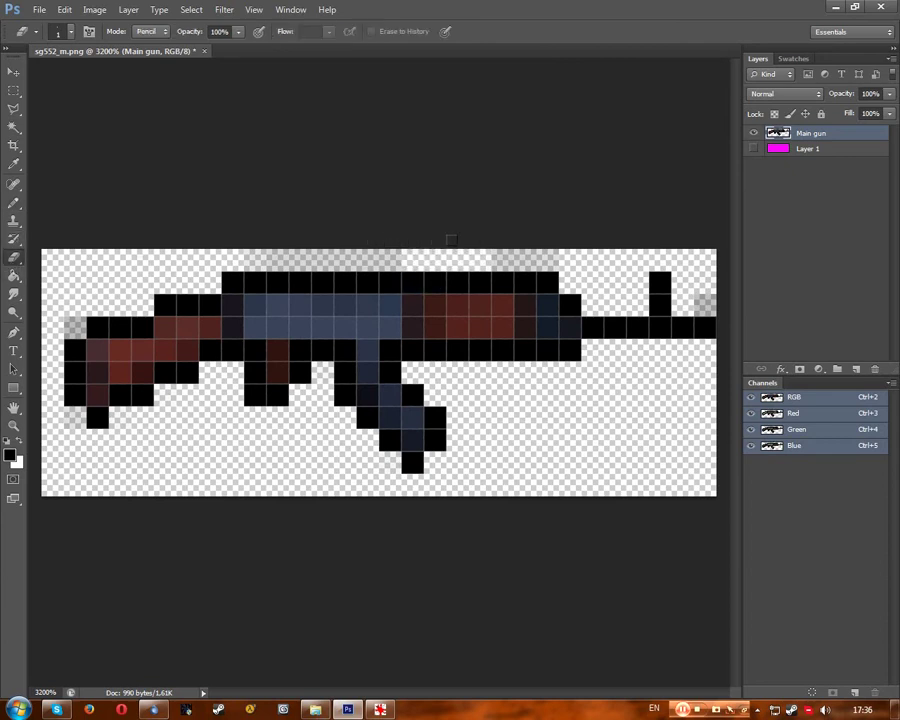
pyautogui.scroll(-9, 470, 263)
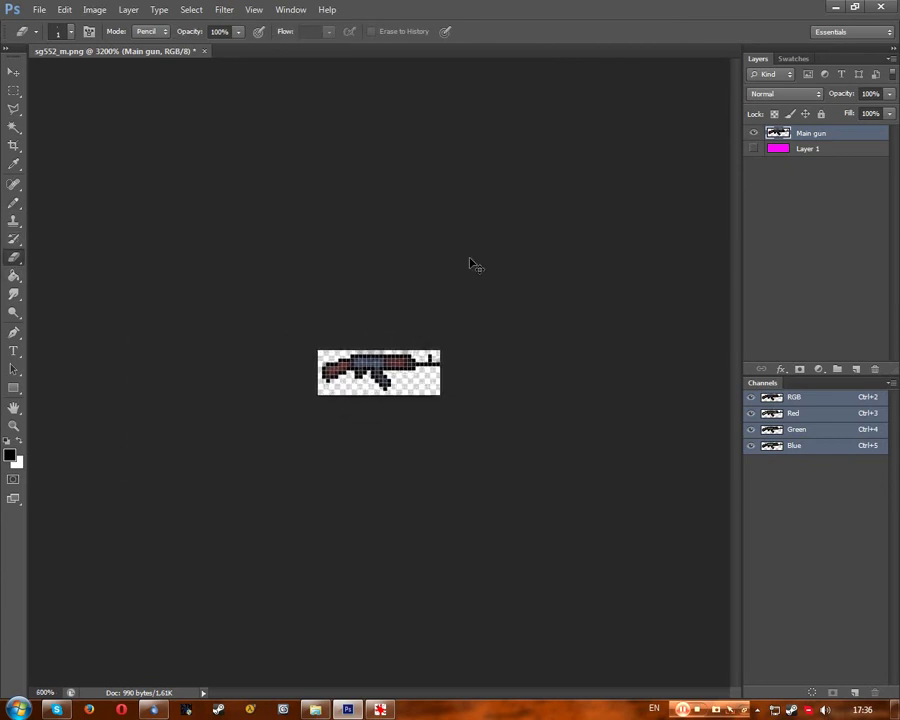
pyautogui.scroll(-1, 470, 263)
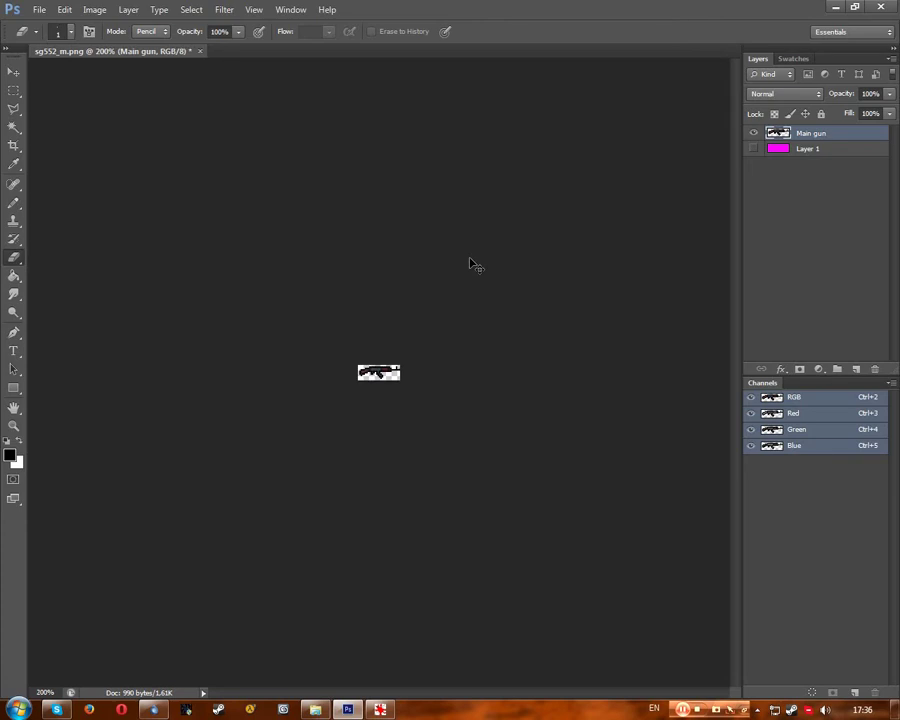
pyautogui.scroll(7, 470, 263)
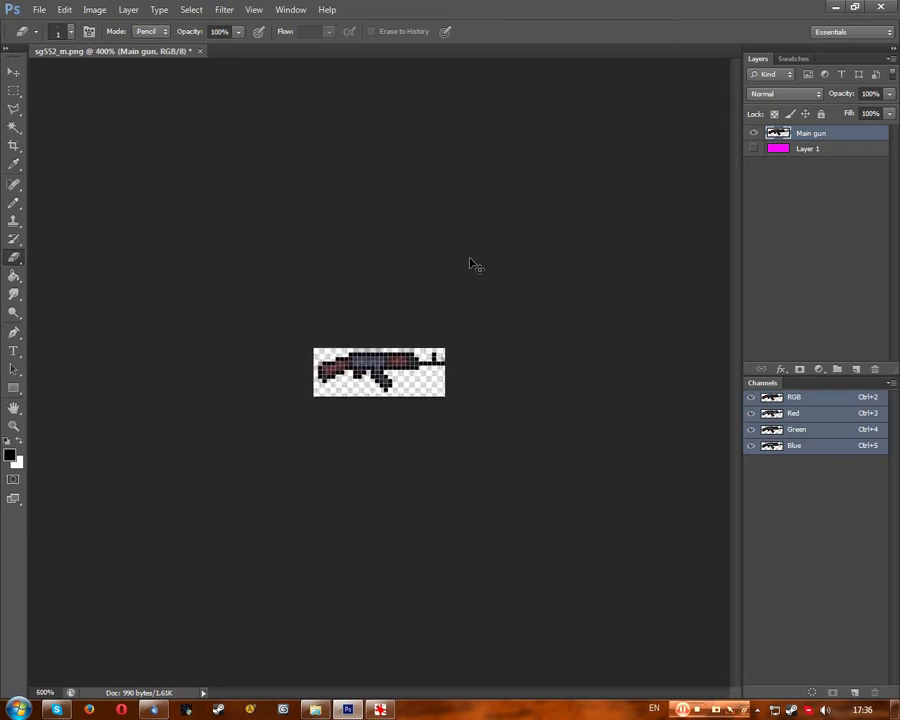
pyautogui.scroll(3, 471, 264)
# Blacken the two lower pixels at the handguard's front end and erase the two outline pixels beneath them.
pyautogui.click(14, 202)
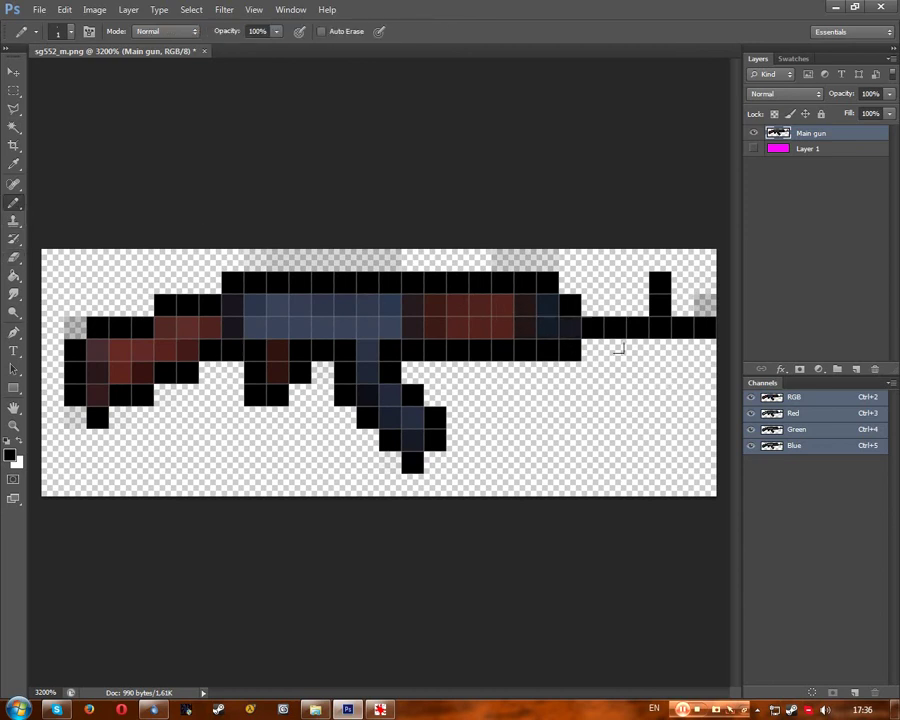
pyautogui.press('e')
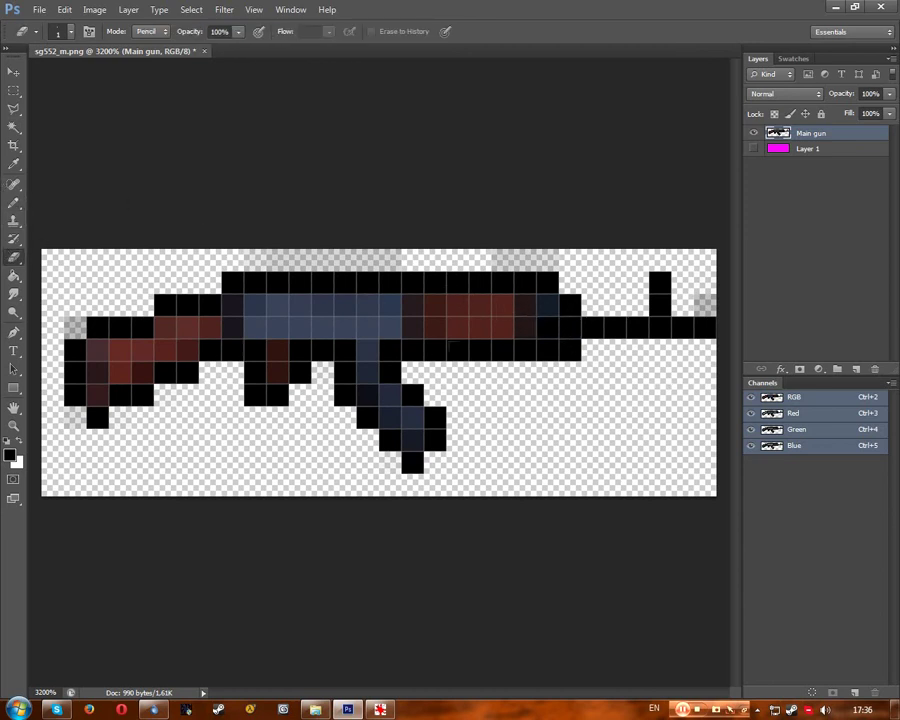
pyautogui.scroll(-6, 542, 358)
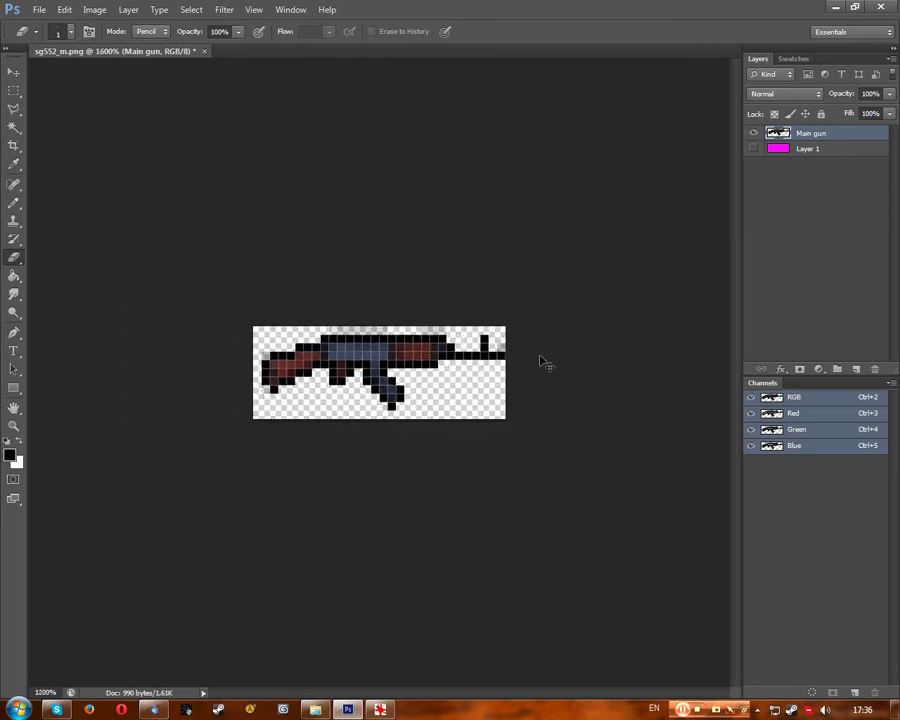
pyautogui.scroll(-4, 542, 362)
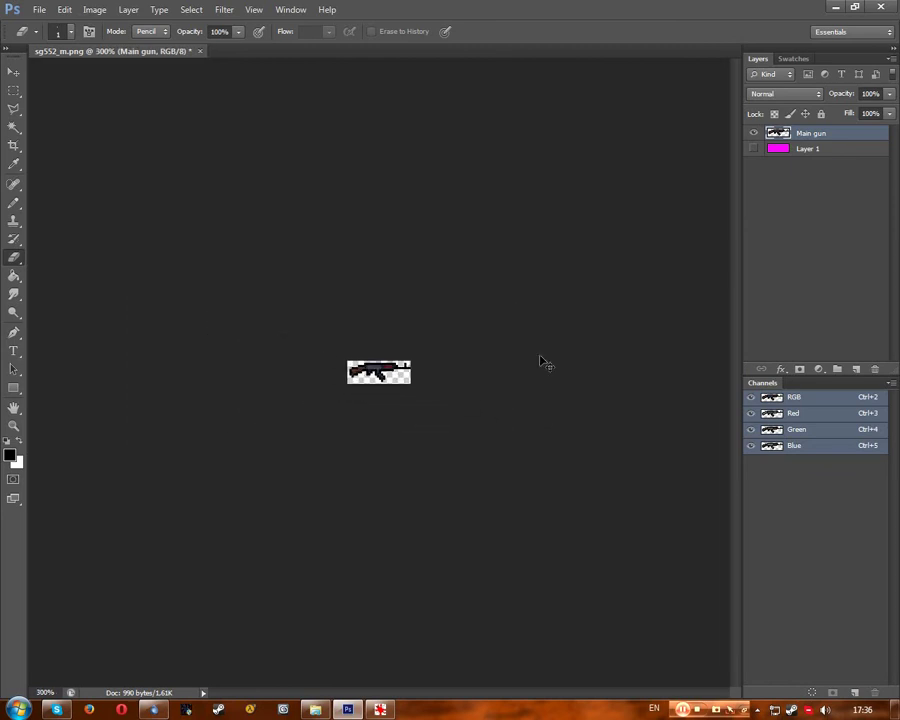
pyautogui.scroll(-2, 542, 362)
pyautogui.scroll(1, 542, 362)
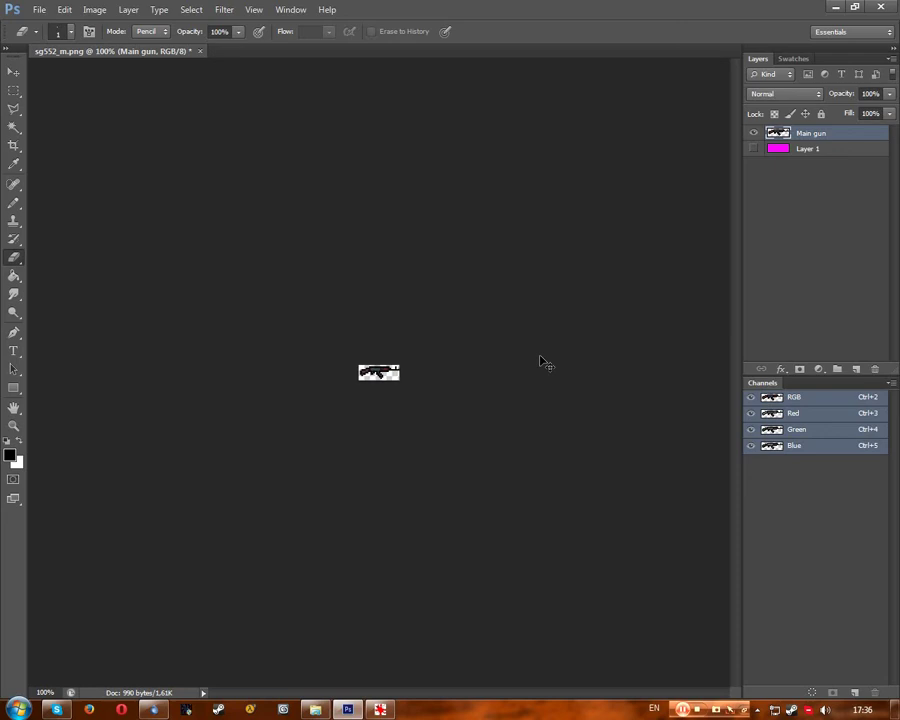
pyautogui.scroll(-1, 542, 362)
pyautogui.scroll(4, 542, 362)
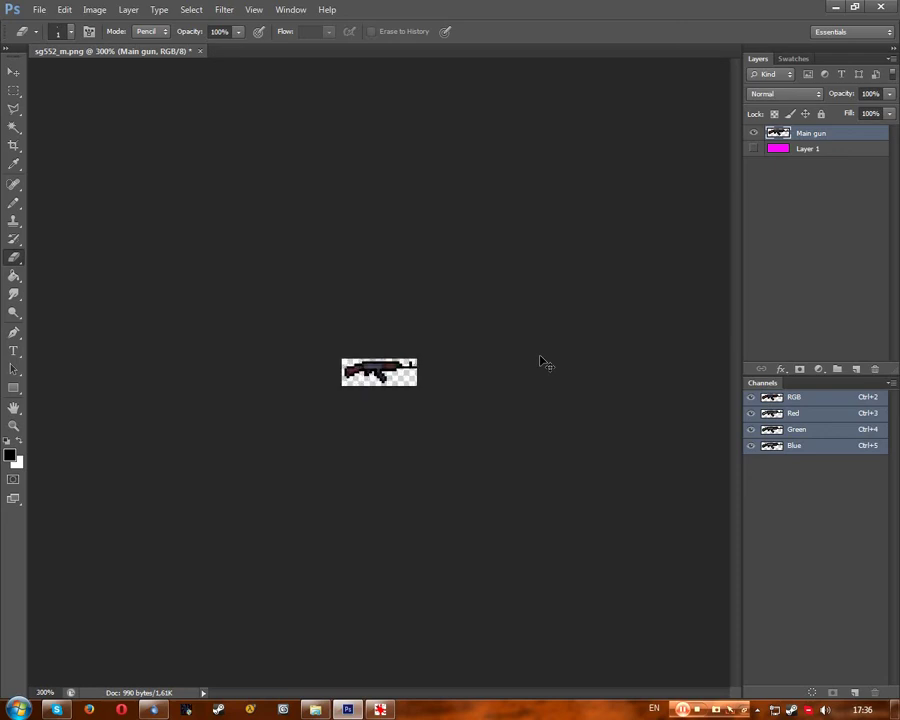
pyautogui.scroll(7, 542, 362)
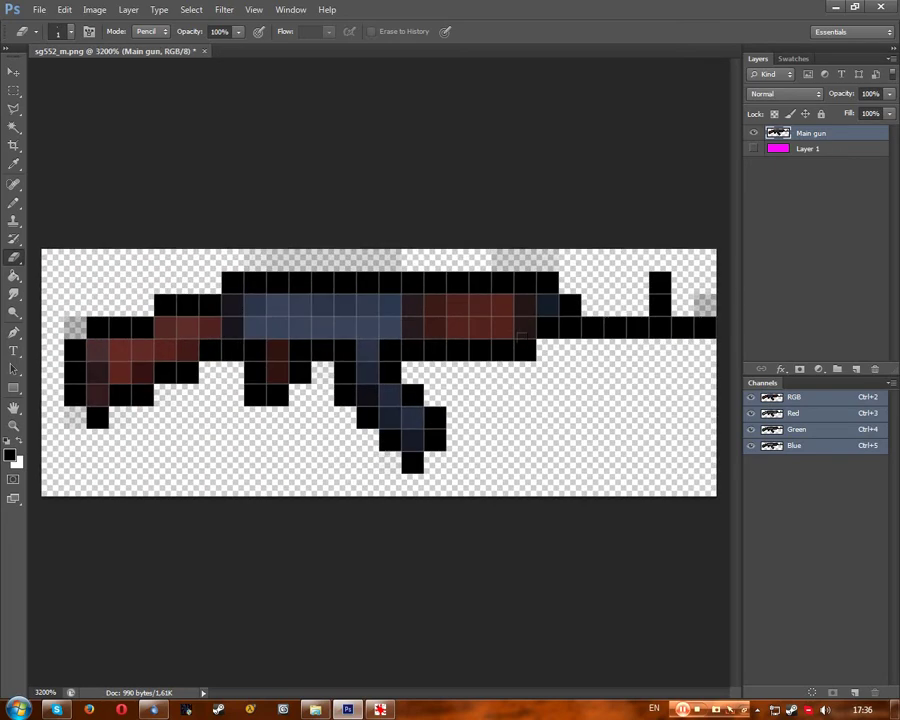
# Blacken the lowest reddish pixel at the stock's rear and erase the black pixel beneath it.
pyautogui.press('b')
pyautogui.press('j')
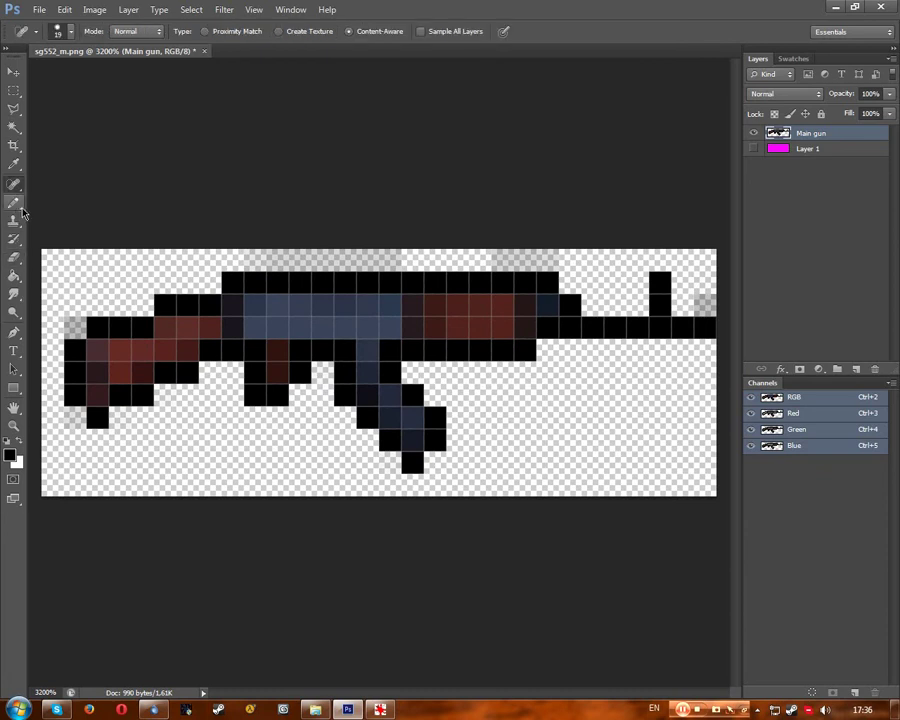
pyautogui.press('b')
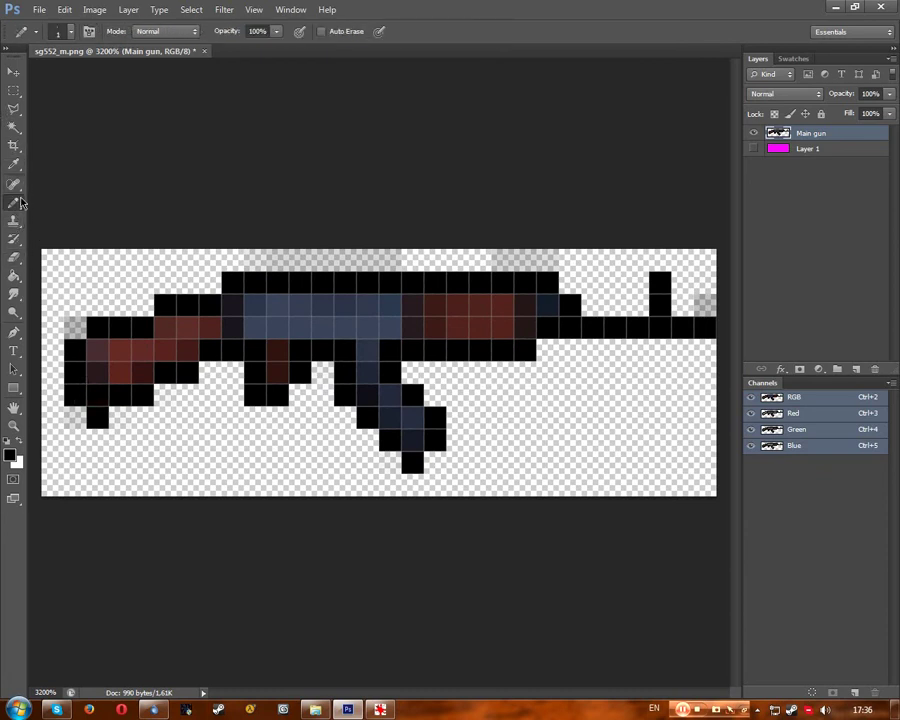
pyautogui.click(14, 256)
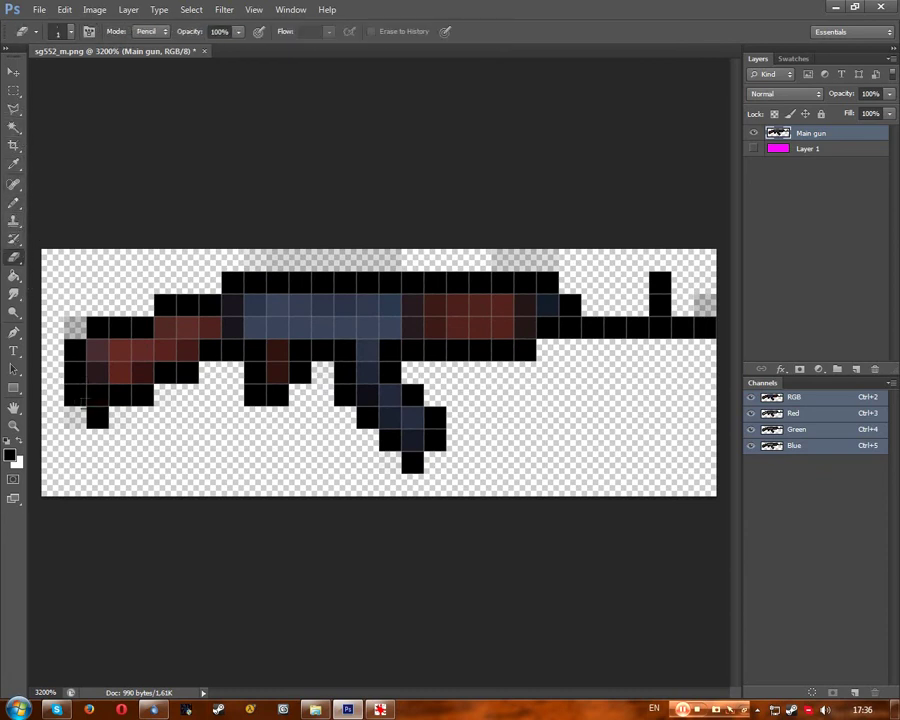
# Examine the rifle with its reshaped stock at small zoom levels and enlarged to 3200%.
pyautogui.hotkey('ctrl', '-')
pyautogui.hotkey('ctrl', '-')
pyautogui.hotkey('ctrl', '-')
pyautogui.hotkey('ctrl', '-')
pyautogui.hotkey('ctrl', '-')
pyautogui.hotkey('ctrl', '-')
pyautogui.hotkey('ctrl', '-')
pyautogui.hotkey('ctrl', '-')
pyautogui.hotkey('ctrl', '-')
pyautogui.hotkey('ctrl', '-')
pyautogui.hotkey('ctrl', '+')
pyautogui.hotkey('ctrl', '+')
pyautogui.hotkey('ctrl', '+')
pyautogui.hotkey('ctrl', '+')
pyautogui.hotkey('ctrl', '+')
pyautogui.hotkey('ctrl', '+')
pyautogui.hotkey('ctrl', '+')
pyautogui.hotkey('ctrl', '+')
pyautogui.hotkey('ctrl', '+')
pyautogui.hotkey('ctrl', '+')
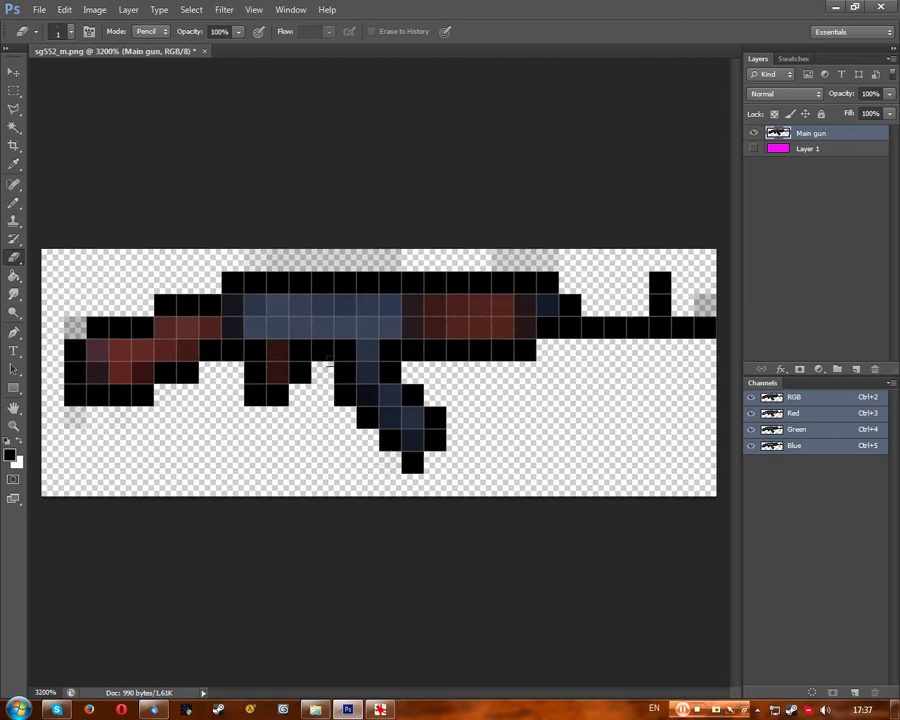
# Erase the outline pixel at the receiver's upper rear corner and paint the dark pixel below it black.
pyautogui.click(233, 282)
pyautogui.click(14, 203)
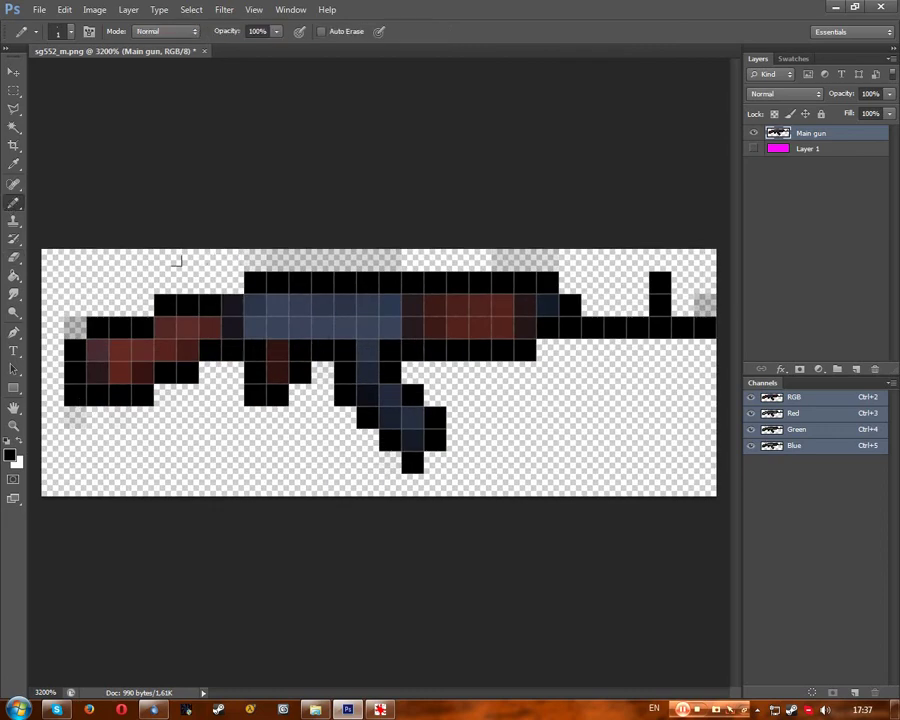
# Check how the rifle's reshaped receiver corner and overall silhouette read at small and large zoom levels.
pyautogui.hotkey('ctrl', '-')
pyautogui.hotkey('ctrl', '-')
pyautogui.hotkey('ctrl', '-')
pyautogui.hotkey('ctrl', '-')
pyautogui.hotkey('ctrl', '-')
pyautogui.hotkey('ctrl', '-')
pyautogui.hotkey('ctrl', '-')
pyautogui.hotkey('ctrl', '-')
pyautogui.hotkey('ctrl', '-')
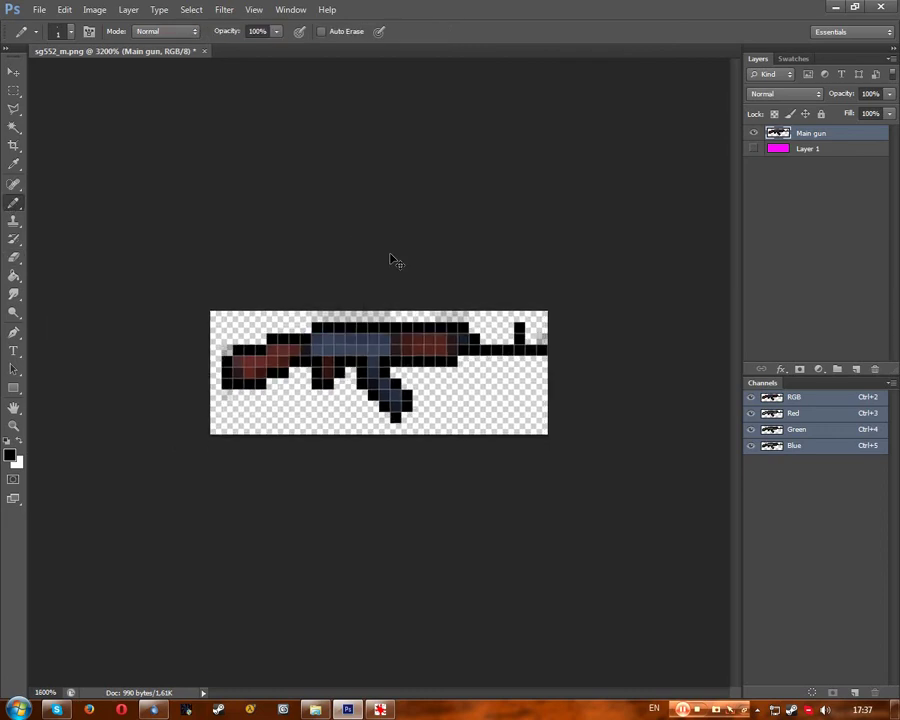
pyautogui.hotkey('ctrl', '-')
pyautogui.hotkey('ctrl', '-')
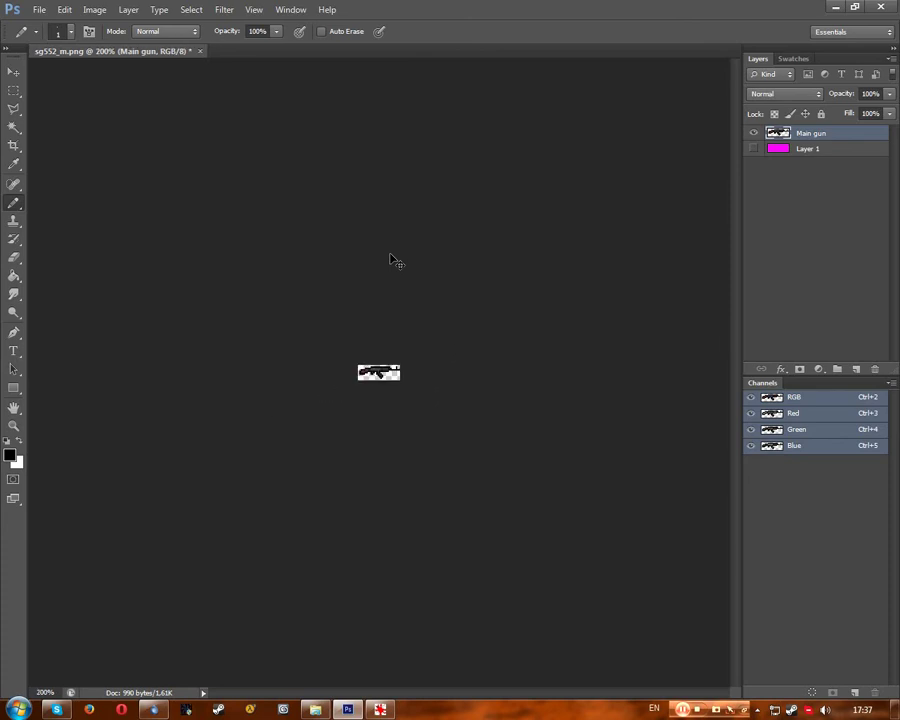
pyautogui.hotkey('ctrl', '-')
pyautogui.hotkey('ctrl', '+')
pyautogui.hotkey('ctrl', '+')
pyautogui.hotkey('ctrl', '+')
pyautogui.hotkey('ctrl', '+')
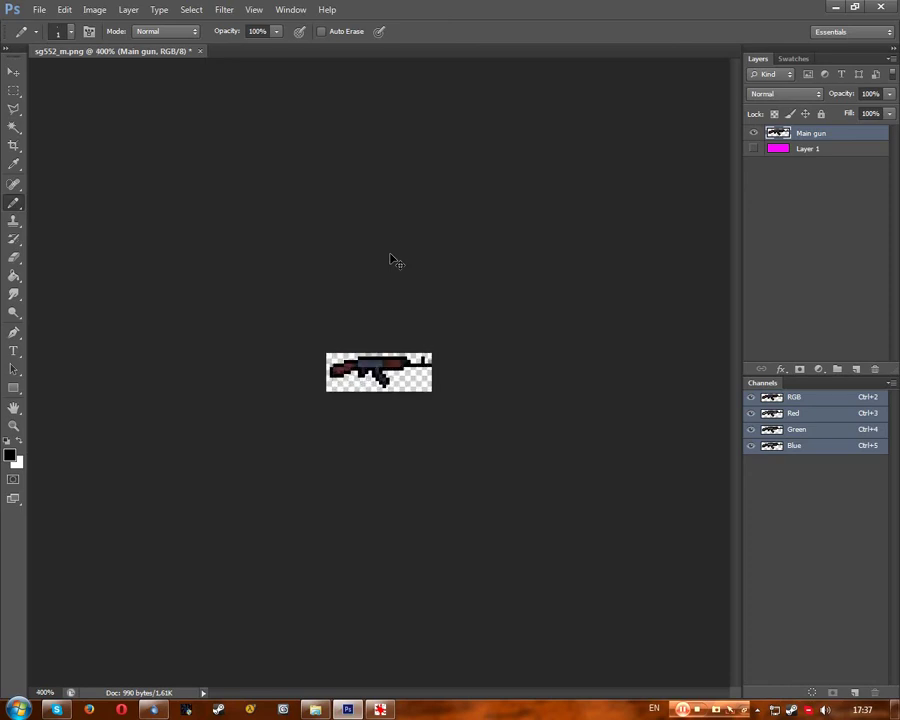
pyautogui.hotkey('ctrl', '+')
pyautogui.hotkey('ctrl', '+')
pyautogui.hotkey('ctrl', '+')
pyautogui.hotkey('ctrl', '+')
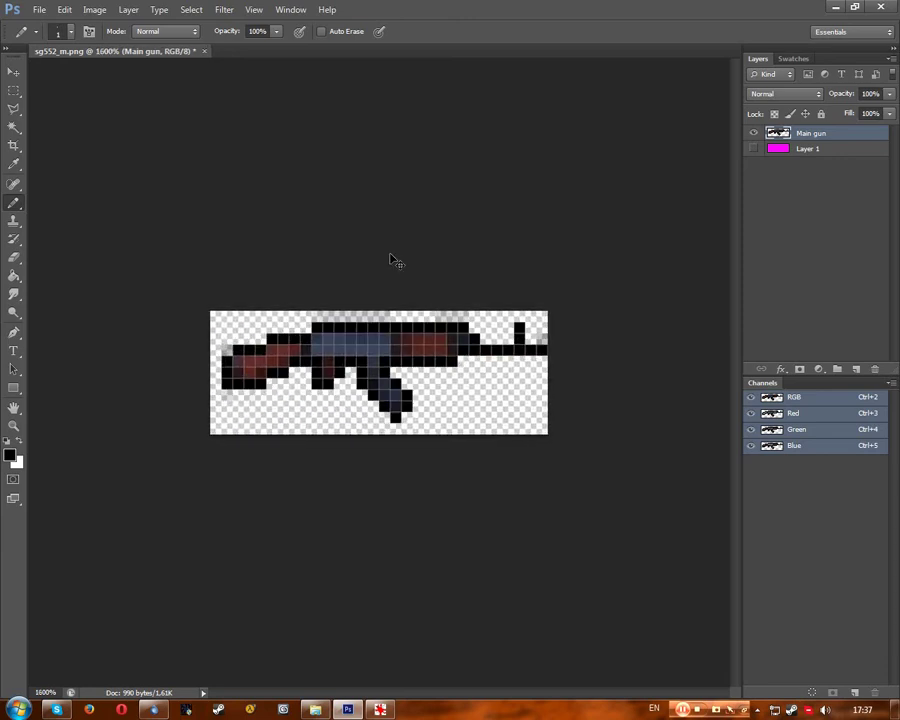
pyautogui.hotkey('ctrl', '+')
pyautogui.hotkey('ctrl', '+')
pyautogui.hotkey('ctrl', '+')
# Erase the faint grey leftover pixels around the stock and along the canvas edge above the receiver and handguard.
pyautogui.click(15, 258)
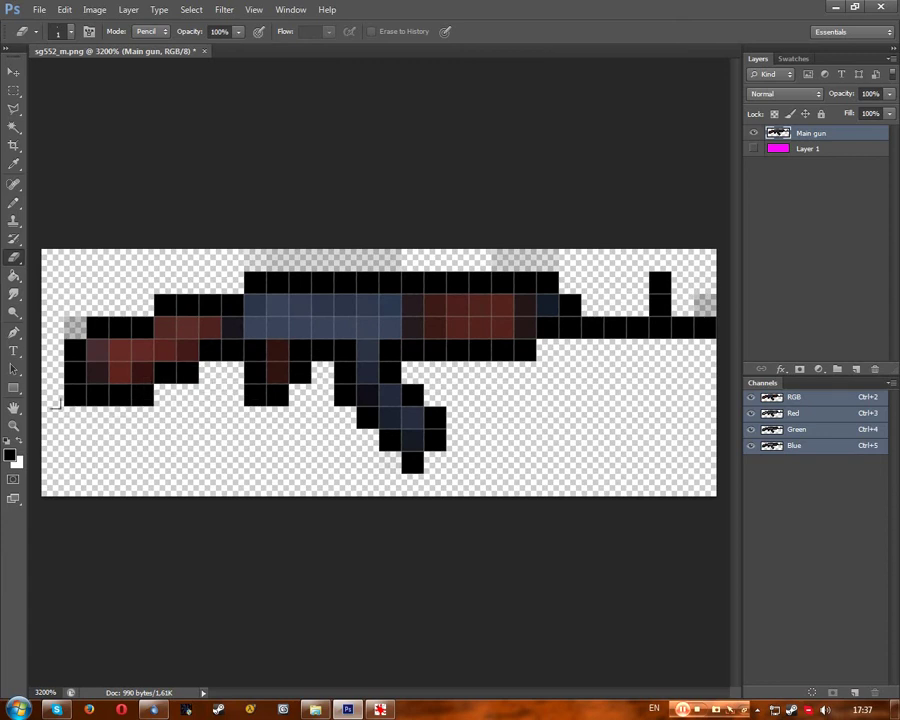
pyautogui.click(75, 326)
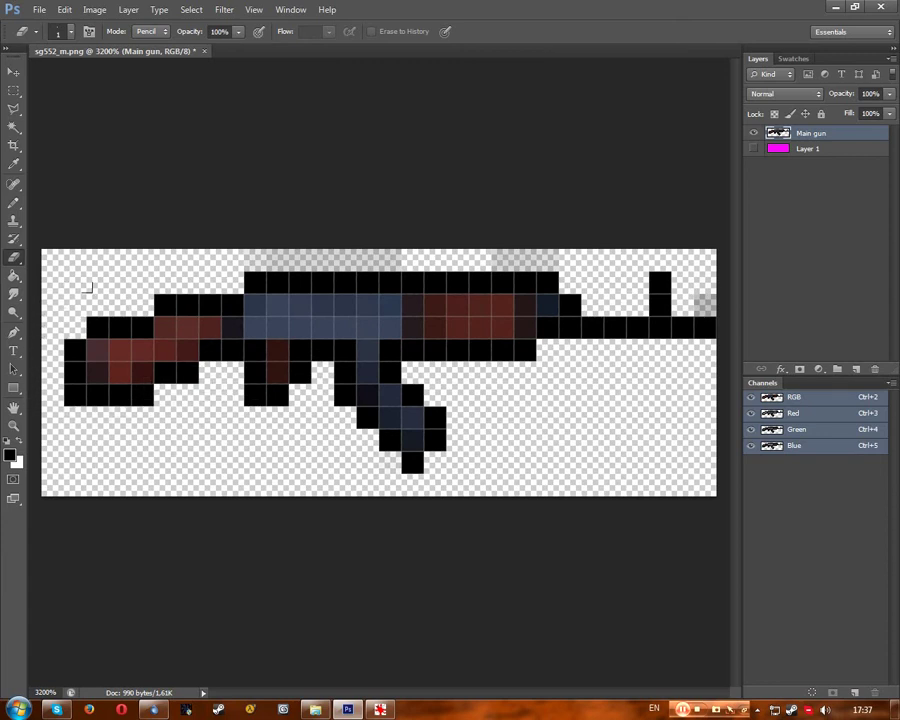
pyautogui.moveTo(187, 258)
pyautogui.mouseDown()
pyautogui.moveTo(237, 240)
pyautogui.moveTo(528, 237)
pyautogui.mouseUp()
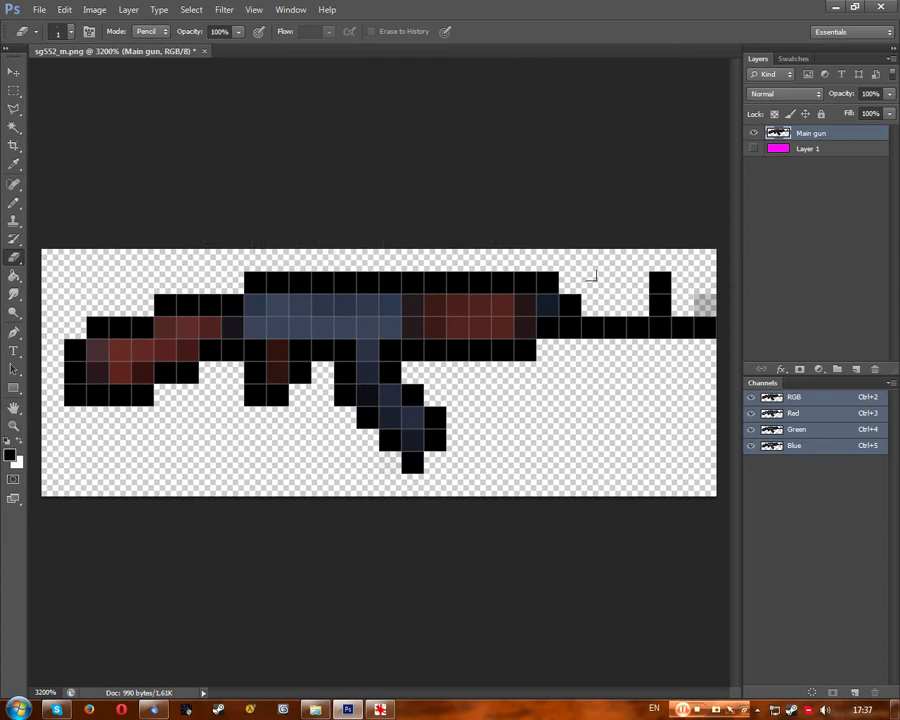
# Show the magenta Layer 1 and paint over the semi-transparent canvas border pixels with sampled magenta.
pyautogui.click(755, 149)
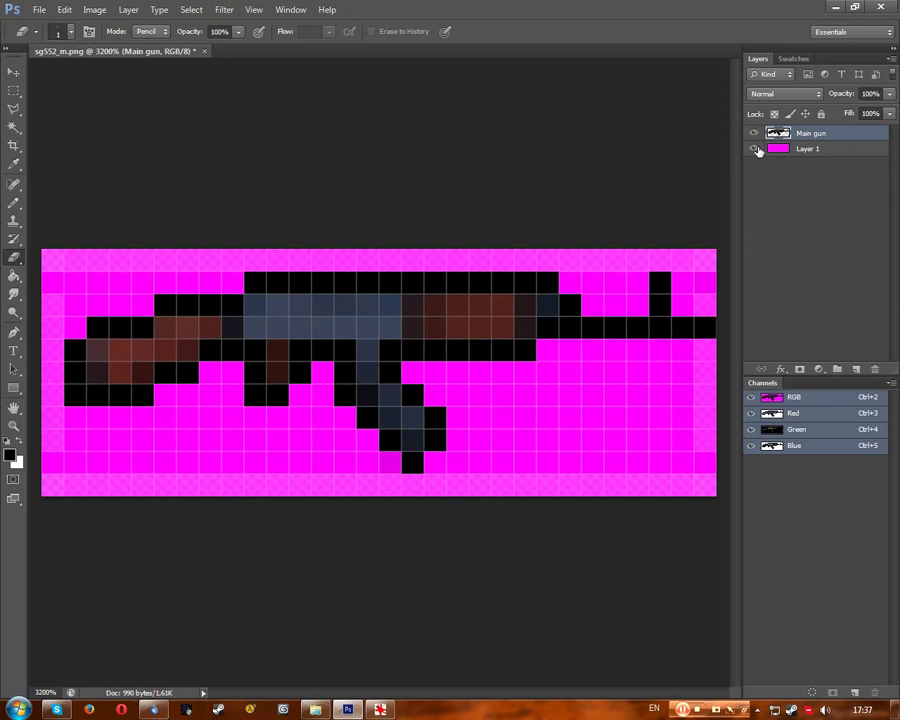
pyautogui.press('i')
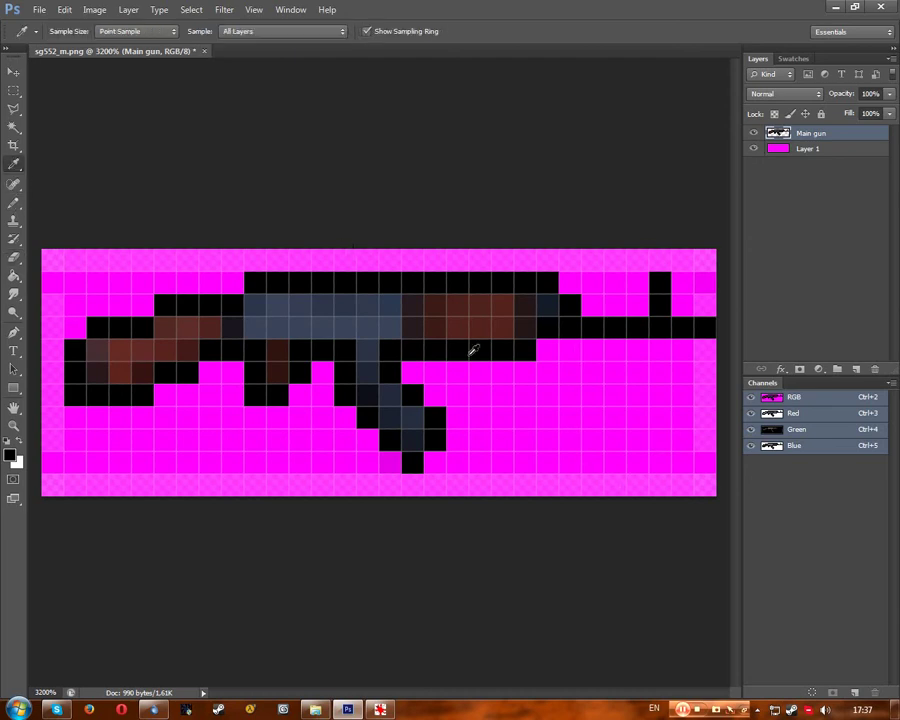
pyautogui.click(12, 205)
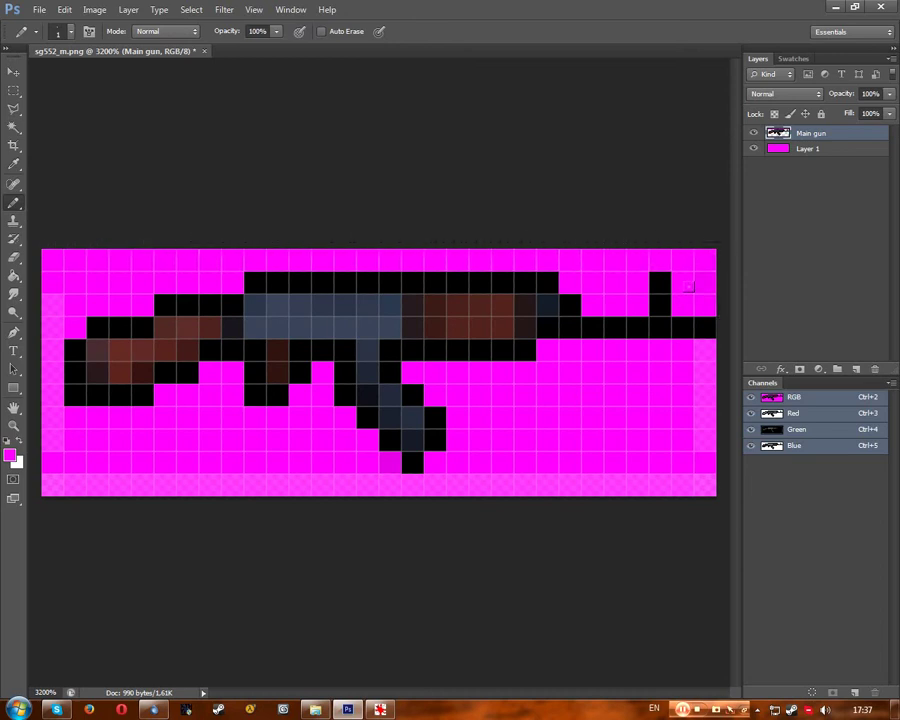
pyautogui.moveTo(705, 484)
pyautogui.mouseDown()
pyautogui.moveTo(52, 484)
pyautogui.moveTo(44, 258)
pyautogui.mouseUp()
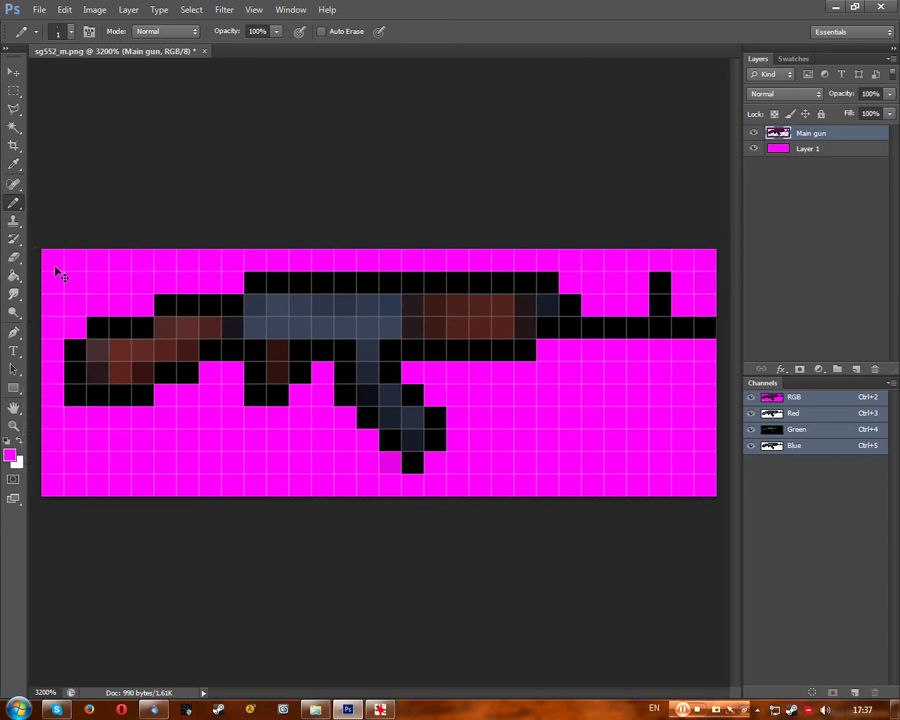
# Check how the finished rifle sprite reads on its magenta background at small and medium zoom levels.
pyautogui.hotkey('ctrl', '-')
pyautogui.hotkey('ctrl', '-')
pyautogui.hotkey('ctrl', '-')
pyautogui.hotkey('ctrl', '-')
pyautogui.hotkey('ctrl', '-')
pyautogui.hotkey('ctrl', '-')
pyautogui.hotkey('ctrl', '-')
pyautogui.hotkey('ctrl', '-')
pyautogui.hotkey('ctrl', '-')
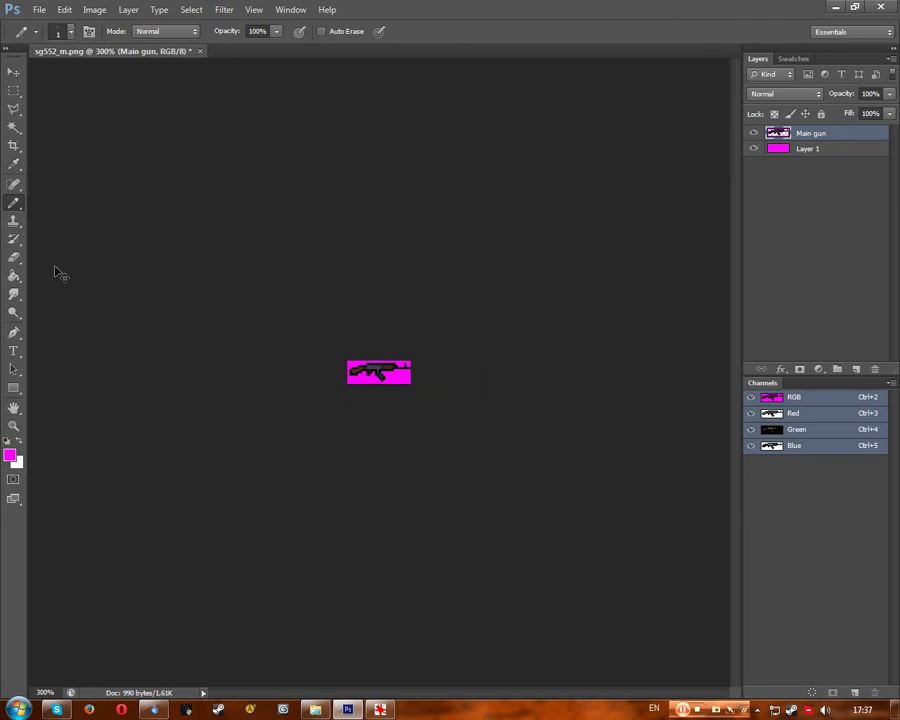
pyautogui.hotkey('ctrl', '+')
pyautogui.hotkey('ctrl', '+')
pyautogui.hotkey('ctrl', '+')
pyautogui.hotkey('ctrl', '+')
pyautogui.hotkey('ctrl', '+')
pyautogui.hotkey('ctrl', '+')
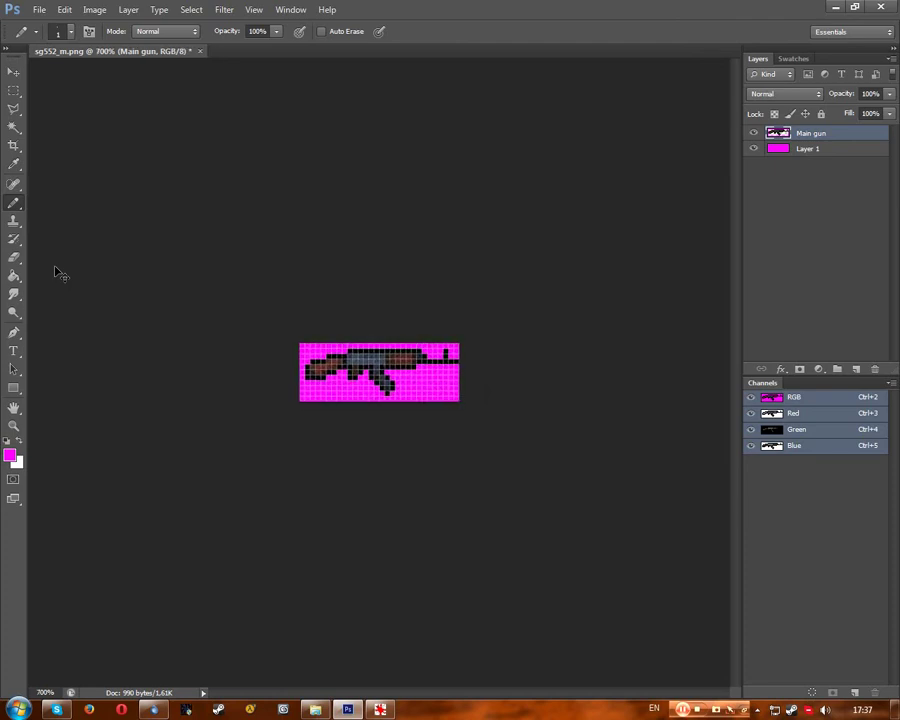
pyautogui.click(39, 9)
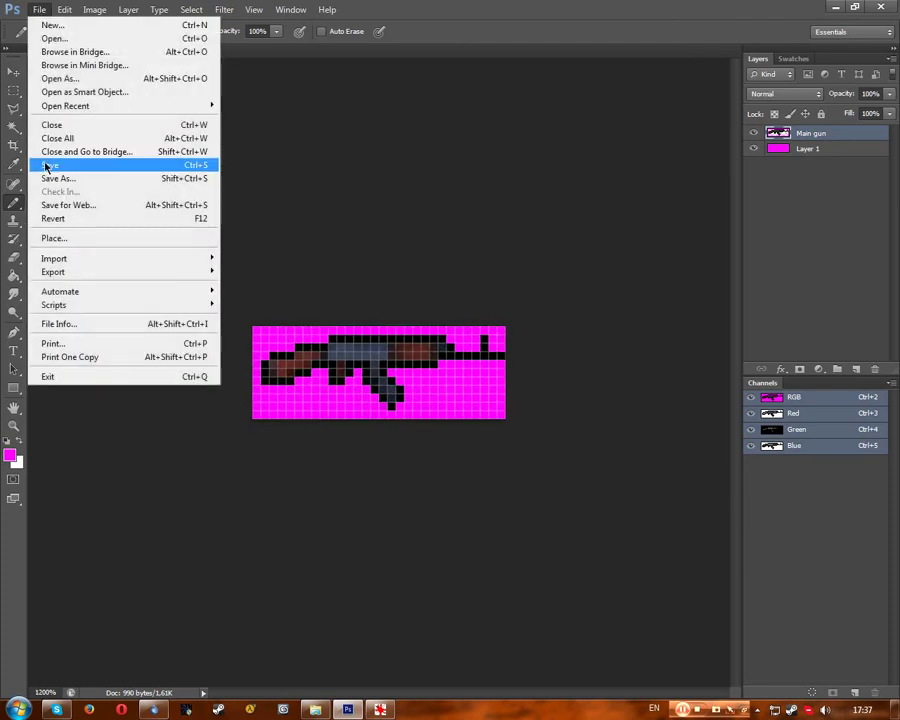
pyautogui.click(50, 177)
pyautogui.click(412, 358)
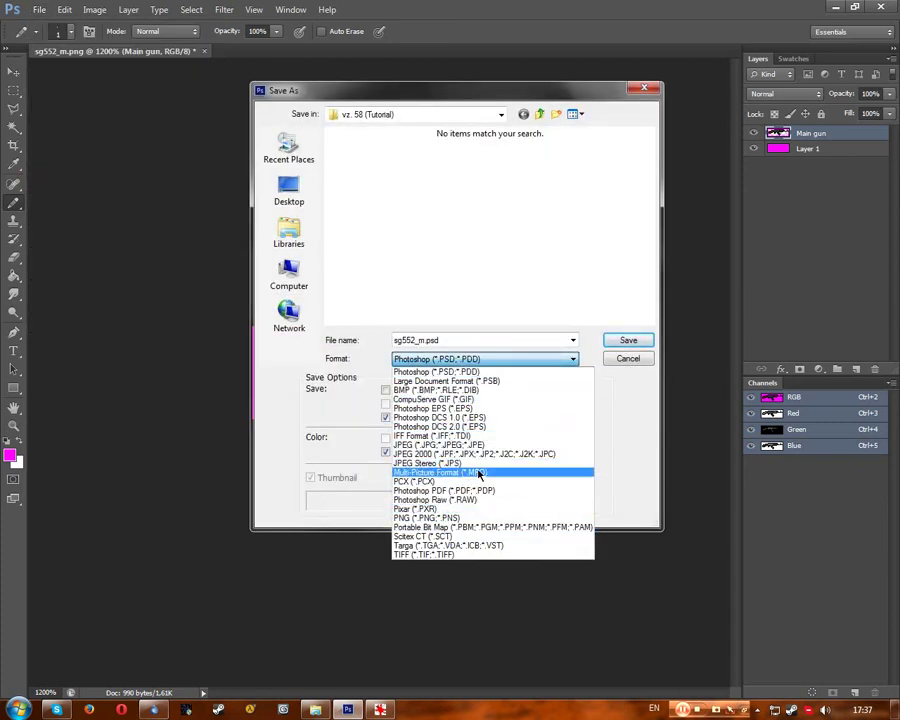
pyautogui.click(618, 358)
pyautogui.click(618, 360)
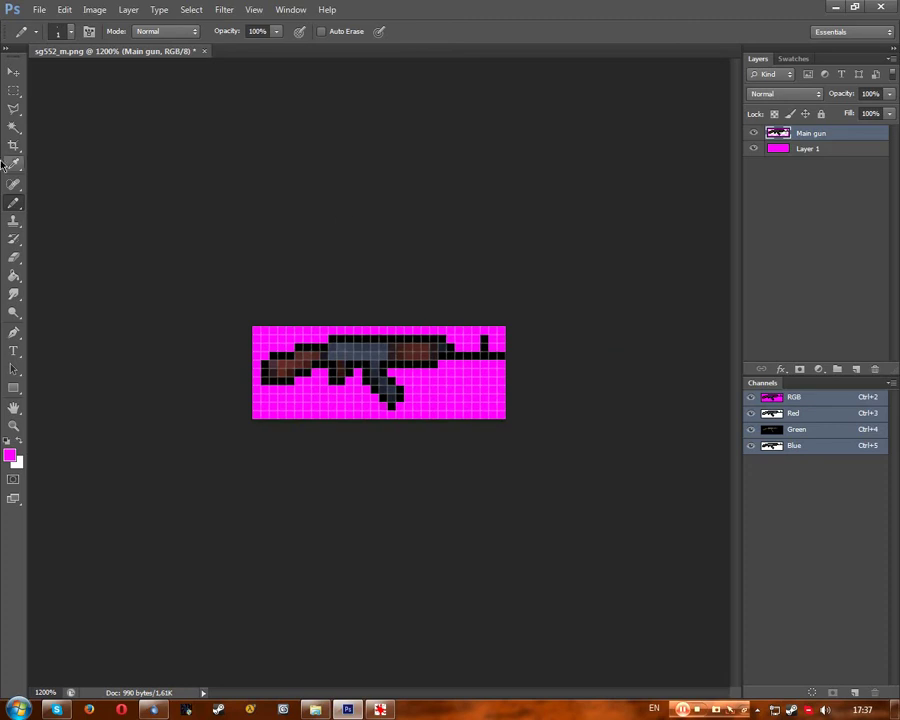
# Crop the image tightly to the rifle's outline, removing the spare magenta border around it.
pyautogui.click(13, 90)
pyautogui.moveTo(510, 333); pyautogui.dragTo(260, 410)
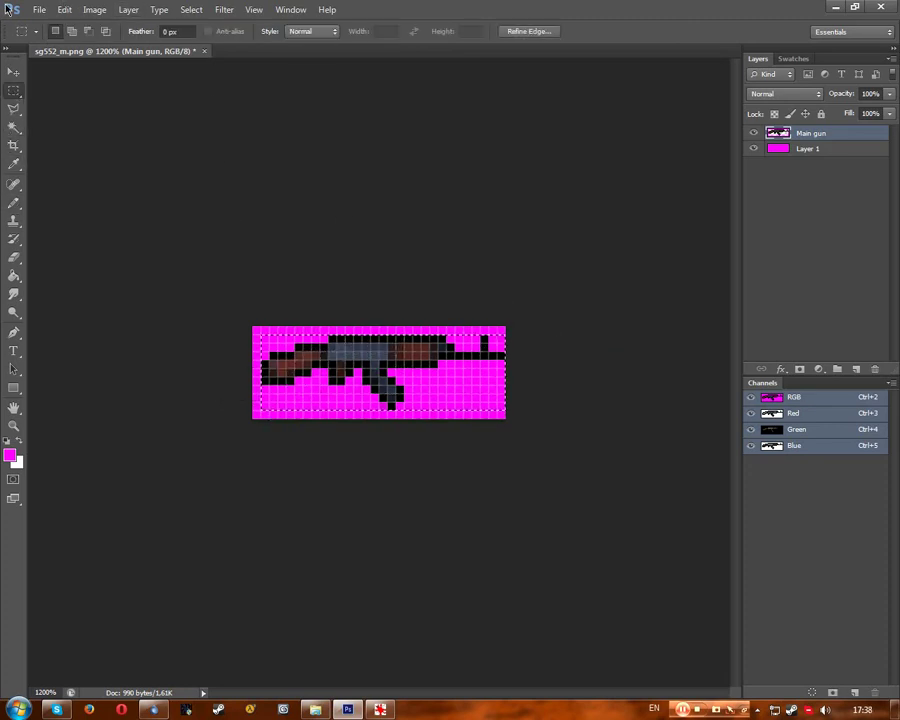
pyautogui.click(94, 10)
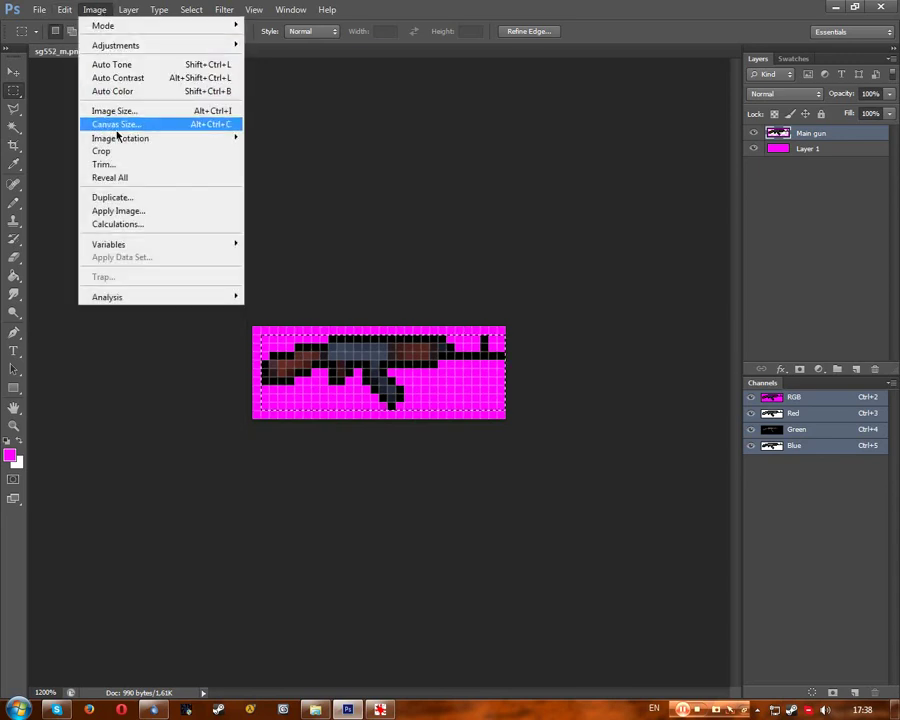
pyautogui.click(115, 152)
# Save a copy of the cropped sprite in BMP format as sg552_d, using the Windows 24 Bit options.
pyautogui.click(39, 10)
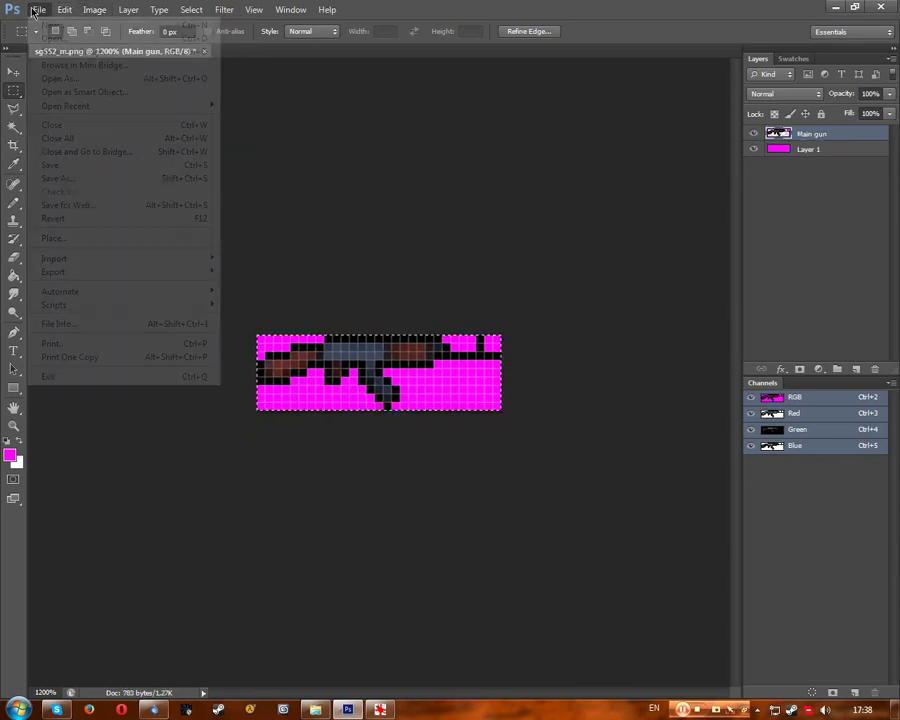
pyautogui.click(88, 182)
pyautogui.click(476, 359)
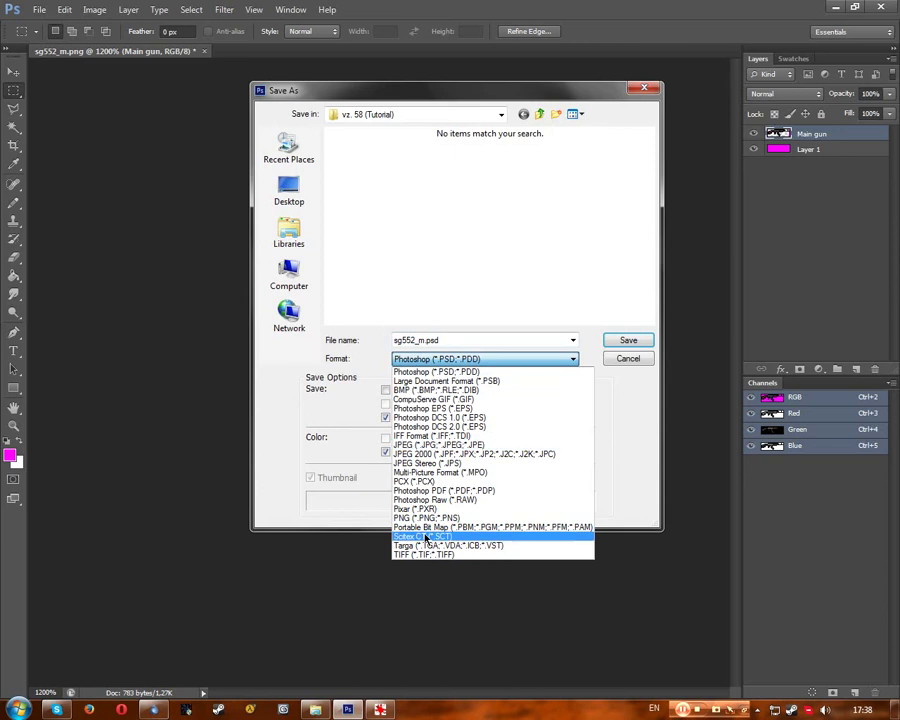
pyautogui.click(437, 390)
pyautogui.doubleClick(446, 342)
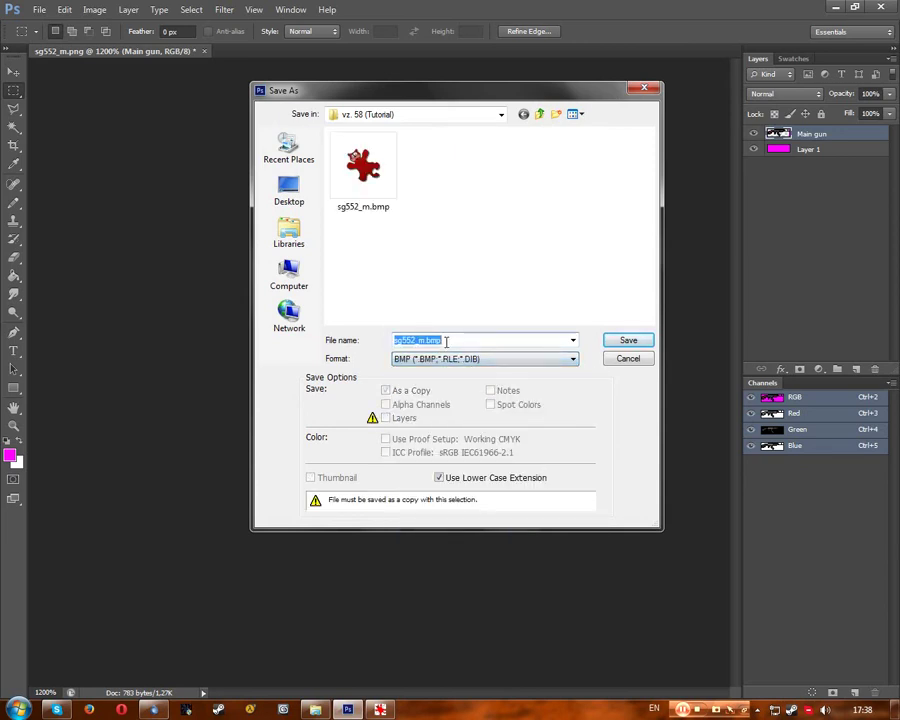
pyautogui.write('sg552_')
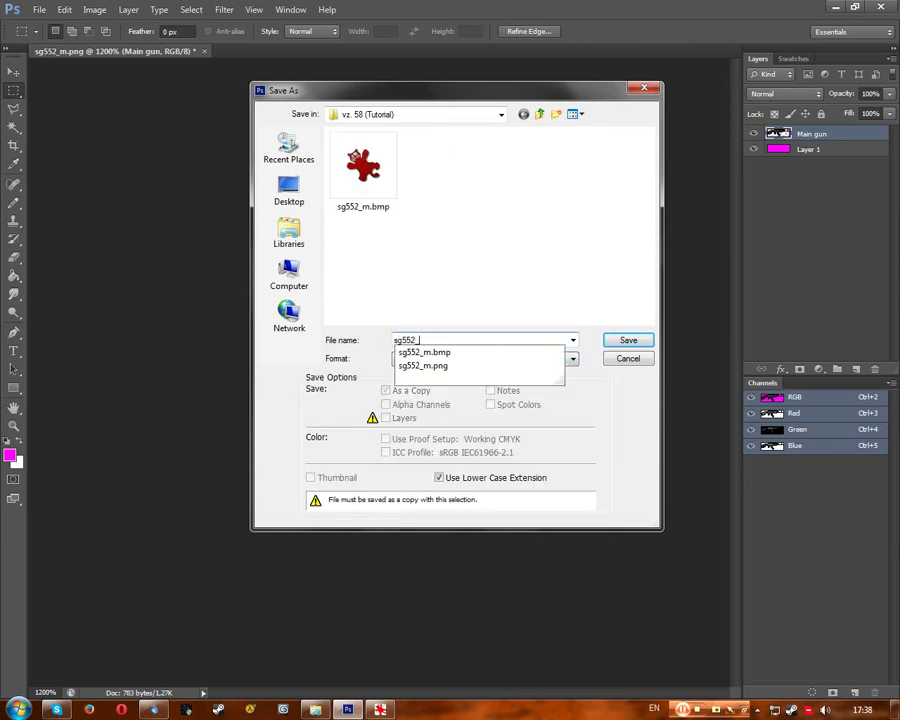
pyautogui.write('d')
pyautogui.press('Return')
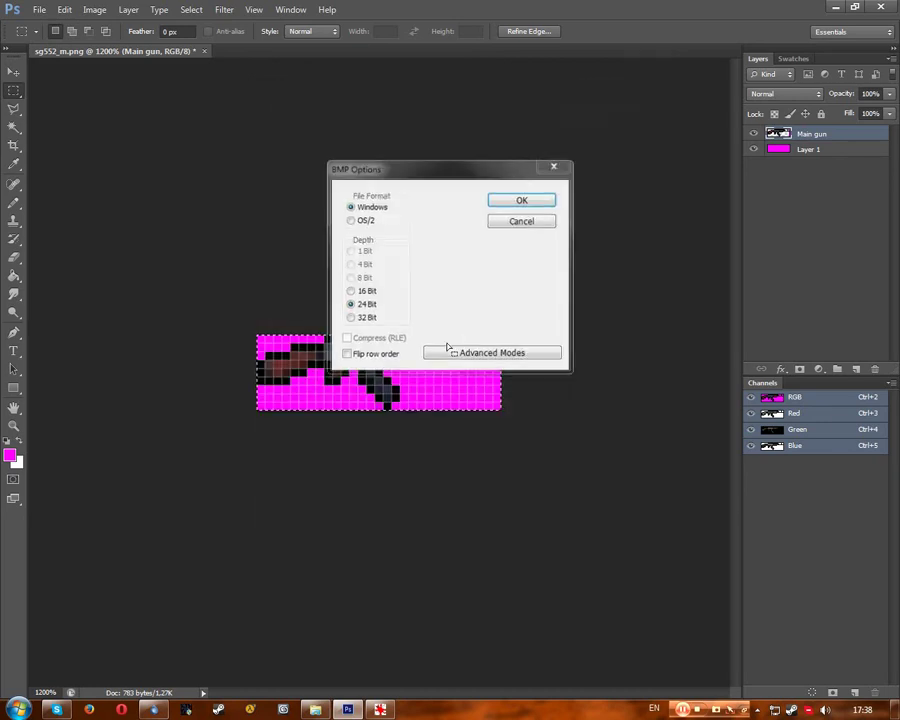
pyautogui.press('Return')
# Try to reopen the original sg552_m.png from the vz. 58 (Tutorial) folder.
pyautogui.click(39, 9)
pyautogui.click(47, 39)
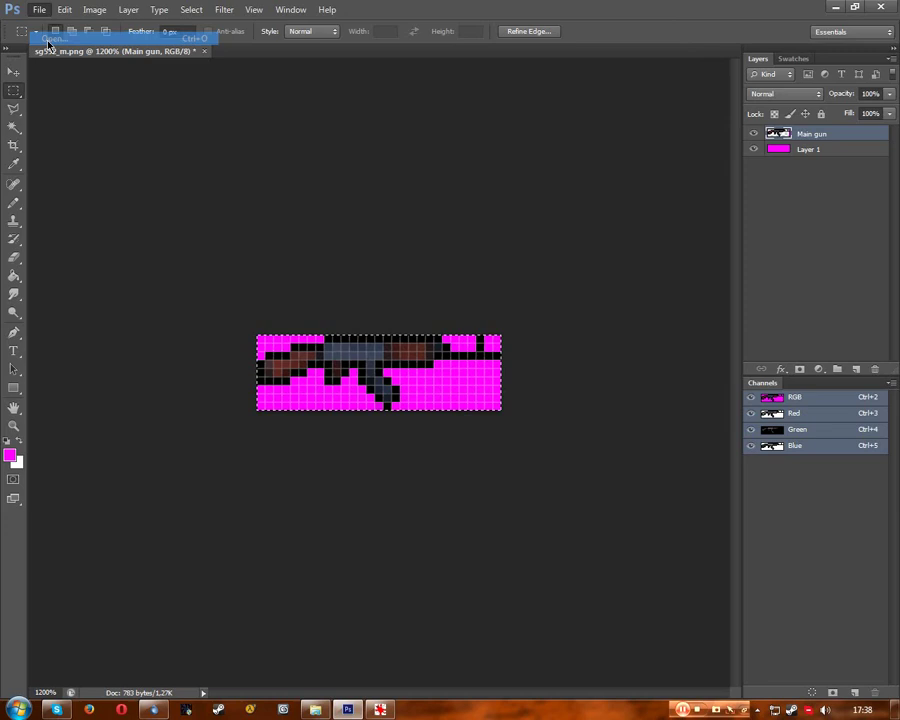
pyautogui.click(342, 289)
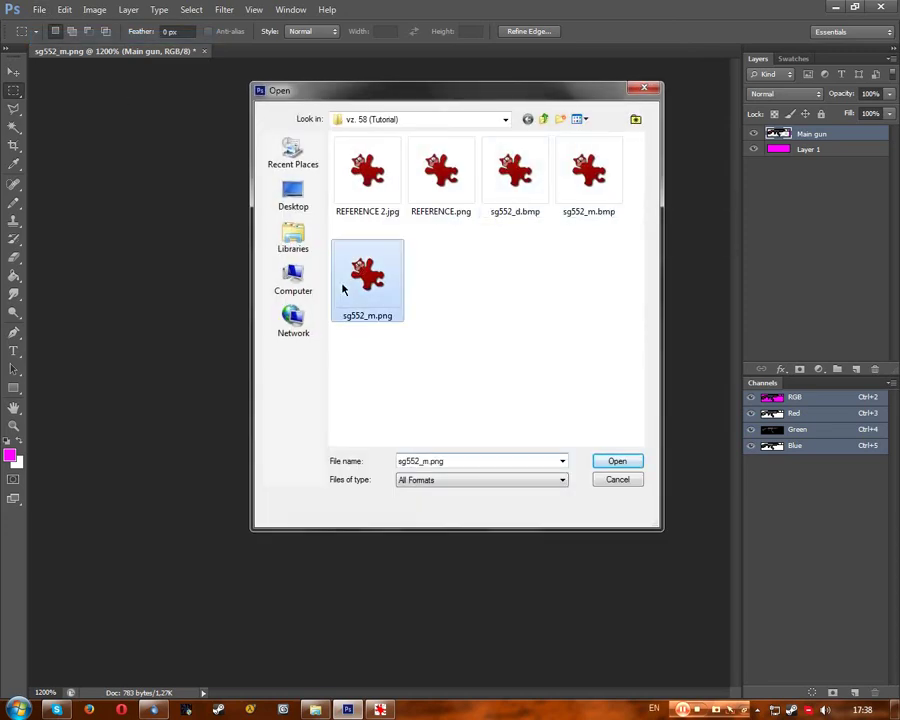
pyautogui.doubleClick(342, 289)
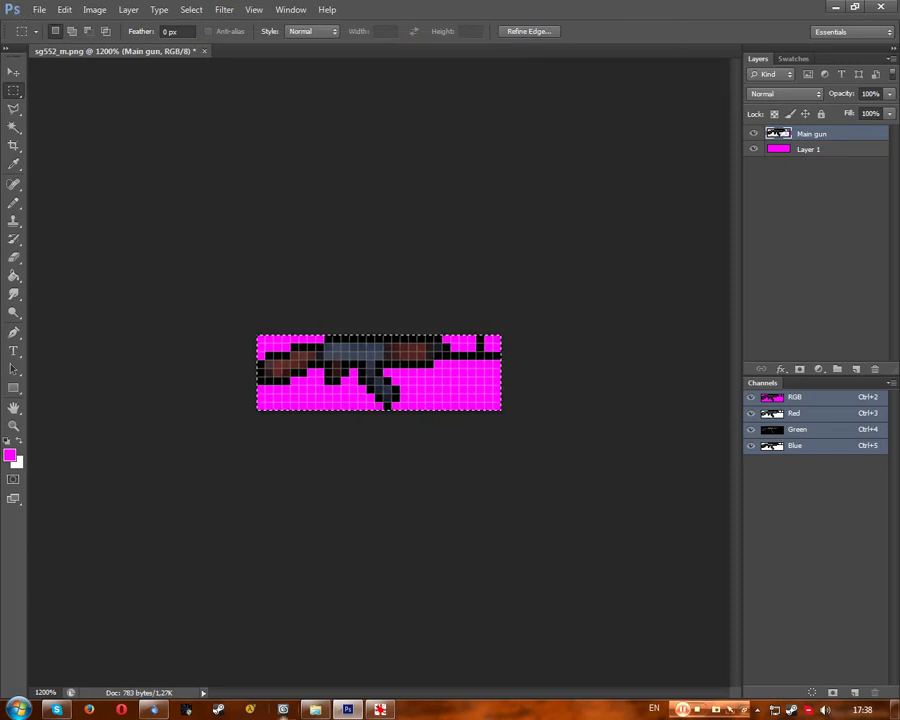
# Close the cropped sg552_m.png document without saving its changes.
pyautogui.hotkey('alt', 'Tab')
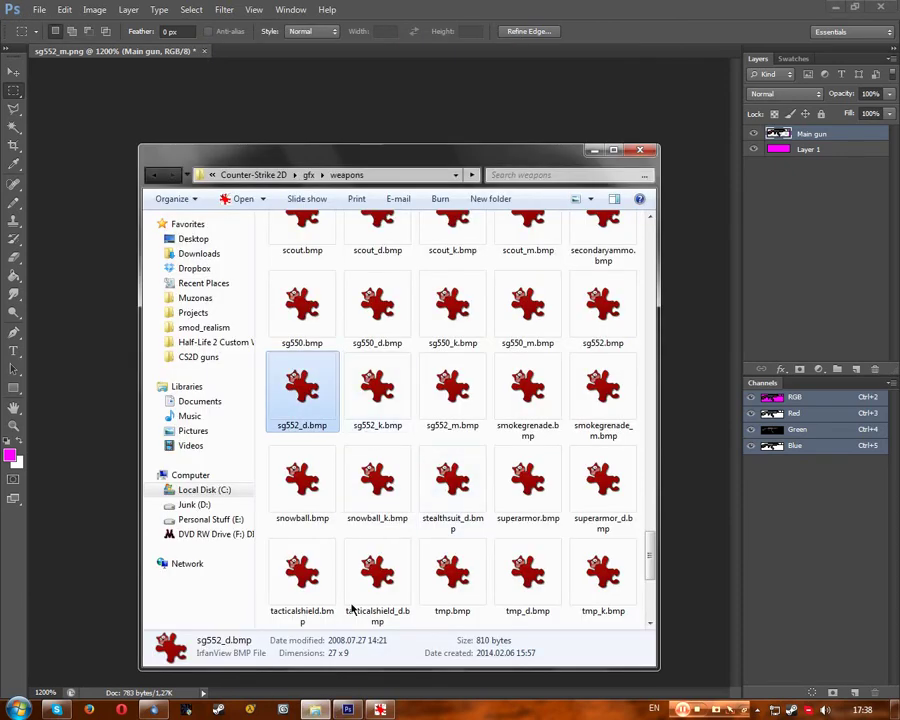
pyautogui.click(52, 66)
pyautogui.click(204, 51)
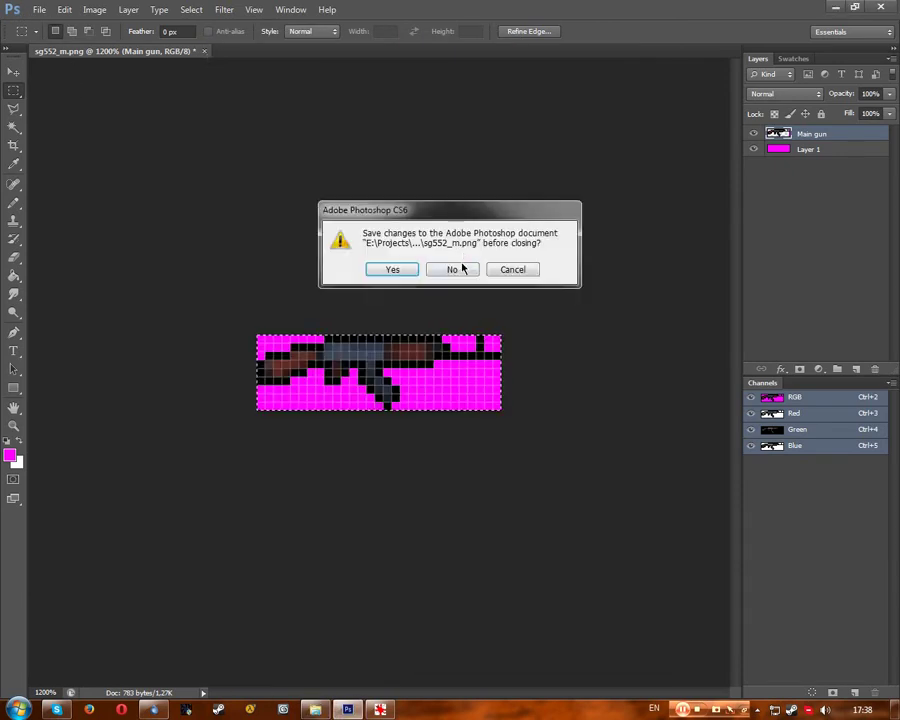
pyautogui.click(455, 269)
# Open sg552_m.bmp from the vz. 58 (Tutorial) folder.
pyautogui.click(40, 14)
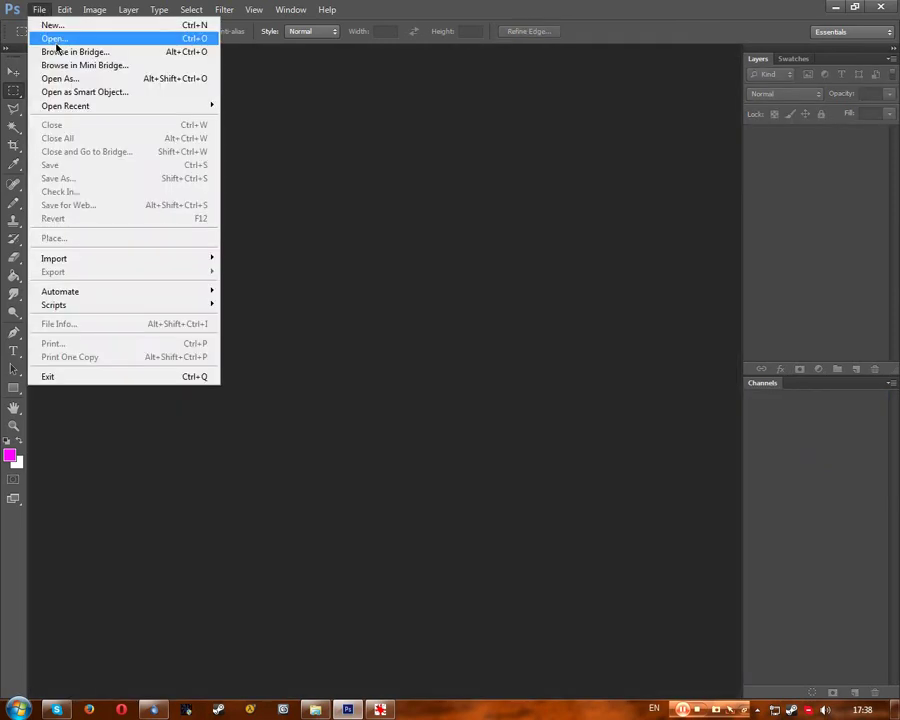
pyautogui.click(54, 38)
pyautogui.click(577, 201)
pyautogui.doubleClick(577, 201)
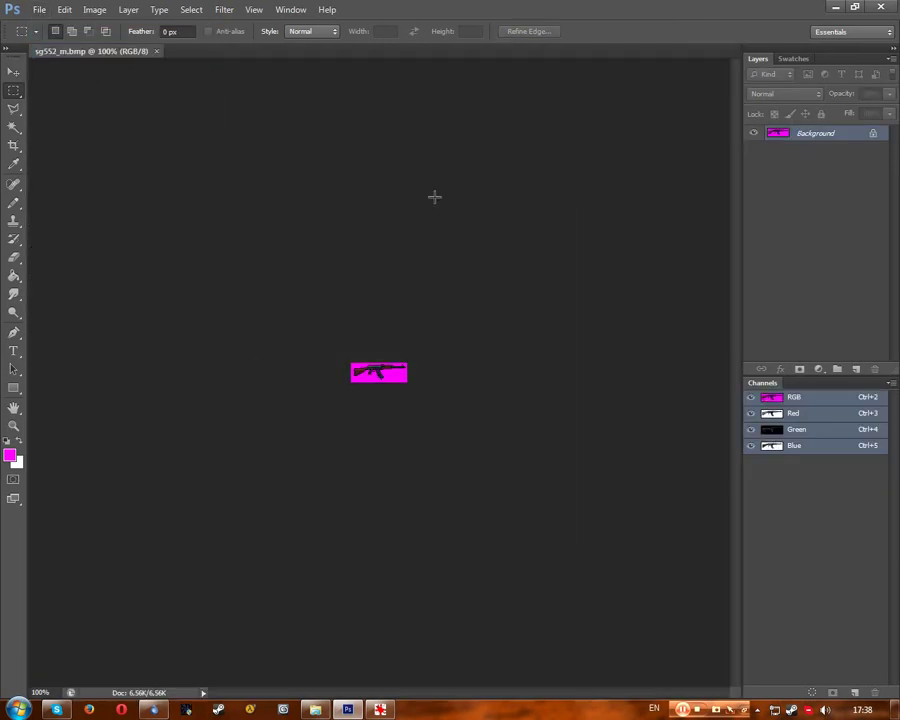
# Open the transparent sg552_m.png and close the sg552_m.bmp document.
pyautogui.click(39, 9)
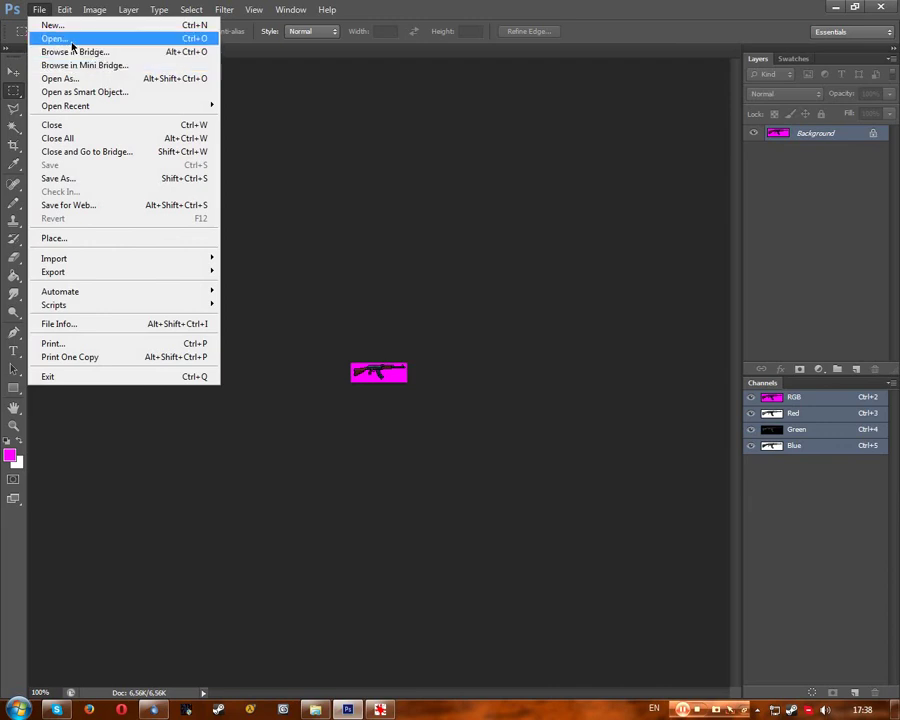
pyautogui.click(72, 38)
pyautogui.doubleClick(369, 277)
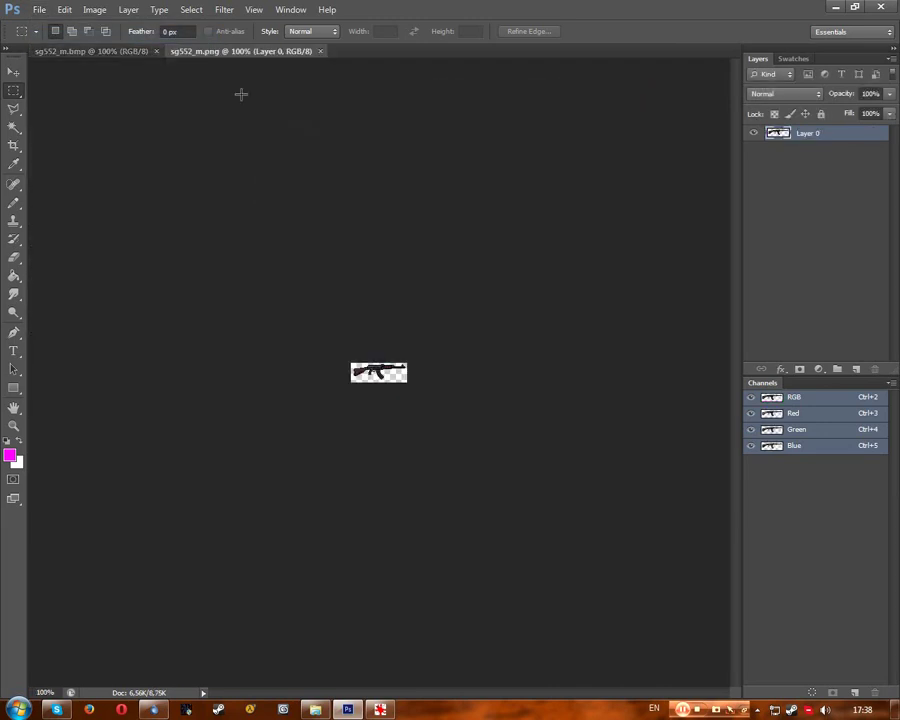
pyautogui.click(156, 51)
pyautogui.hotkey('ctrl', '+')
pyautogui.hotkey('ctrl', '+')
pyautogui.hotkey('ctrl', '+')
pyautogui.hotkey('ctrl', '+')
pyautogui.hotkey('ctrl', '+')
pyautogui.hotkey('ctrl', '+')
pyautogui.hotkey('ctrl', '+')
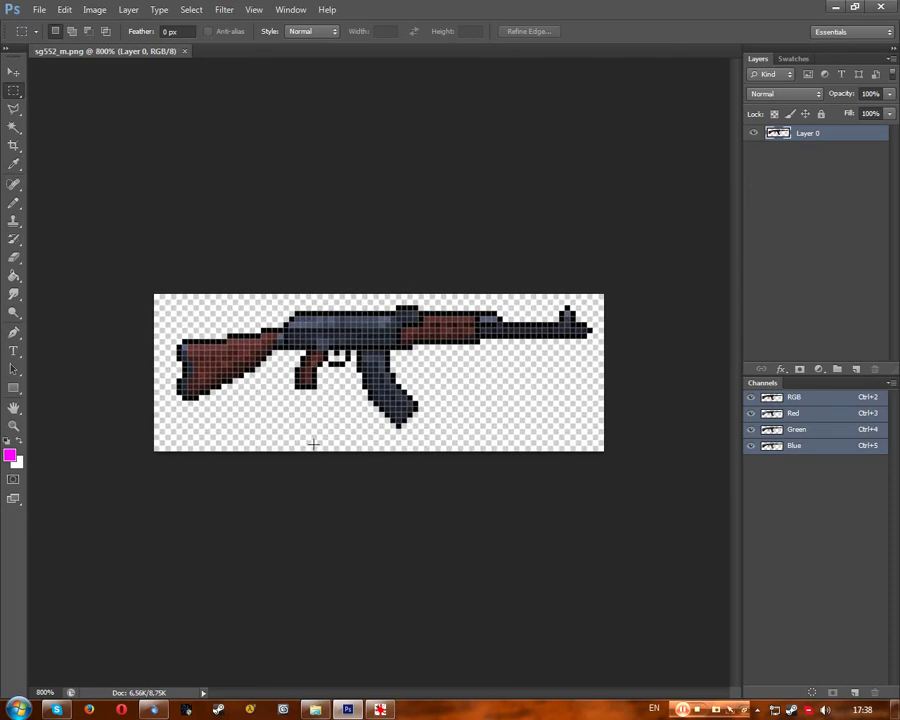
# Open the saved sg552_d.bmp, inspect the dropped-weapon sprite enlarged, and close it again.
pyautogui.click(44, 12)
pyautogui.click(44, 38)
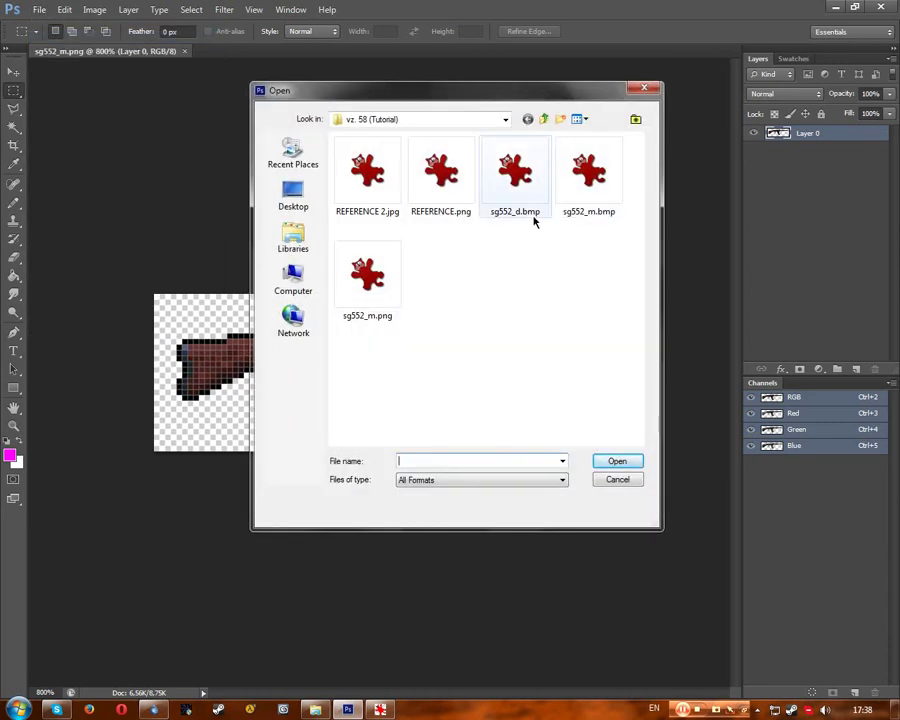
pyautogui.doubleClick(510, 176)
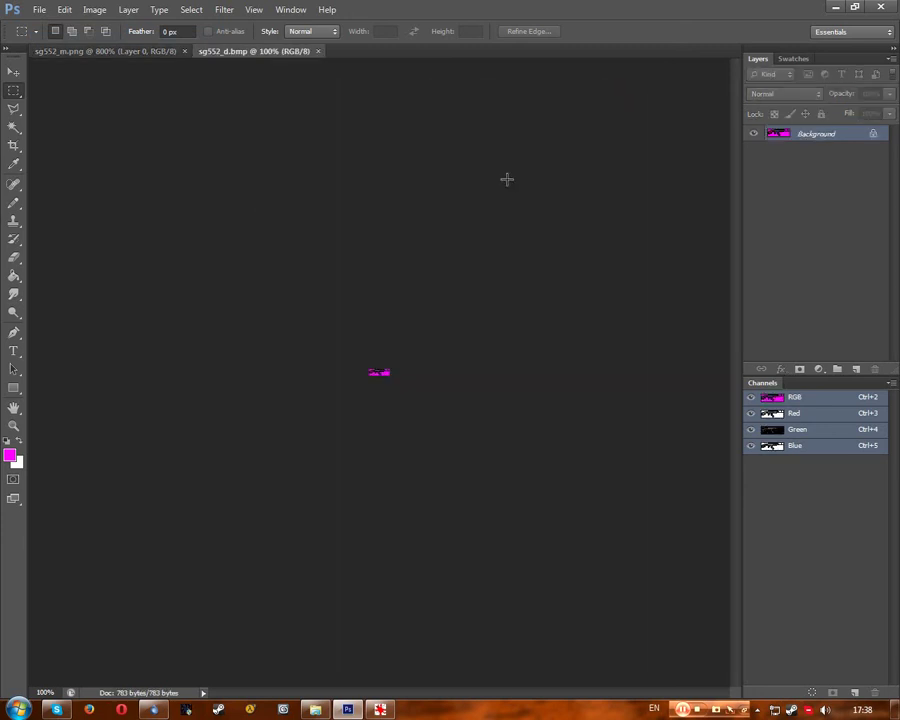
pyautogui.hotkey('ctrl', '+')
pyautogui.hotkey('ctrl', '+')
pyautogui.hotkey('ctrl', '+')
pyautogui.hotkey('ctrl', '+')
pyautogui.hotkey('ctrl', '+')
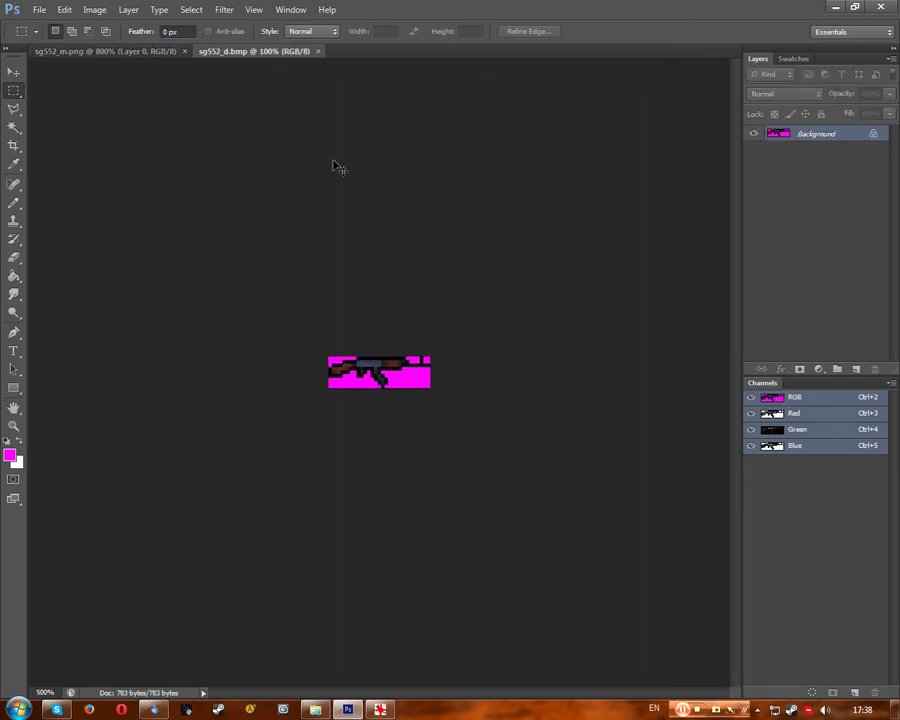
pyautogui.click(319, 51)
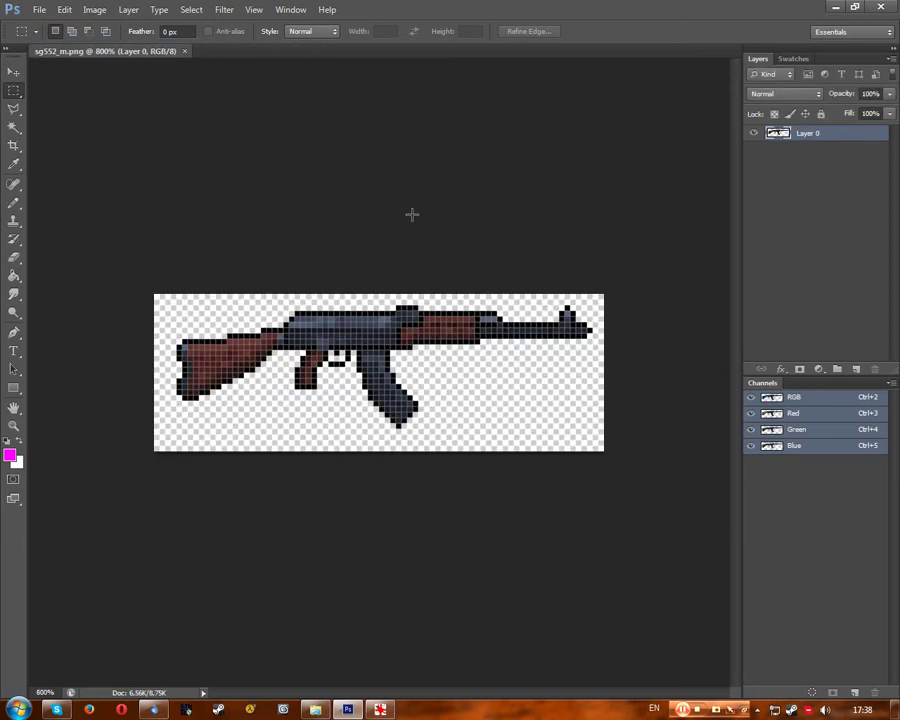
# Enlarge the rifle's canvas to 84 pixels wide and 30 pixels high, keeping the centre anchor.
pyautogui.click(94, 10)
pyautogui.click(519, 183)
pyautogui.click(94, 10)
pyautogui.click(114, 124)
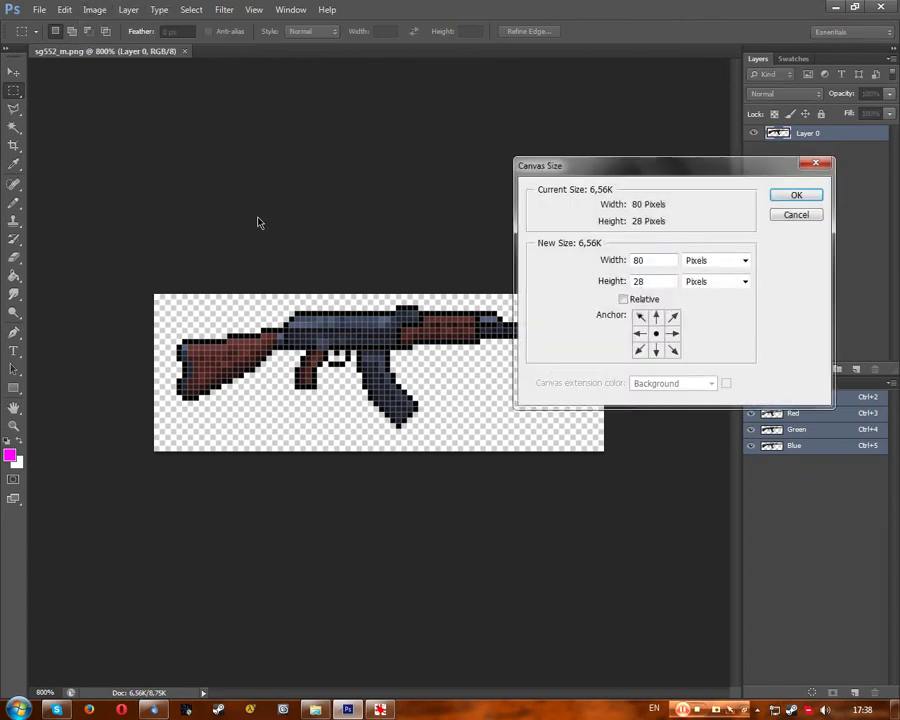
pyautogui.write('30')
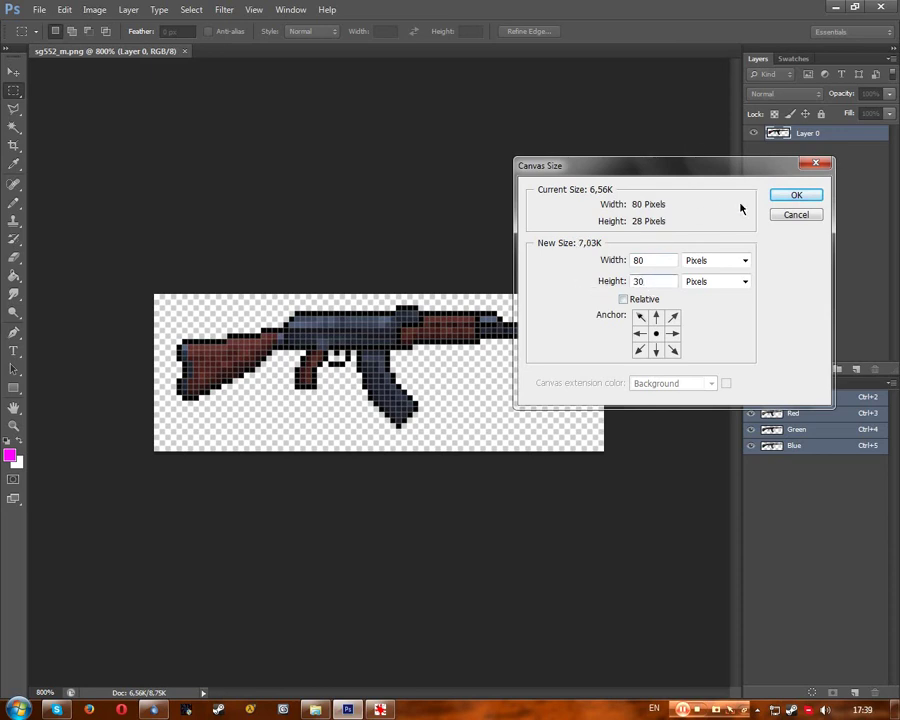
pyautogui.click(796, 194)
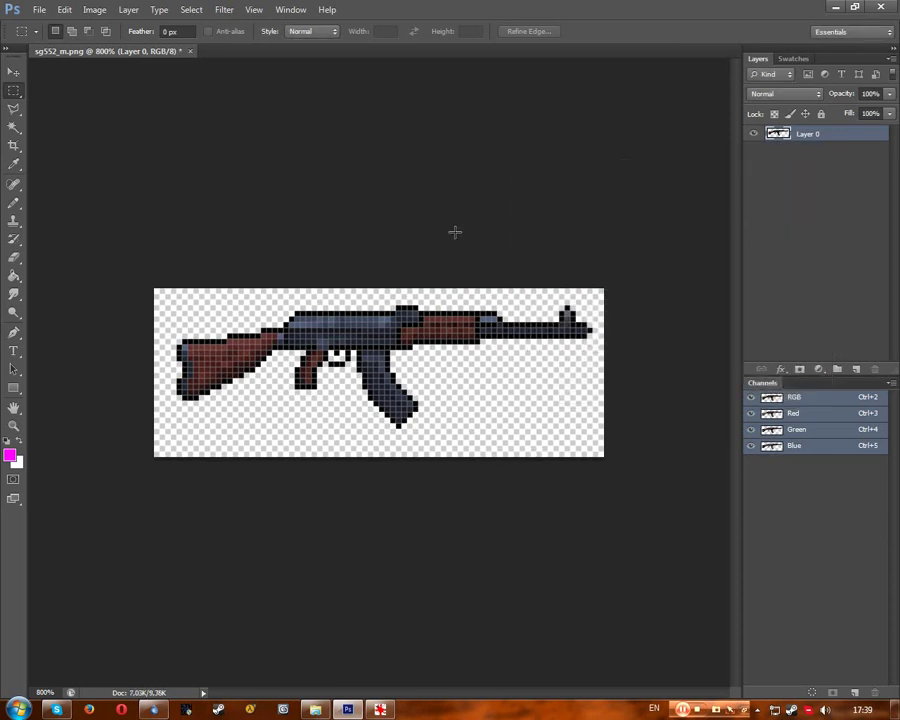
pyautogui.click(94, 10)
pyautogui.click(142, 125)
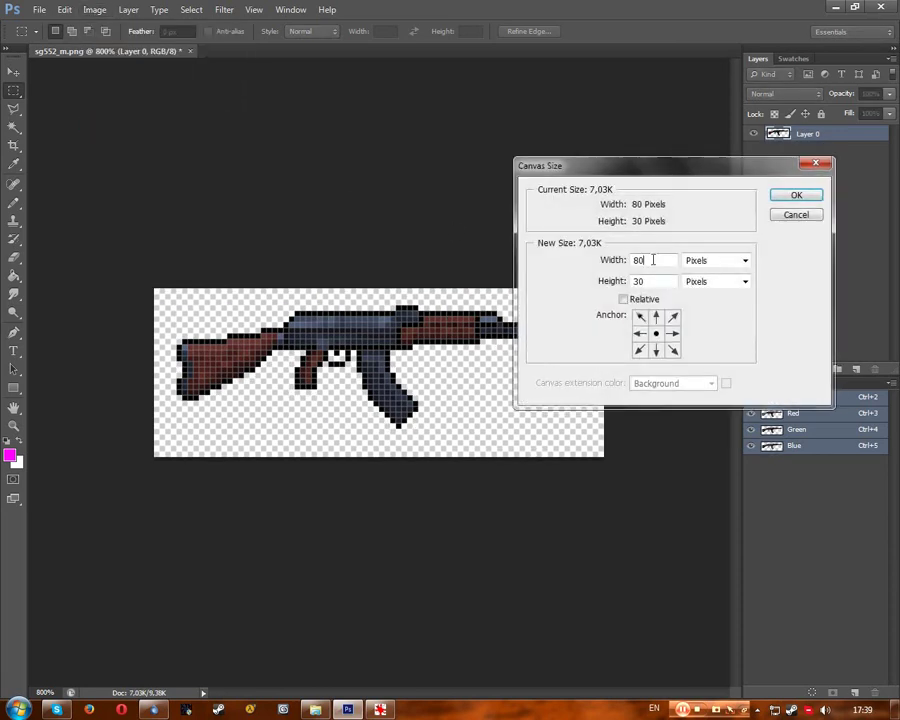
pyautogui.write('84')
pyautogui.press('Return')
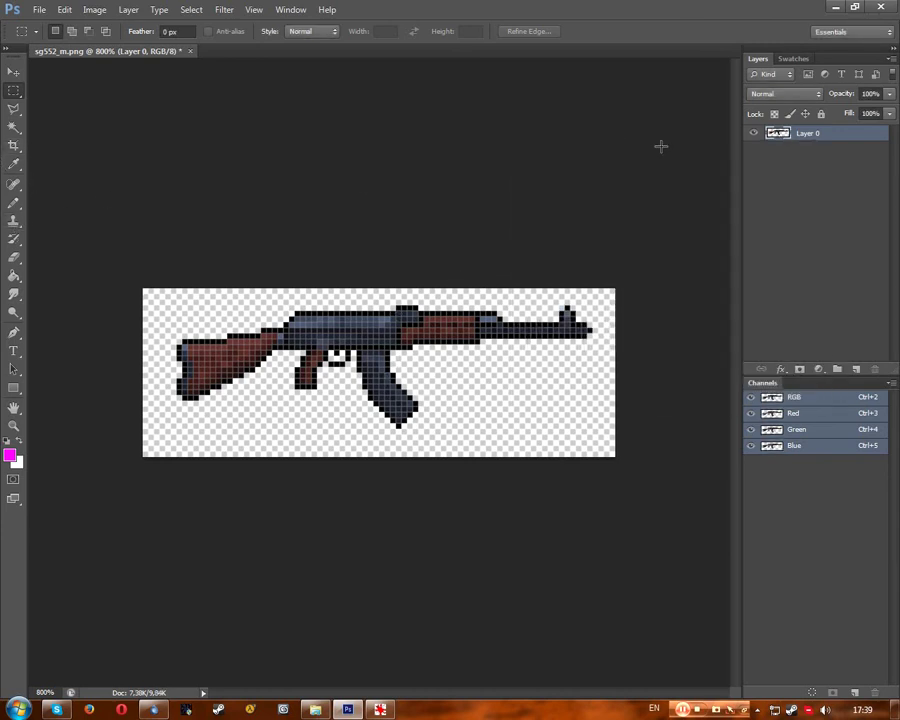
# Merge a new blank layer into the rifle's layer and set the foreground colour to white for the Paint Bucket.
pyautogui.click(857, 370)
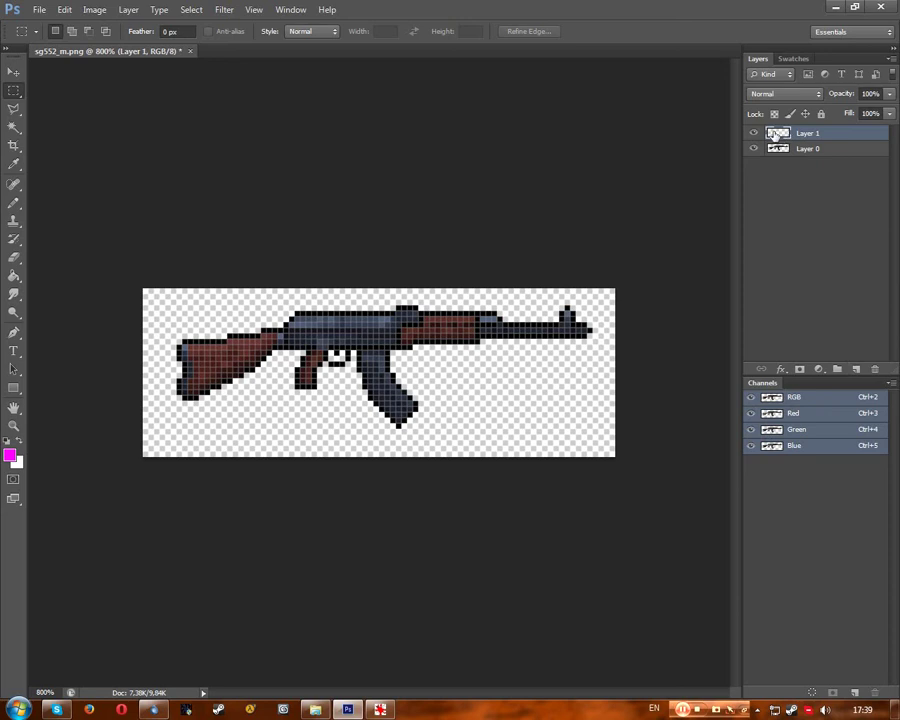
pyautogui.hotkey('ctrl', 'e')
pyautogui.click(14, 276)
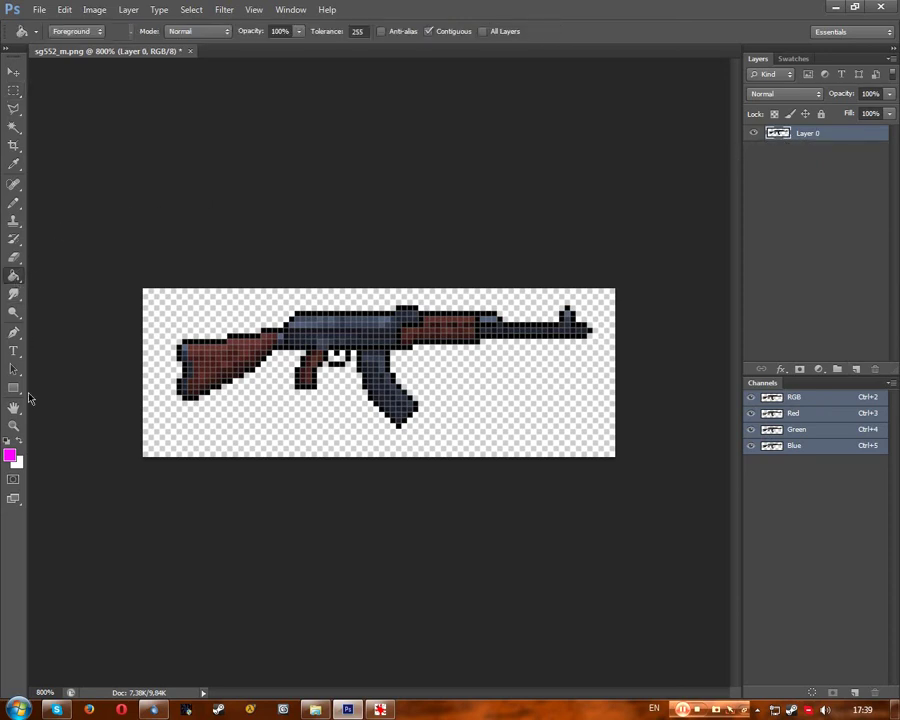
pyautogui.click(9, 455)
pyautogui.press('Return')
# Try filling the transparent area below the rifle's barrel with white.
pyautogui.click(487, 422)
pyautogui.hotkey('ctrl', 'z')
# Select the whole rifle with the Magic Wand at a tolerance of 255.
pyautogui.click(13, 127)
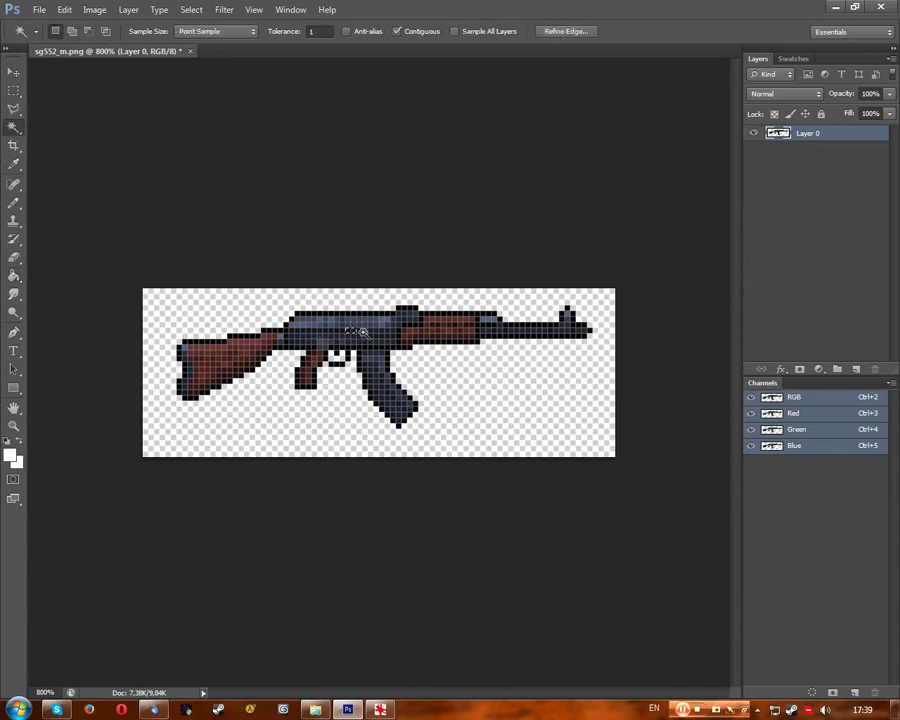
pyautogui.click(320, 32)
pyautogui.click(381, 346)
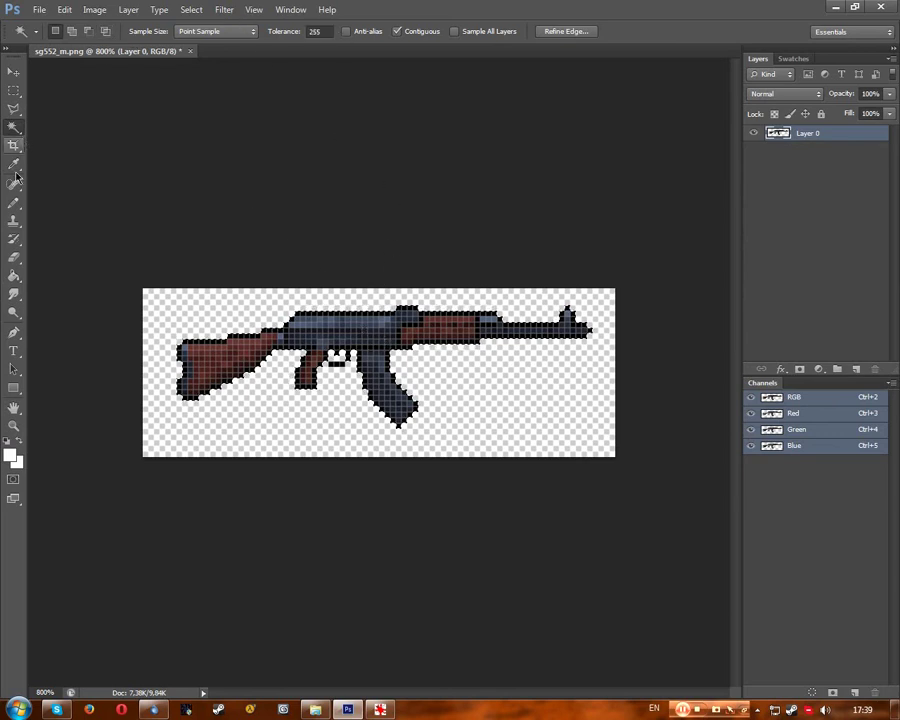
# Set the foreground colour to black and fill the selected rifle with the Paint Bucket.
pyautogui.click(13, 275)
pyautogui.click(10, 455)
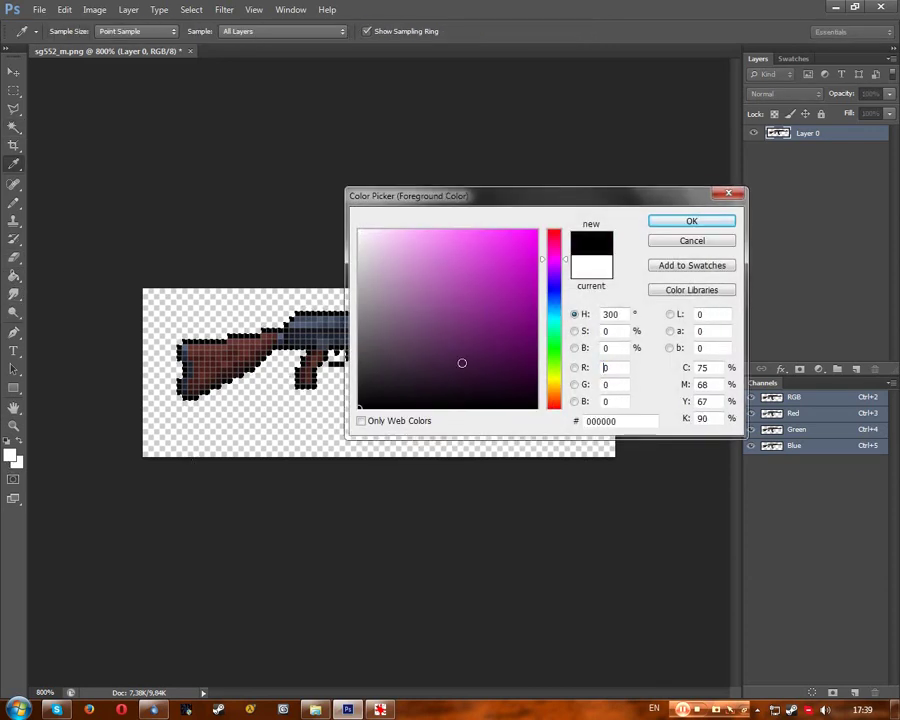
pyautogui.click(677, 224)
pyautogui.click(353, 335)
# Invert the selection and fill the transparent background around the rifle with white (ffffff).
pyautogui.click(92, 10)
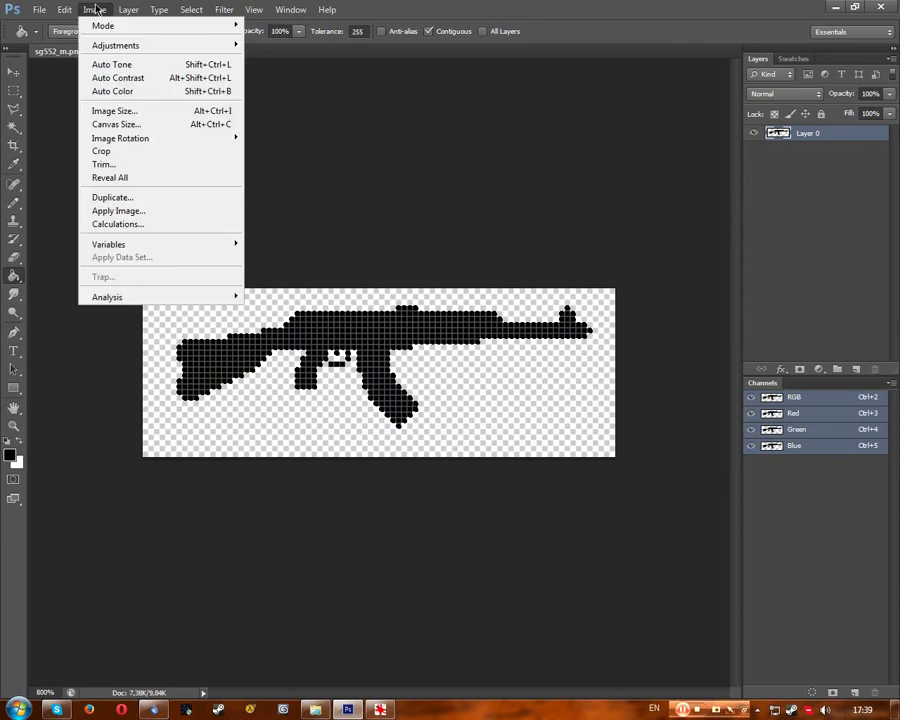
pyautogui.moveTo(68, 14)
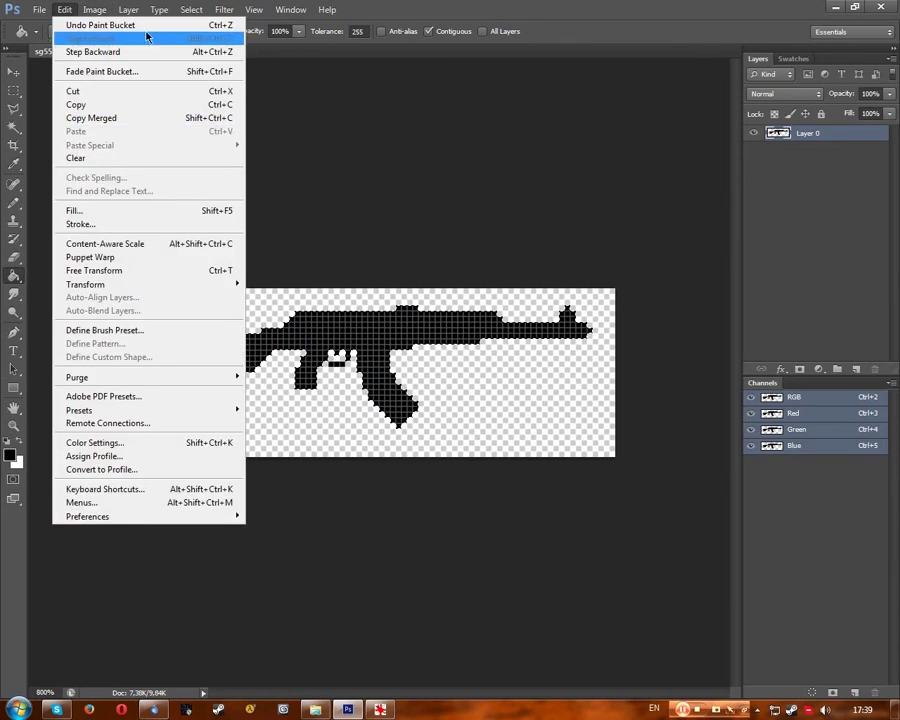
pyautogui.moveTo(191, 10)
pyautogui.click(211, 70)
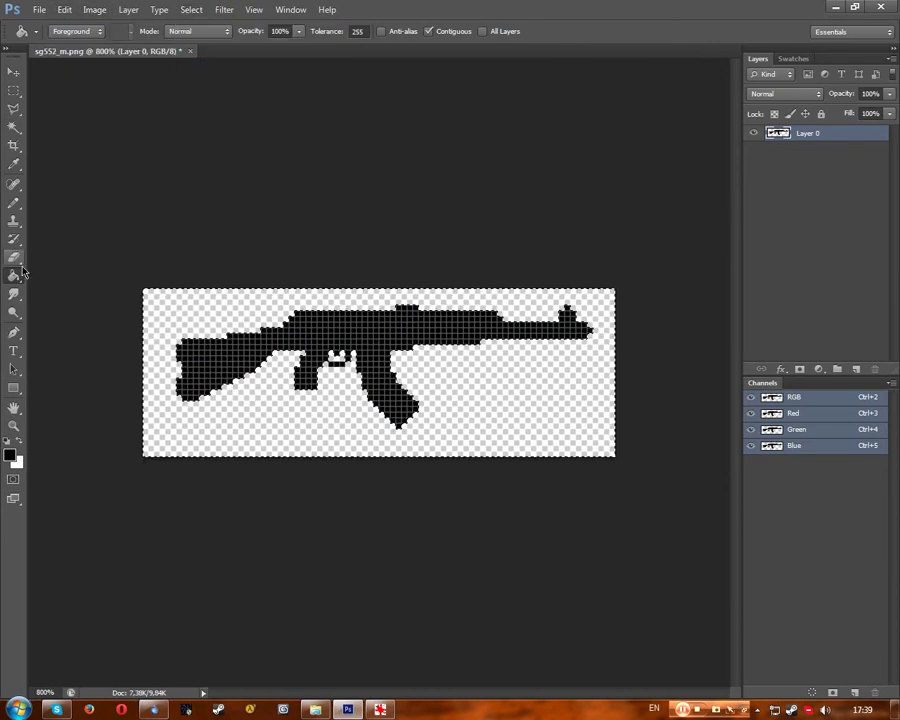
pyautogui.click(12, 456)
pyautogui.moveTo(436, 375); pyautogui.dragTo(114, 196)
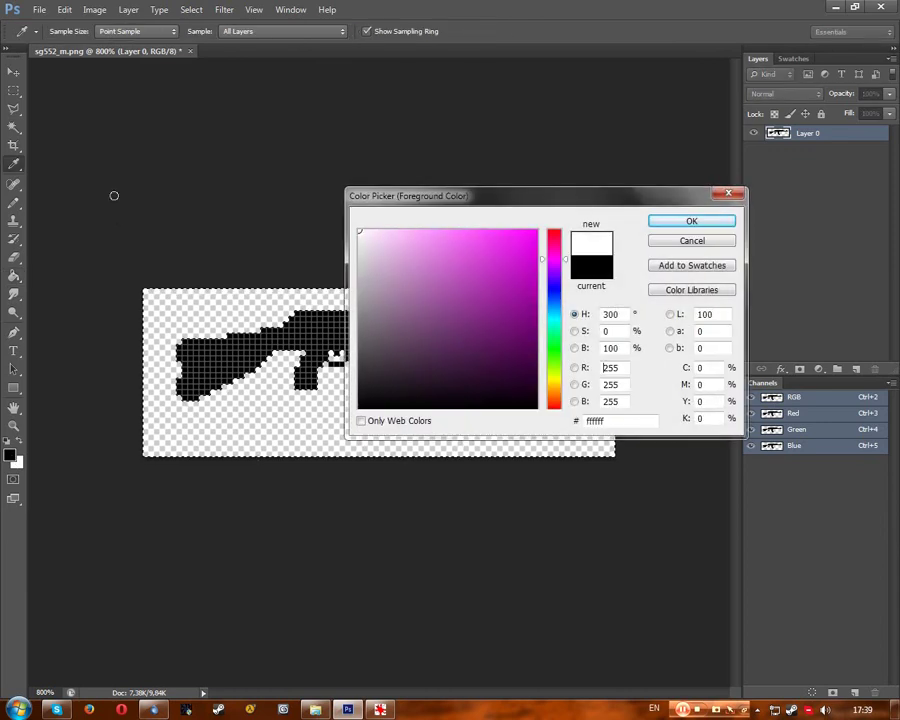
pyautogui.click(700, 221)
pyautogui.press('g')
pyautogui.click(497, 410)
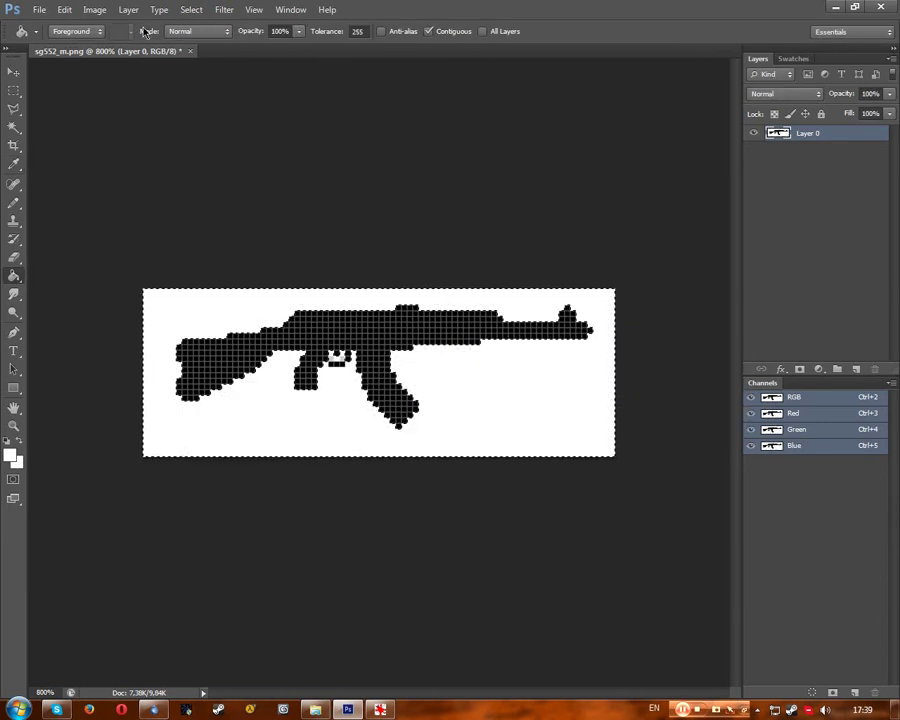
# Deselect everything and invert the image's colours to get a white rifle on a black background.
pyautogui.click(95, 9)
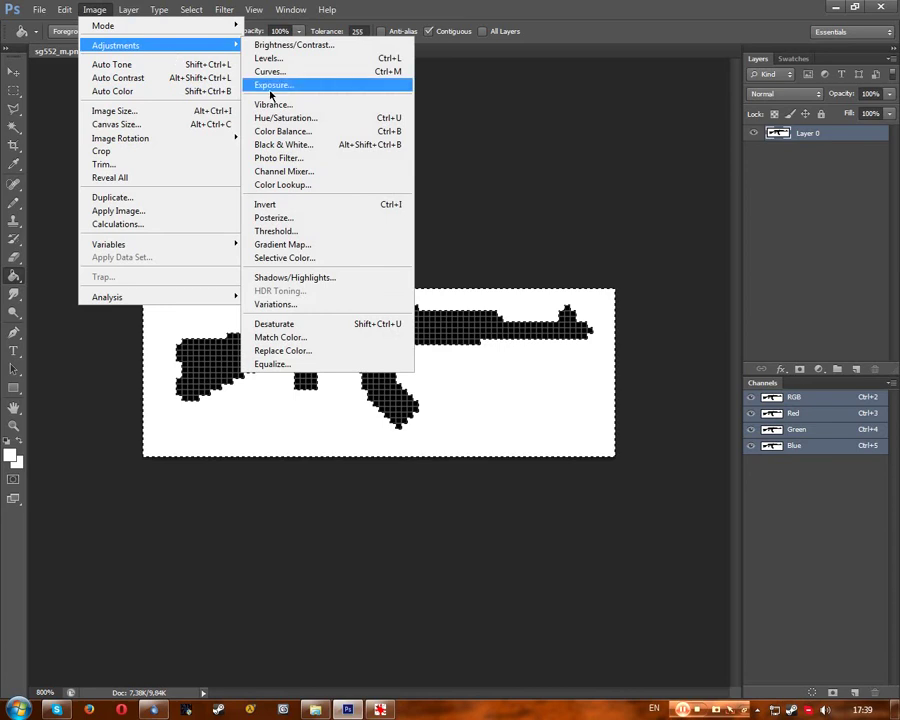
pyautogui.press('Escape')
pyautogui.press('m')
pyautogui.hotkey('ctrl', 'd')
pyautogui.click(96, 11)
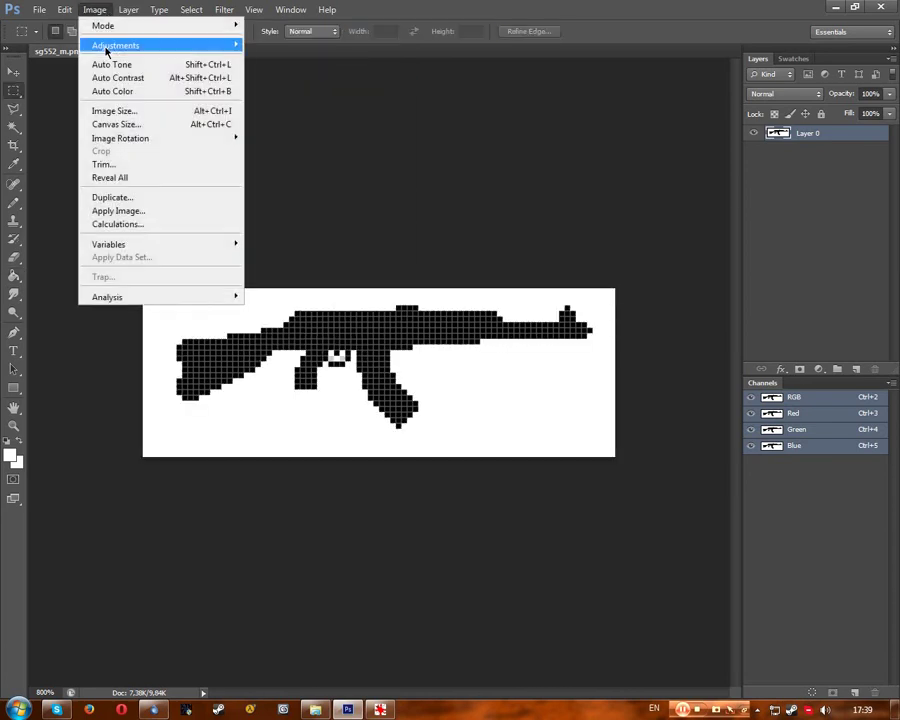
pyautogui.moveTo(115, 46)
pyautogui.click(268, 205)
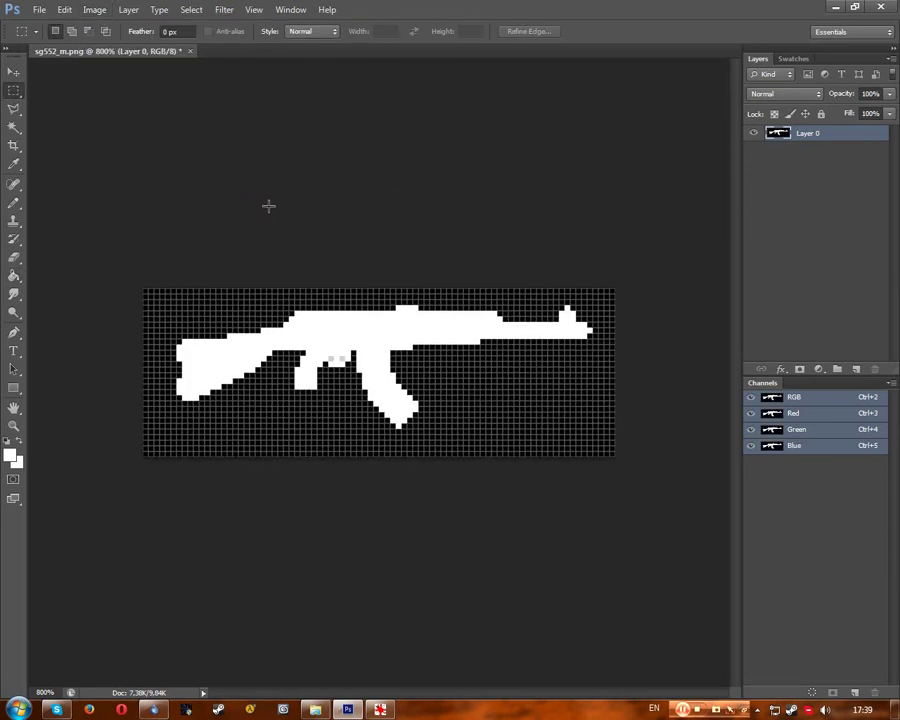
# Try scaling the image to 29 pixels wide with Bicubic Automatic resampling, and undo the resize.
pyautogui.click(94, 10)
pyautogui.click(116, 110)
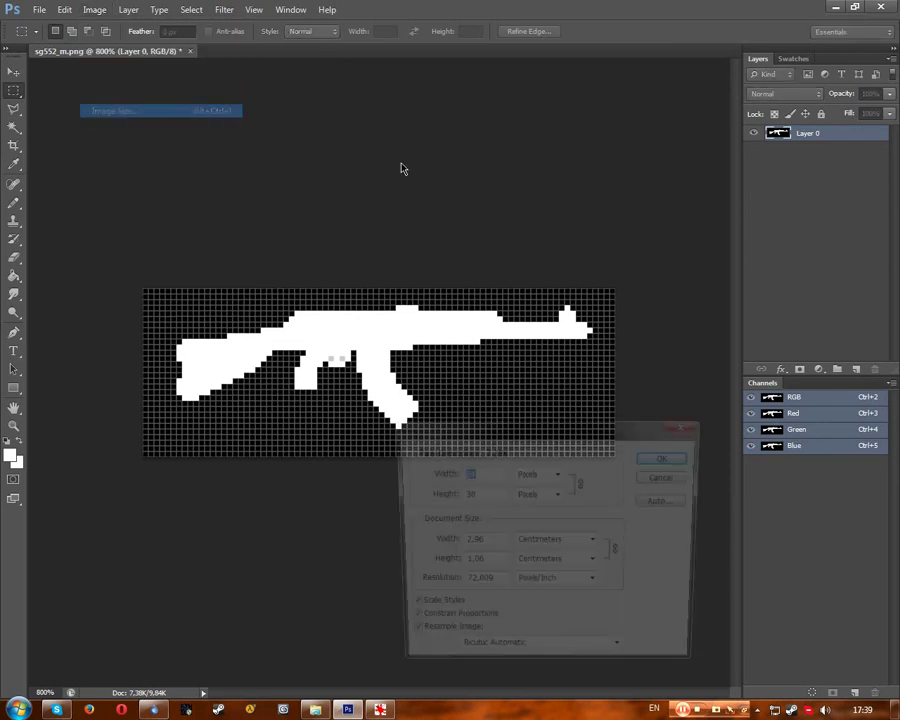
pyautogui.write('29')
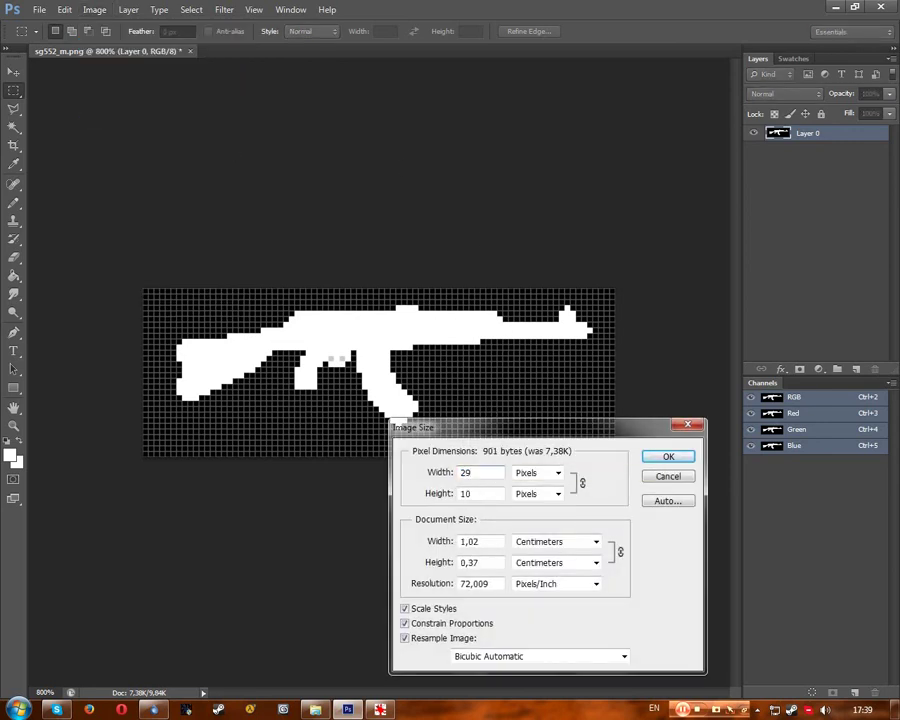
pyautogui.press('Return')
pyautogui.hotkey('ctrl', 'z')
# Scale the image down to 29 x 10 pixels with constrained proportions, using a different bicubic resampling method.
pyautogui.click(94, 10)
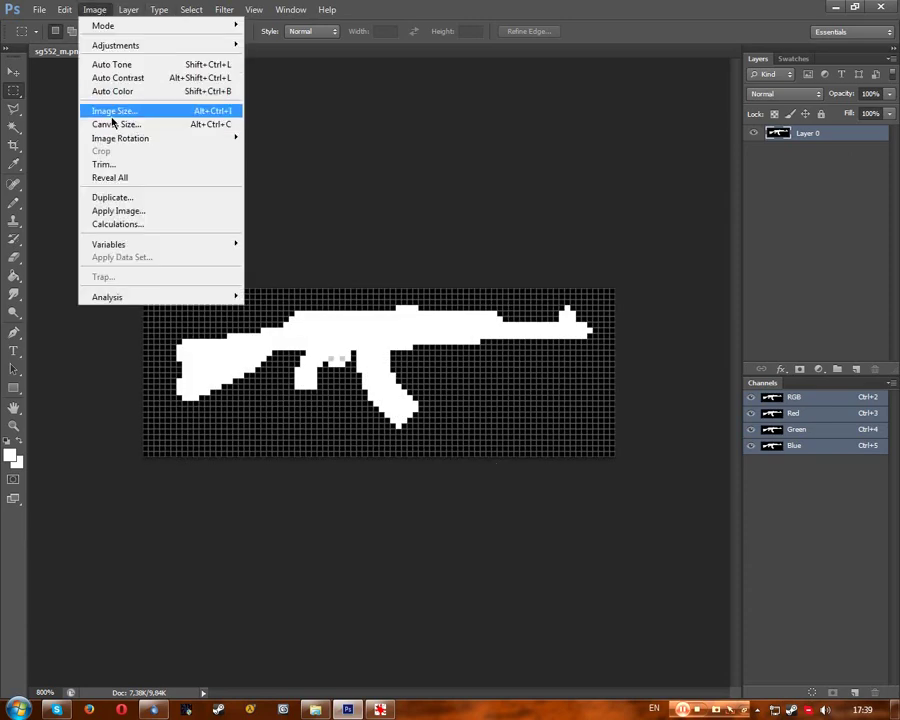
pyautogui.moveTo(122, 51)
pyautogui.click(182, 113)
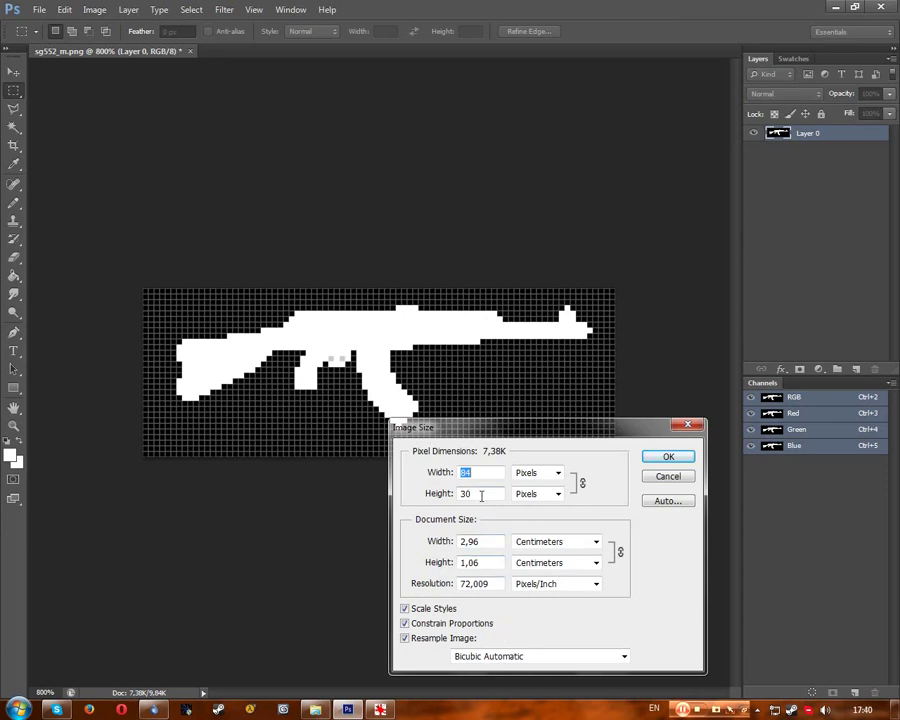
pyautogui.write('9')
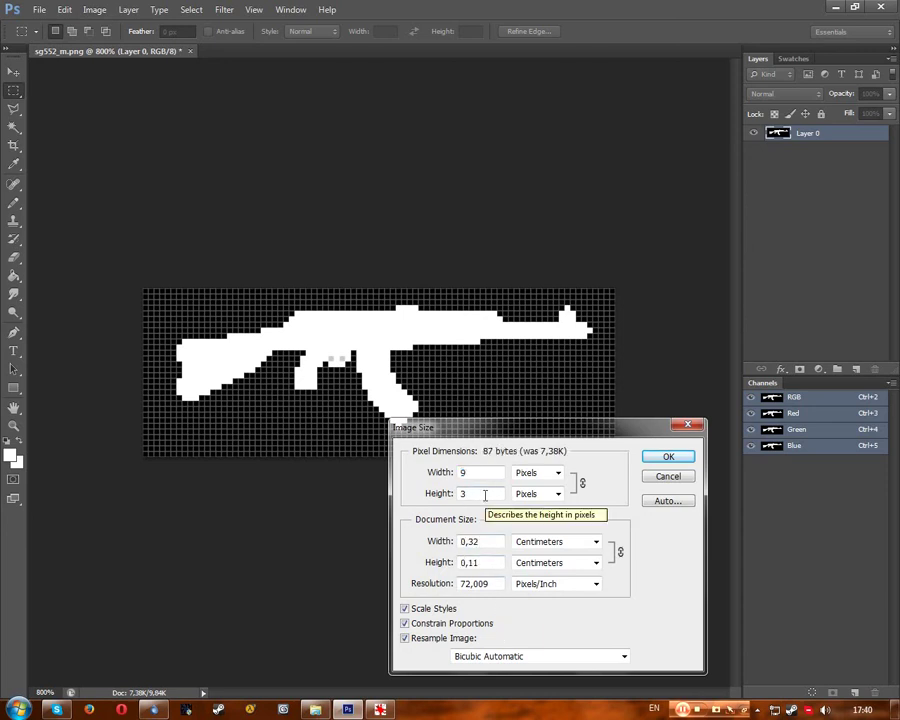
pyautogui.press('BackSpace')
pyautogui.write('29')
pyautogui.click(538, 656)
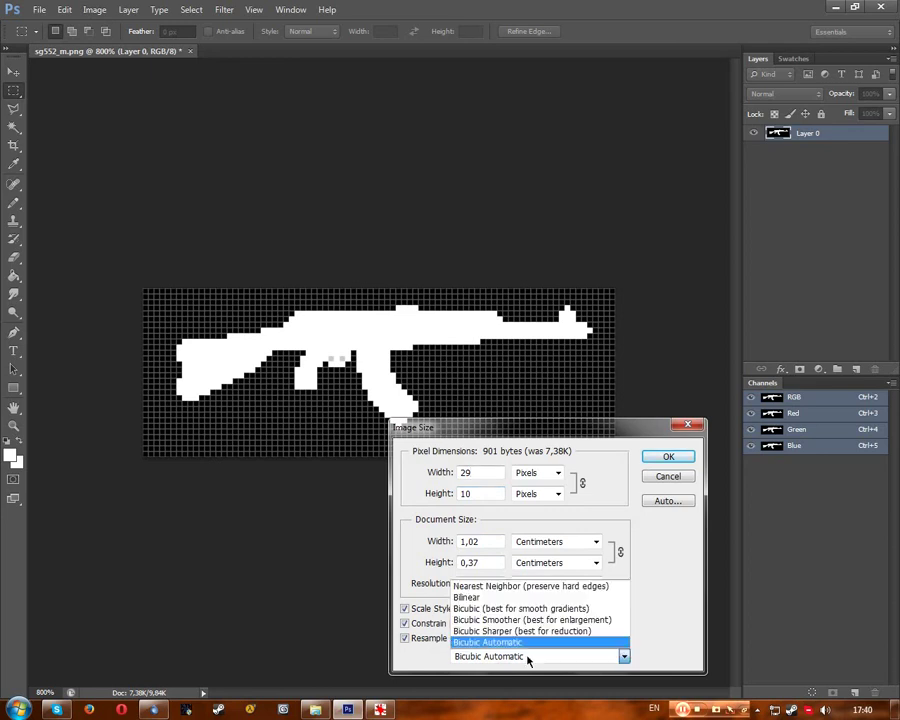
pyautogui.click(520, 614)
pyautogui.click(668, 457)
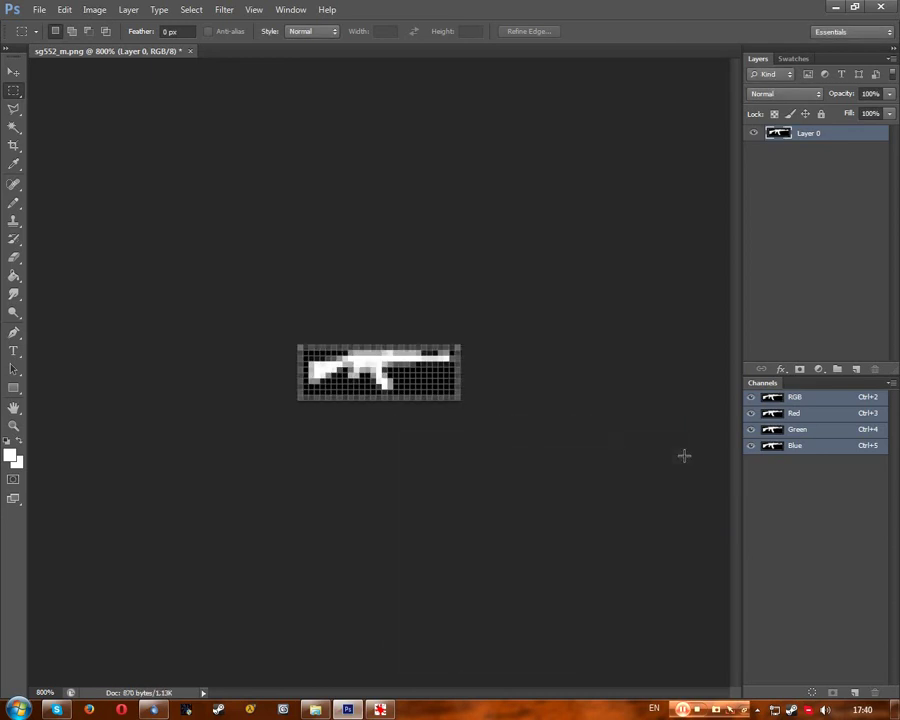
# Sample the black background and paint over the grey border pixels along all image edges with the 1-pixel Pencil.
pyautogui.click(12, 203)
pyautogui.click(13, 163)
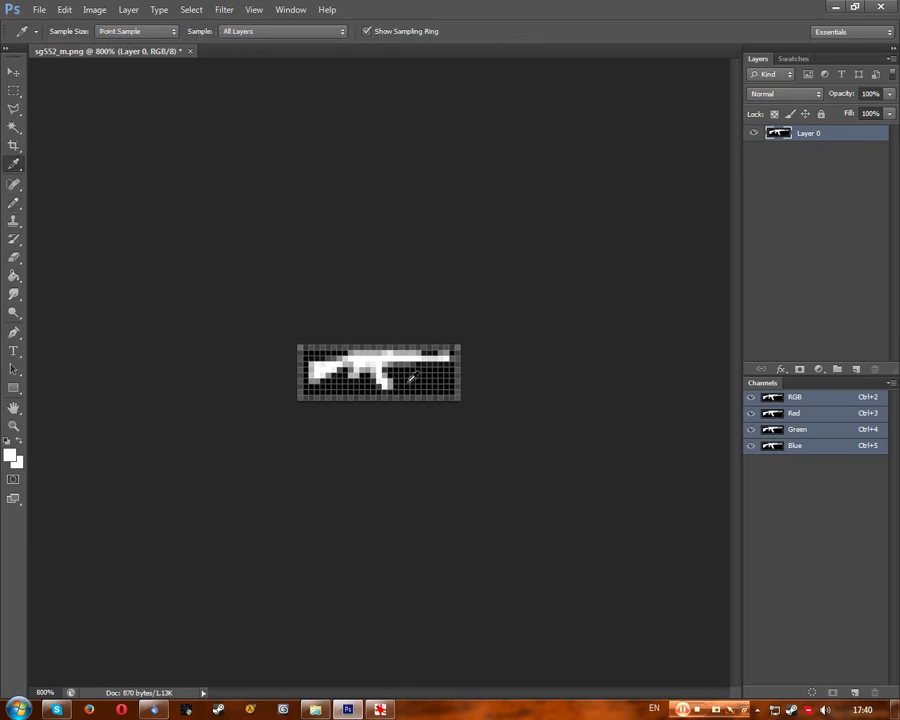
pyautogui.click(14, 204)
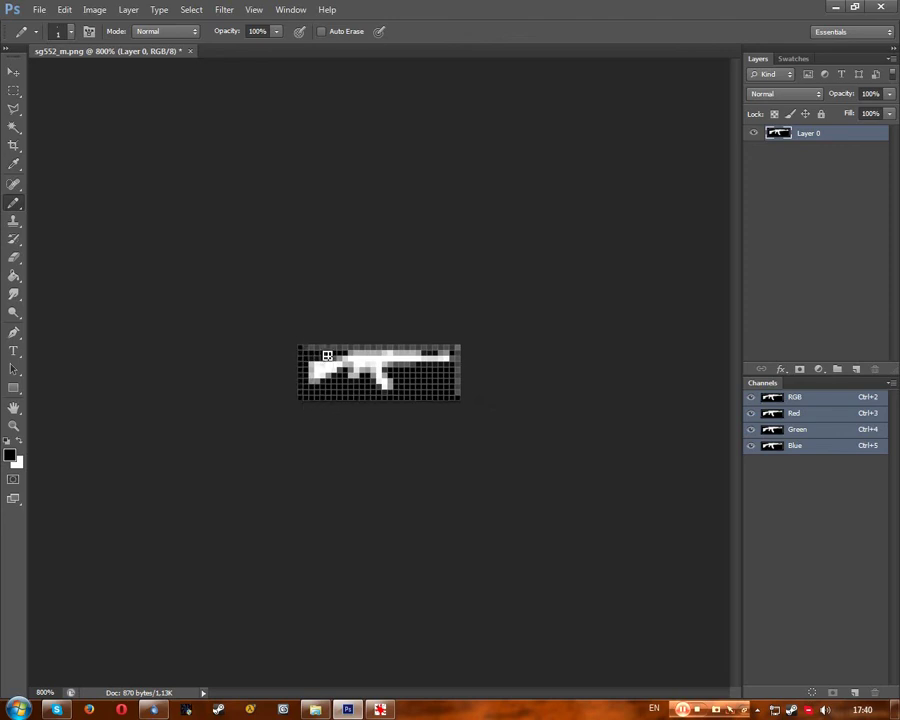
pyautogui.keyDown('shift'); pyautogui.click(462, 350); pyautogui.keyUp('shift')
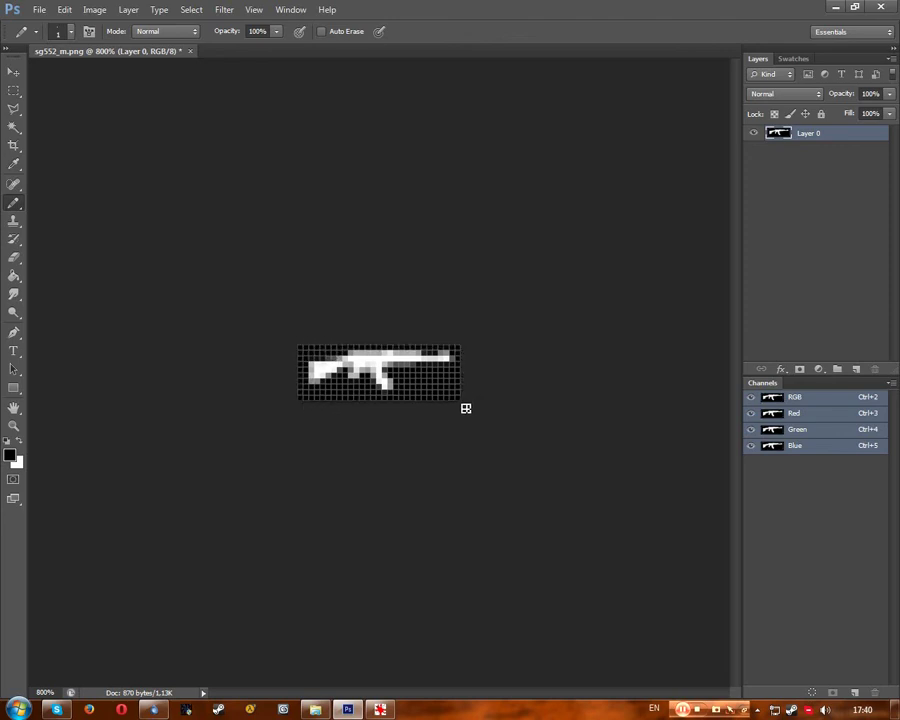
# Save a copy of the small white rifle as sg552_k.bmp in the vz. 58 (Tutorial) folder, as a 24-bit Windows BMP.
pyautogui.hotkey('ctrl', '-')
pyautogui.hotkey('ctrl', '-')
pyautogui.hotkey('ctrl', '-')
pyautogui.hotkey('ctrl', '-')
pyautogui.hotkey('ctrl', '-')
pyautogui.hotkey('ctrl', '-')
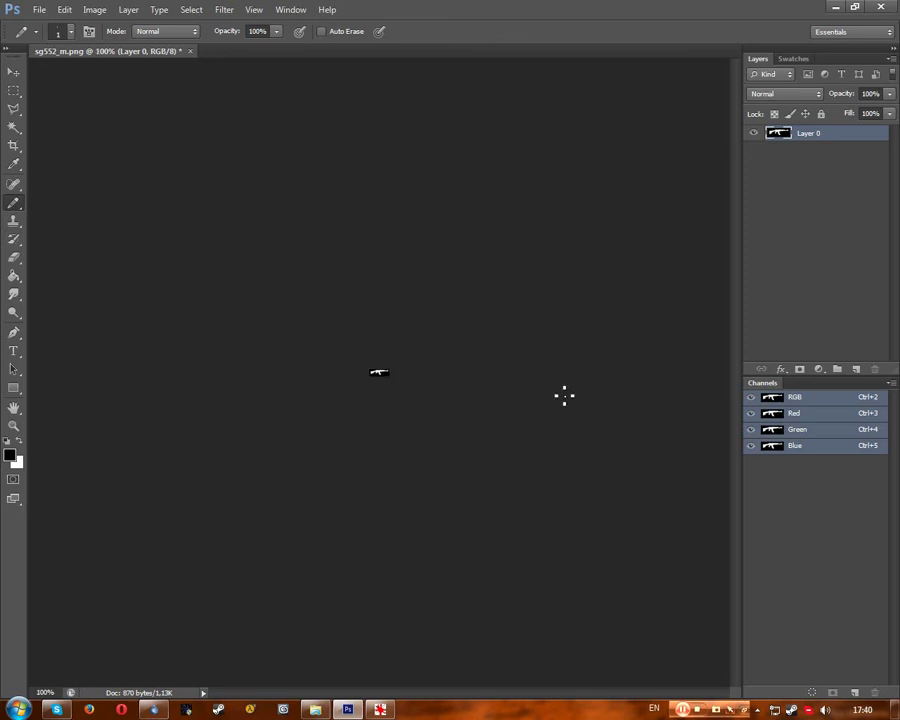
pyautogui.click(41, 14)
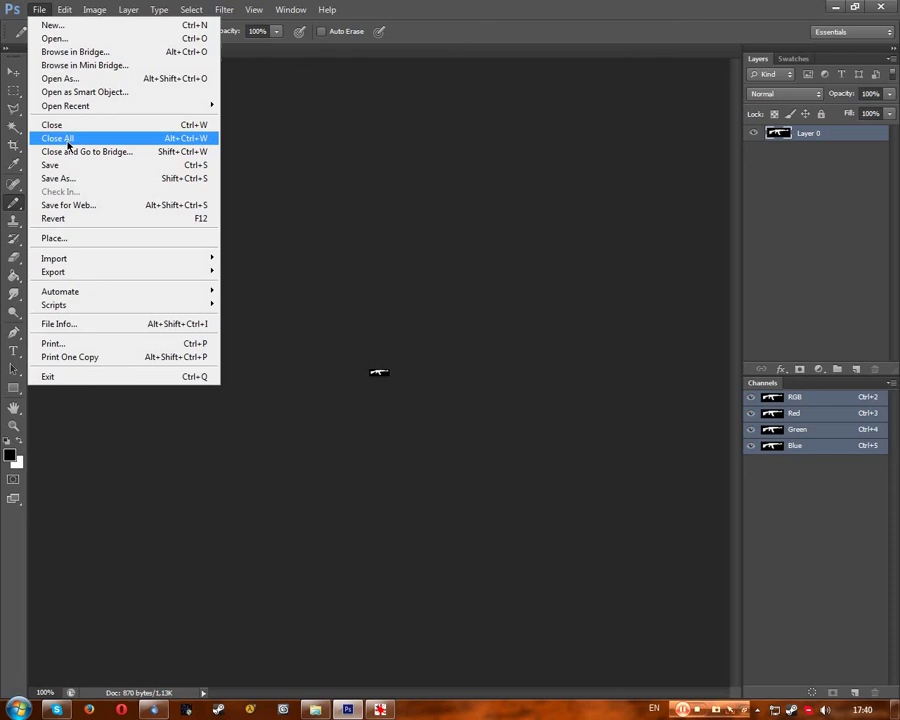
pyautogui.click(74, 178)
pyautogui.click(426, 359)
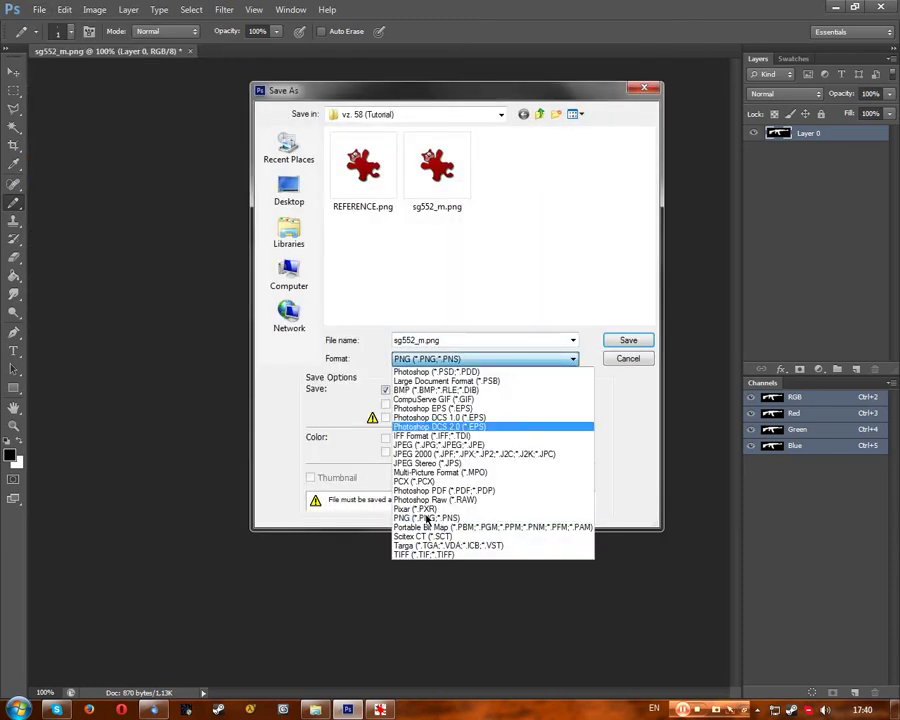
pyautogui.doubleClick(452, 340)
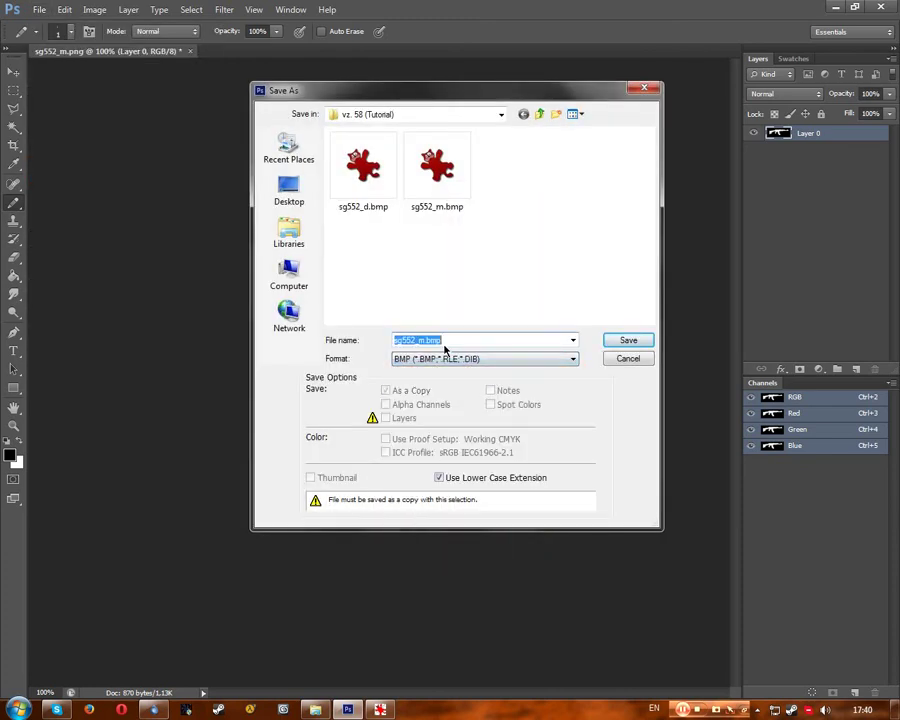
pyautogui.write('sg')
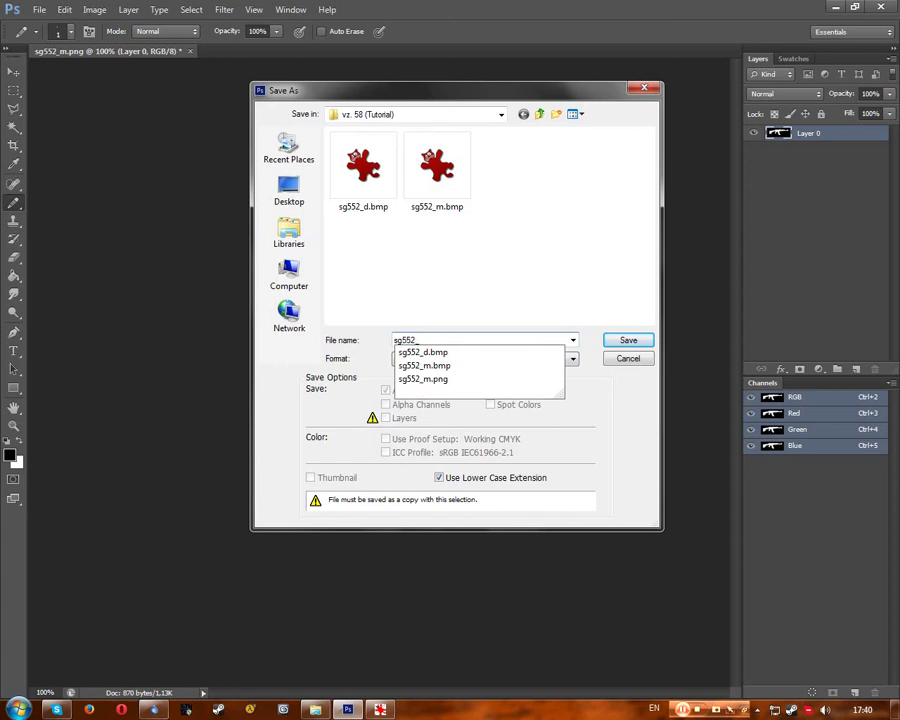
pyautogui.write('552_')
pyautogui.press('Return')
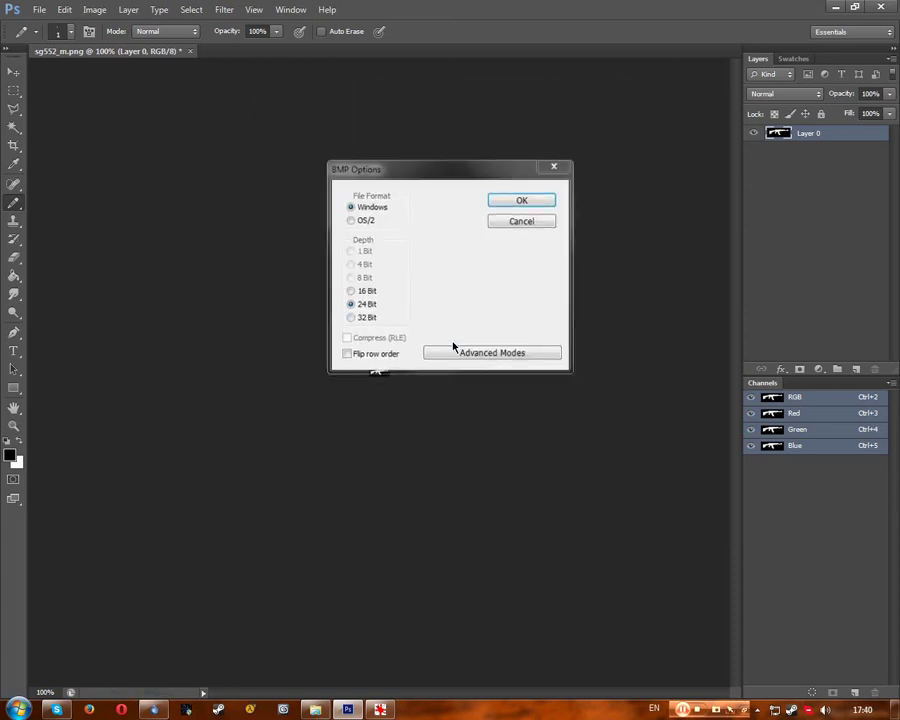
pyautogui.press('Return')
# Copy the original sg552.bmp from the Counter-Strike 2D weapons folder into the vz. 58 (Tutorial) folder in Windows Explorer.
pyautogui.click(37, 9)
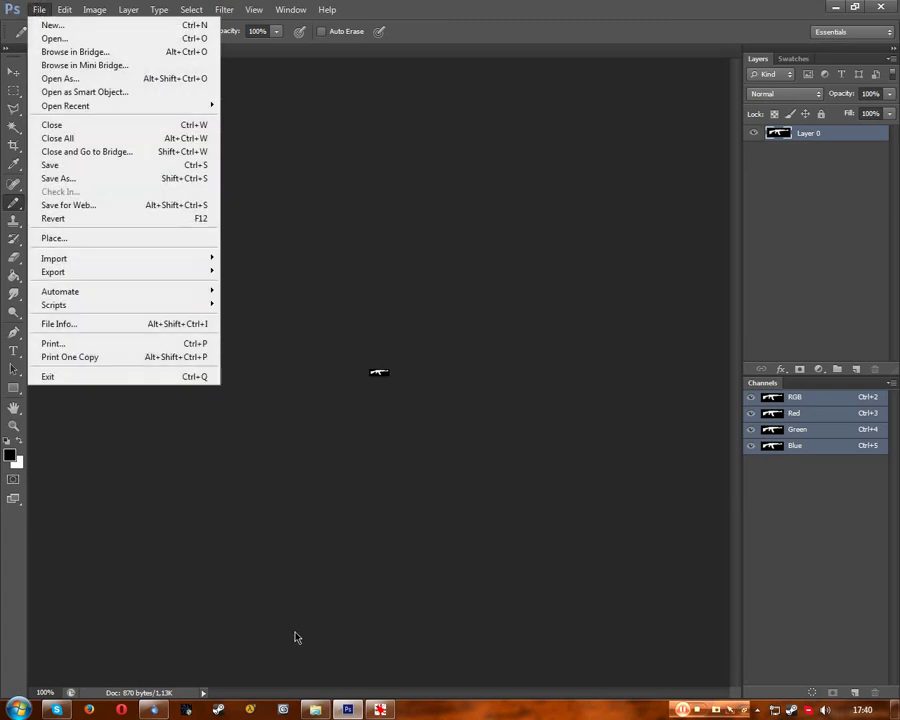
pyautogui.click(318, 709)
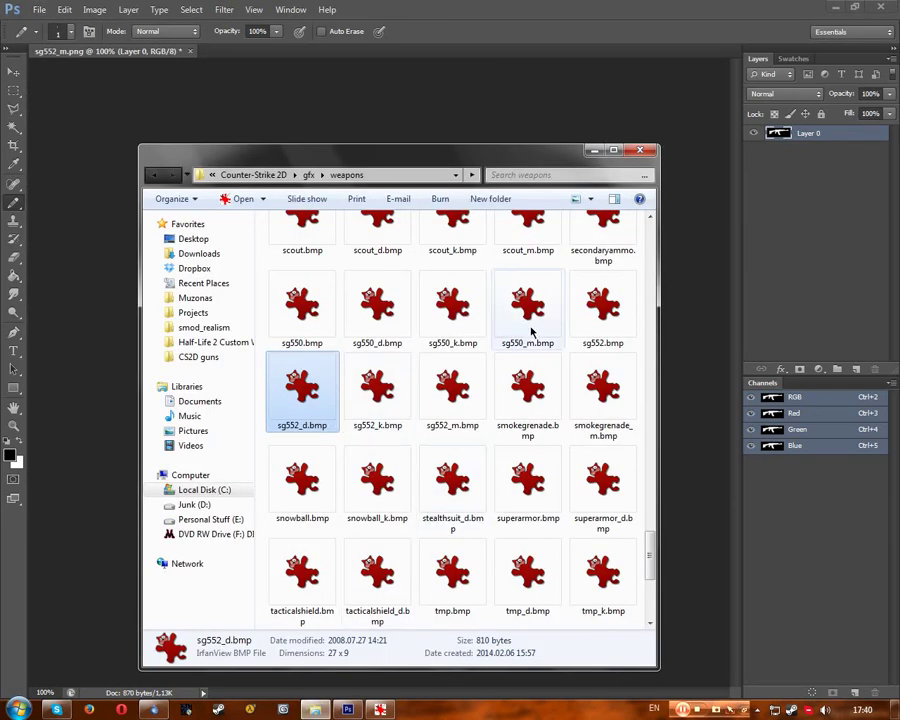
pyautogui.press('Left')
pyautogui.click(200, 358)
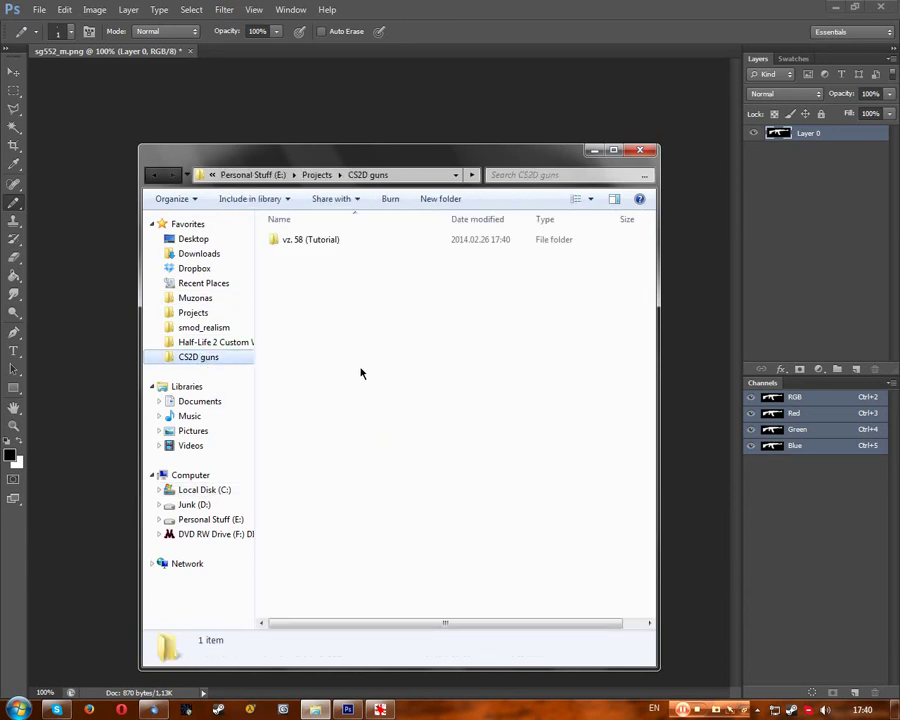
pyautogui.doubleClick(313, 242)
pyautogui.hotkey('ctrl', 'v')
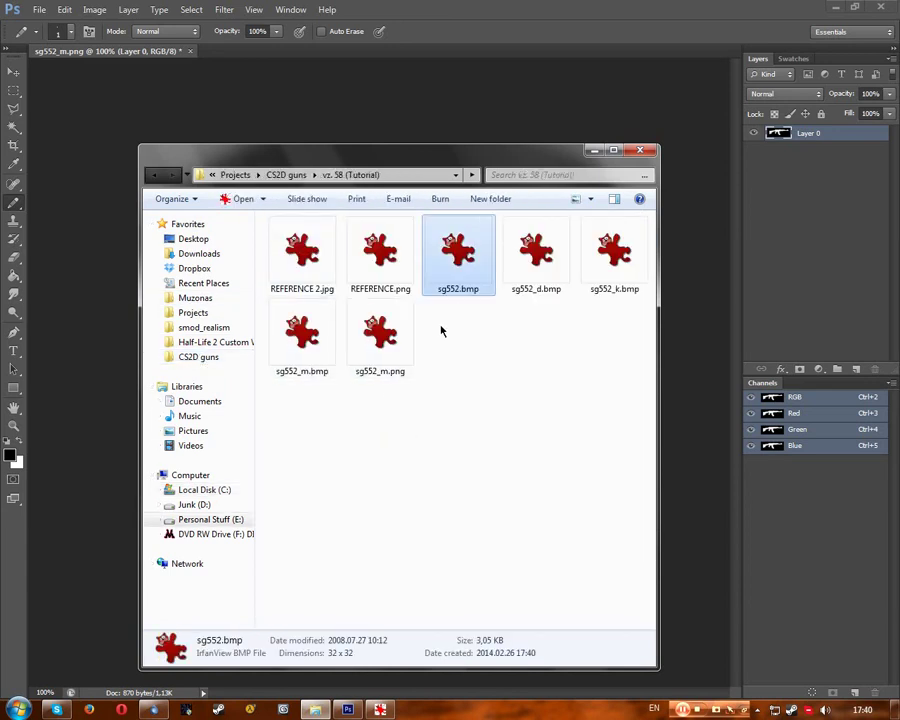
# Return to Photoshop and open sg552.bmp from the vz. 58 (Tutorial) folder at an enlarged view.
pyautogui.click(324, 86)
pyautogui.click(39, 9)
pyautogui.click(48, 38)
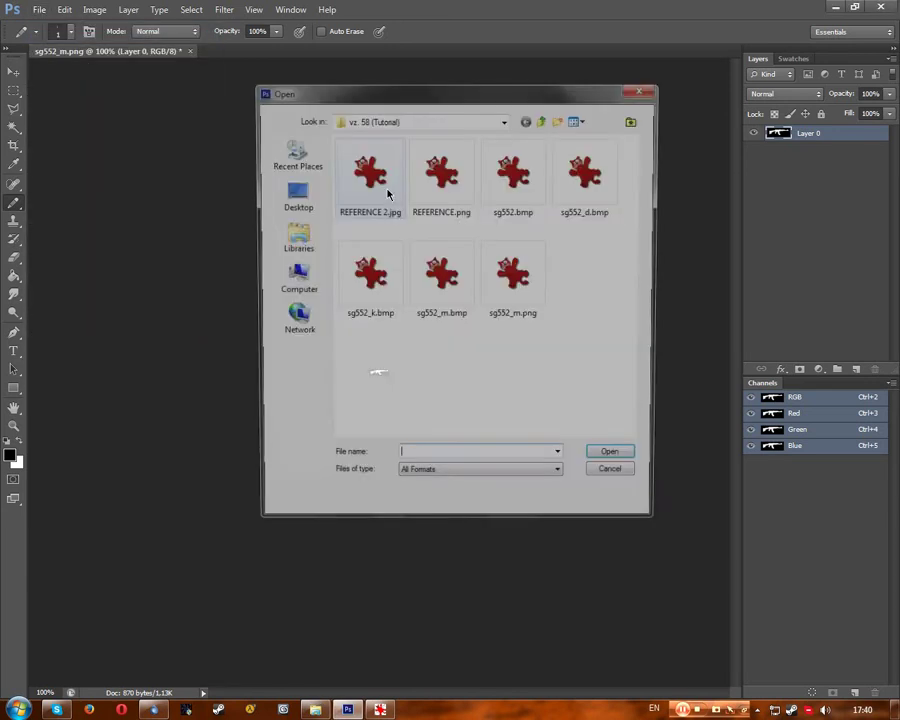
pyautogui.doubleClick(514, 198)
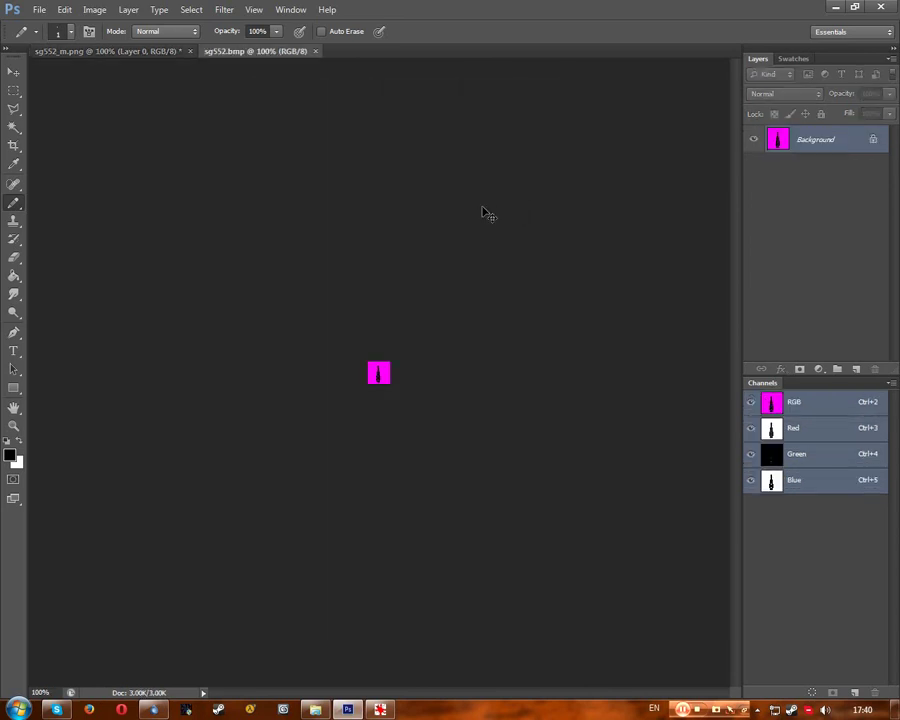
pyautogui.hotkey('ctrl', '+')
pyautogui.hotkey('ctrl', '+')
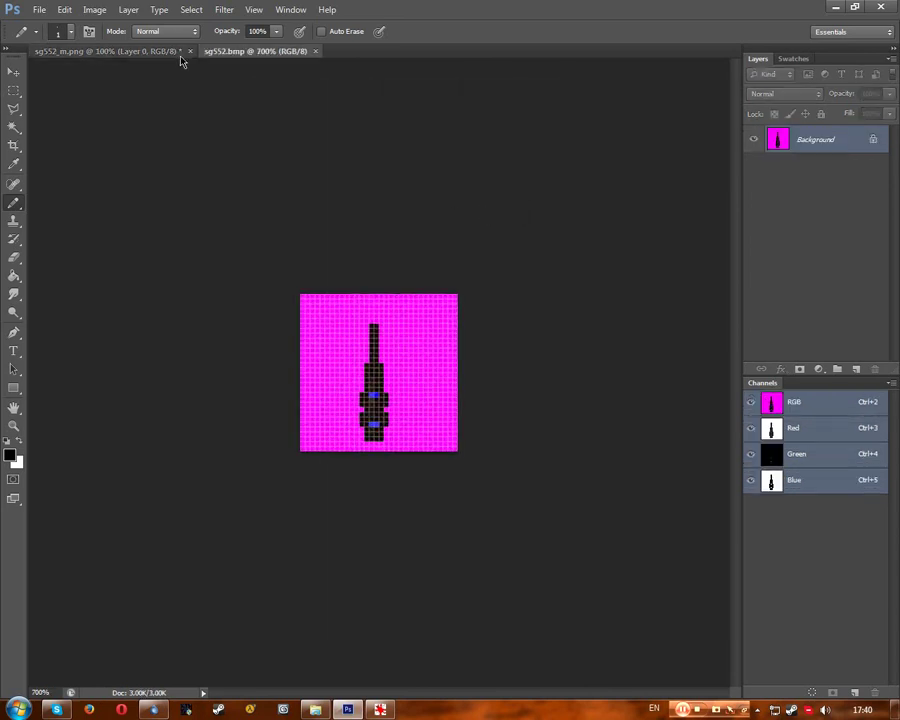
# Close the sg552_m.png document without saving its changes.
pyautogui.click(186, 53)
pyautogui.click(190, 51)
pyautogui.click(446, 270)
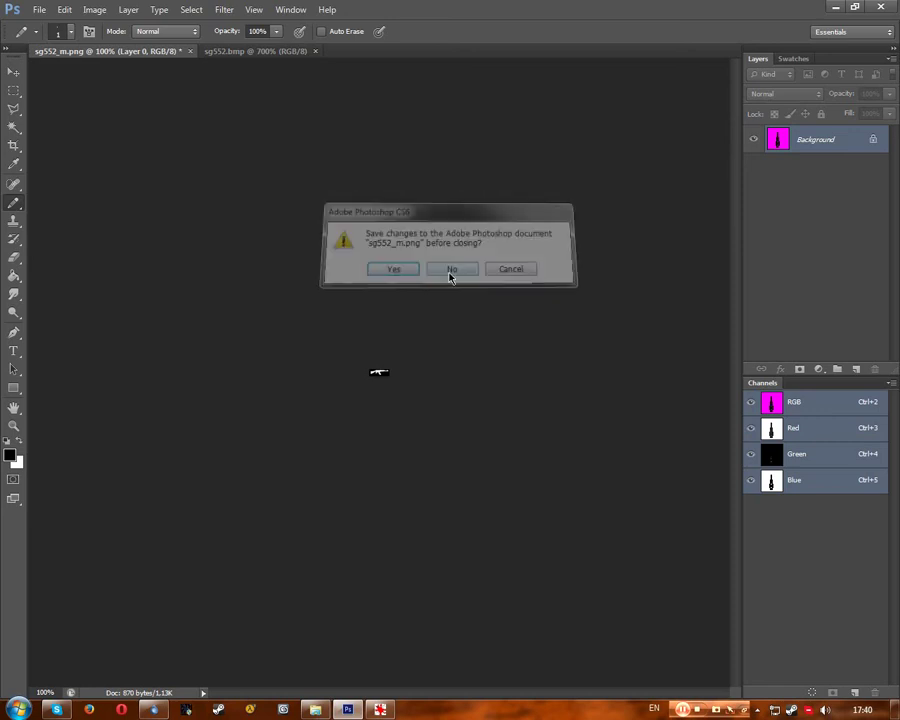
# Sample the magenta background and pencil over the rifle's wider side pixels, keeping only the two-pixel-wide centre column.
pyautogui.hotkey('ctrl', '+')
pyautogui.hotkey('ctrl', '+')
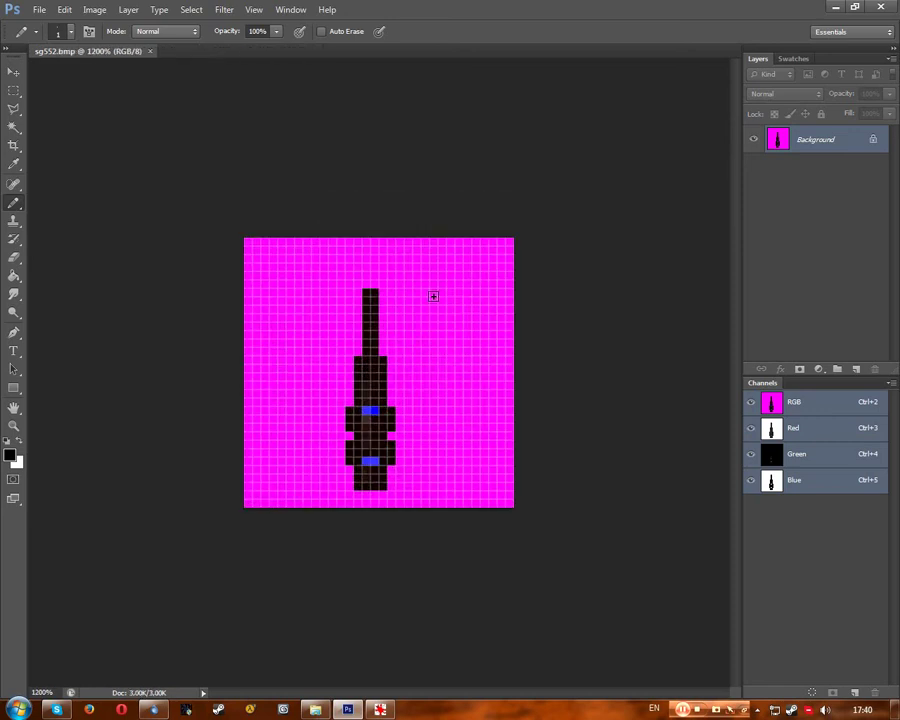
pyautogui.click(15, 164)
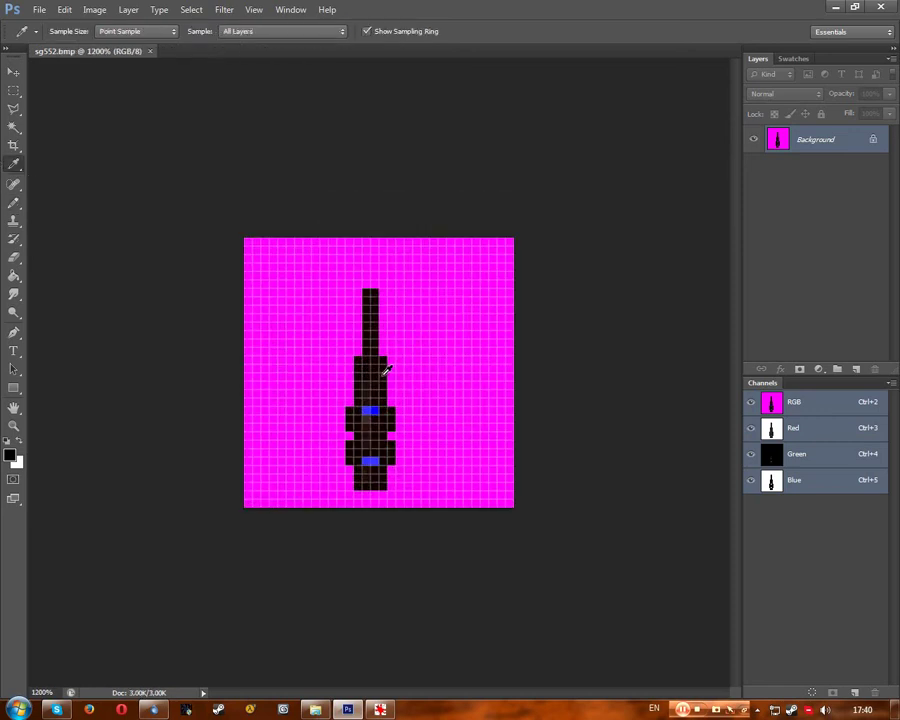
pyautogui.click(290, 315)
pyautogui.click(15, 202)
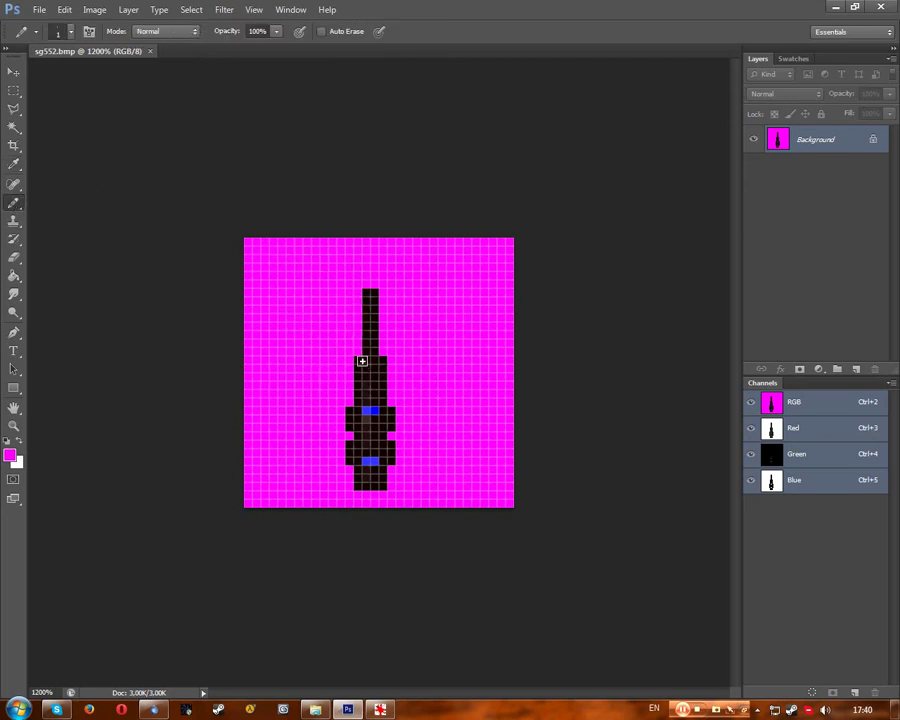
pyautogui.moveTo(362, 361)
pyautogui.mouseDown()
pyautogui.moveTo(361, 418)
pyautogui.moveTo(352, 415)
pyautogui.moveTo(346, 429)
pyautogui.moveTo(357, 436)
pyautogui.moveTo(358, 466)
pyautogui.moveTo(348, 444)
pyautogui.moveTo(364, 498)
pyautogui.moveTo(390, 499)
pyautogui.moveTo(389, 443)
pyautogui.moveTo(397, 463)
pyautogui.moveTo(385, 363)
pyautogui.moveTo(391, 409)
pyautogui.mouseUp()
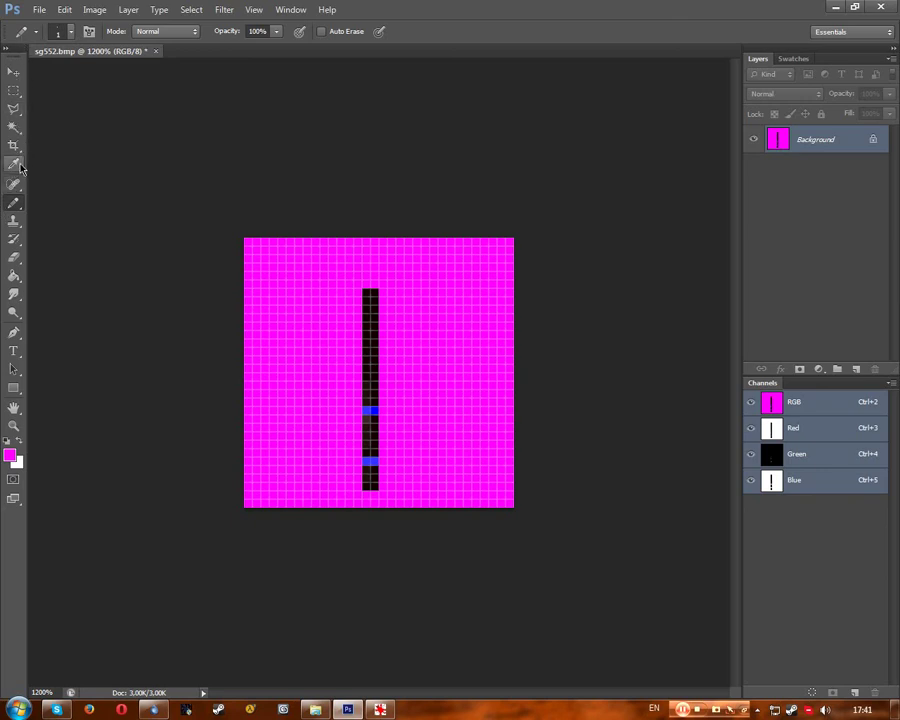
# Sample the barrel's dark colour and pencil over the blue and lighter brown pixels in the rifle's centre column.
pyautogui.click(14, 164)
pyautogui.click(369, 334)
pyautogui.click(14, 201)
pyautogui.click(370, 410)
pyautogui.click(371, 463)
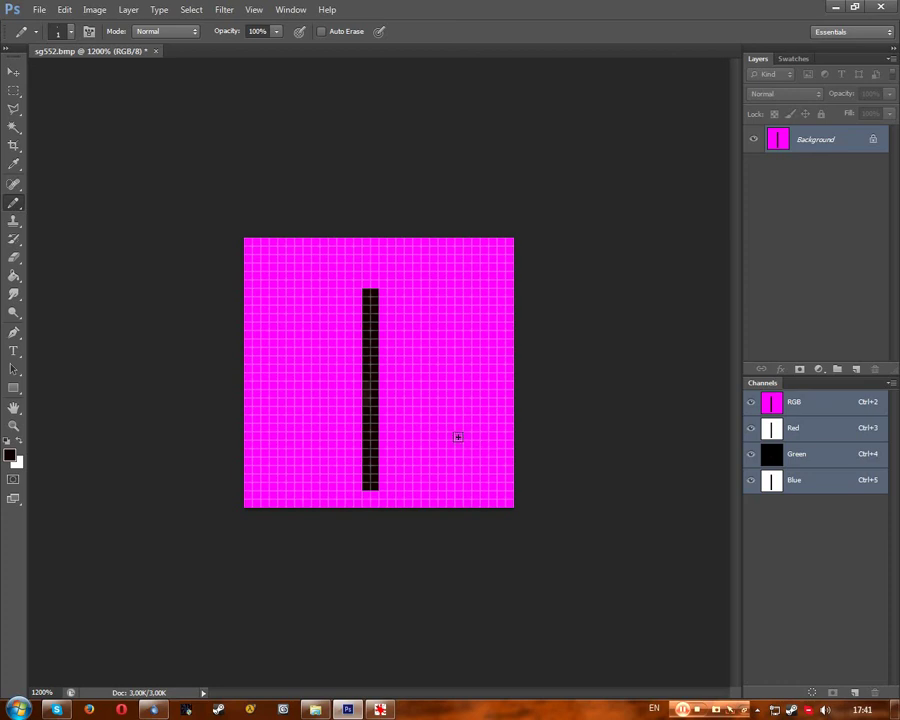
# Extend the barrel's muzzle end three pixels upward at two pixels wide in the same dark colour with the Pencil.
pyautogui.click(374, 285)
pyautogui.click(374, 276)
pyautogui.moveTo(366, 285); pyautogui.dragTo(374, 268)
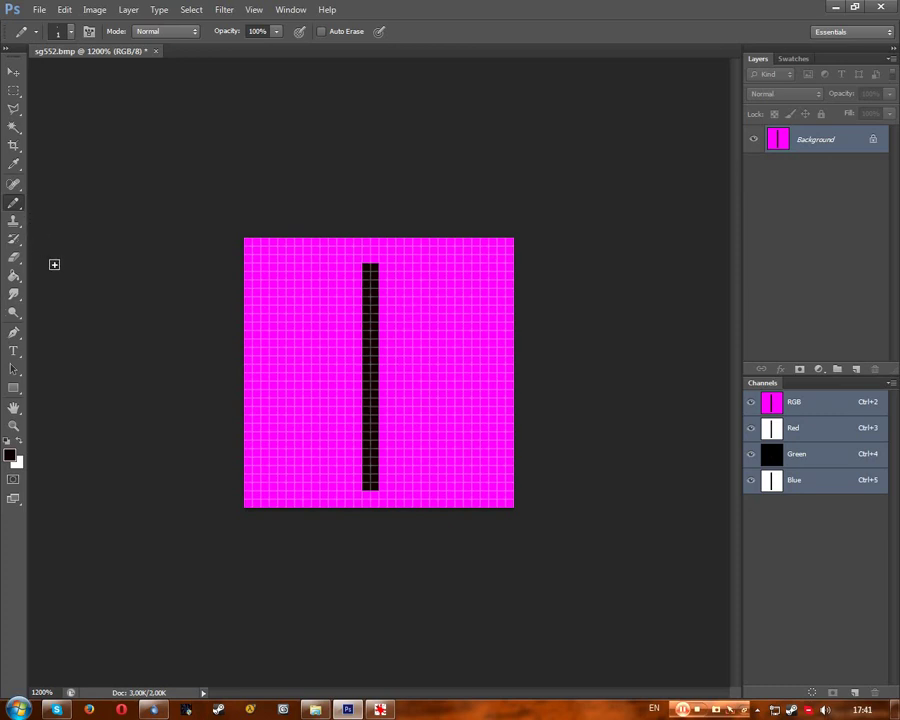
# Save the reworked sg552.bmp, then close Photoshop and return to the vz. 58 (Tutorial) folder.
pyautogui.click(39, 9)
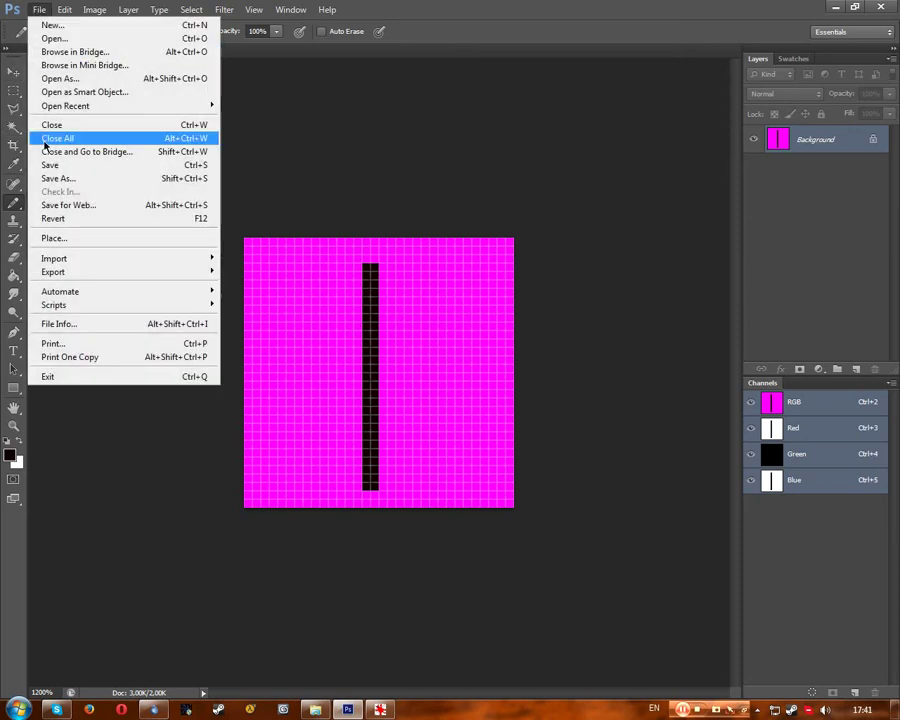
pyautogui.click(53, 166)
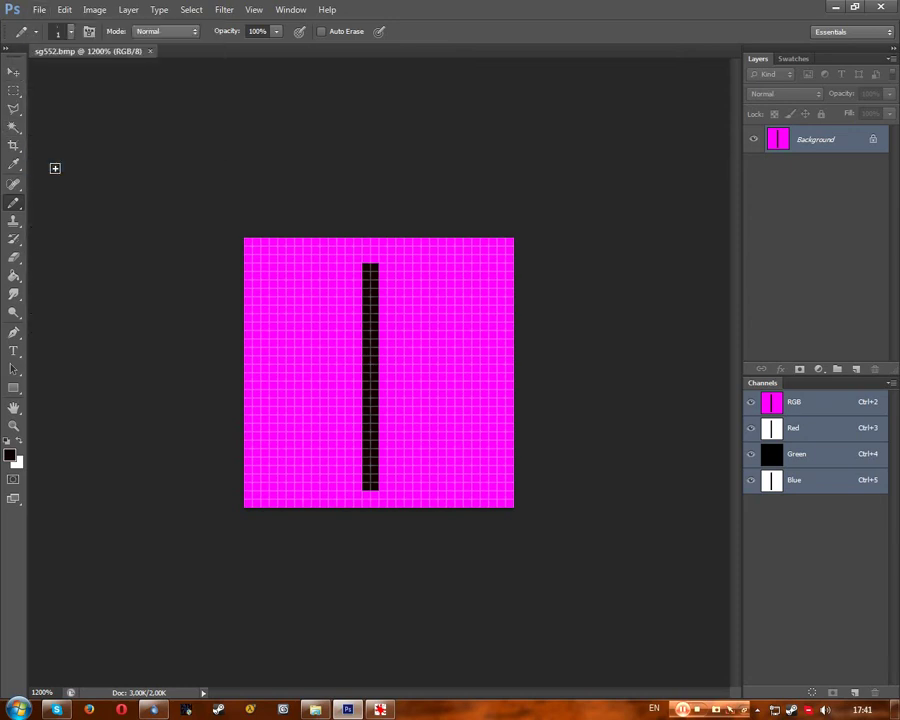
pyautogui.click(880, 7)
pyautogui.press('Escape')
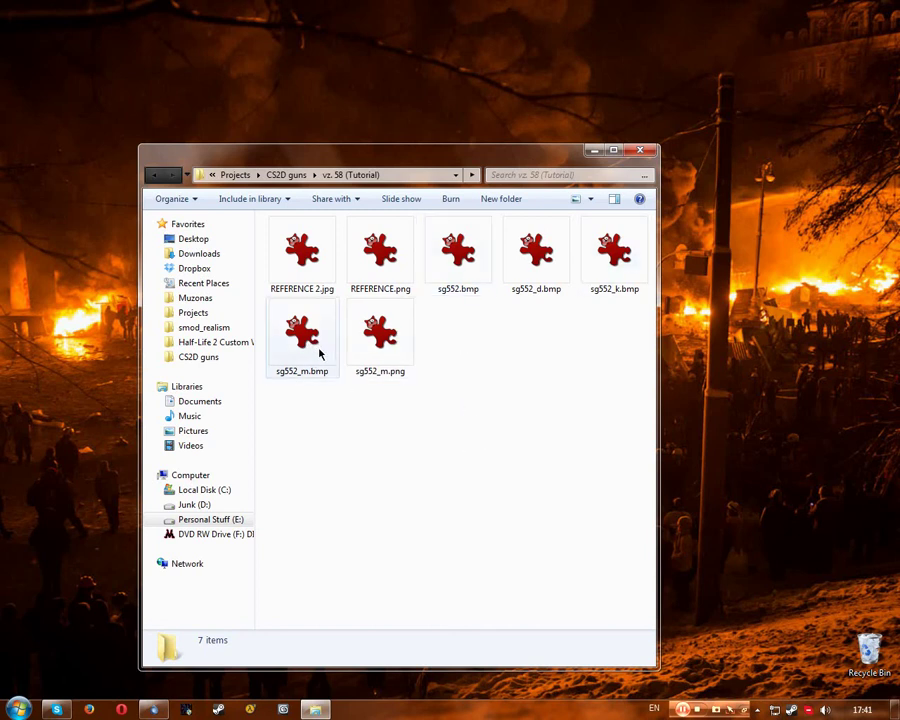
pyautogui.moveTo(320, 353)
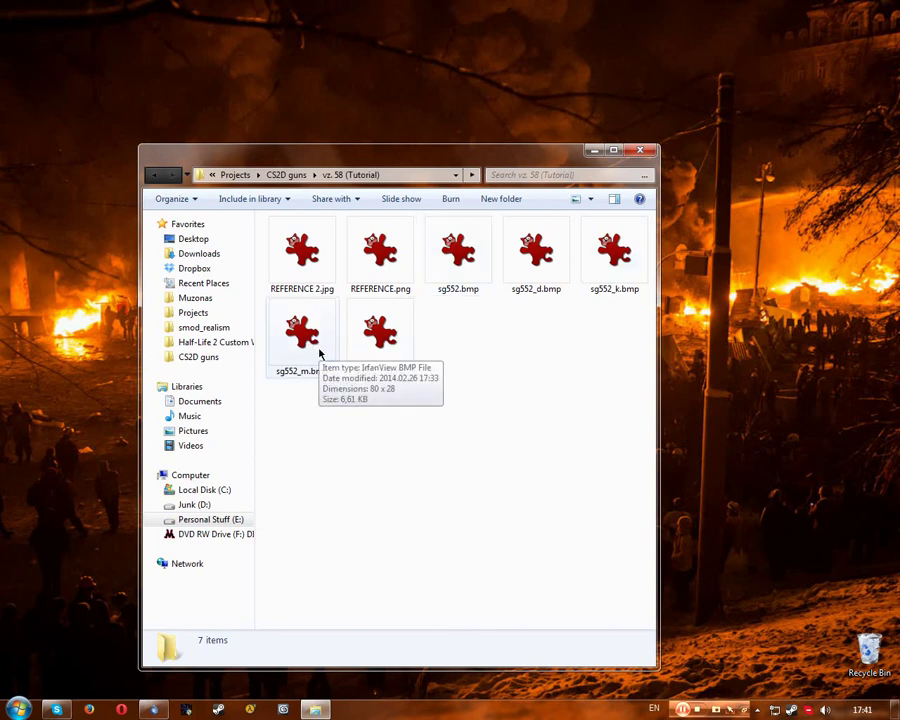